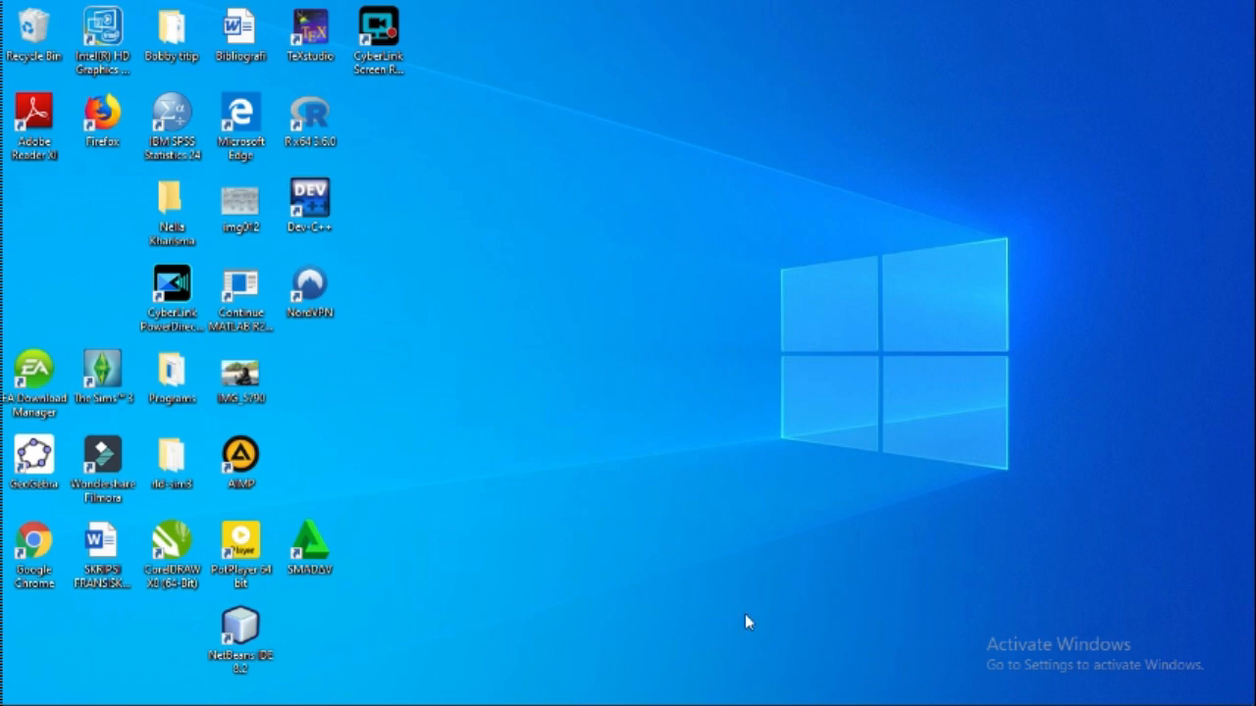
Step: Switch to IBM SPSS Statistics and widen the Name column in the variable definitions so the full variable names fit
{"action": "mouse_move", "coordinate": [202, 692]}
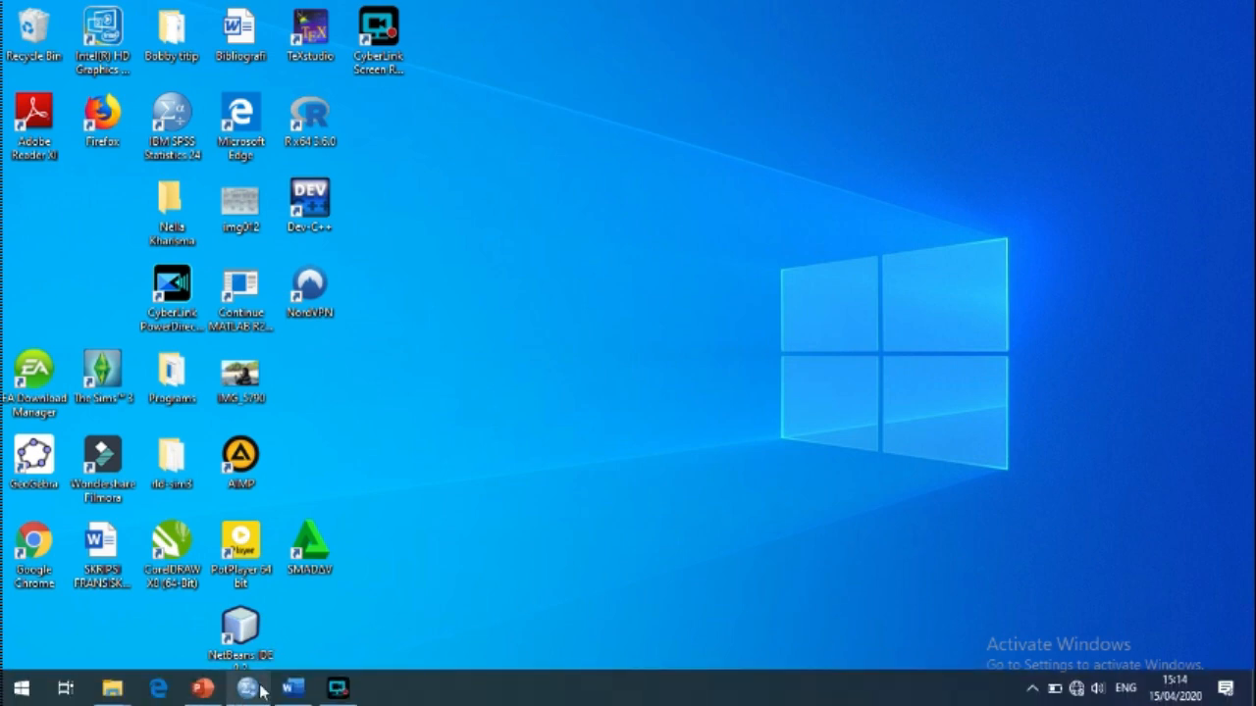
{"action": "mouse_move", "coordinate": [248, 688]}
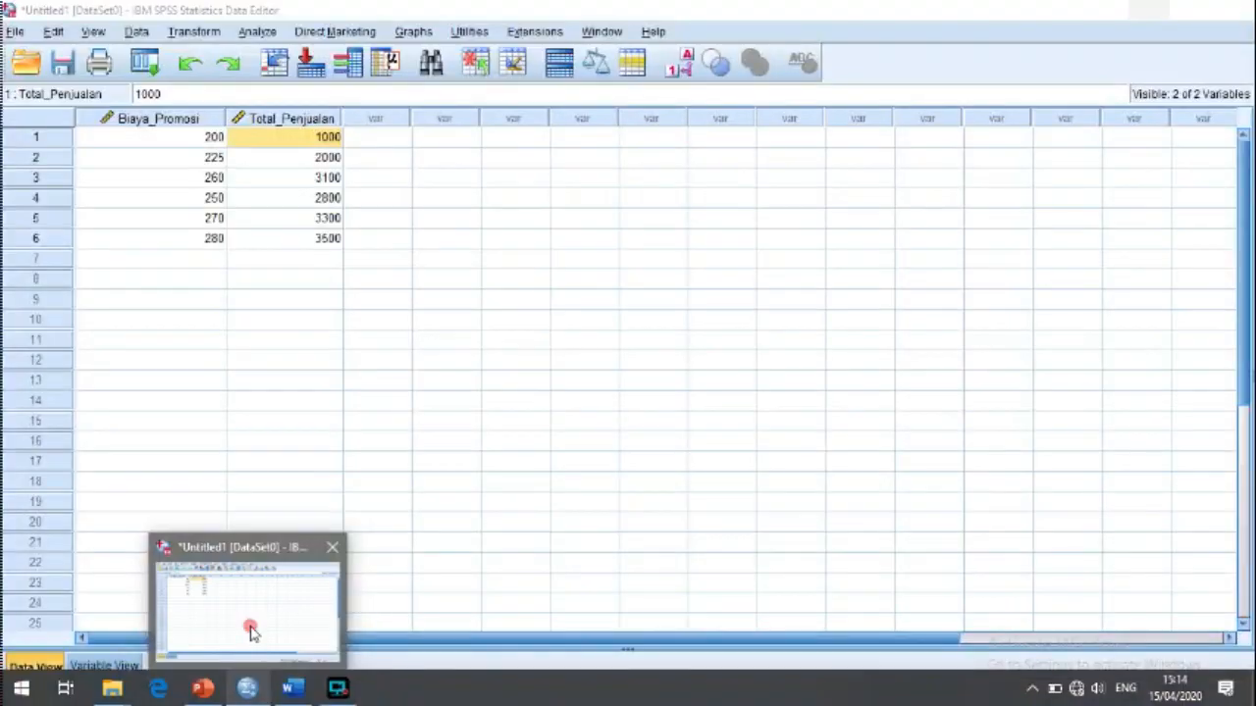
{"action": "left_click", "coordinate": [251, 631]}
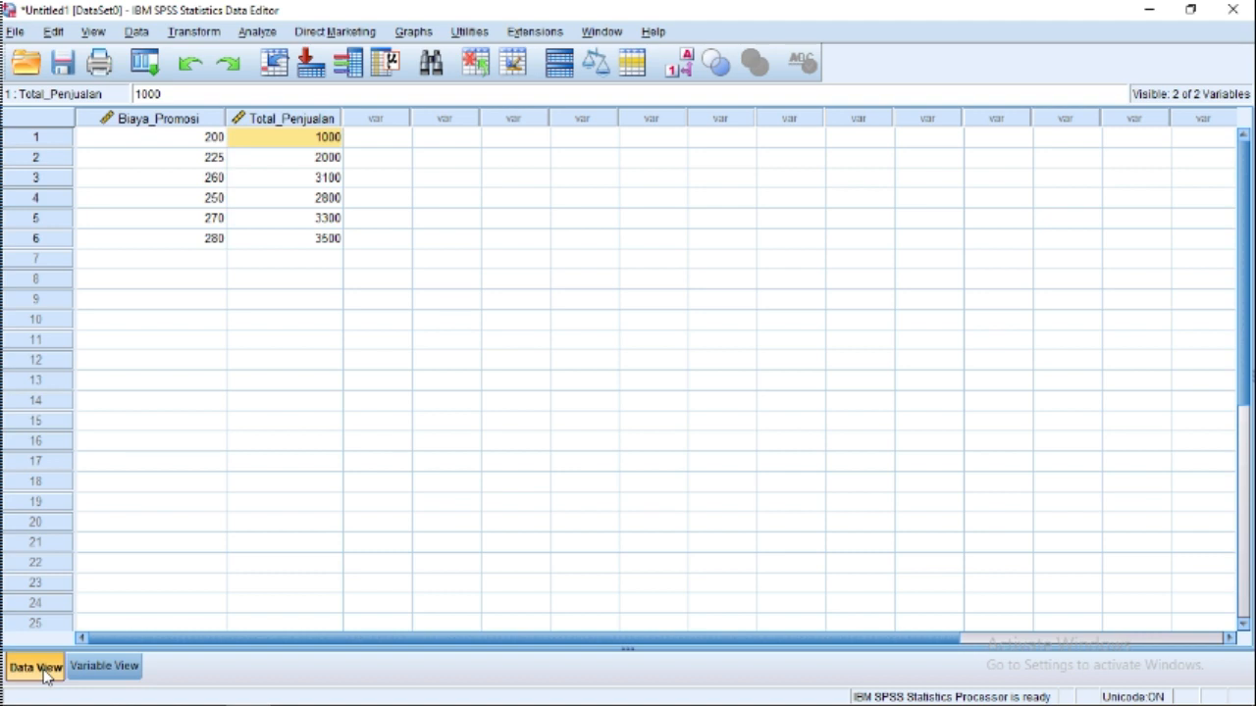
{"action": "left_click", "coordinate": [124, 667]}
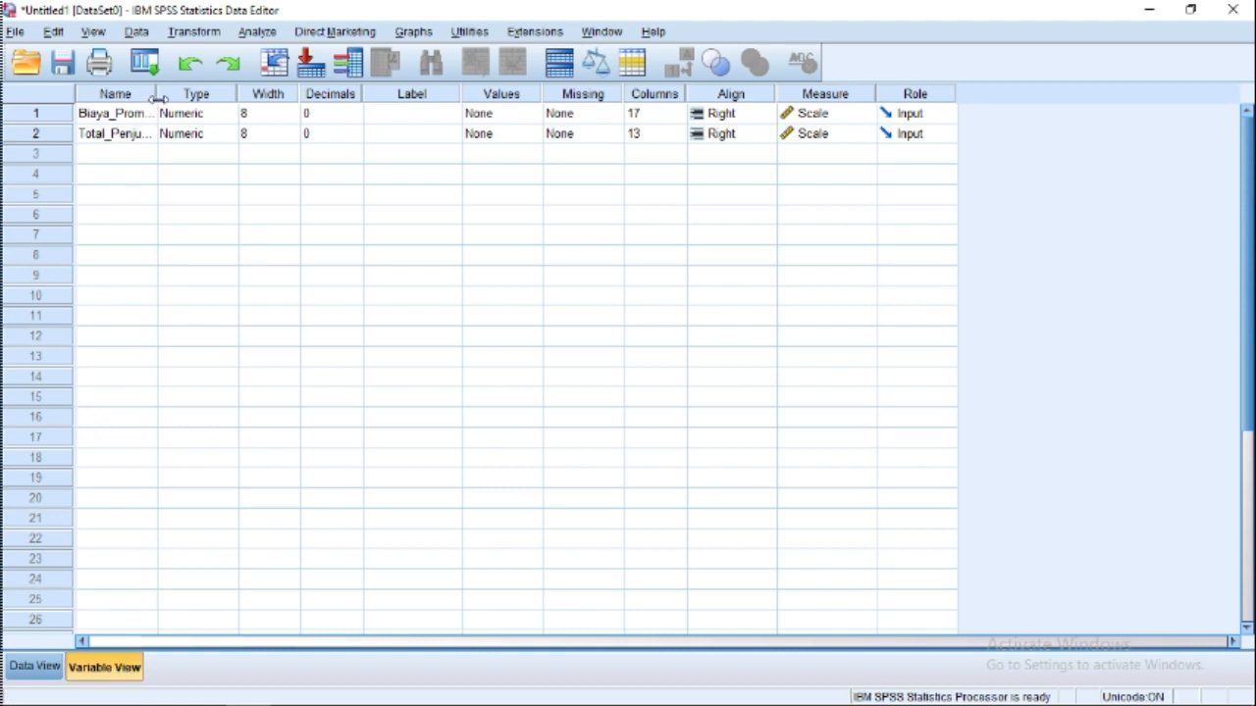
{"action": "left_click_drag", "start_coordinate": [158, 96], "coordinate": [191, 96]}
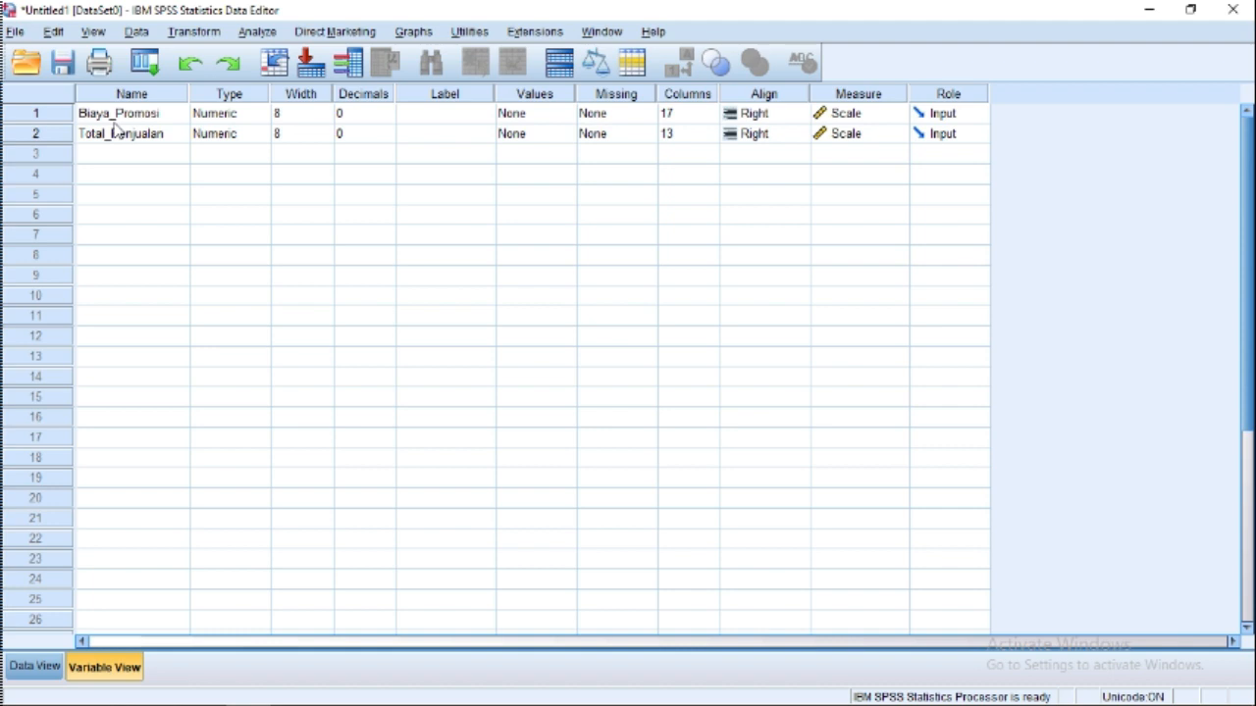
Step: Raise the decimals of Biaya_Promosi to 2 and bring them back to 0
{"action": "left_click", "coordinate": [392, 116]}
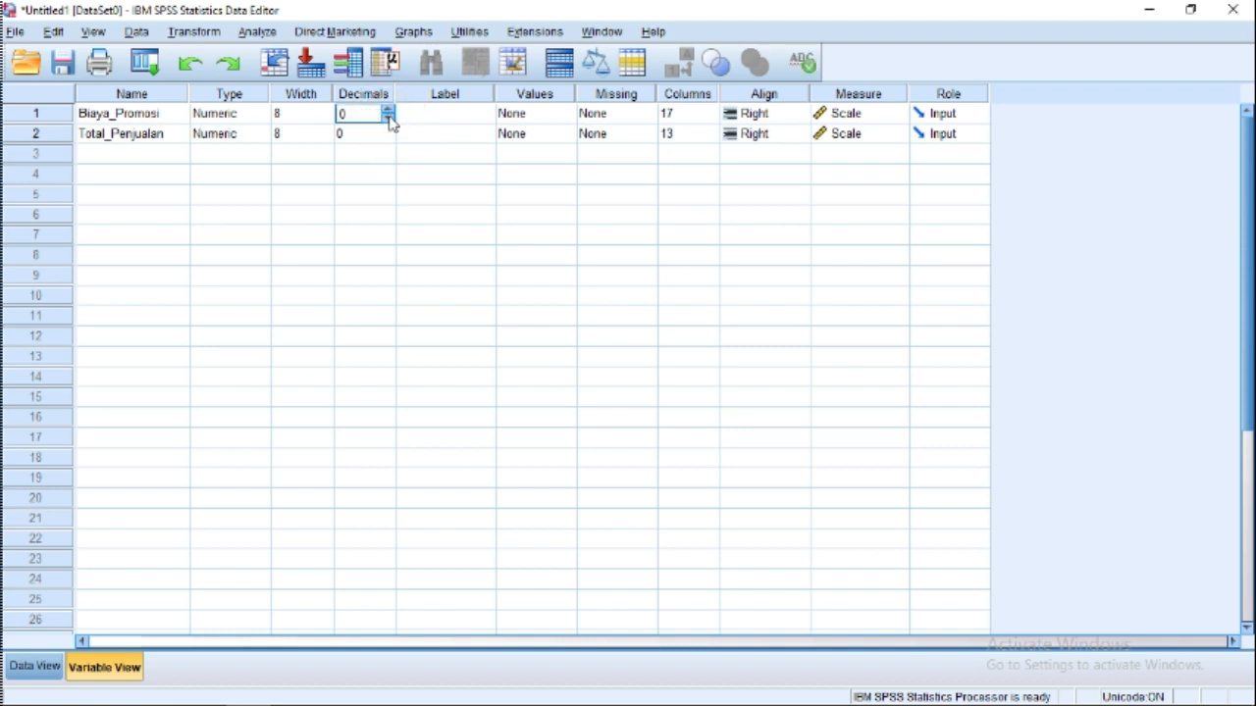
{"action": "left_click", "coordinate": [387, 110]}
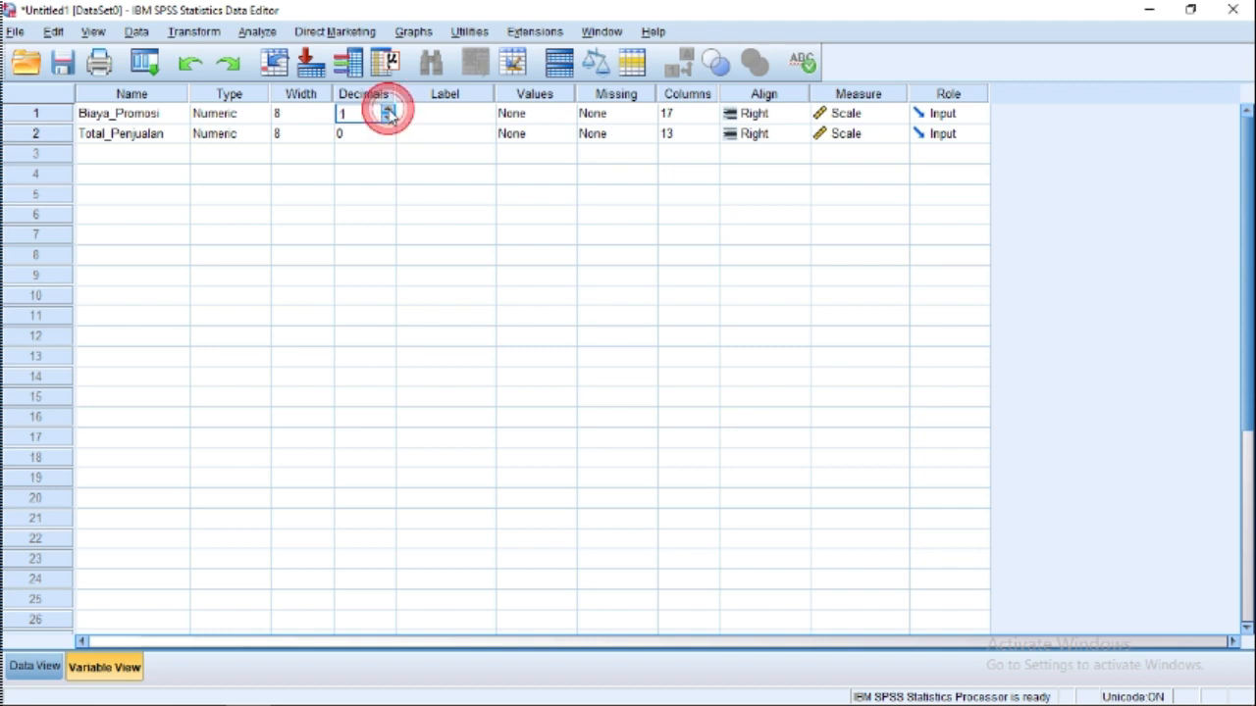
{"action": "left_click", "coordinate": [388, 110]}
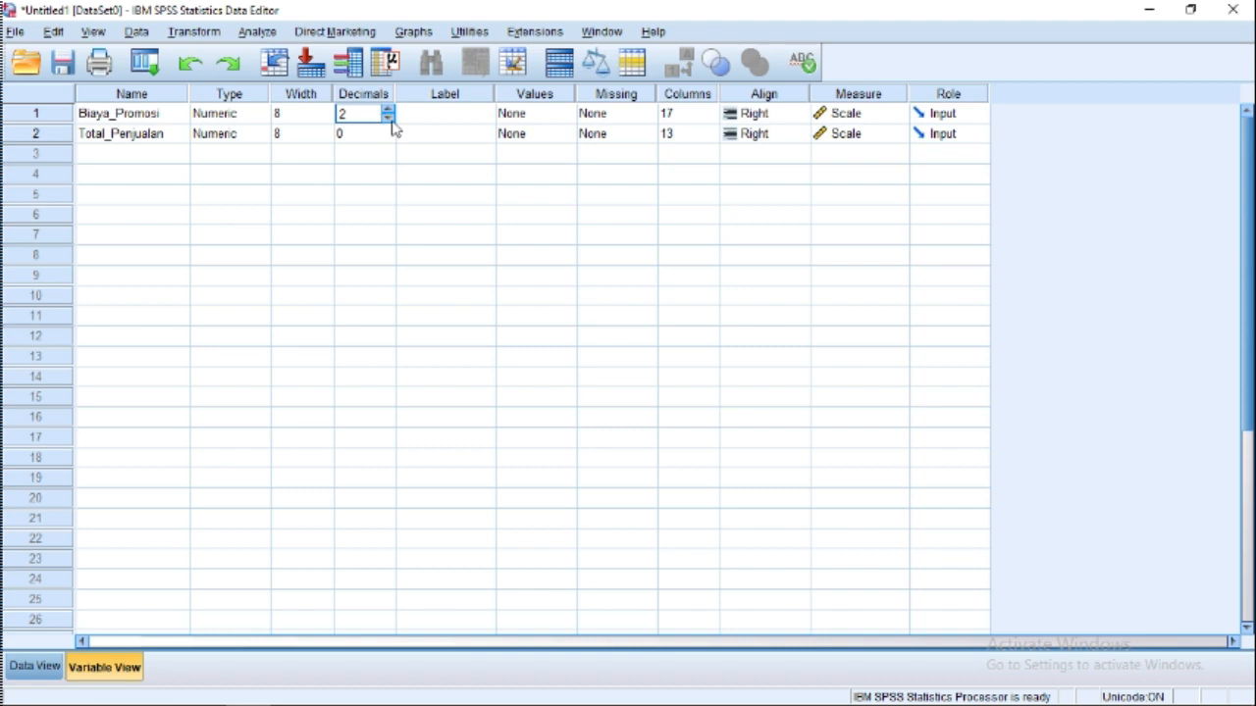
{"action": "left_click", "coordinate": [388, 116]}
{"action": "left_click", "coordinate": [388, 116]}
Step: Return to the data values and open the Bivariate Correlations analysis
{"action": "left_click", "coordinate": [36, 667]}
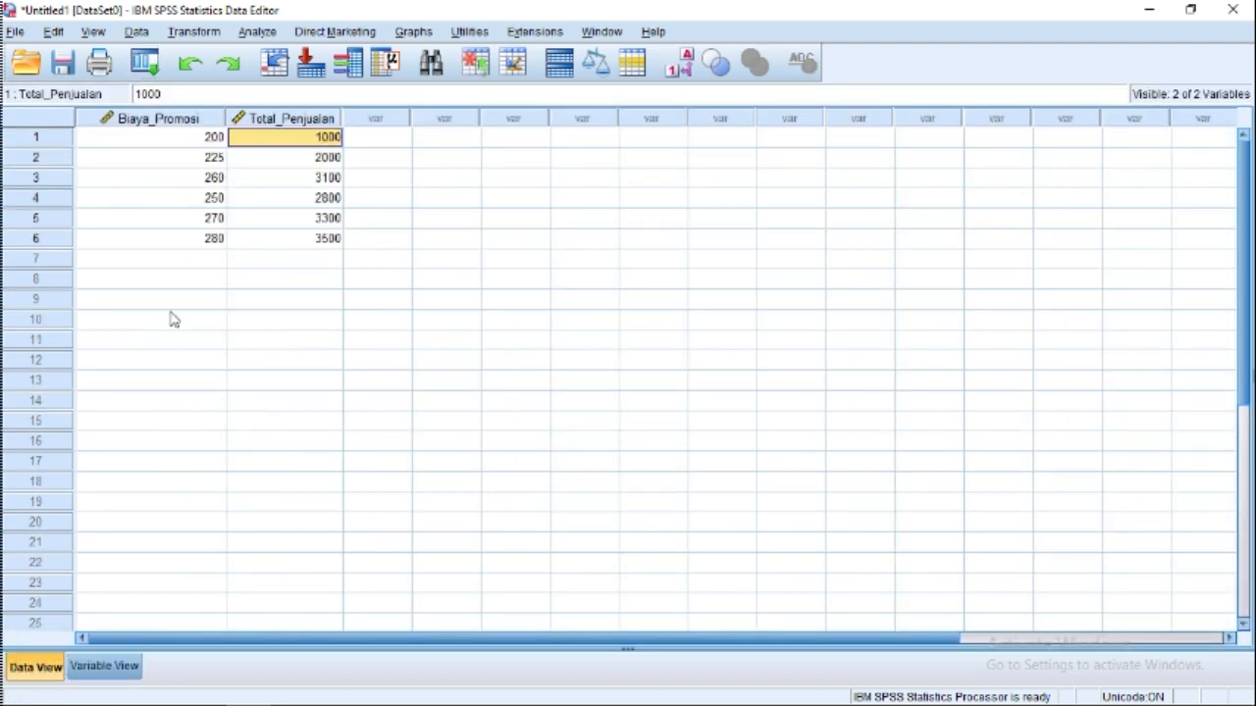
{"action": "left_click", "coordinate": [213, 142]}
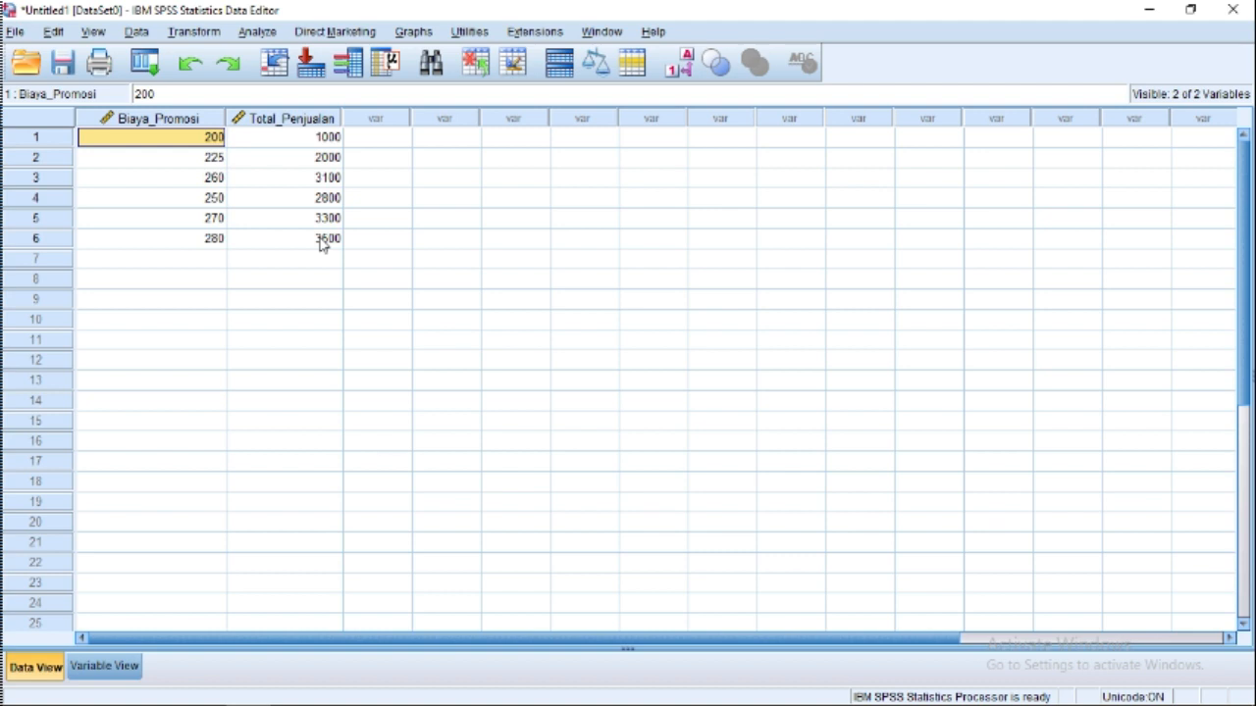
{"action": "left_click", "coordinate": [257, 31]}
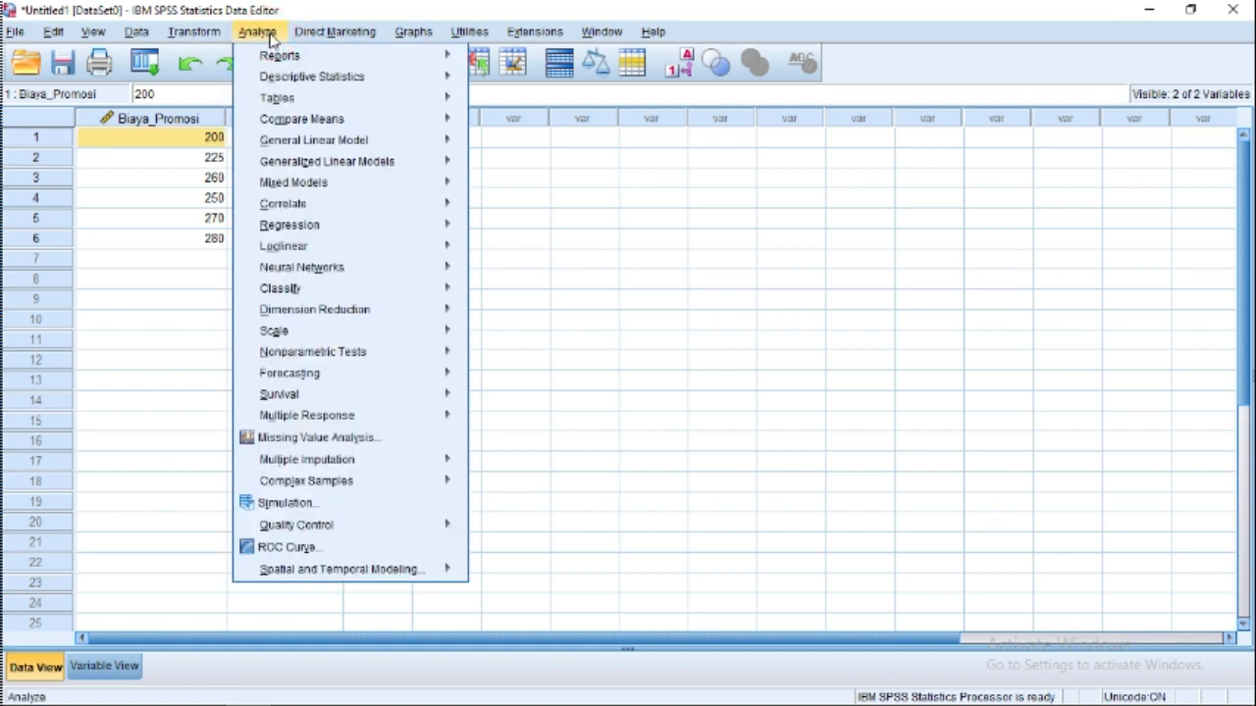
{"action": "mouse_move", "coordinate": [303, 205]}
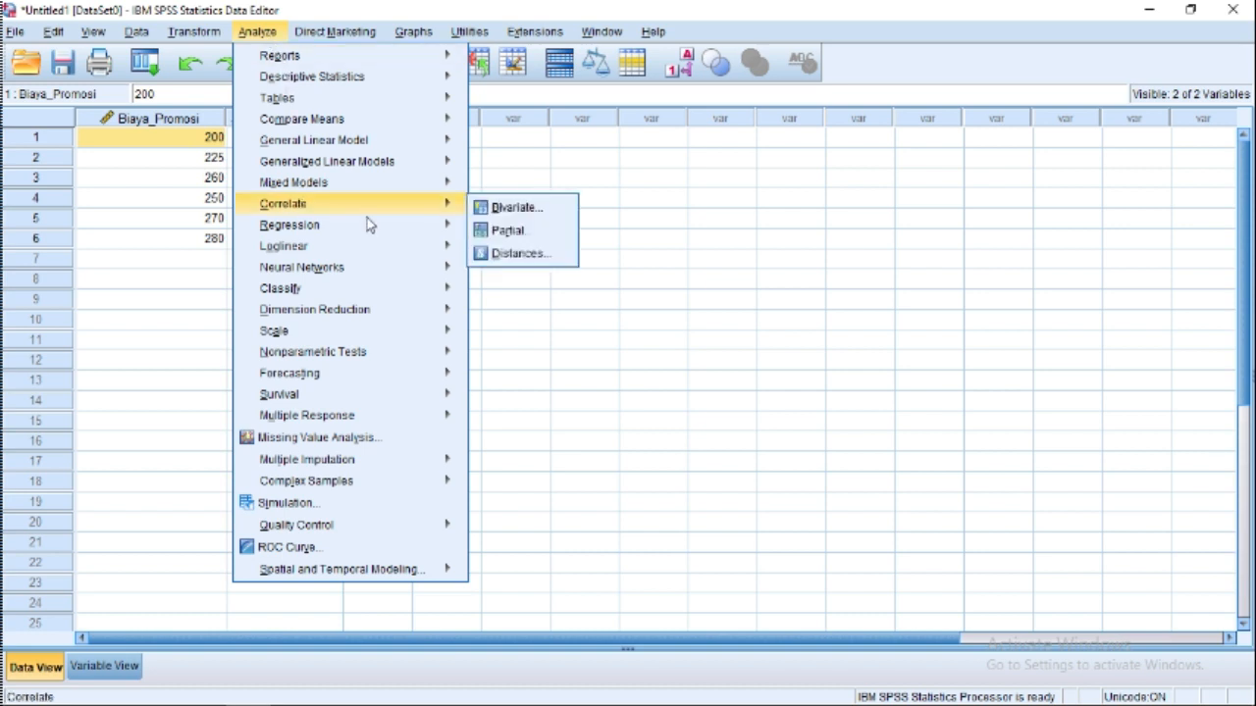
{"action": "left_click", "coordinate": [497, 207]}
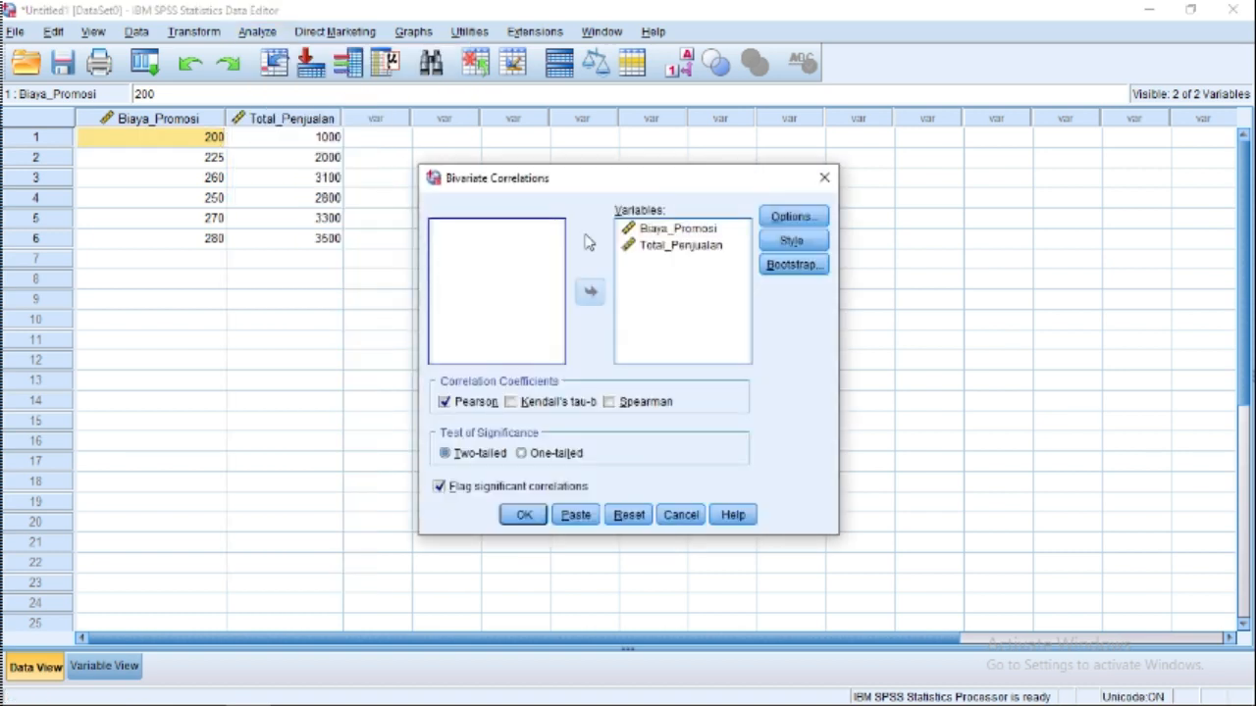
Step: Remove Biaya_Promosi and Total_Penjualan from the variables of the bivariate correlation
{"action": "left_click", "coordinate": [664, 229]}
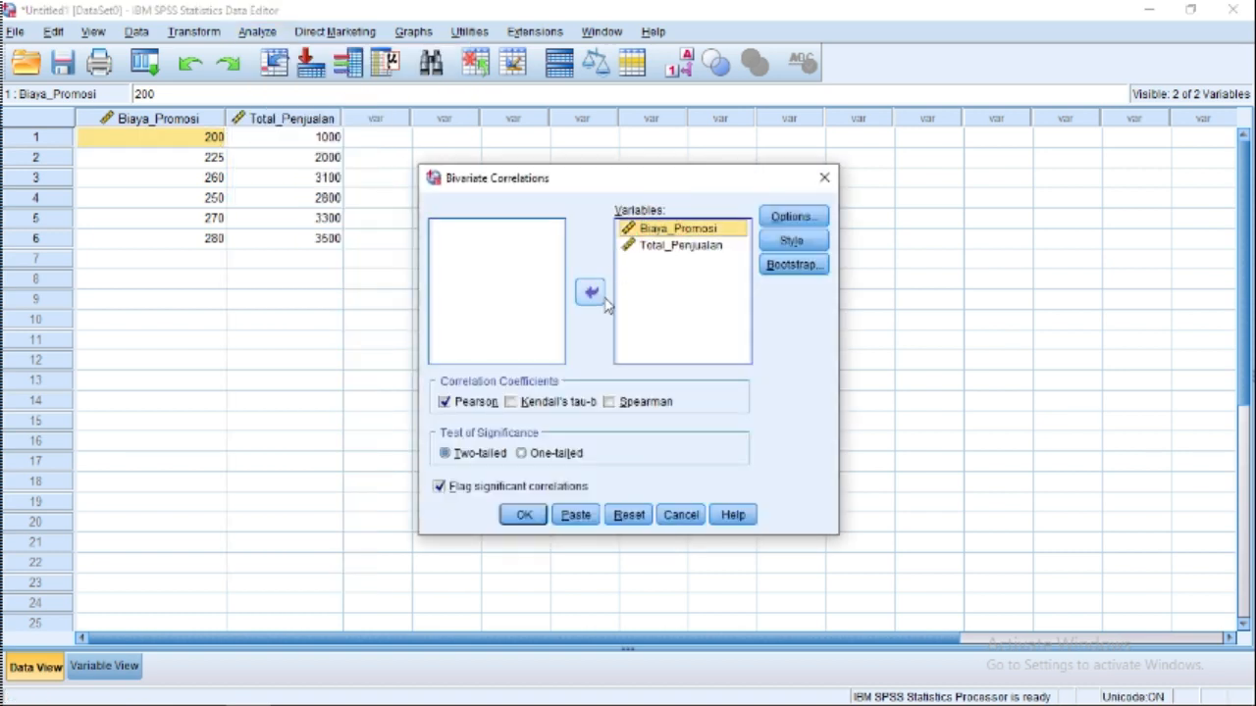
{"action": "left_click", "coordinate": [589, 291]}
{"action": "left_click", "coordinate": [634, 232]}
{"action": "left_click", "coordinate": [589, 291]}
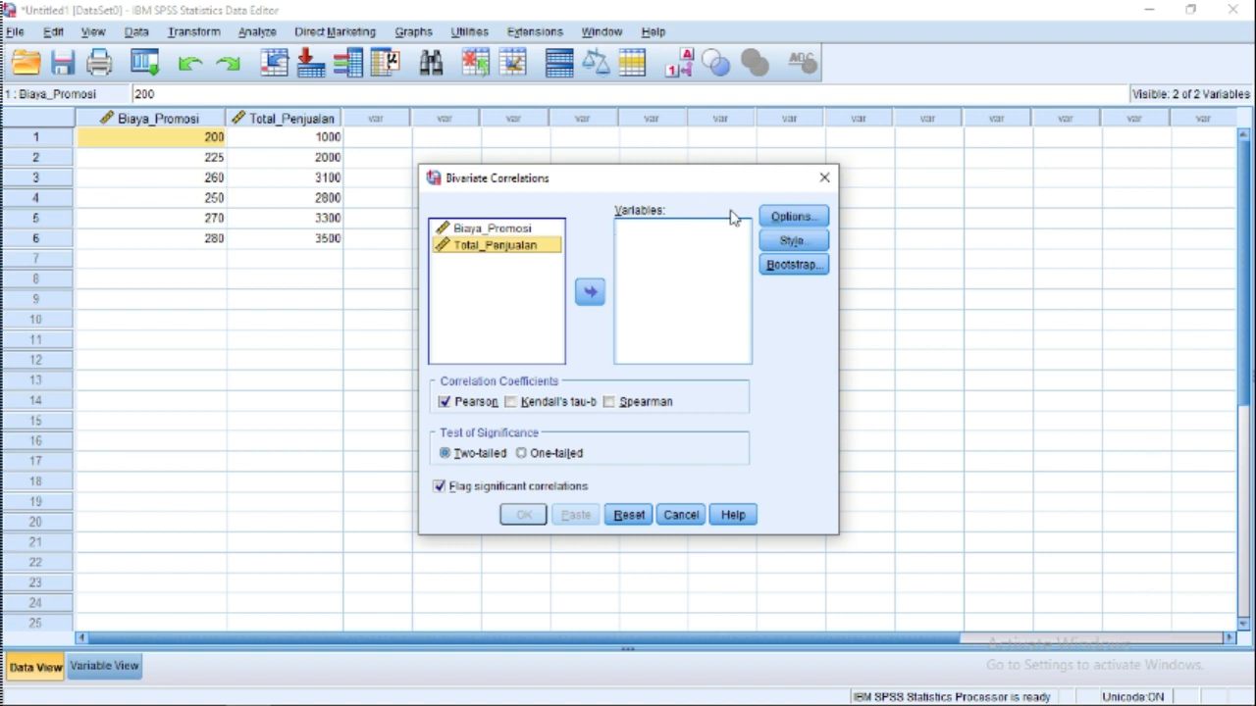
Step: Add Biaya_Promosi and Total_Penjualan to the variables of the bivariate correlation
{"action": "left_click", "coordinate": [488, 231]}
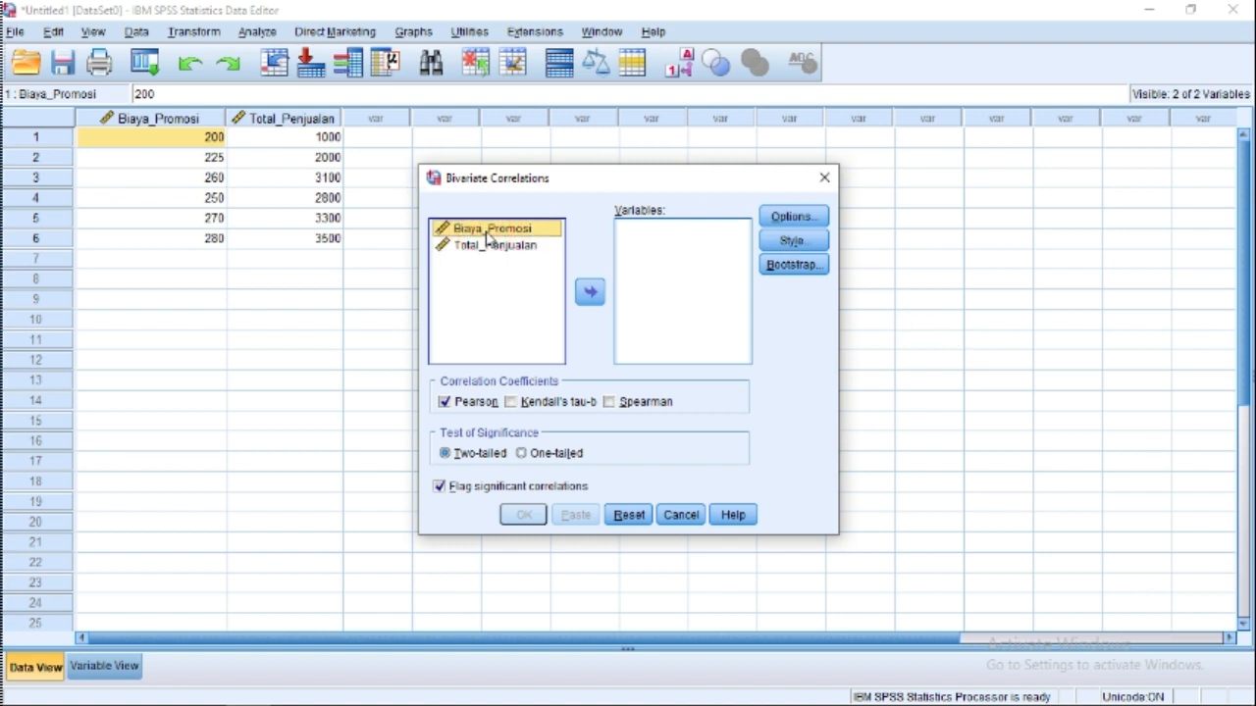
{"action": "left_click", "coordinate": [507, 246]}
{"action": "left_click", "coordinate": [496, 228]}
{"action": "left_click", "coordinate": [590, 292]}
{"action": "left_click", "coordinate": [495, 229]}
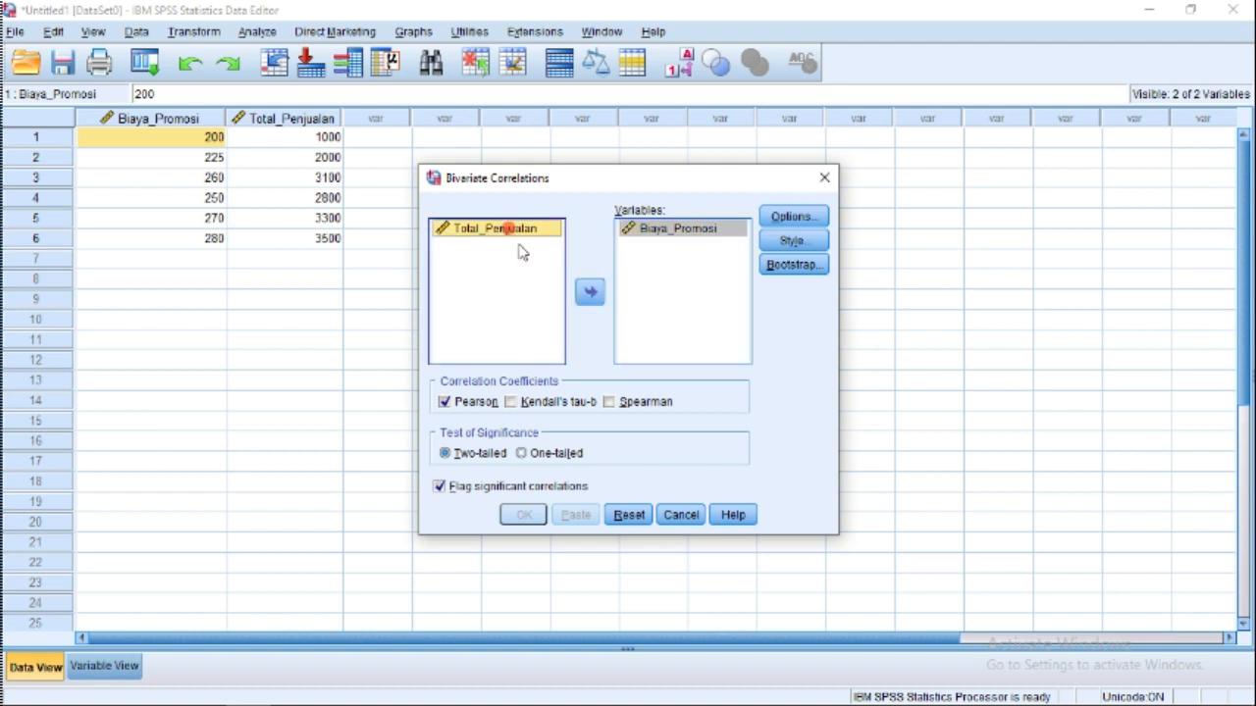
{"action": "left_click", "coordinate": [590, 292]}
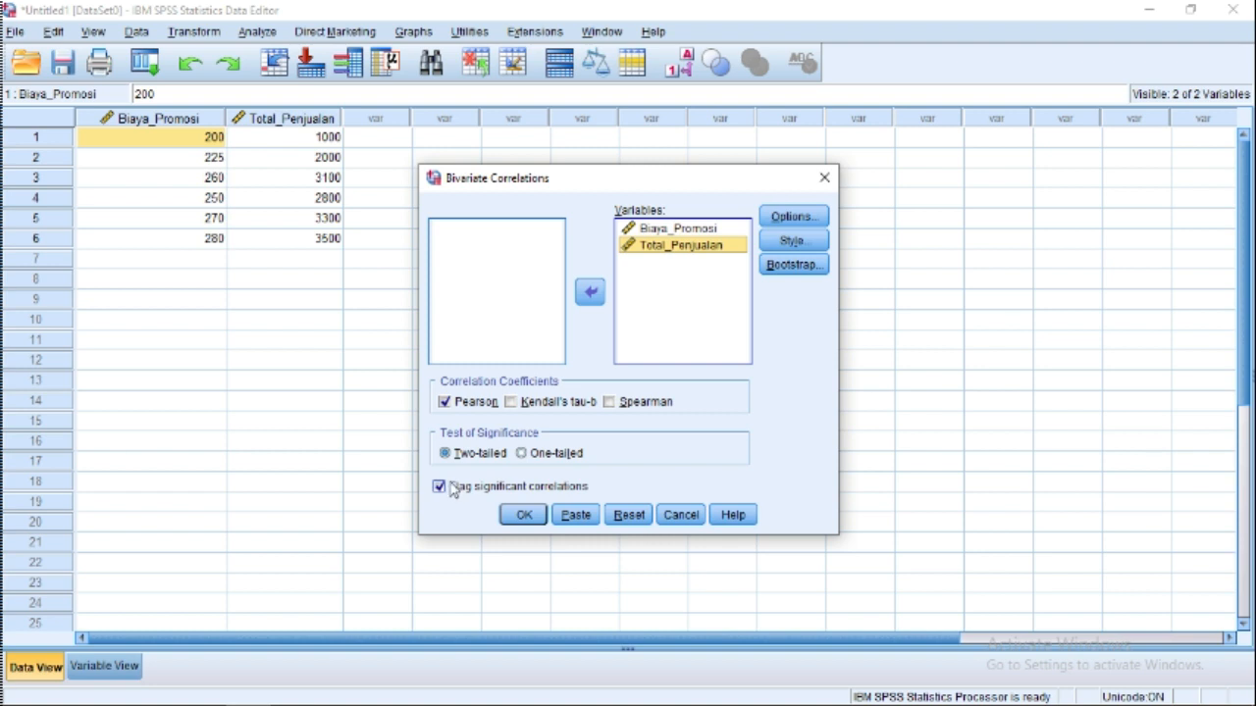
Step: Include means and standard deviations but not cross-product deviations and covariances, and run the bivariate correlation
{"action": "left_click", "coordinate": [785, 220]}
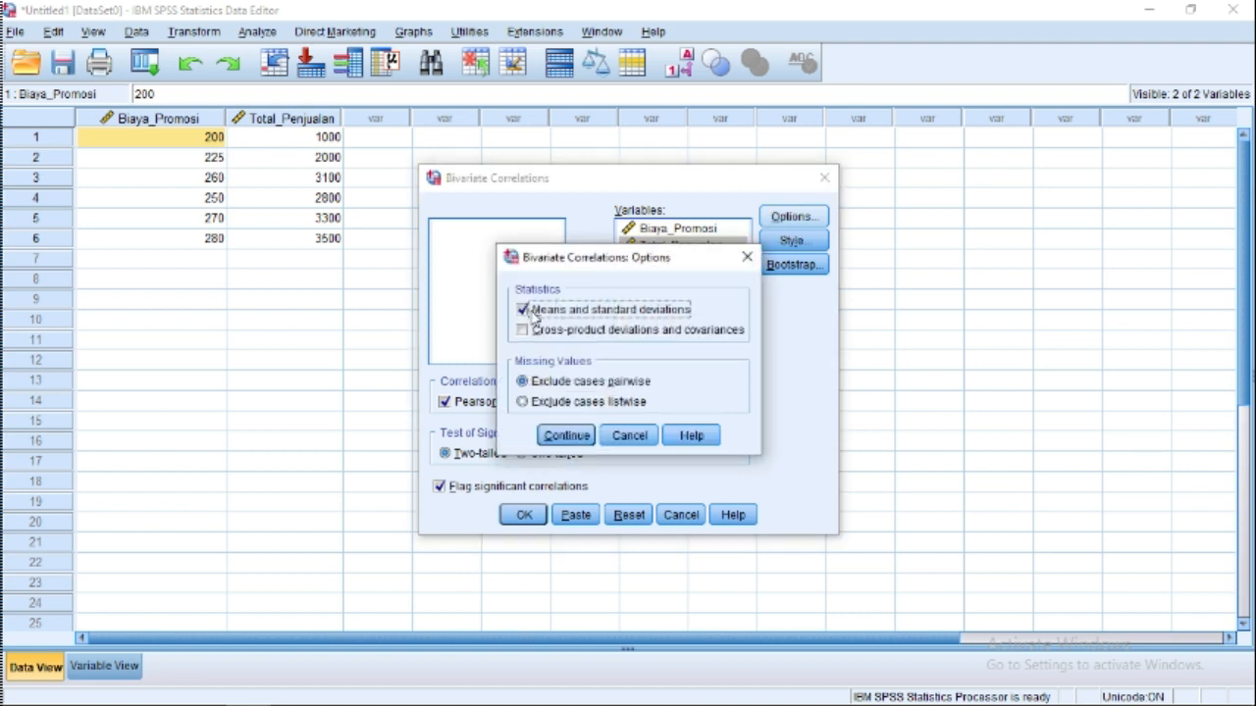
{"action": "left_click", "coordinate": [523, 310]}
{"action": "left_click", "coordinate": [523, 310]}
{"action": "left_click", "coordinate": [525, 333]}
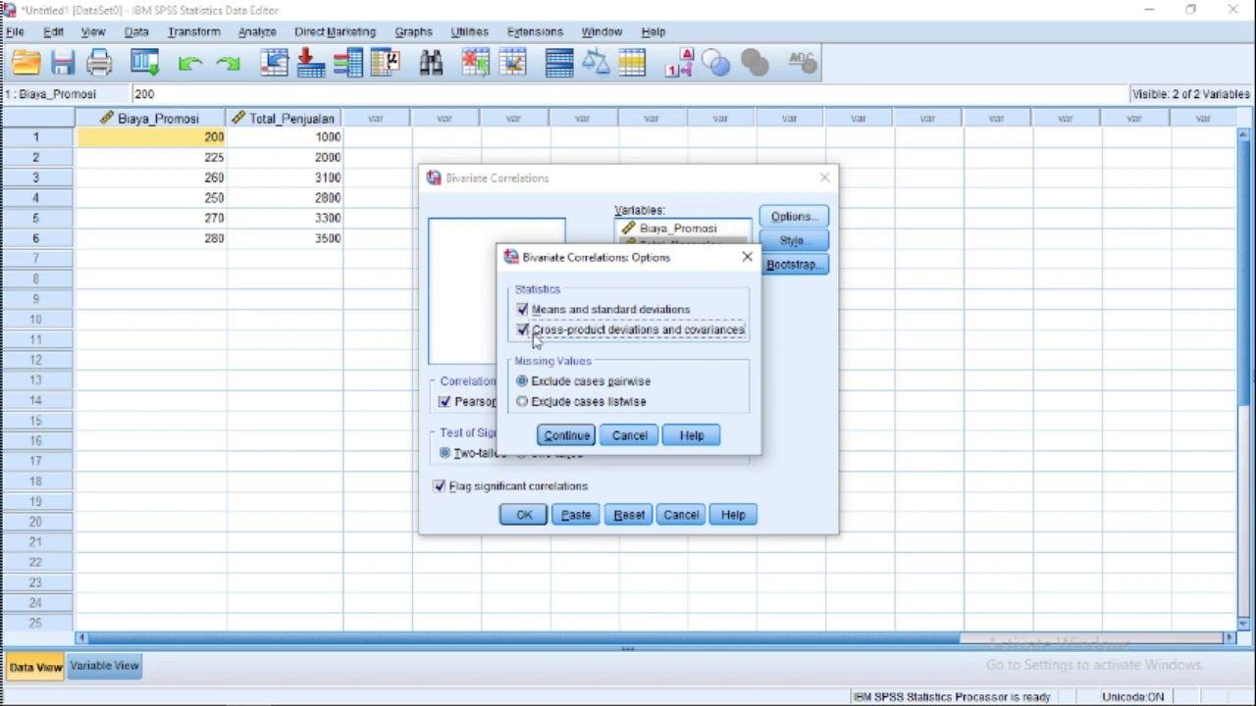
{"action": "left_click_drag", "start_coordinate": [662, 259], "coordinate": [670, 277]}
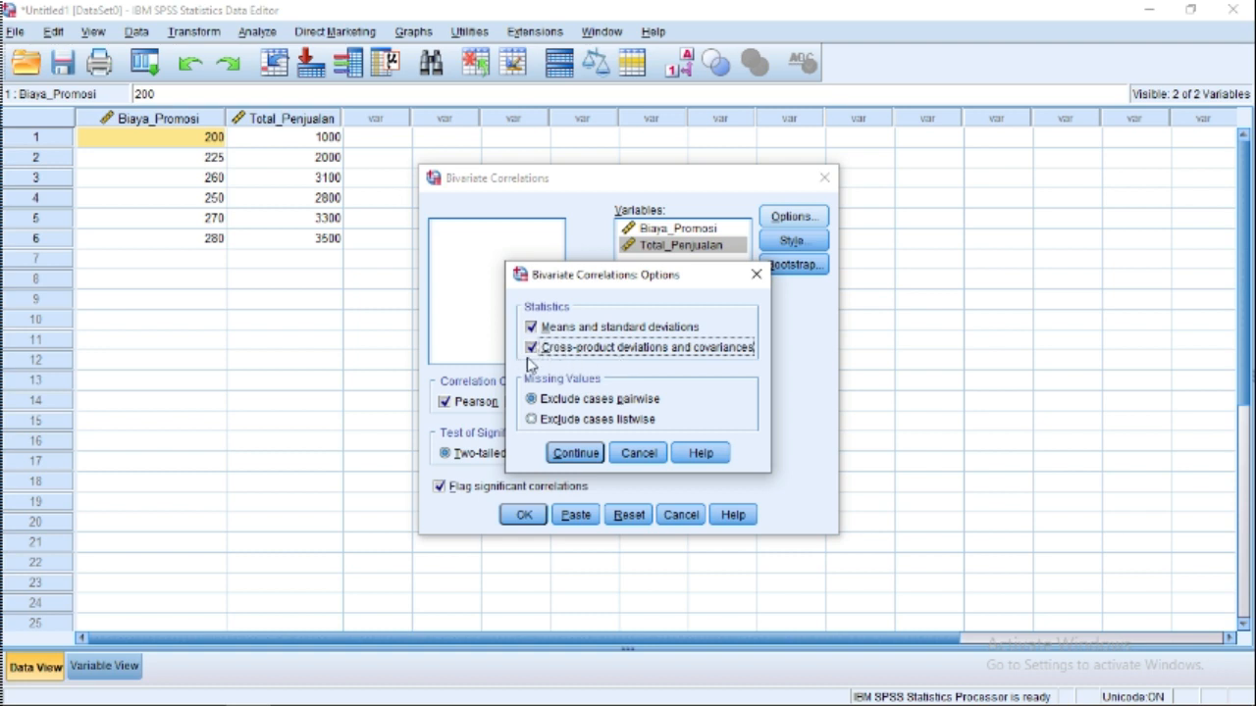
{"action": "left_click", "coordinate": [535, 351]}
{"action": "left_click", "coordinate": [563, 457]}
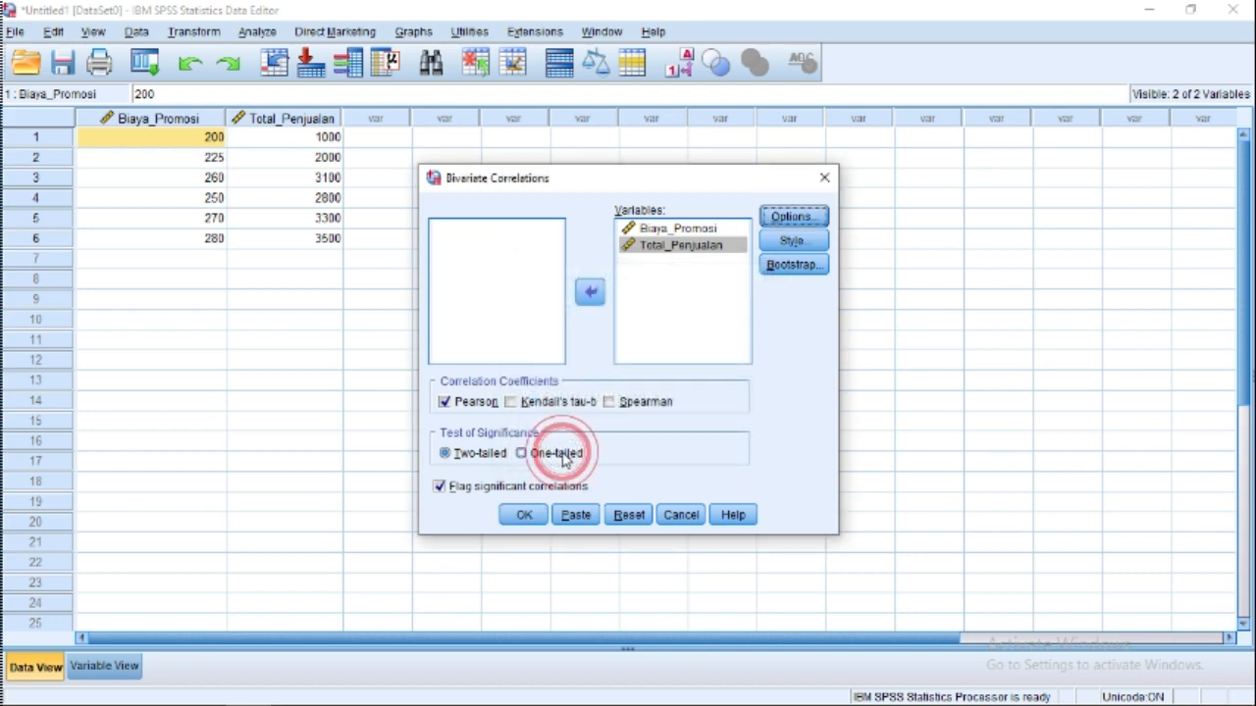
{"action": "left_click", "coordinate": [536, 516]}
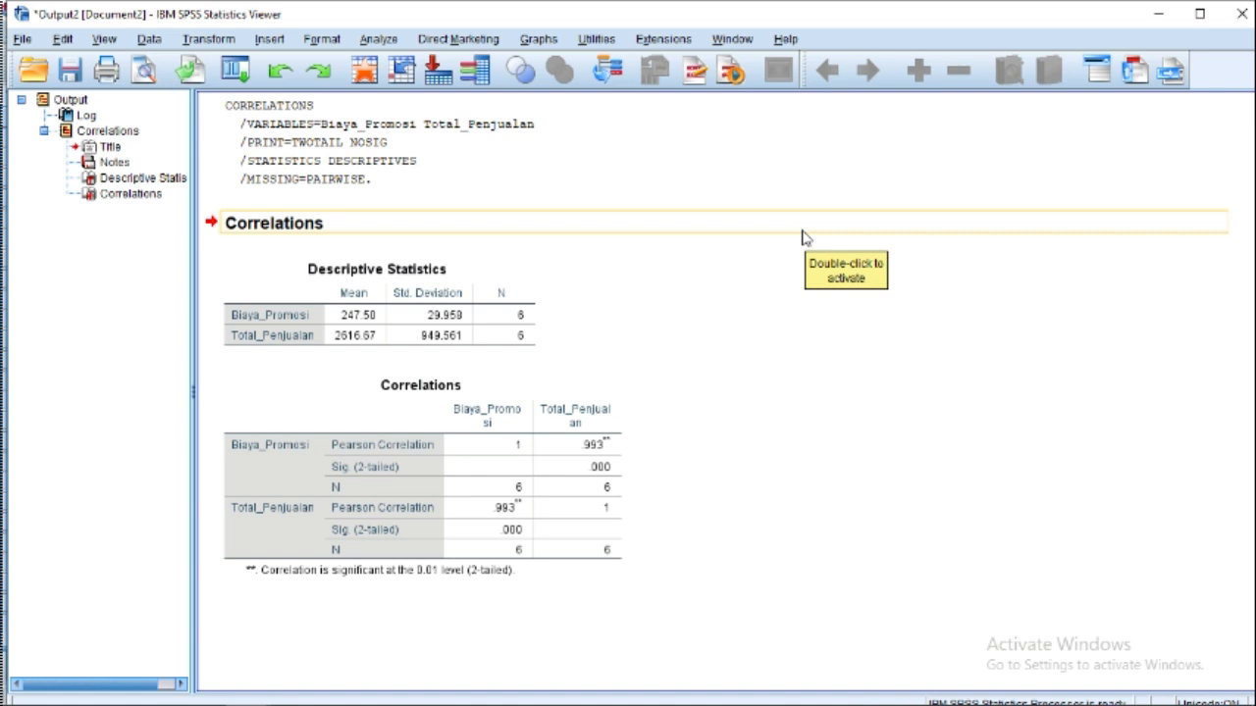
Step: Minimize the correlation output and open the Linear Regression analysis for the dataset
{"action": "left_click", "coordinate": [1159, 13]}
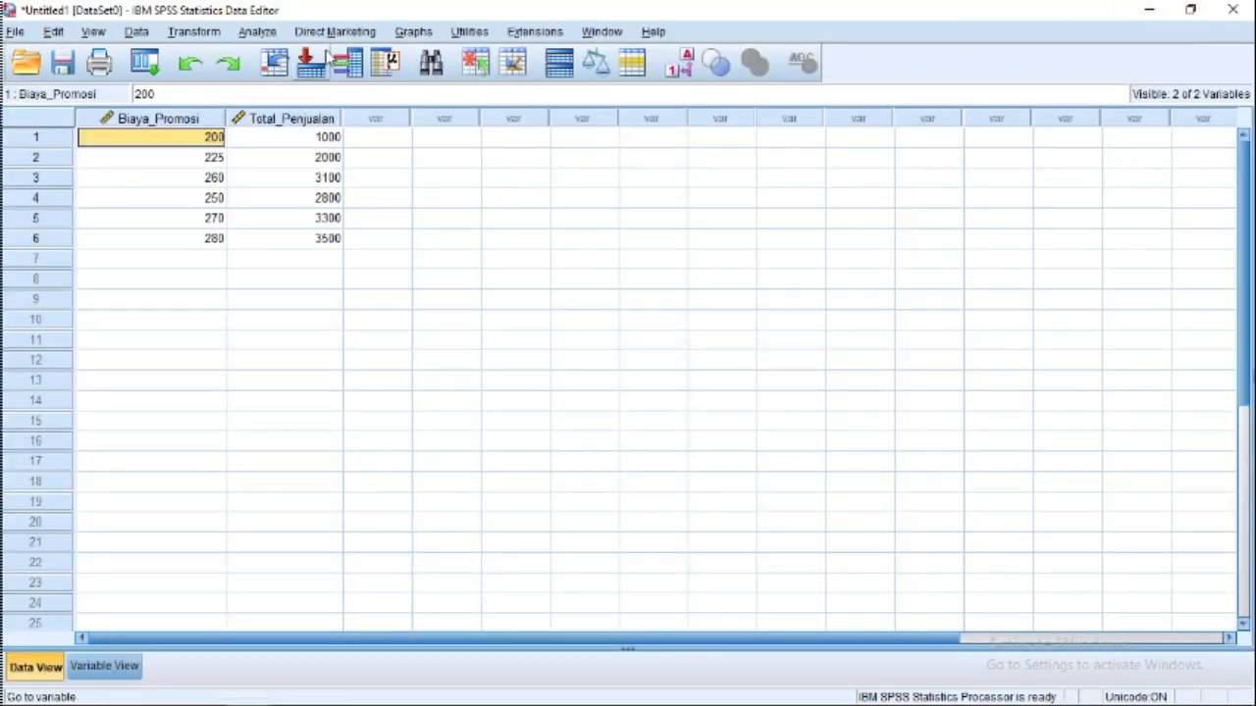
{"action": "left_click", "coordinate": [257, 32]}
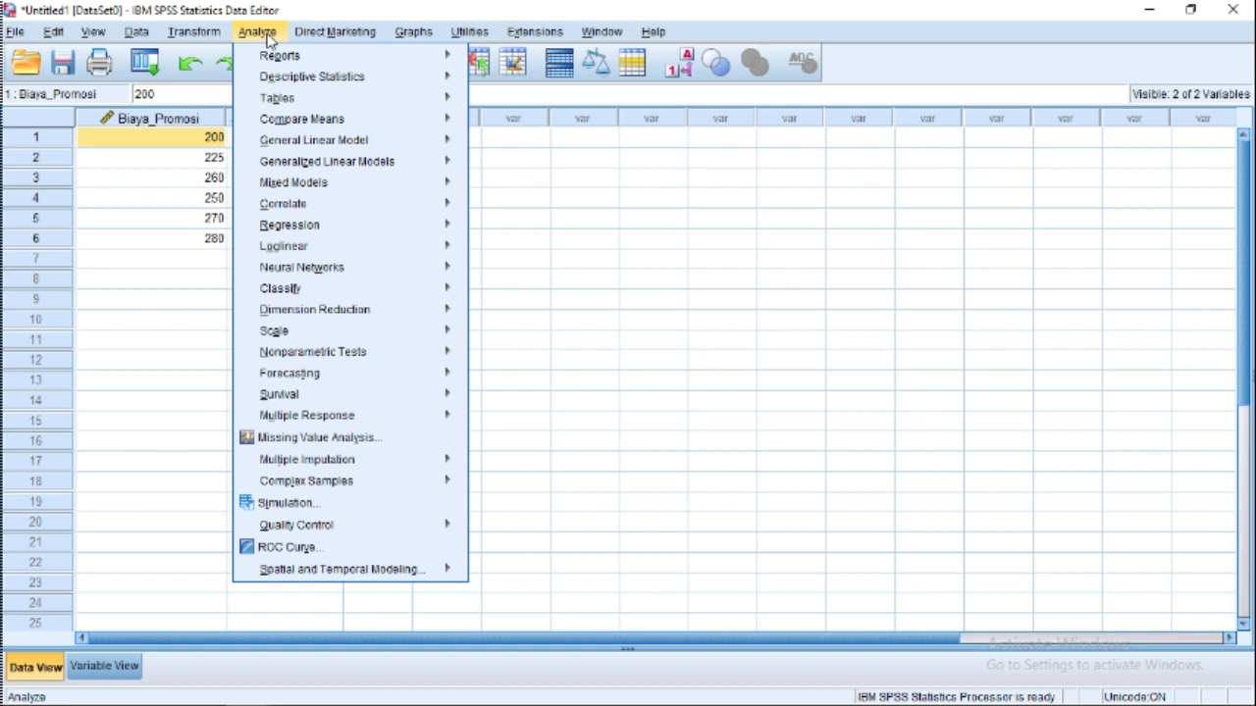
{"action": "left_click", "coordinate": [260, 33]}
{"action": "left_click", "coordinate": [260, 32]}
{"action": "mouse_move", "coordinate": [358, 235]}
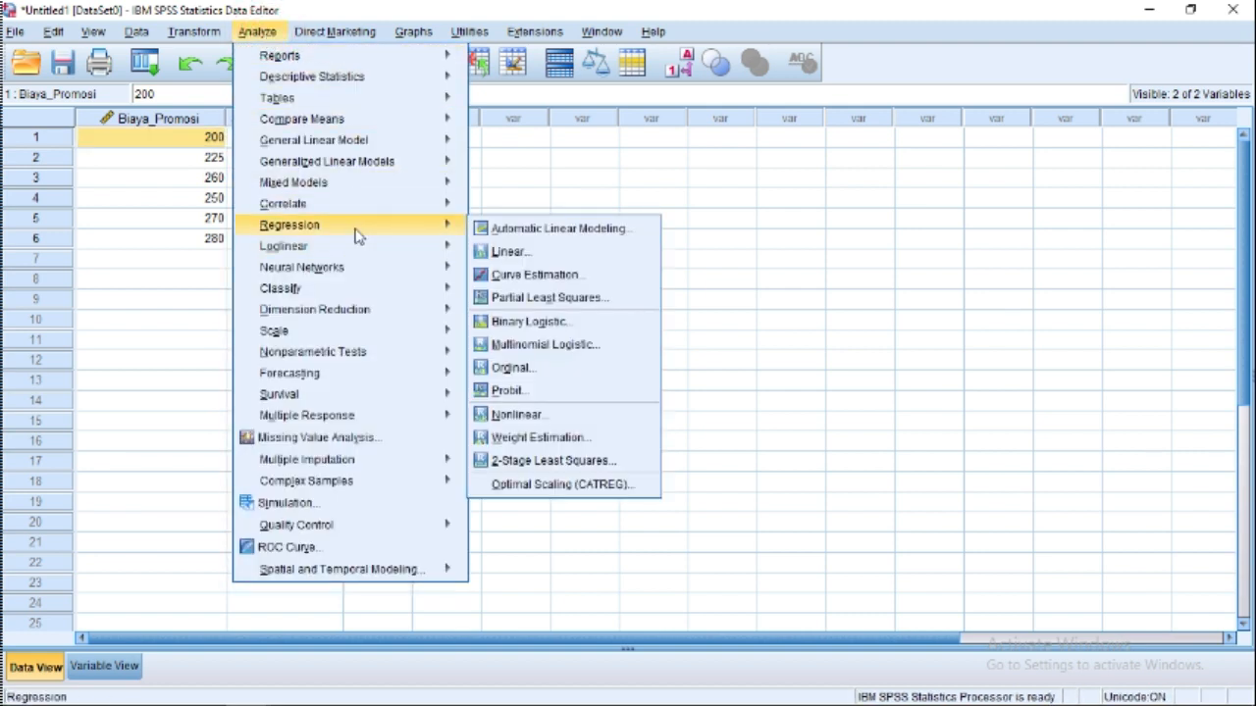
{"action": "left_click", "coordinate": [518, 252]}
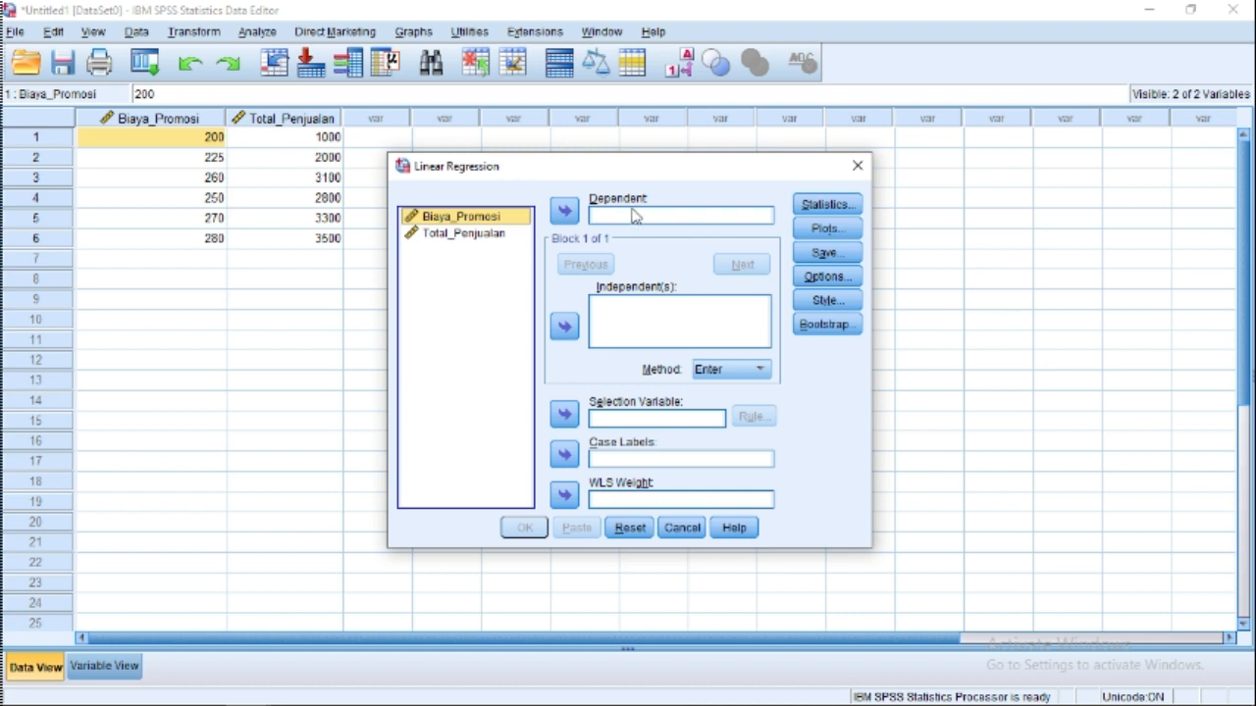
Step: Assign Total_Penjualan as the dependent variable and Biaya_Promosi as the independent variable of the linear regression
{"action": "left_click", "coordinate": [483, 234]}
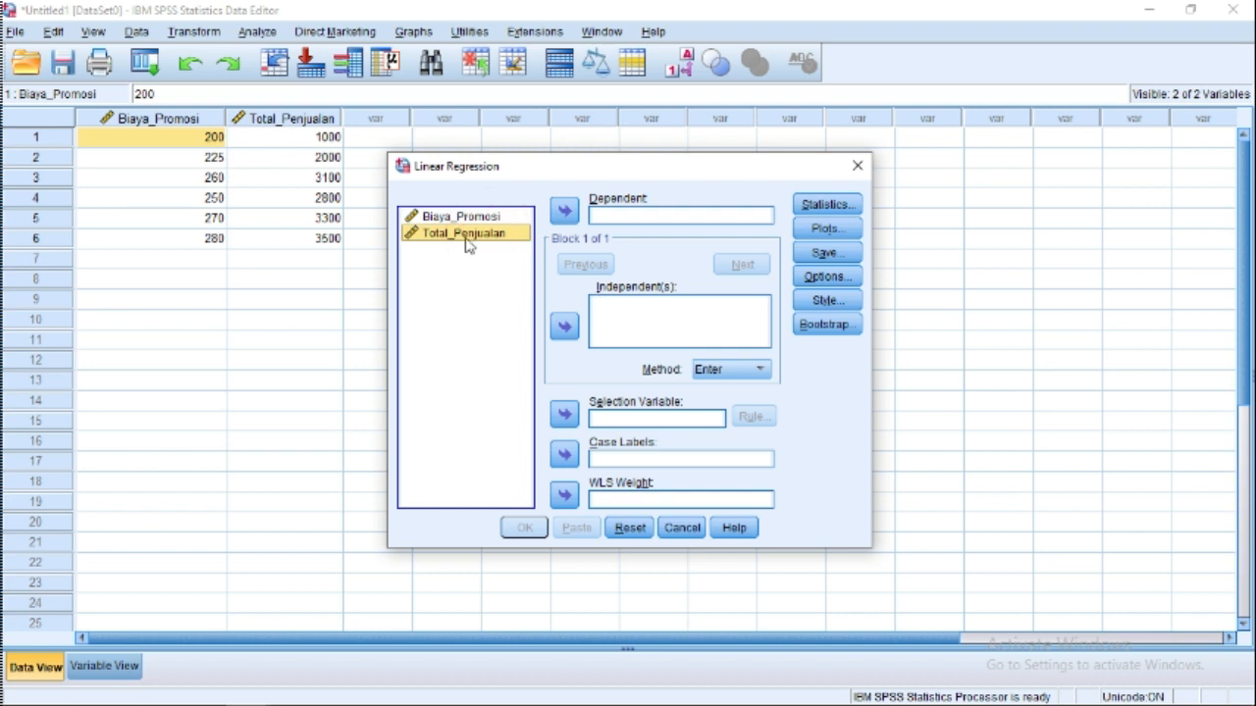
{"action": "left_click", "coordinate": [566, 214]}
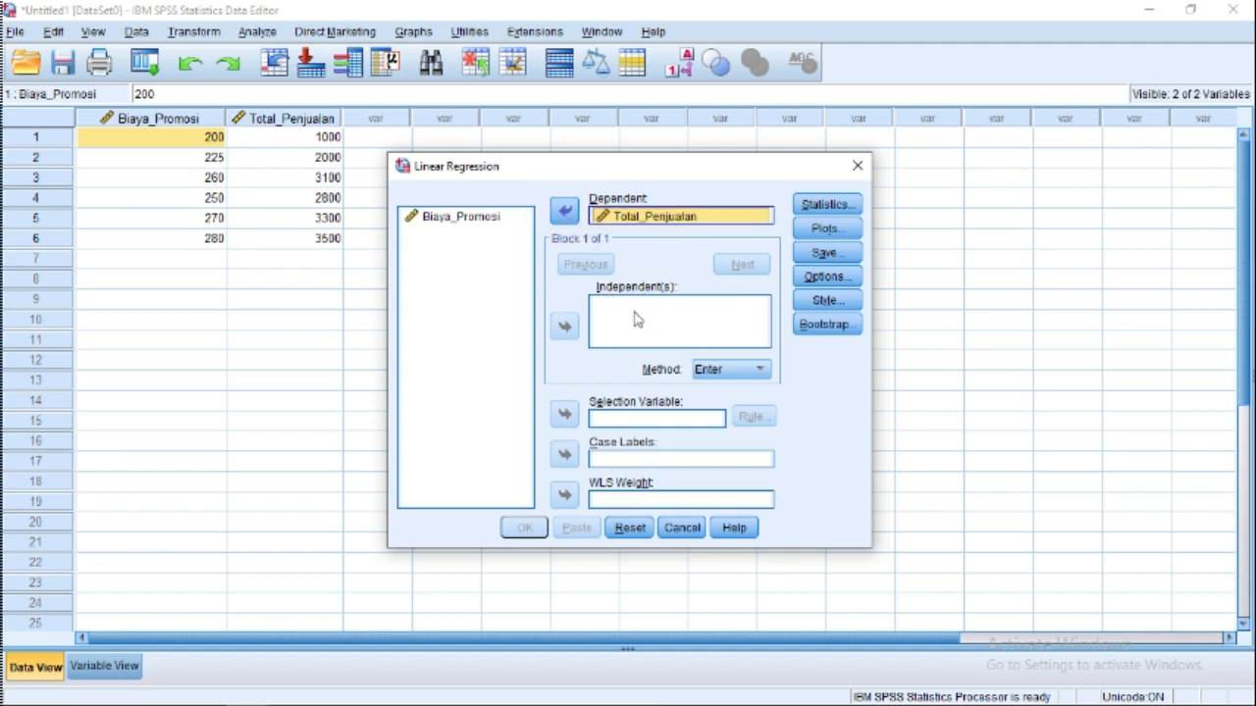
{"action": "left_click", "coordinate": [477, 218]}
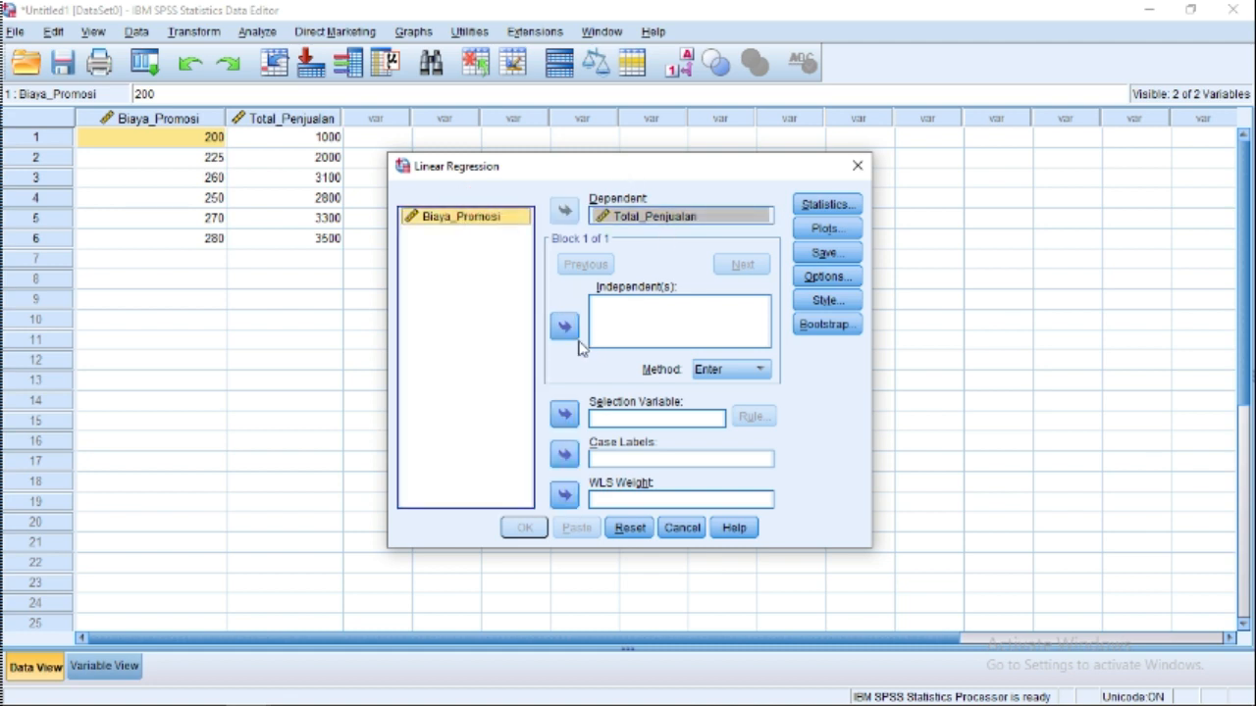
{"action": "left_click", "coordinate": [567, 329]}
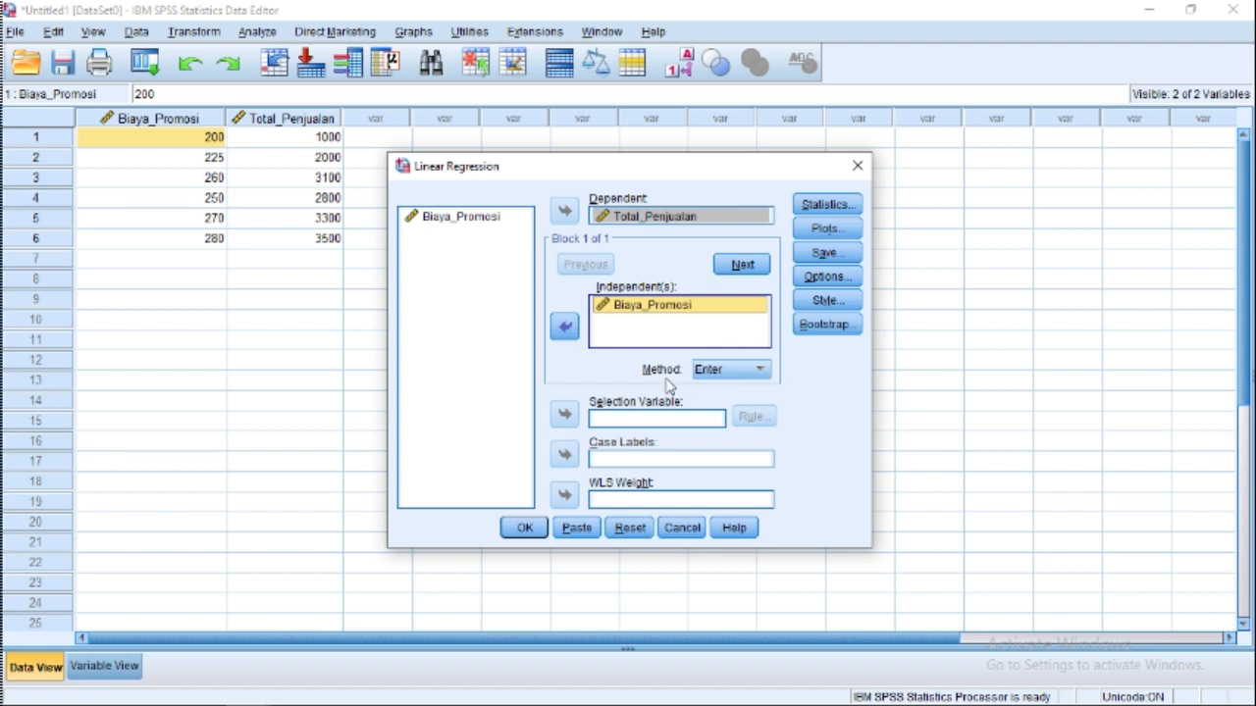
Step: Add confidence intervals at the 95% level to the linear regression statistics, keeping estimates and model fit selected
{"action": "left_click", "coordinate": [829, 208]}
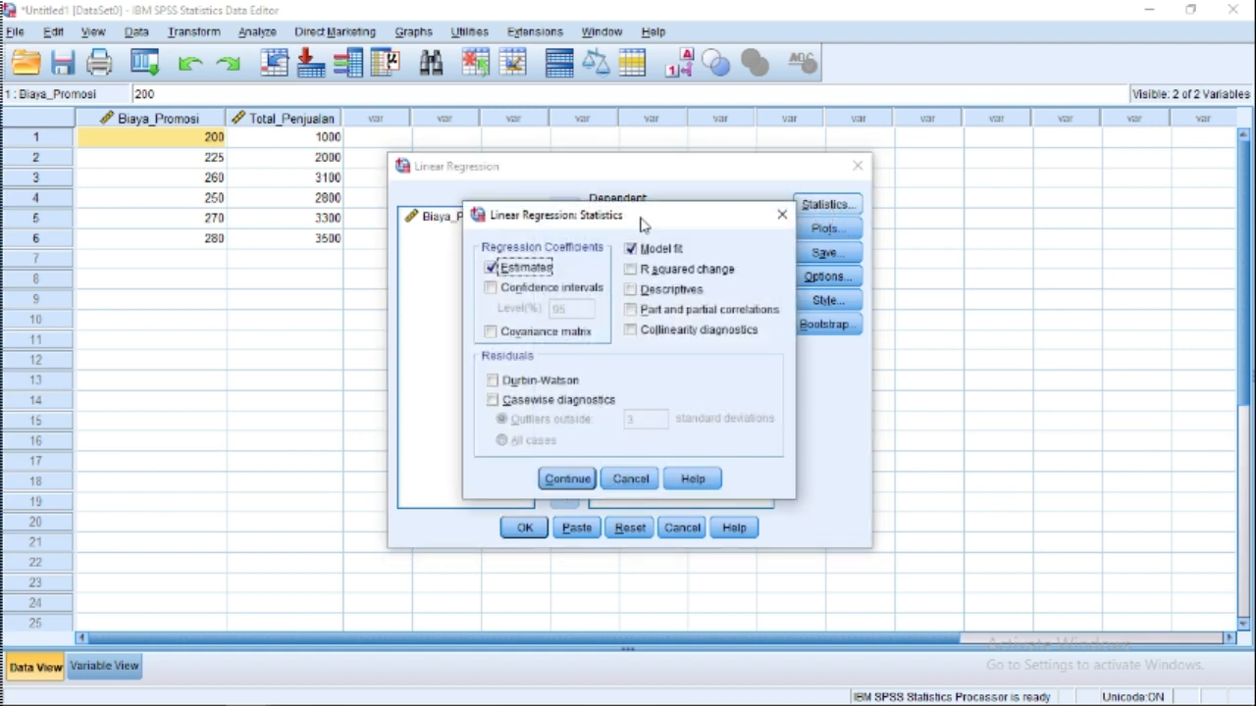
{"action": "left_click_drag", "start_coordinate": [642, 226], "coordinate": [641, 199]}
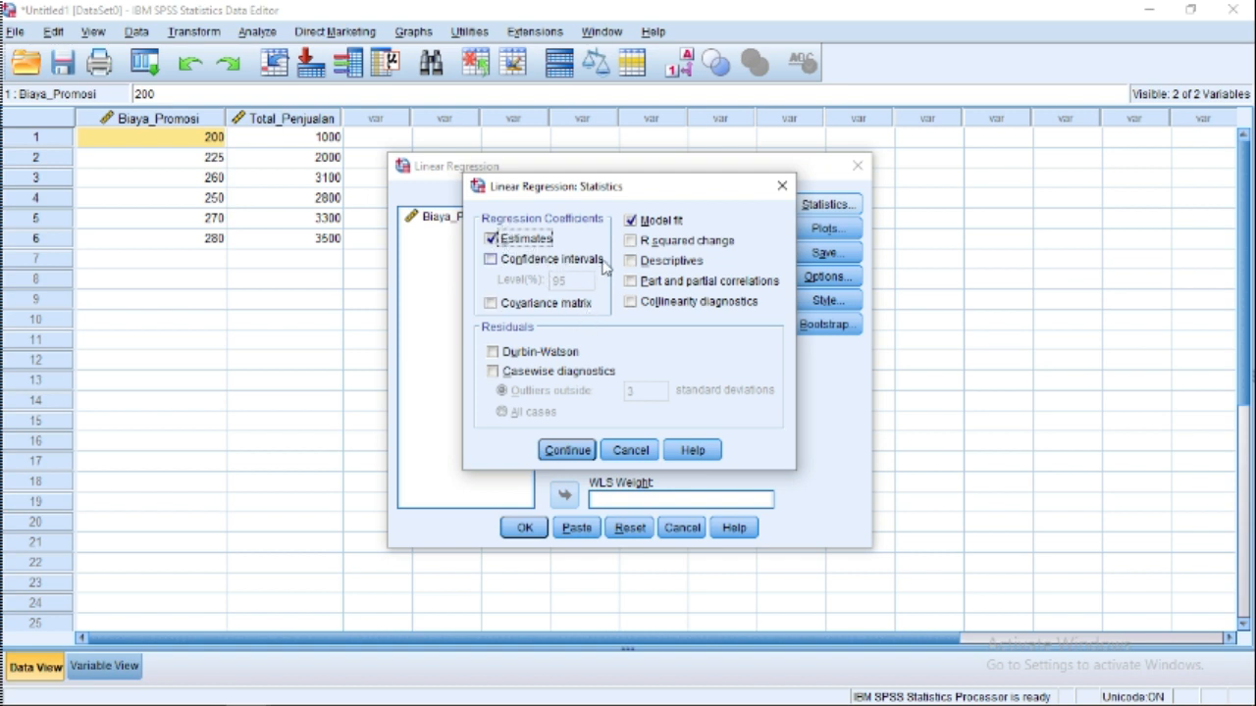
{"action": "left_click", "coordinate": [491, 261]}
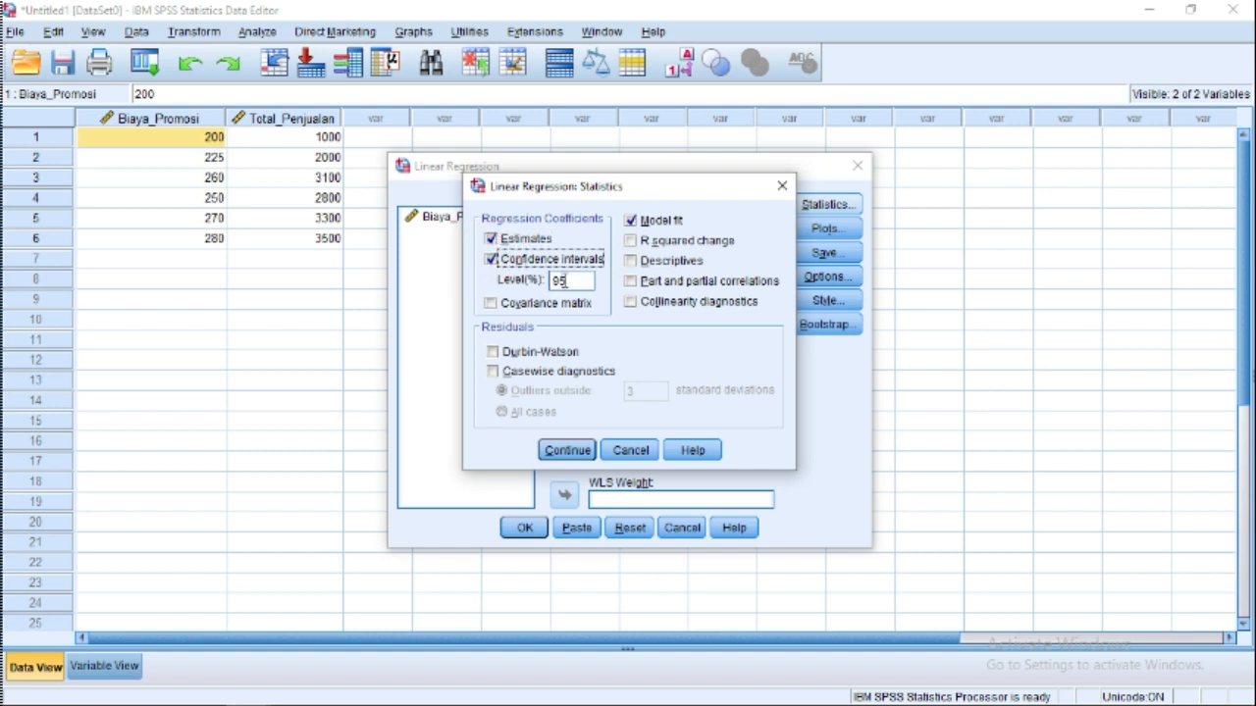
{"action": "left_click", "coordinate": [571, 281]}
{"action": "left_click", "coordinate": [573, 281]}
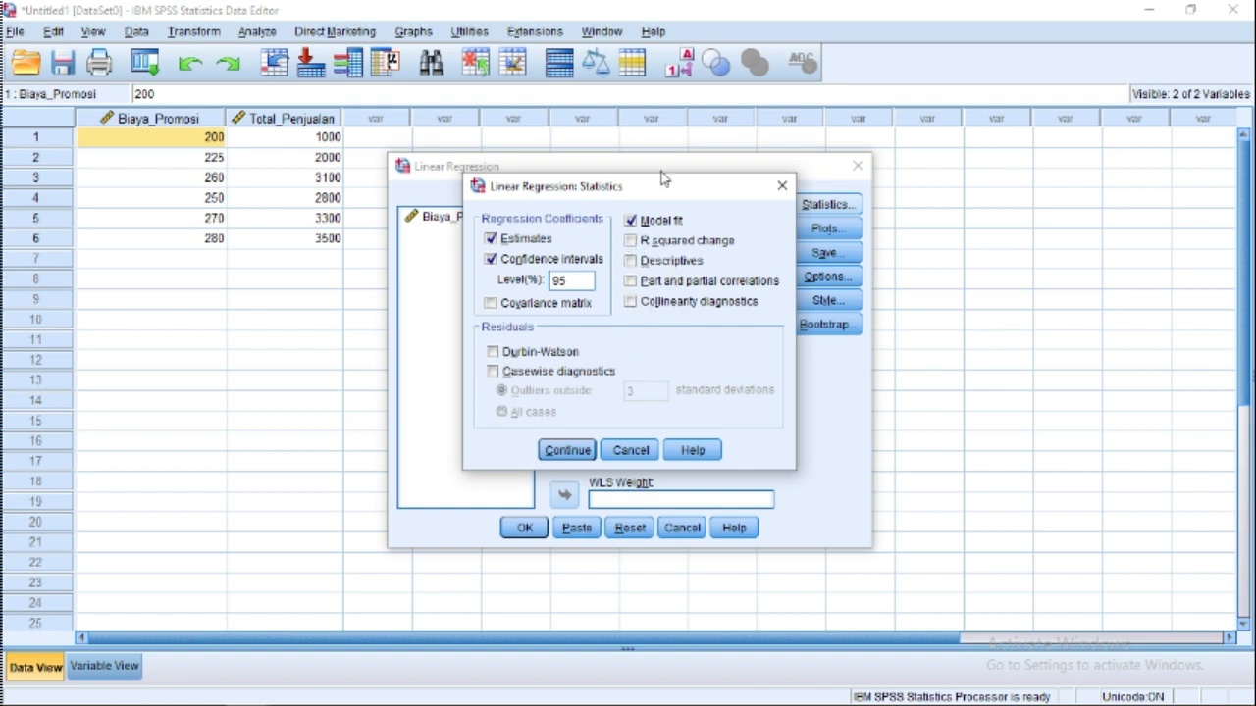
{"action": "left_click", "coordinate": [567, 450]}
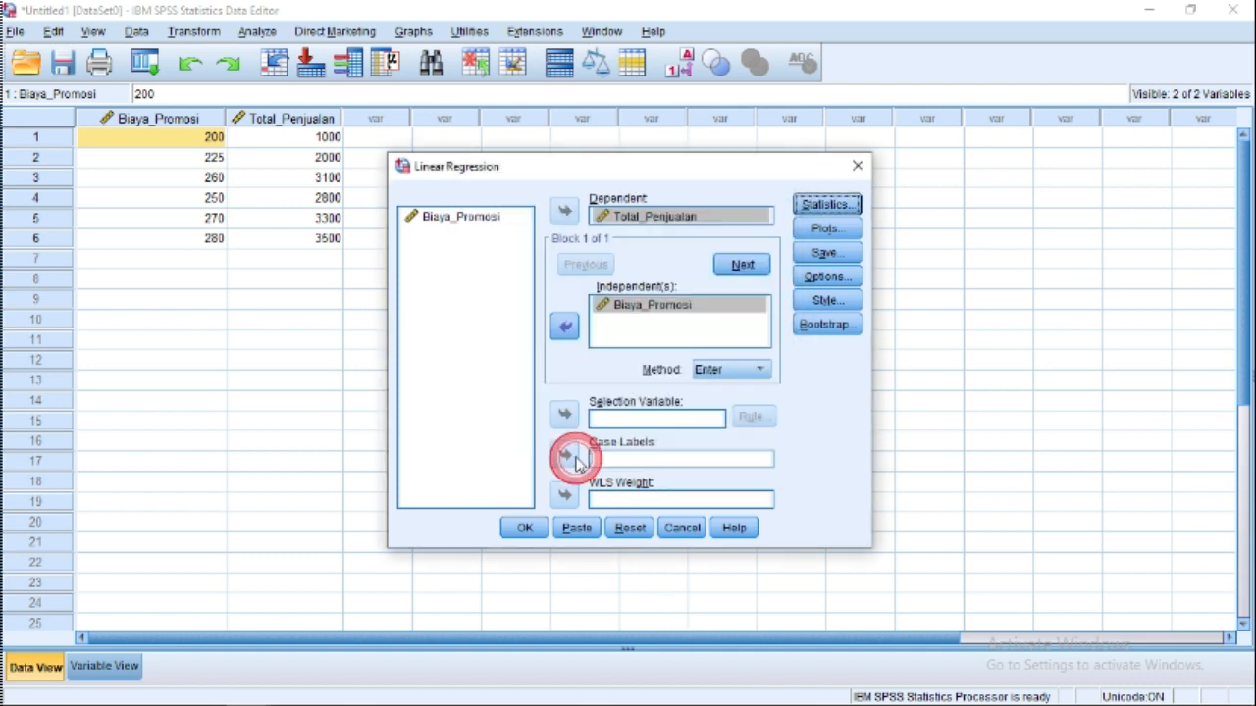
Step: Check the regression's plots and options without changing them, and run the linear regression
{"action": "left_click", "coordinate": [824, 229]}
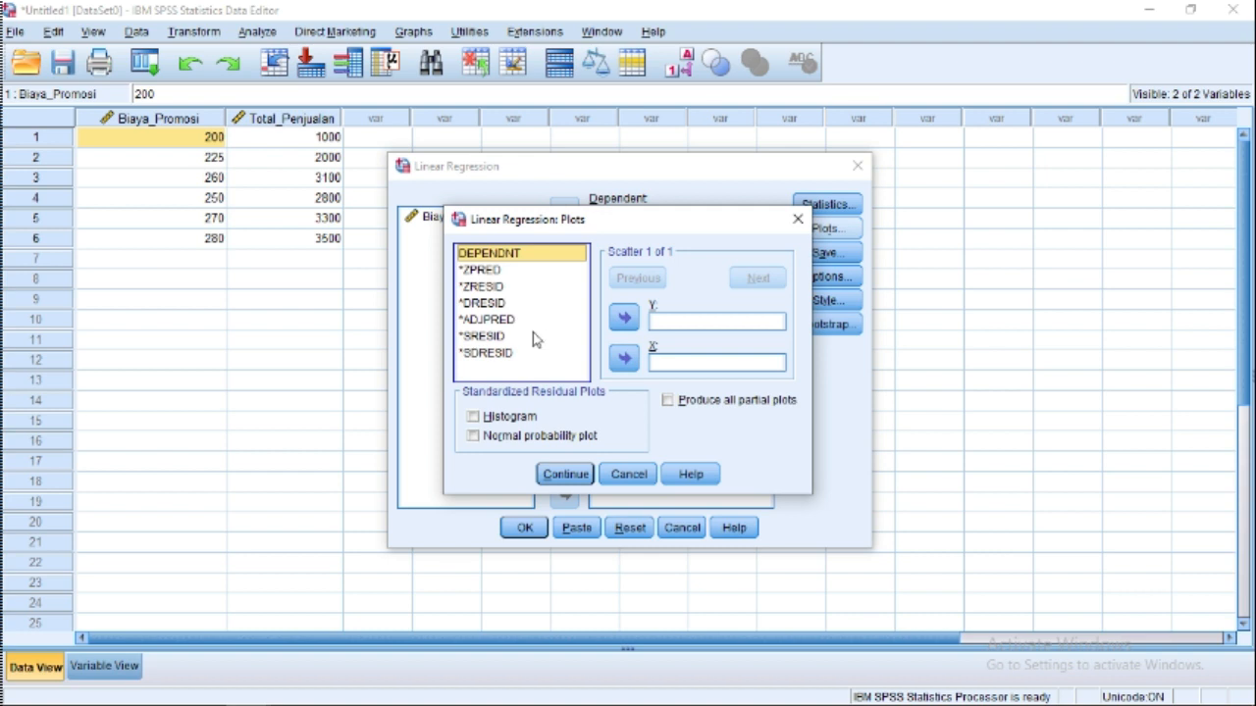
{"action": "left_click", "coordinate": [797, 219]}
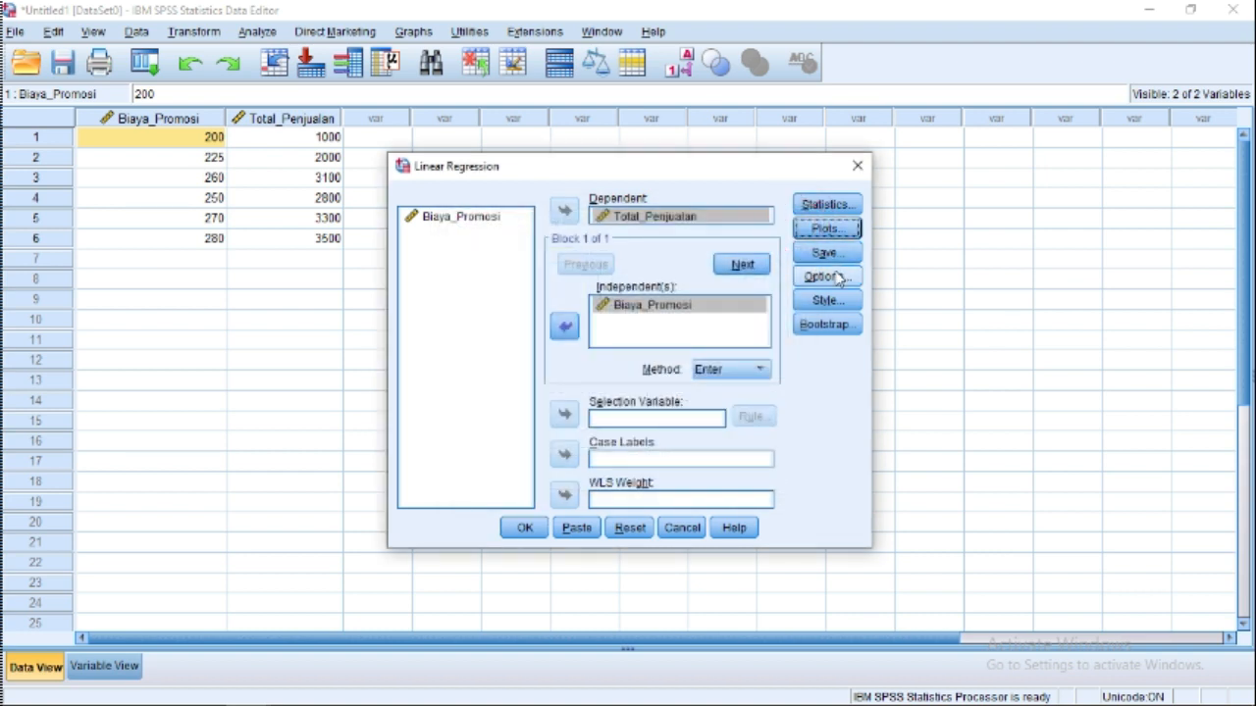
{"action": "left_click", "coordinate": [834, 278]}
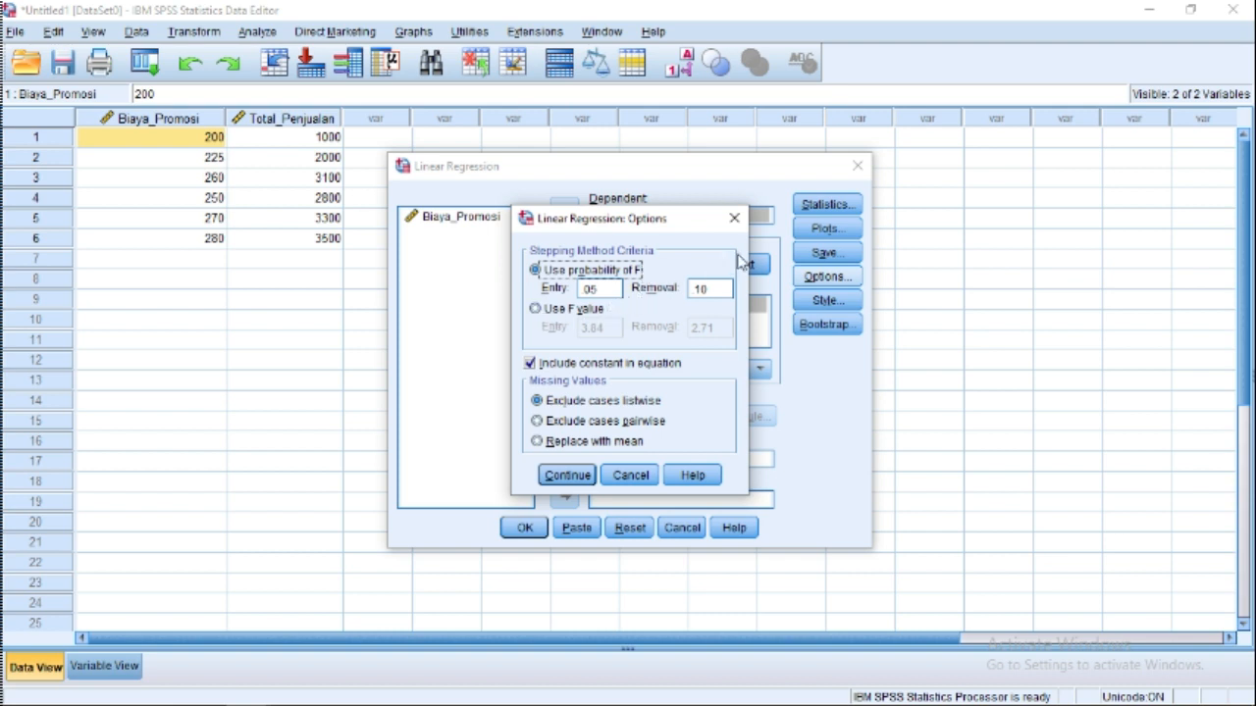
{"action": "left_click", "coordinate": [734, 219]}
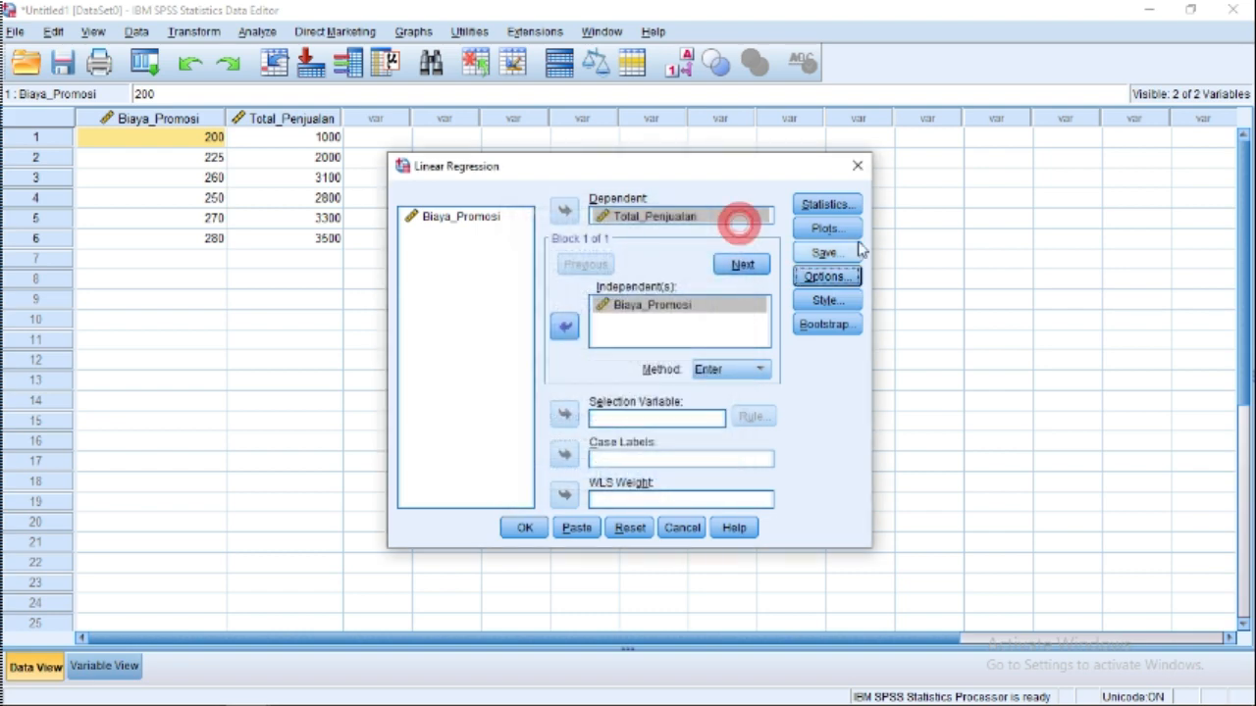
{"action": "left_click", "coordinate": [524, 529]}
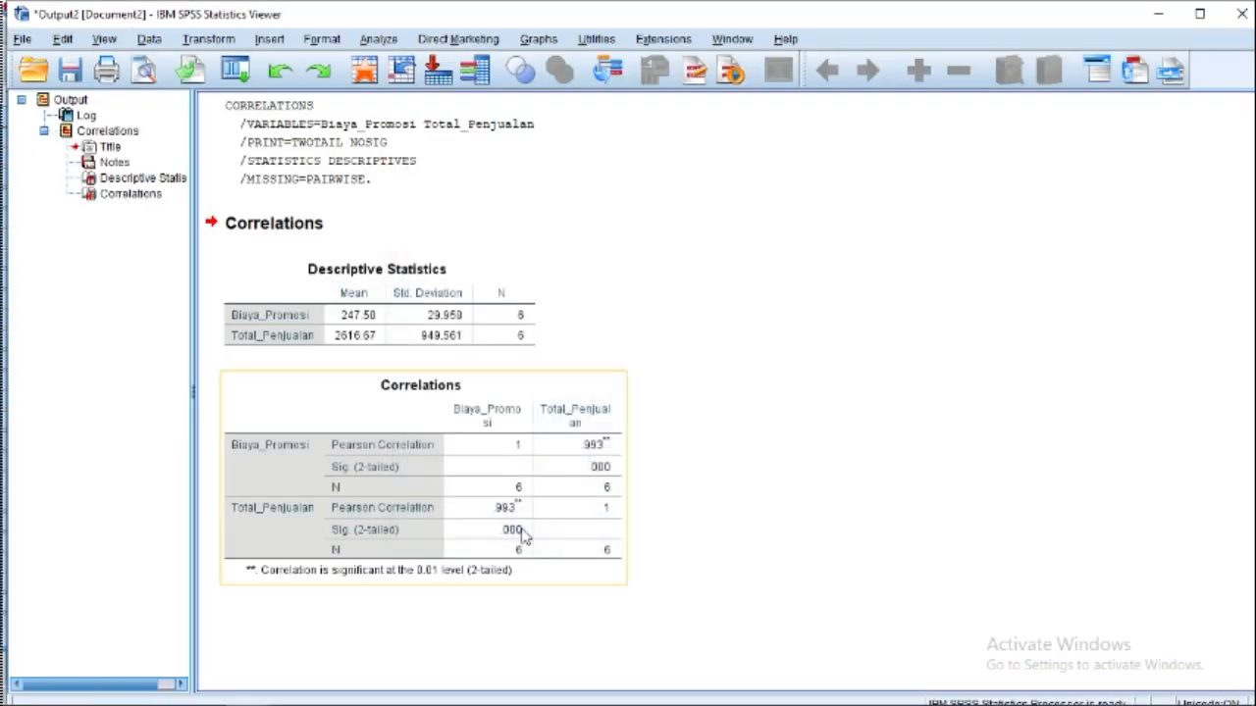
Step: Compare the R value in the regression's Model Summary with the Pearson correlation between Biaya_Promosi and Total_Penjualan
{"action": "left_click_drag", "start_coordinate": [1253, 388], "coordinate": [1253, 368]}
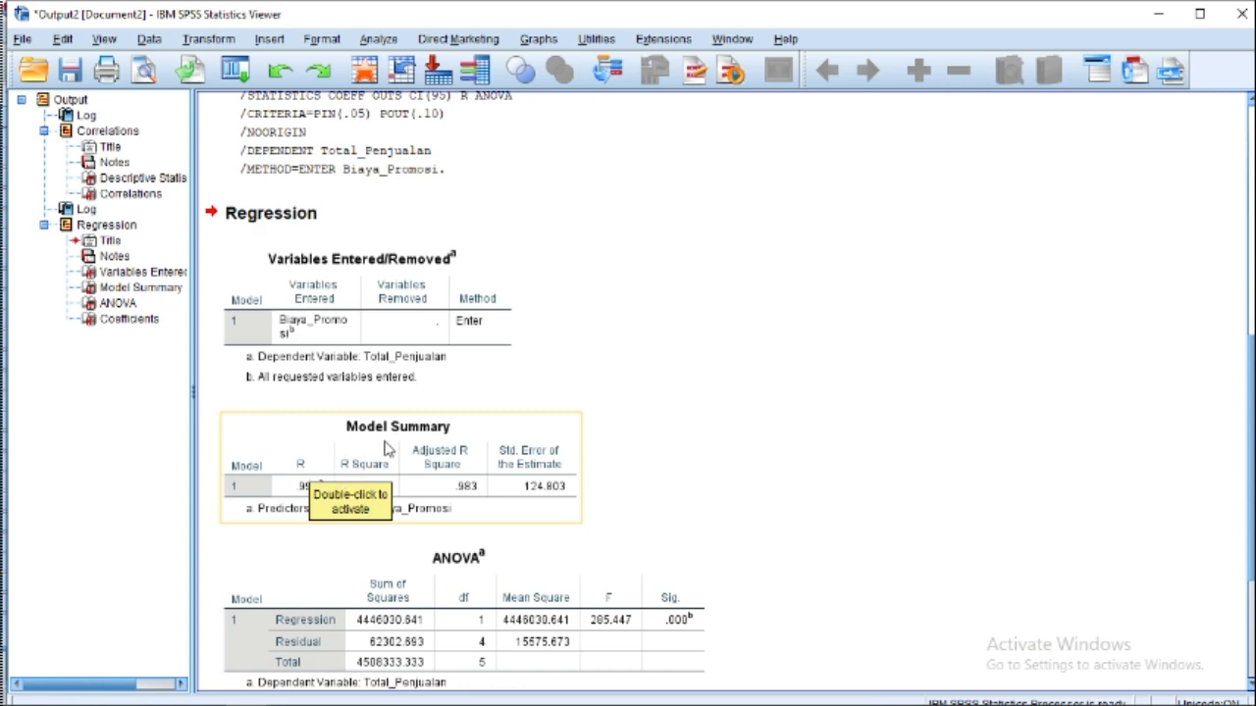
{"action": "scroll", "coordinate": [387, 448], "scroll_direction": "up", "scroll_amount": 3}
{"action": "scroll", "coordinate": [388, 448], "scroll_direction": "down", "scroll_amount": 3}
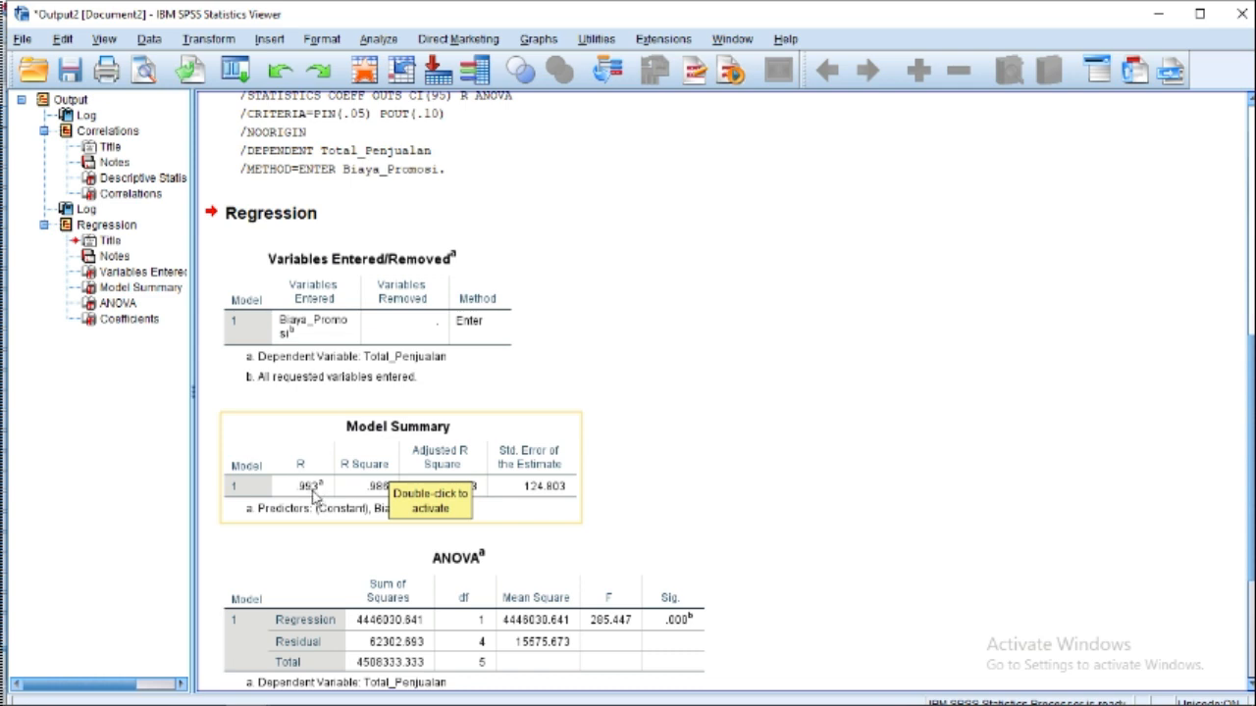
{"action": "scroll", "coordinate": [442, 471], "scroll_direction": "up", "scroll_amount": 8}
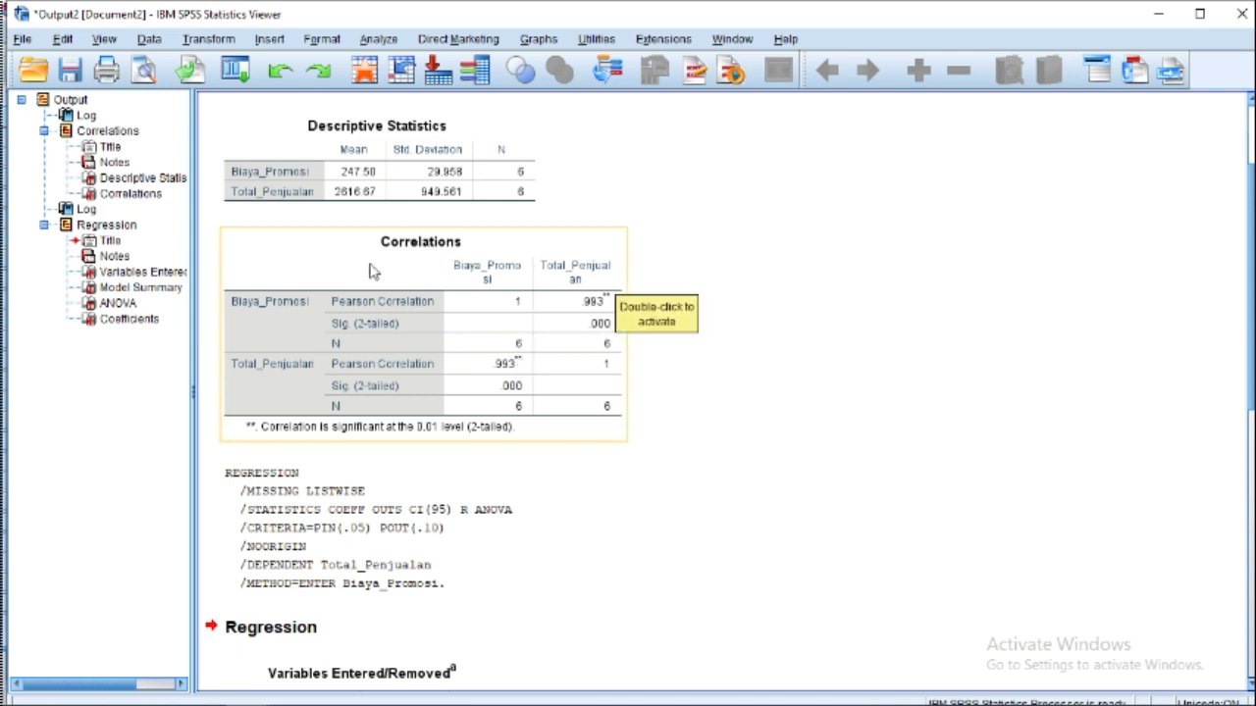
{"action": "scroll", "coordinate": [503, 345], "scroll_direction": "down", "scroll_amount": 2}
{"action": "scroll", "coordinate": [503, 345], "scroll_direction": "down", "scroll_amount": 3}
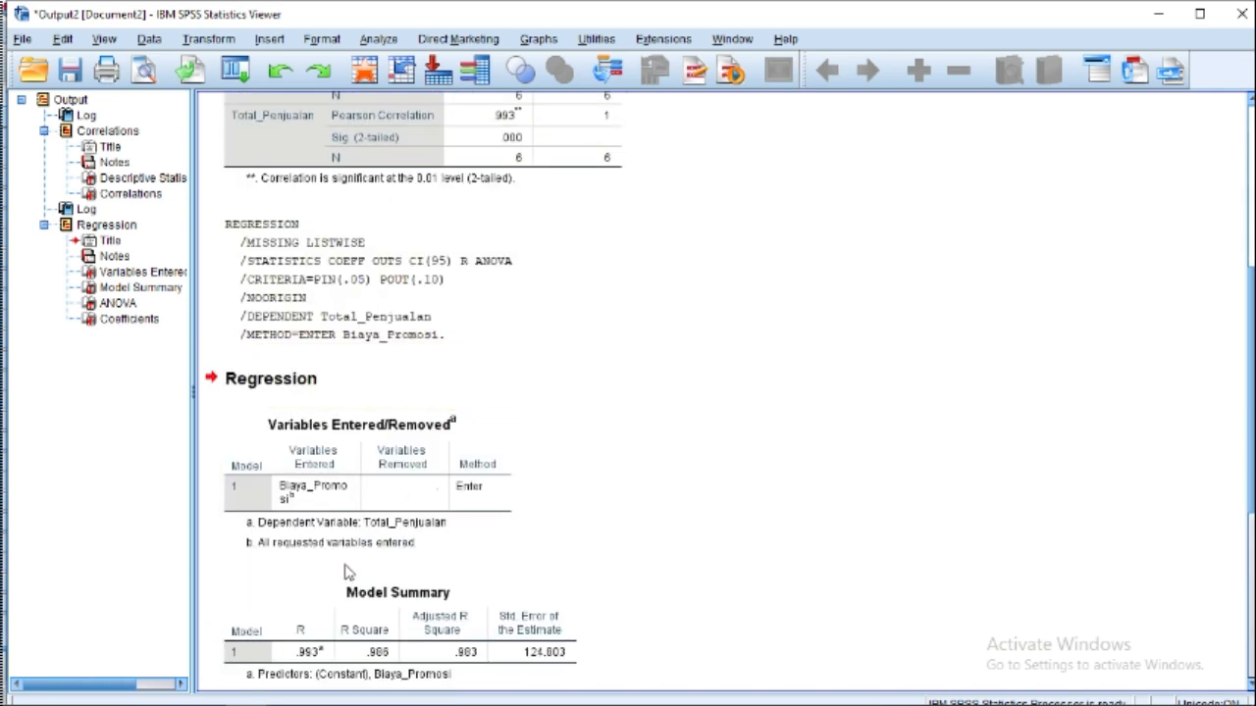
{"action": "scroll", "coordinate": [358, 549], "scroll_direction": "down", "scroll_amount": 2}
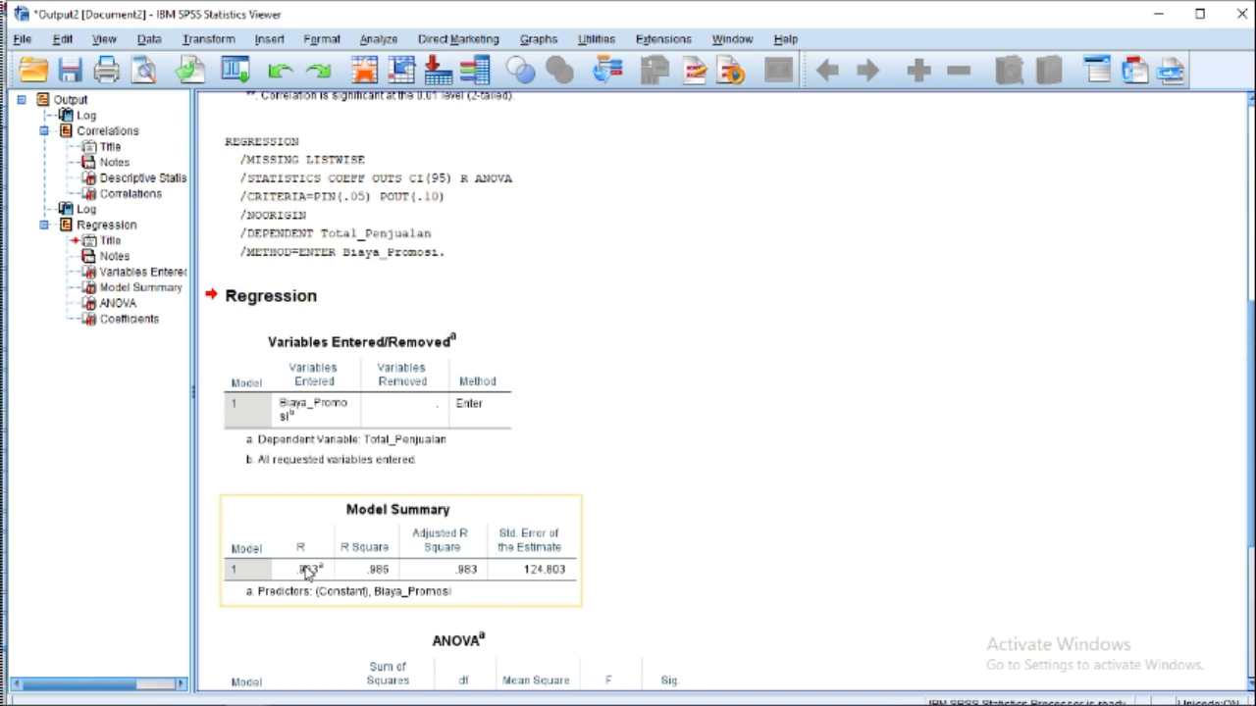
{"action": "scroll", "coordinate": [307, 572], "scroll_direction": "down", "scroll_amount": 2}
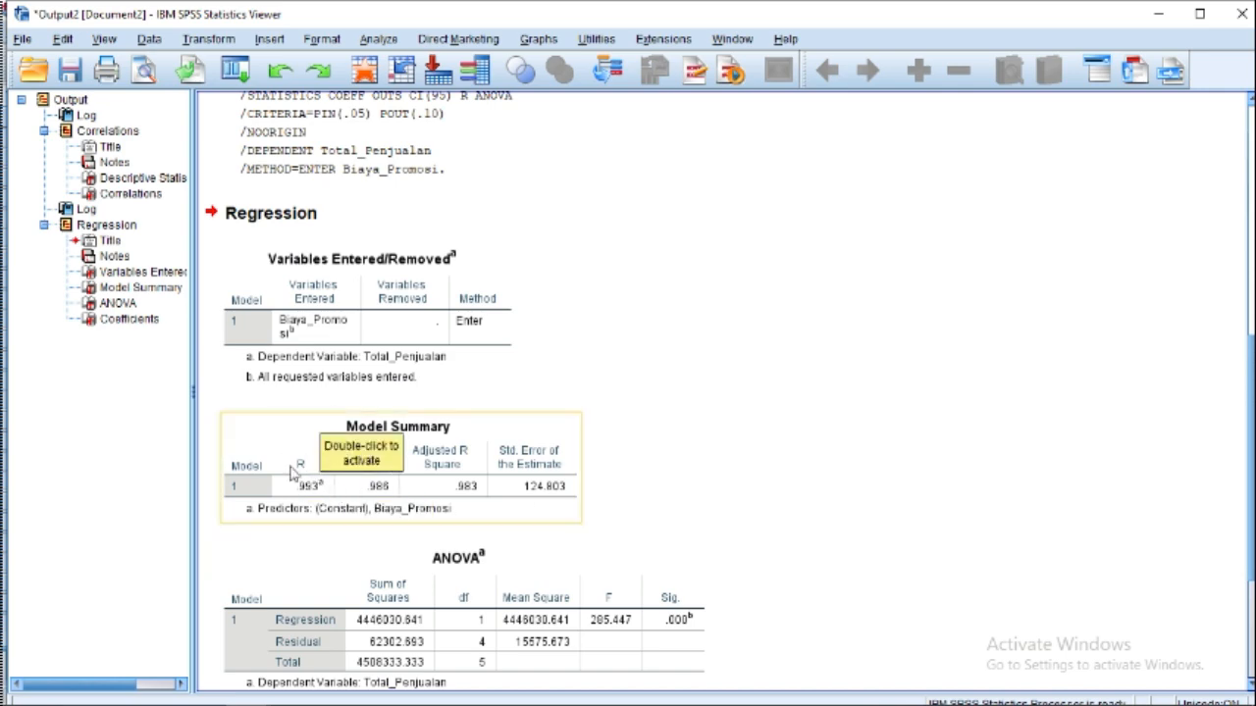
{"action": "scroll", "coordinate": [299, 466], "scroll_direction": "up", "scroll_amount": 6}
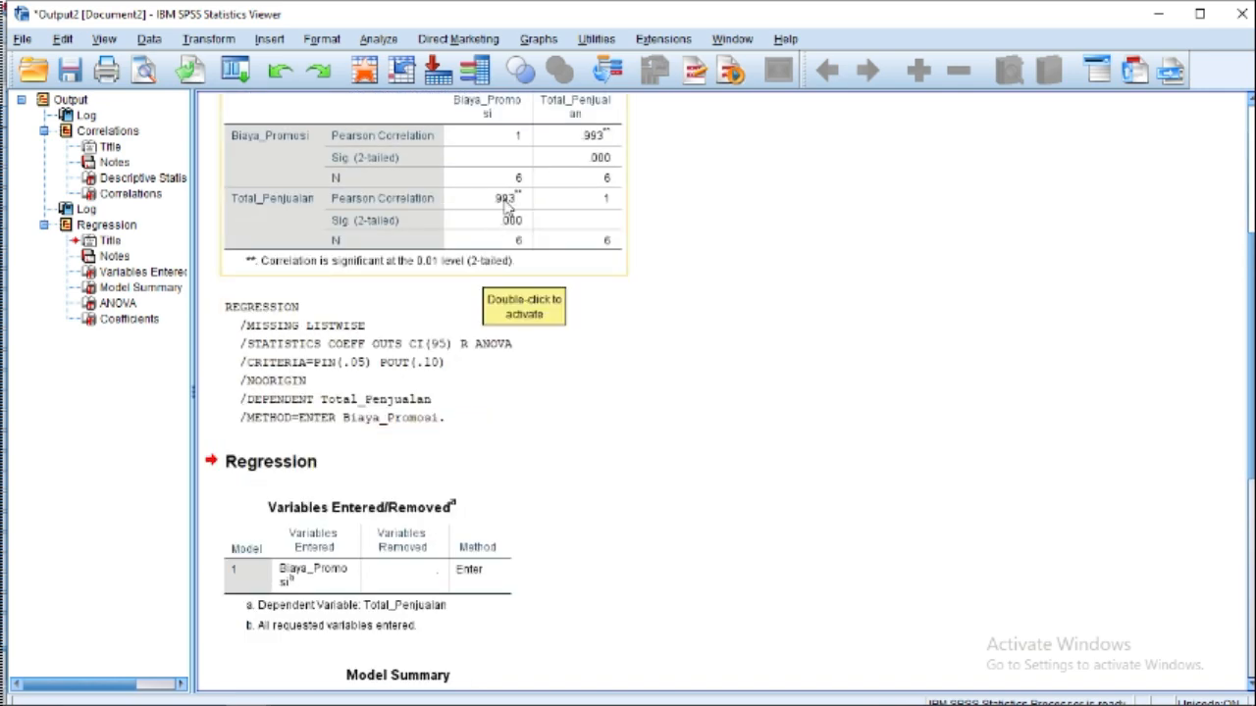
{"action": "scroll", "coordinate": [506, 213], "scroll_direction": "down", "scroll_amount": 6}
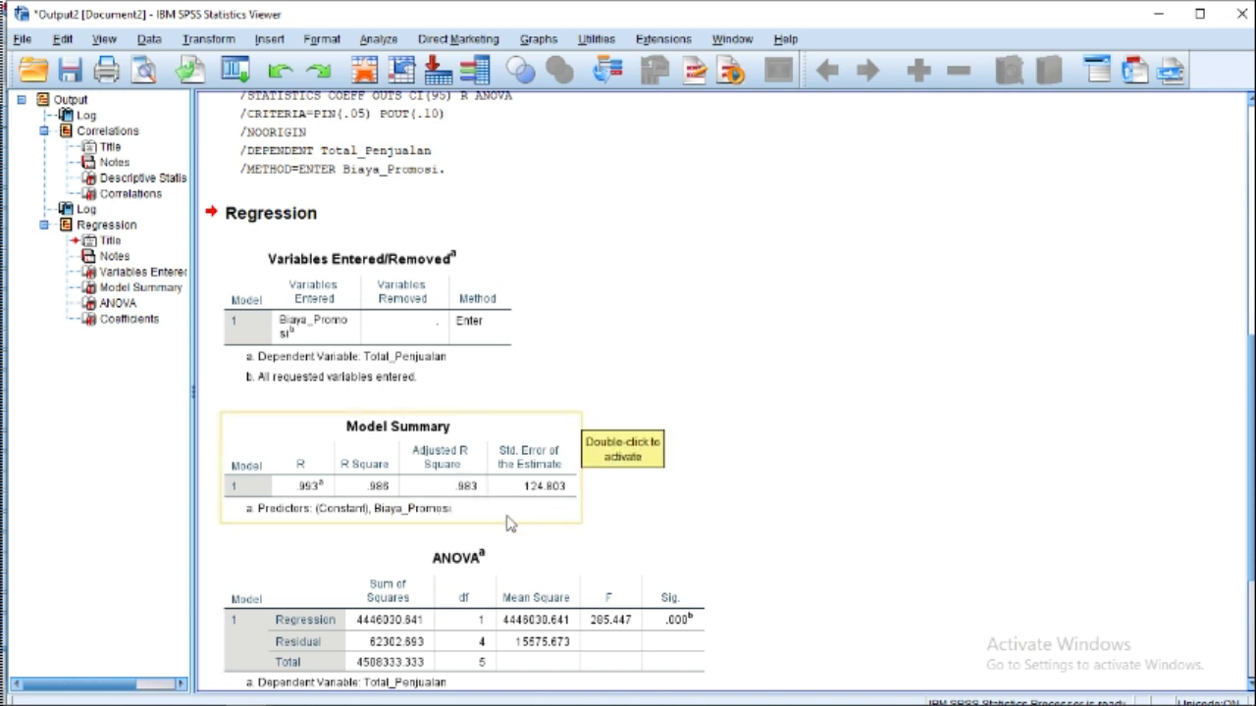
Step: Examine the regression's ANOVA and Coefficients tables together with the R Square in the Model Summary
{"action": "scroll", "coordinate": [736, 502], "scroll_direction": "down", "scroll_amount": 2}
{"action": "scroll", "coordinate": [736, 502], "scroll_direction": "down", "scroll_amount": 2}
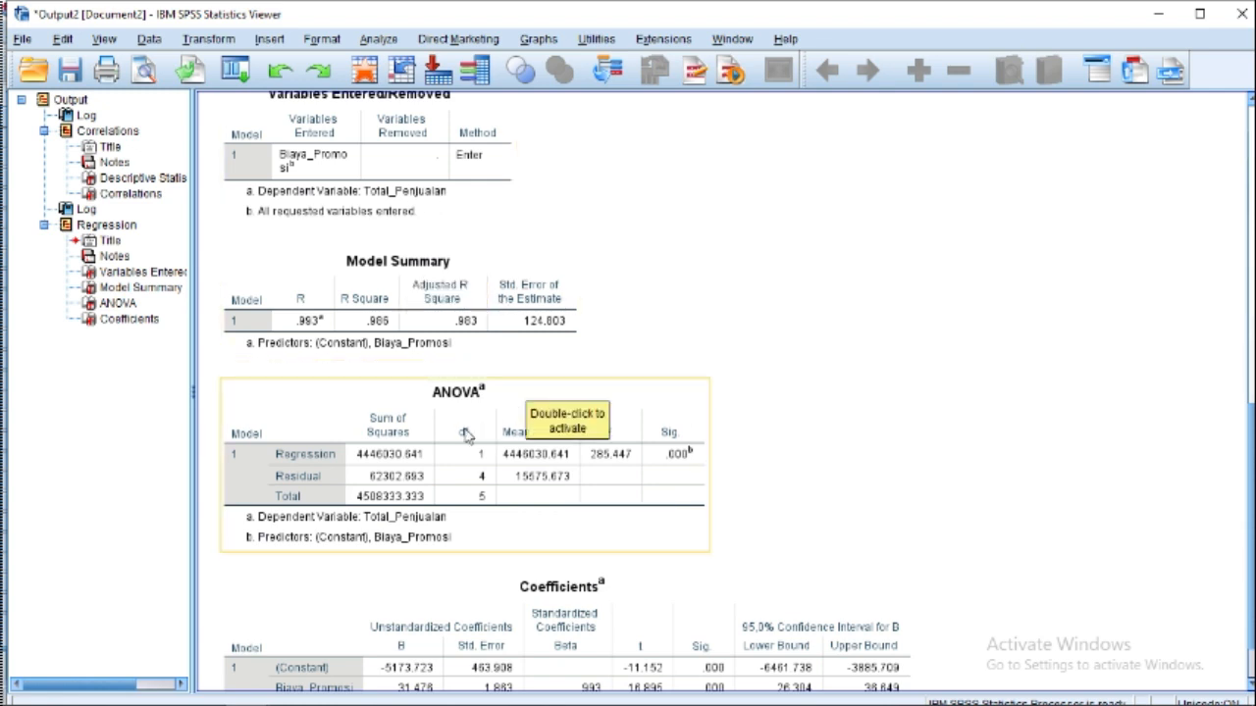
{"action": "scroll", "coordinate": [488, 407], "scroll_direction": "down", "scroll_amount": 2}
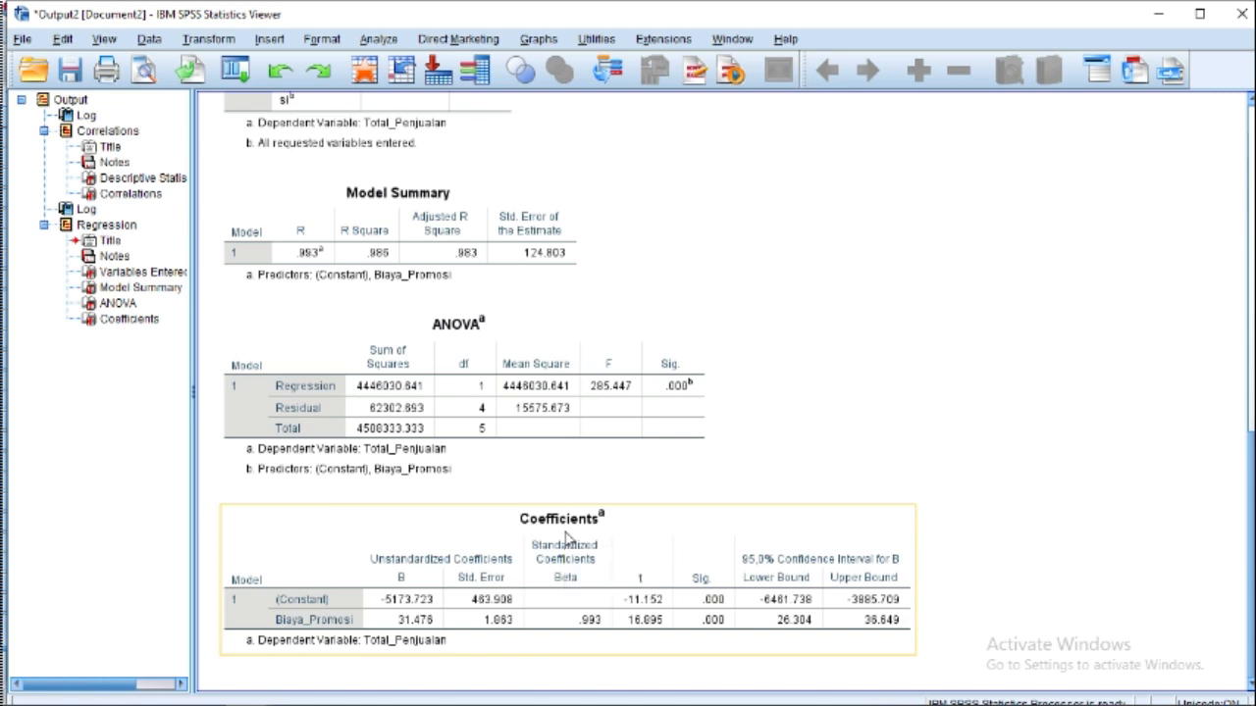
{"action": "scroll", "coordinate": [566, 538], "scroll_direction": "up", "scroll_amount": 10}
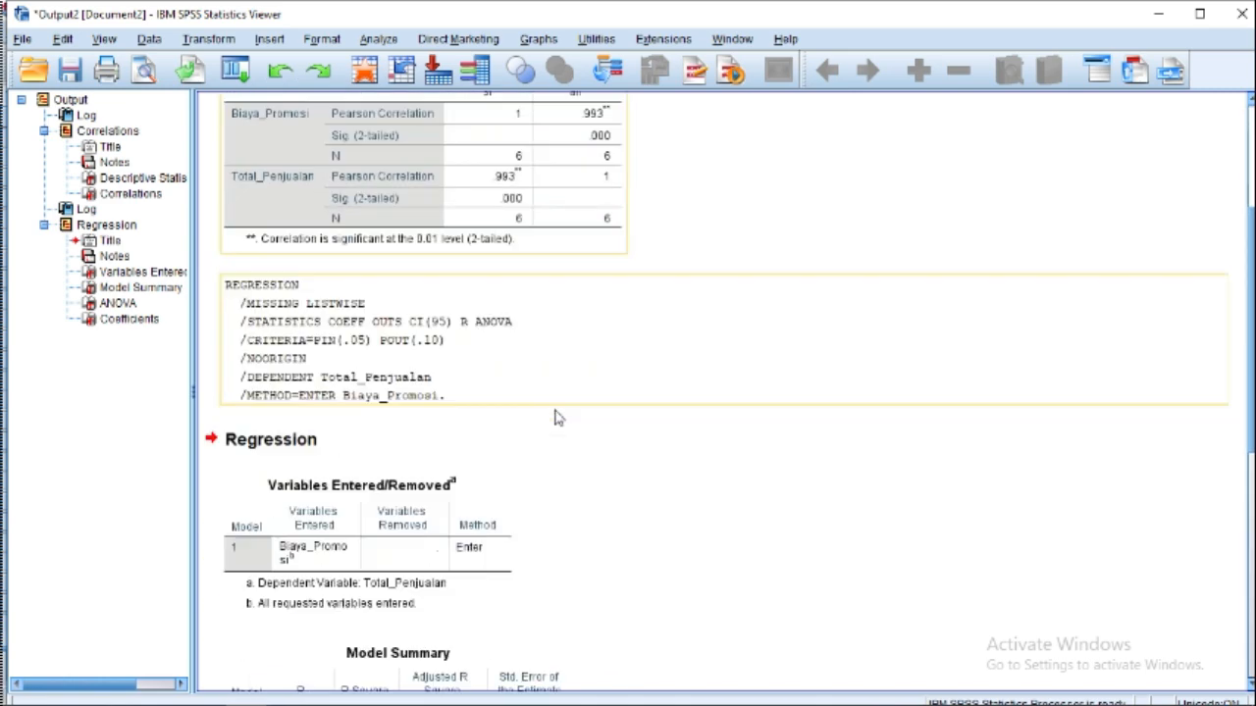
{"action": "scroll", "coordinate": [345, 380], "scroll_direction": "down", "scroll_amount": 8}
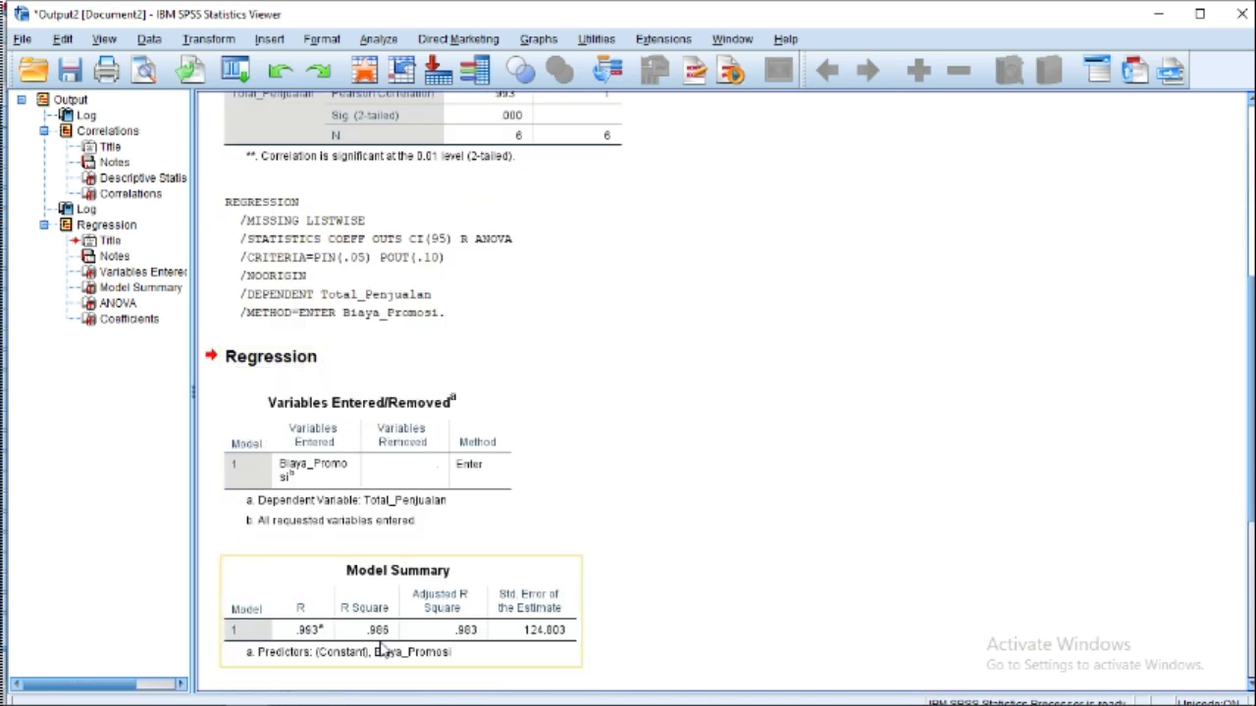
{"action": "scroll", "coordinate": [418, 583], "scroll_direction": "down", "scroll_amount": 4}
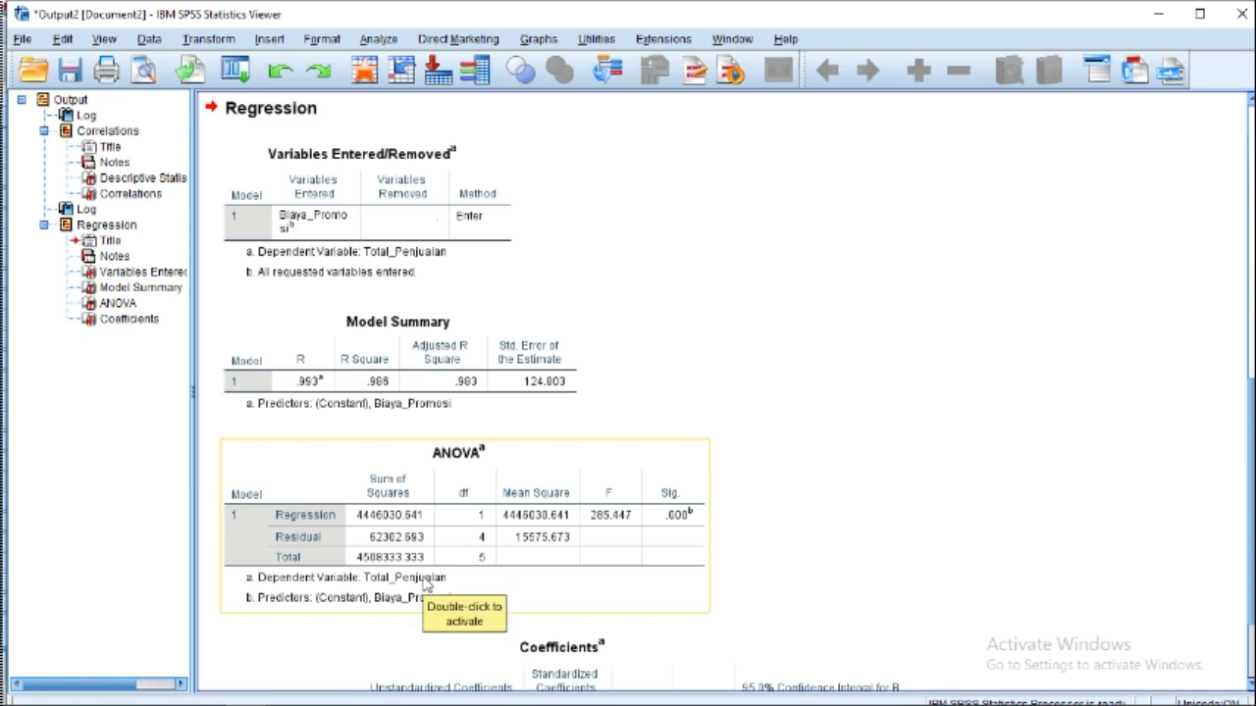
{"action": "scroll", "coordinate": [426, 583], "scroll_direction": "down", "scroll_amount": 2}
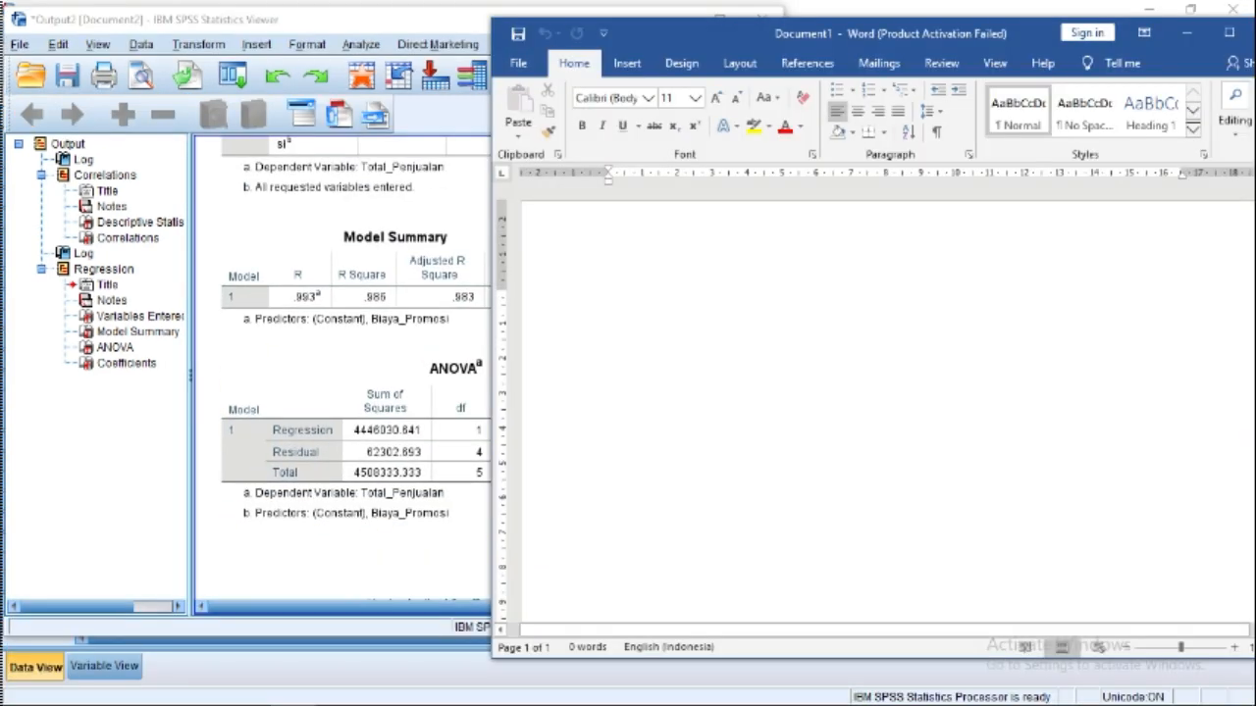
Step: In the blank Word document, write the numbered heading "1. Persamaan Regresi Sederhana" with each word capitalized
{"action": "type", "text": "1."}
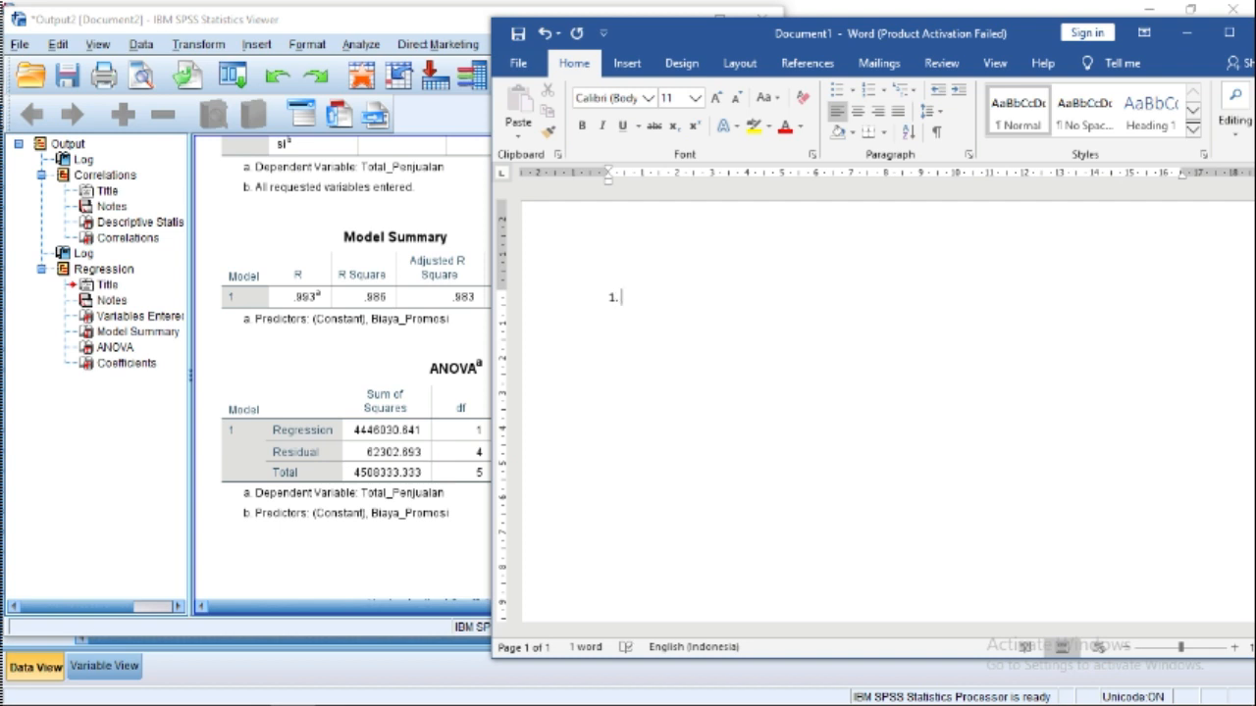
{"action": "type", "text": "Persamaan regresi Sederhana"}
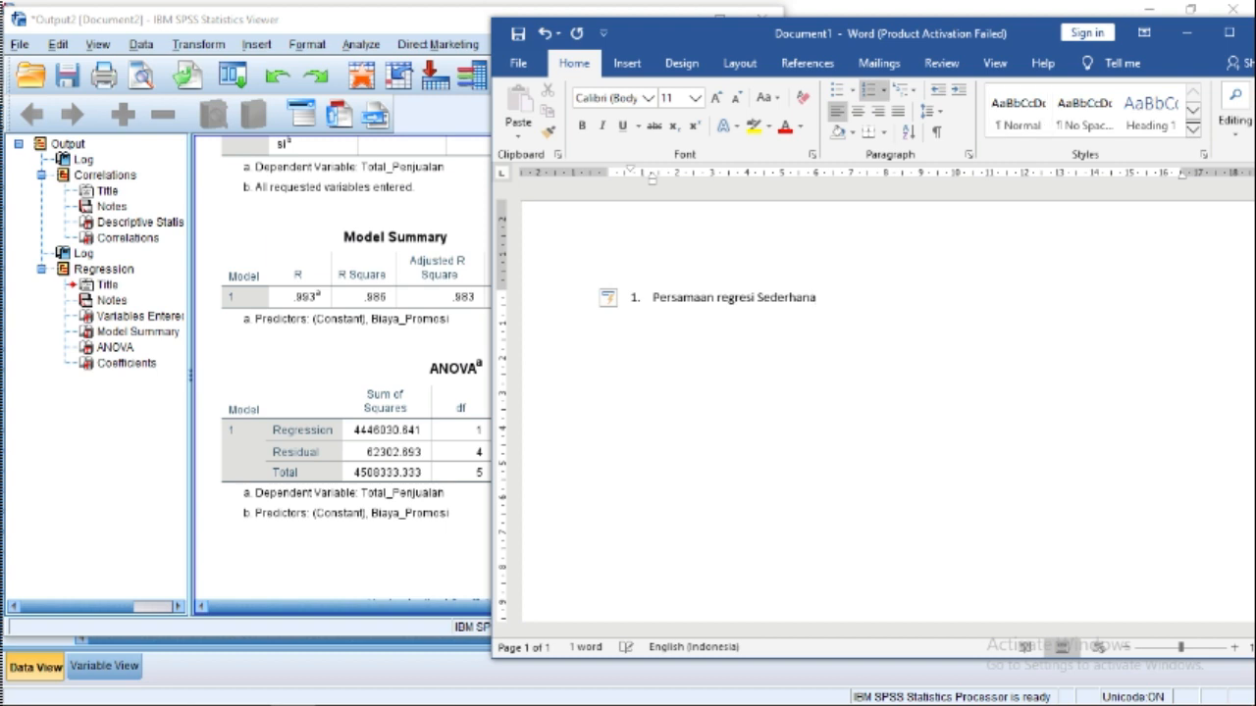
{"action": "left_click", "coordinate": [723, 297]}
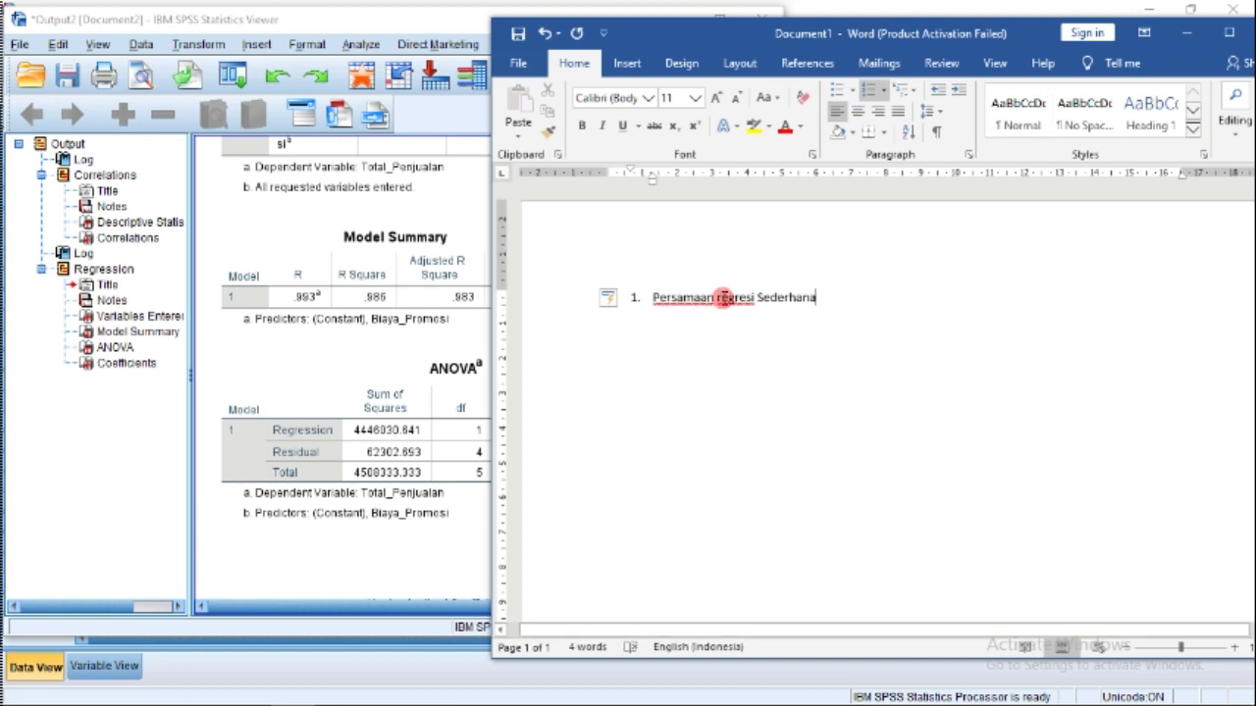
{"action": "key", "text": "BackSpace"}
{"action": "type", "text": "R"}
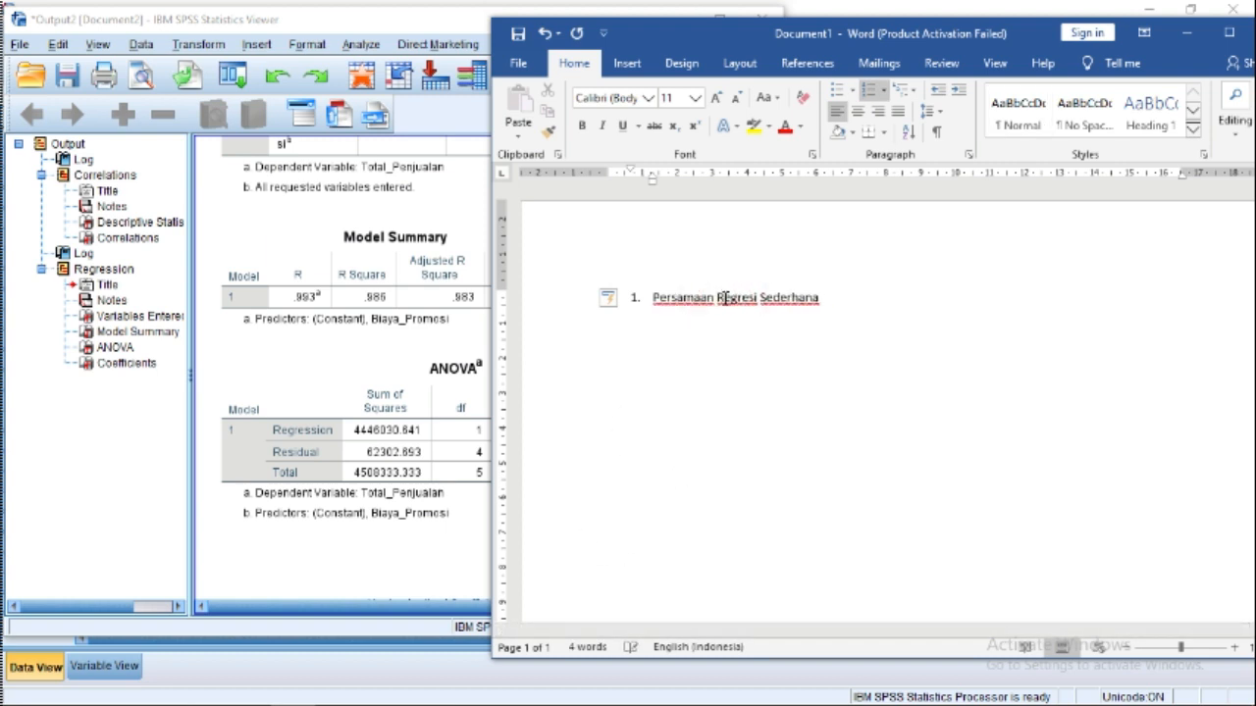
Step: Insert the equation Y = αX + β + ϵ on an unnumbered line below the heading "Persamaan Regresi Sederhana"
{"action": "key", "text": "Return"}
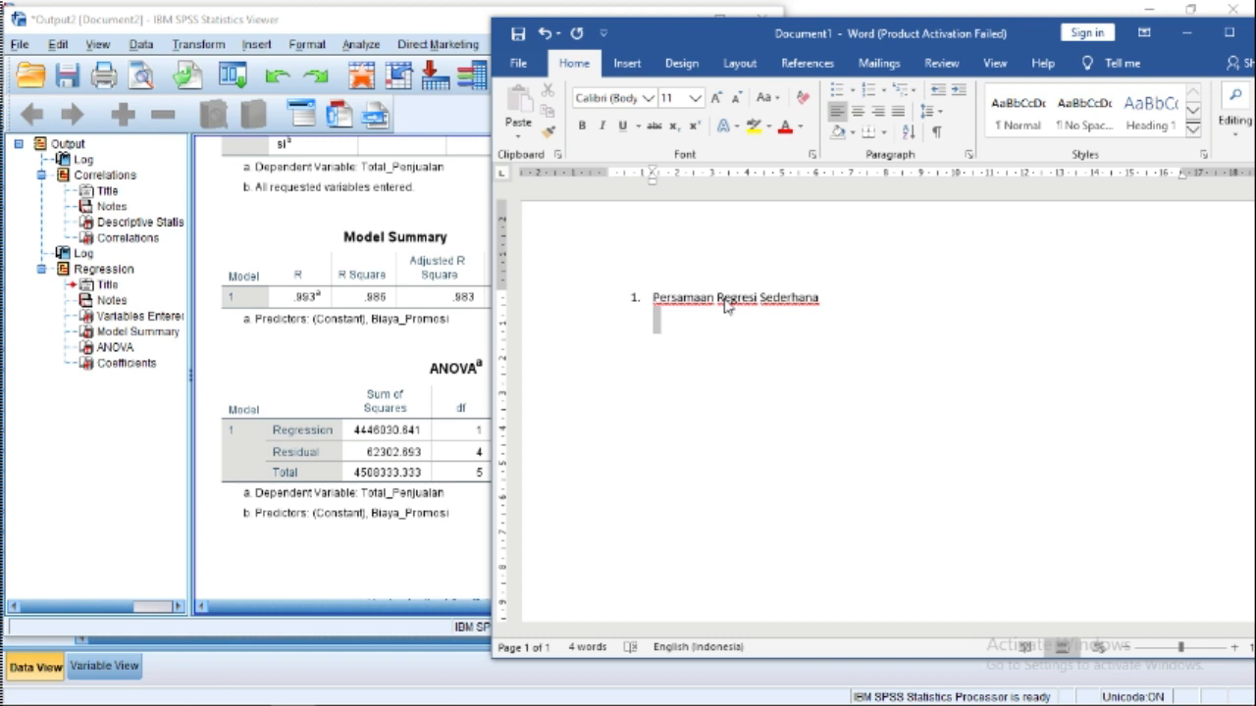
{"action": "key", "text": "alt+equal"}
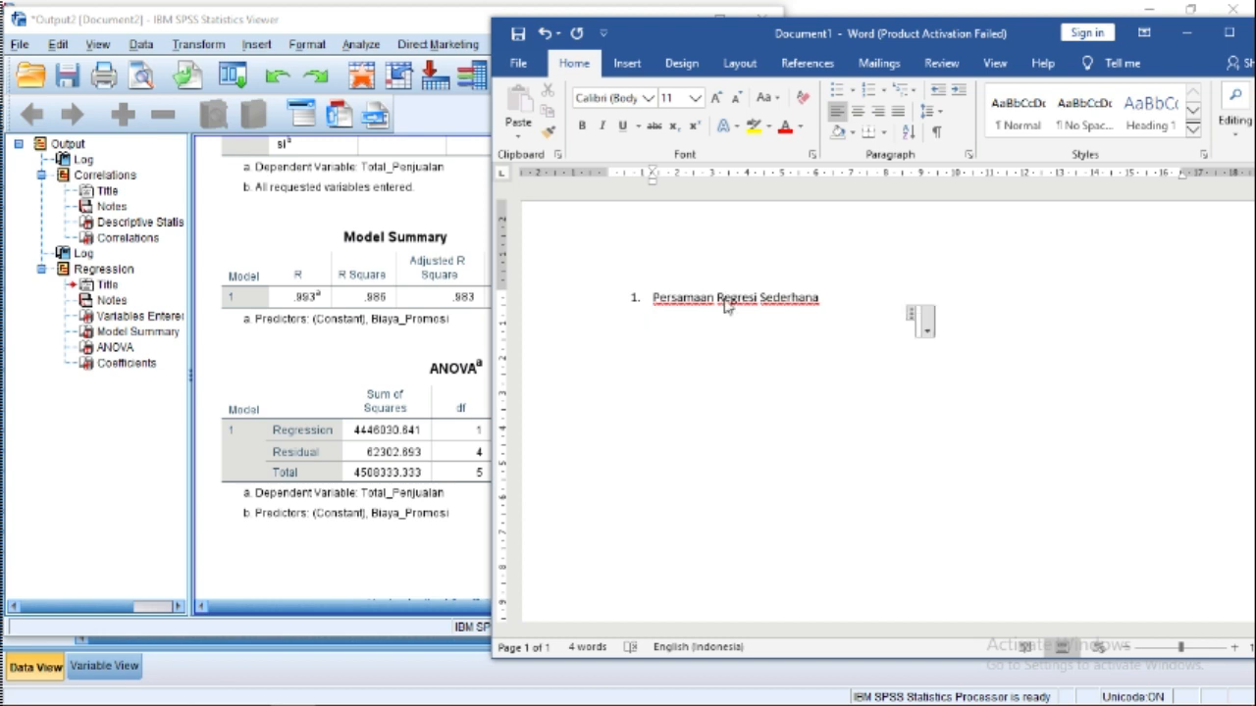
{"action": "left_click", "coordinate": [723, 297]}
{"action": "type", "text": "Y="}
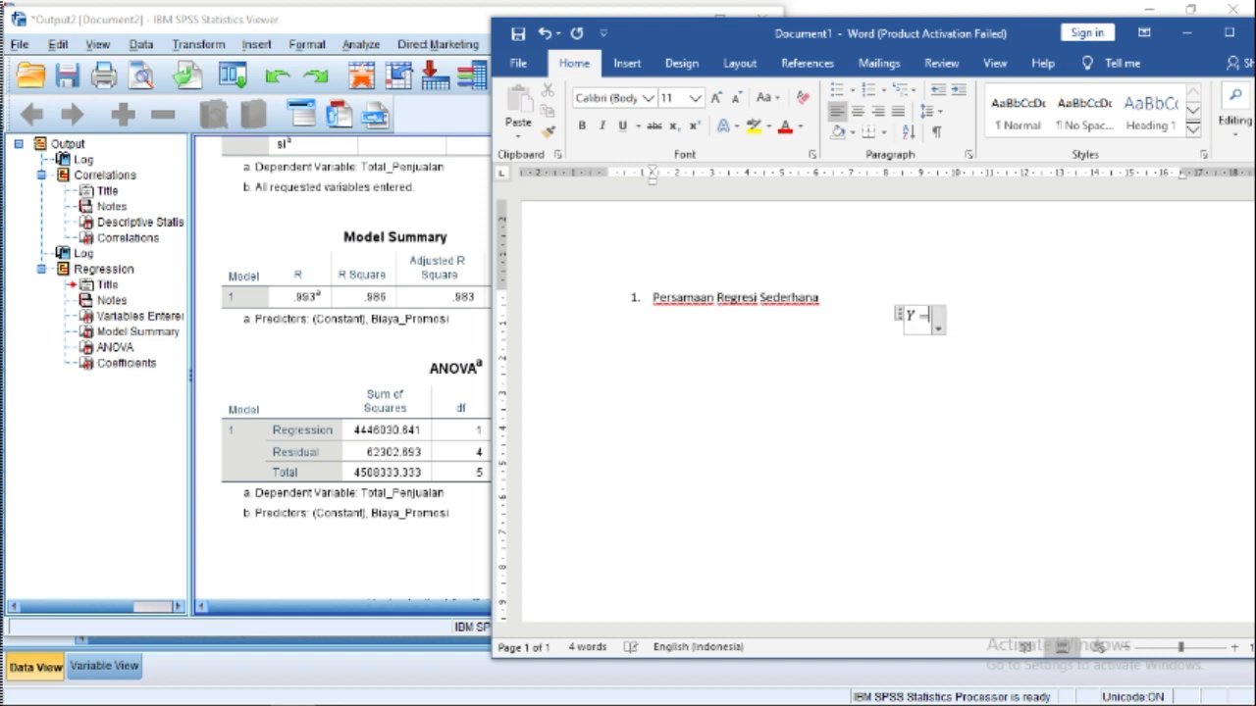
{"action": "type", "text": "\\alpha "}
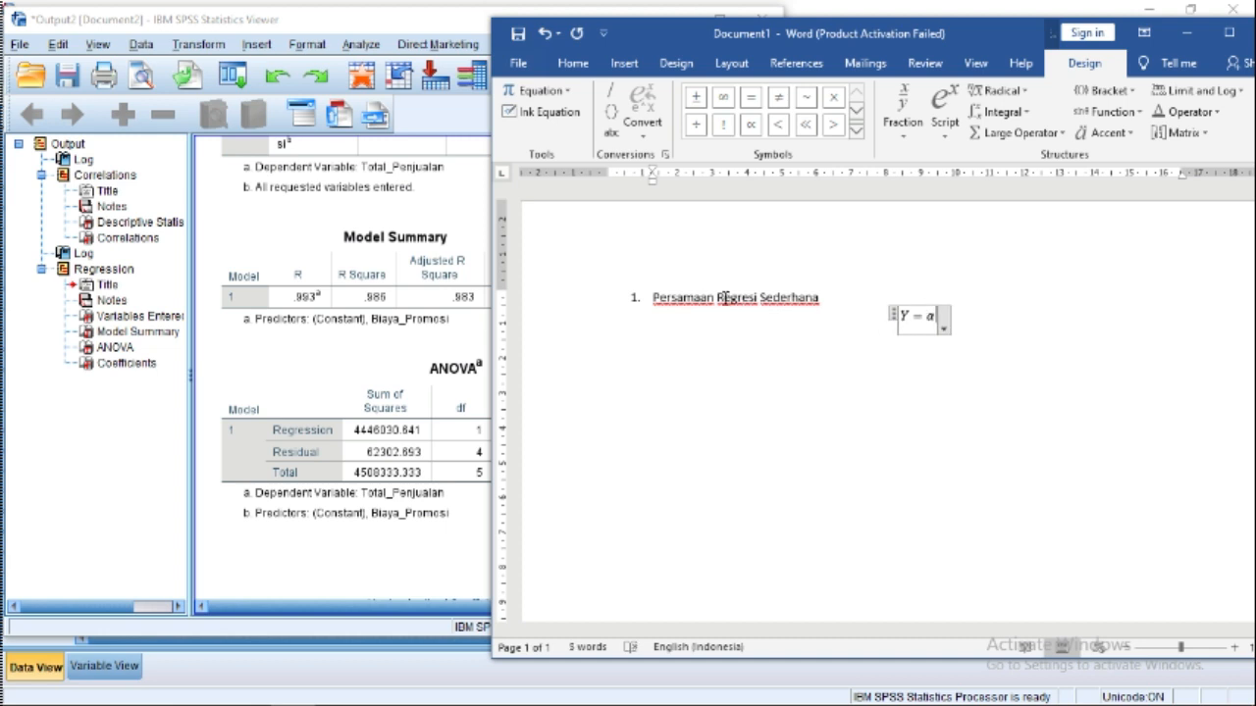
{"action": "type", "text": "X+"}
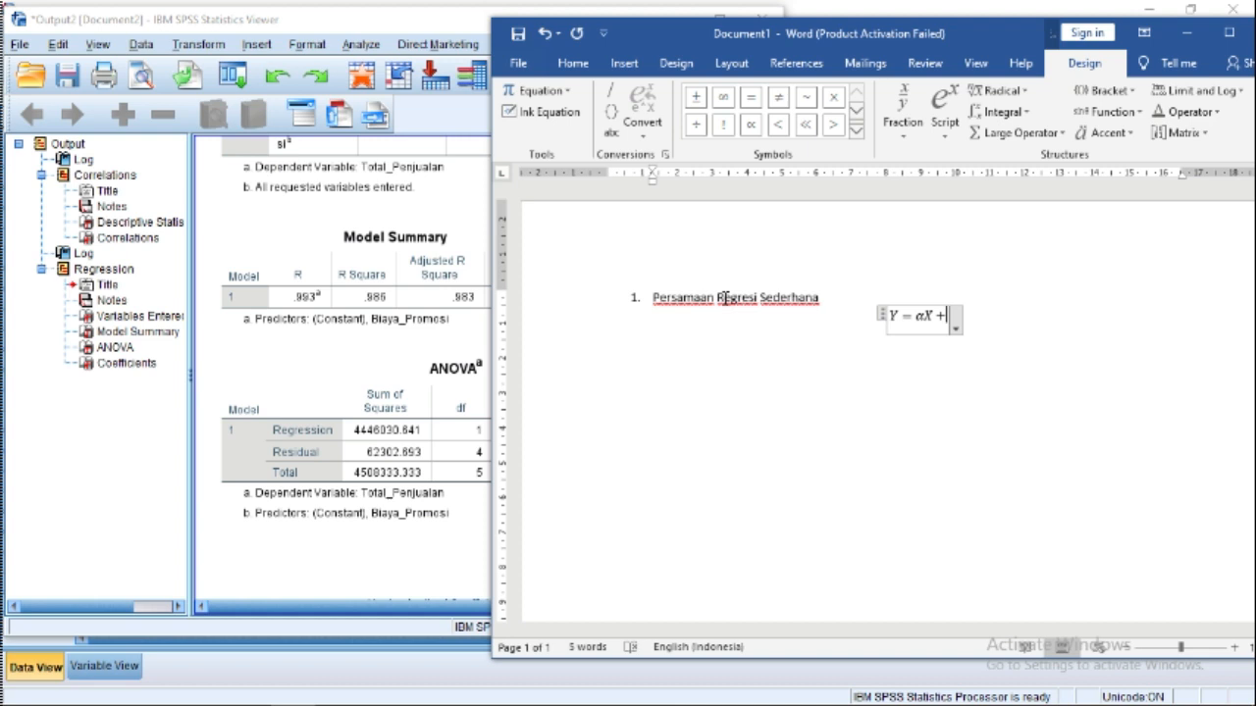
{"action": "type", "text": "\\beta "}
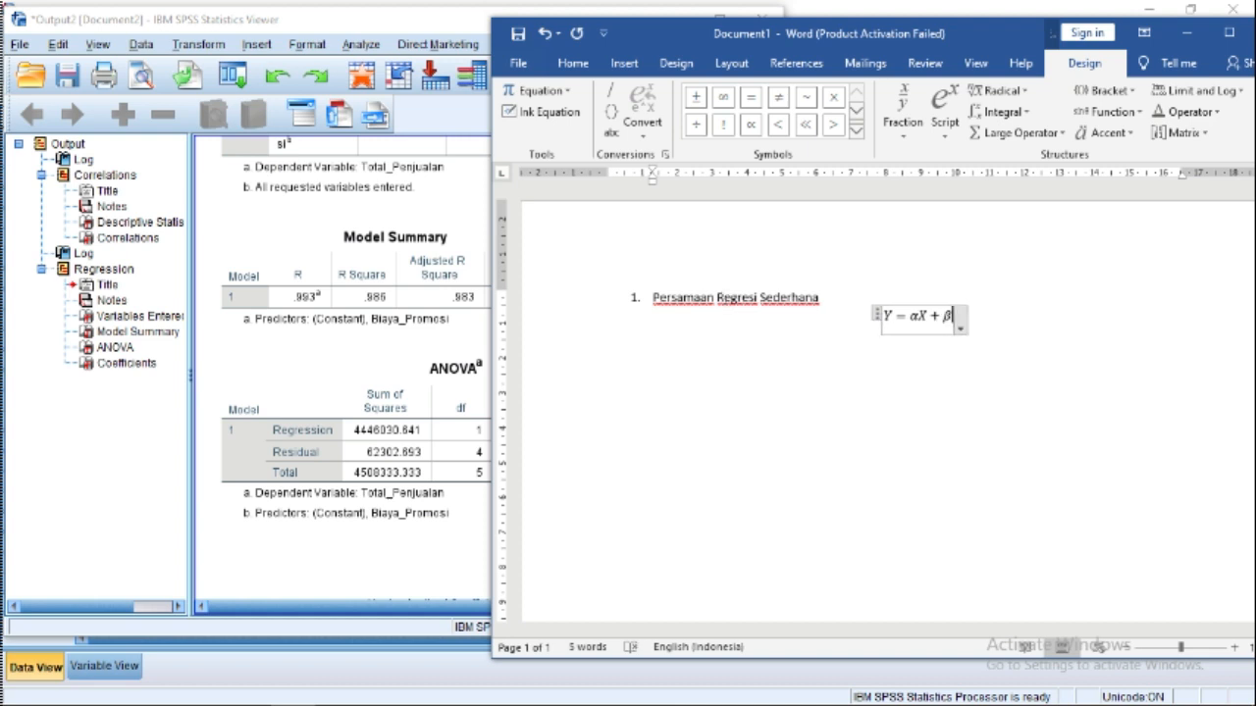
{"action": "type", "text": "+\\epsil"}
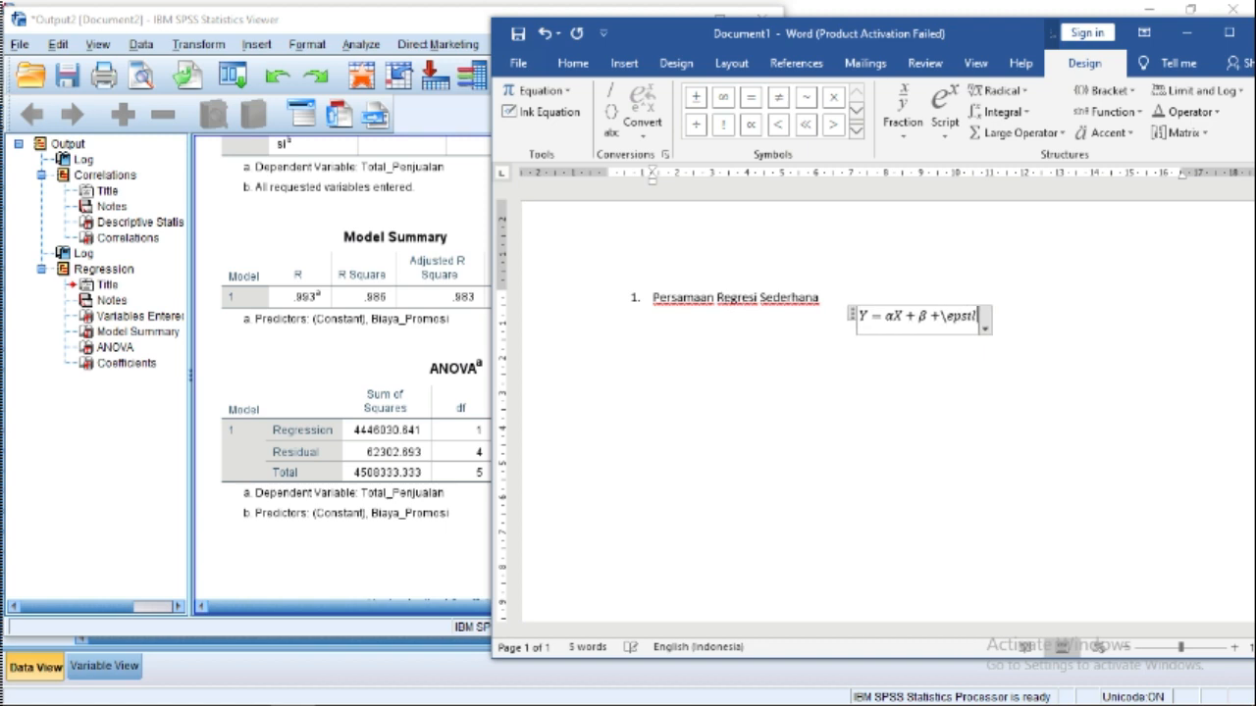
{"action": "type", "text": "on"}
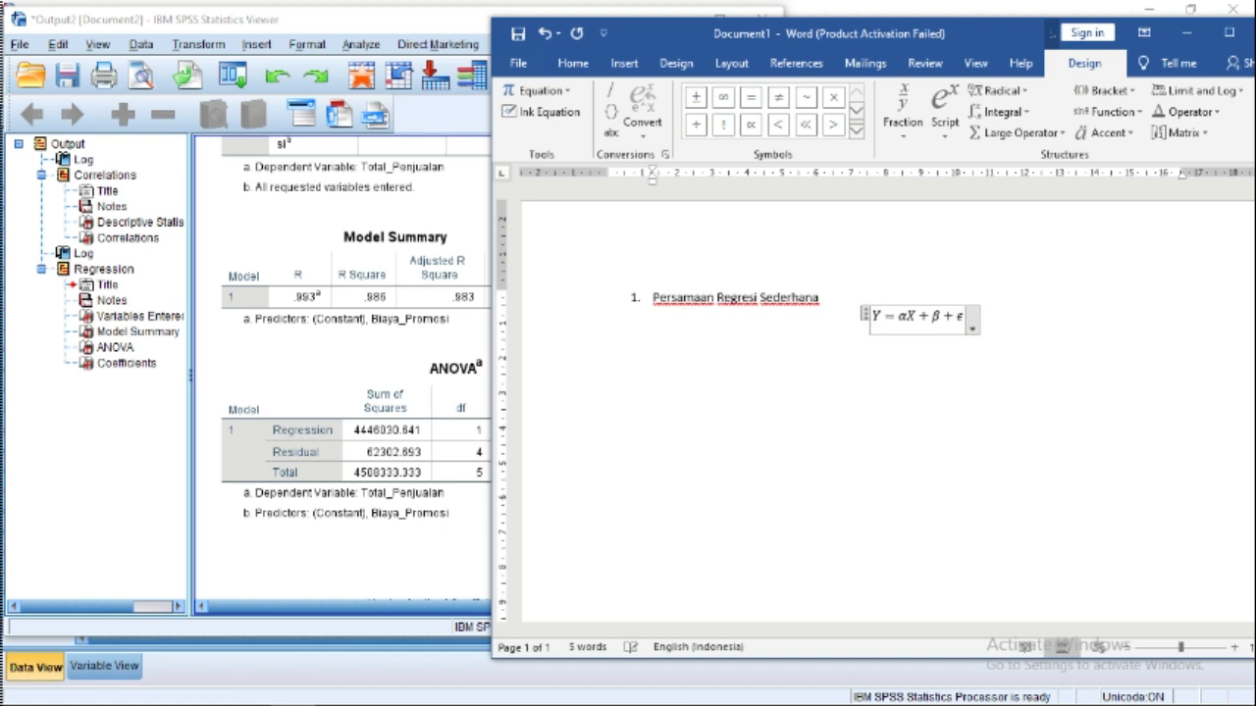
{"action": "left_click", "coordinate": [735, 329]}
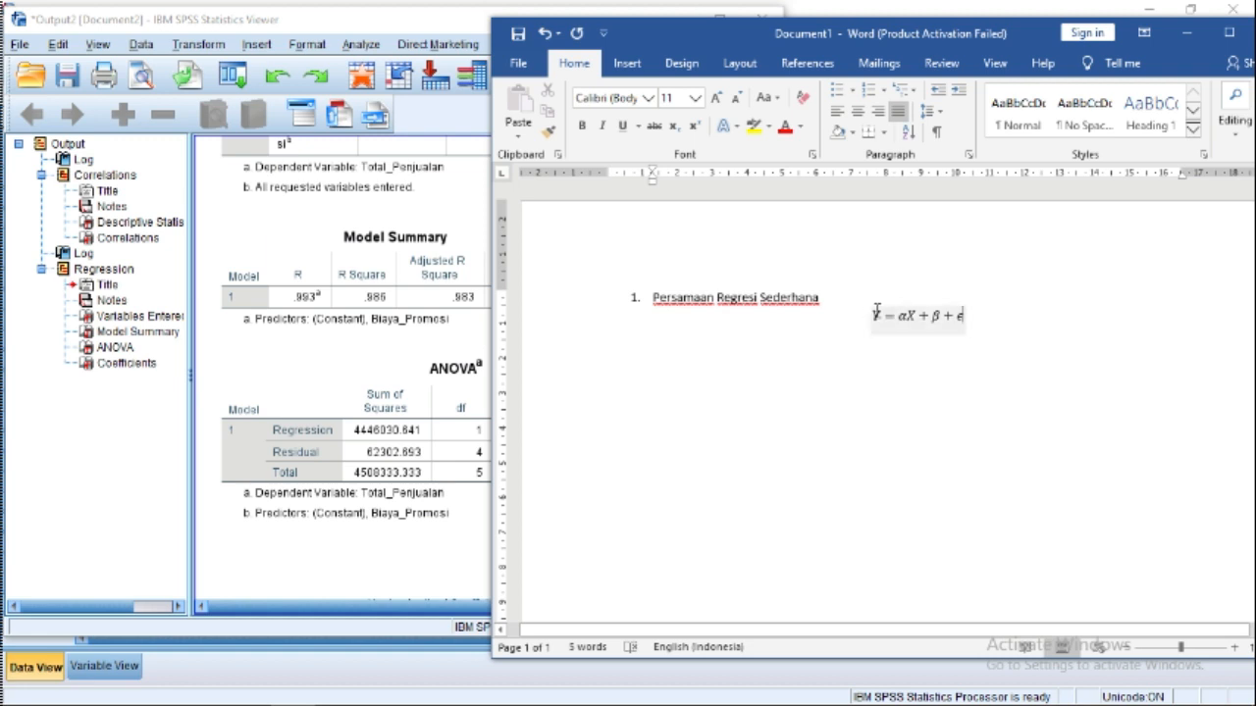
Step: Enlarge the heading and the equation to font size 22
{"action": "left_click", "coordinate": [541, 304]}
{"action": "left_click_drag", "start_coordinate": [541, 304], "coordinate": [553, 336]}
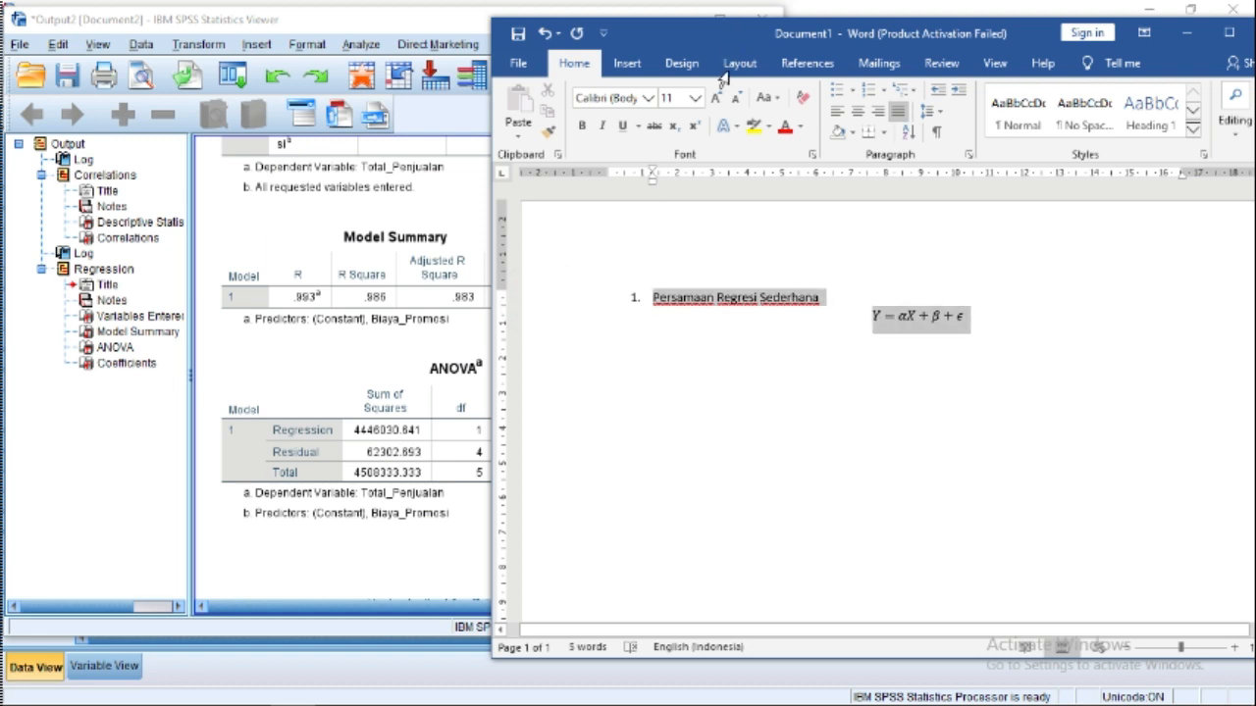
{"action": "left_click", "coordinate": [717, 99]}
{"action": "left_click", "coordinate": [717, 99]}
{"action": "left_click", "coordinate": [717, 99]}
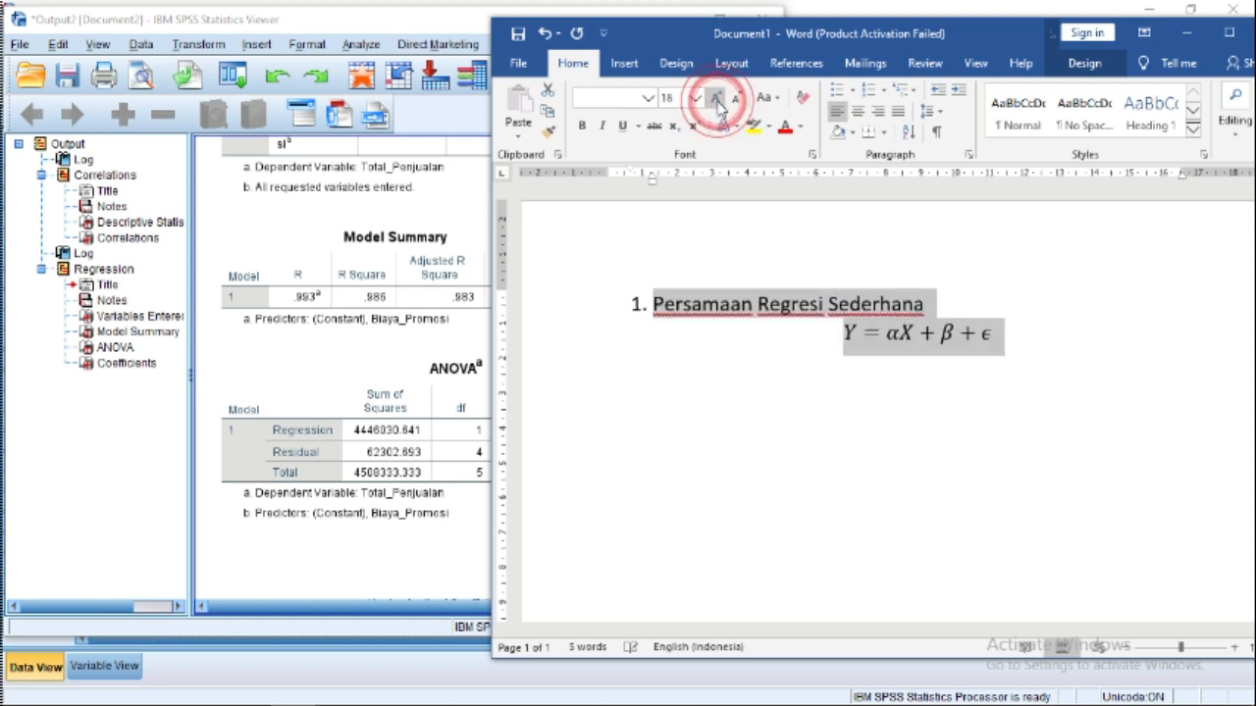
{"action": "left_click", "coordinate": [718, 99]}
{"action": "left_click", "coordinate": [717, 99]}
{"action": "left_click", "coordinate": [1043, 316]}
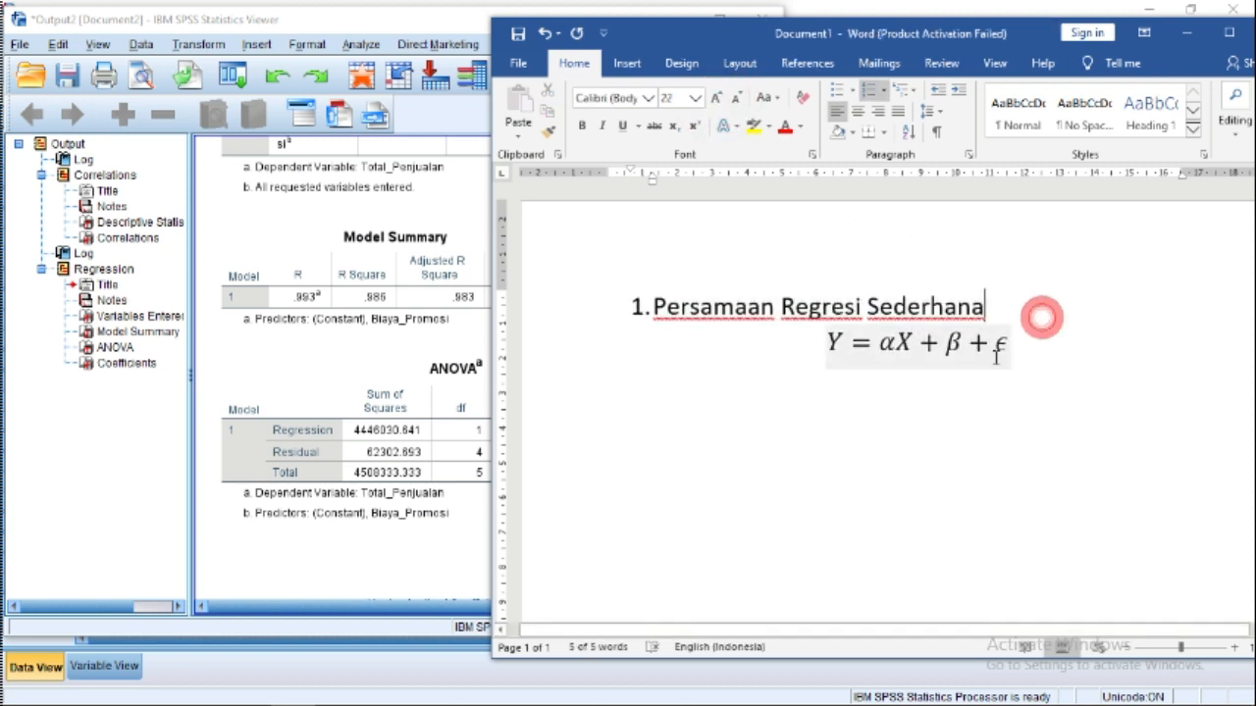
Step: Examine the ϵ, αX, α and β terms of the regression equation one by one
{"action": "left_click", "coordinate": [997, 344]}
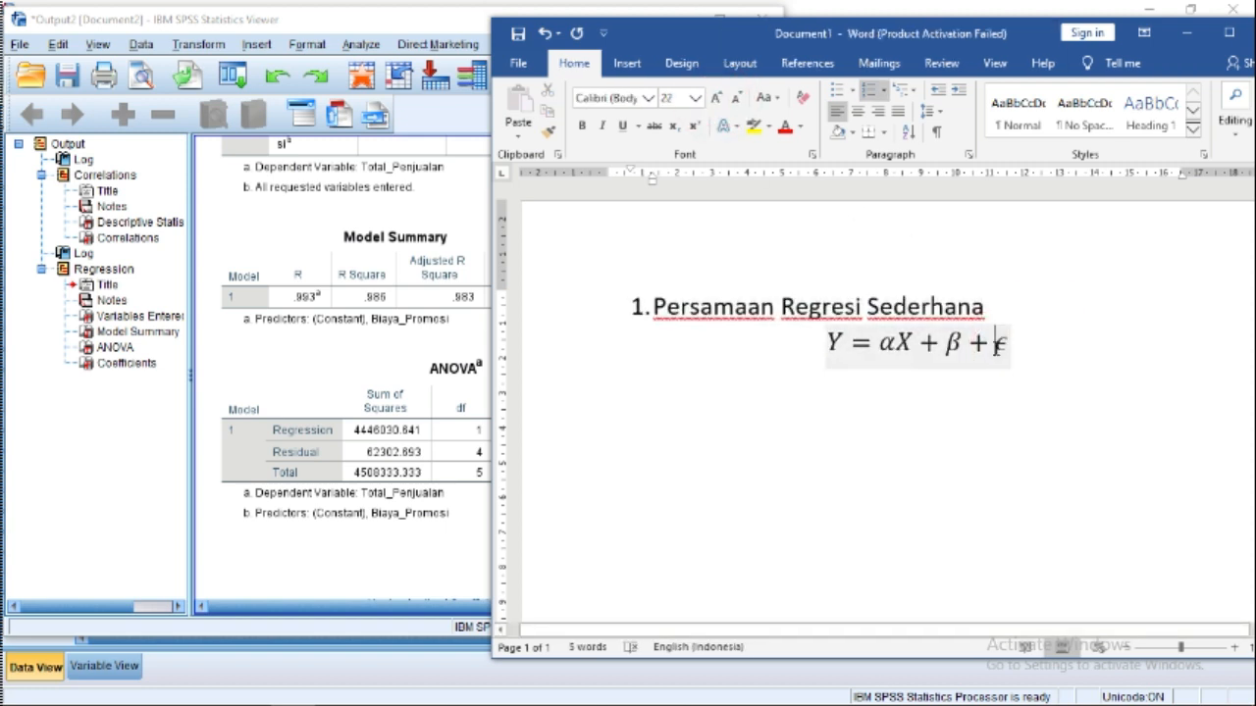
{"action": "left_click_drag", "start_coordinate": [991, 351], "coordinate": [1008, 368]}
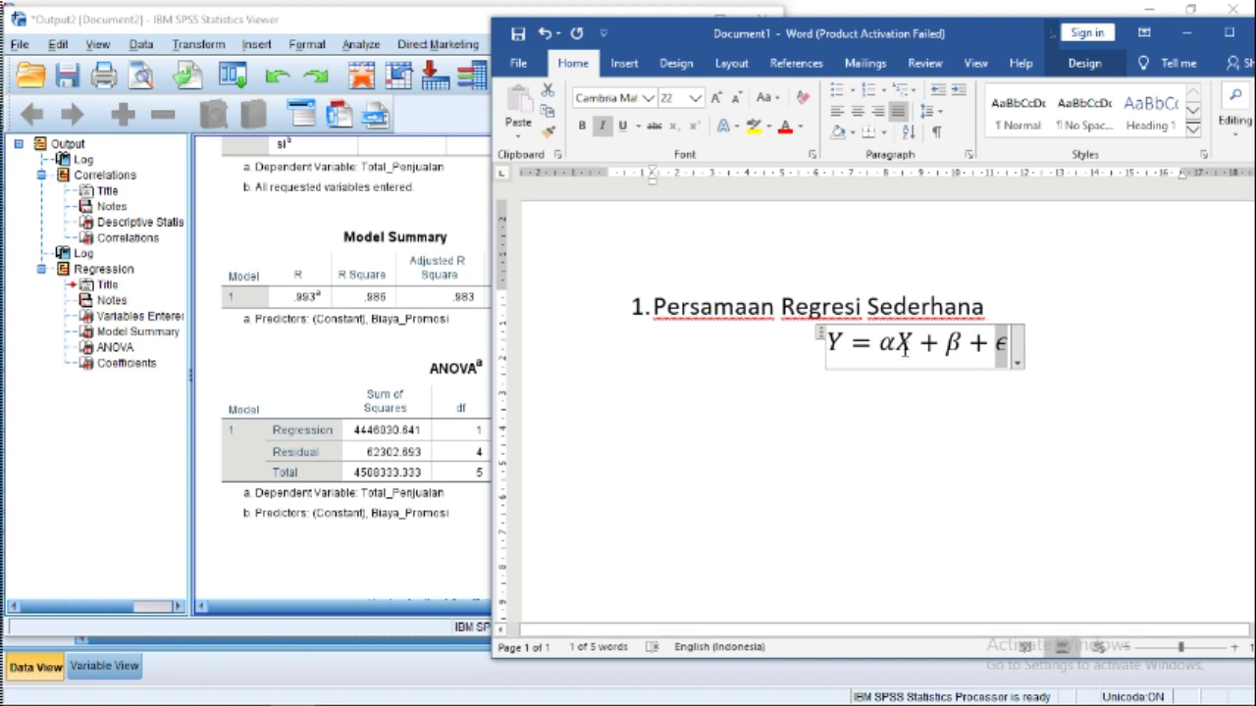
{"action": "left_click_drag", "start_coordinate": [876, 334], "coordinate": [891, 359]}
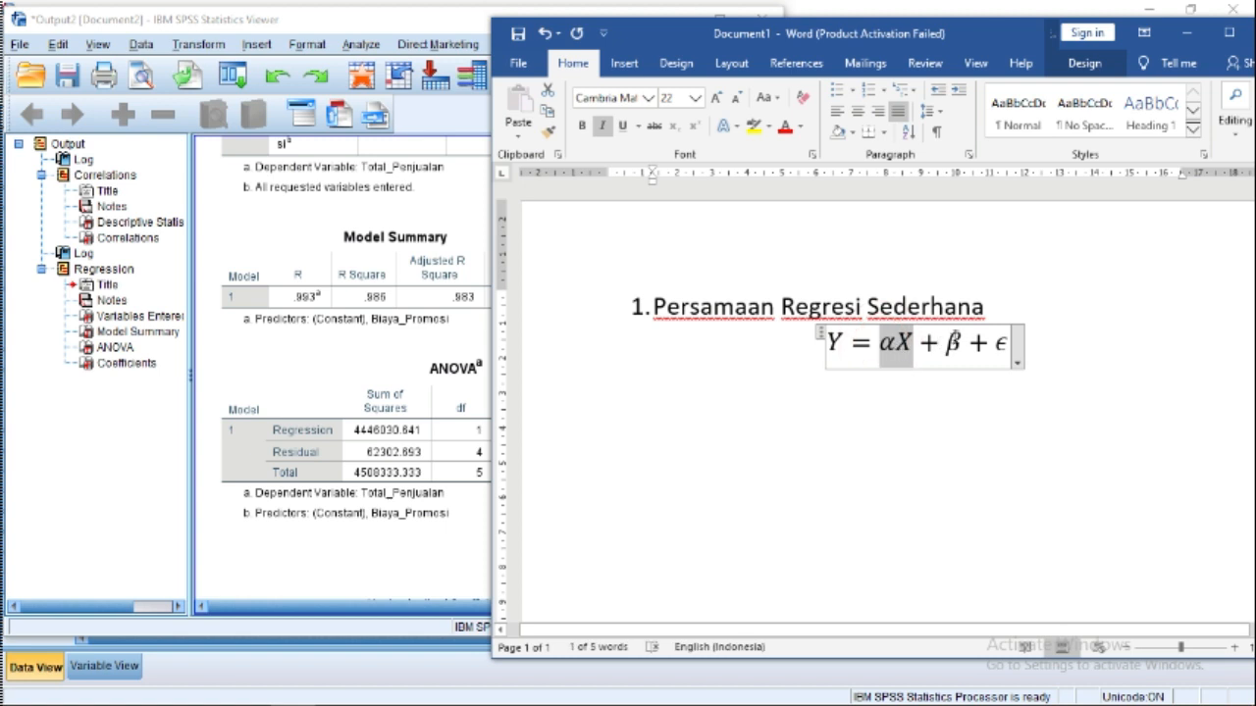
{"action": "left_click_drag", "start_coordinate": [945, 336], "coordinate": [891, 353]}
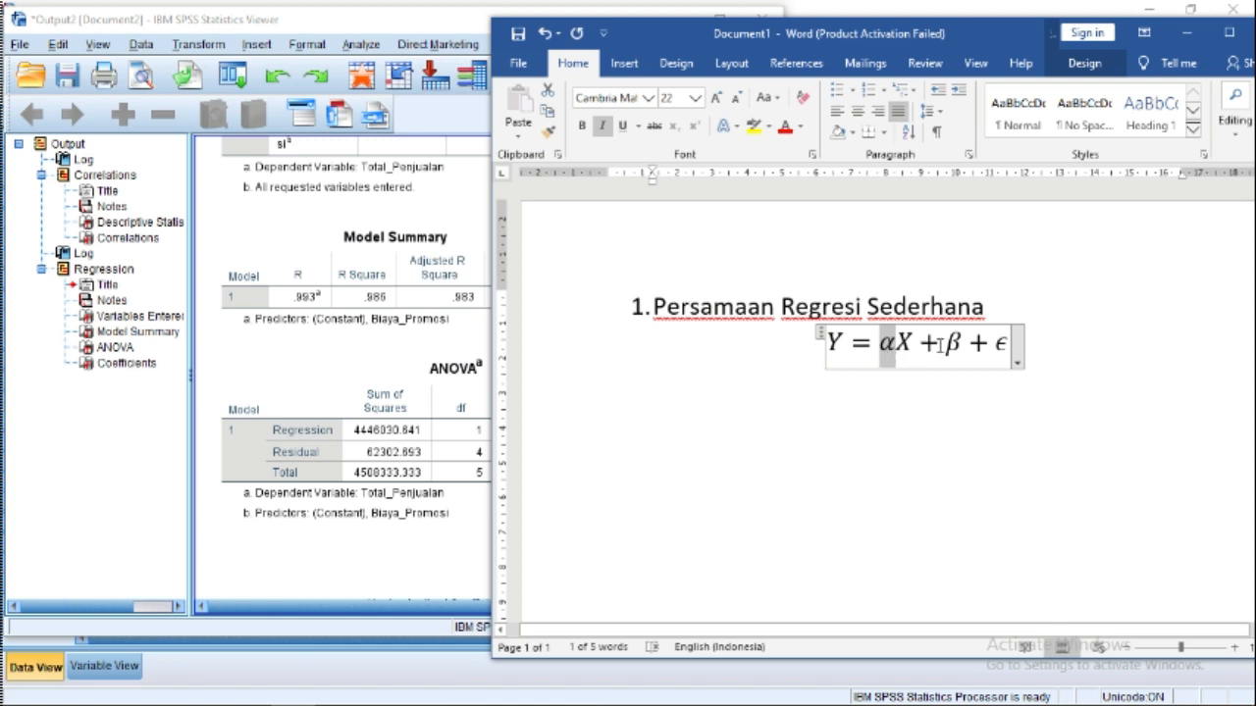
{"action": "left_click_drag", "start_coordinate": [939, 343], "coordinate": [954, 343]}
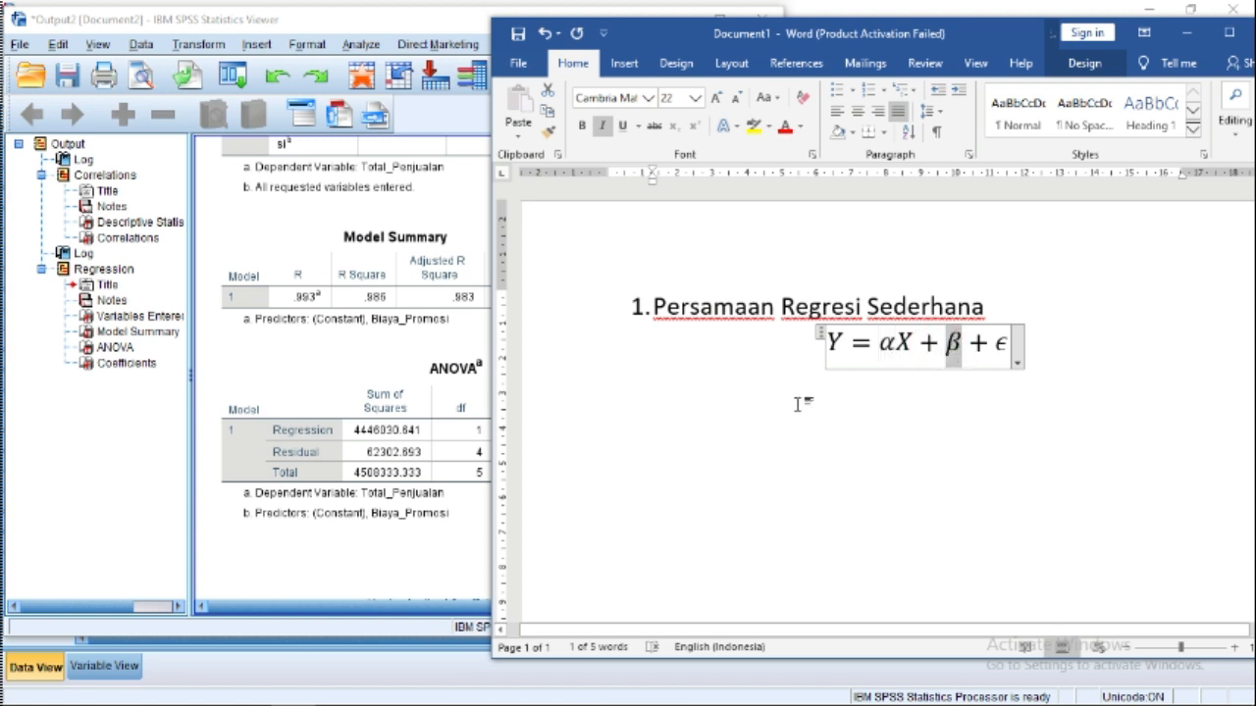
{"action": "left_click", "coordinate": [749, 408]}
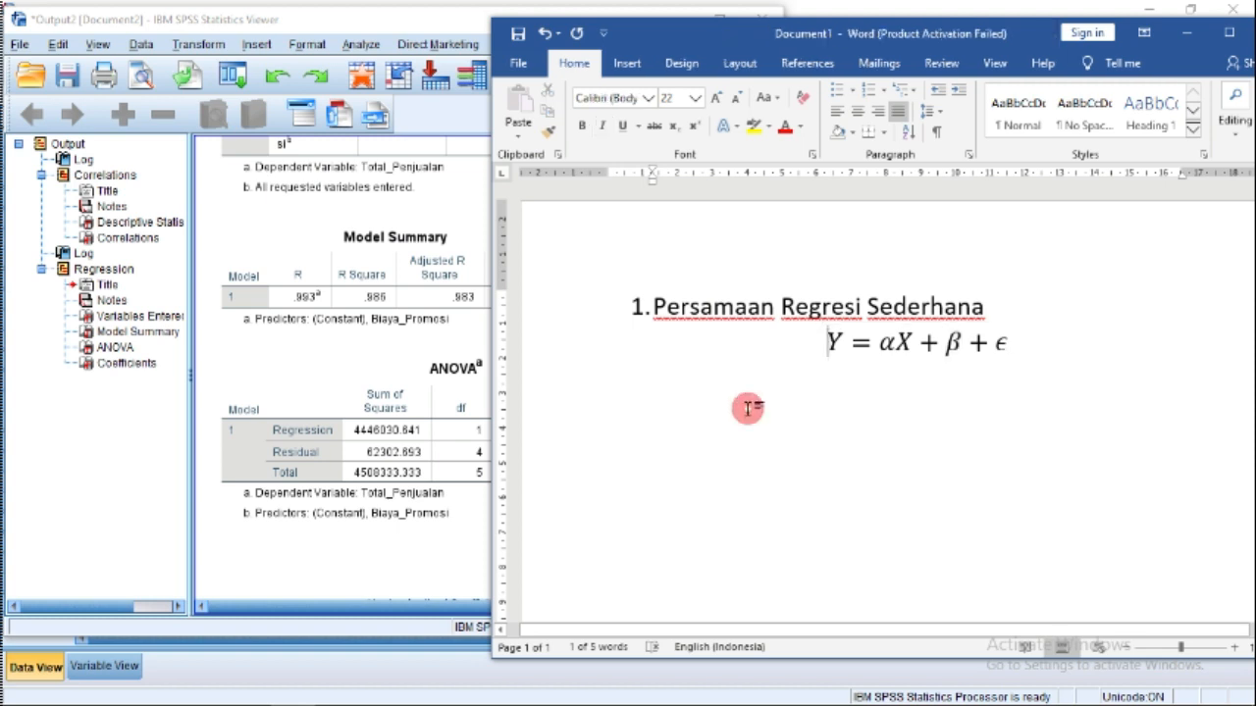
Step: Add an empty line below the equation, and switch to the SPSS output to examine the B values in the Coefficients table
{"action": "left_click", "coordinate": [1085, 361]}
{"action": "key", "text": "Return"}
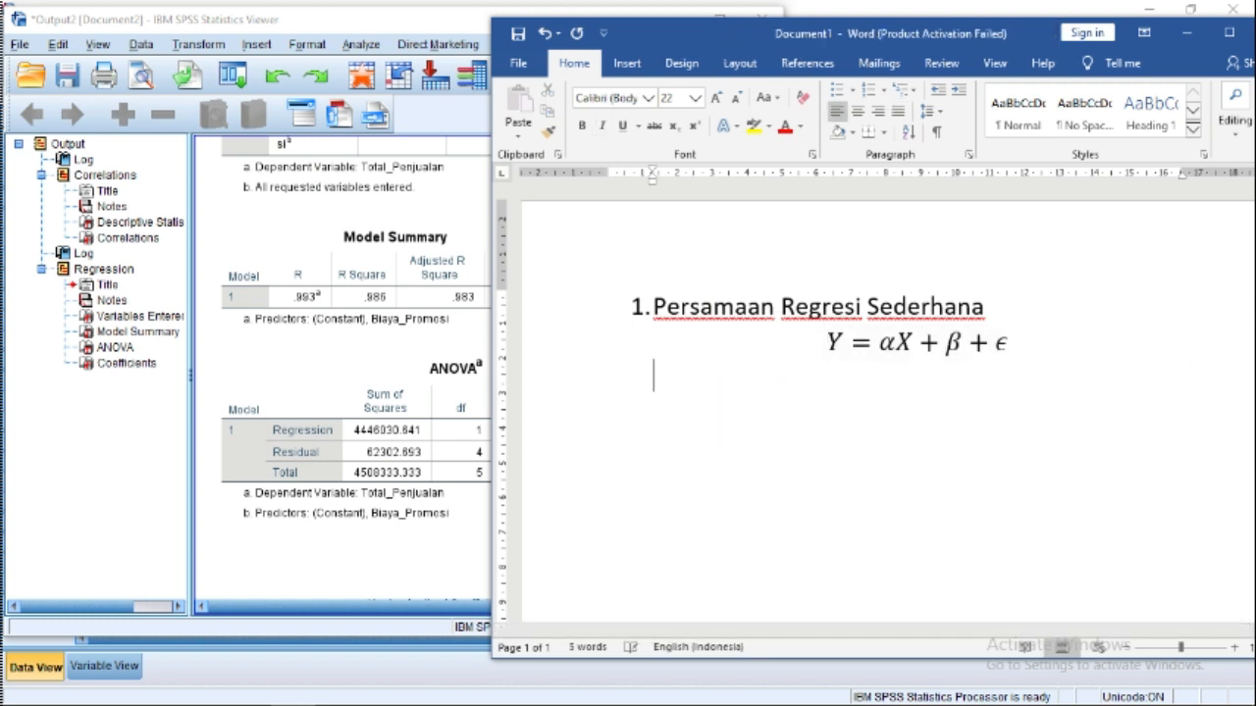
{"action": "left_click", "coordinate": [405, 27]}
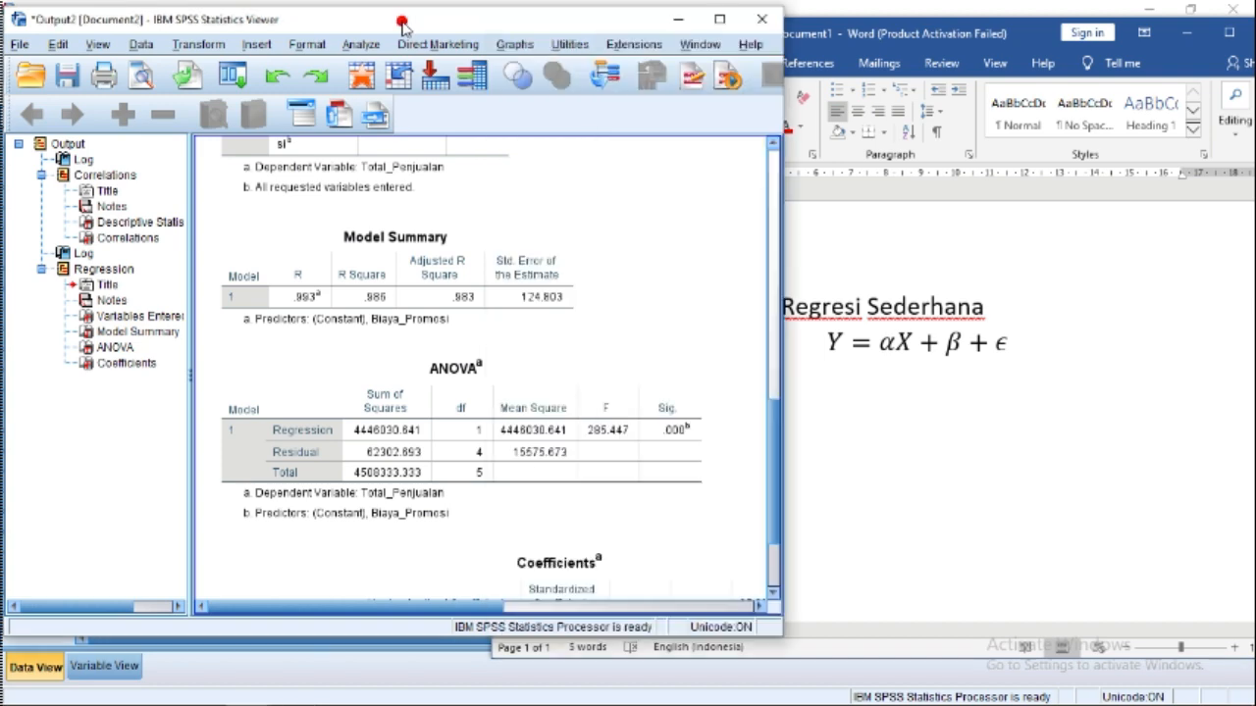
{"action": "left_click_drag", "start_coordinate": [774, 417], "coordinate": [777, 453]}
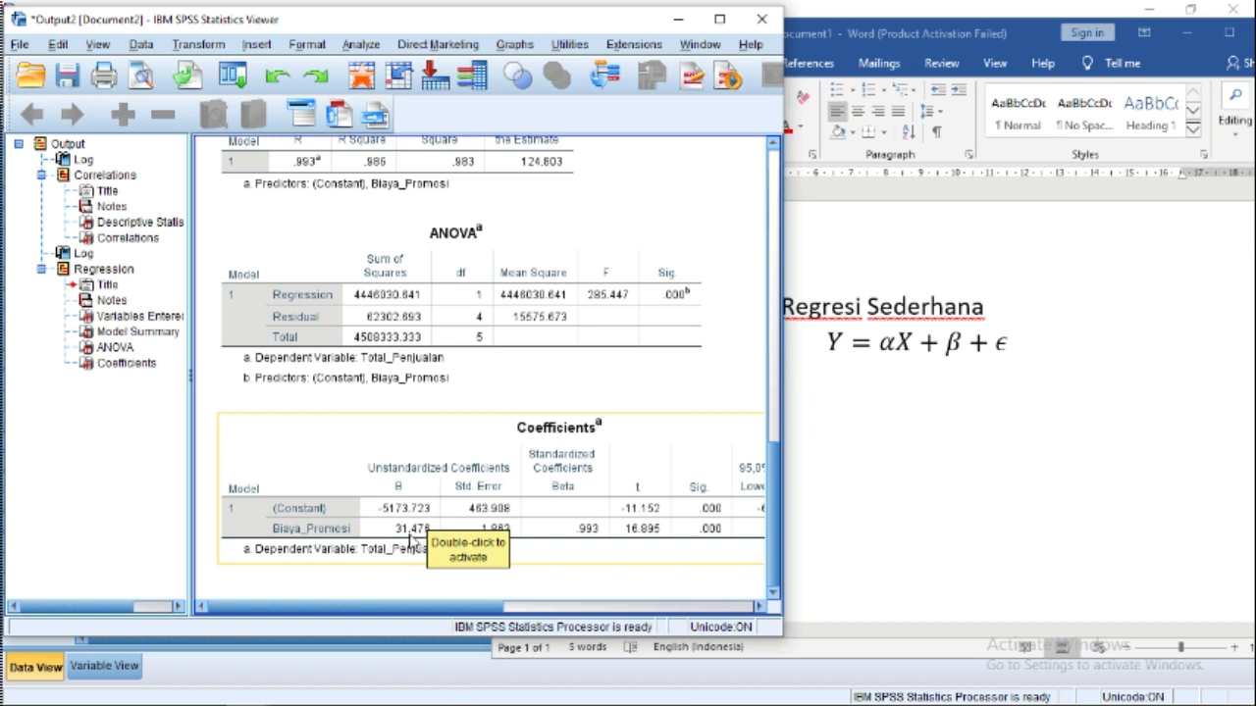
Step: Back in the Word document, add the unnumbered line "Bentuk Umum" between the heading and the equation
{"action": "left_click", "coordinate": [860, 422]}
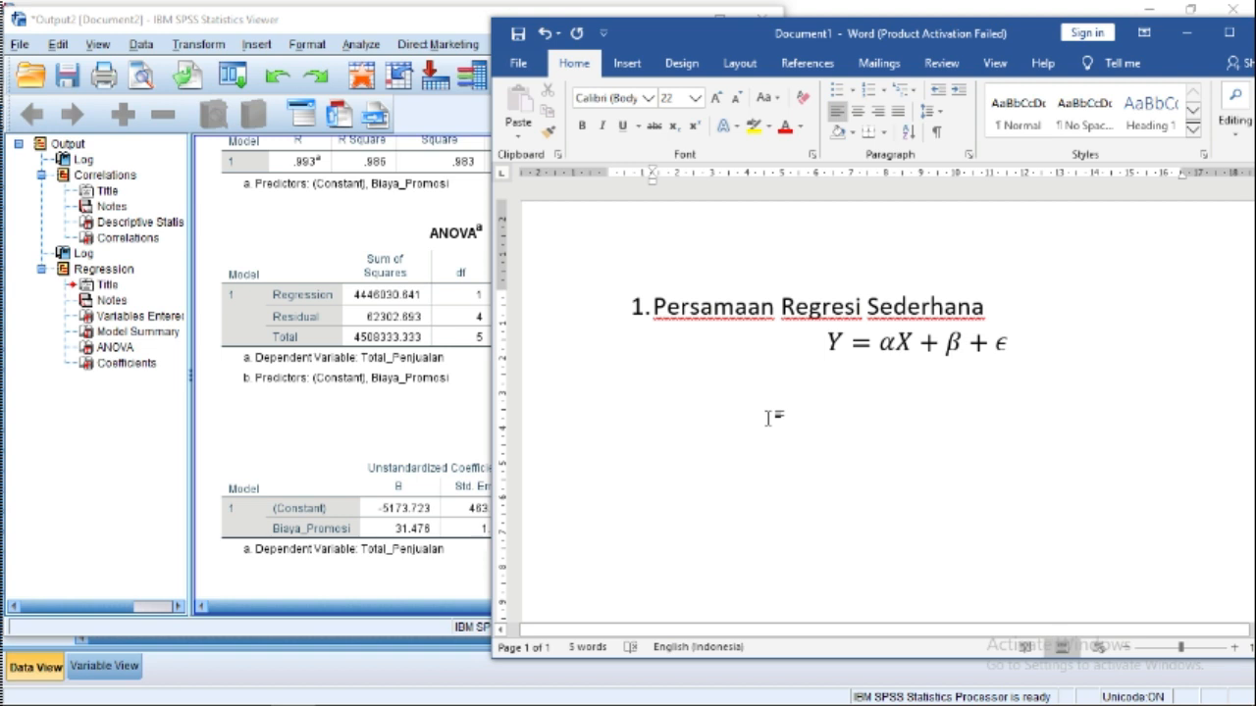
{"action": "left_click", "coordinate": [680, 345]}
{"action": "left_click", "coordinate": [1046, 314]}
{"action": "key", "text": "Return"}
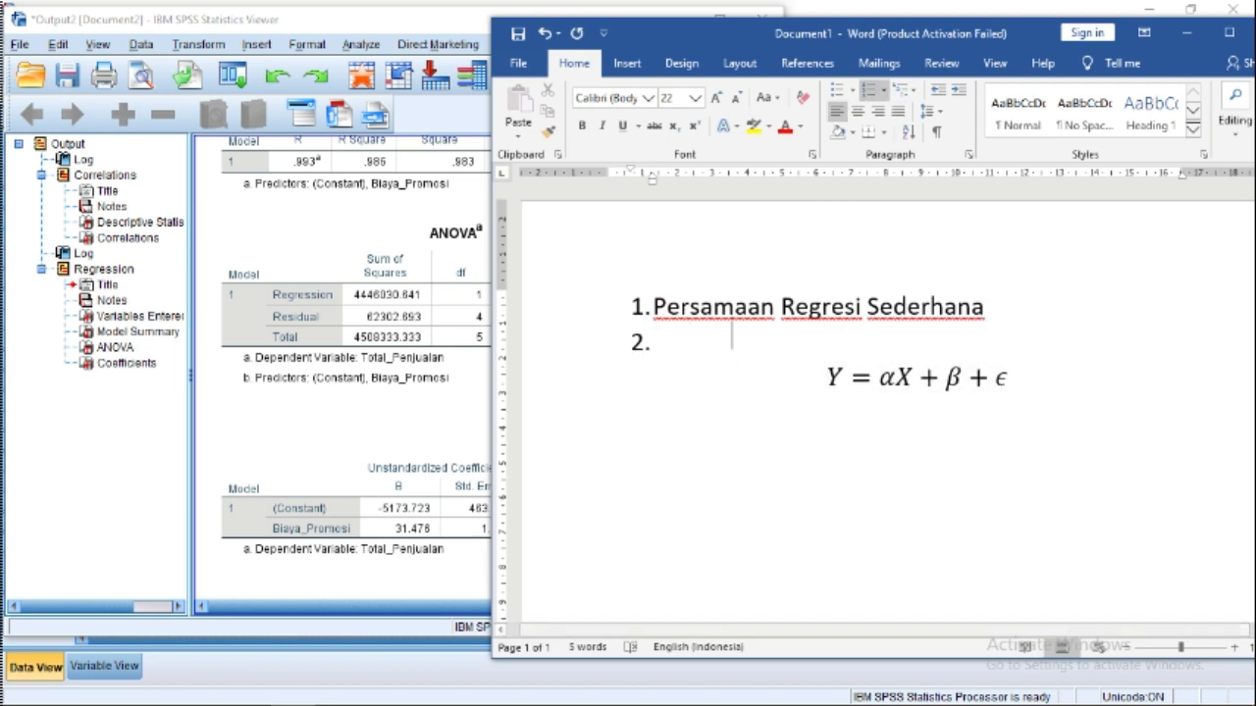
{"action": "key", "text": "BackSpace"}
{"action": "type", "text": "Bentu"}
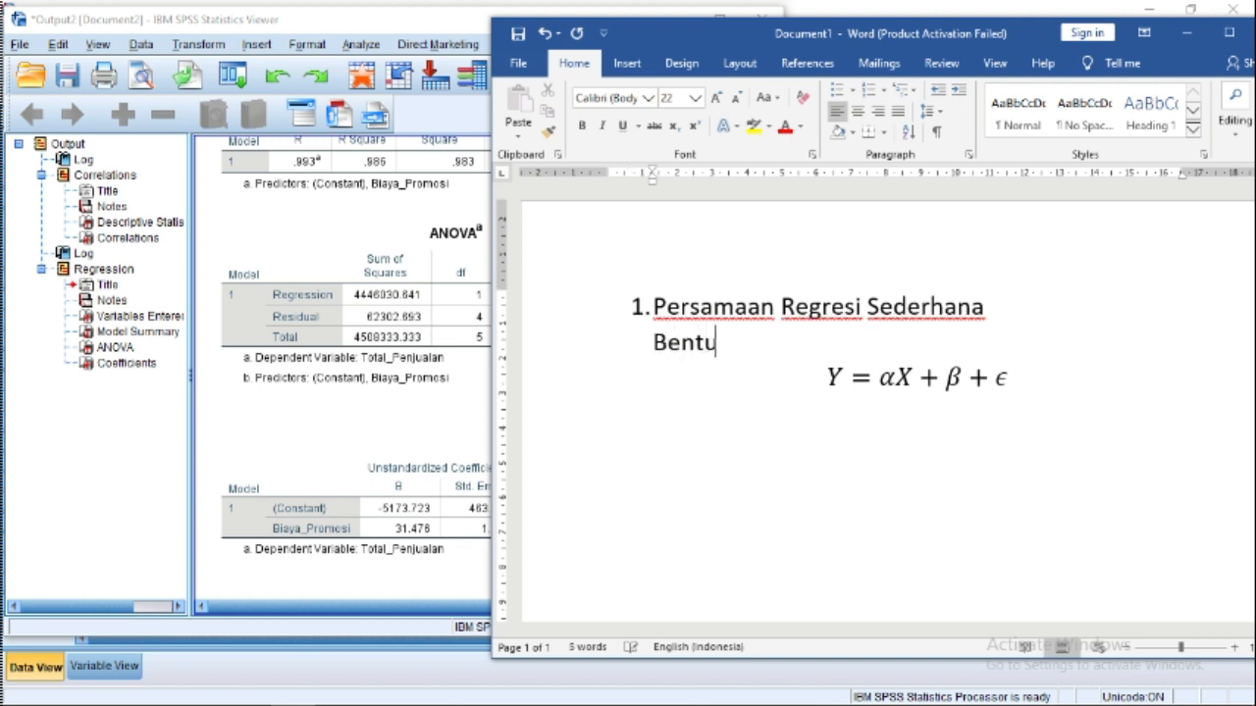
{"action": "type", "text": "k Umum"}
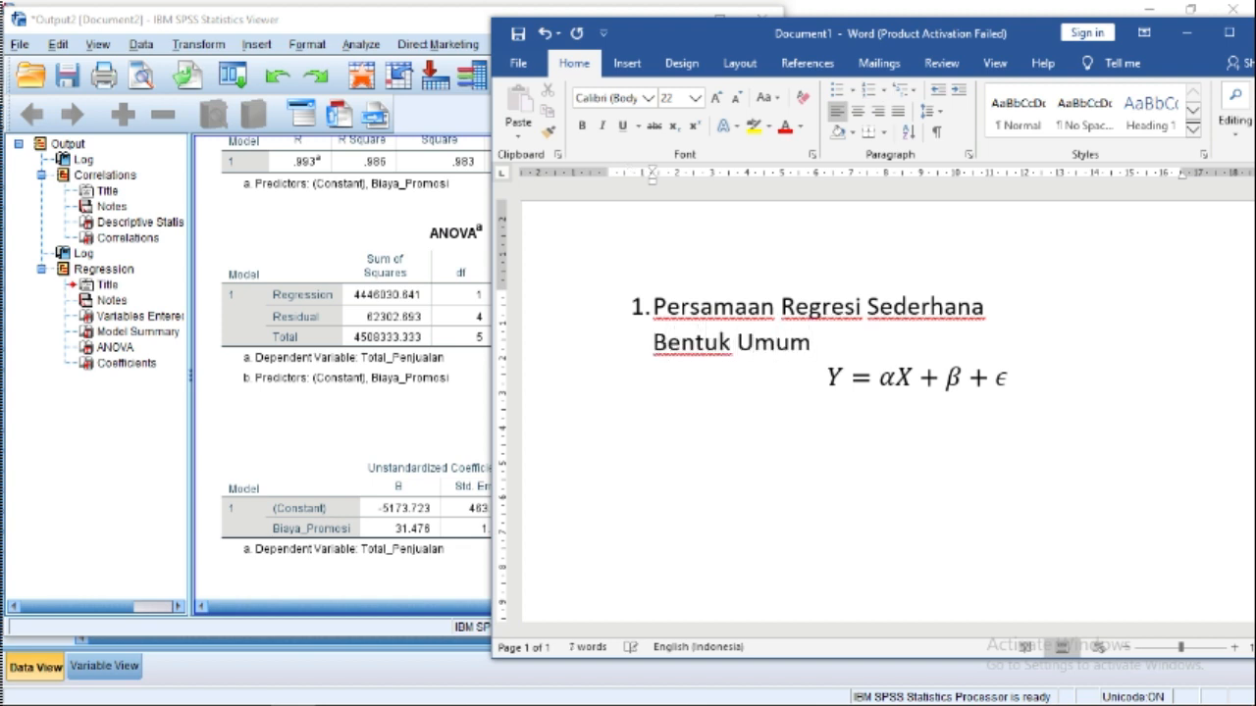
Step: Write "Pers. Regresi dari persoalan:" below the equation and start a new line under it
{"action": "type", "text": " Y = αX + β + ϵ Pers. R"}
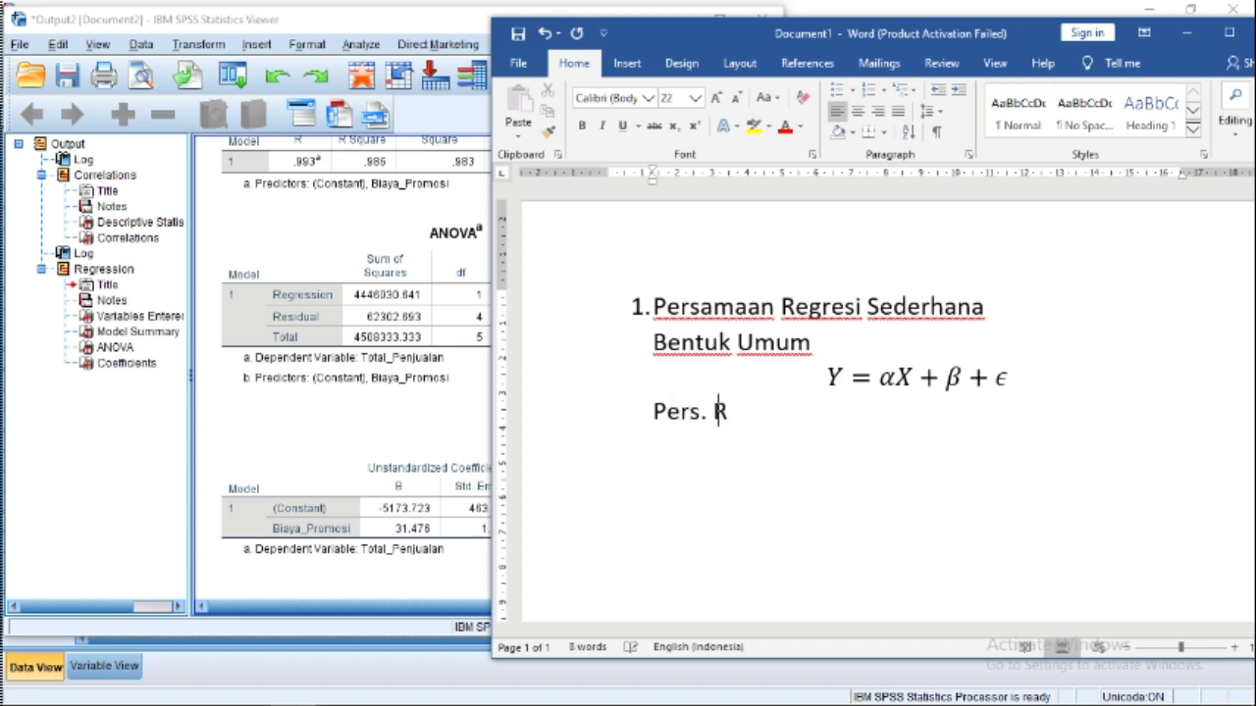
{"action": "type", "text": "egresi dari"}
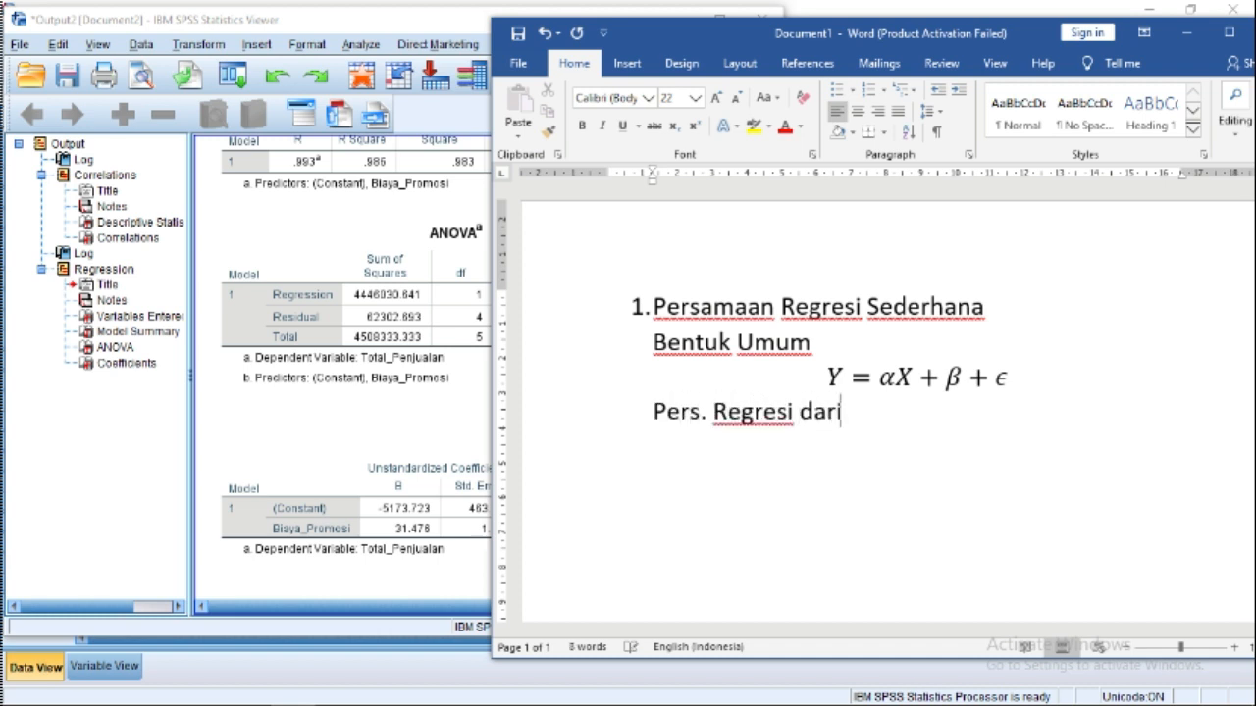
{"action": "type", "text": " persoalan"}
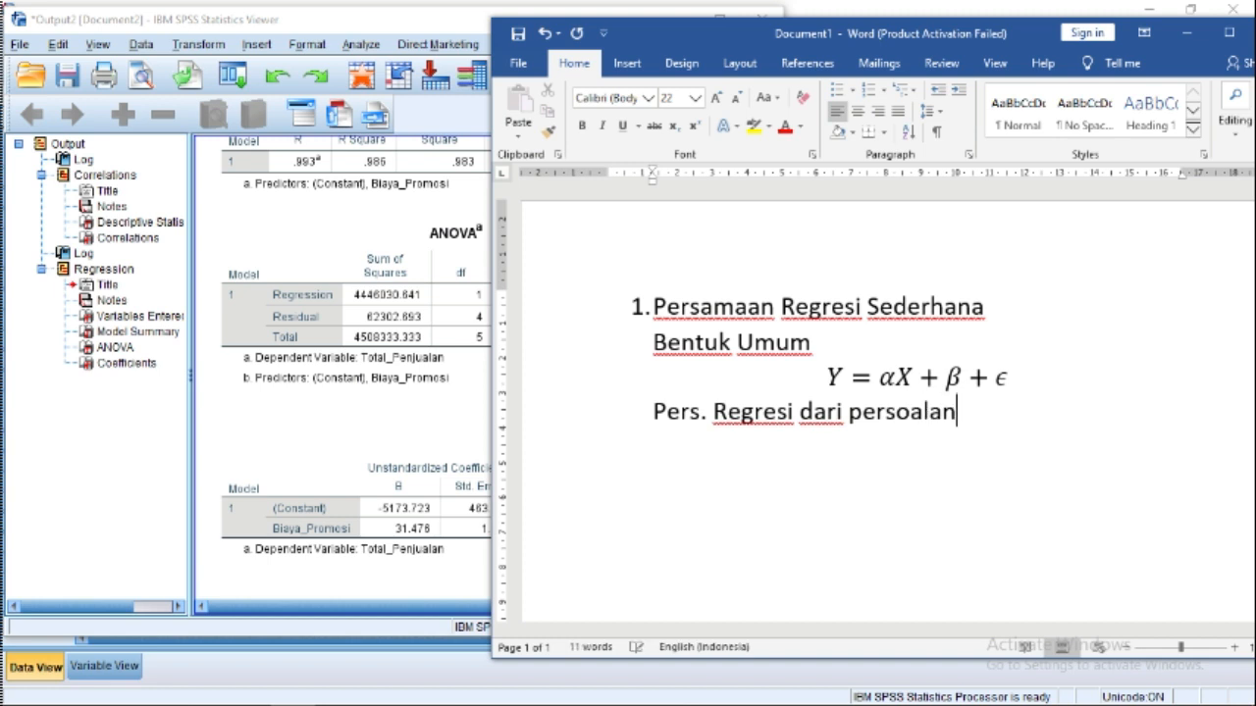
{"action": "type", "text": ":"}
{"action": "key", "text": "Return"}
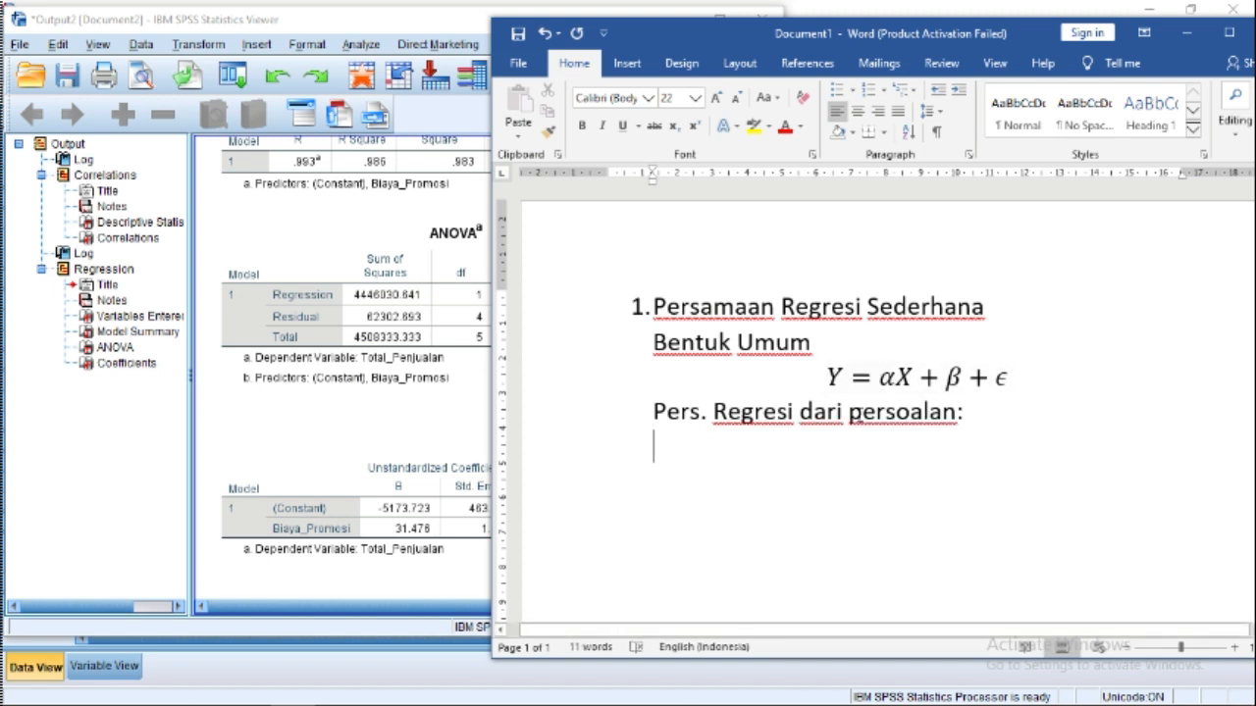
Step: Copy the general equation under "Pers. Regresi dari persoalan:" and replace α in the copy with the Biaya_Promosi coefficient 31,476
{"action": "left_click", "coordinate": [822, 372]}
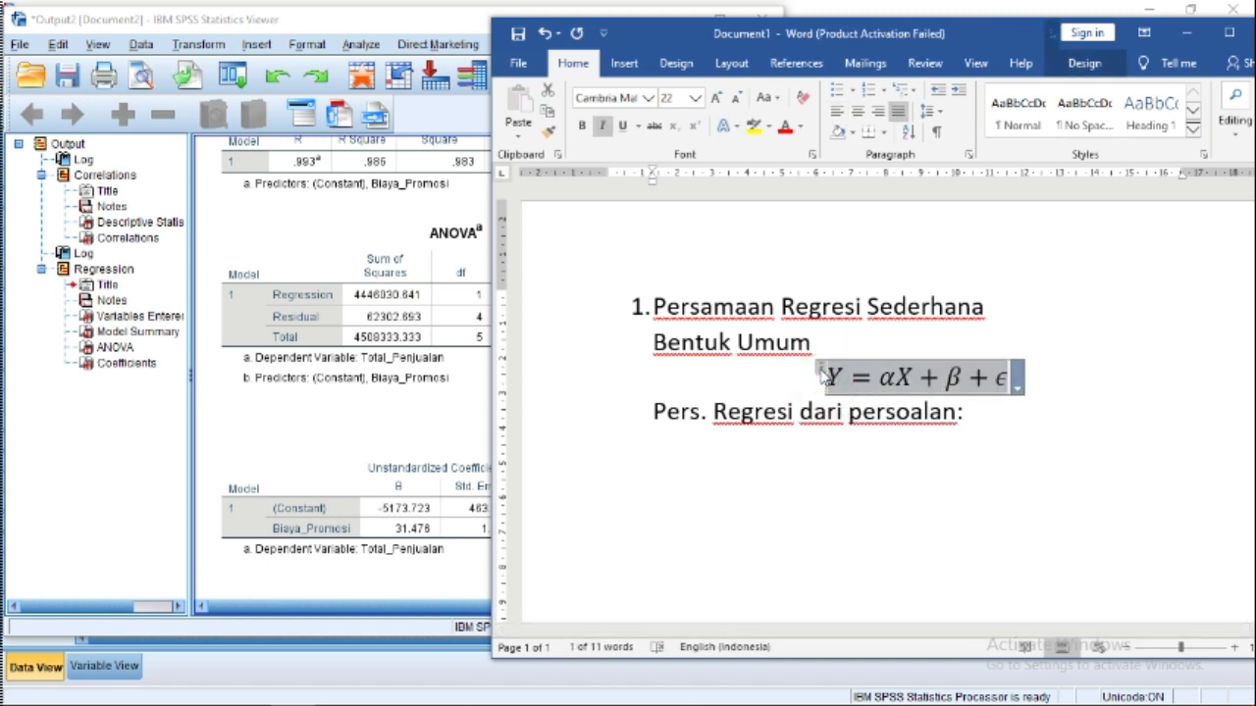
{"action": "left_click", "coordinate": [812, 450]}
{"action": "key", "text": "ctrl+v"}
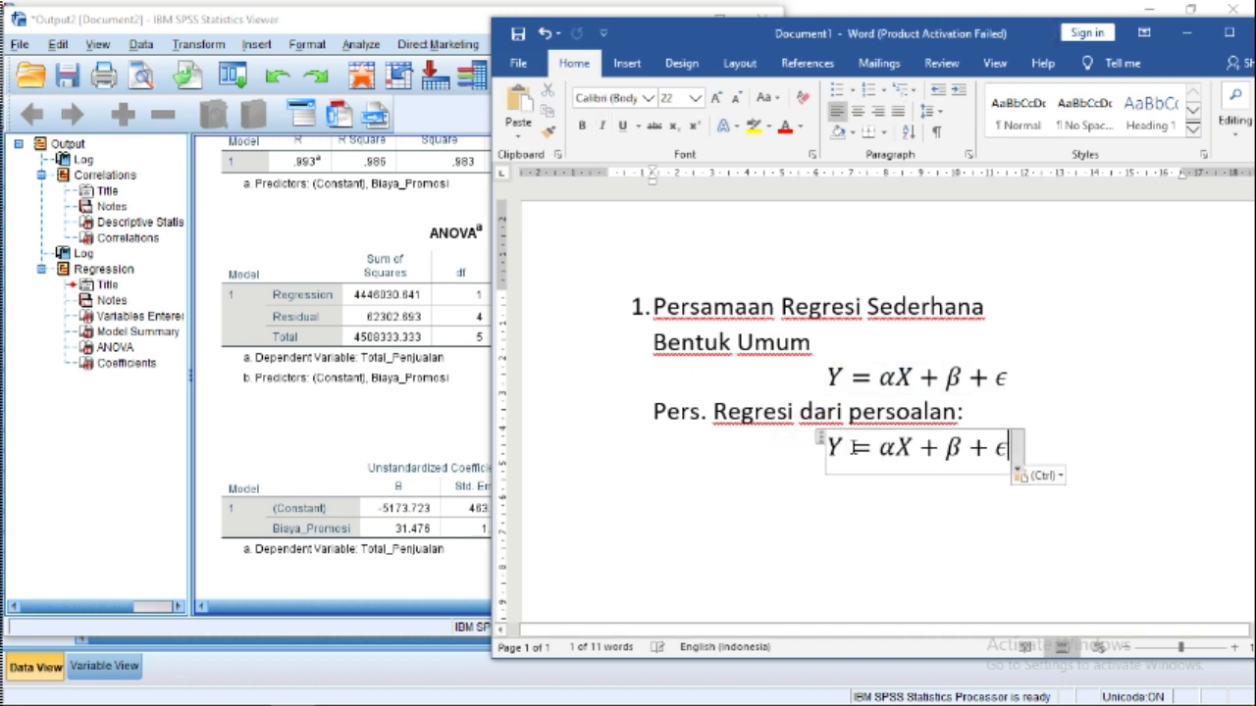
{"action": "double_click", "coordinate": [882, 451]}
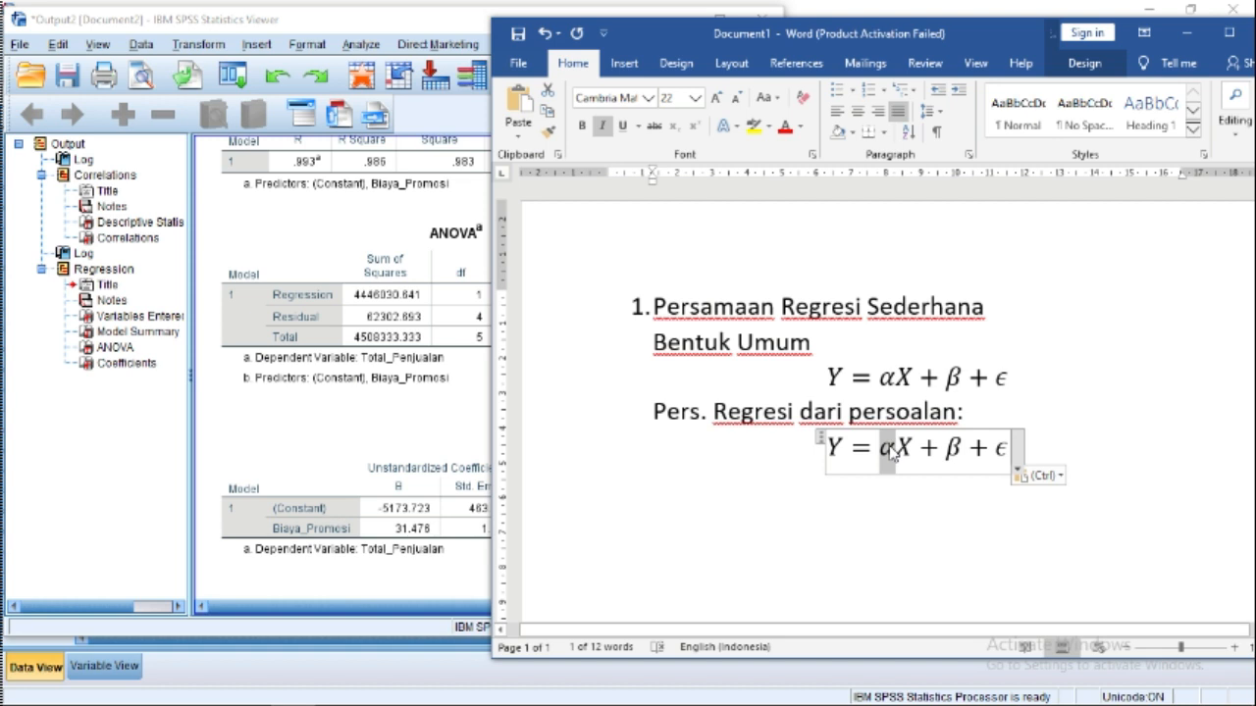
{"action": "type", "text": "31,4"}
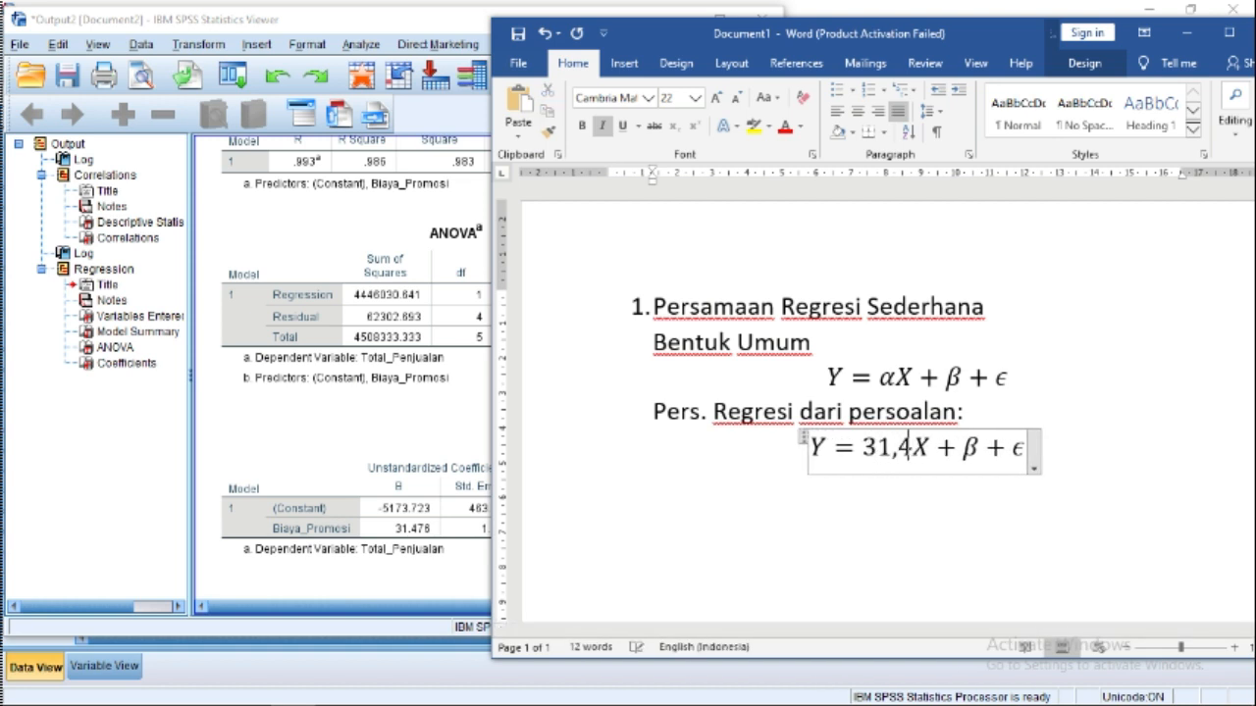
{"action": "type", "text": "76"}
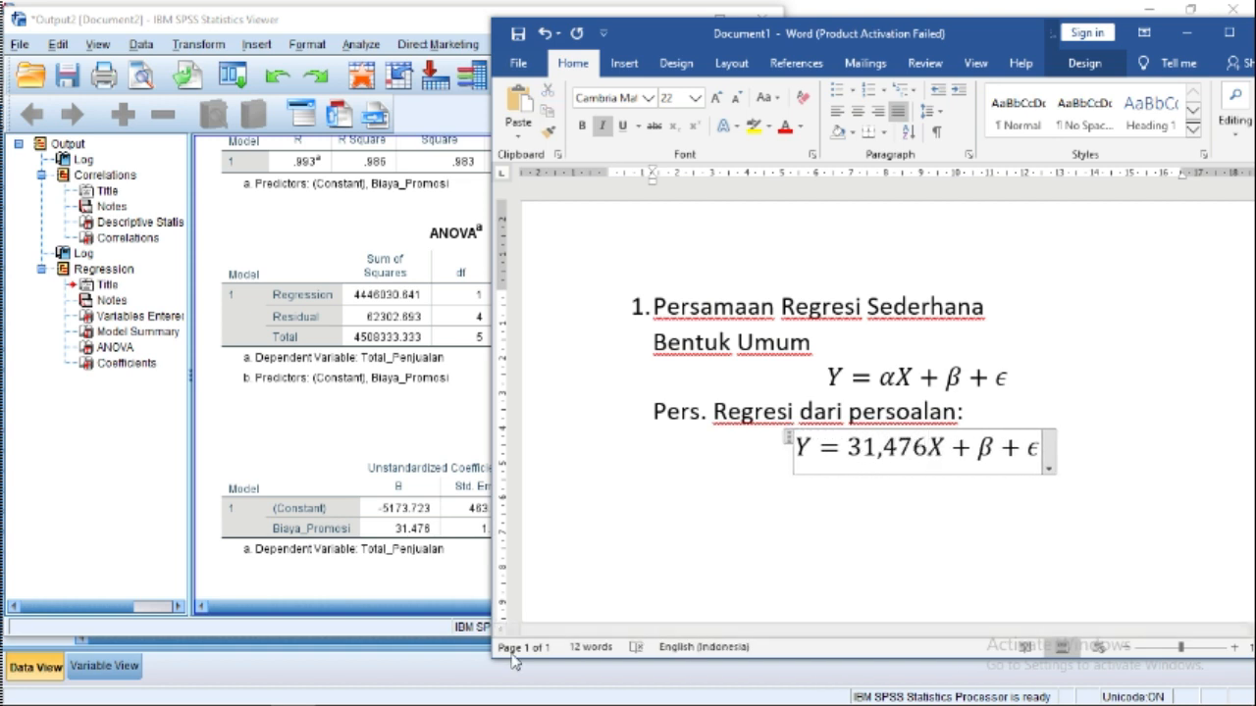
{"action": "left_click", "coordinate": [392, 539]}
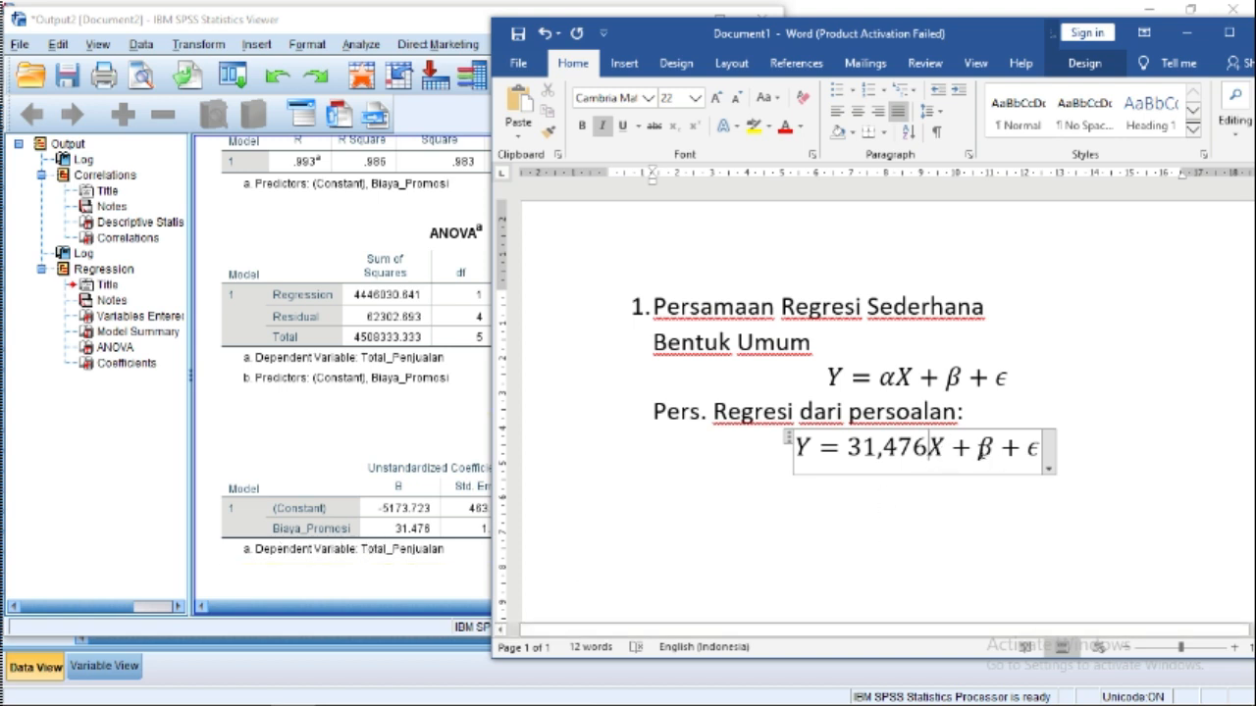
Step: Replace the + β term in the fitted equation with the constant −5173,723, keeping + ϵ at the end
{"action": "left_click_drag", "start_coordinate": [979, 452], "coordinate": [993, 448]}
{"action": "type", "text": "-5"}
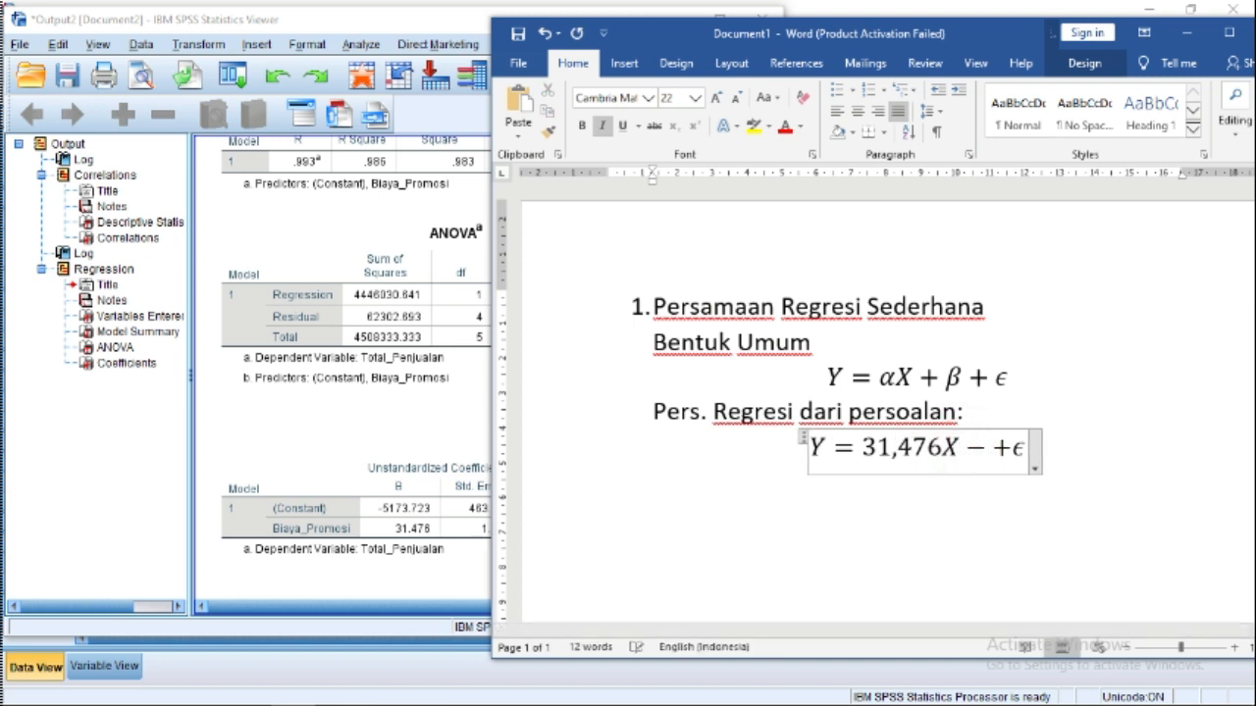
{"action": "type", "text": "173,"}
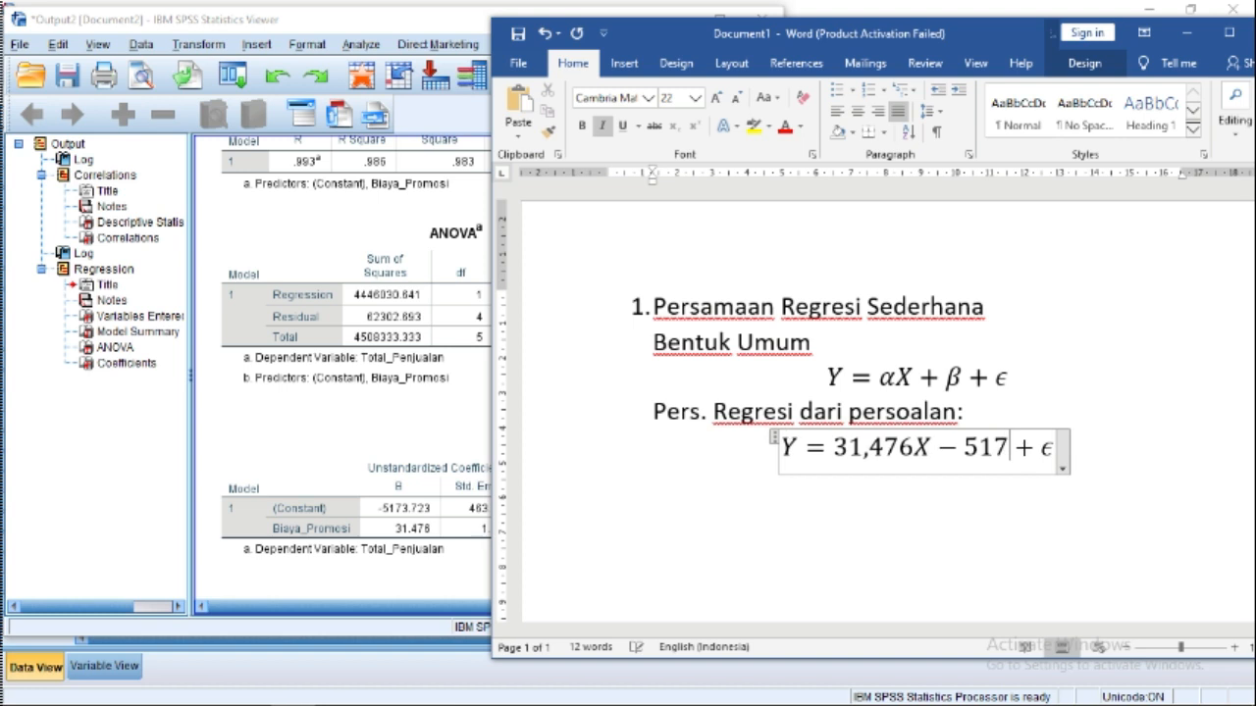
{"action": "type", "text": "723"}
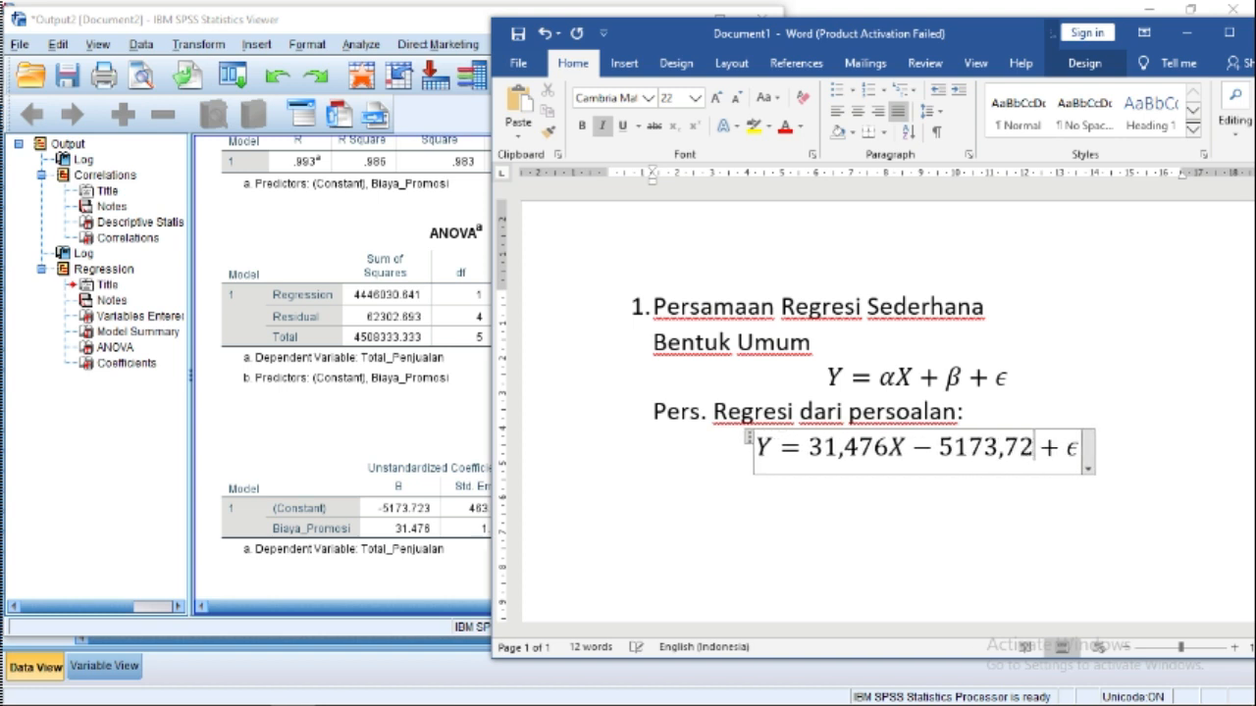
{"action": "left_click", "coordinate": [1161, 449]}
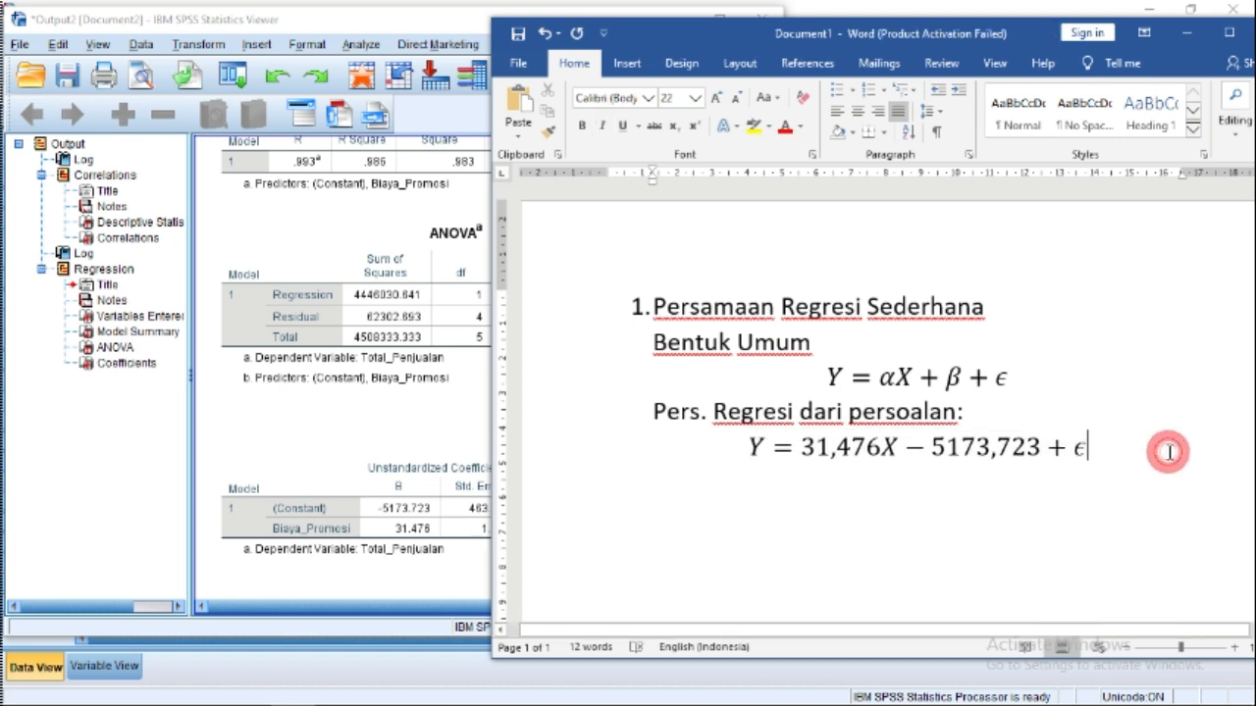
Step: Below the fitted equation, write "Dimana Y adalah Total Penjualan," with Y as an inline equation
{"action": "key", "text": "Return"}
{"action": "type", "text": "dimana"}
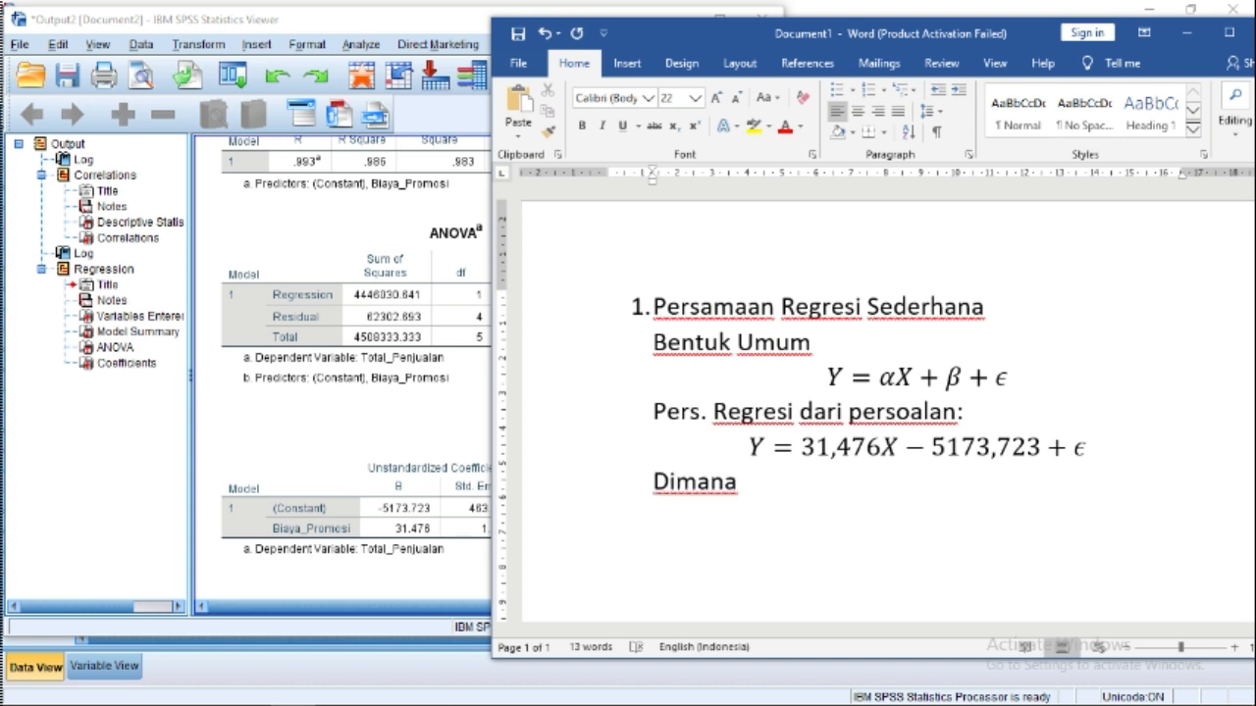
{"action": "key", "text": "alt+equal"}
{"action": "type", "text": "Y"}
{"action": "key", "text": "Right"}
{"action": "type", "text": "adalah T"}
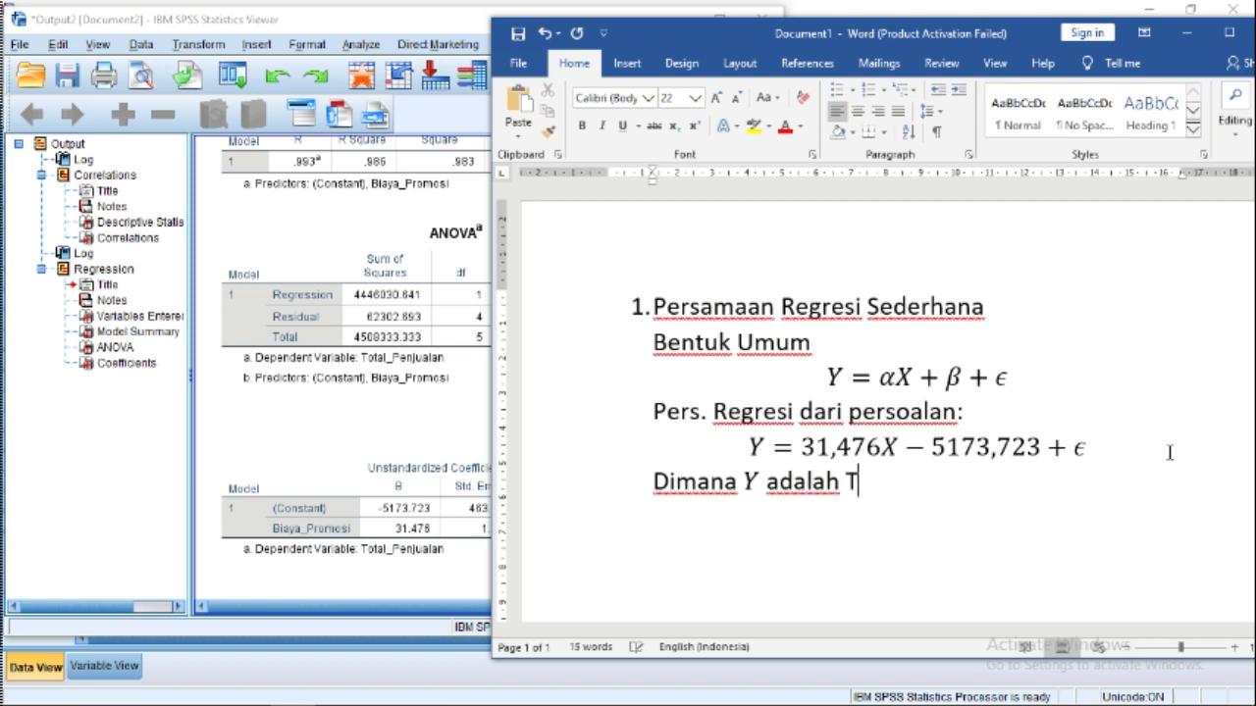
{"action": "type", "text": "otal Pe"}
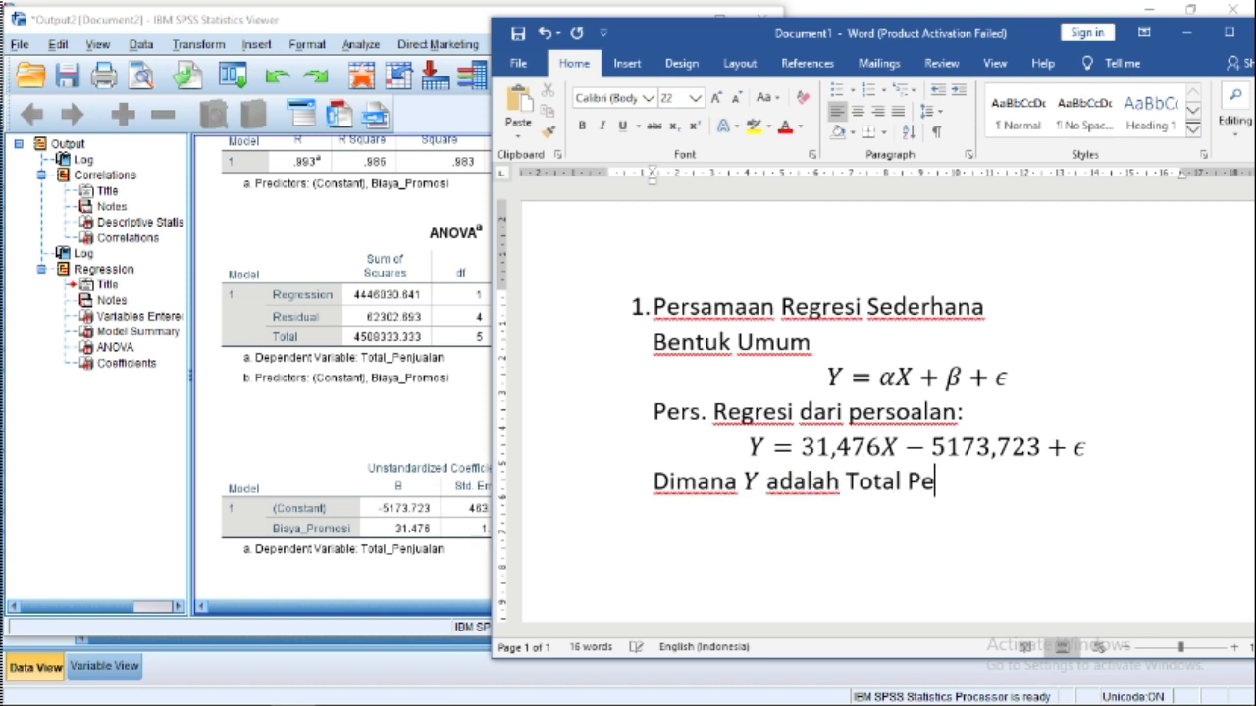
{"action": "type", "text": "njualan,"}
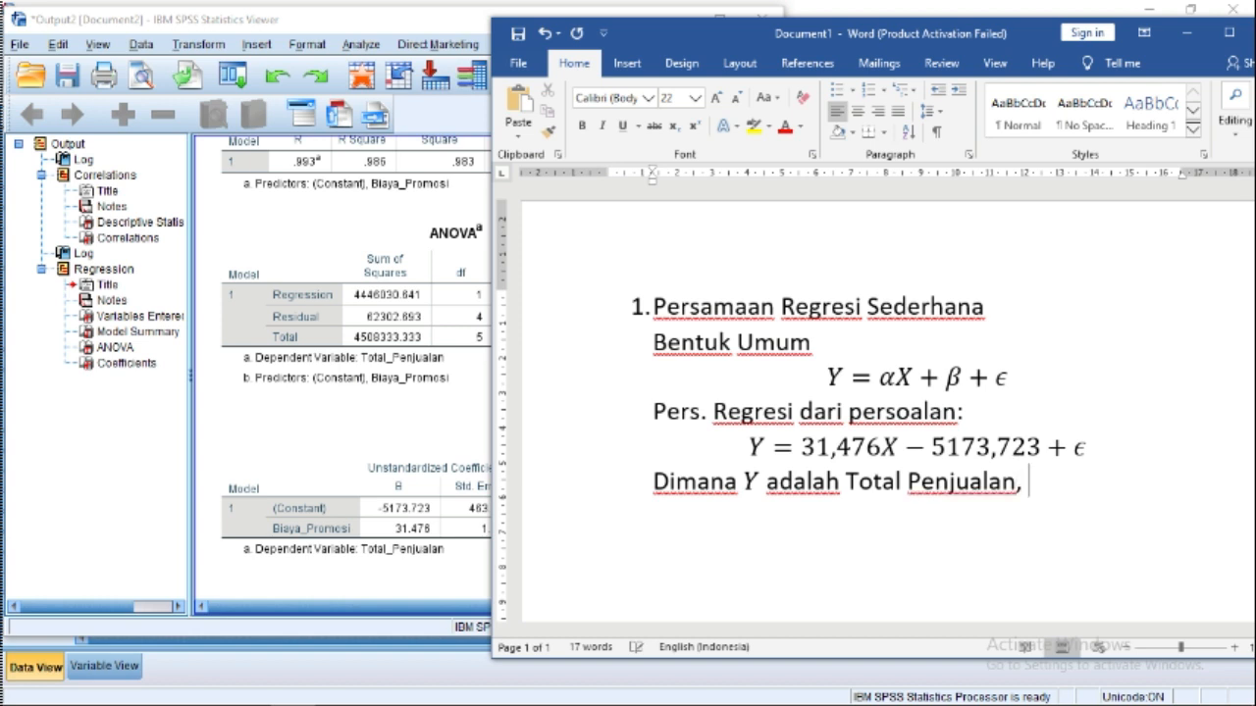
Step: Complete the explanation with "X adalah Biaya Promosi.", inserting X as an inline equation
{"action": "key", "text": "alt+equal"}
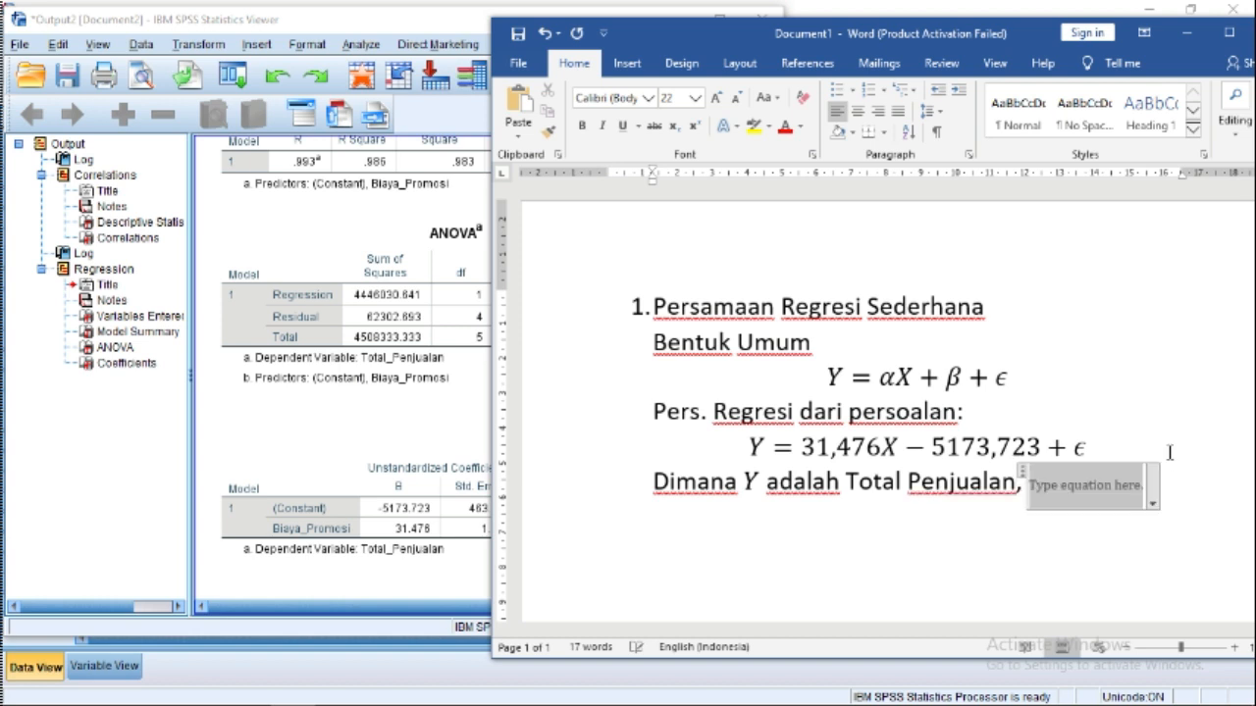
{"action": "type", "text": "X"}
{"action": "key", "text": "Right"}
{"action": "type", "text": "adalah "}
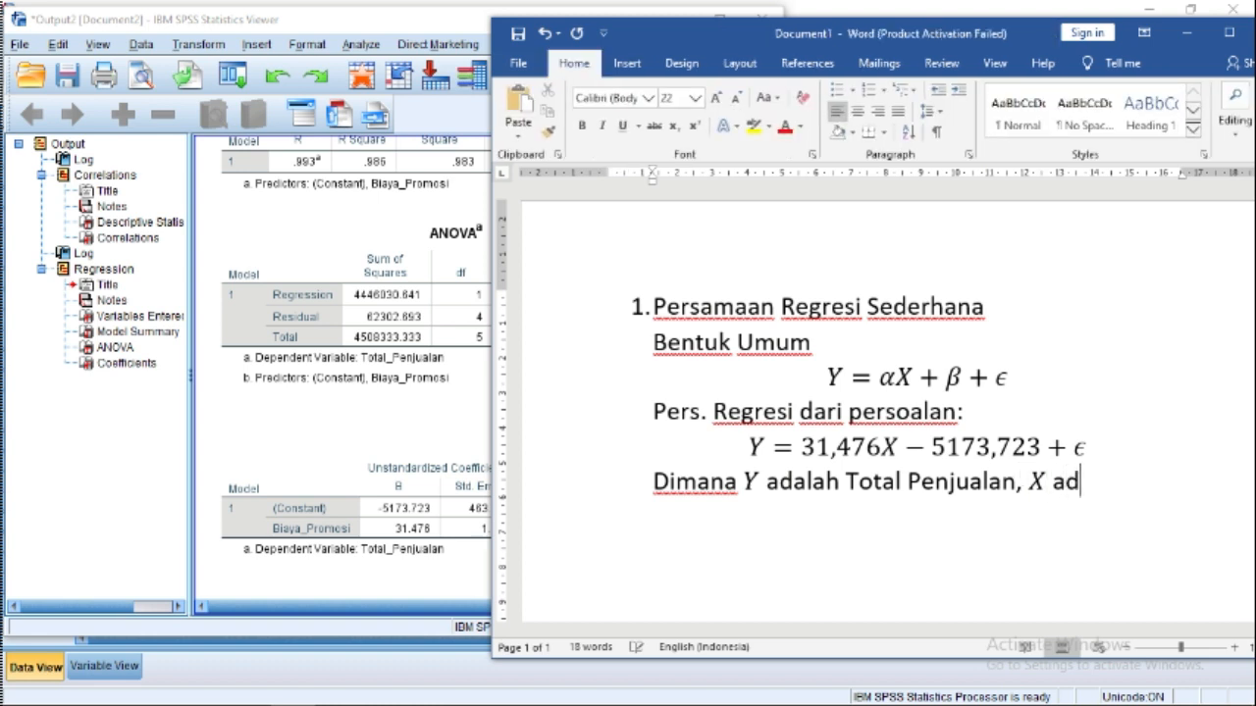
{"action": "type", "text": "B"}
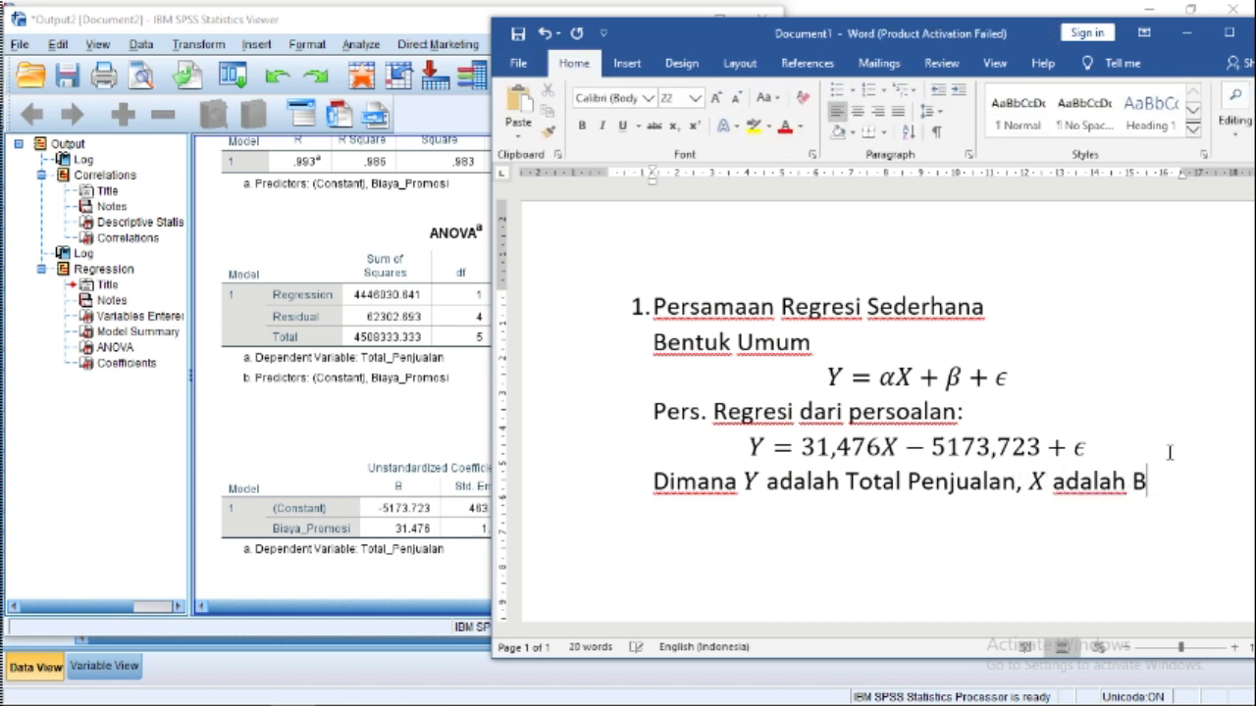
{"action": "type", "text": "iaya Promo"}
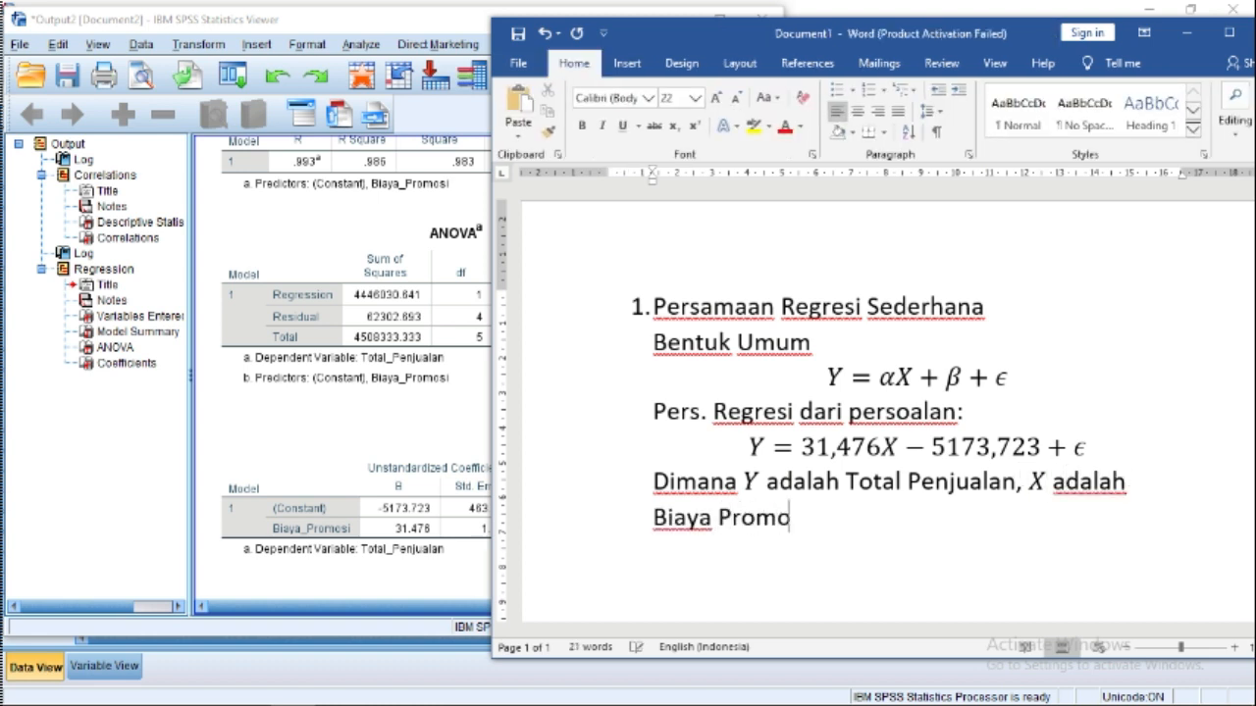
{"action": "type", "text": "si"}
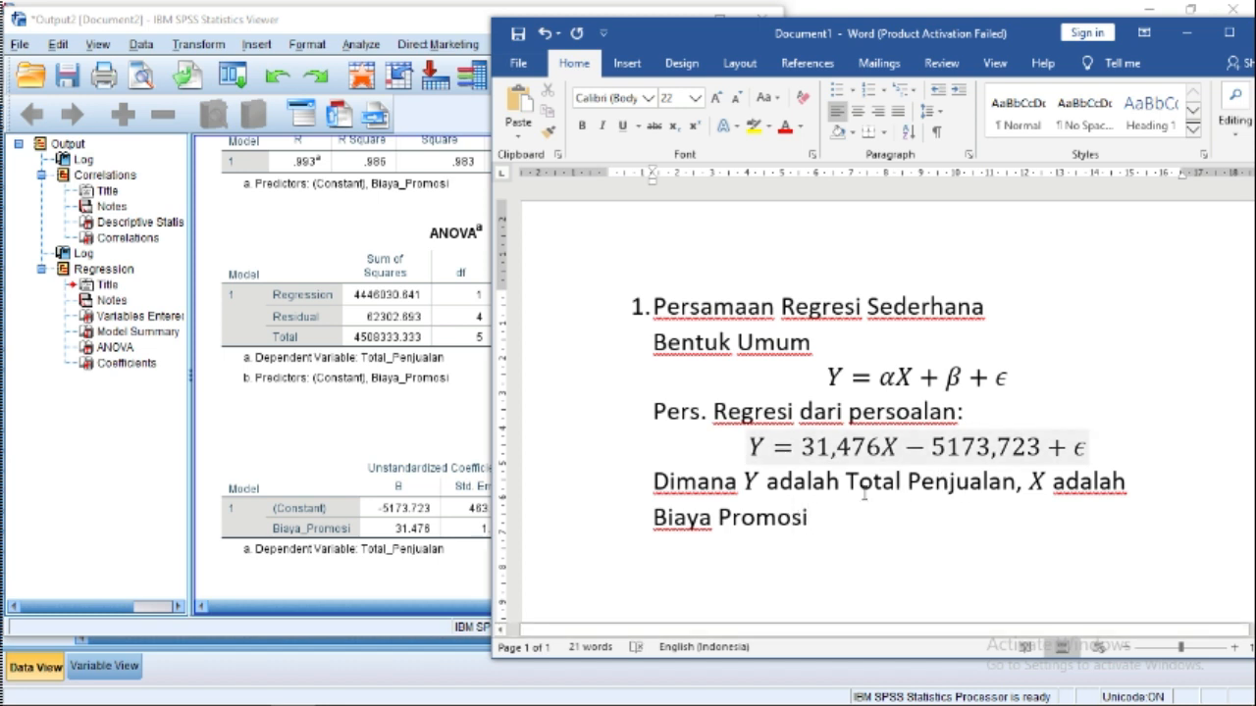
{"action": "type", "text": "."}
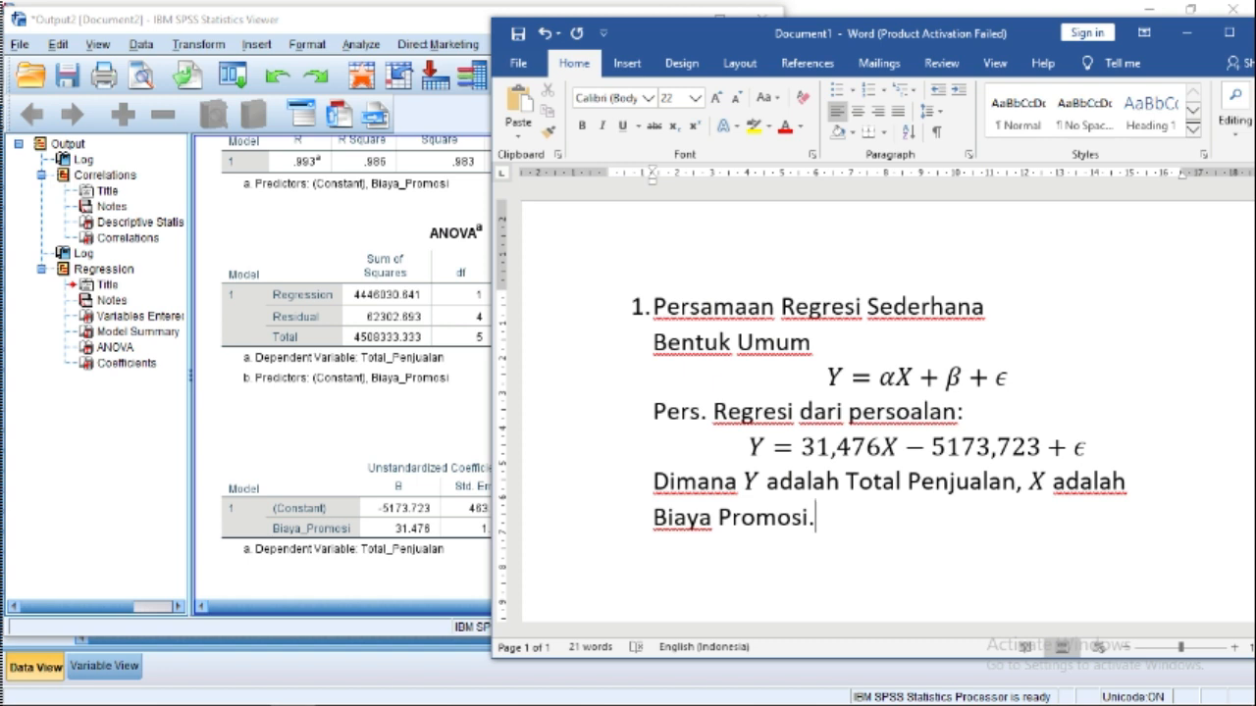
Step: Add numbered item 2 reading "Bagaimana hubungan antara biaya promosi dengan total penjualan."
{"action": "key", "text": "Return"}
{"action": "type", "text": "2. "}
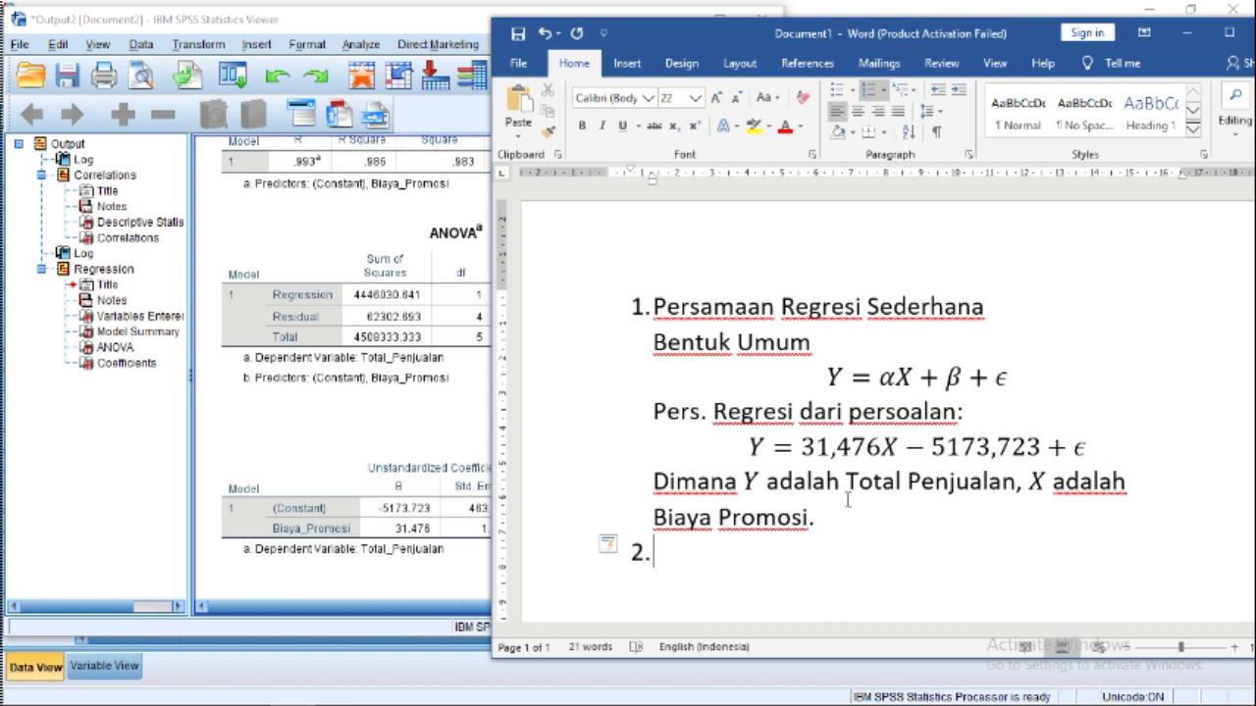
{"action": "type", "text": "Bagaimana "}
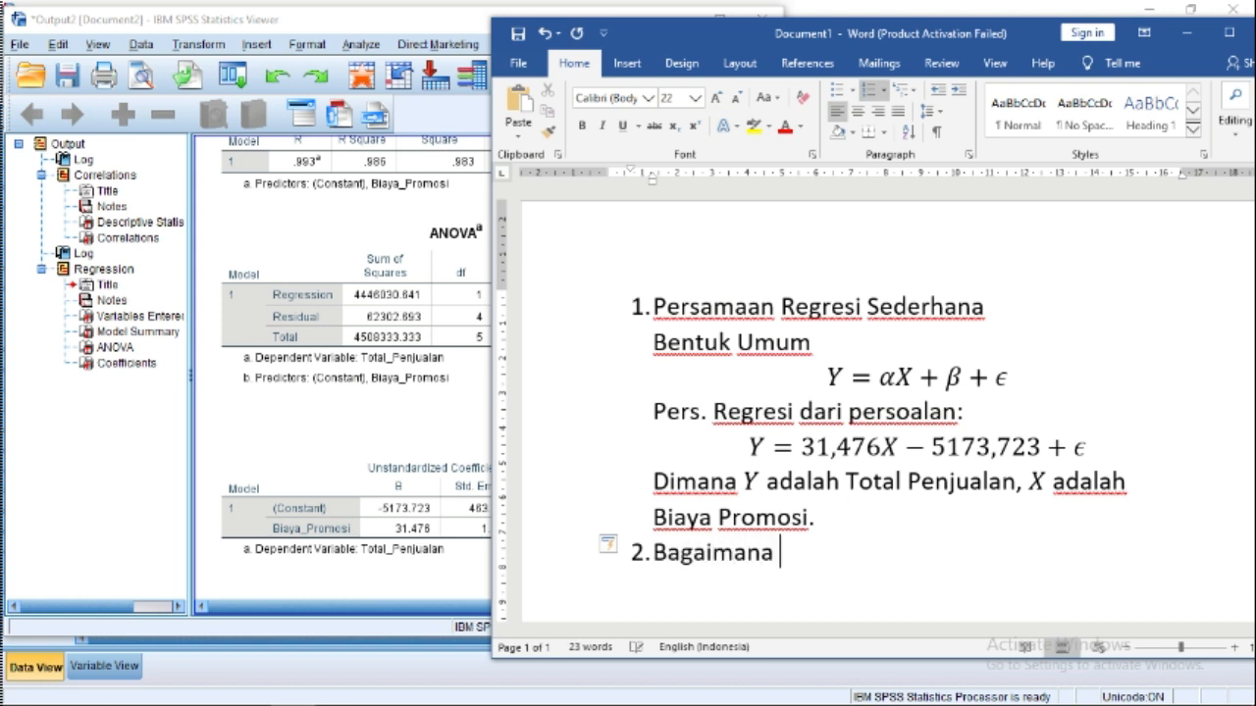
{"action": "type", "text": "hubung"}
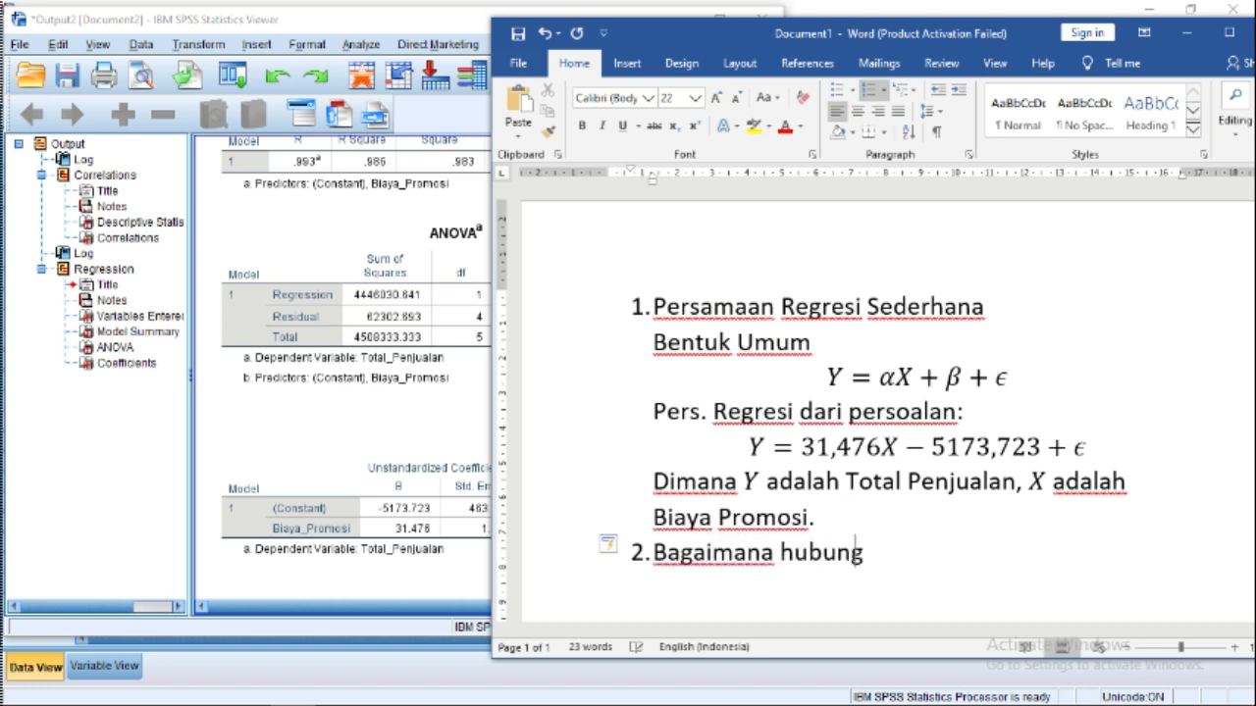
{"action": "type", "text": "an antara b"}
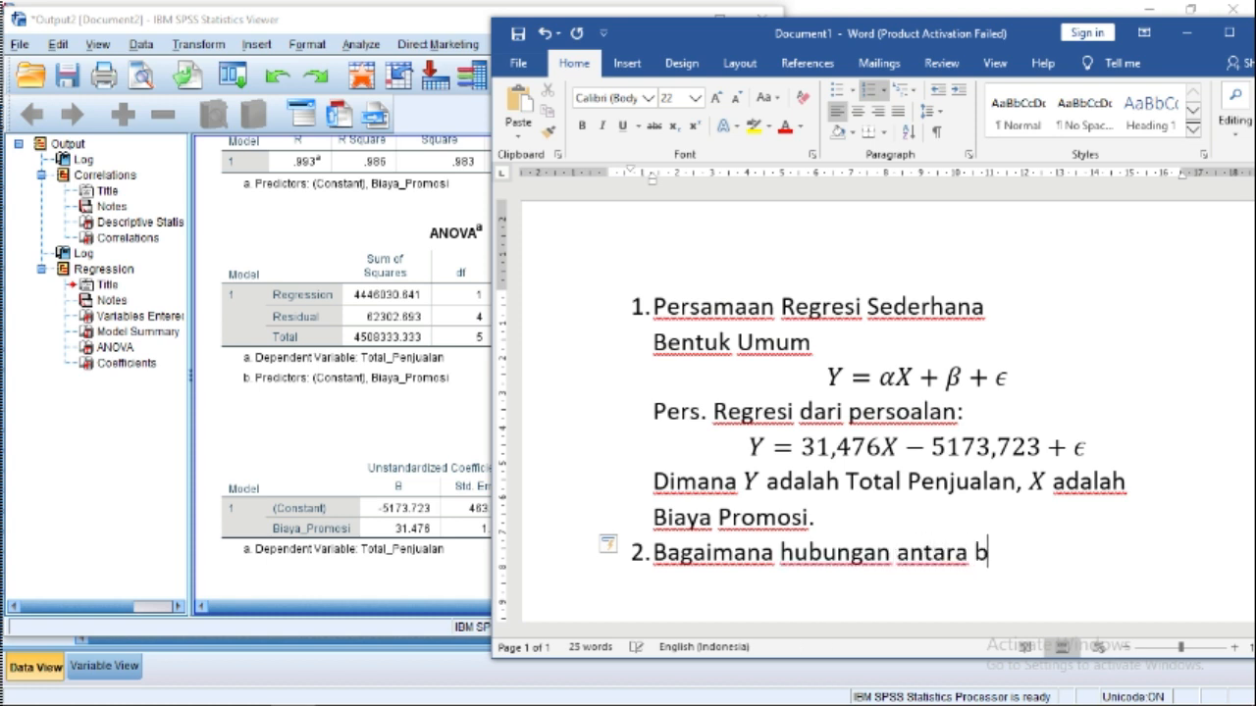
{"action": "type", "text": "iaya promosi"}
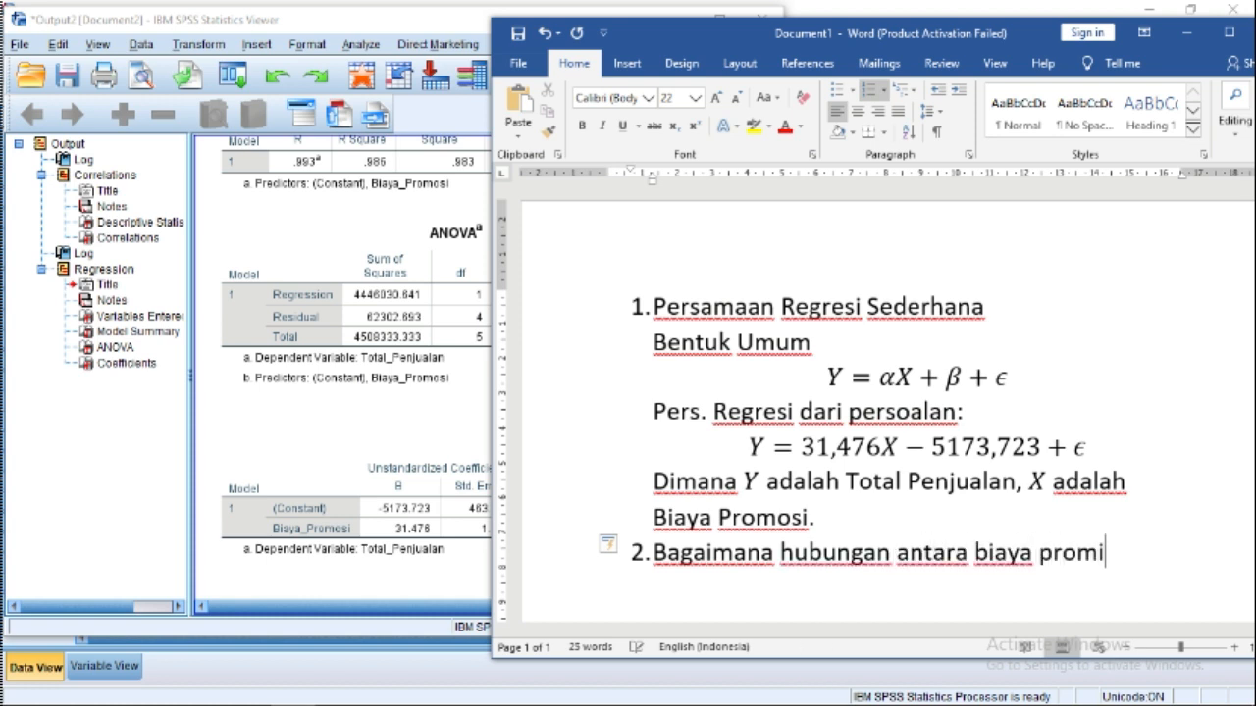
{"action": "key", "text": "BackSpace"}
{"action": "type", "text": "osi d"}
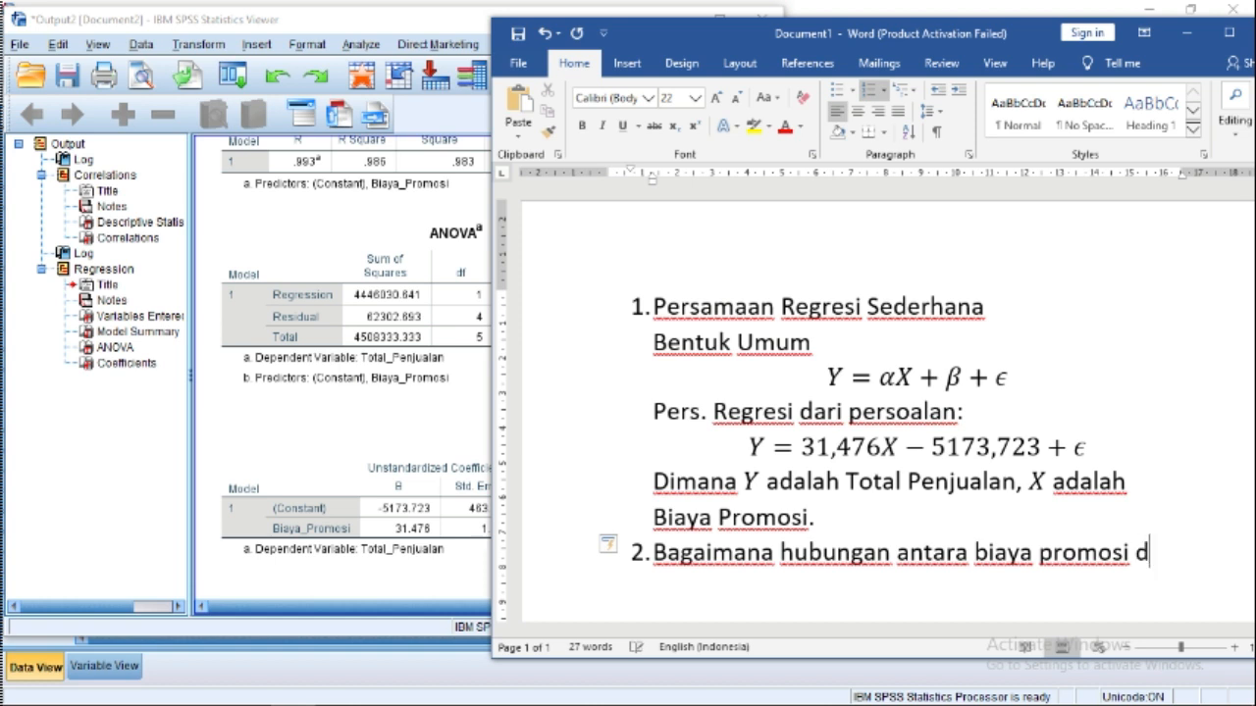
{"action": "type", "text": "engan total"}
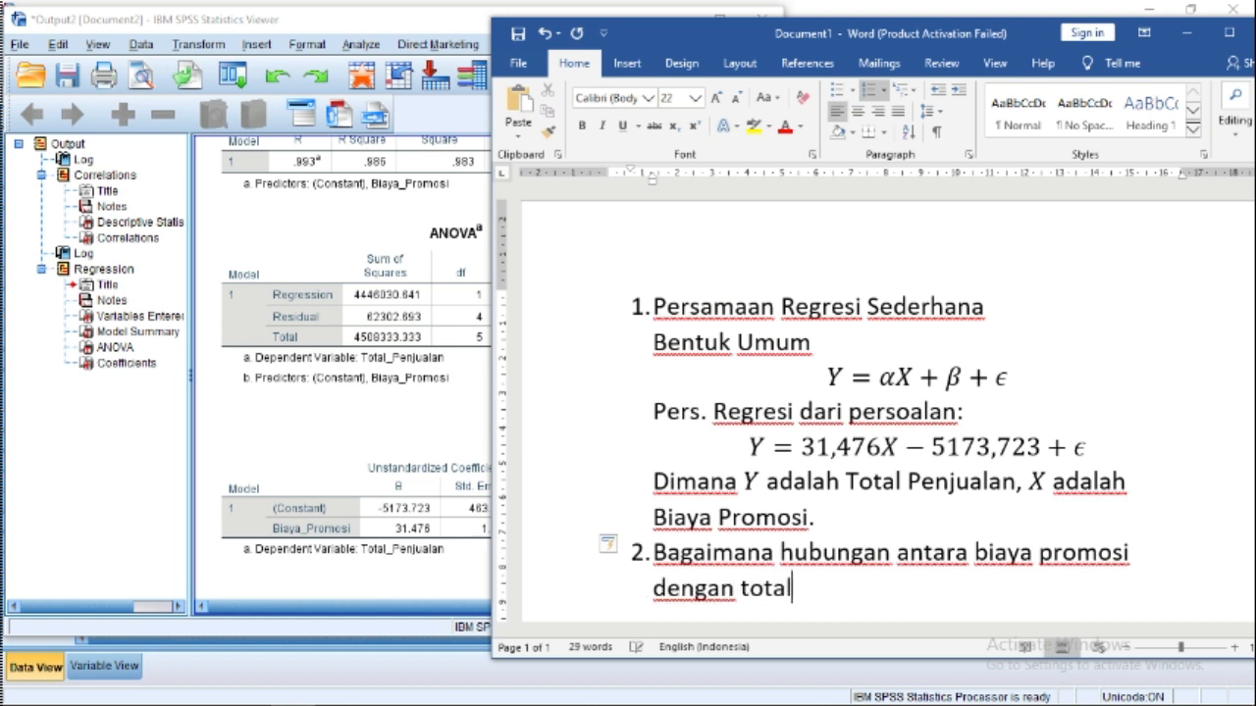
{"action": "type", "text": " penjualan."}
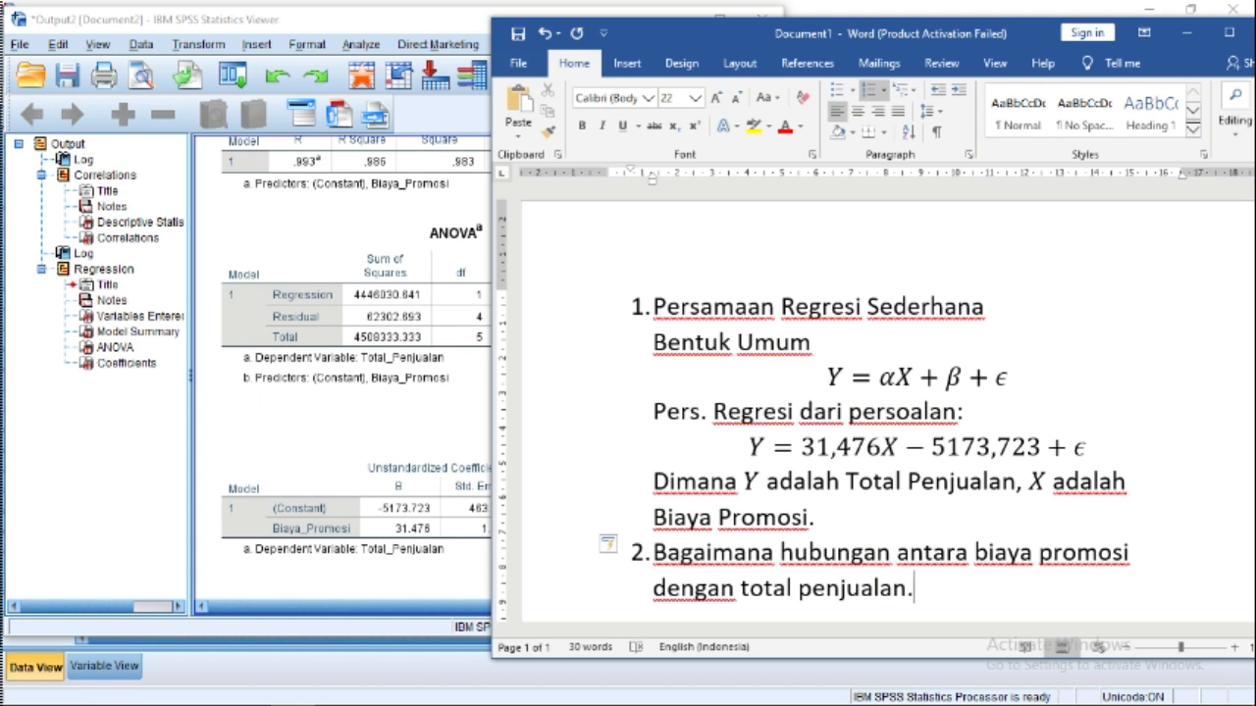
Step: Colour the word "hubungan" in item 2 red
{"action": "left_click", "coordinate": [796, 552]}
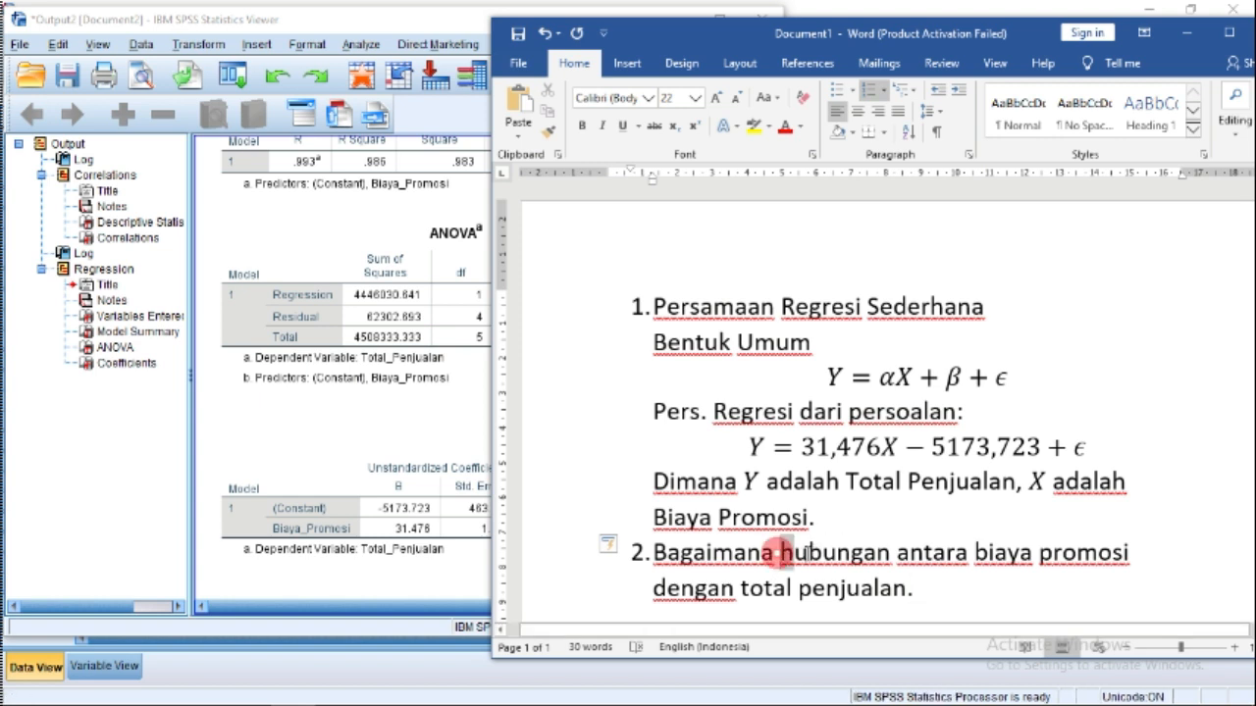
{"action": "left_click_drag", "start_coordinate": [804, 553], "coordinate": [889, 552]}
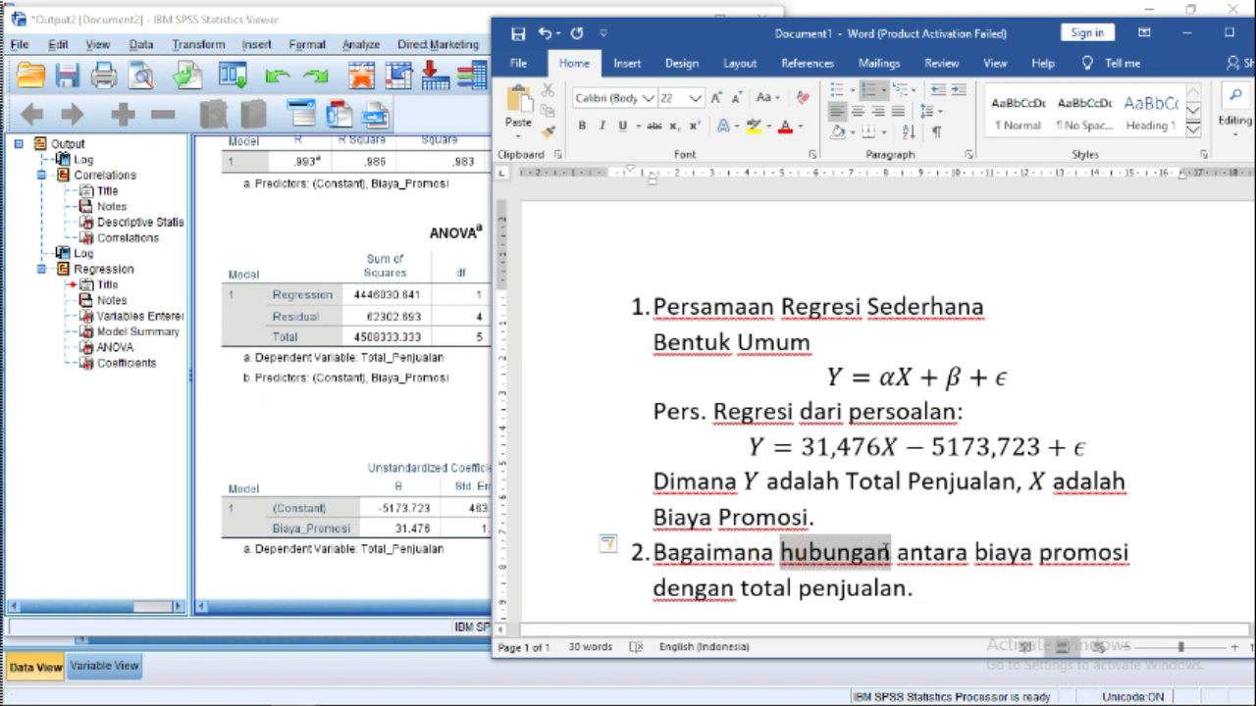
{"action": "left_click", "coordinate": [789, 128]}
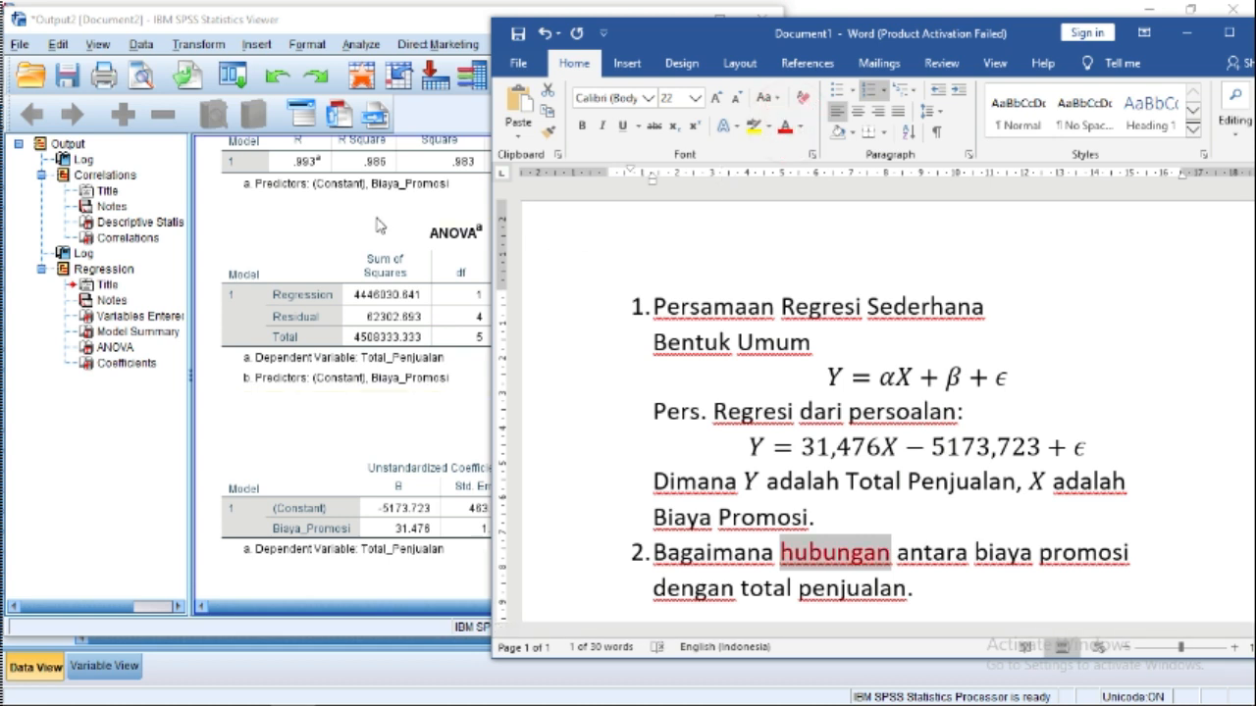
{"action": "left_click", "coordinate": [959, 598]}
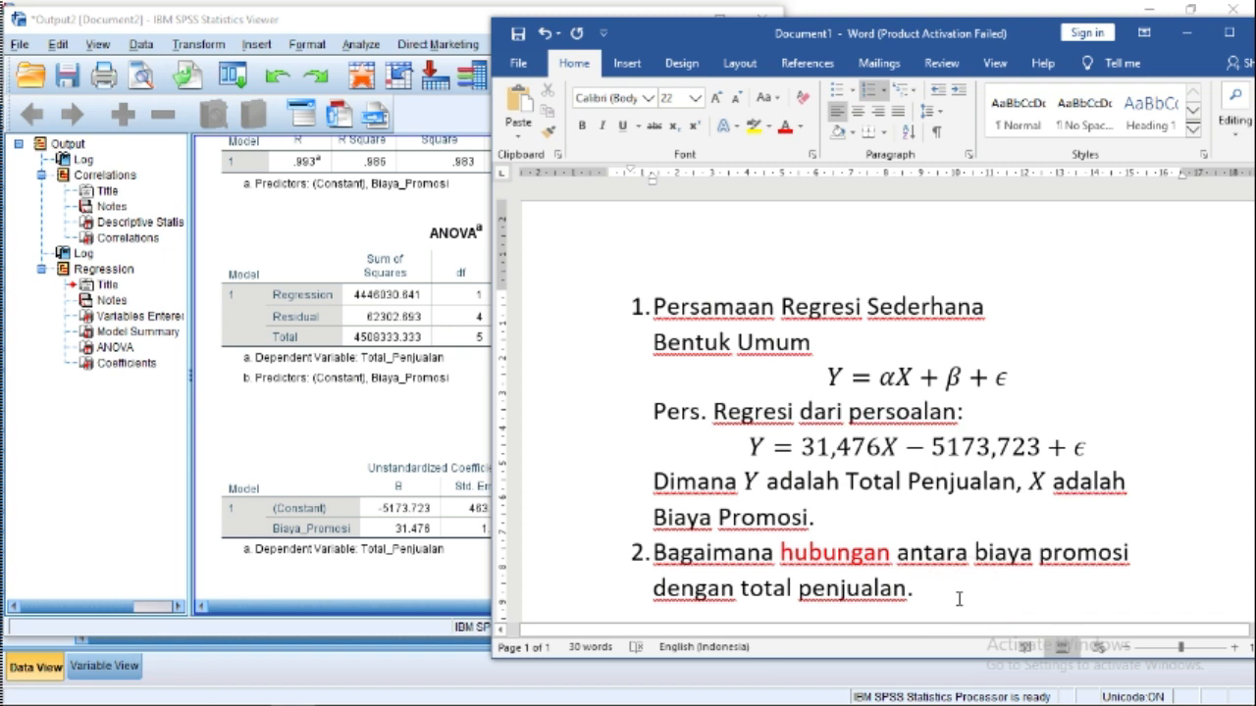
Step: Switch to the SPSS output and examine the Pearson Correlation between Biaya_Promosi and Total_Penjualan in the Correlations table
{"action": "left_click", "coordinate": [420, 30]}
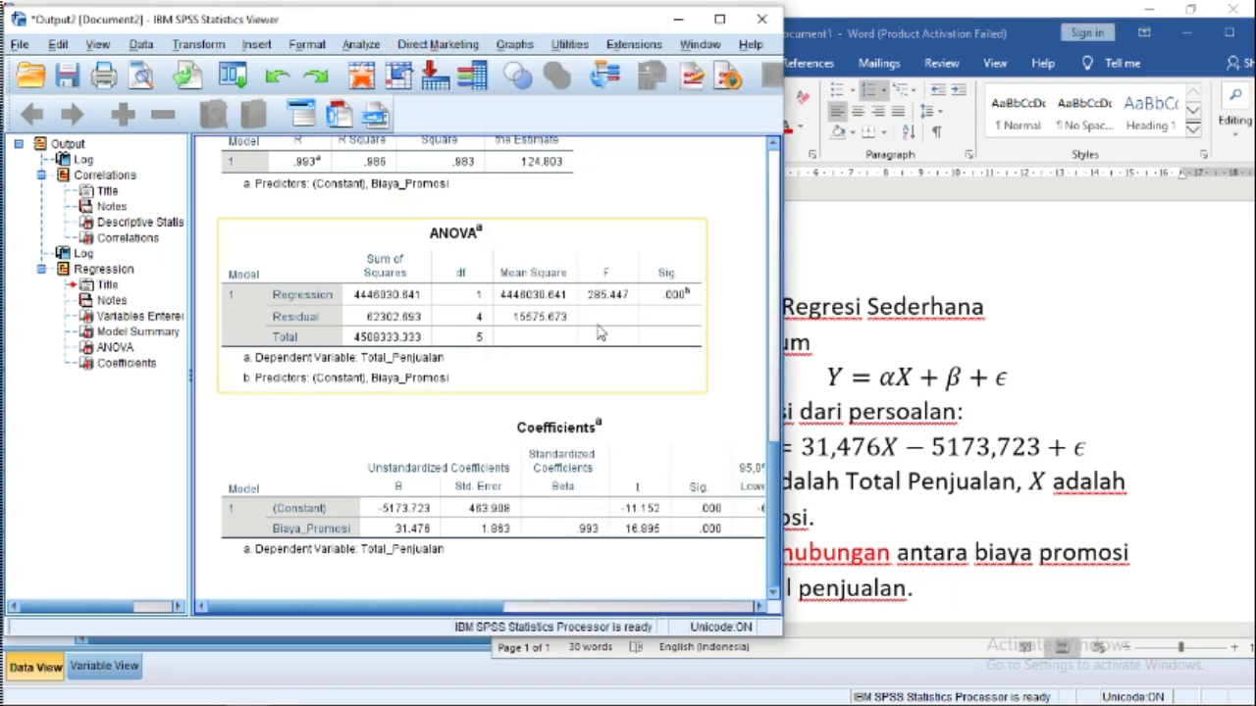
{"action": "scroll", "coordinate": [684, 482], "scroll_direction": "up", "scroll_amount": 5}
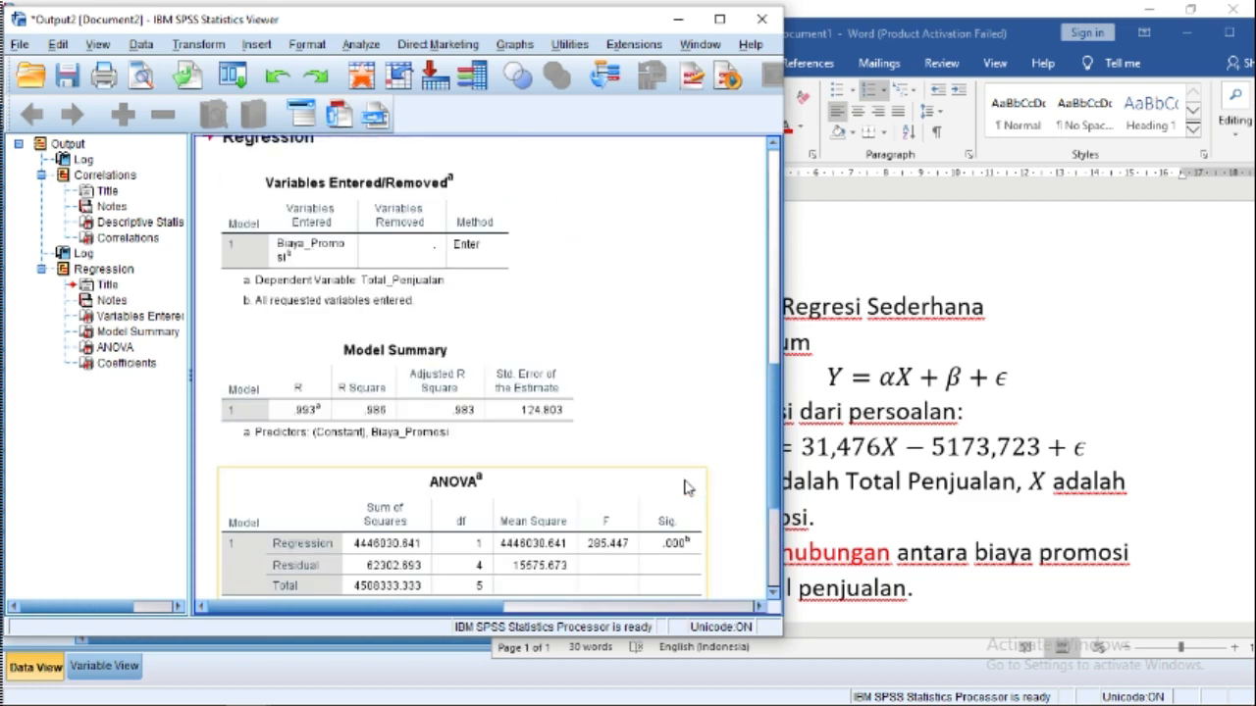
{"action": "scroll", "coordinate": [684, 482], "scroll_direction": "up", "scroll_amount": 10}
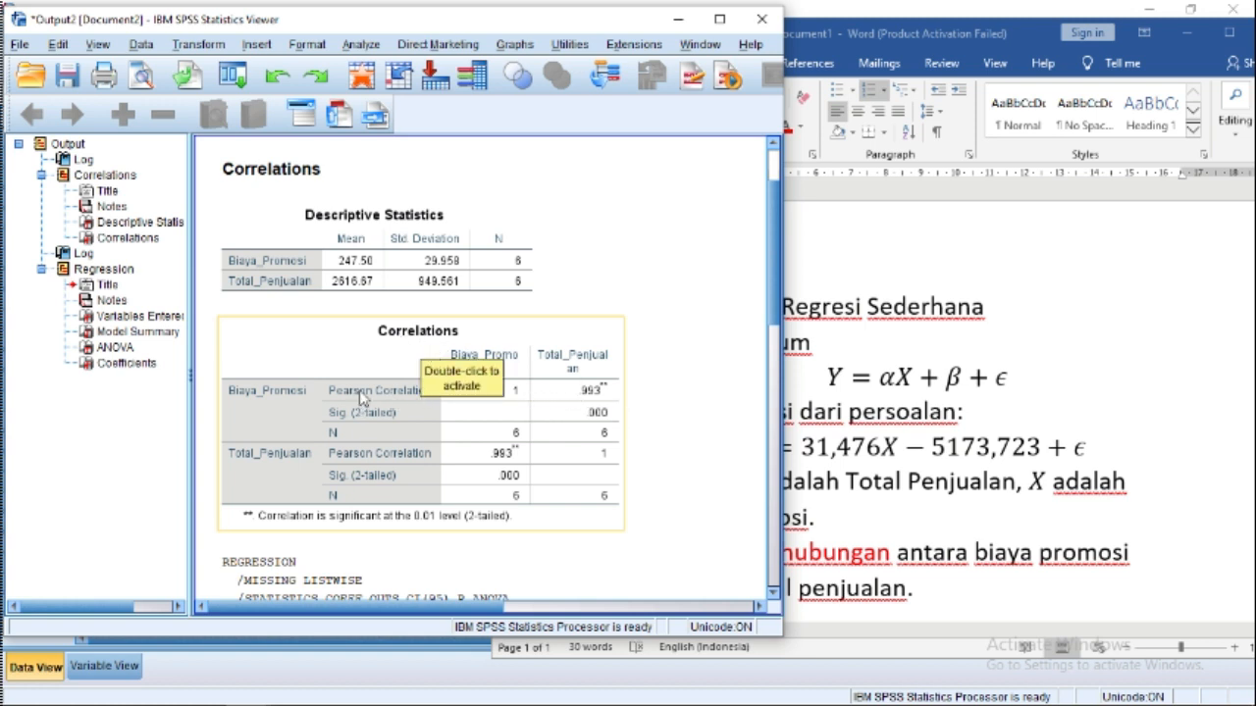
{"action": "left_click", "coordinate": [589, 390]}
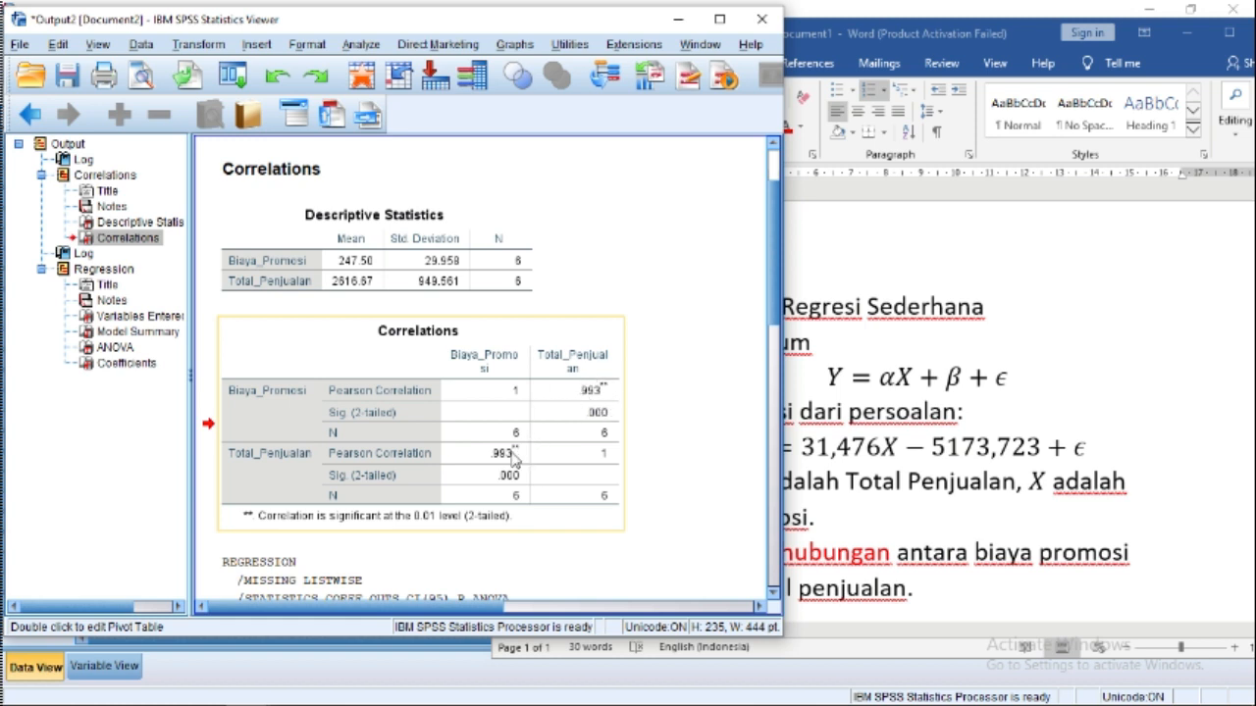
Step: Switch to Word and add the equation r_XY = 0,993, with XY as subscript, on a new line below item 2
{"action": "left_click", "coordinate": [1054, 590]}
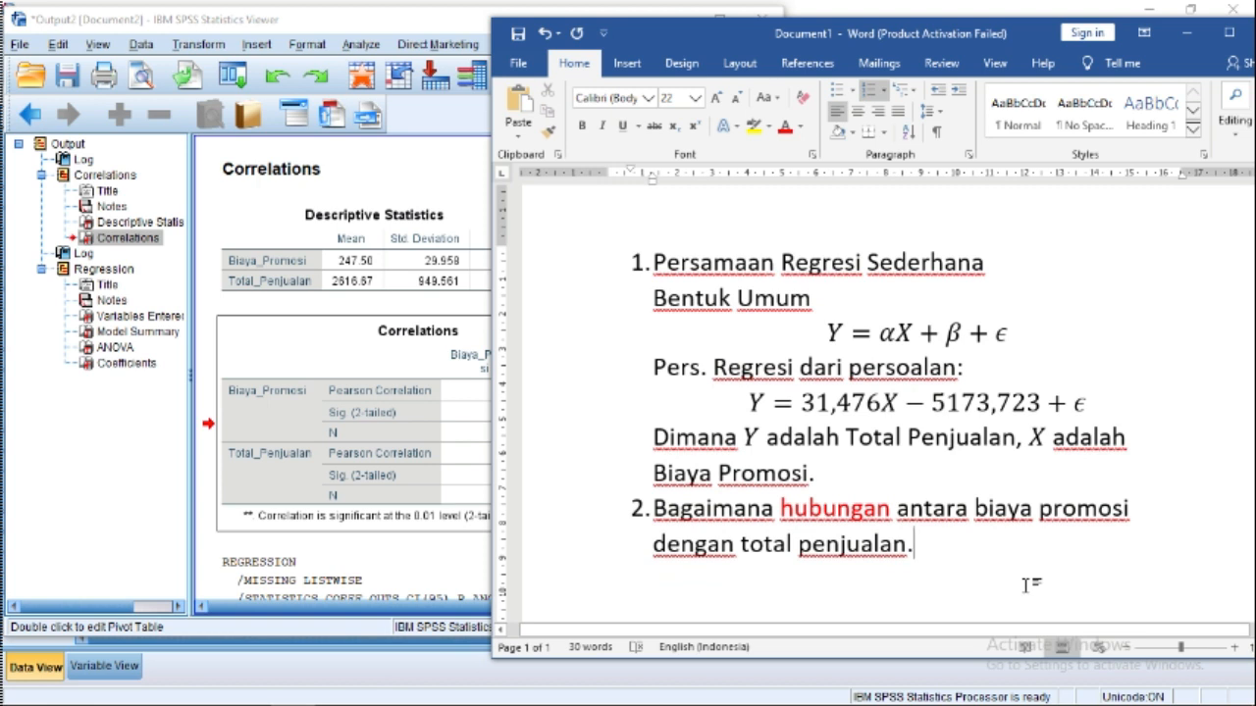
{"action": "key", "text": "Return"}
{"action": "key", "text": "BackSpace"}
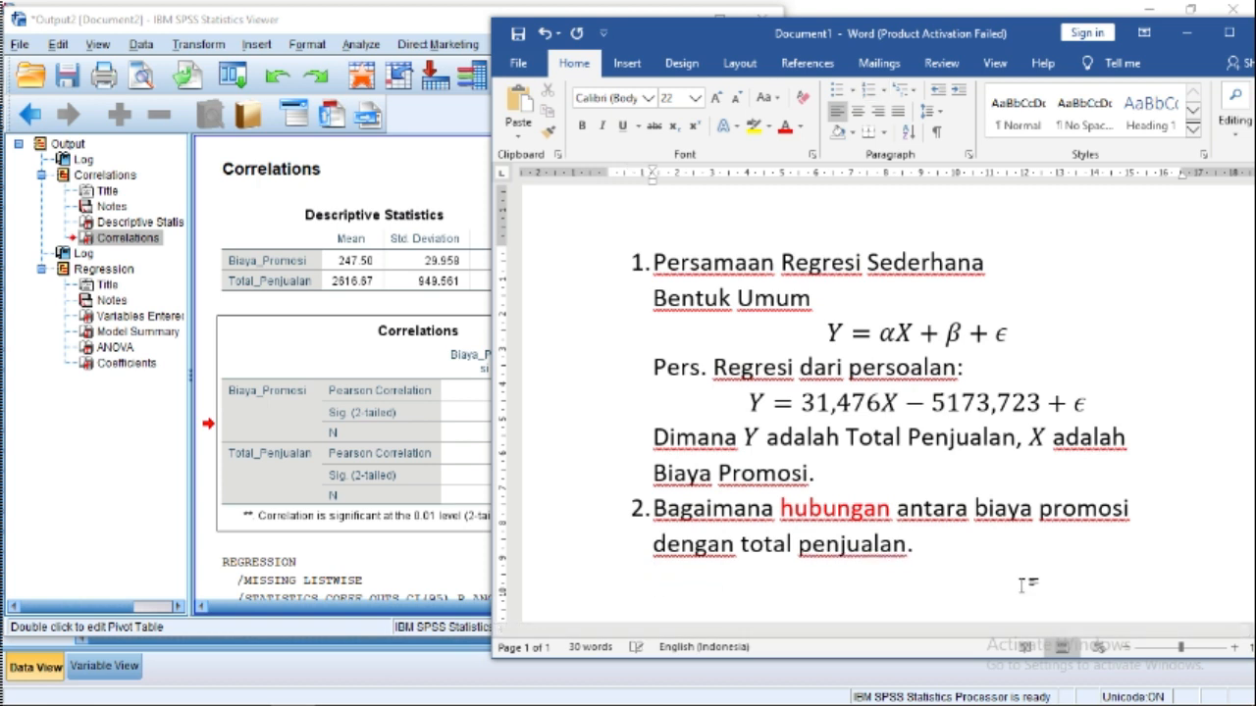
{"action": "key", "text": "alt+equal"}
{"action": "type", "text": "r"}
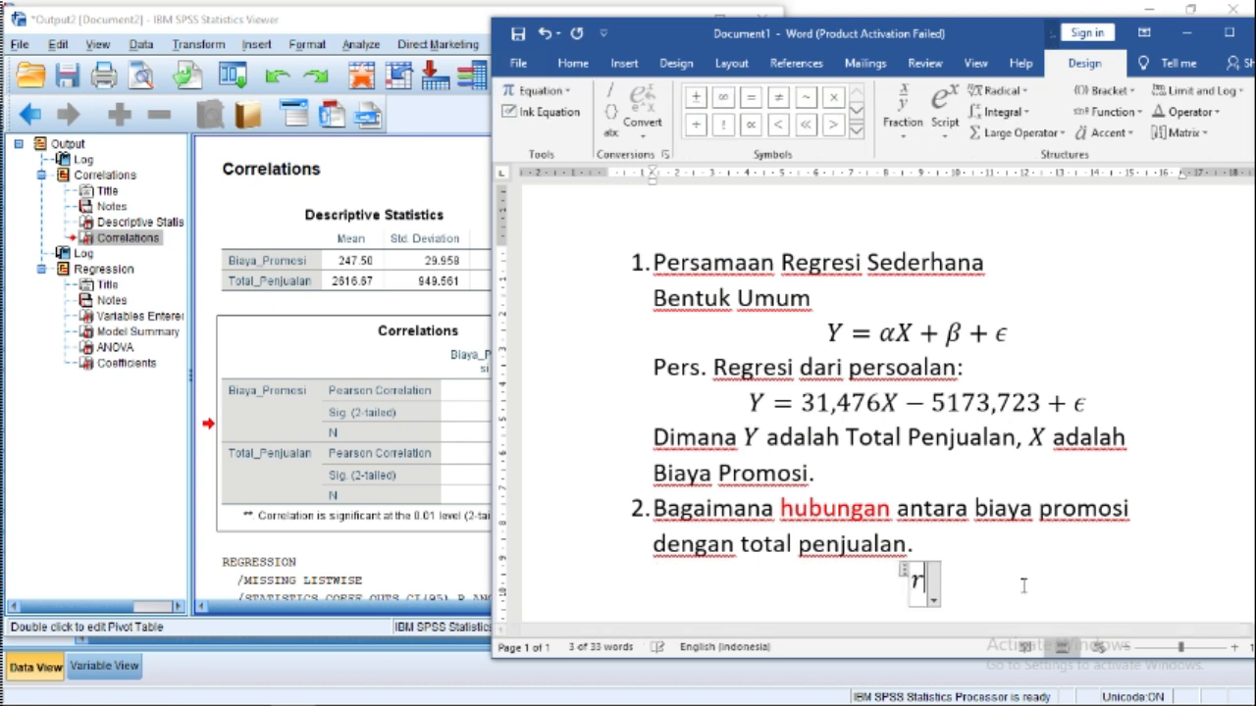
{"action": "type", "text": "_Xy"}
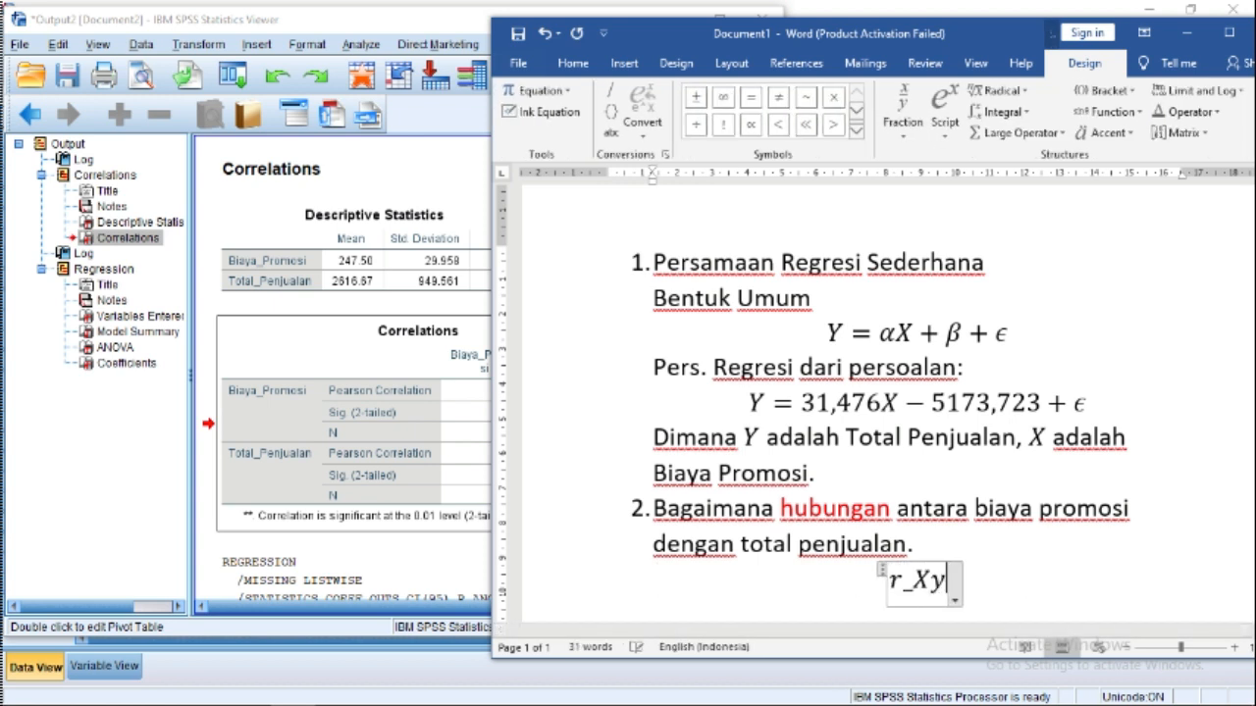
{"action": "key", "text": "BackSpace"}
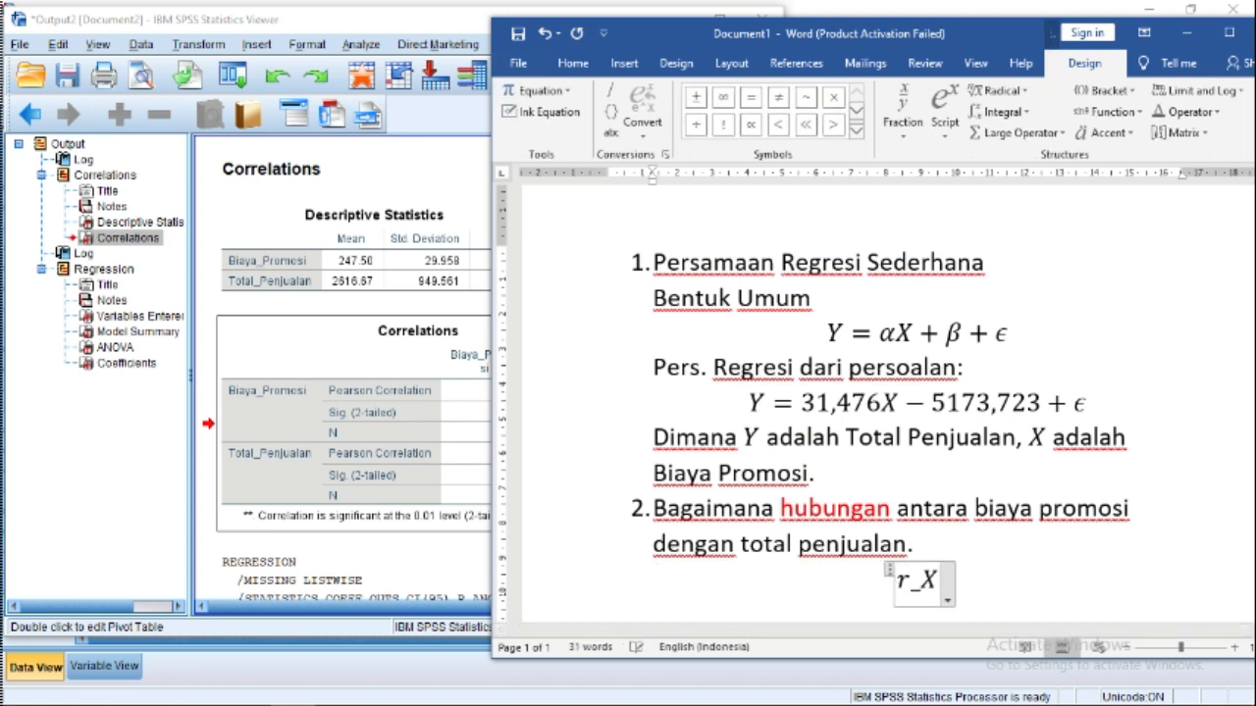
{"action": "type", "text": "Y"}
{"action": "key", "text": "space"}
{"action": "type", "text": "= "}
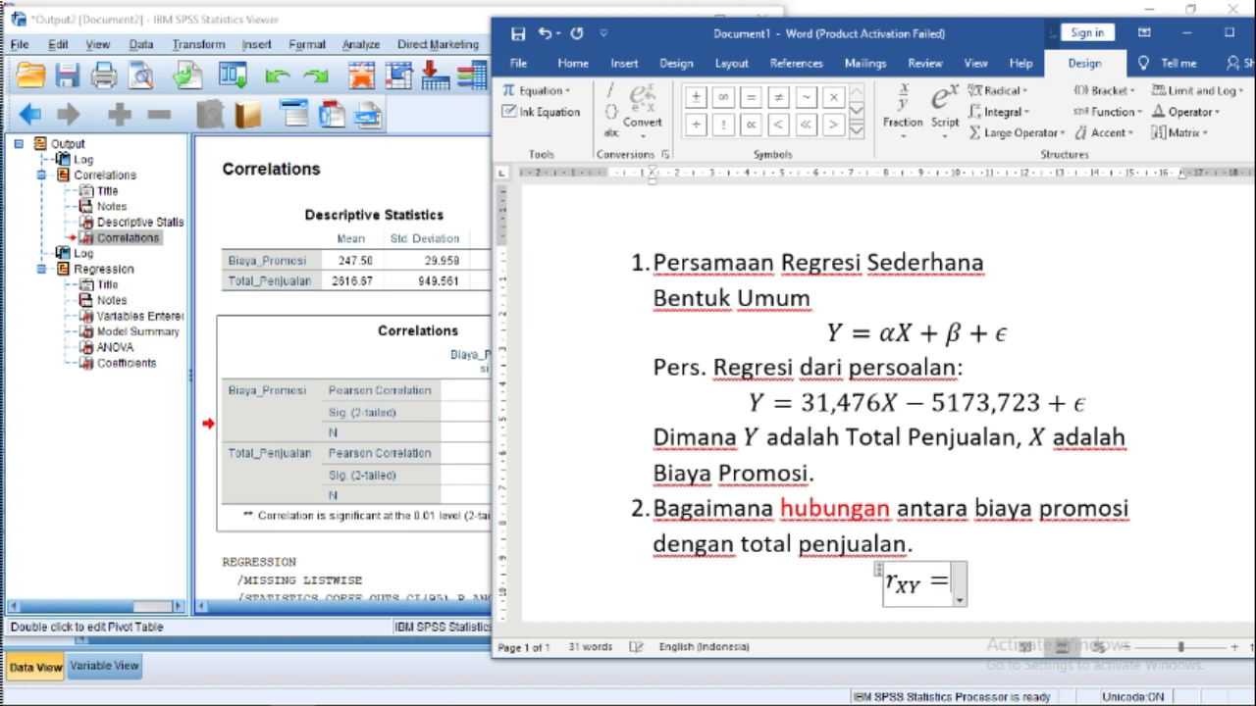
{"action": "type", "text": "0,"}
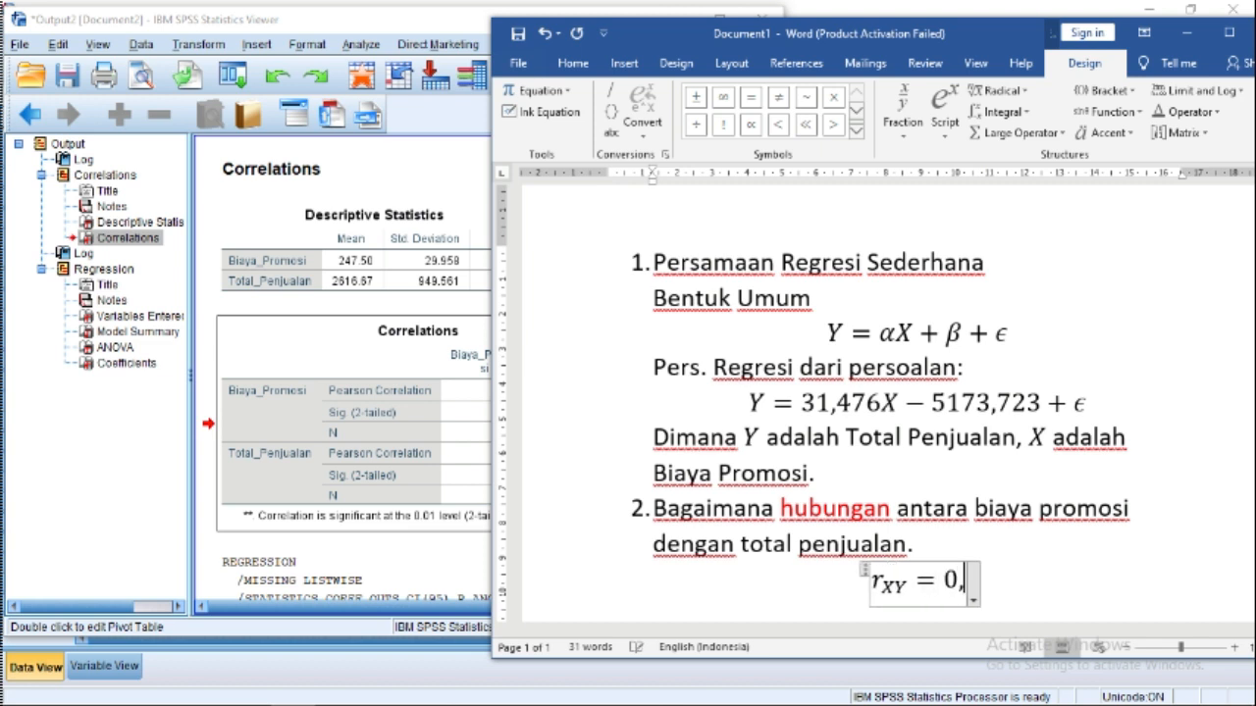
{"action": "type", "text": "993"}
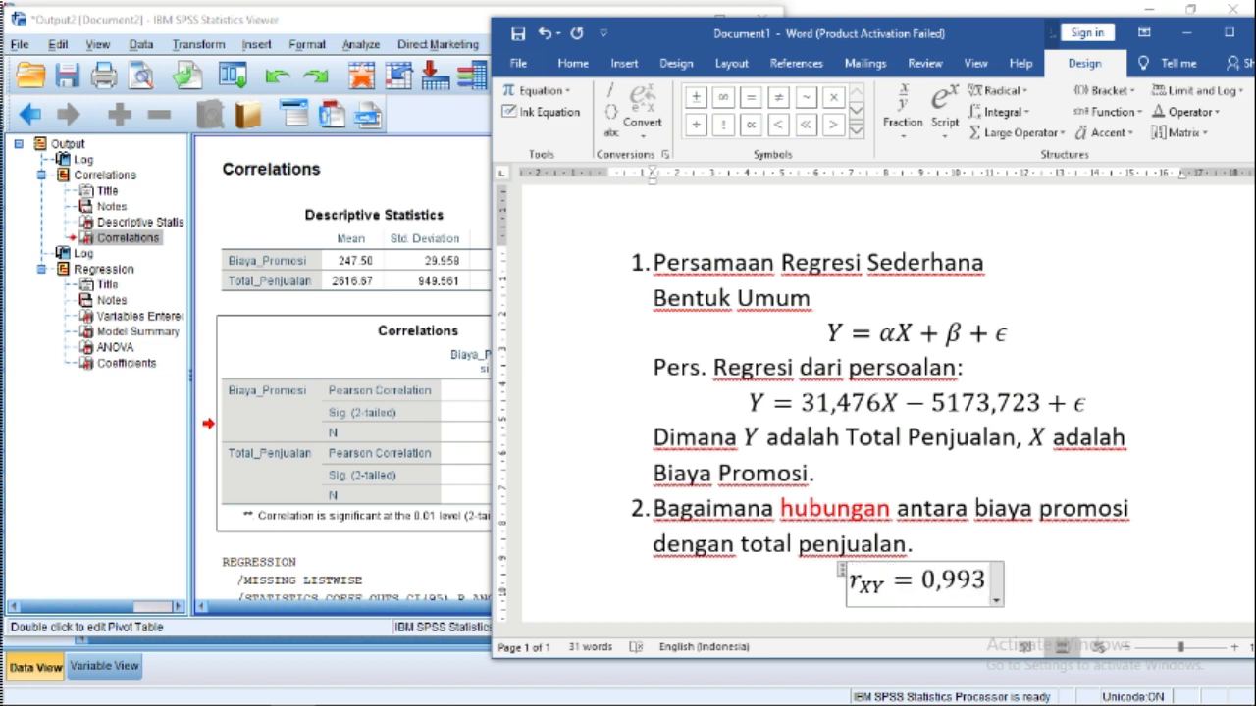
{"action": "key", "text": "Right"}
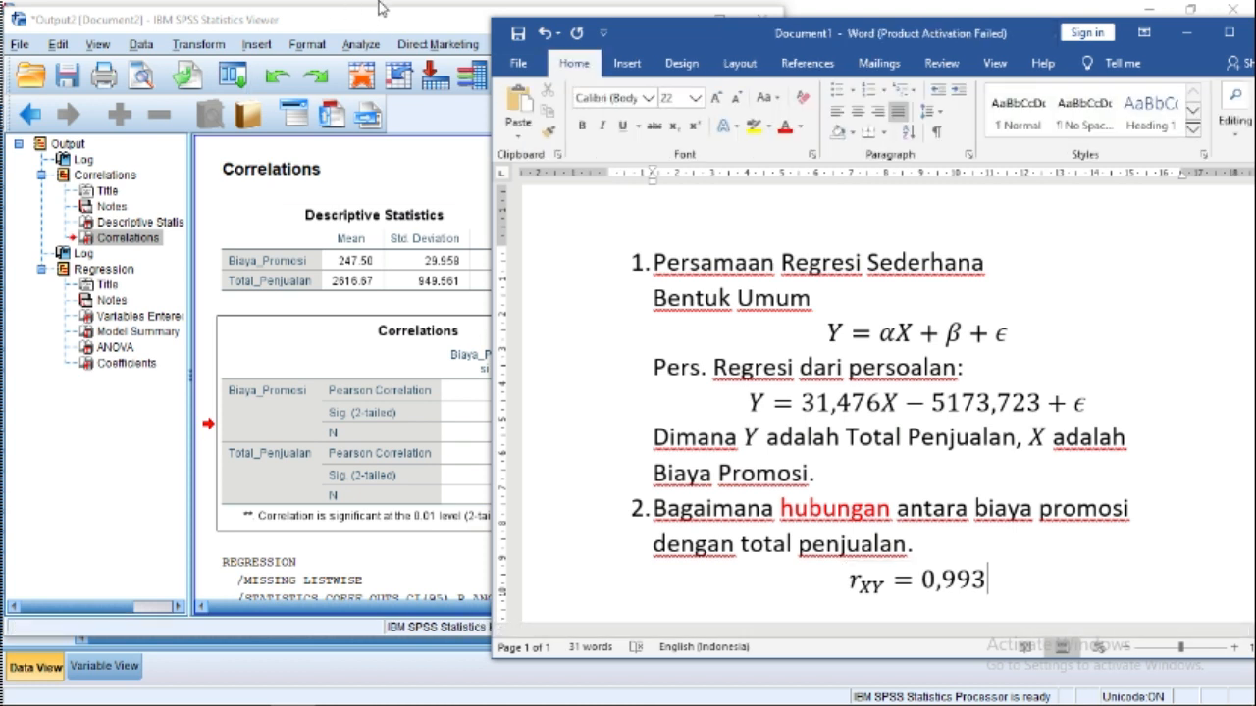
Step: Compare the R value in the SPSS Model Summary table with the r_XY value written in the Word document
{"action": "left_click", "coordinate": [427, 26]}
{"action": "left_click", "coordinate": [382, 433]}
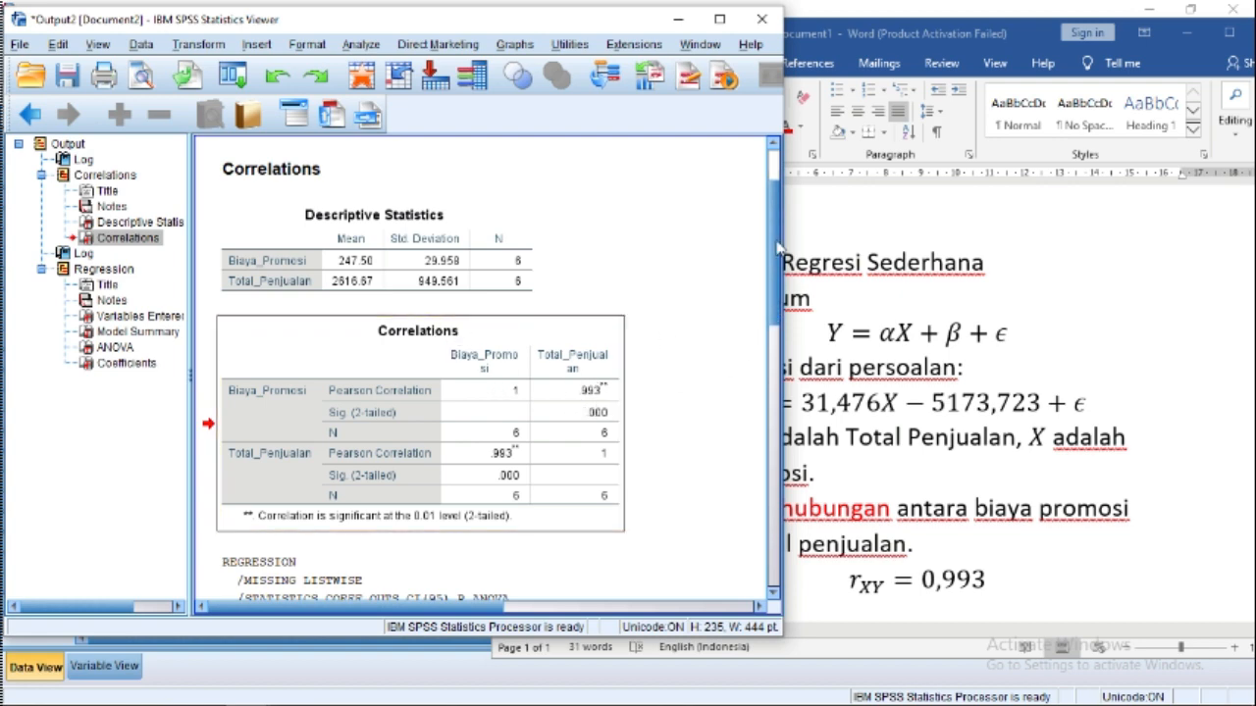
{"action": "left_click_drag", "start_coordinate": [774, 248], "coordinate": [784, 403]}
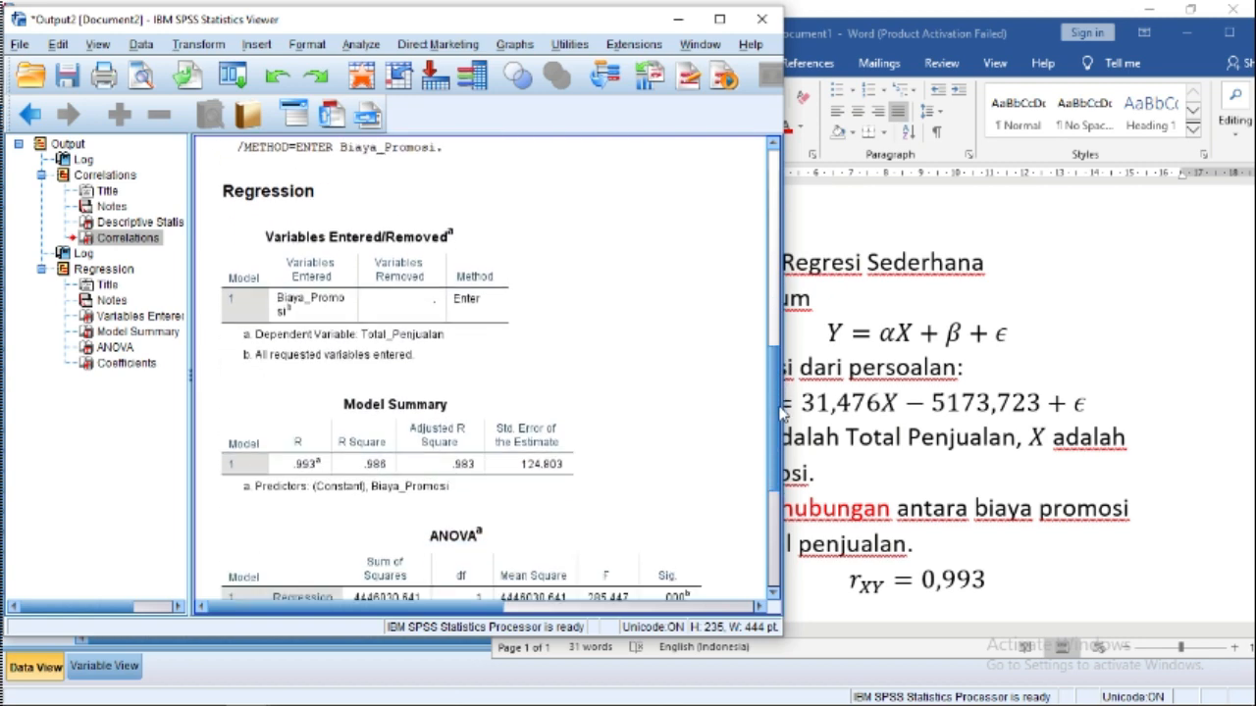
{"action": "left_click", "coordinate": [391, 469]}
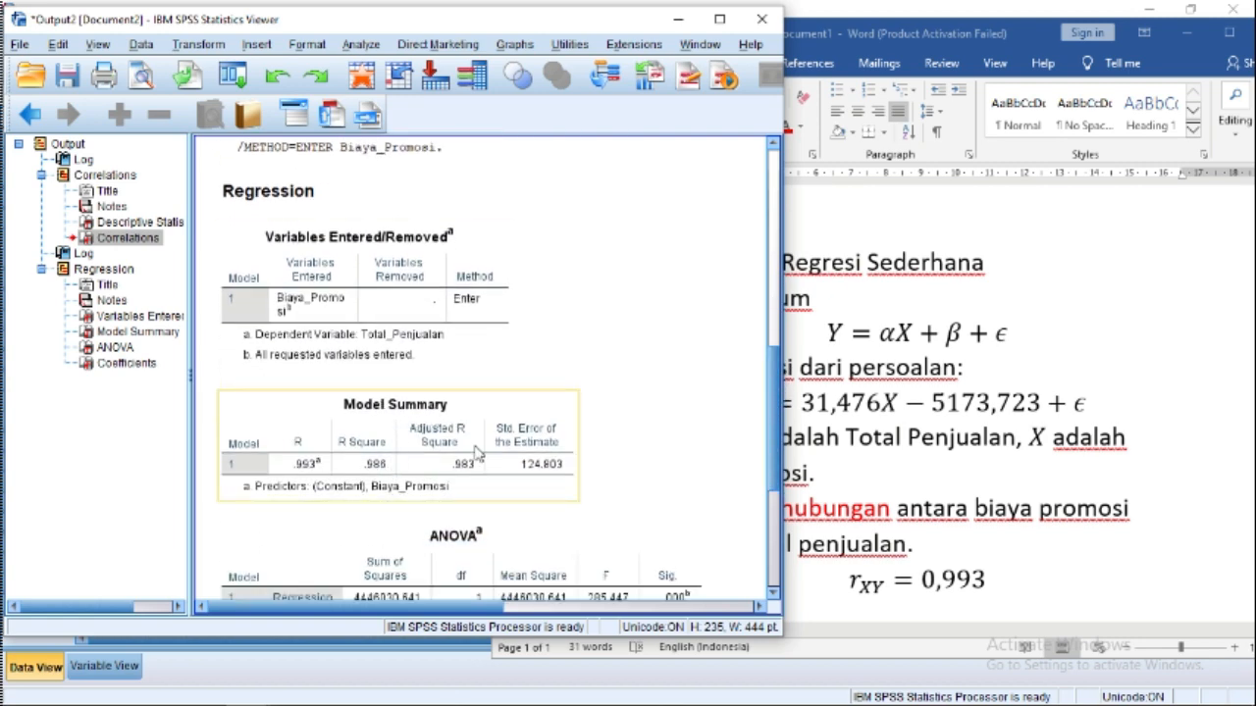
{"action": "left_click", "coordinate": [762, 500]}
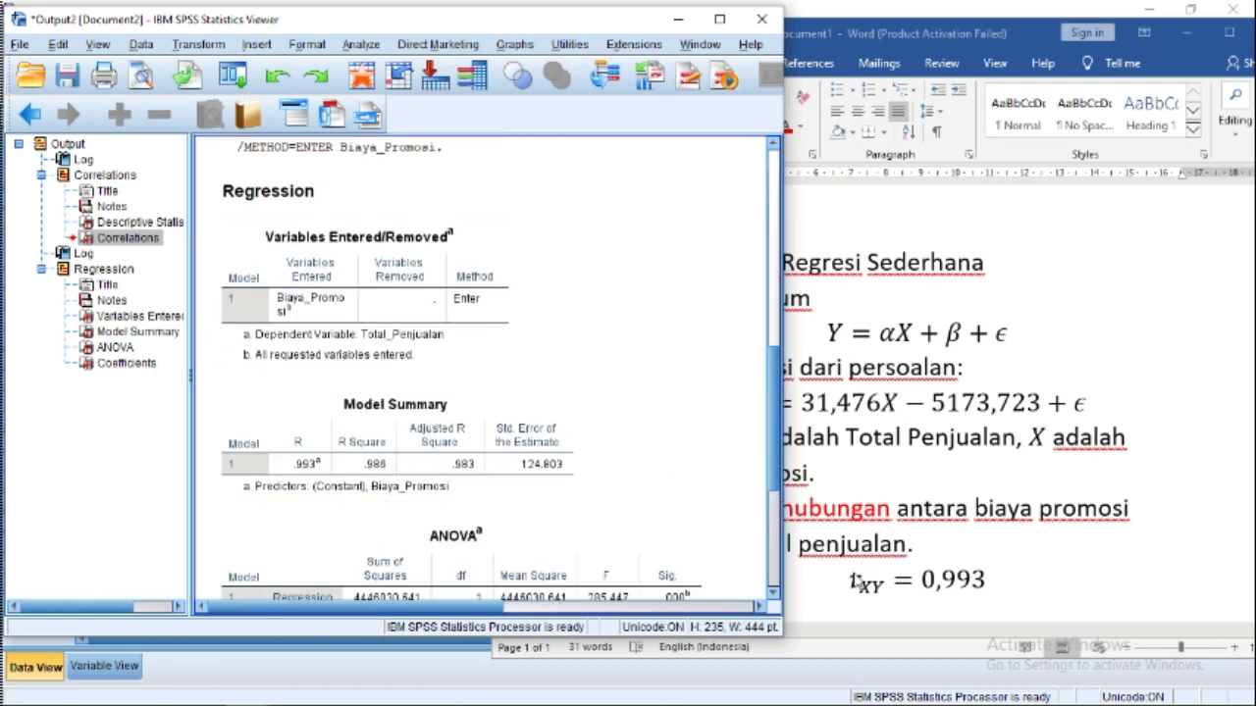
{"action": "left_click", "coordinate": [902, 586]}
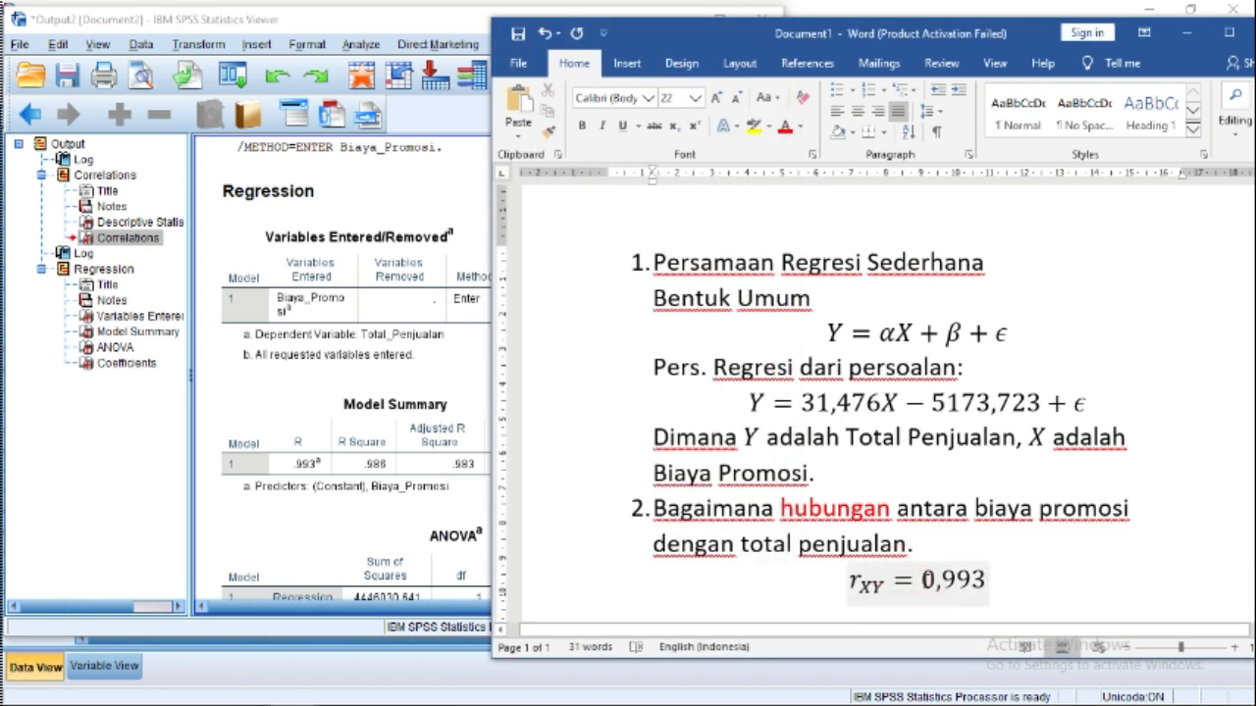
{"action": "left_click_drag", "start_coordinate": [923, 577], "coordinate": [987, 578]}
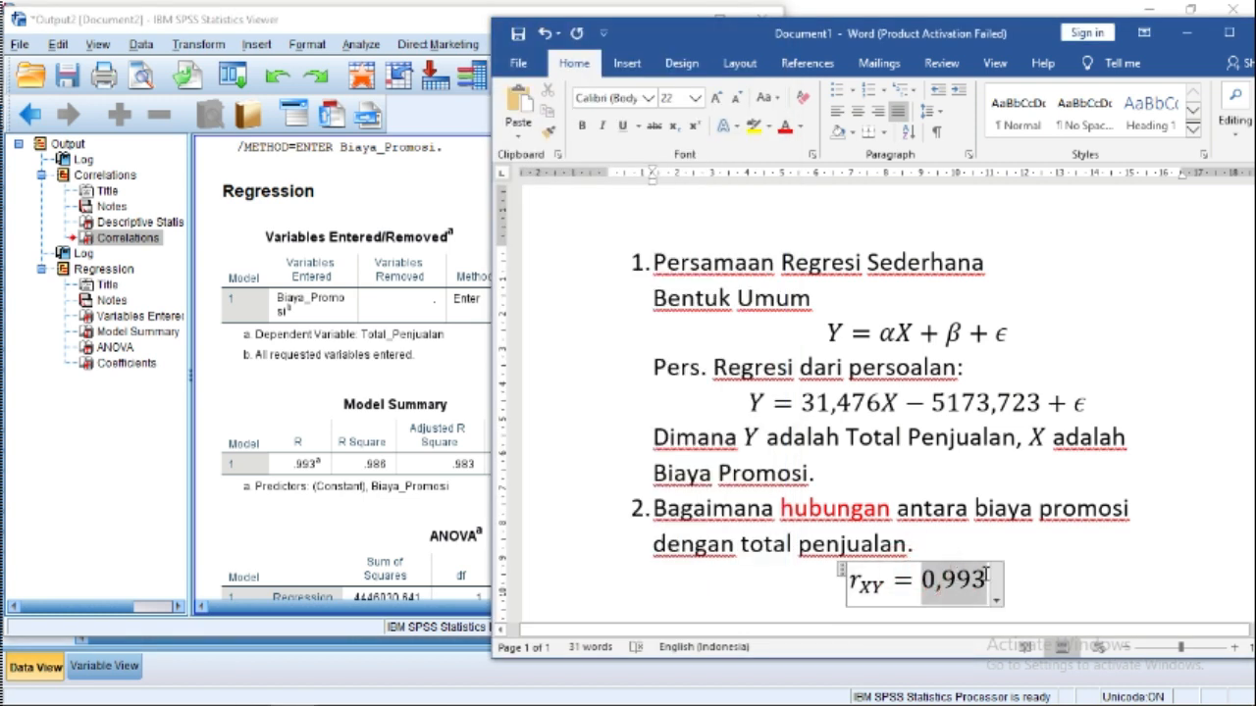
{"action": "left_click", "coordinate": [800, 542]}
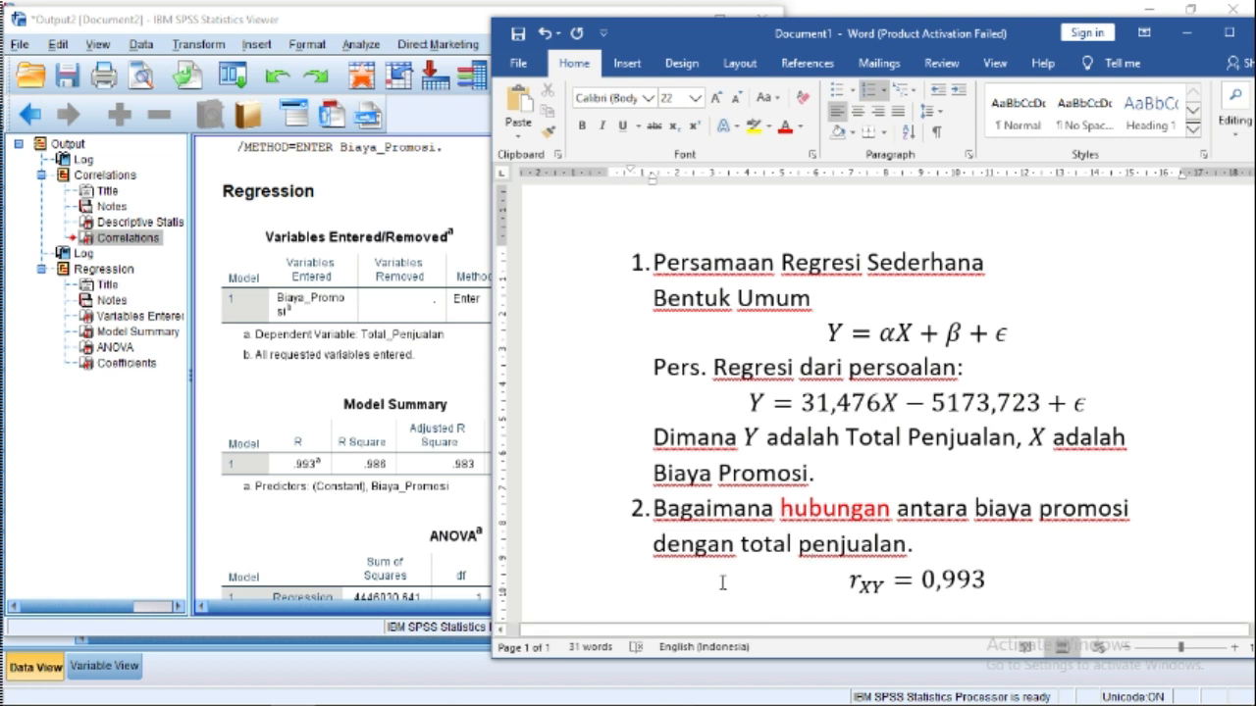
Step: Below the r_XY equation, add the sentence "Jika korelasi mendekati 1, artinya hubungannya searah dan kuat."
{"action": "scroll", "coordinate": [716, 574], "scroll_direction": "down", "scroll_amount": 1}
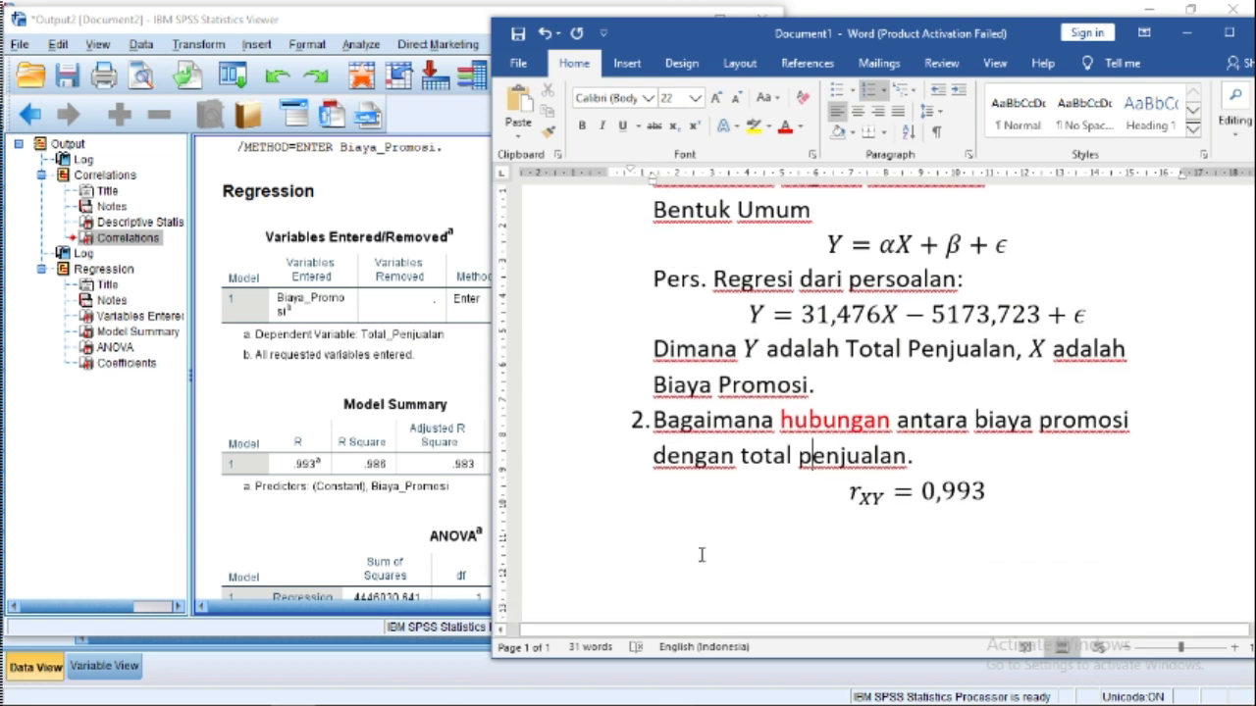
{"action": "left_click", "coordinate": [1050, 507]}
{"action": "key", "text": "Return"}
{"action": "type", "text": "Jika "}
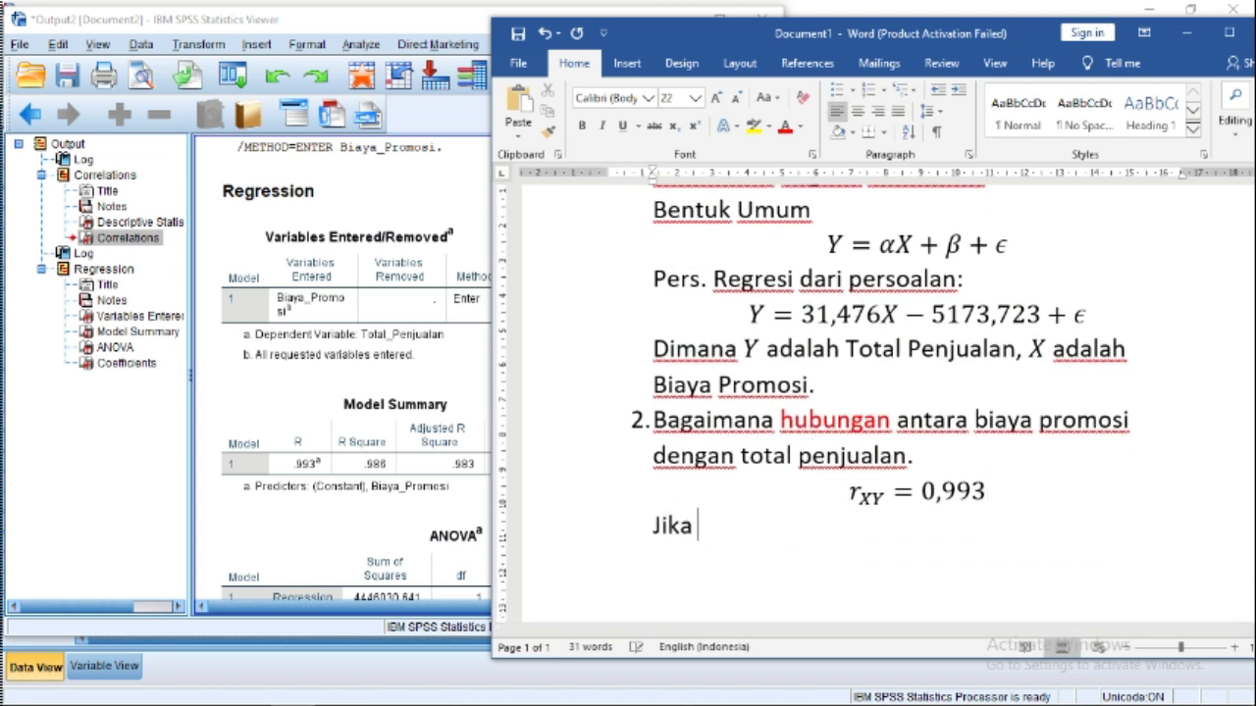
{"action": "type", "text": "korelasi "}
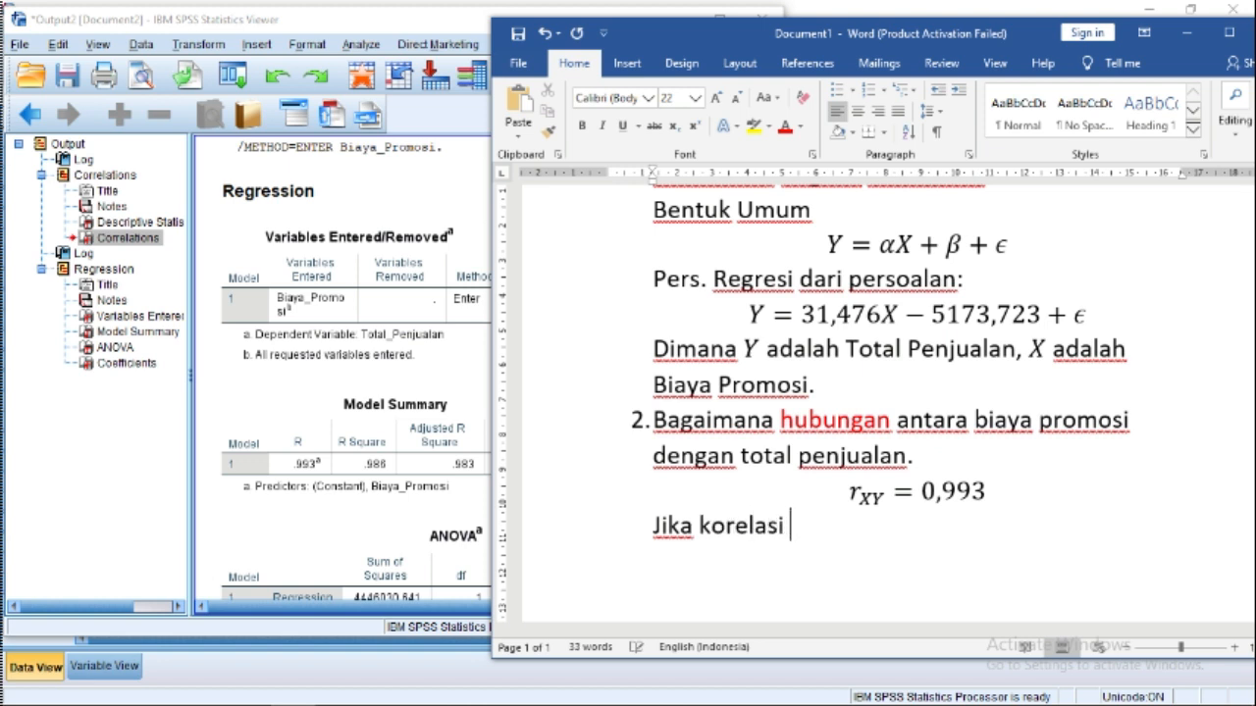
{"action": "type", "text": "mendekati 1"}
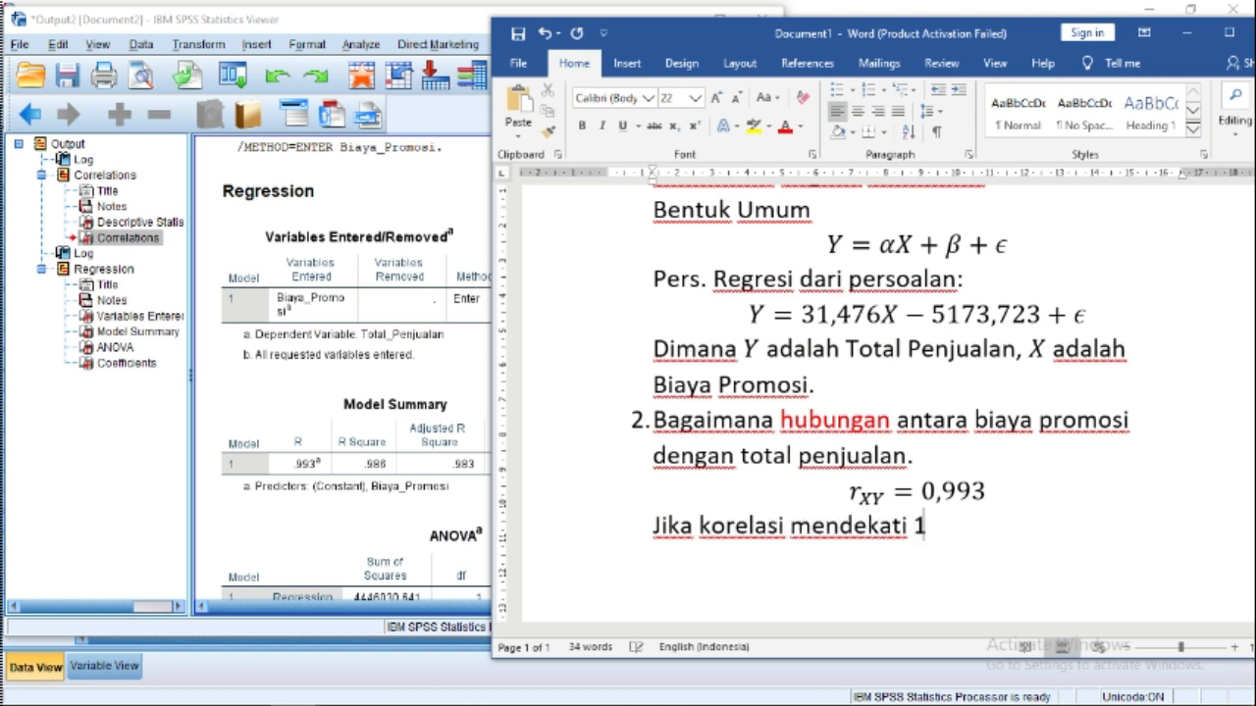
{"action": "type", "text": ", artinya k"}
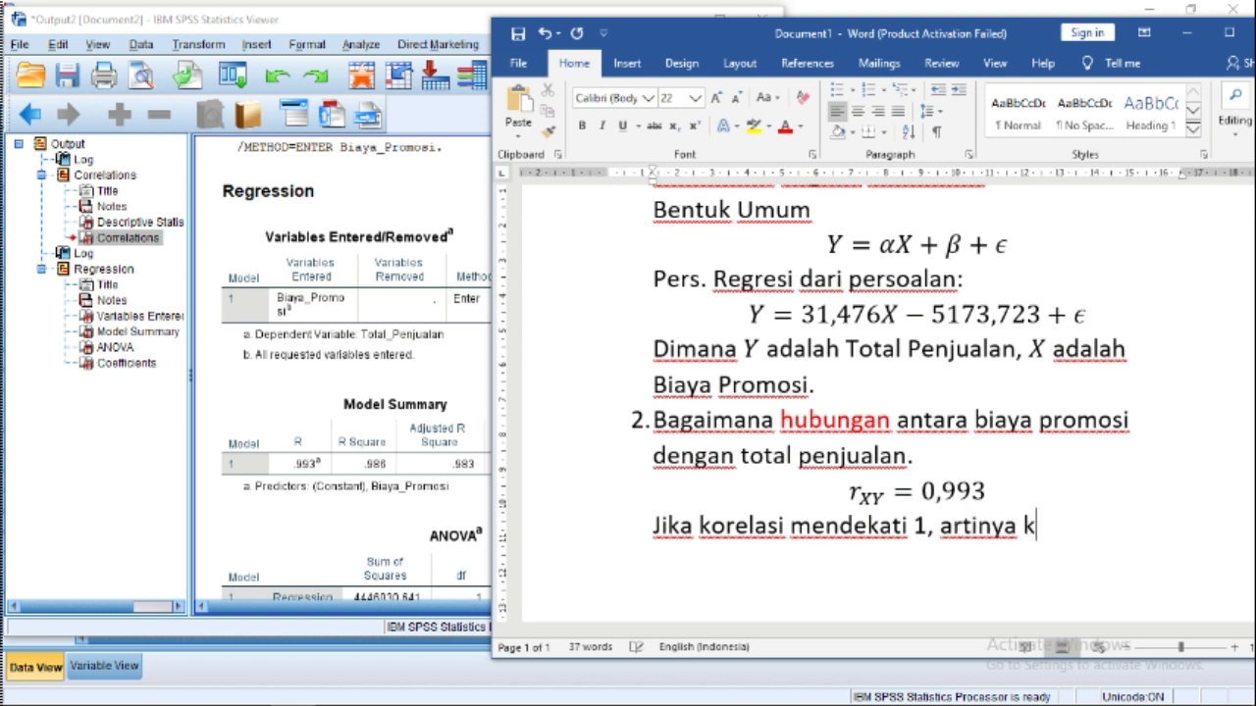
{"action": "key", "text": "BackSpace"}
{"action": "type", "text": "hubung"}
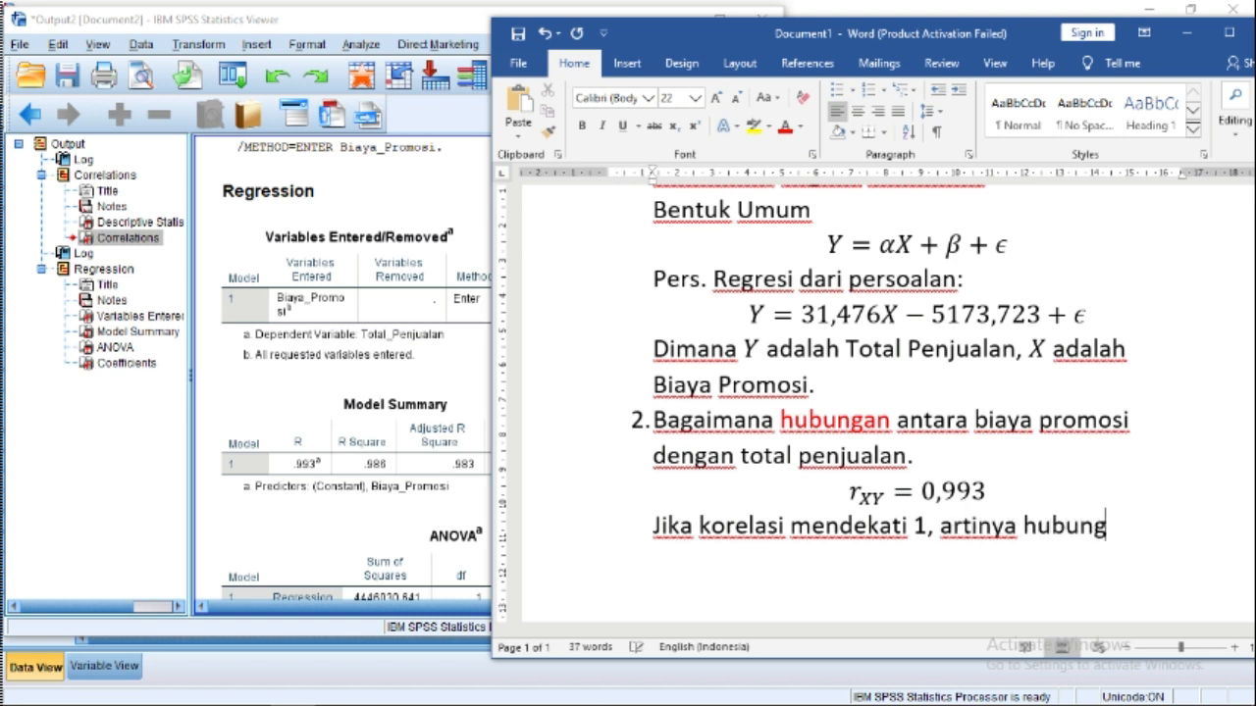
{"action": "type", "text": "annya searah"}
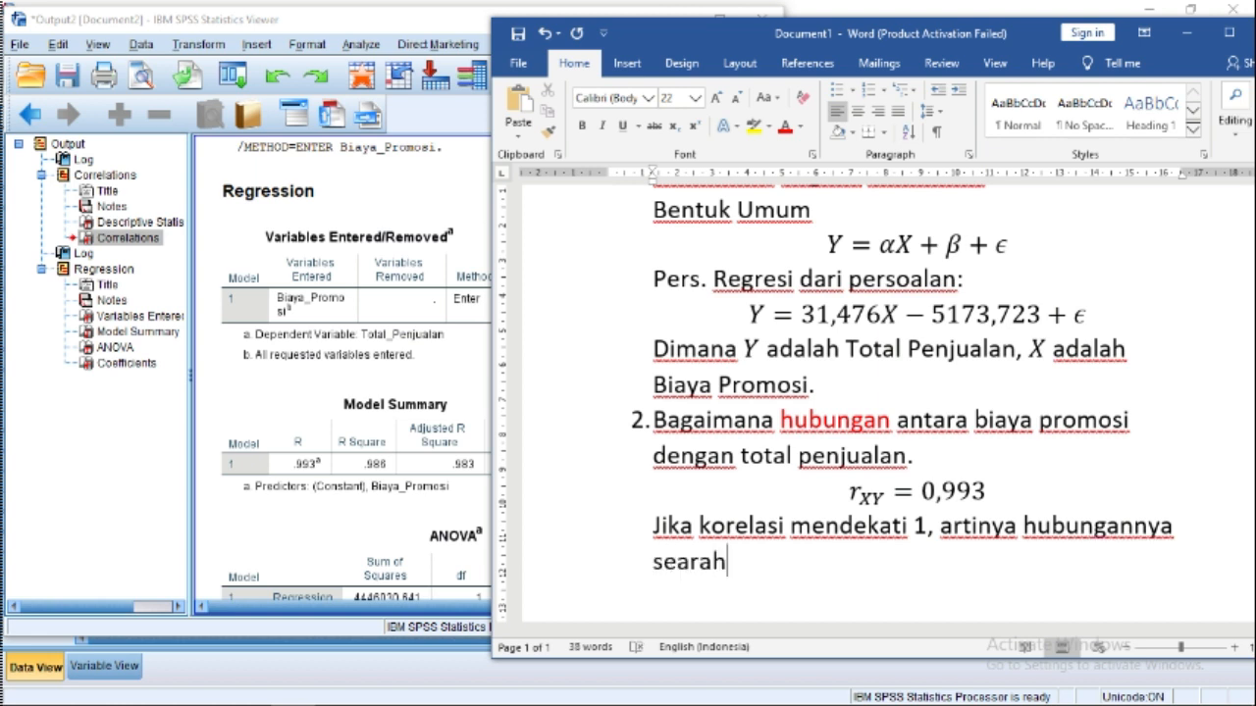
{"action": "type", "text": " dan kuat"}
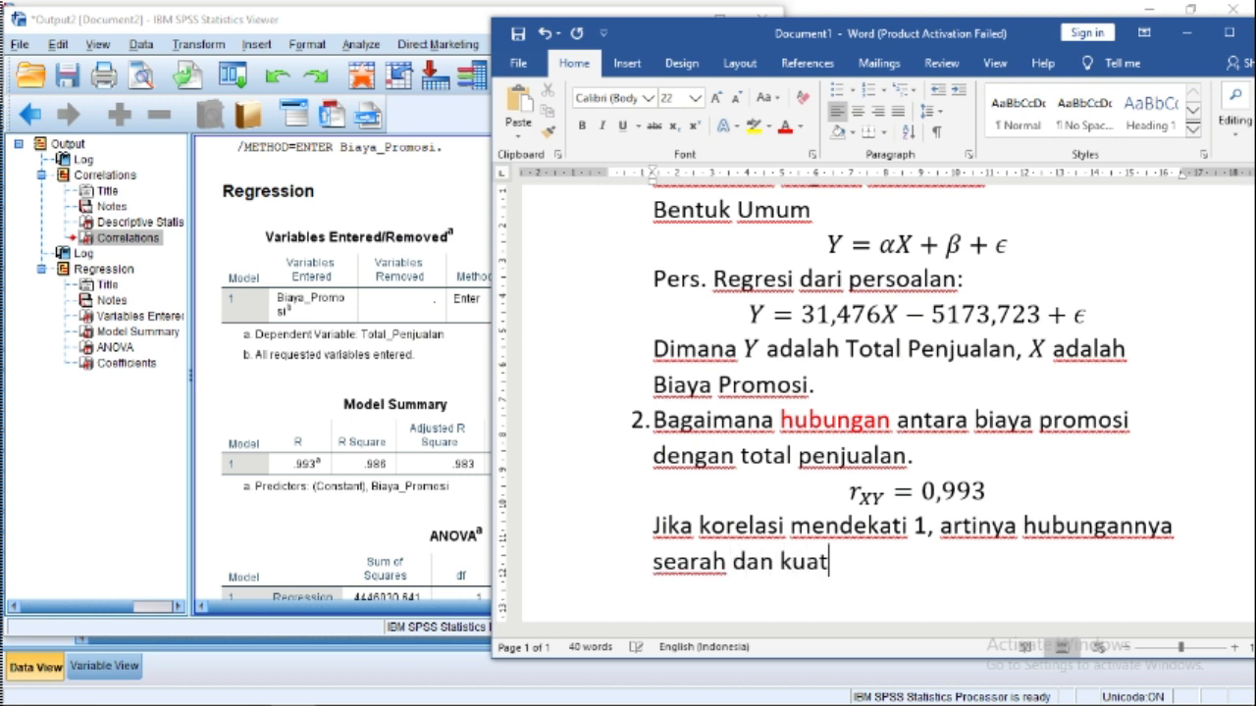
{"action": "type", "text": "."}
{"action": "left_click", "coordinate": [783, 569]}
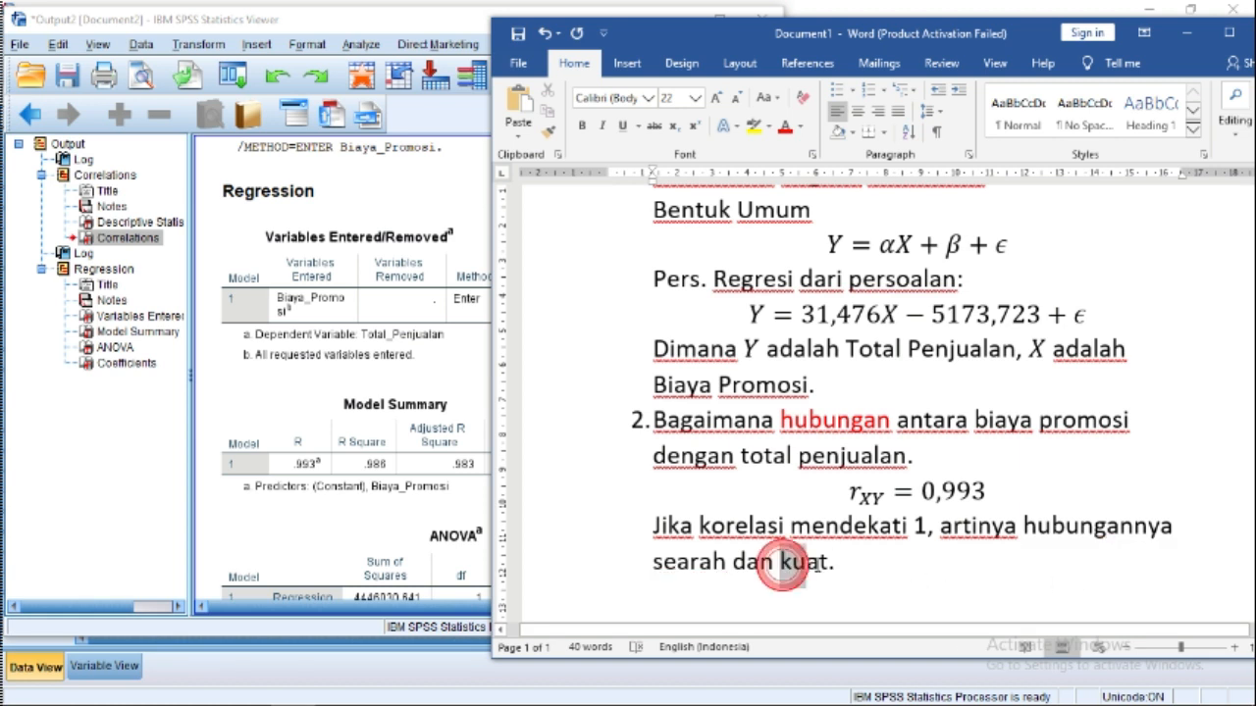
{"action": "double_click", "coordinate": [820, 579]}
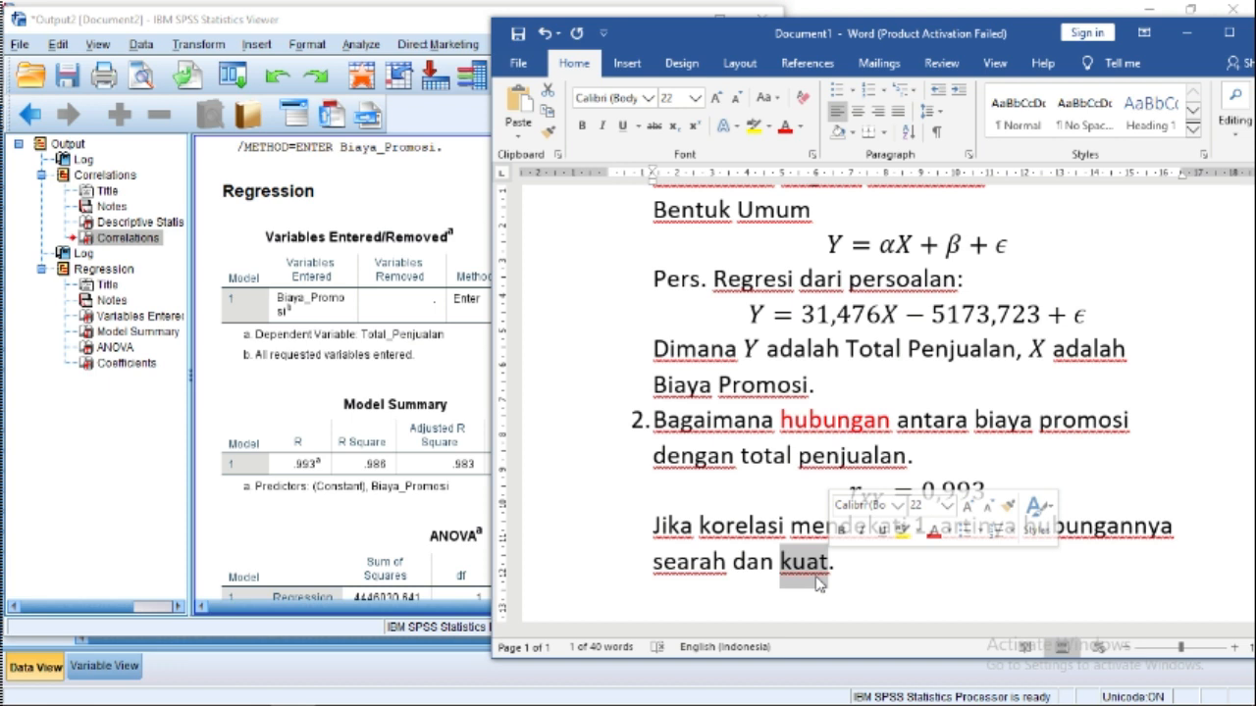
{"action": "left_click", "coordinate": [874, 574]}
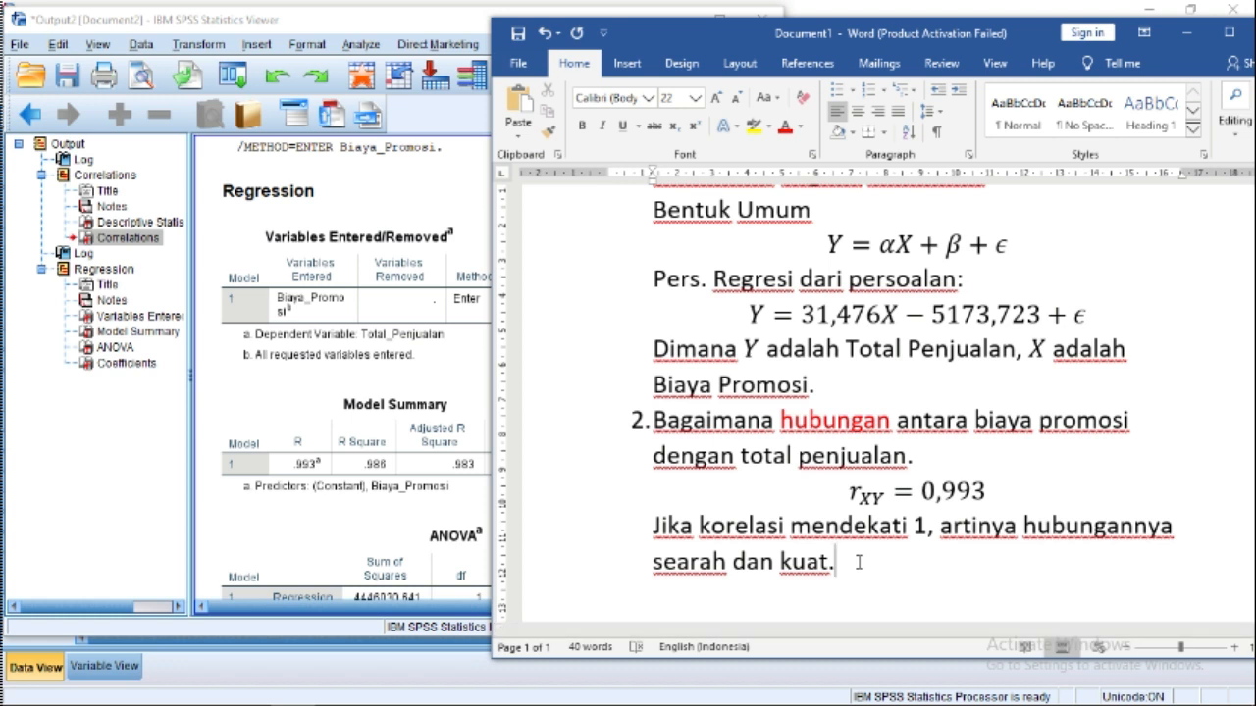
Step: Insert the line "Kriteria:" above the "Jika korelasi mendekati 1" sentence and turn that sentence into a bullet point
{"action": "left_click", "coordinate": [652, 525]}
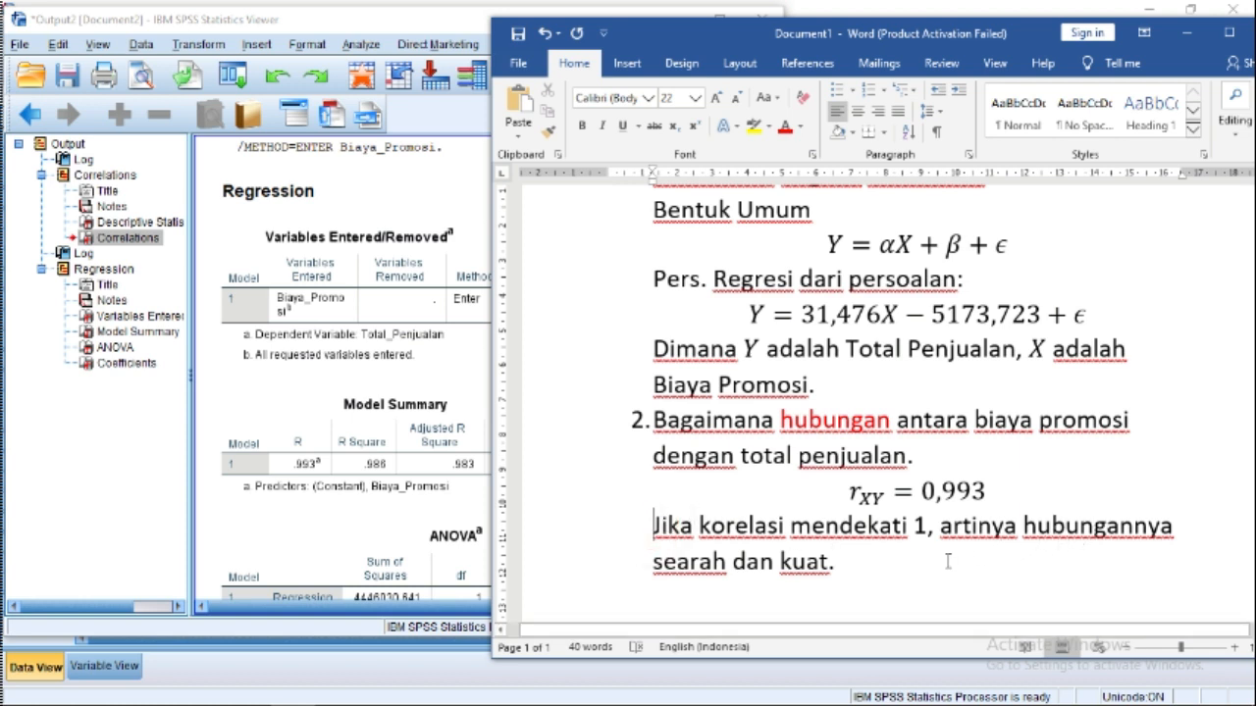
{"action": "type", "text": "Kre"}
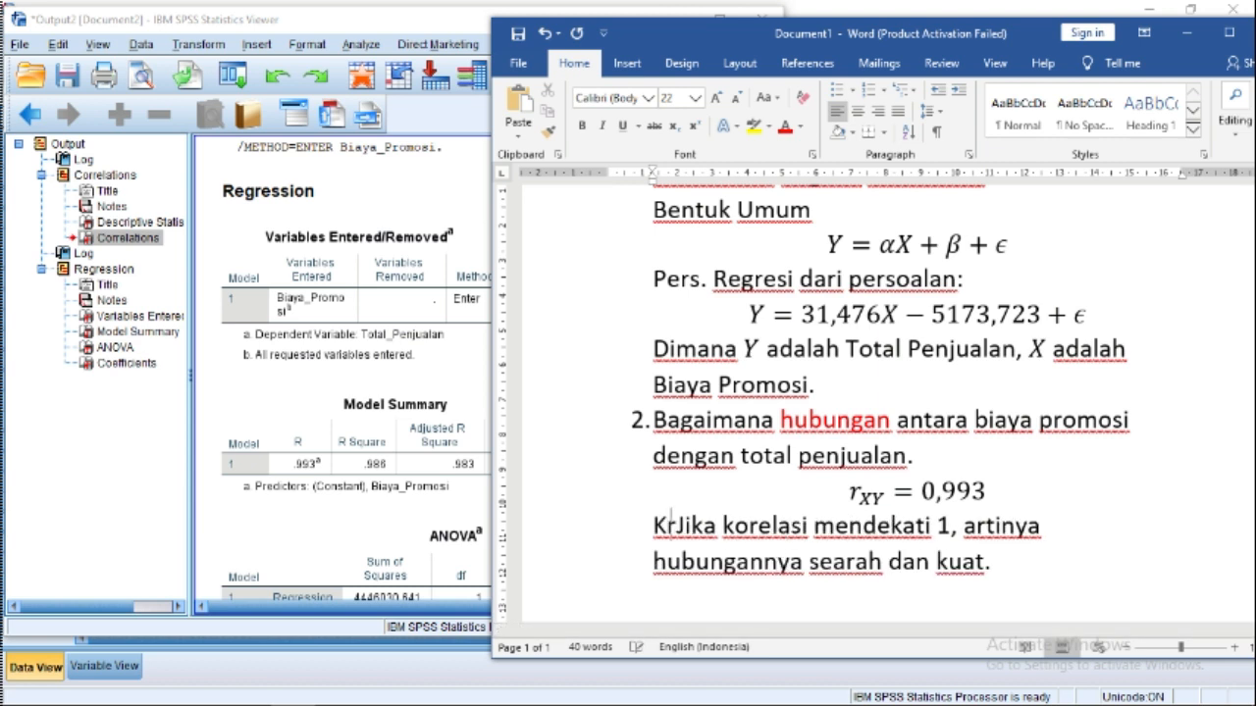
{"action": "key", "text": "BackSpace"}
{"action": "type", "text": "iteria"}
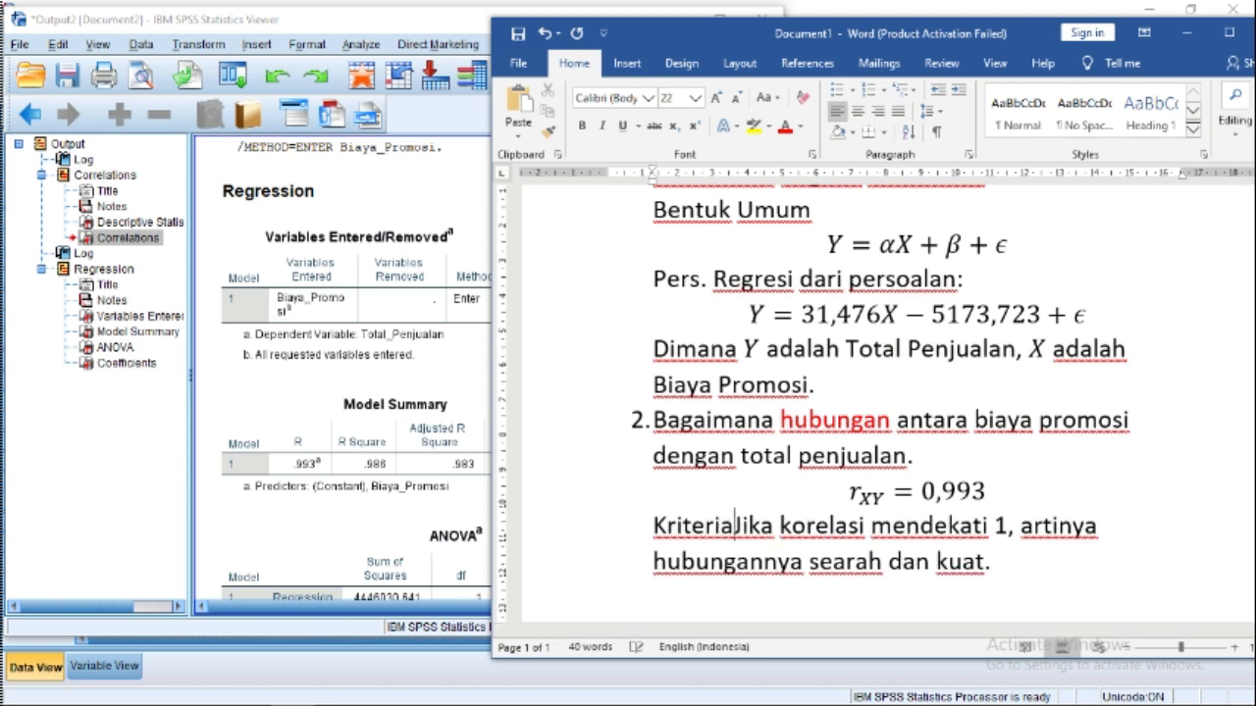
{"action": "type", "text": ":"}
{"action": "key", "text": "Return"}
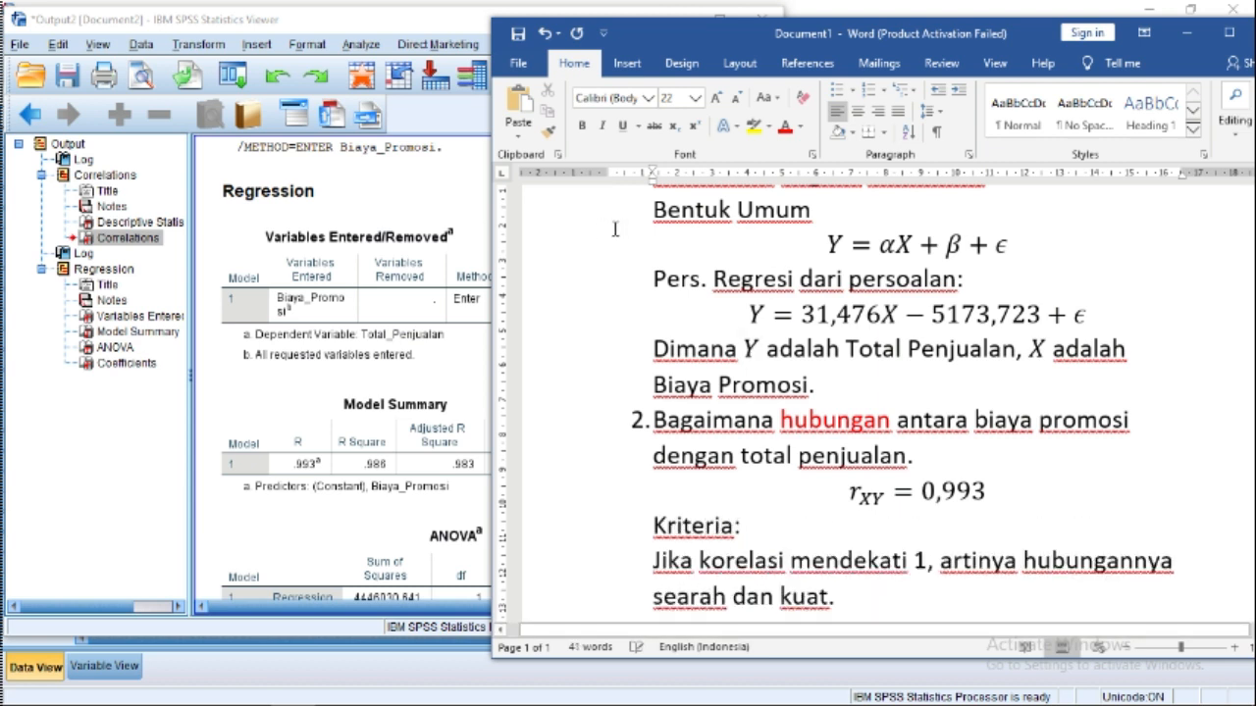
{"action": "left_click", "coordinate": [840, 90]}
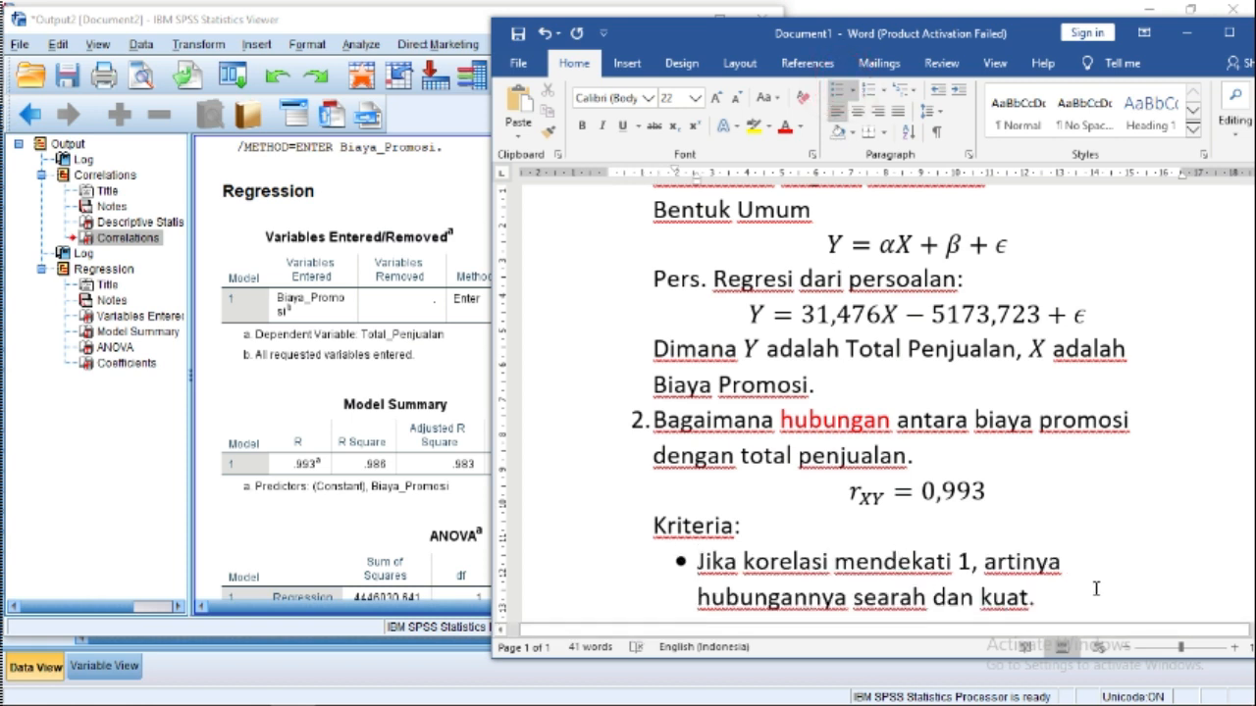
Step: Add a second bullet point under "Kriteria:" reading "Jika korelasi mendekati -1, artinya hubungannya tidak searah dan kuat."
{"action": "scroll", "coordinate": [1070, 477], "scroll_direction": "down", "scroll_amount": 3}
{"action": "left_click", "coordinate": [1071, 478]}
{"action": "key", "text": "Return"}
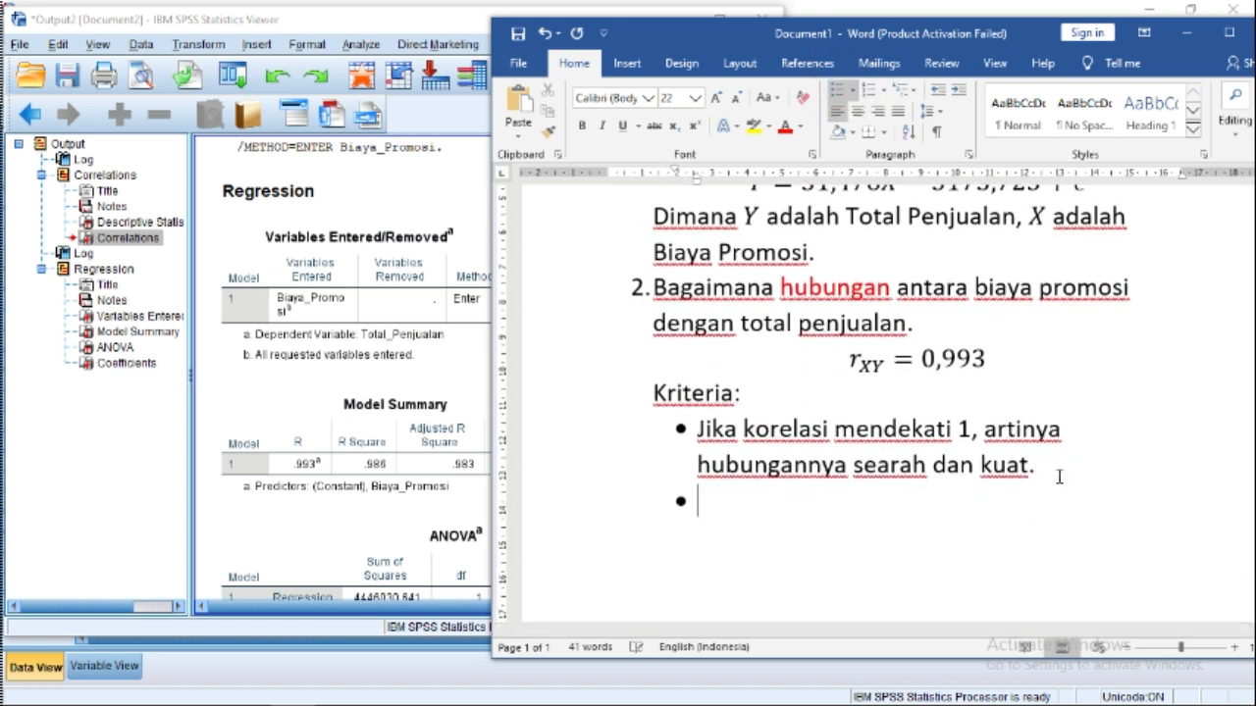
{"action": "type", "text": "Jika korel"}
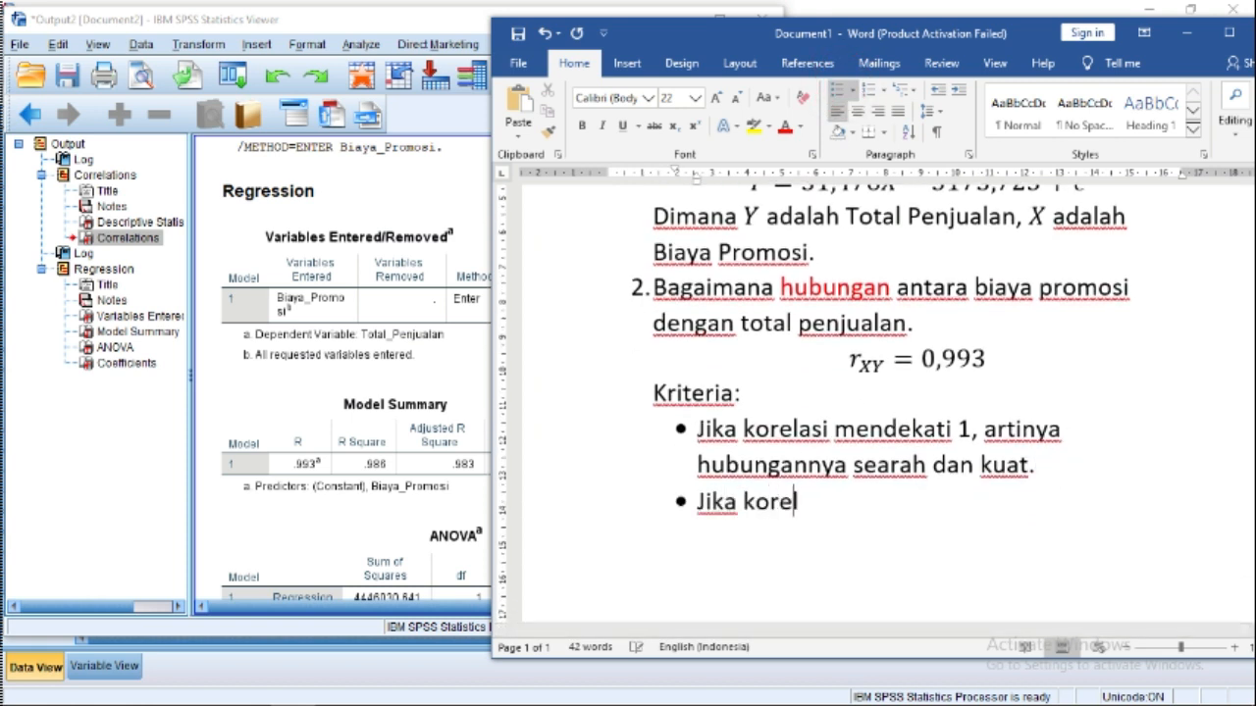
{"action": "type", "text": "asi mende"}
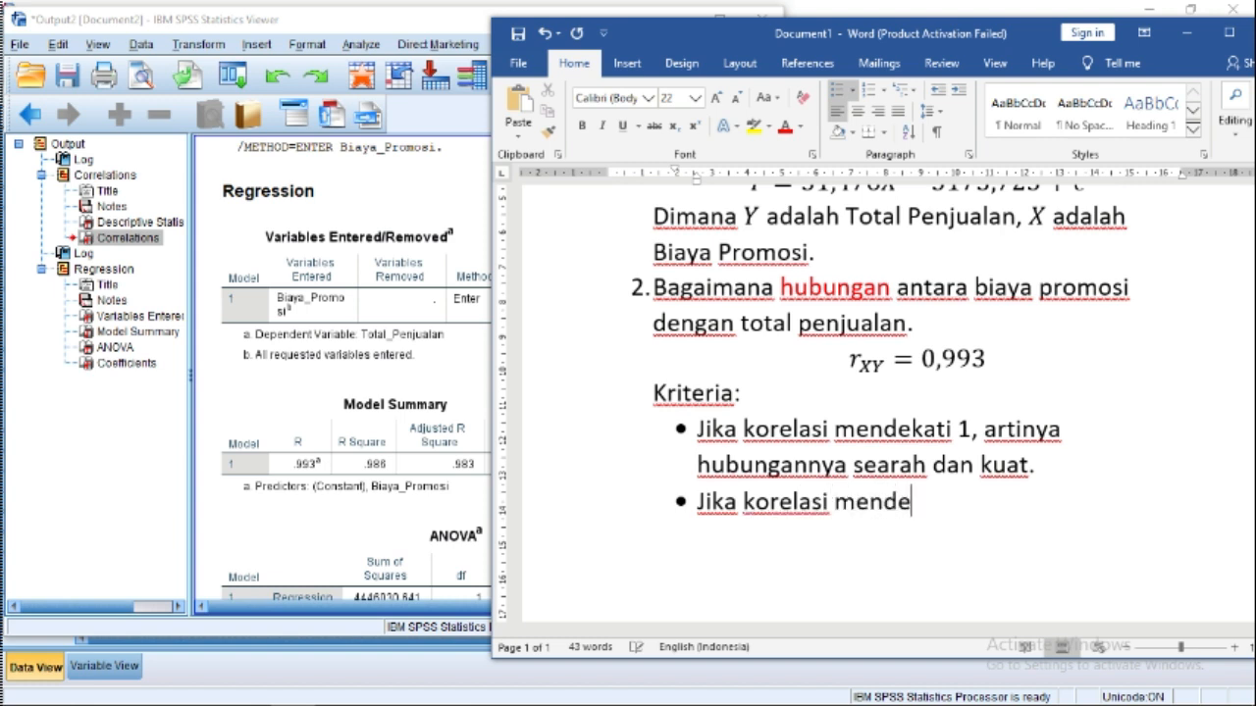
{"action": "type", "text": "kati "}
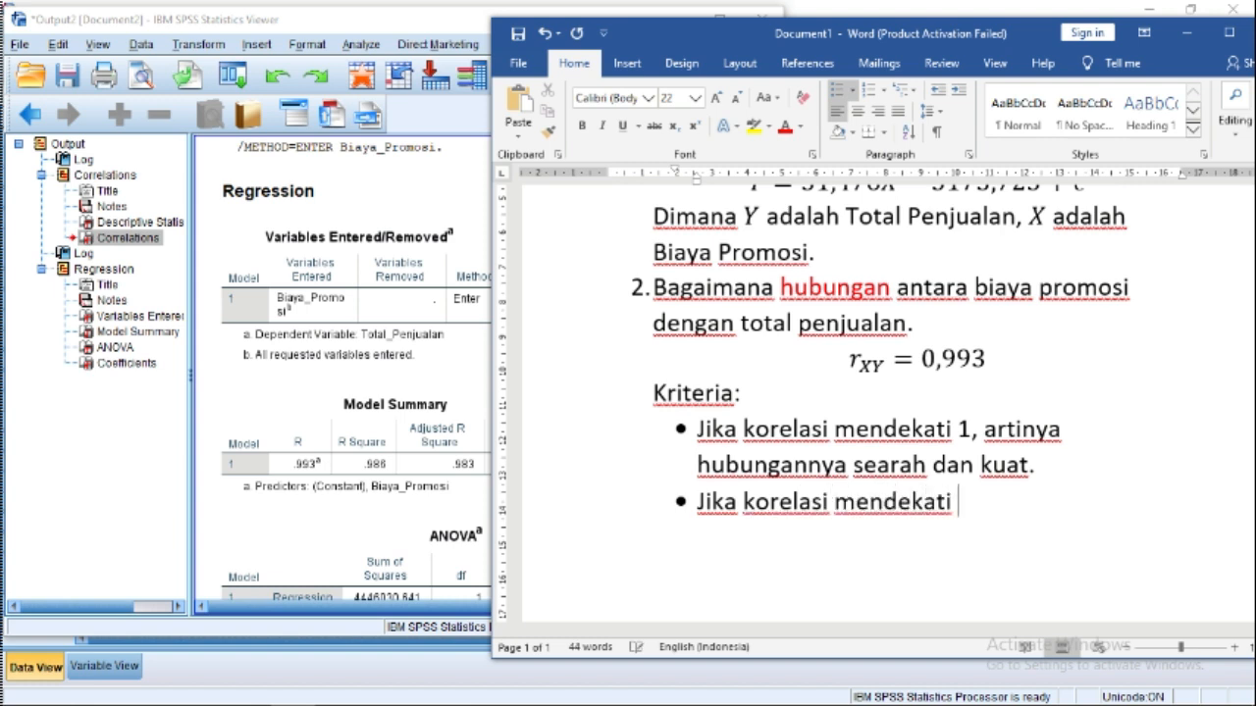
{"action": "type", "text": "-1, artinya "}
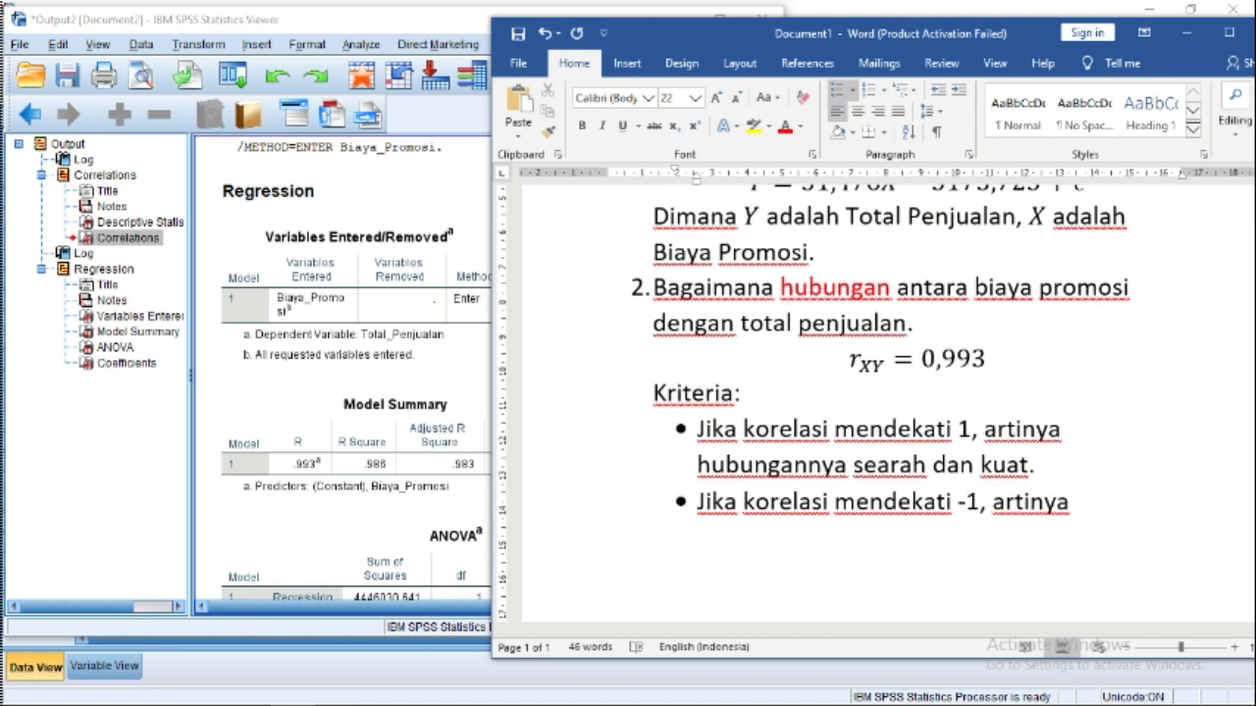
{"action": "type", "text": "hubunga"}
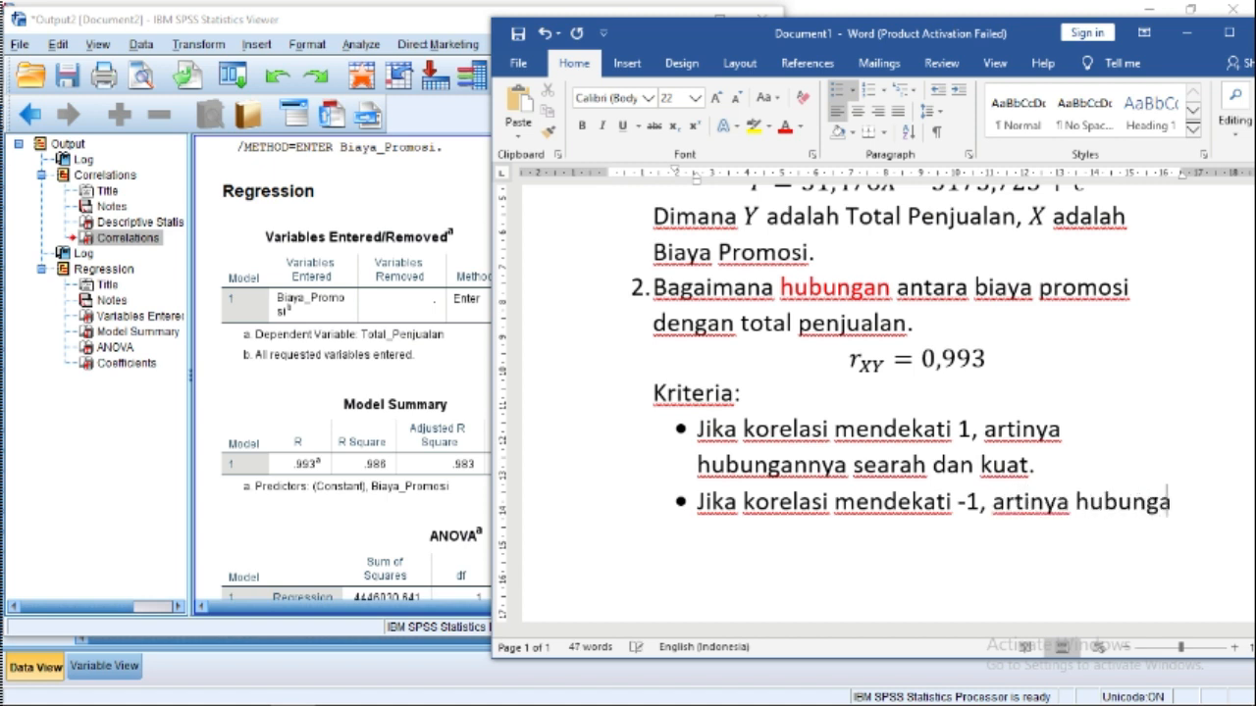
{"action": "type", "text": "nnya t"}
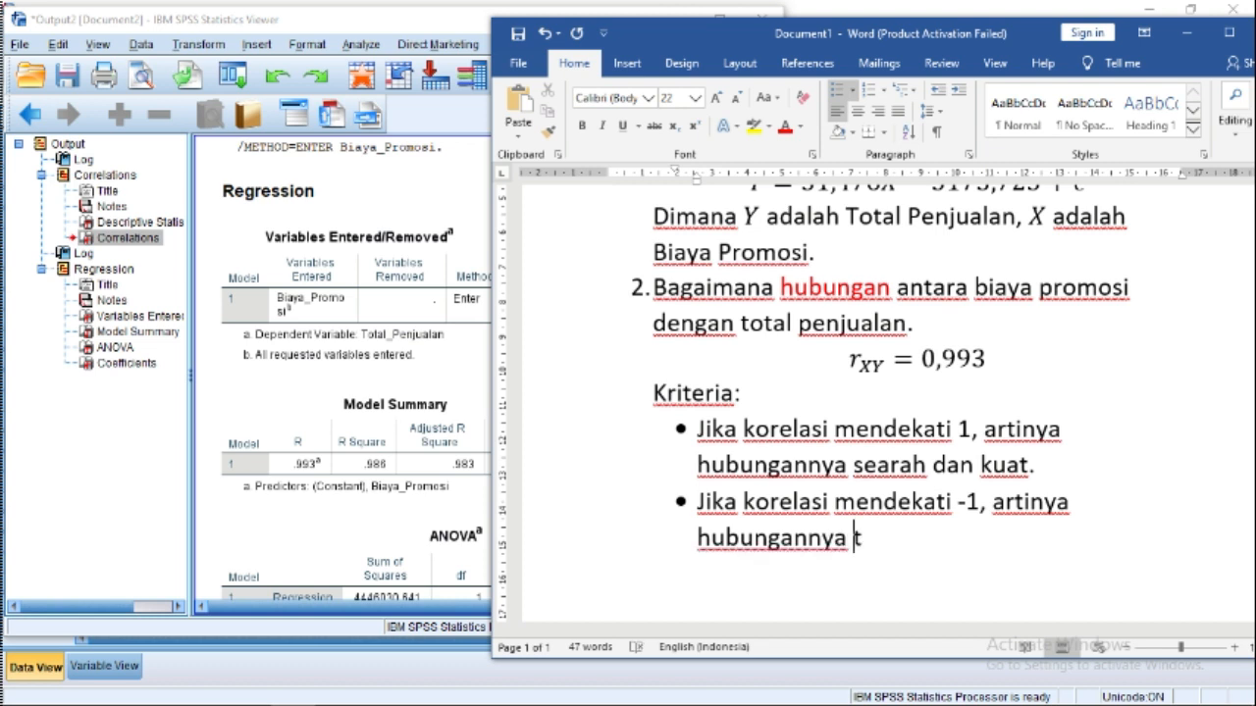
{"action": "type", "text": "idak searah"}
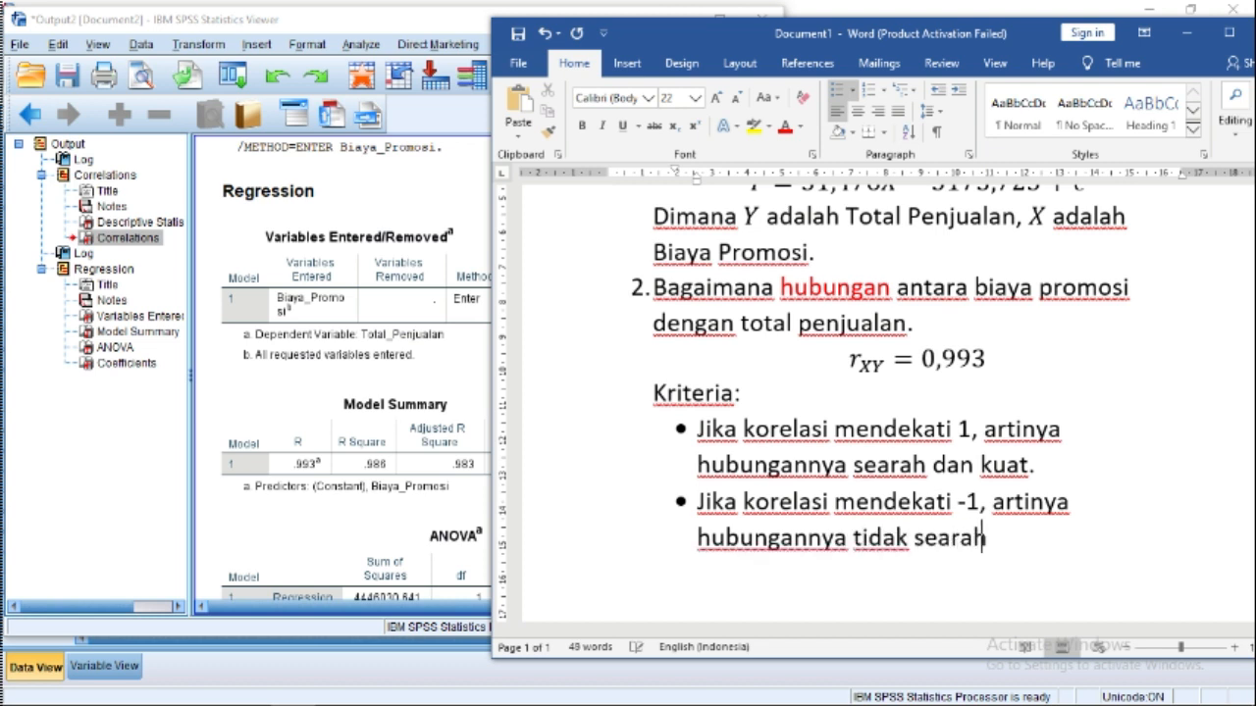
{"action": "type", "text": " dan kuat"}
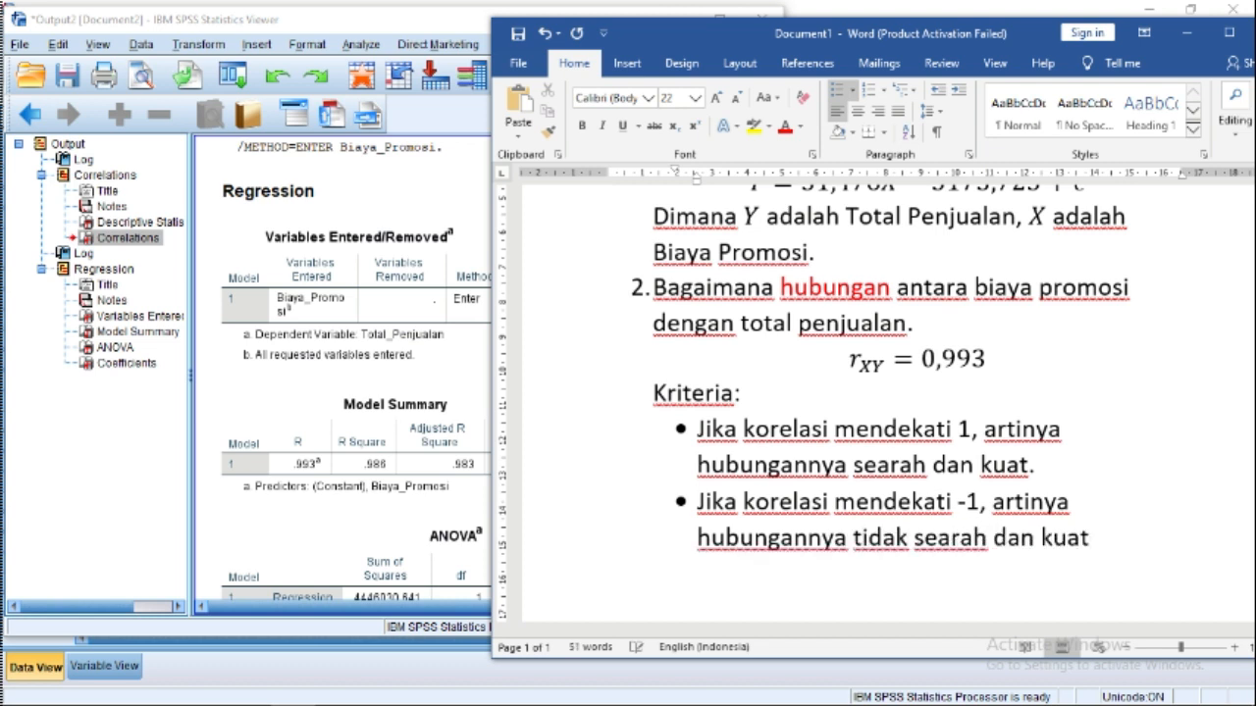
{"action": "type", "text": "."}
Step: Add a third bullet point reading "Jika korelasi mendekati 0, artinya hubungannya lemah."
{"action": "key", "text": "Return"}
{"action": "type", "text": "Jik"}
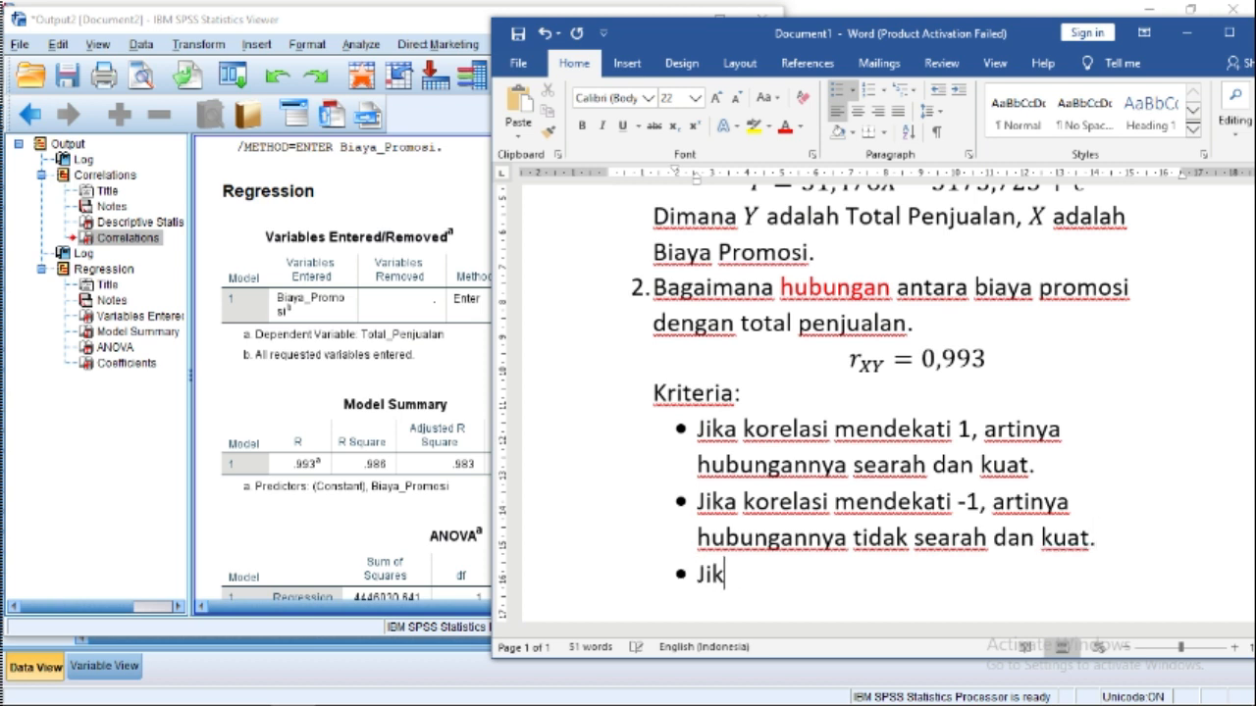
{"action": "type", "text": "a korelasi "}
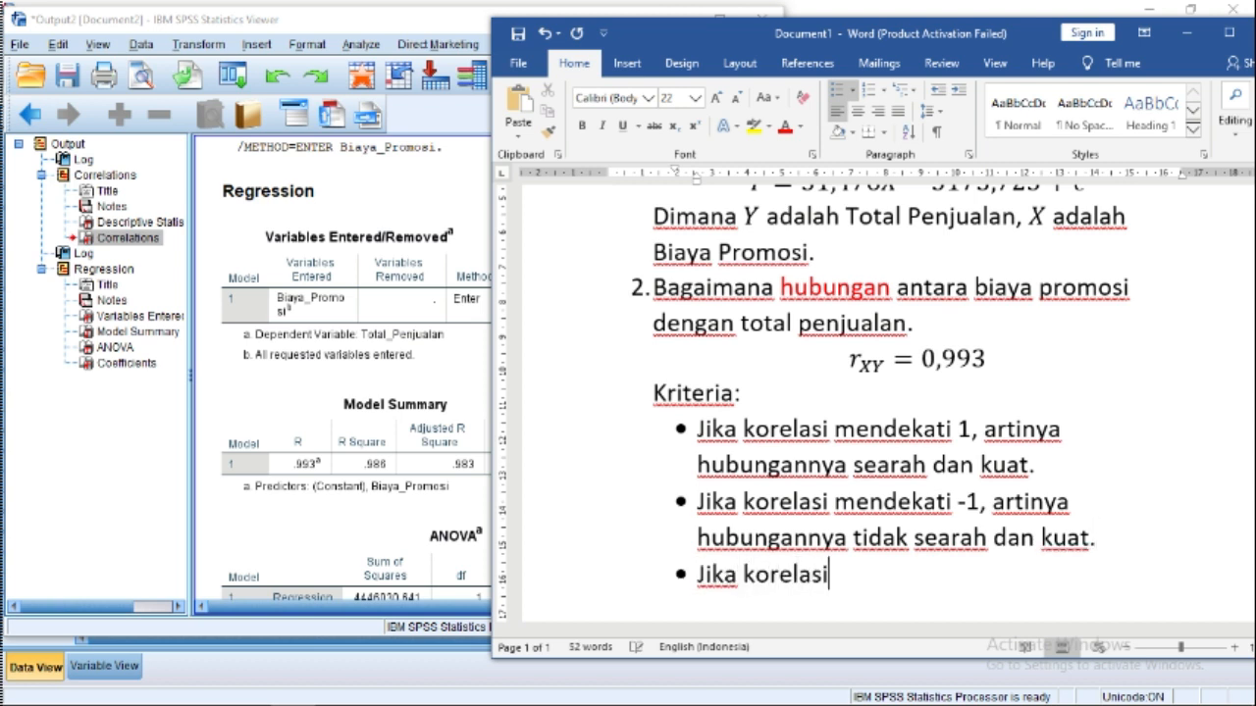
{"action": "type", "text": "mendek"}
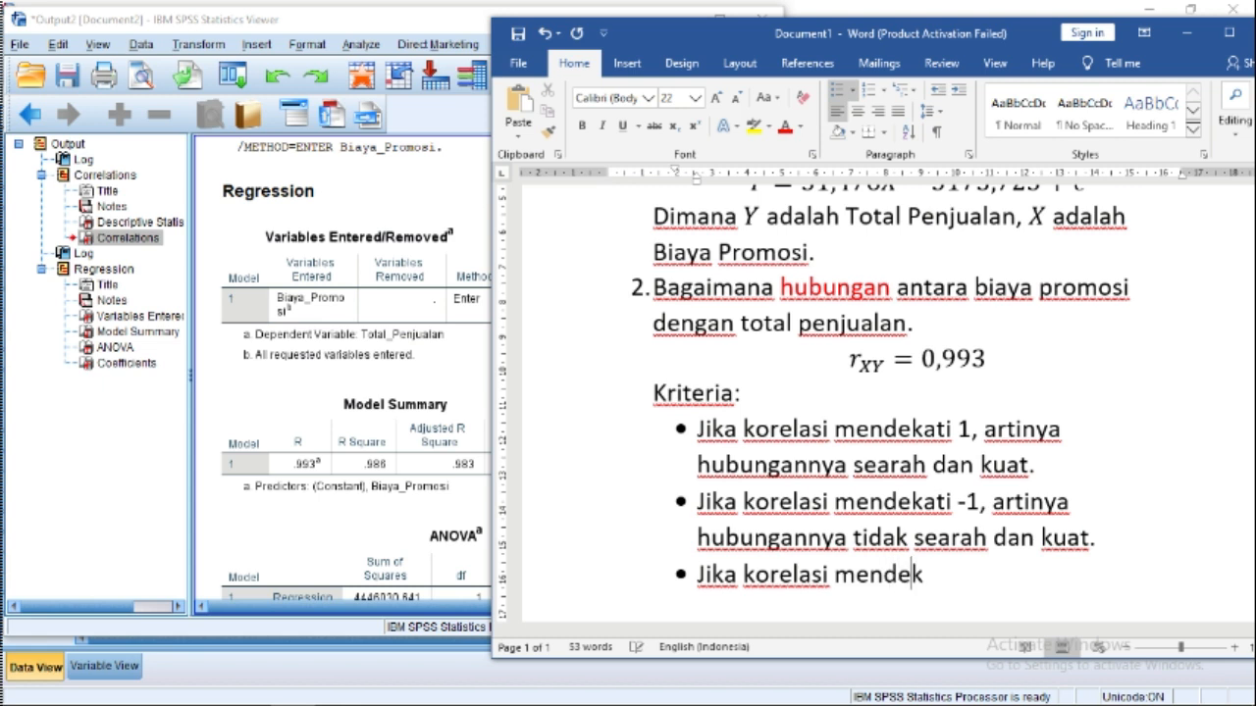
{"action": "type", "text": "ati 0"}
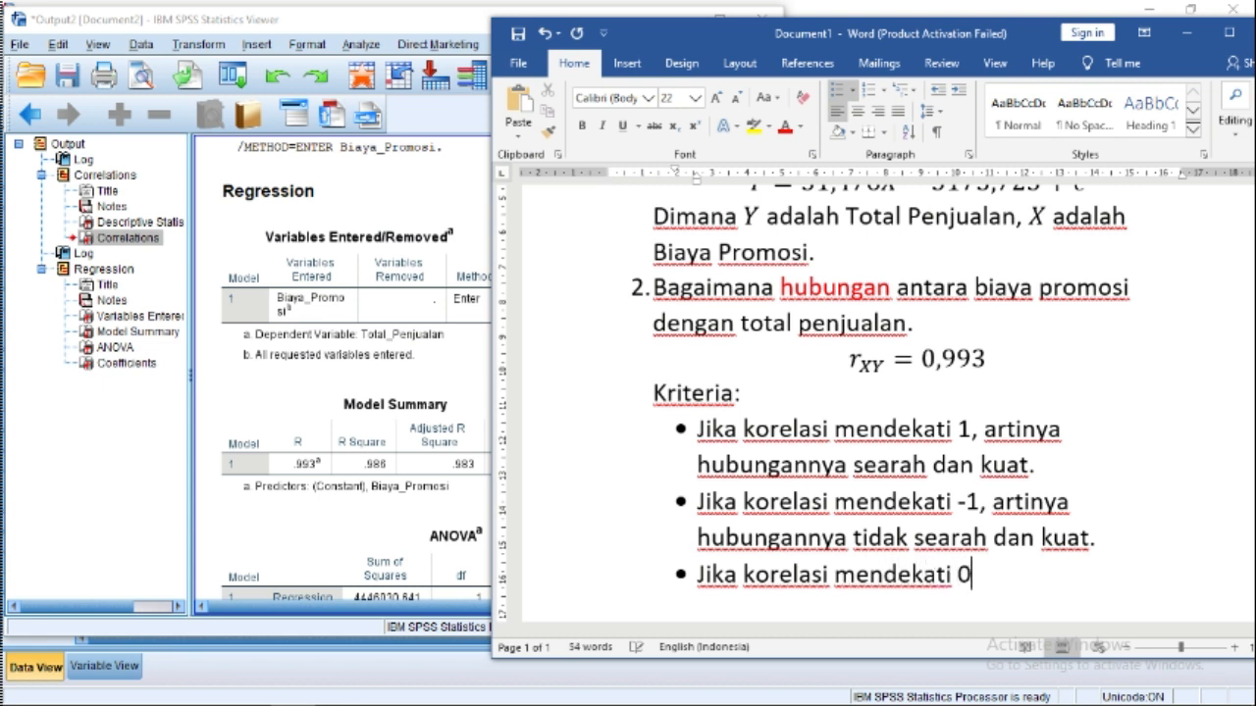
{"action": "type", "text": ", artinya "}
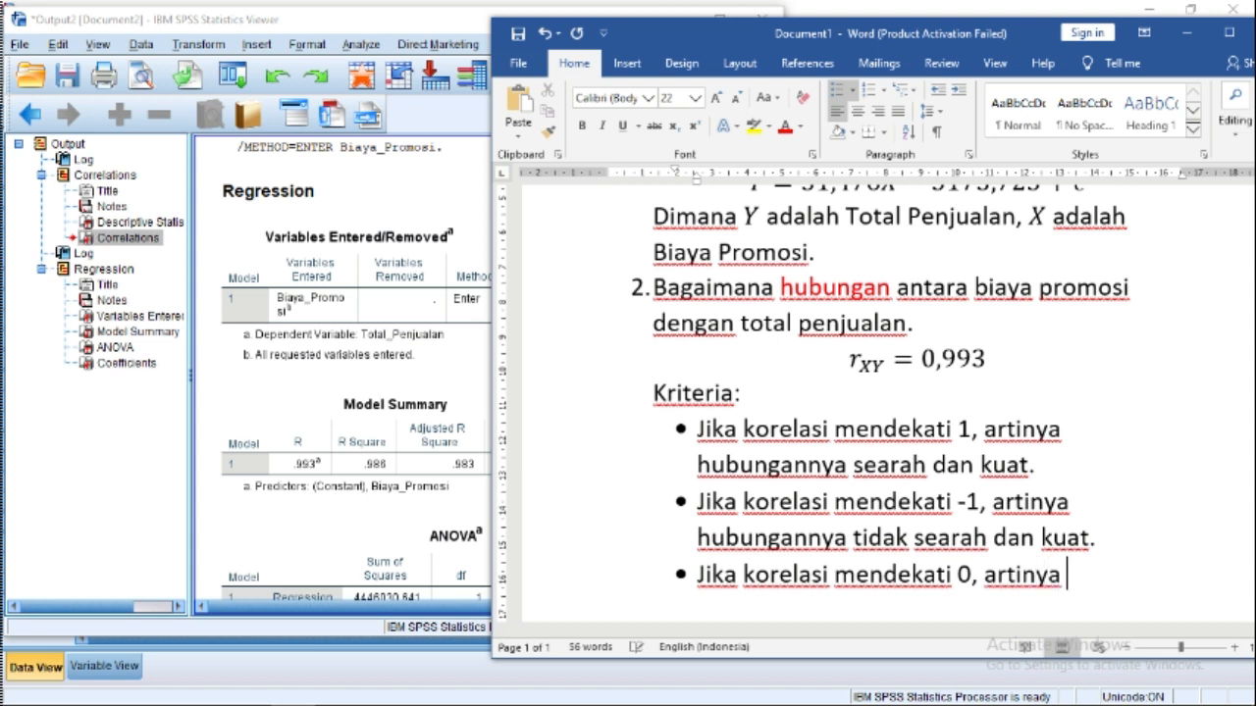
{"action": "type", "text": "hubungannya lem"}
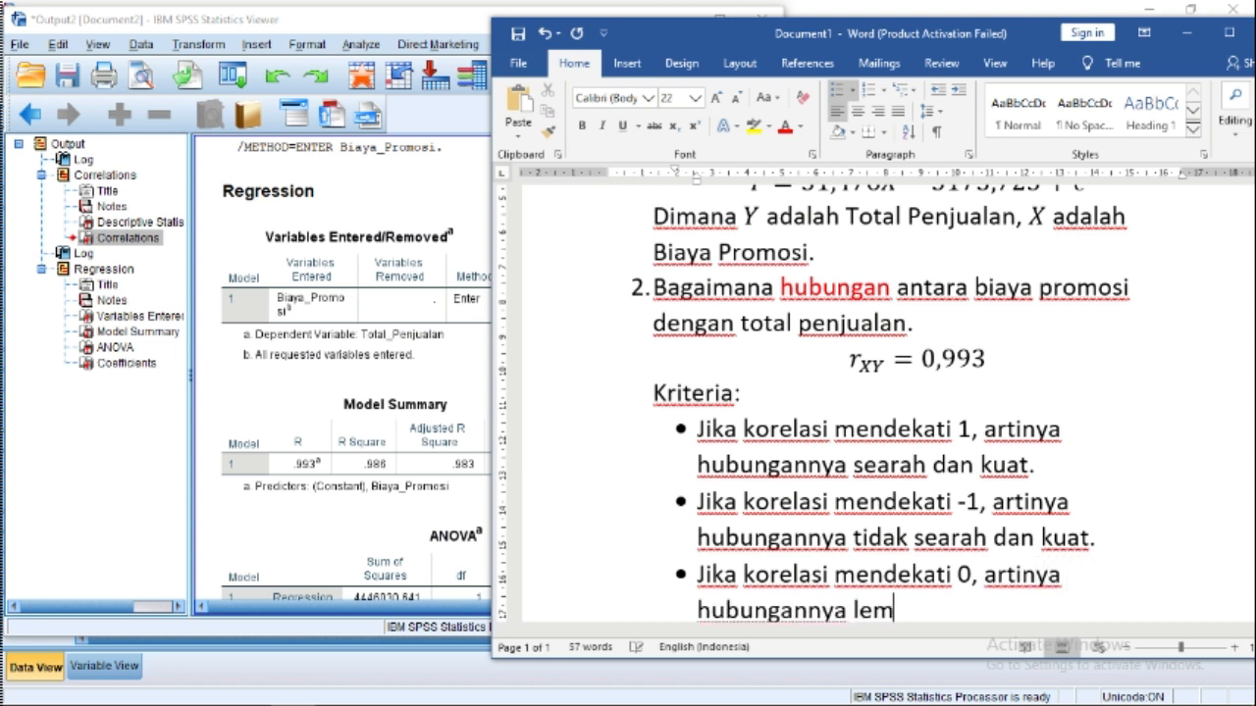
{"action": "type", "text": "ah."}
{"action": "scroll", "coordinate": [1040, 460], "scroll_direction": "down", "scroll_amount": 1}
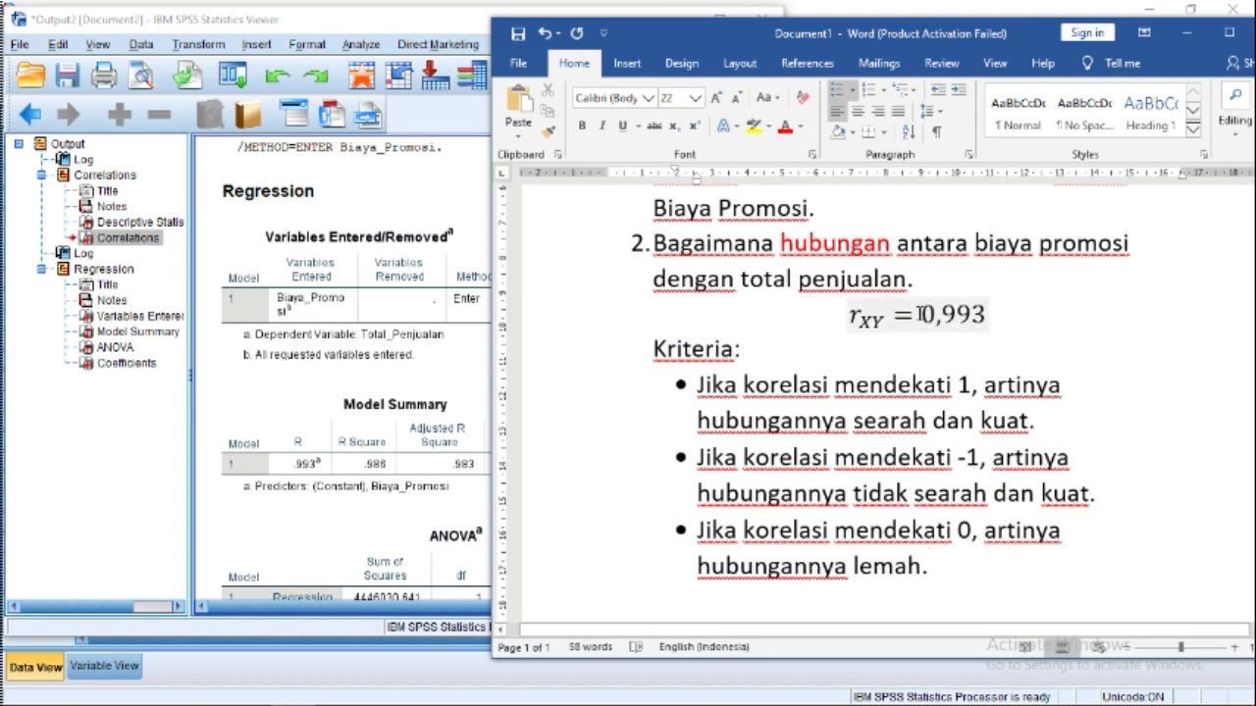
Step: Compare the r_XY value in the equation with the "mendekati 1" criterion in the first bullet point
{"action": "left_click", "coordinate": [922, 315]}
{"action": "left_click_drag", "start_coordinate": [922, 315], "coordinate": [985, 316]}
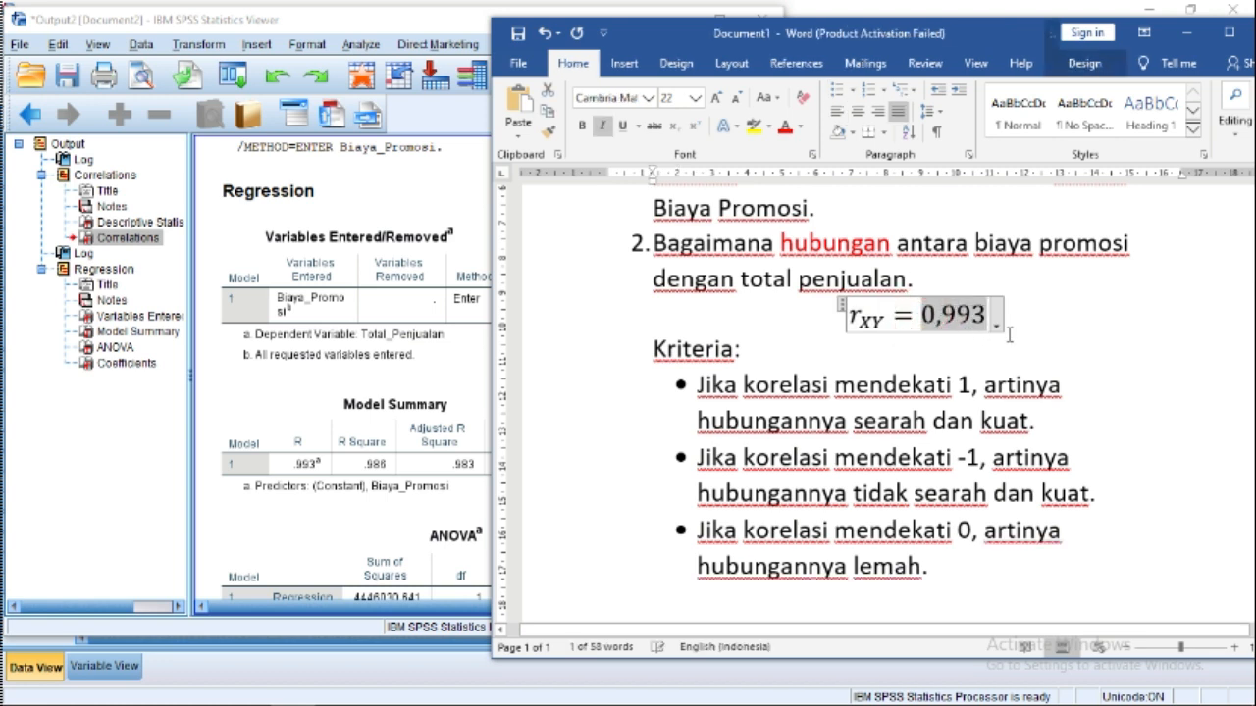
{"action": "left_click", "coordinate": [970, 388]}
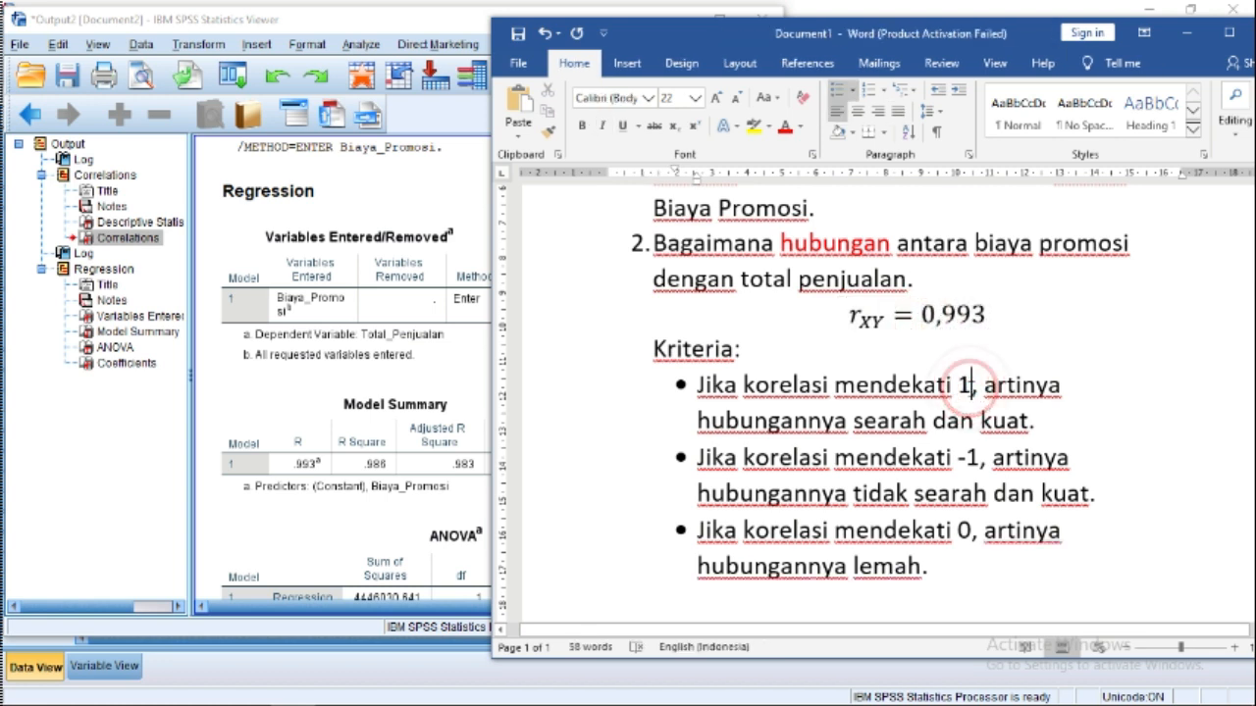
Step: Start a new unbulleted paragraph below the last criterion and align its indent with the "Kriteria:" line
{"action": "left_click", "coordinate": [961, 571]}
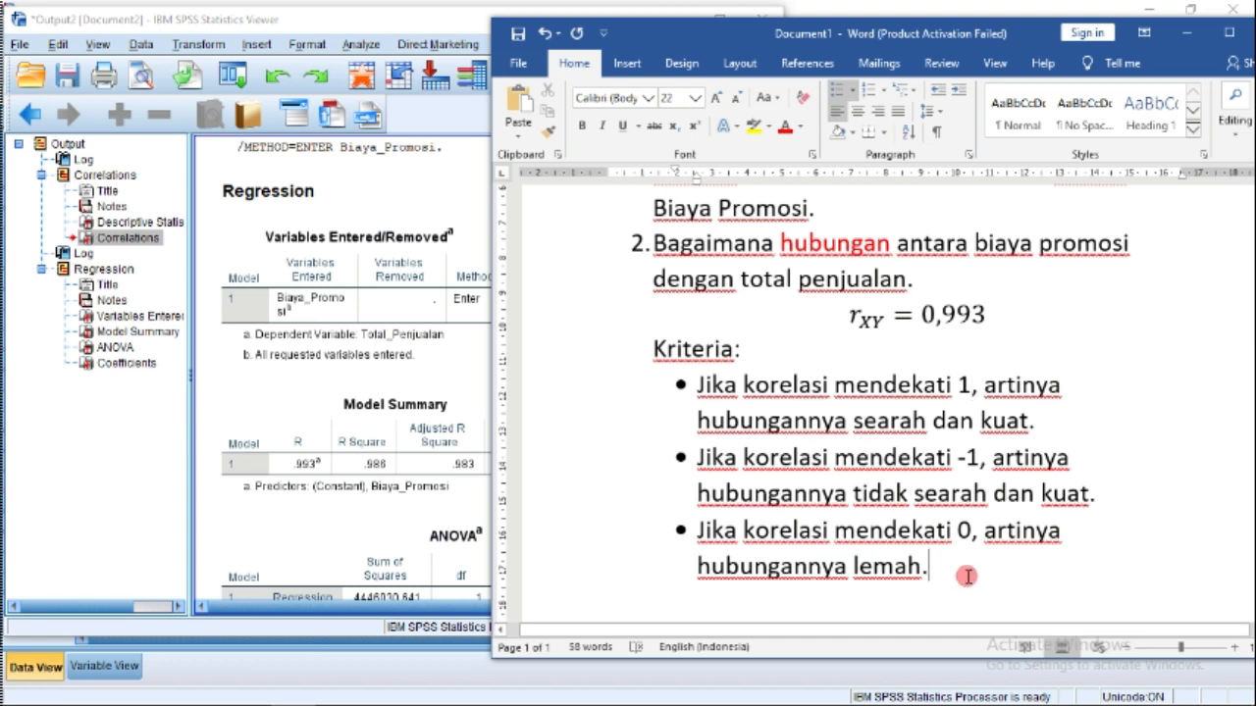
{"action": "key", "text": "Return"}
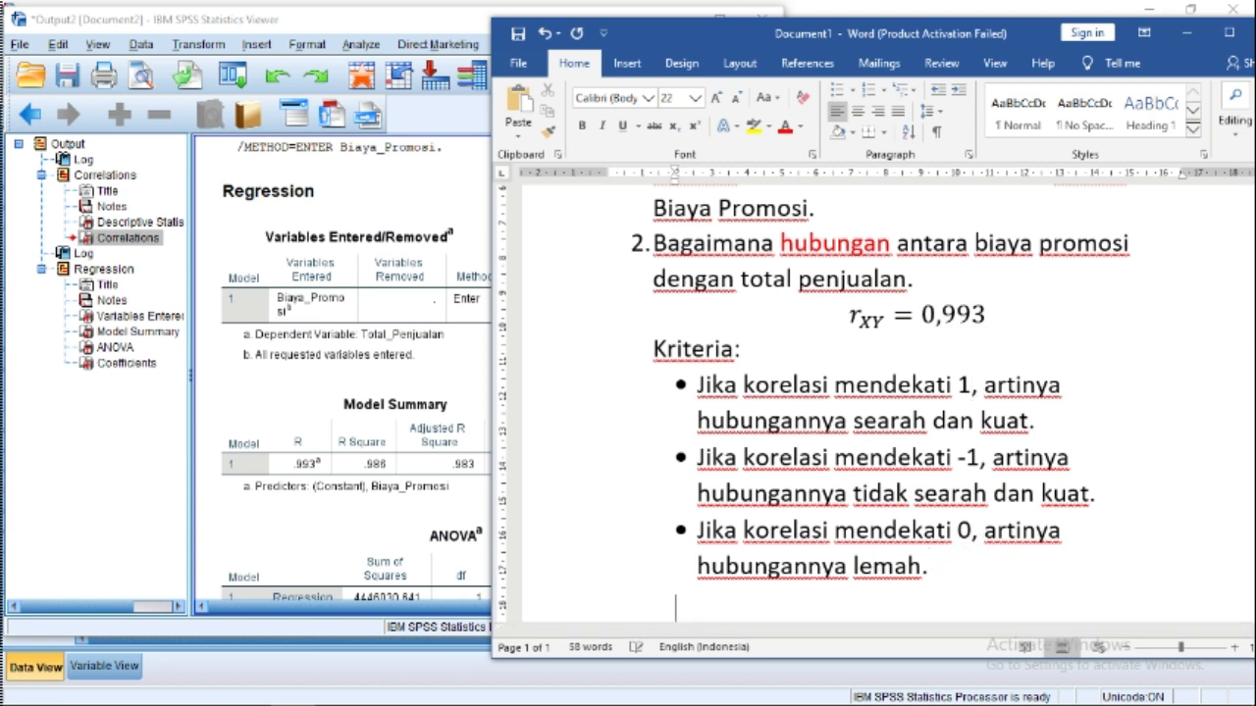
{"action": "key", "text": "BackSpace"}
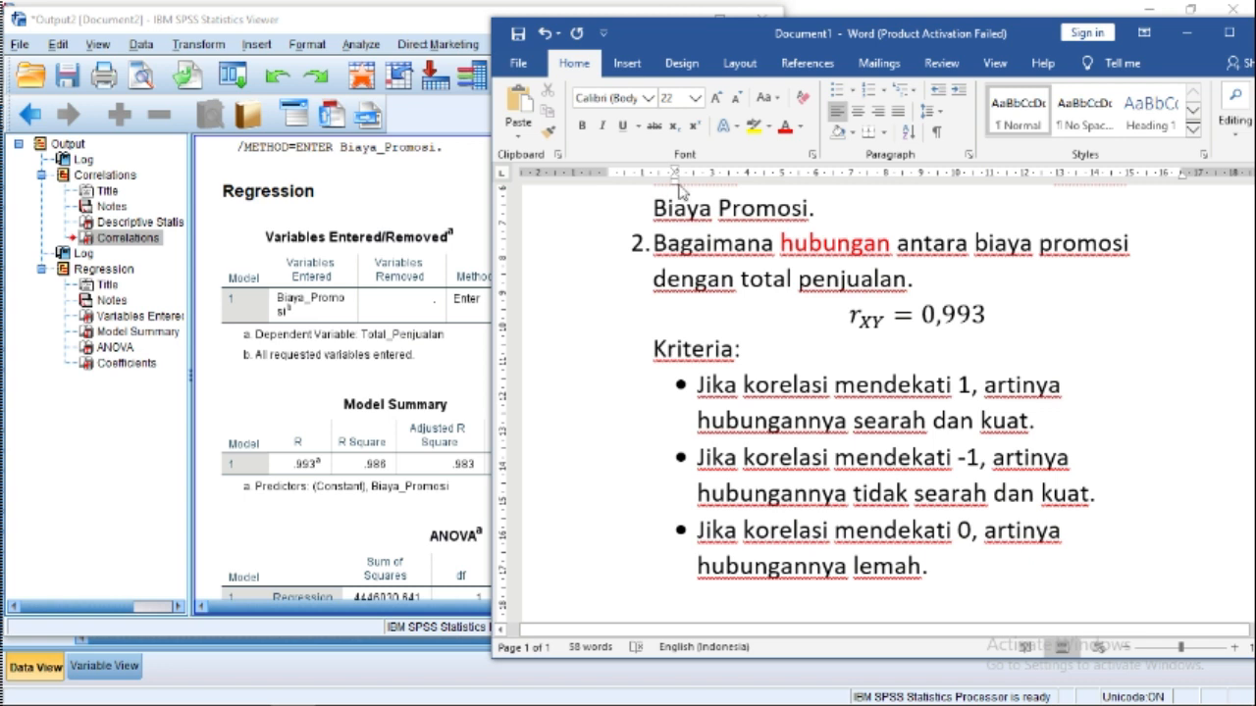
{"action": "left_click_drag", "start_coordinate": [675, 174], "coordinate": [653, 194]}
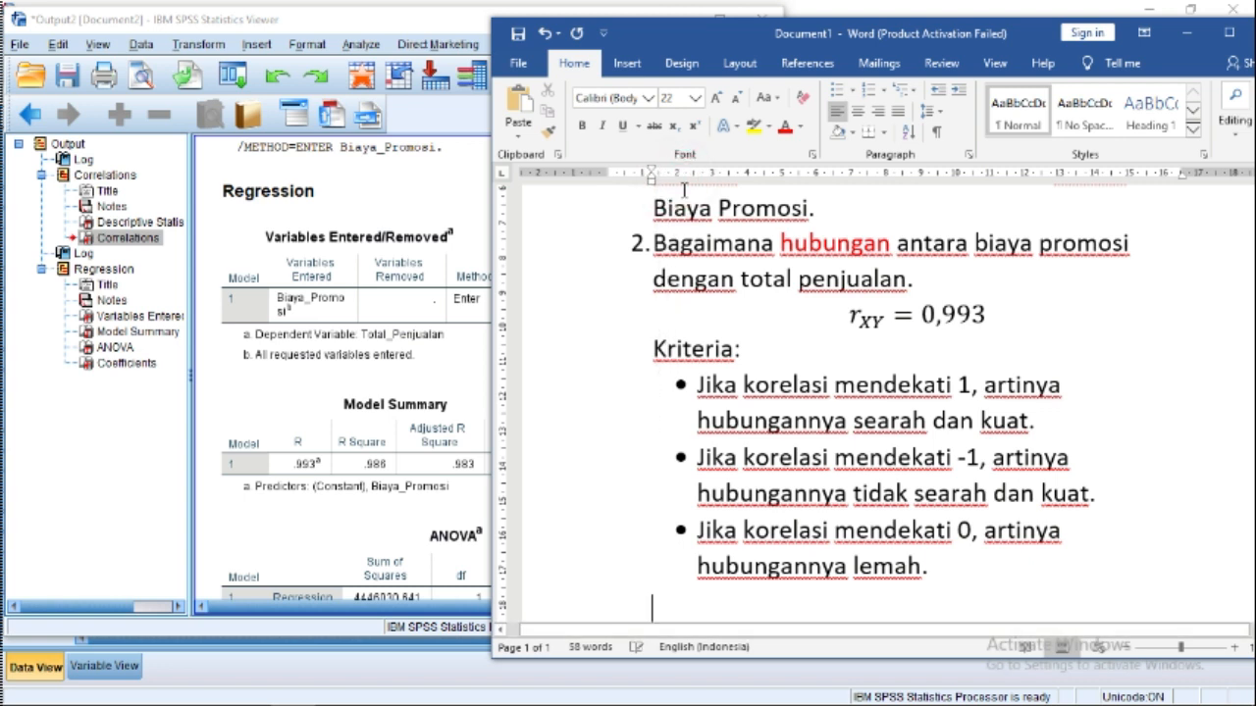
Step: Write the conclusion "Hubungan antara biaya promosi dan total penjualan searah dan kuat." in the new paragraph
{"action": "type", "text": "Hubungan antara "}
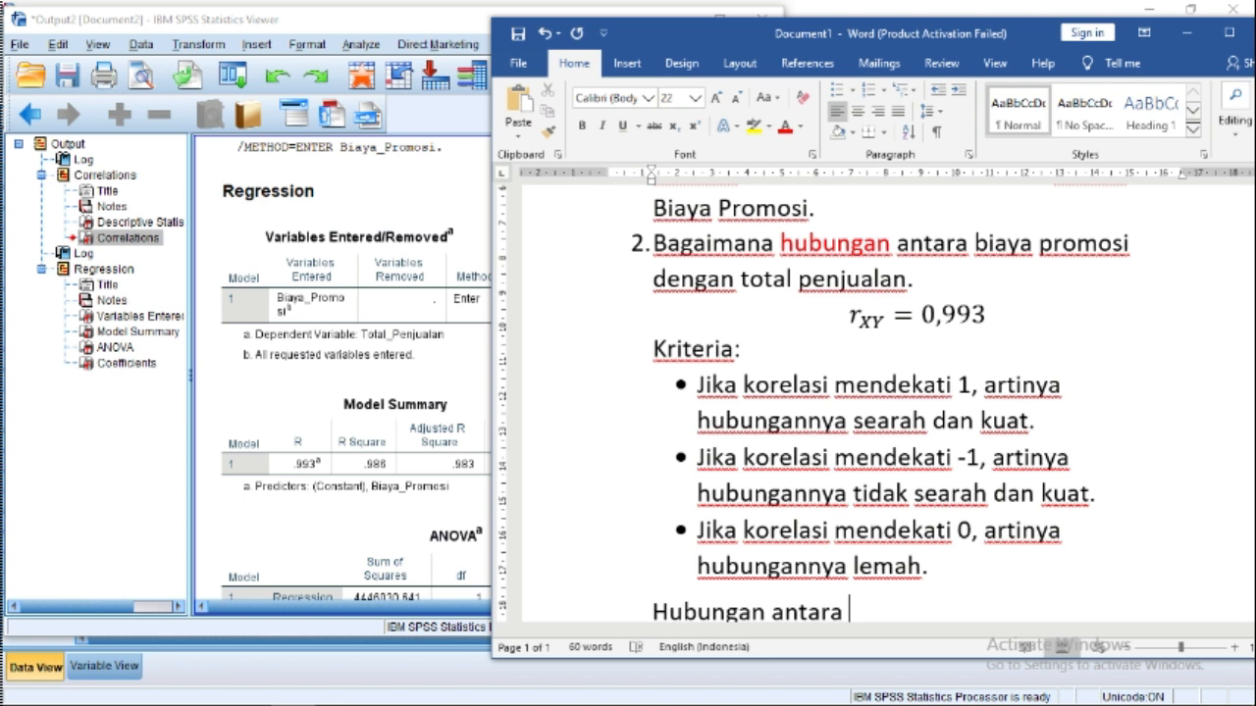
{"action": "type", "text": "biaya promos"}
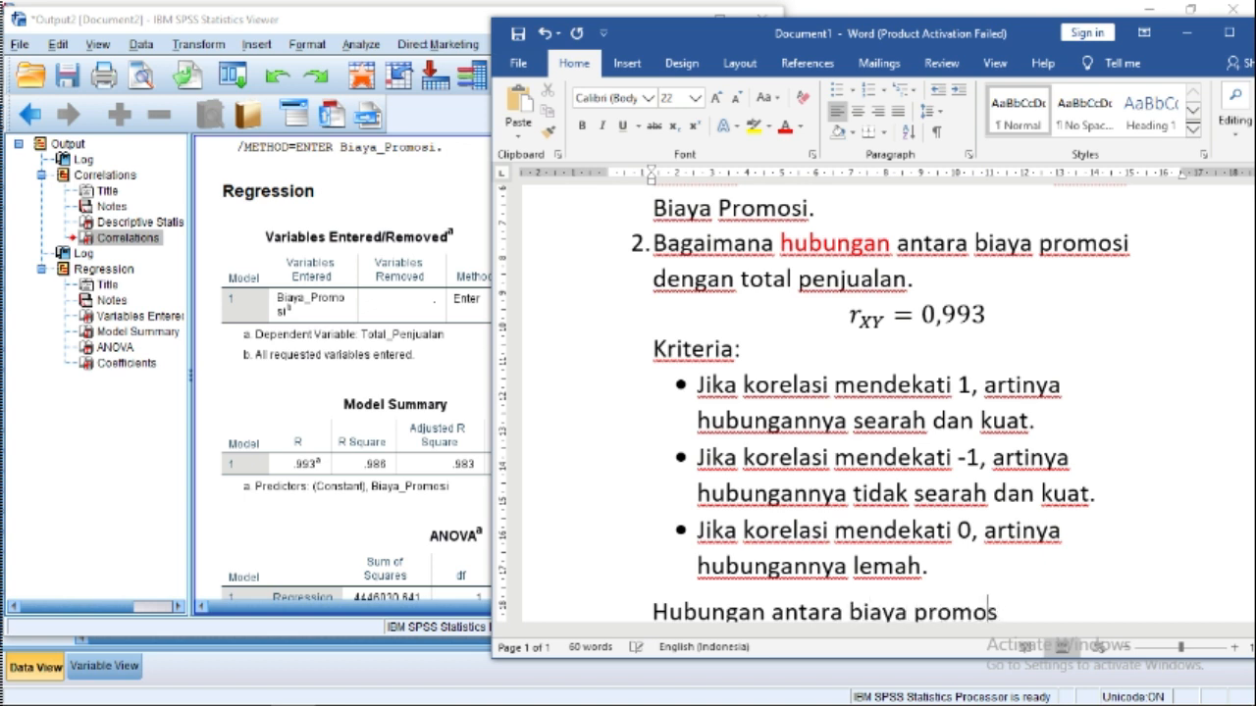
{"action": "type", "text": "i dan tot"}
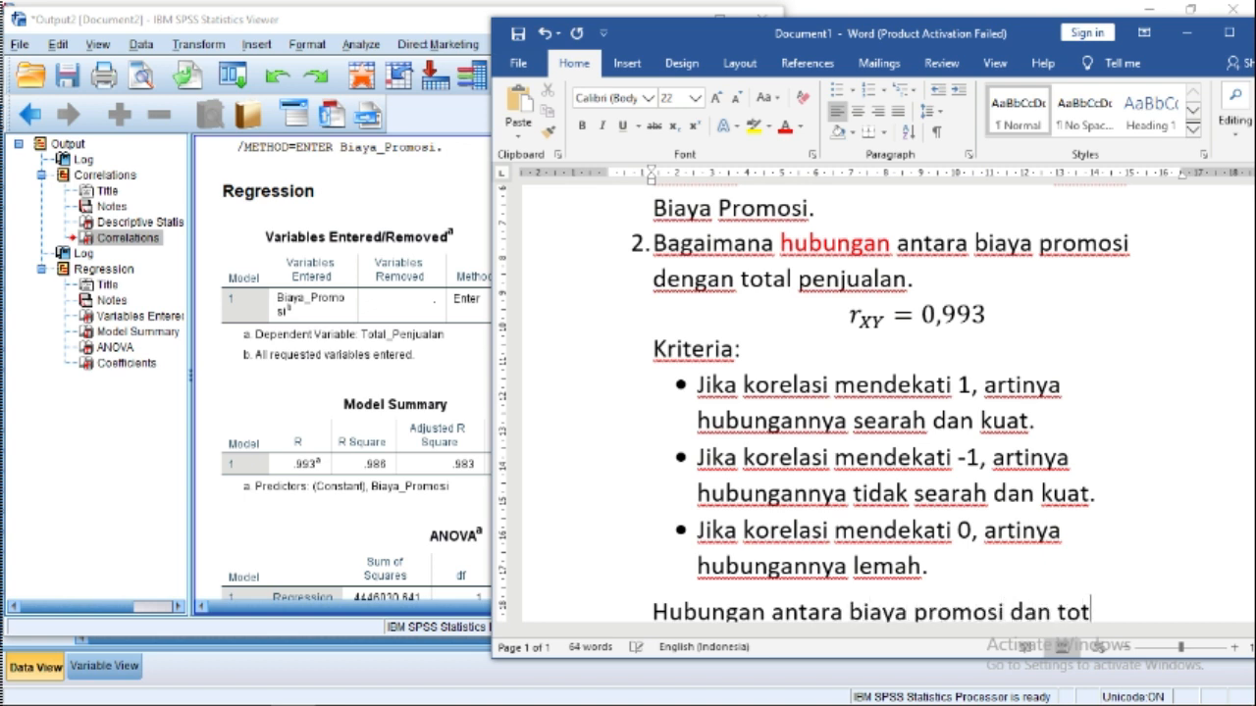
{"action": "type", "text": "al penjualan"}
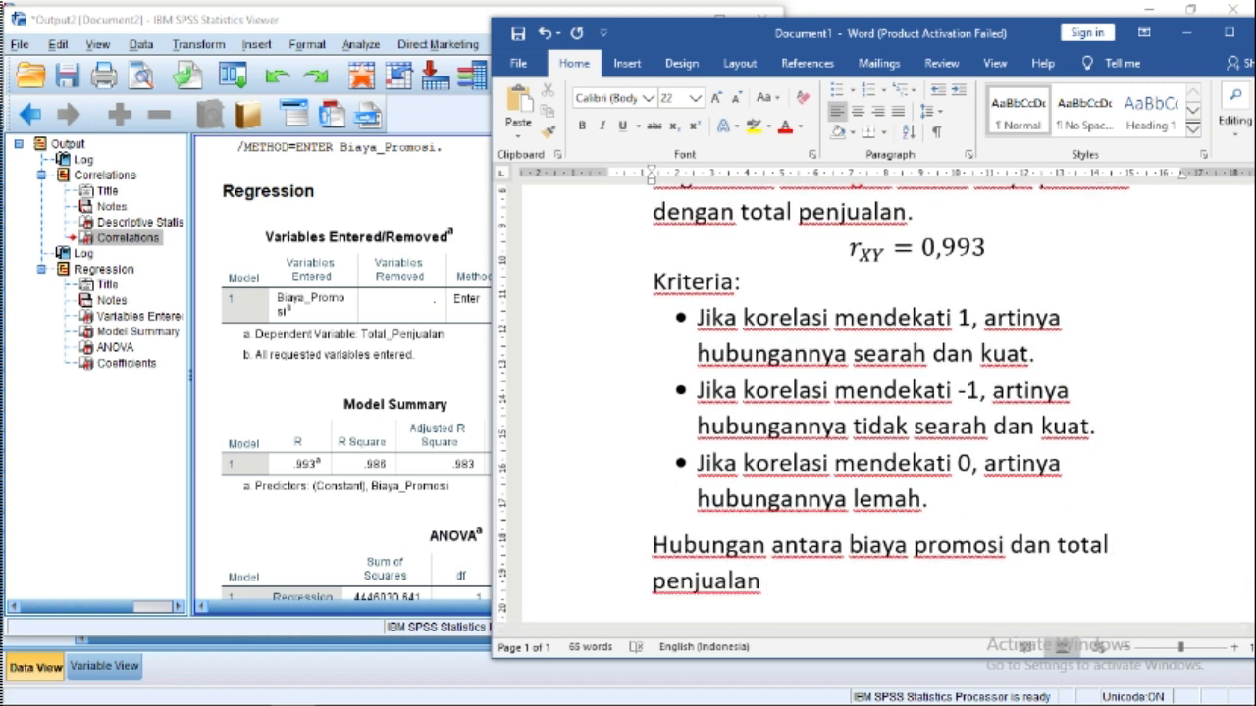
{"action": "type", "text": " searah da"}
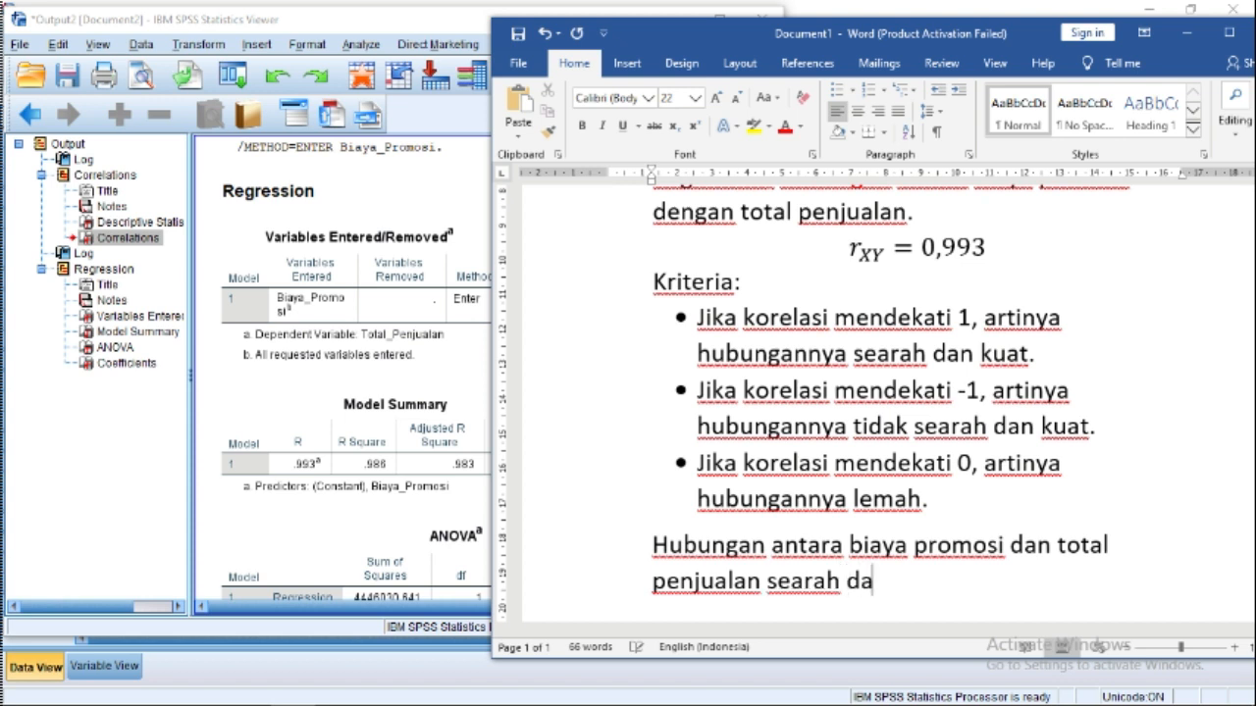
{"action": "type", "text": "n kuat"}
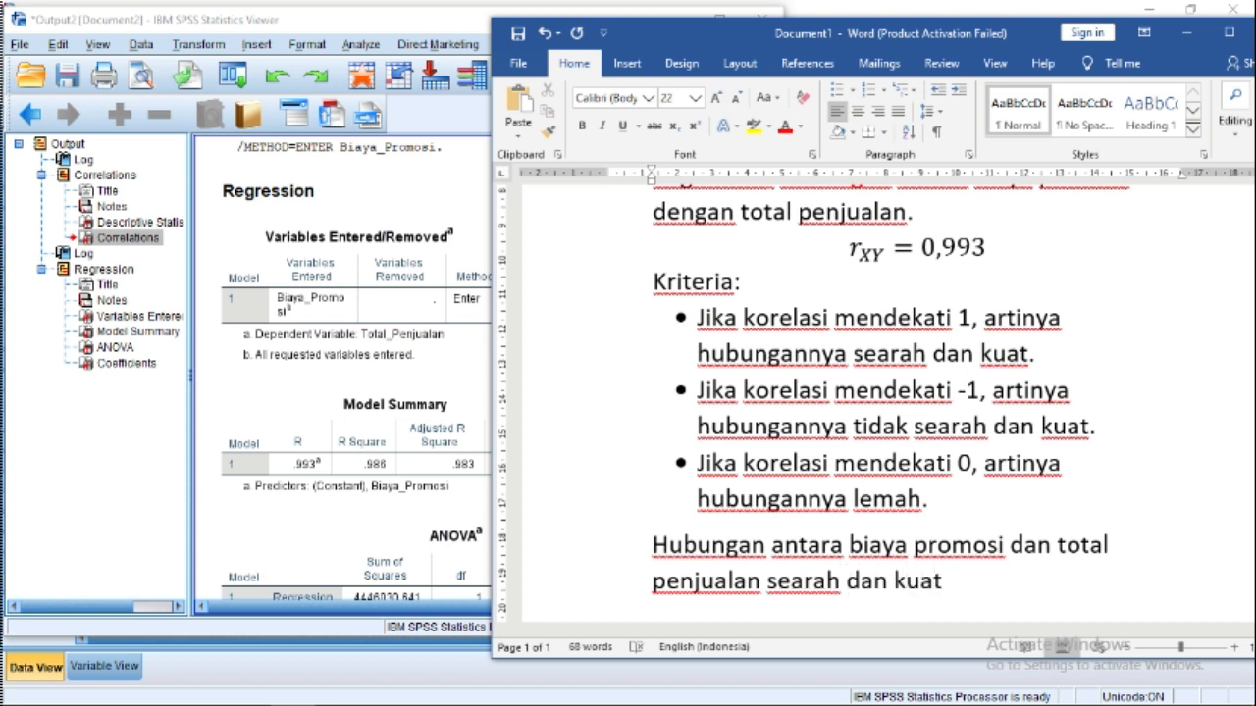
{"action": "type", "text": "."}
{"action": "scroll", "coordinate": [575, 284], "scroll_direction": "down", "scroll_amount": 1}
{"action": "scroll", "coordinate": [696, 303], "scroll_direction": "up", "scroll_amount": 2}
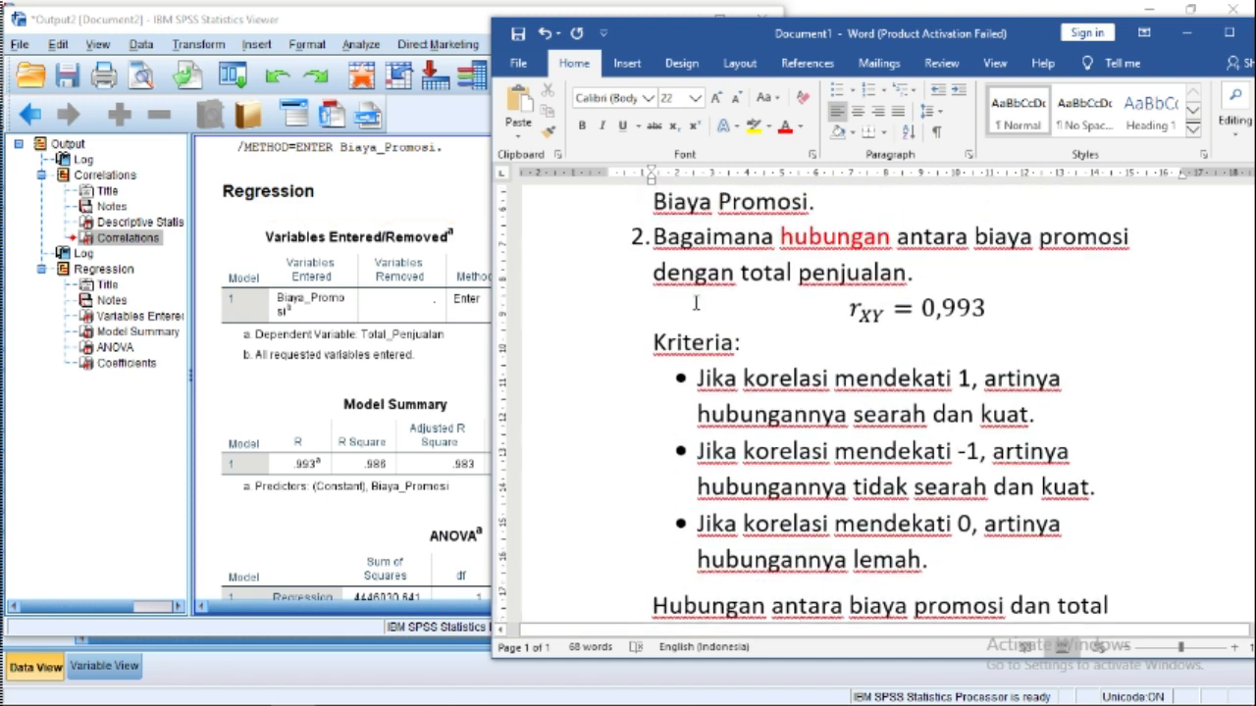
{"action": "scroll", "coordinate": [696, 303], "scroll_direction": "up", "scroll_amount": 1}
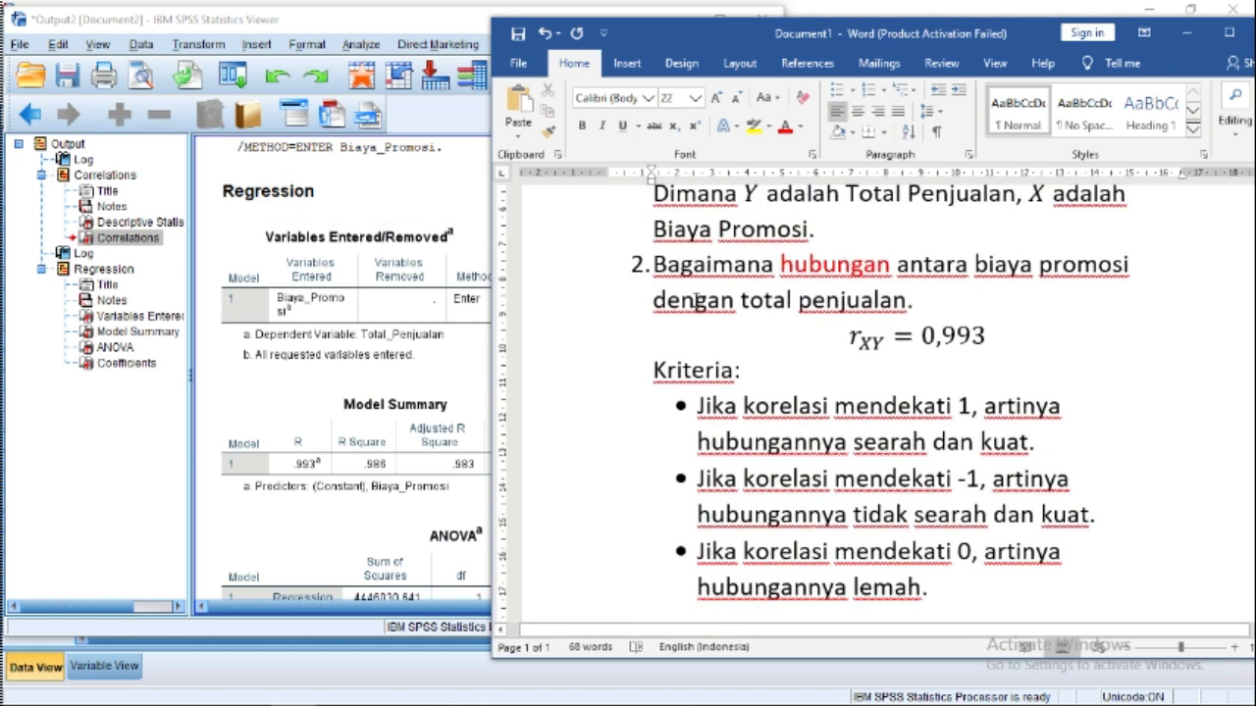
Step: Add numbered question 3 below the conclusion: "Berapa besar proporsi dari total penjualan yang dapat dijelaskan oleh biaya promosi."
{"action": "scroll", "coordinate": [696, 303], "scroll_direction": "down", "scroll_amount": 5}
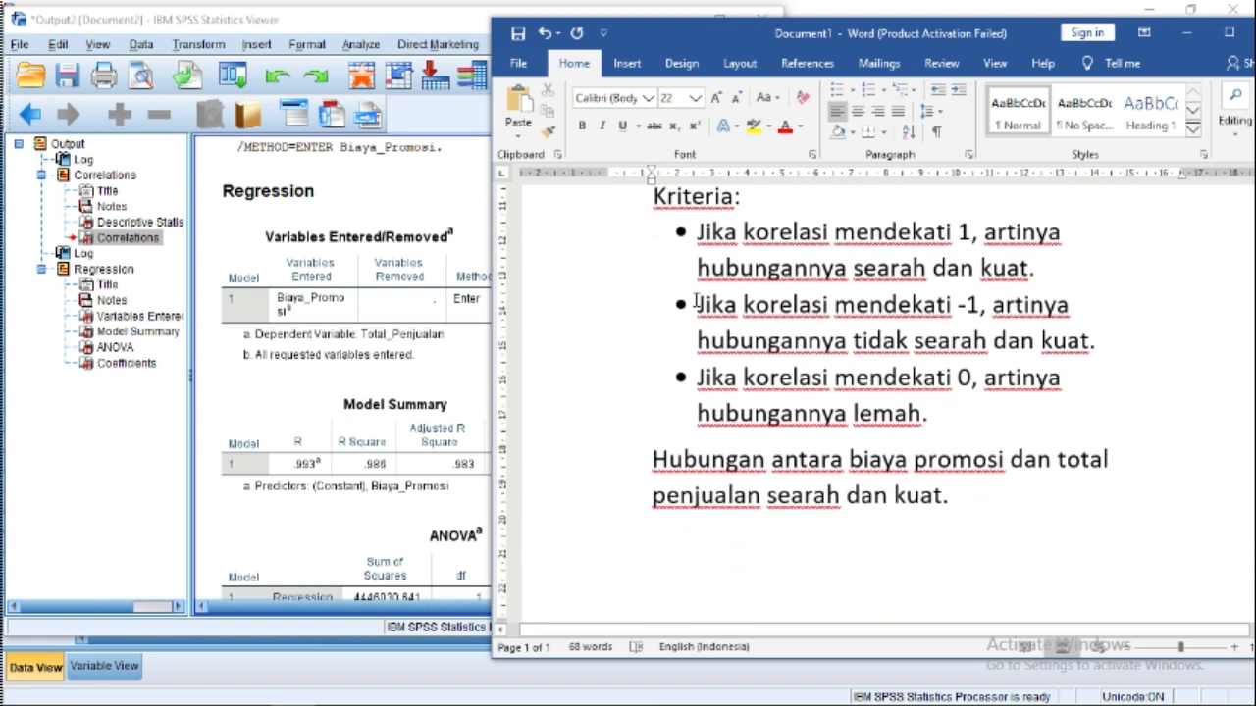
{"action": "key", "text": "Return"}
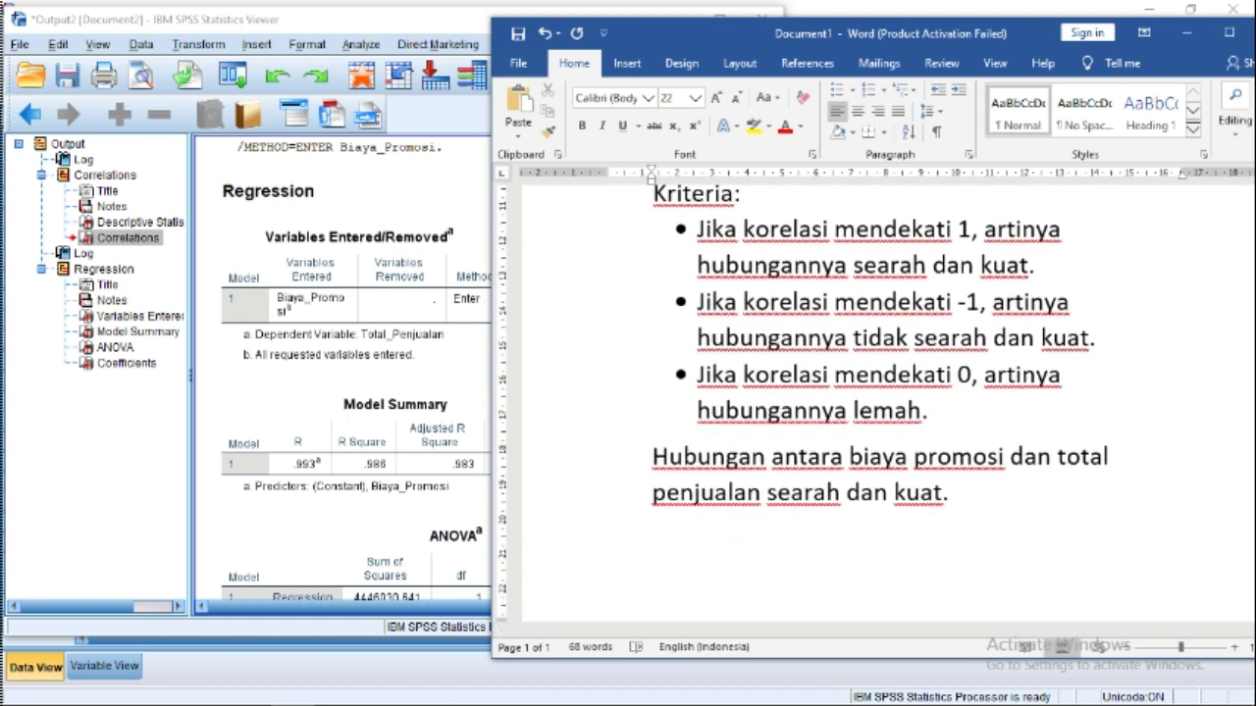
{"action": "type", "text": "3. "}
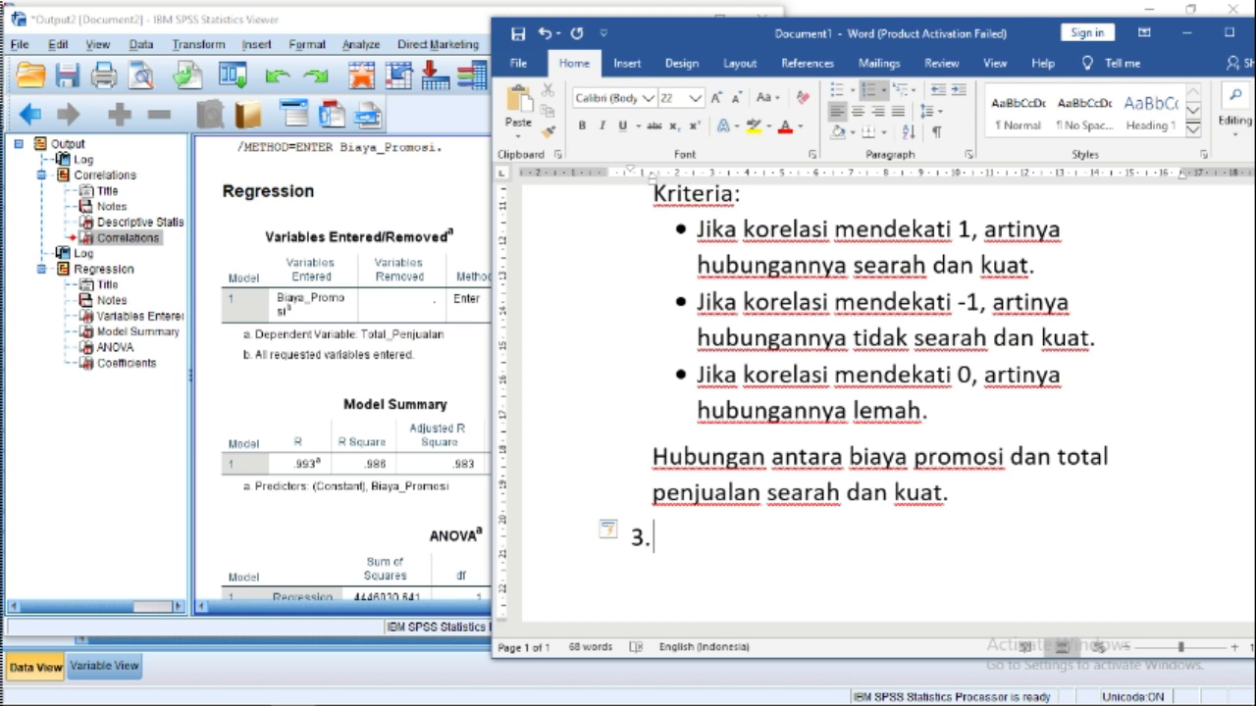
{"action": "type", "text": "Berap"}
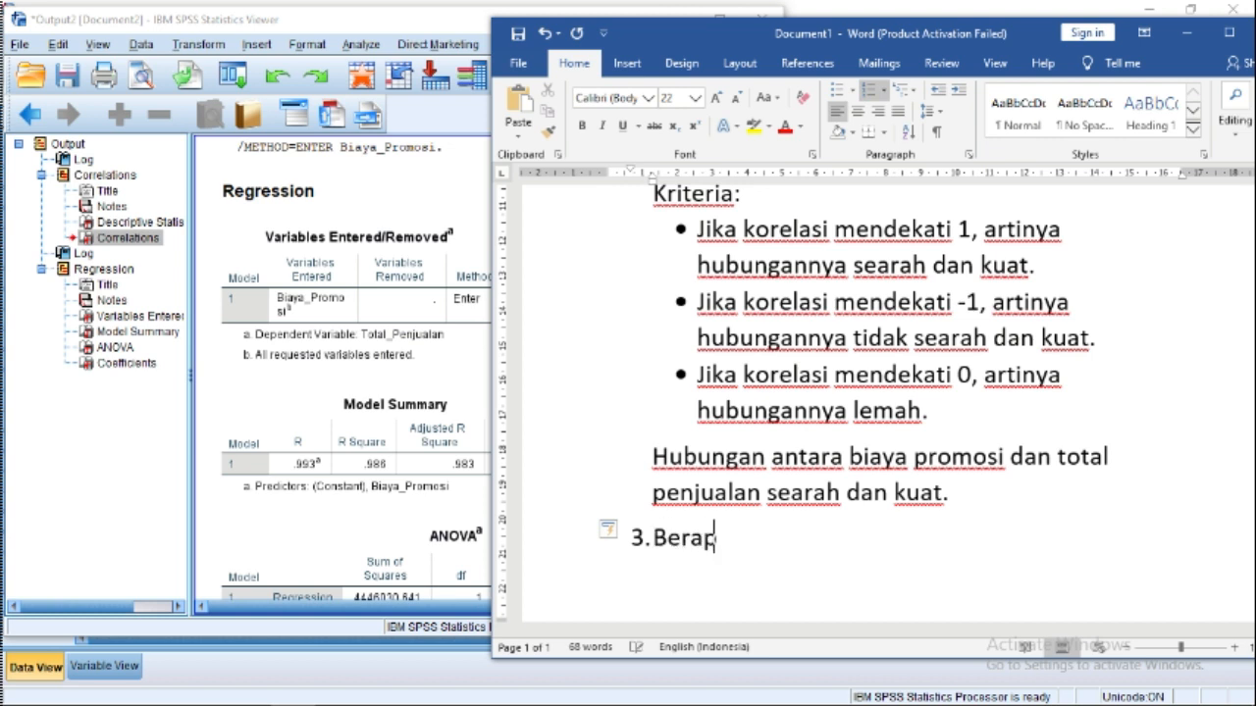
{"action": "type", "text": "a besa"}
{"action": "key", "text": "BackSpace"}
{"action": "key", "text": "BackSpace"}
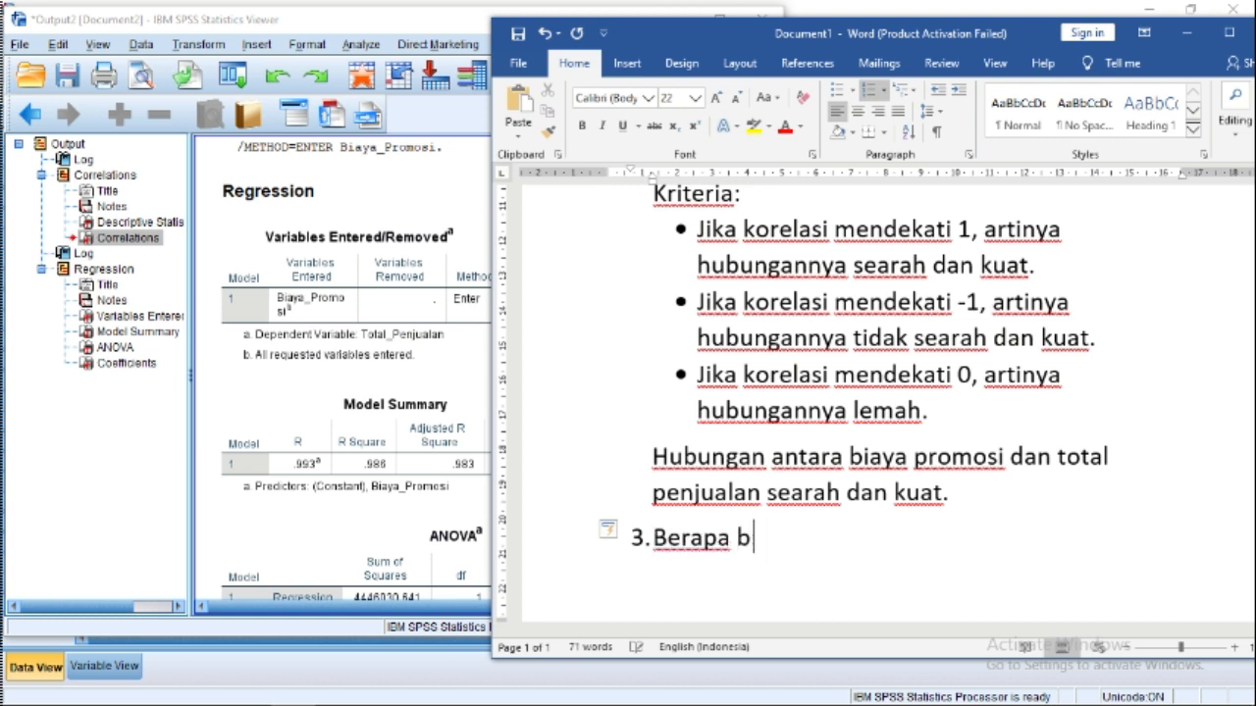
{"action": "type", "text": "esar p"}
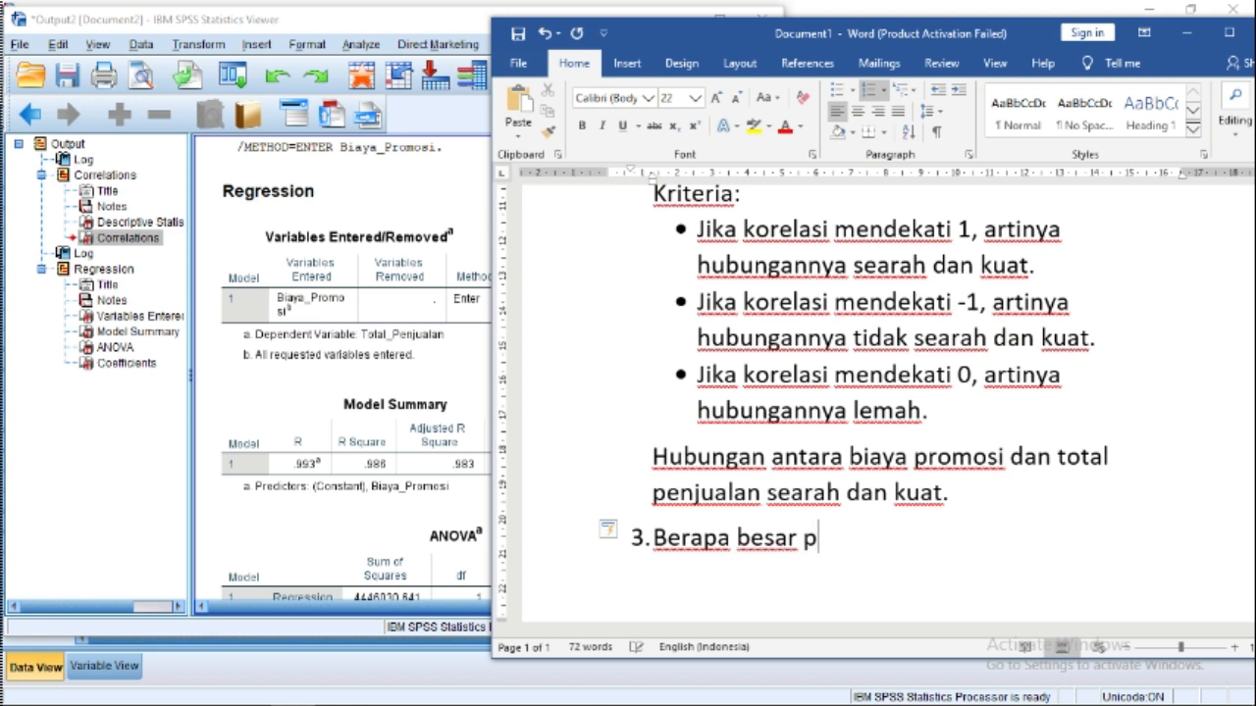
{"action": "type", "text": "ropor"}
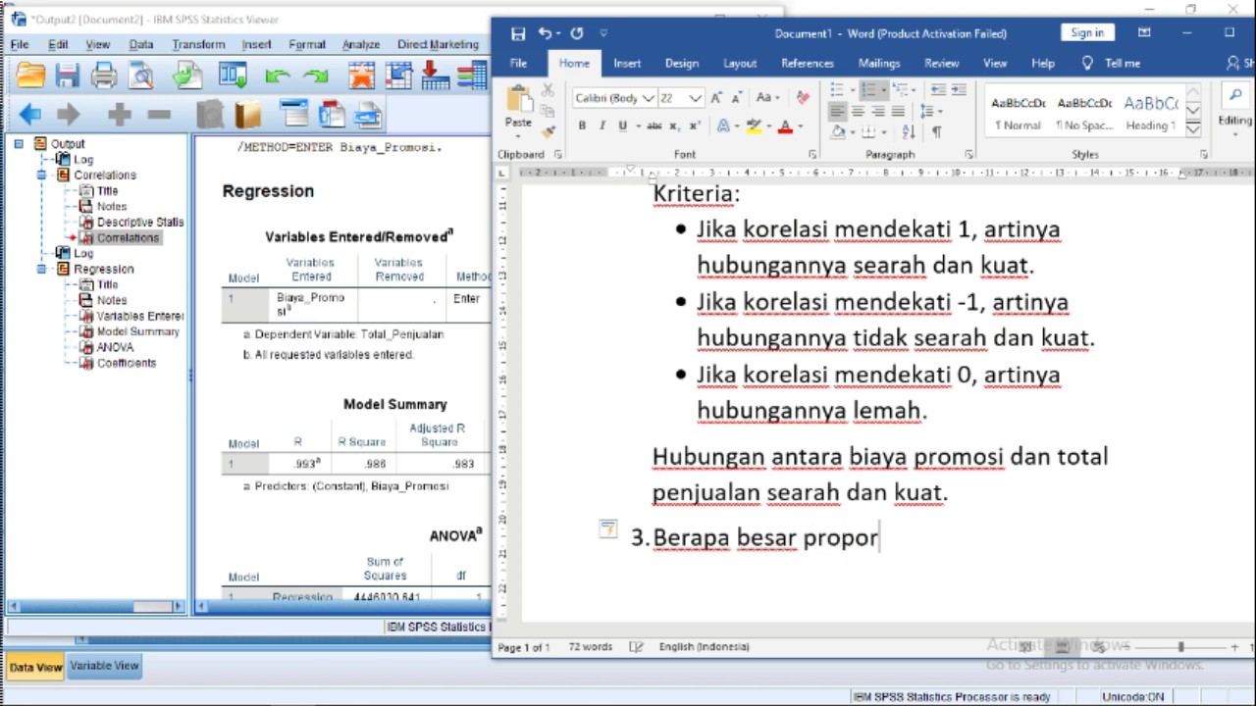
{"action": "type", "text": "si dari "}
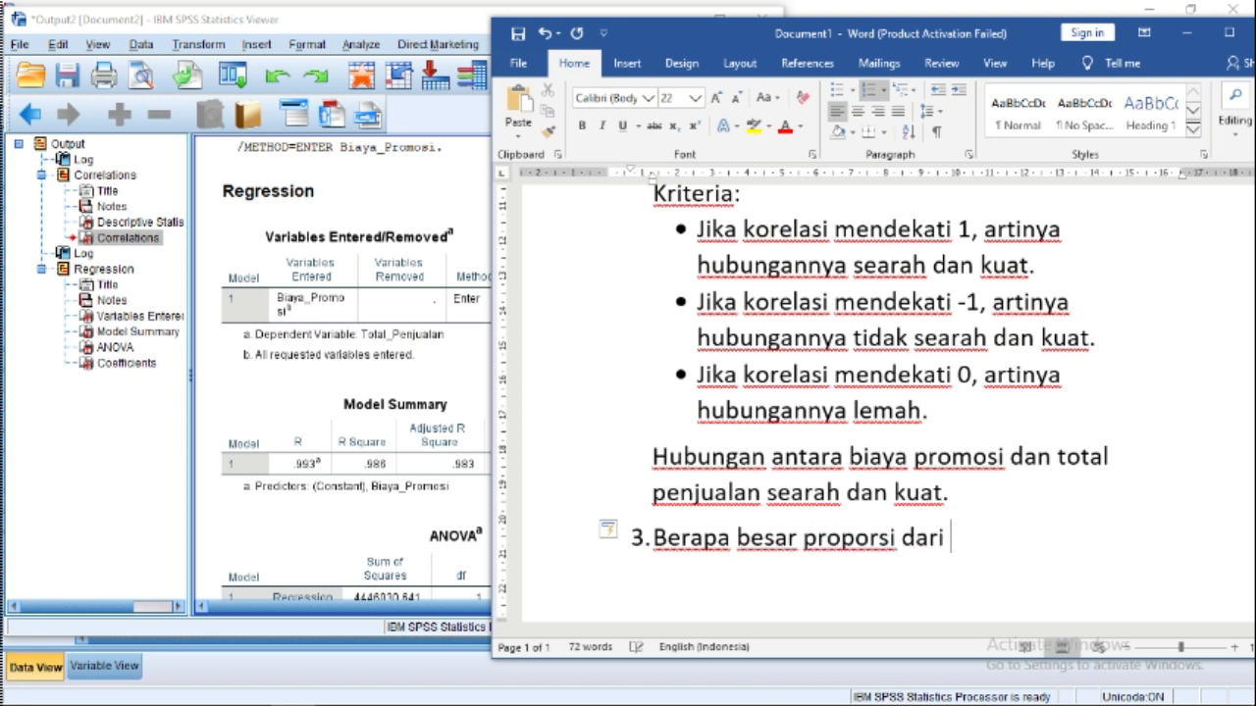
{"action": "type", "text": "total penju"}
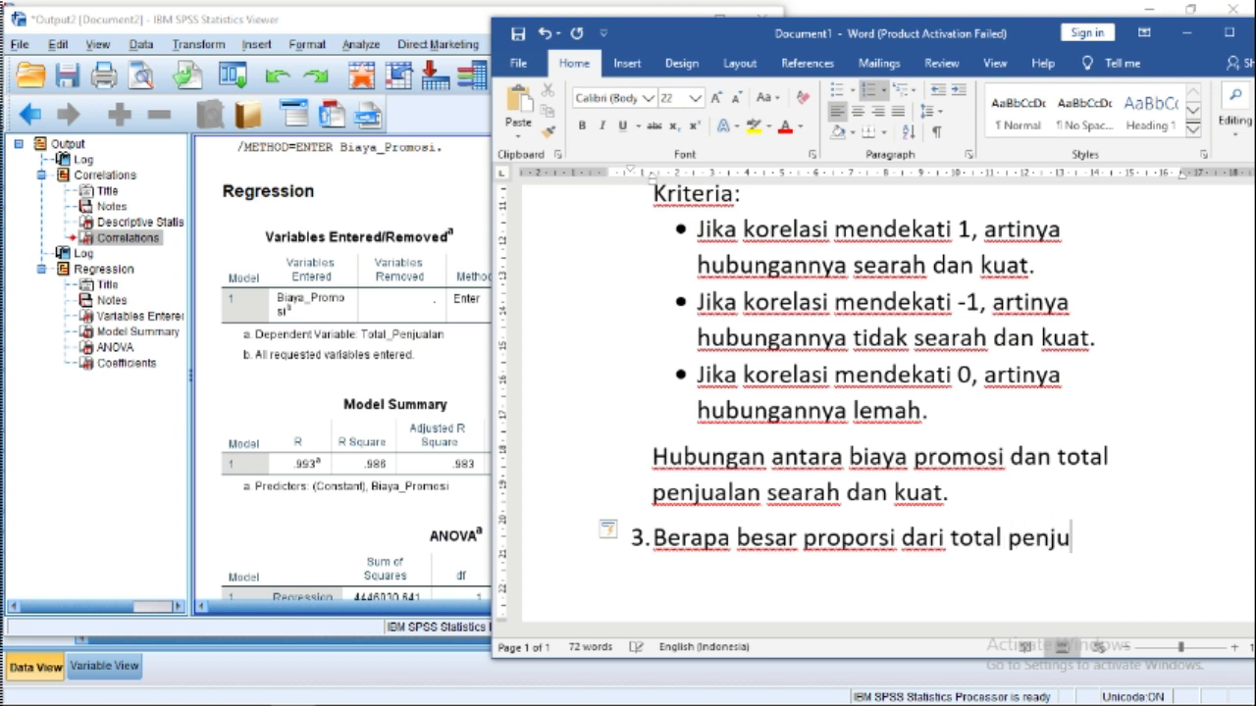
{"action": "type", "text": "alan yang"}
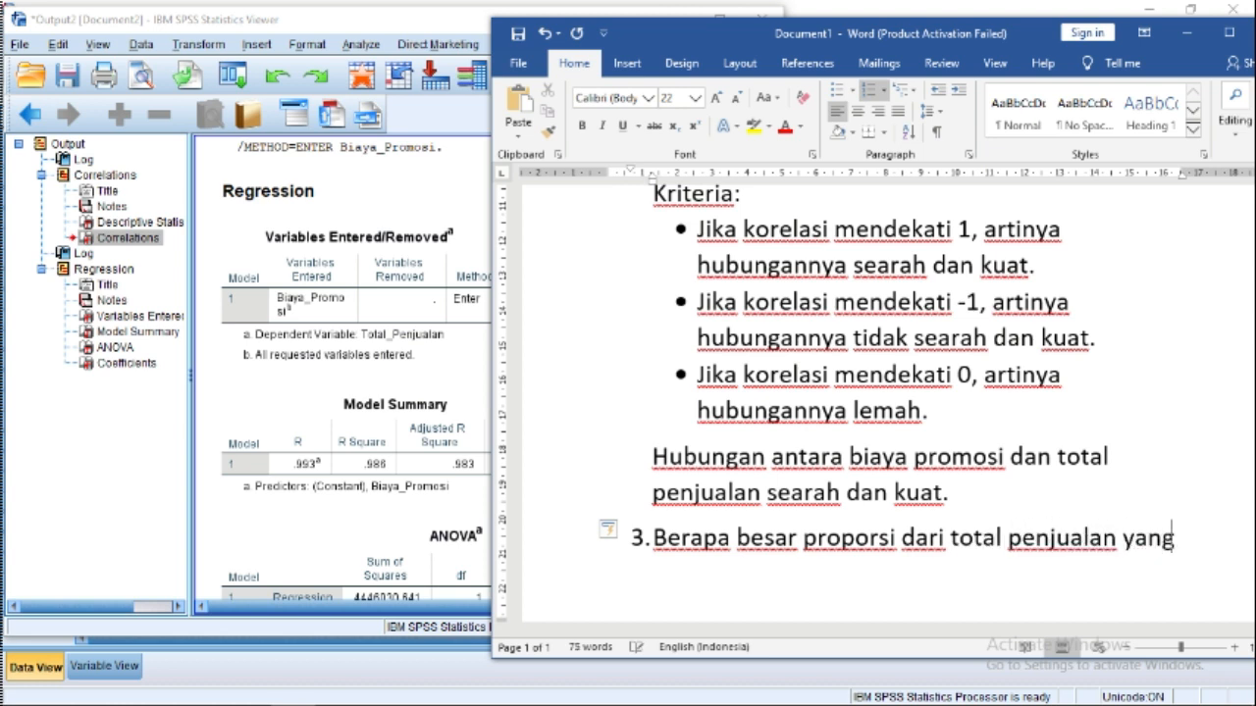
{"action": "type", "text": " dapat dijeal"}
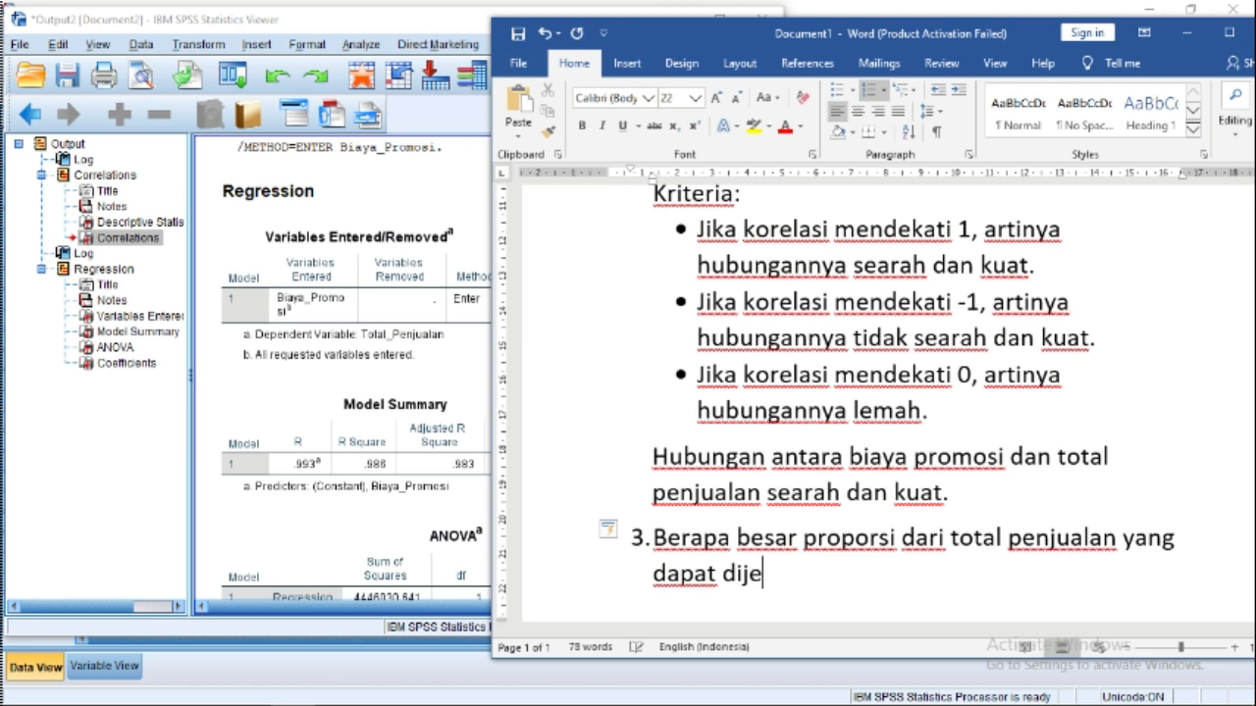
{"action": "key", "text": "BackSpace"}
{"action": "key", "text": "BackSpace"}
{"action": "type", "text": "laskan "}
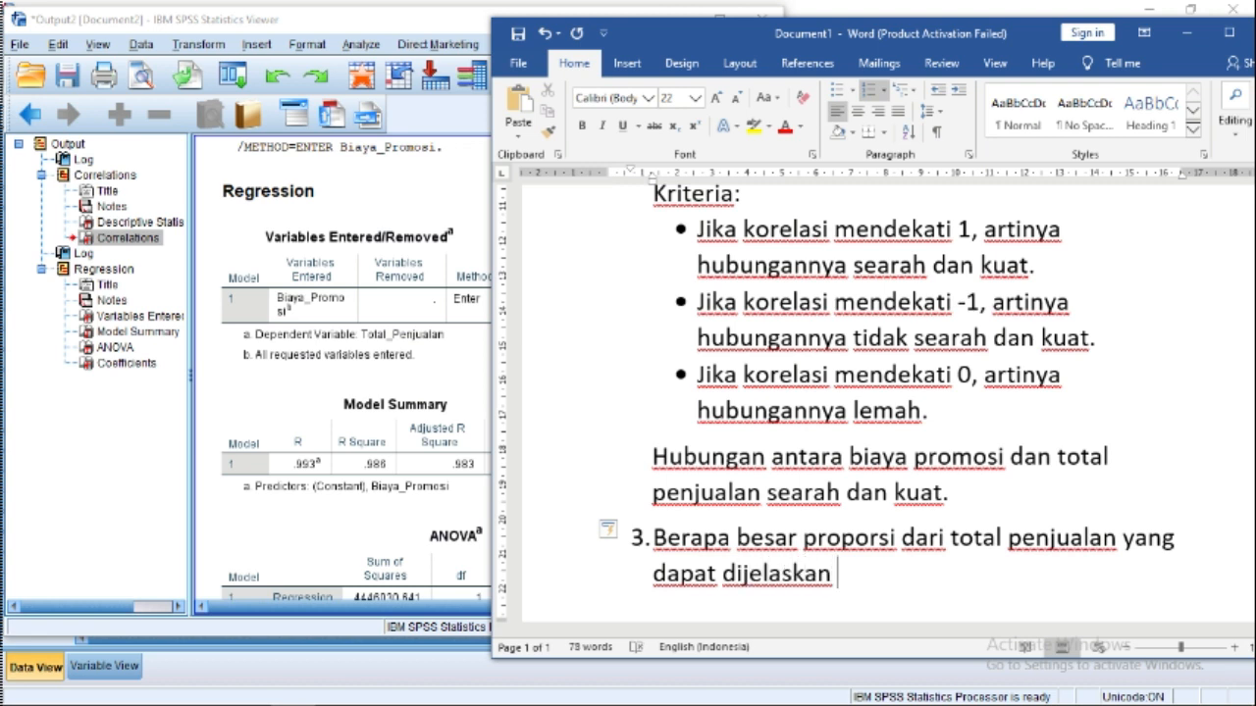
{"action": "type", "text": "oleh bi"}
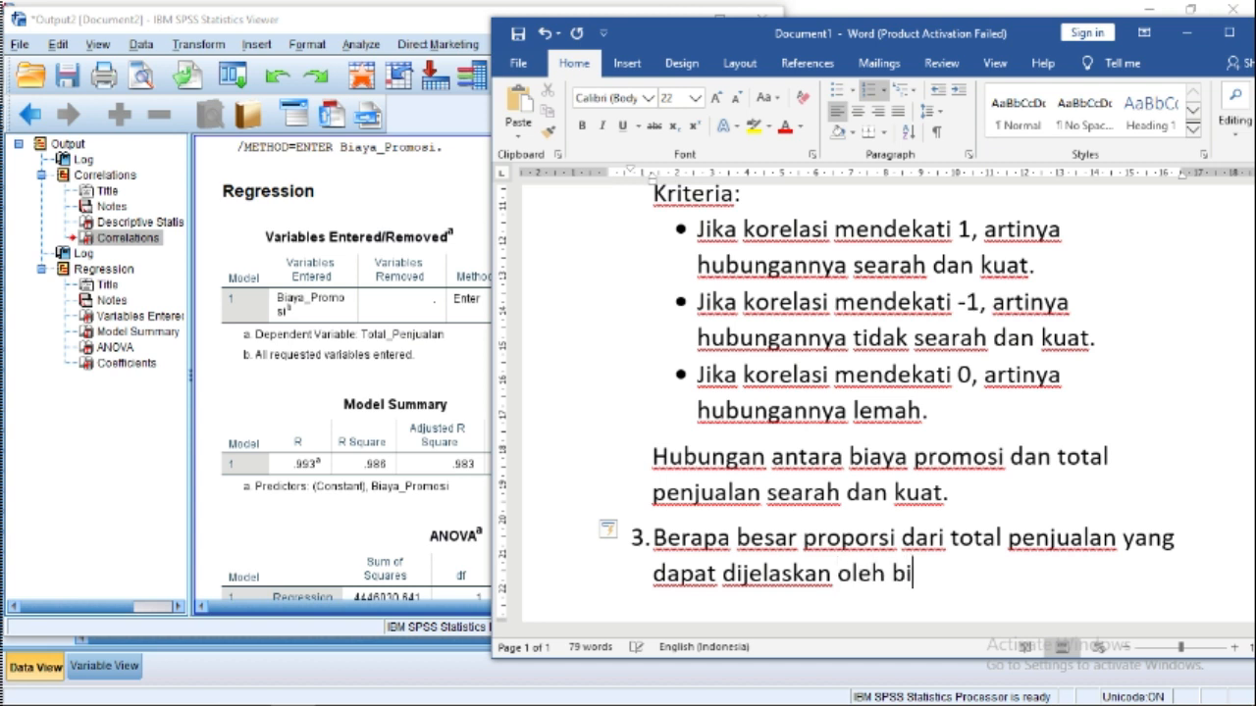
{"action": "type", "text": "aya promo"}
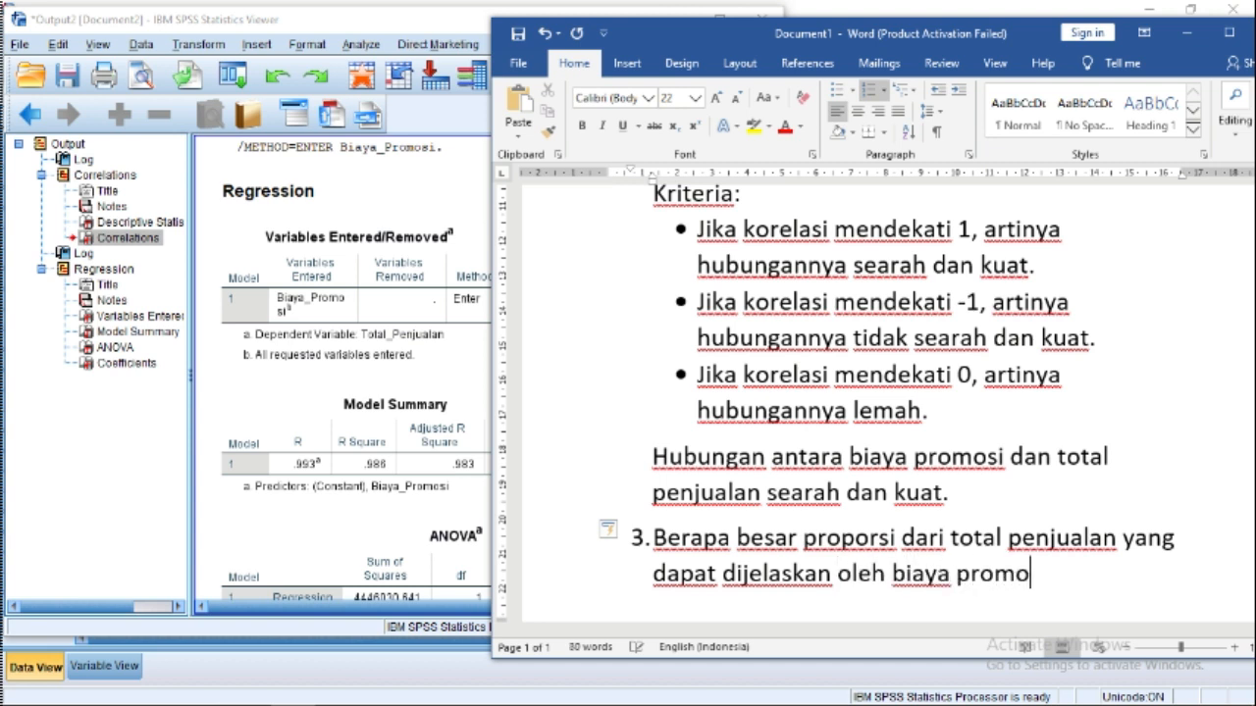
{"action": "type", "text": "si."}
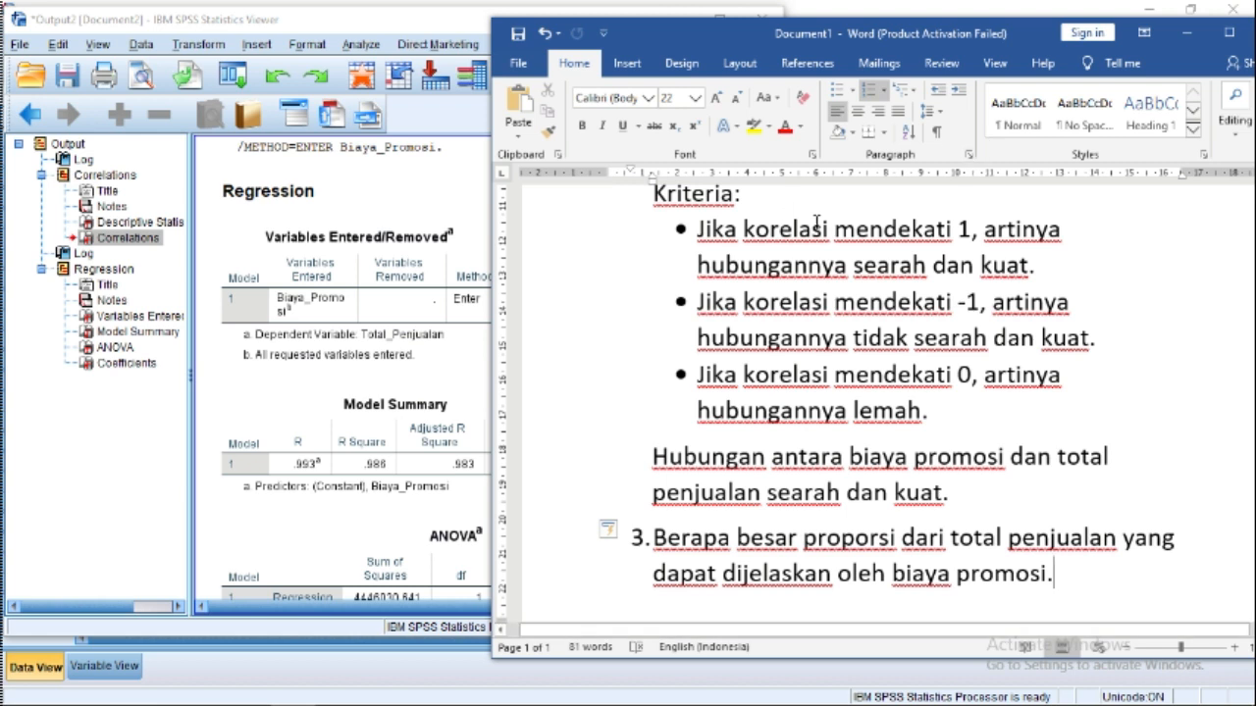
Step: Insert the equation KP = 0,986 on an unnumbered line below question 3, using the R Square value from the SPSS Model Summary
{"action": "left_click", "coordinate": [443, 34]}
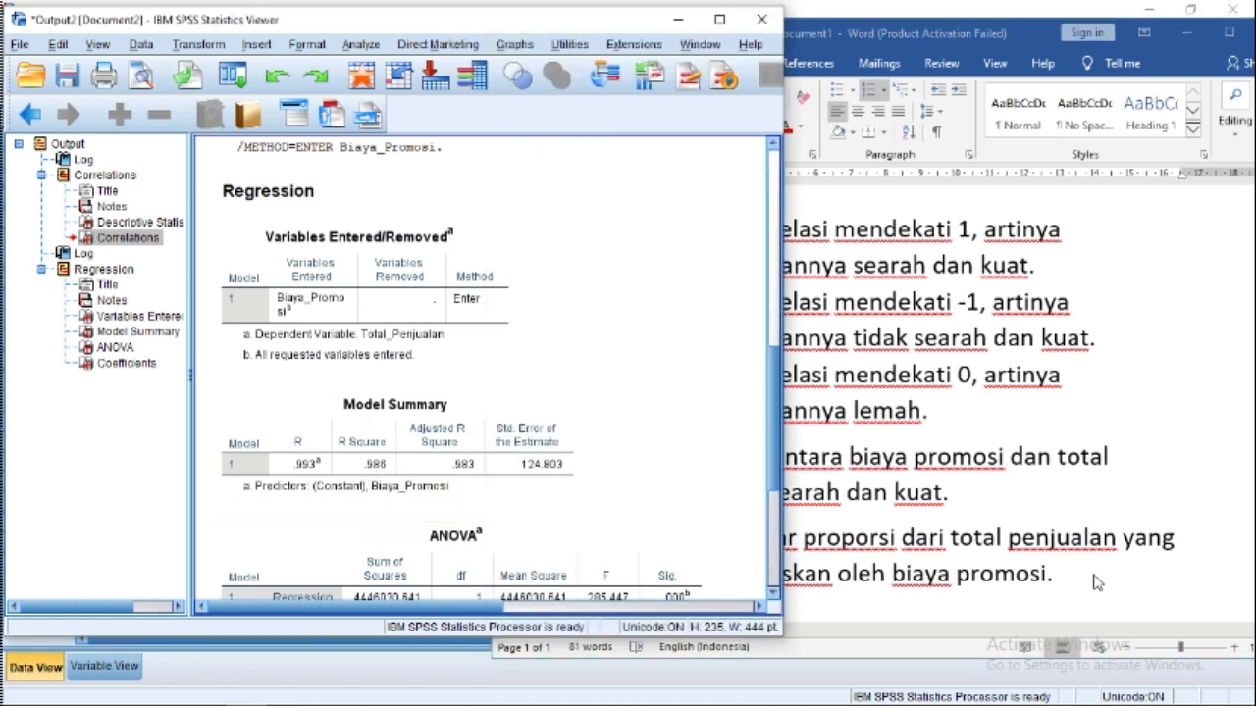
{"action": "left_click", "coordinate": [1097, 583]}
{"action": "key", "text": "Return"}
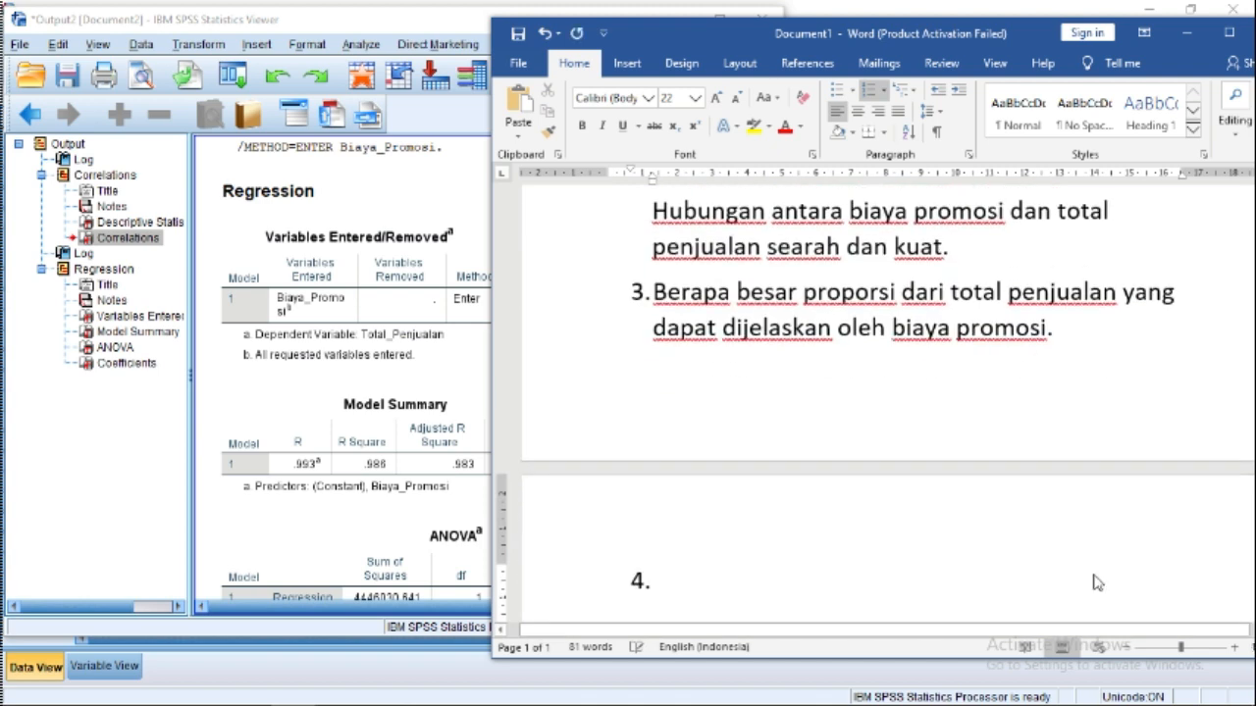
{"action": "key", "text": "BackSpace"}
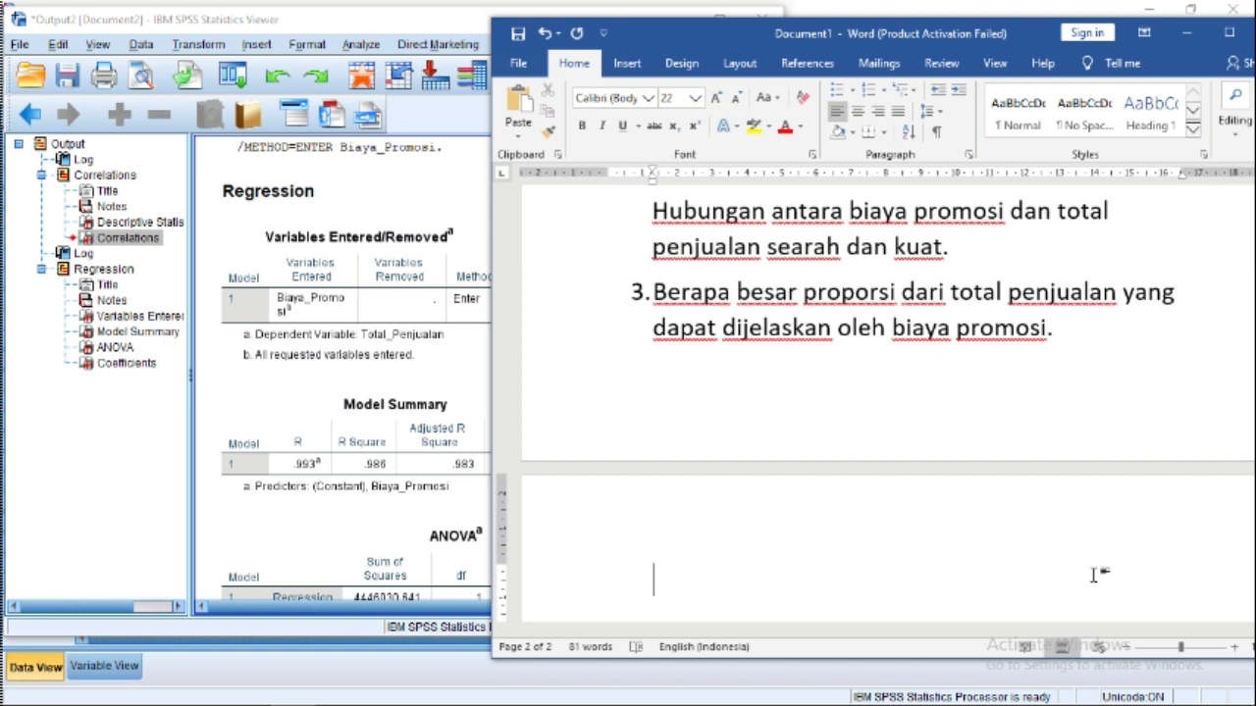
{"action": "key", "text": "alt+equal"}
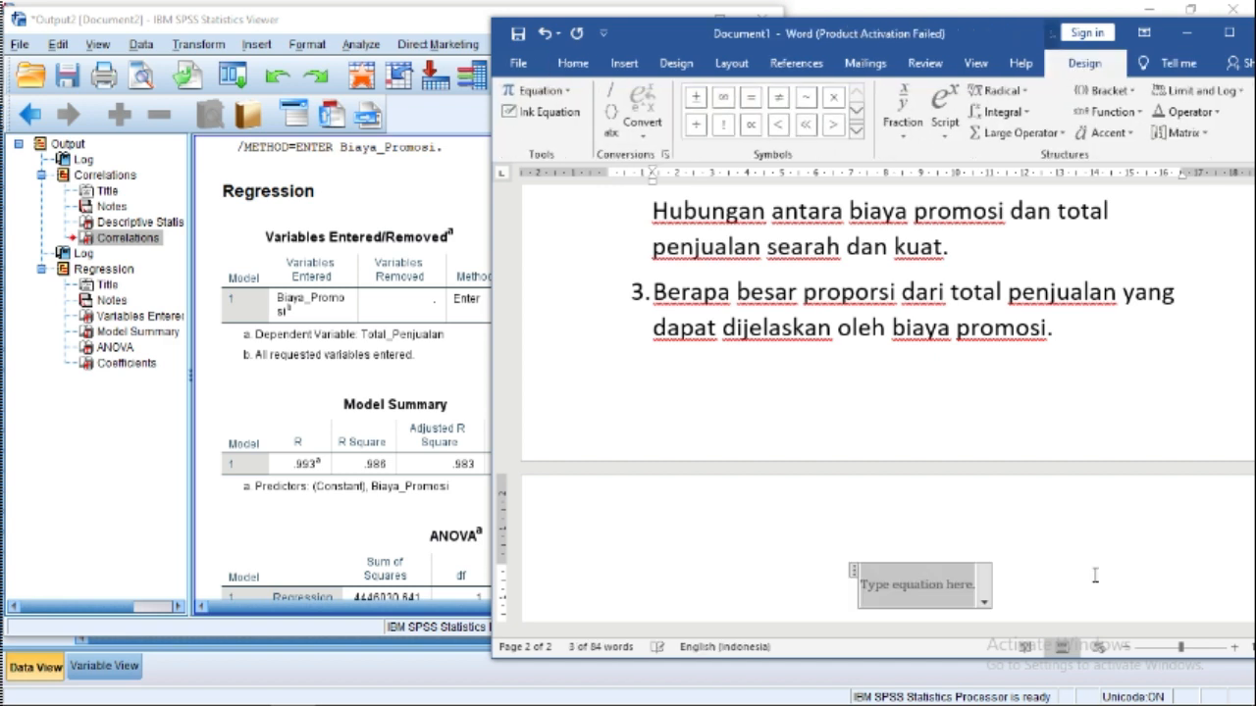
{"action": "type", "text": "KP"}
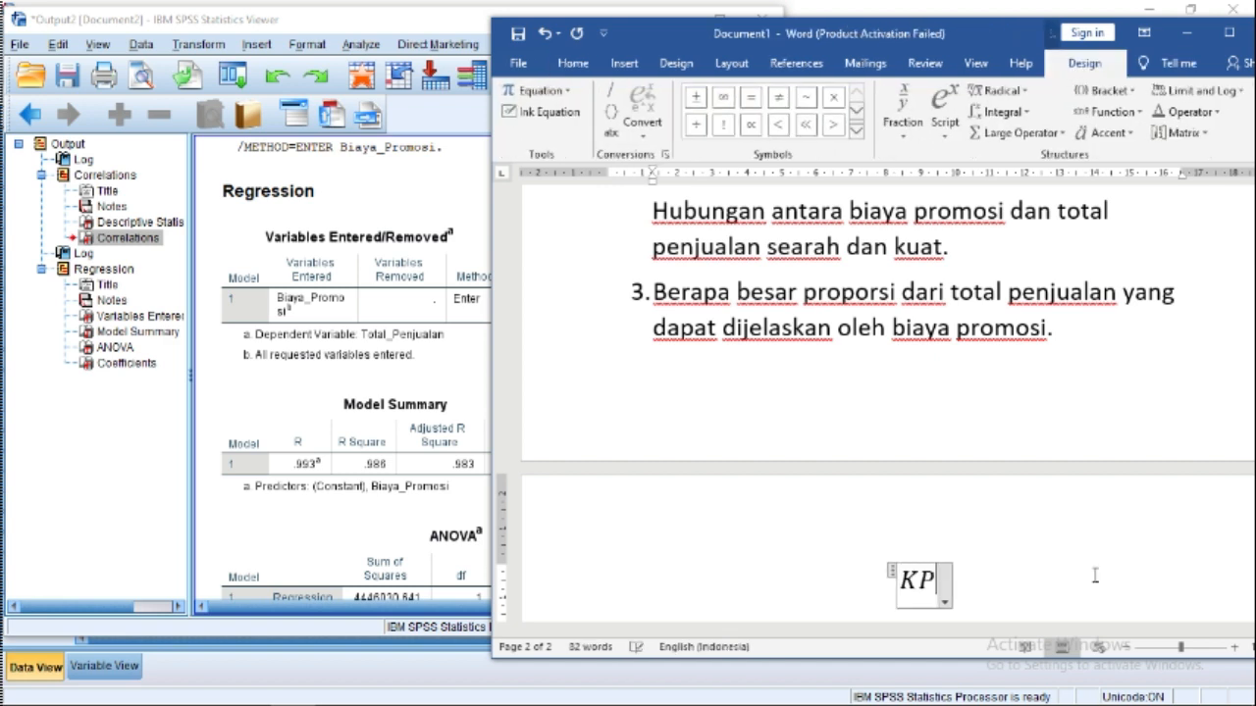
{"action": "type", "text": " = 0,983"}
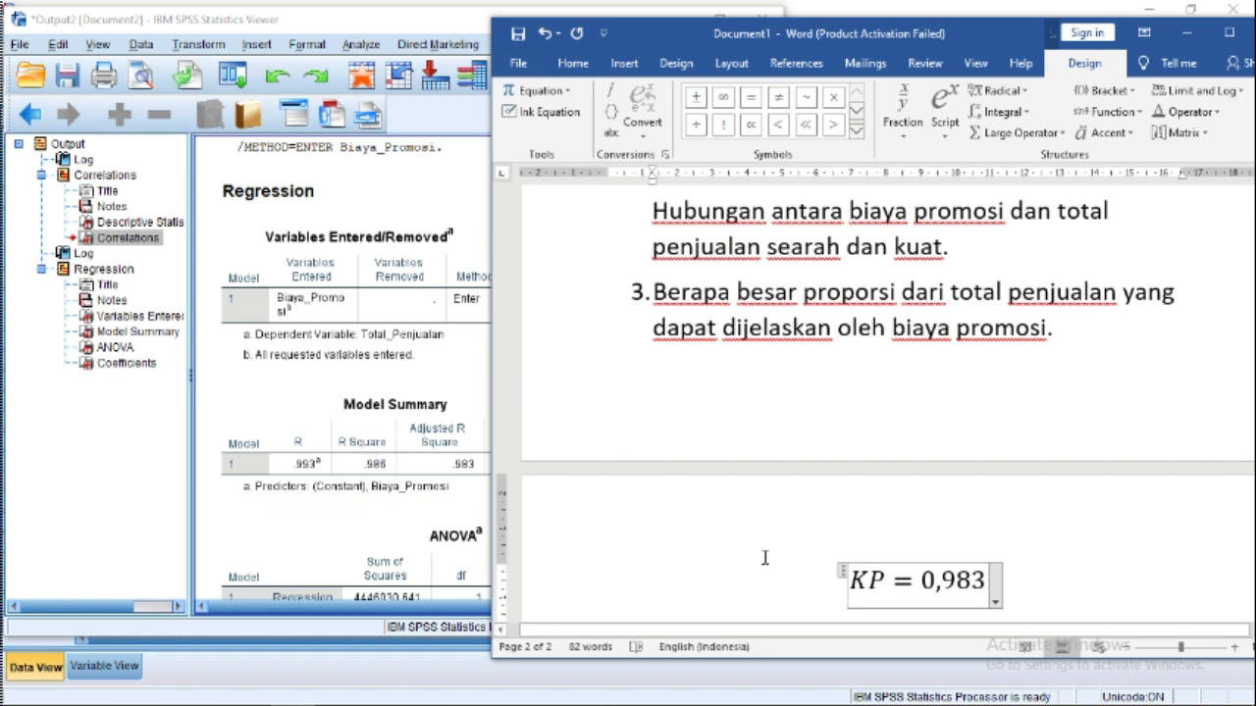
{"action": "key", "text": "BackSpace"}
{"action": "type", "text": "6"}
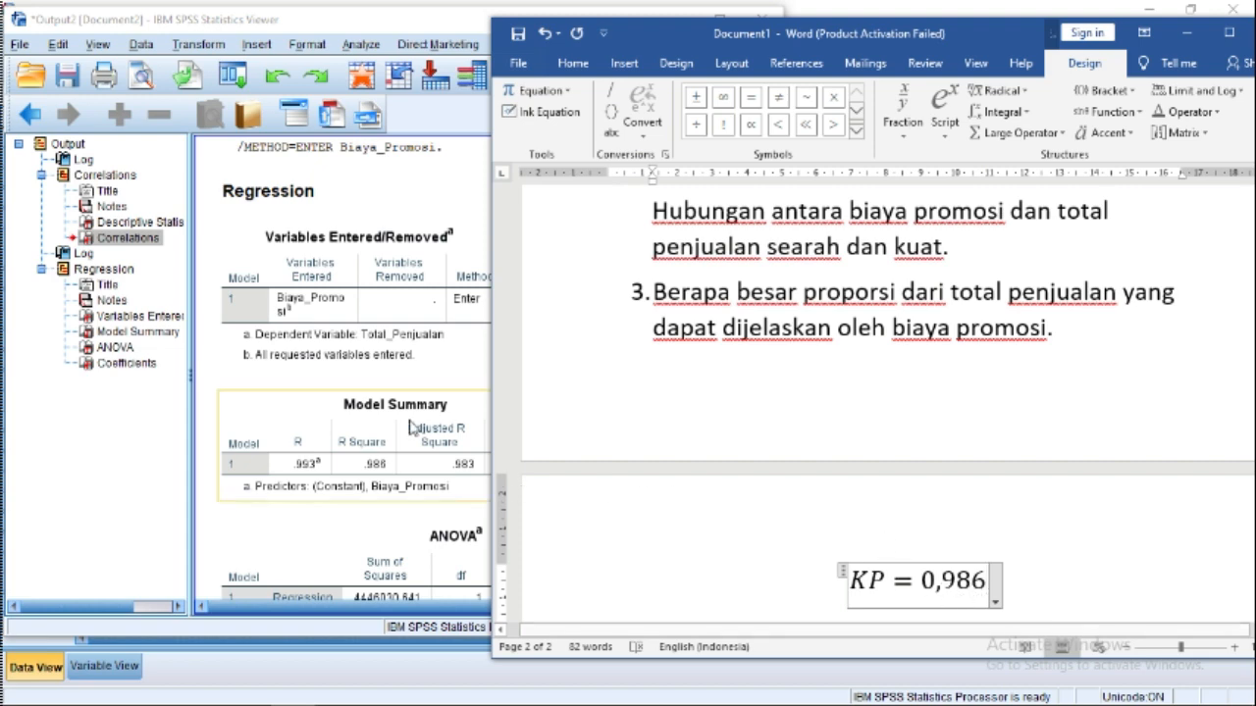
Step: Write the interpretation "Artinya 98,6% dari total penjualan bisa dijelaskan oleh biaya promosi." on a new line below the KP equation
{"action": "scroll", "coordinate": [827, 345], "scroll_direction": "up", "scroll_amount": 10}
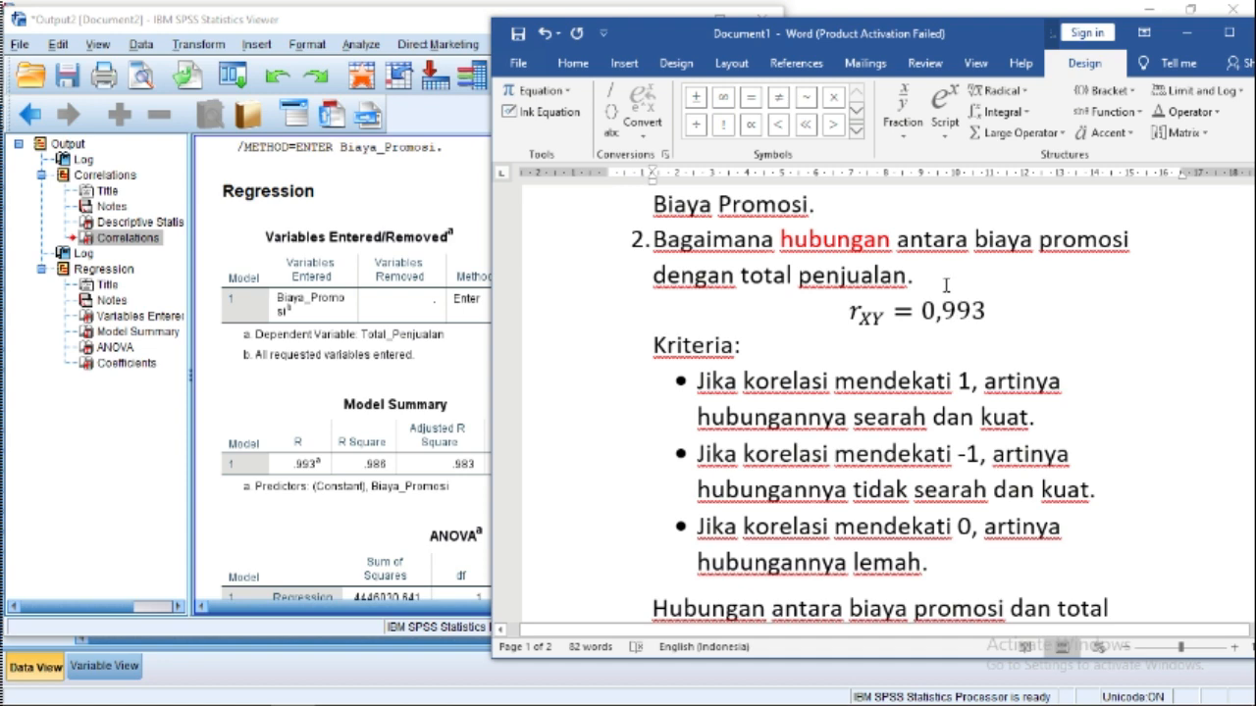
{"action": "scroll", "coordinate": [988, 307], "scroll_direction": "down", "scroll_amount": 10}
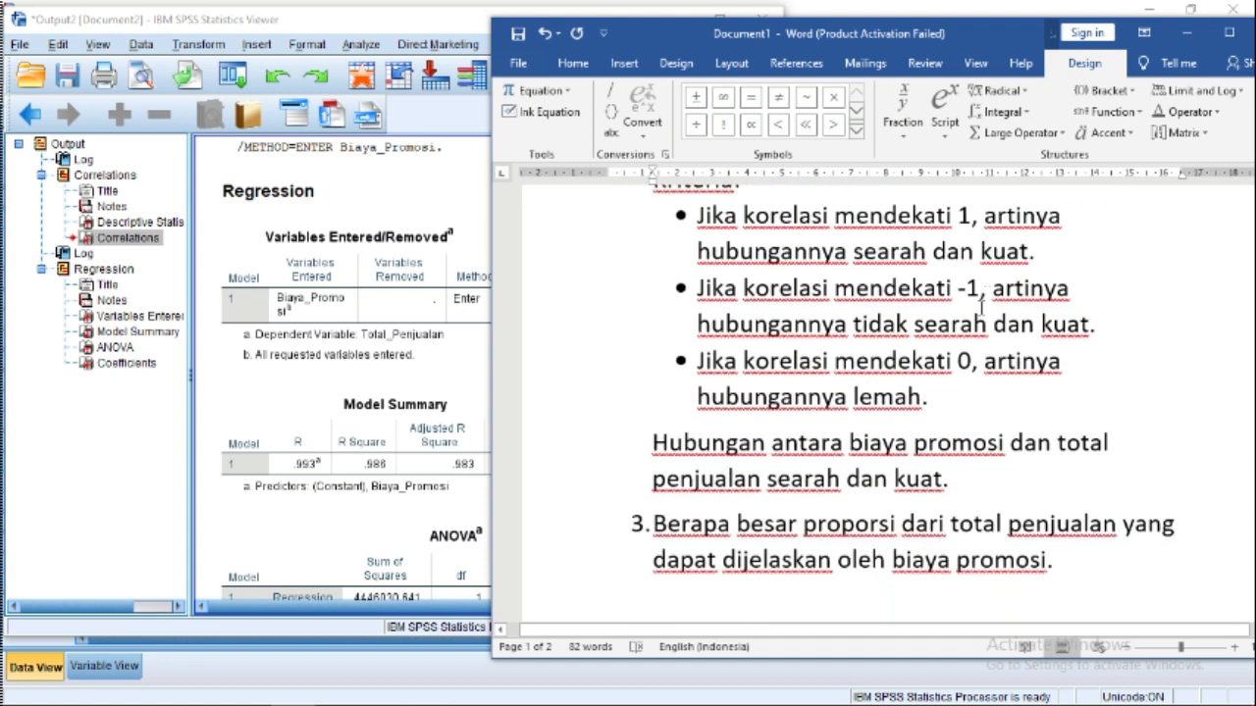
{"action": "left_click", "coordinate": [974, 451]}
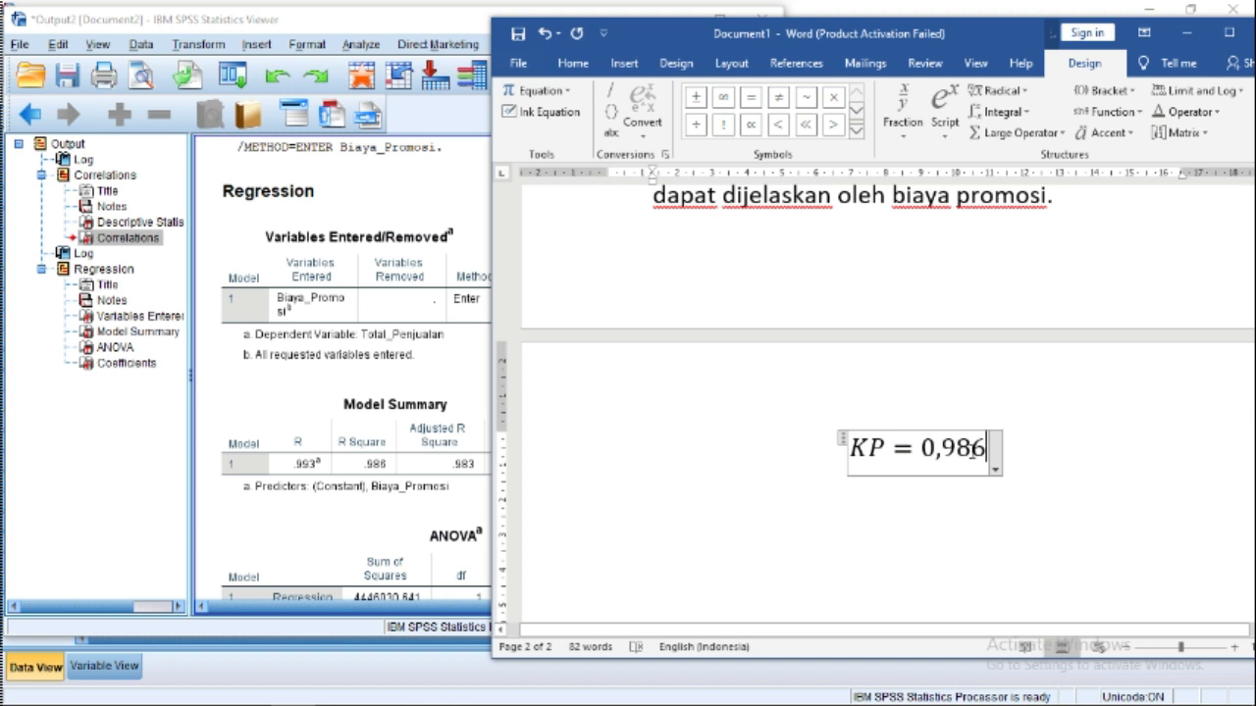
{"action": "key", "text": "Right"}
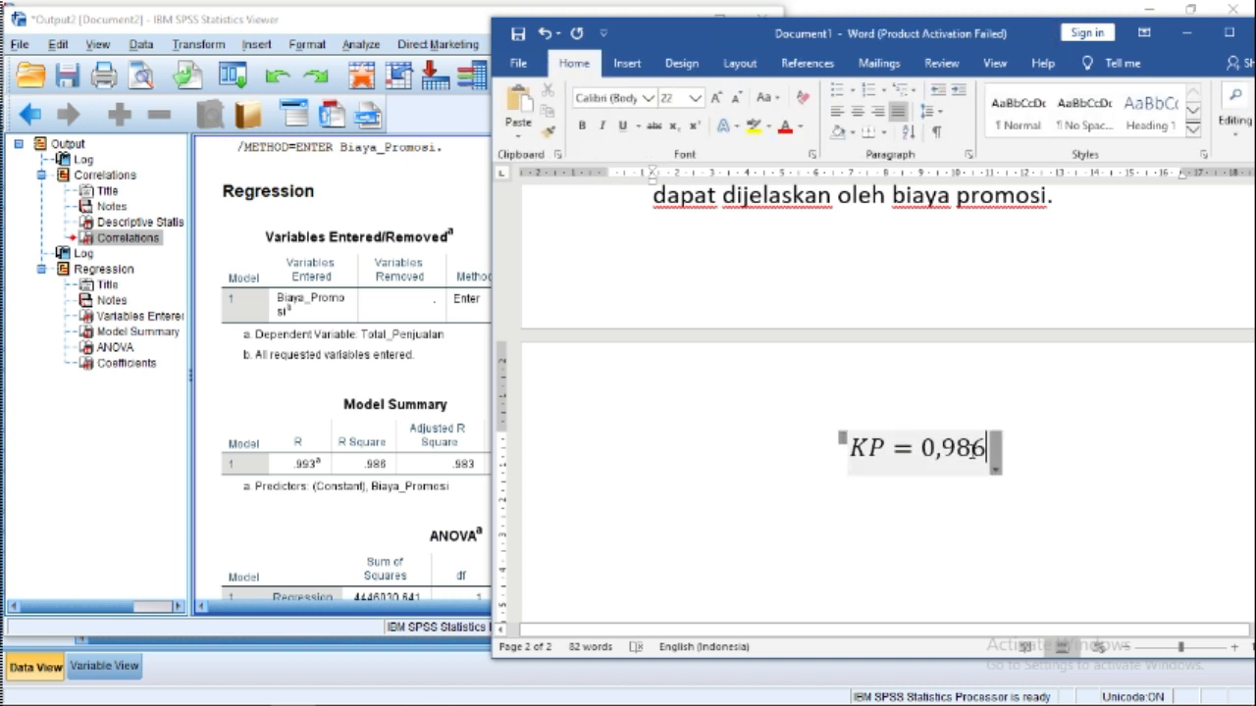
{"action": "key", "text": "Return"}
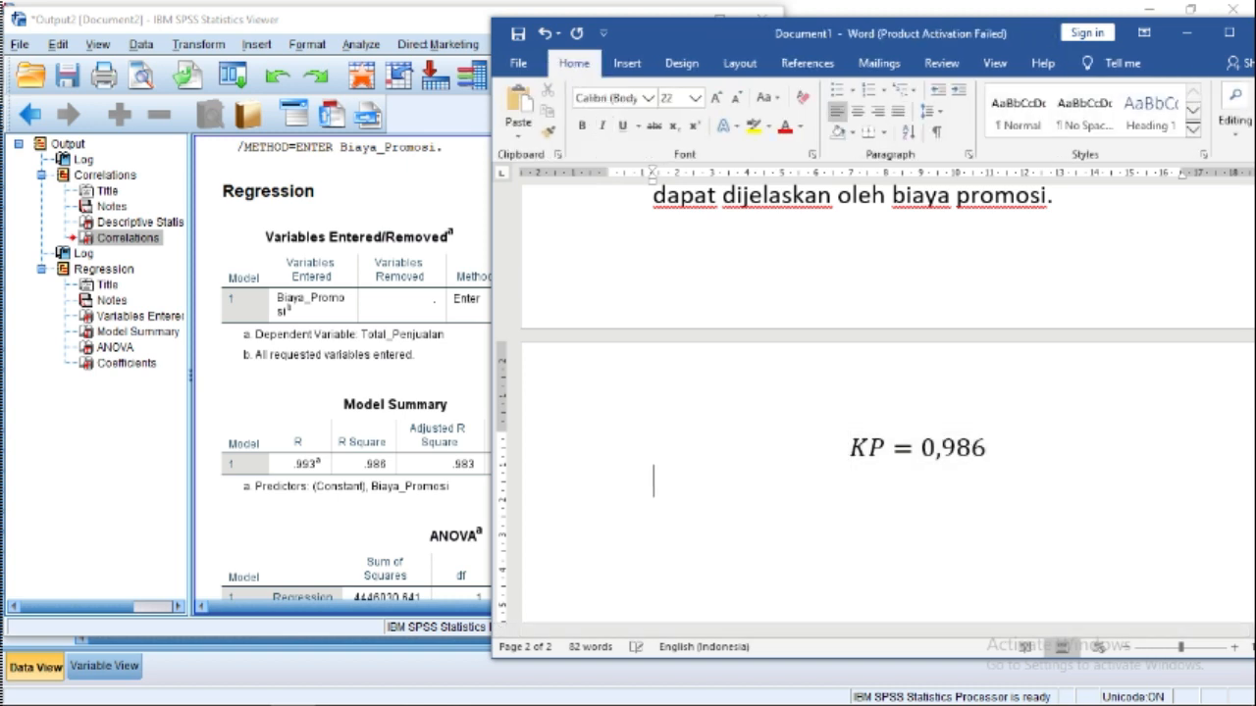
{"action": "type", "text": "Artinya "}
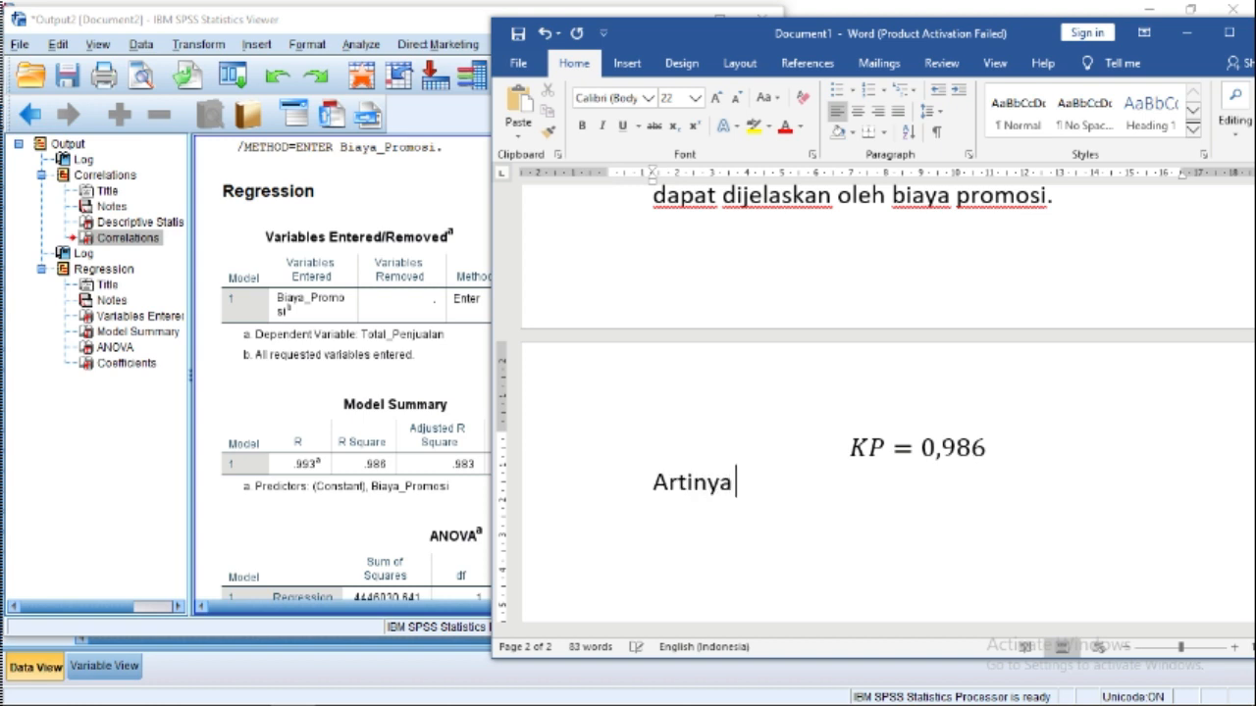
{"action": "type", "text": "98"}
{"action": "key", "text": "BackSpace"}
{"action": "type", "text": "98,6"}
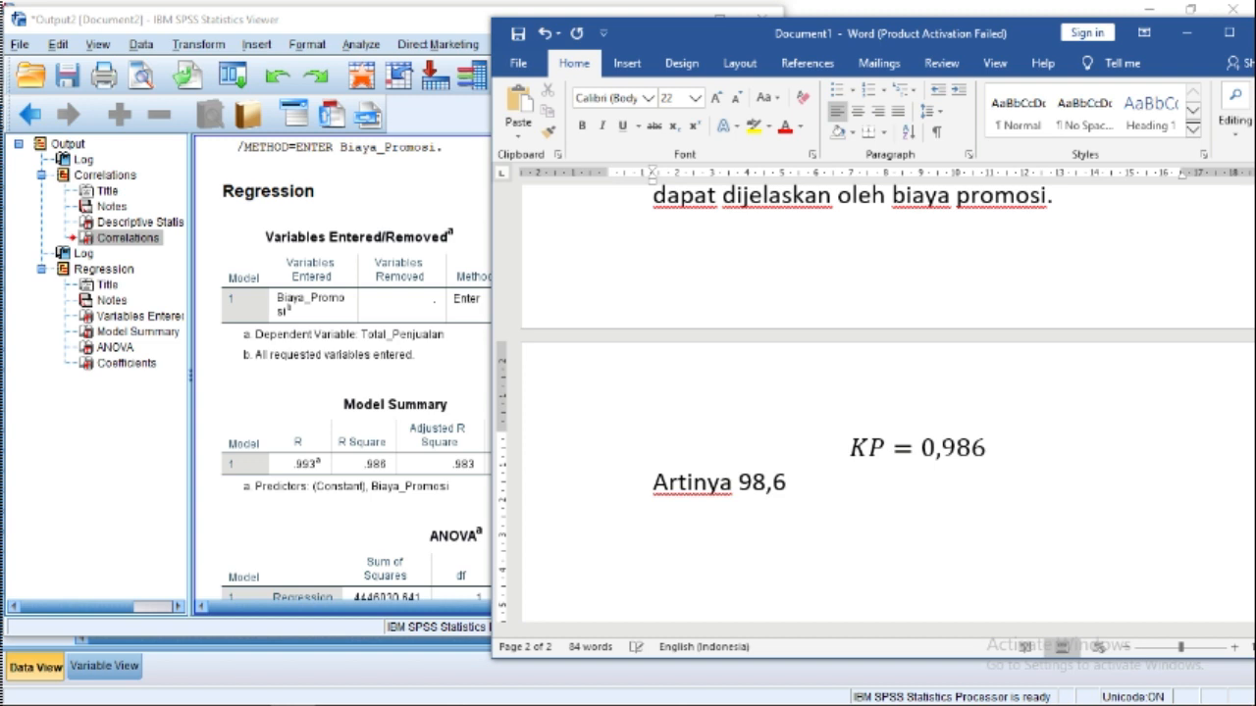
{"action": "type", "text": "% dari "}
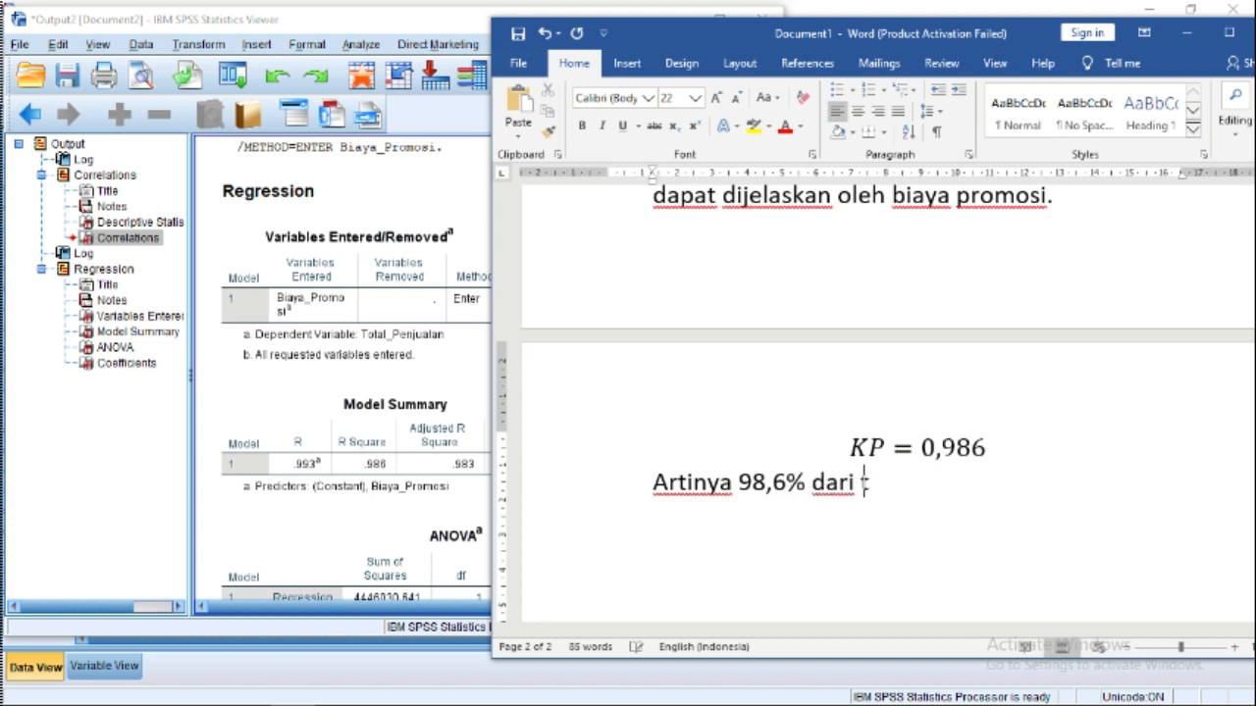
{"action": "type", "text": "total penjua"}
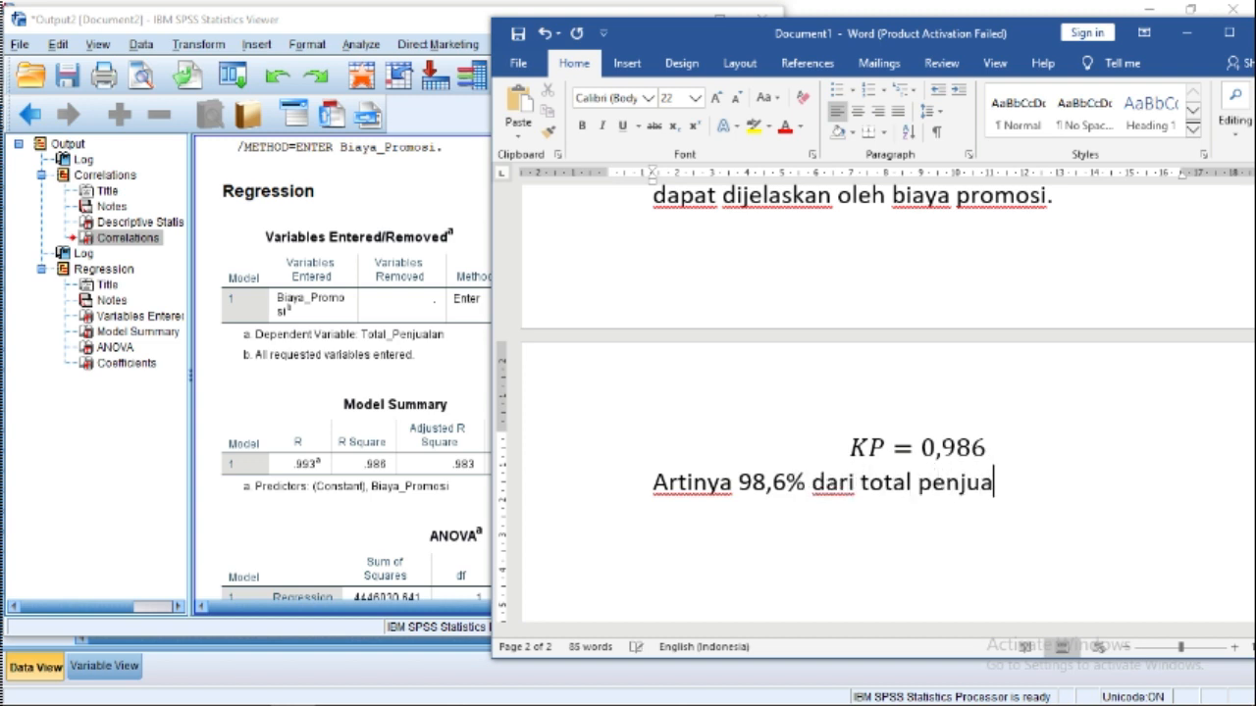
{"action": "type", "text": "lan bi"}
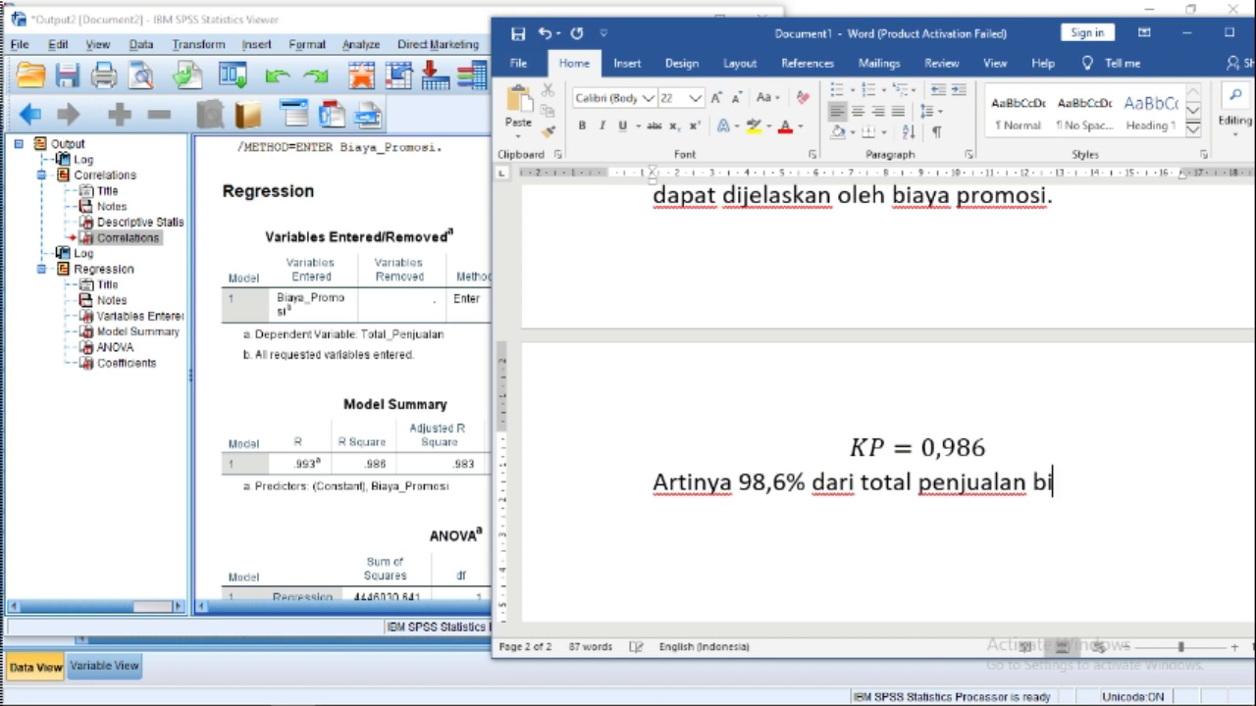
{"action": "type", "text": "sa dijelask"}
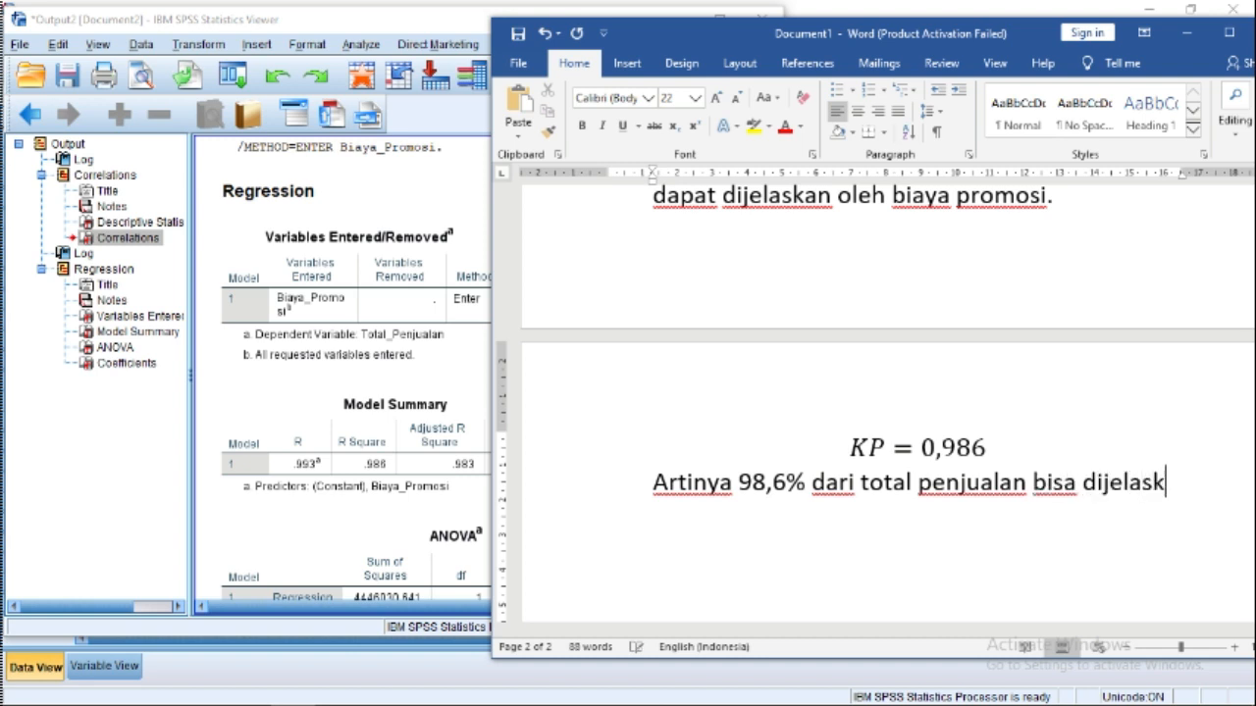
{"action": "type", "text": "an oleh "}
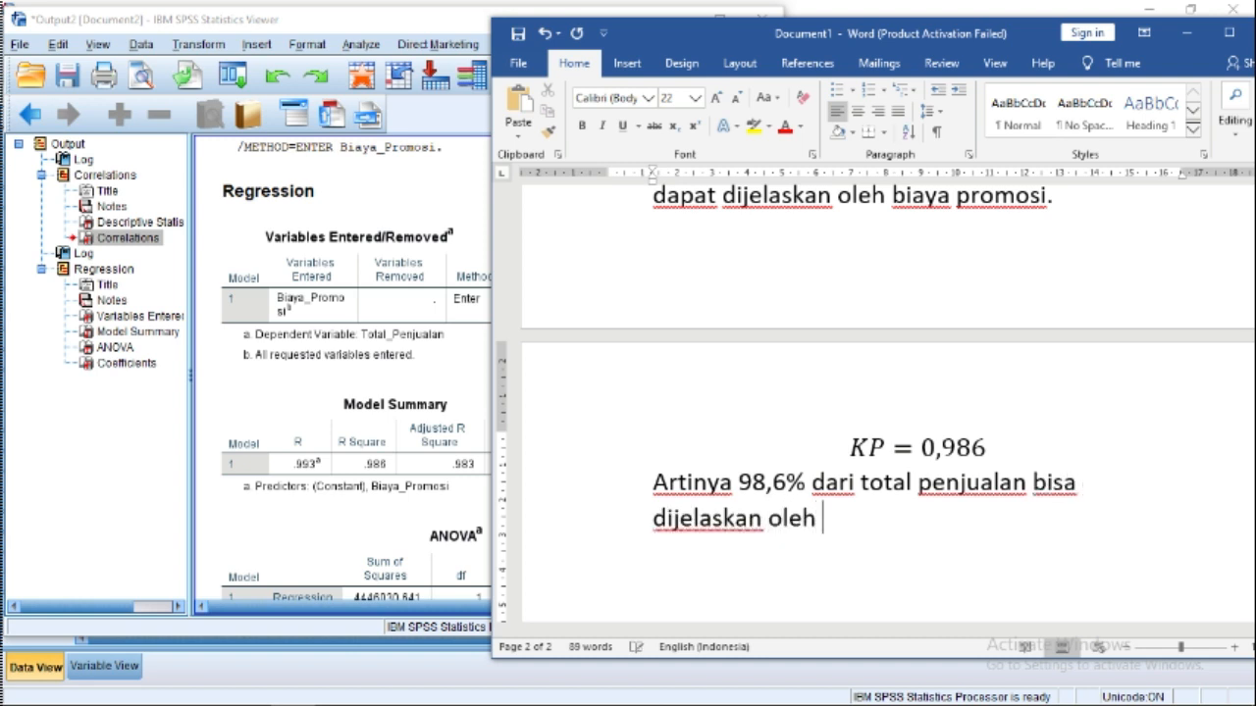
{"action": "type", "text": "biaya pr"}
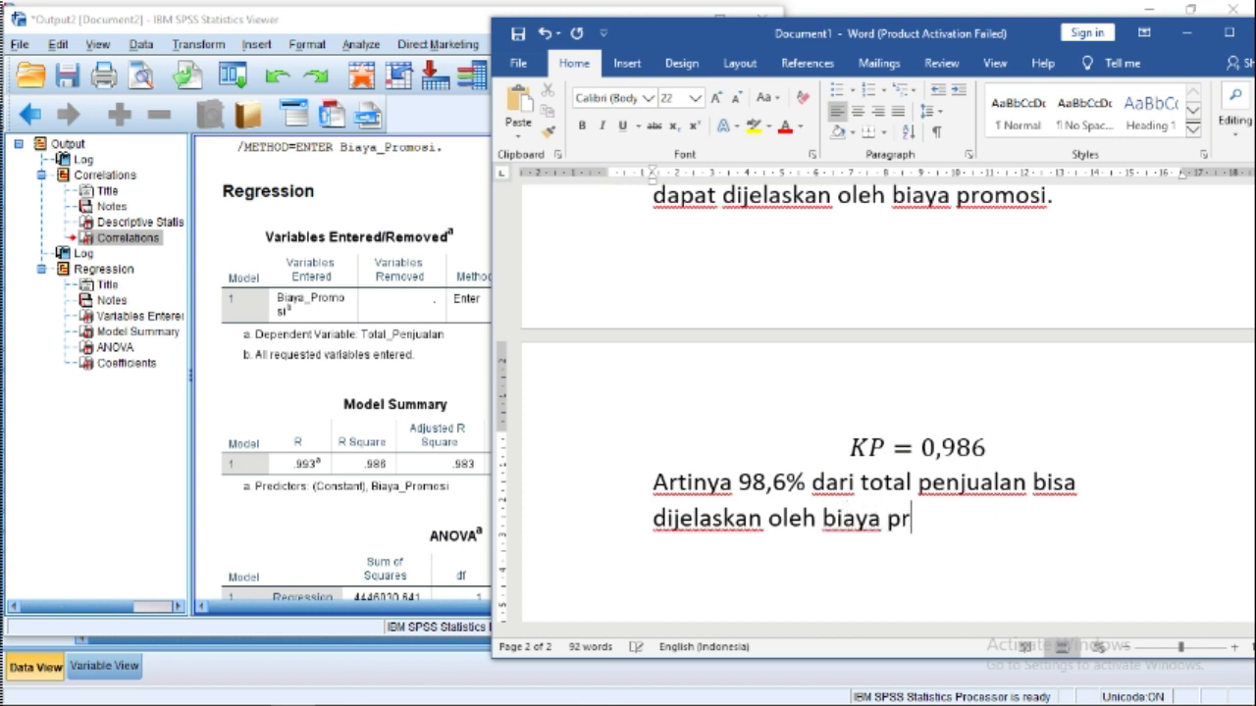
{"action": "type", "text": "omosi."}
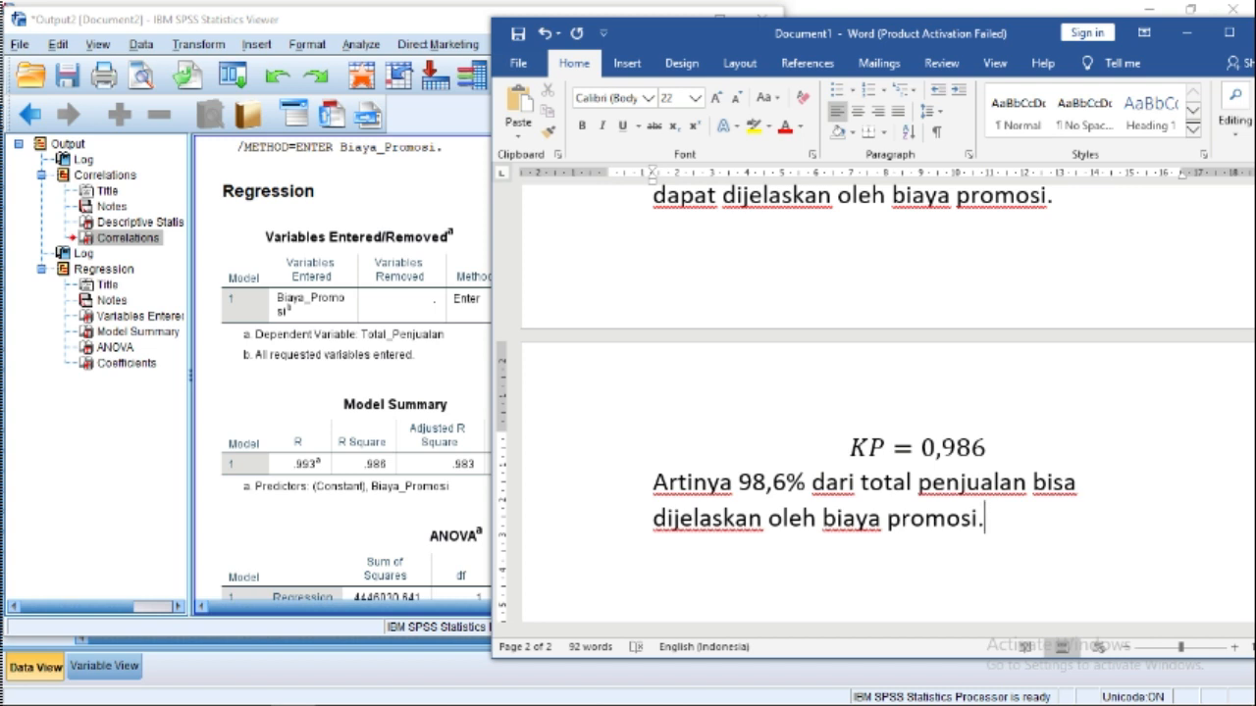
Step: Add numbered question 4 below the interpretation: "Uji apakah ada hubungan antara biaya promosi dengan total penjualan."
{"action": "scroll", "coordinate": [904, 406], "scroll_direction": "up", "scroll_amount": 3}
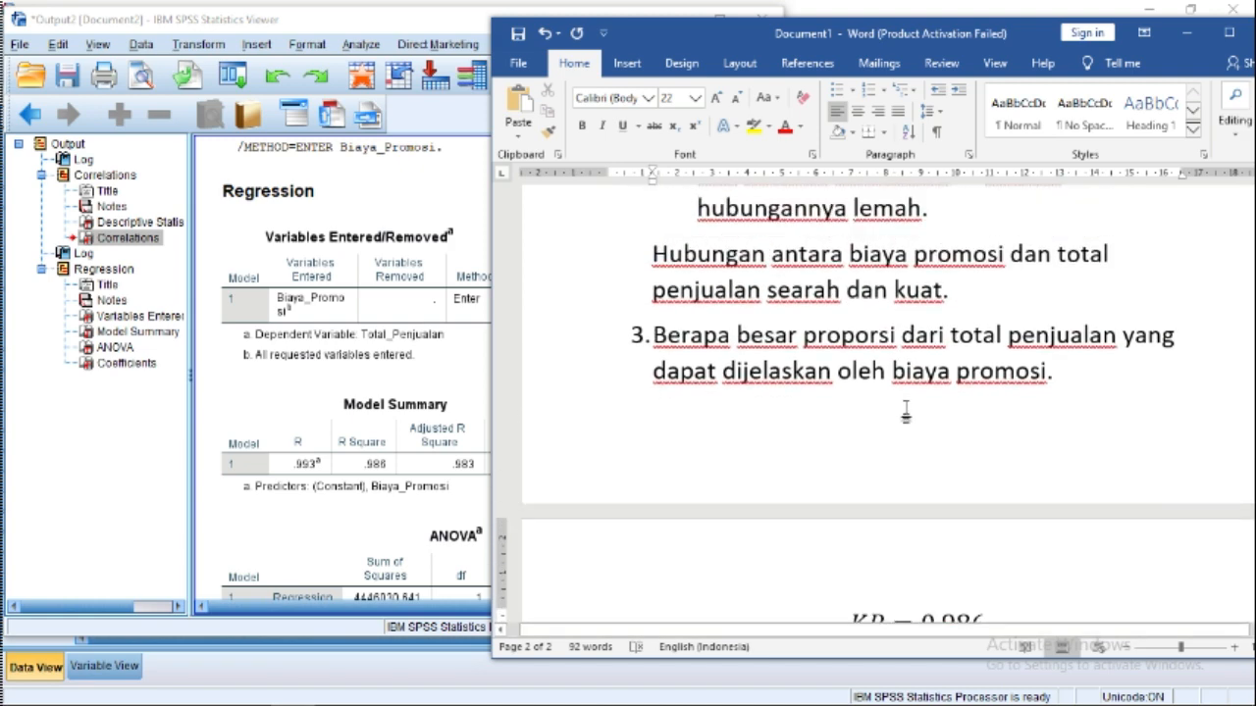
{"action": "scroll", "coordinate": [905, 409], "scroll_direction": "down", "scroll_amount": 4}
{"action": "scroll", "coordinate": [906, 410], "scroll_direction": "down", "scroll_amount": 2}
{"action": "key", "text": "Return"}
{"action": "type", "text": "4."}
{"action": "scroll", "coordinate": [901, 455], "scroll_direction": "up", "scroll_amount": 3}
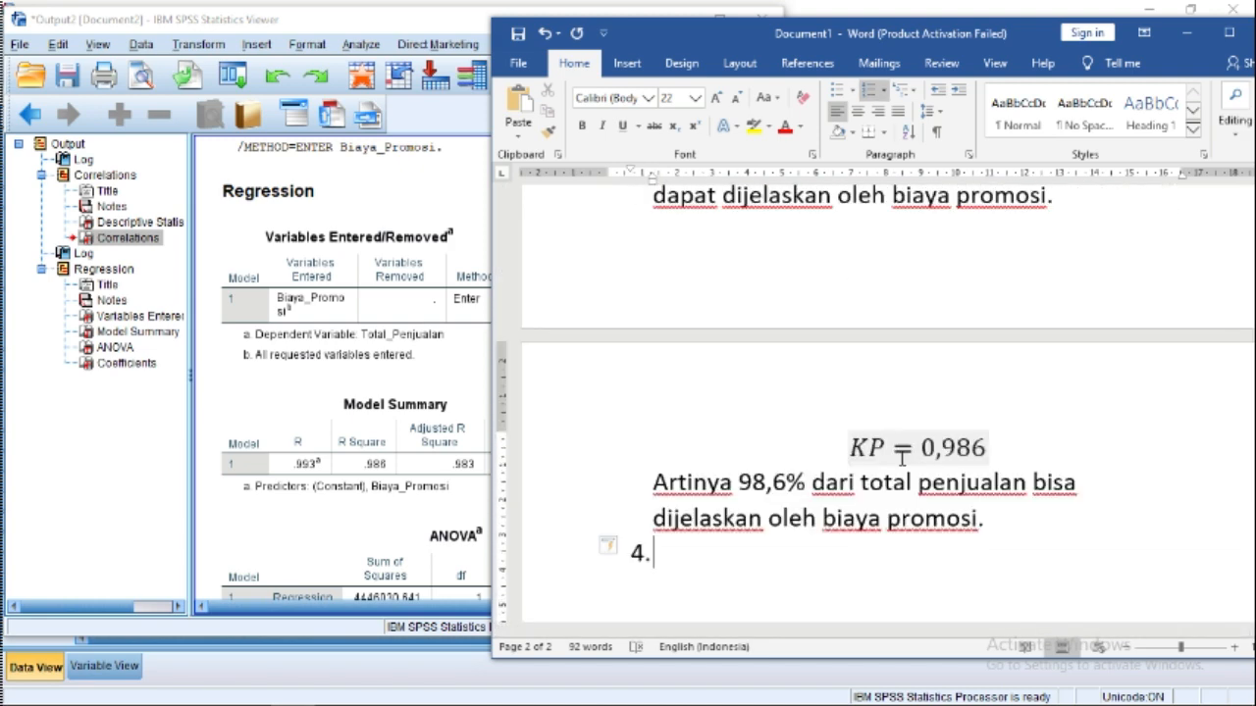
{"action": "type", "text": "Uji apakah"}
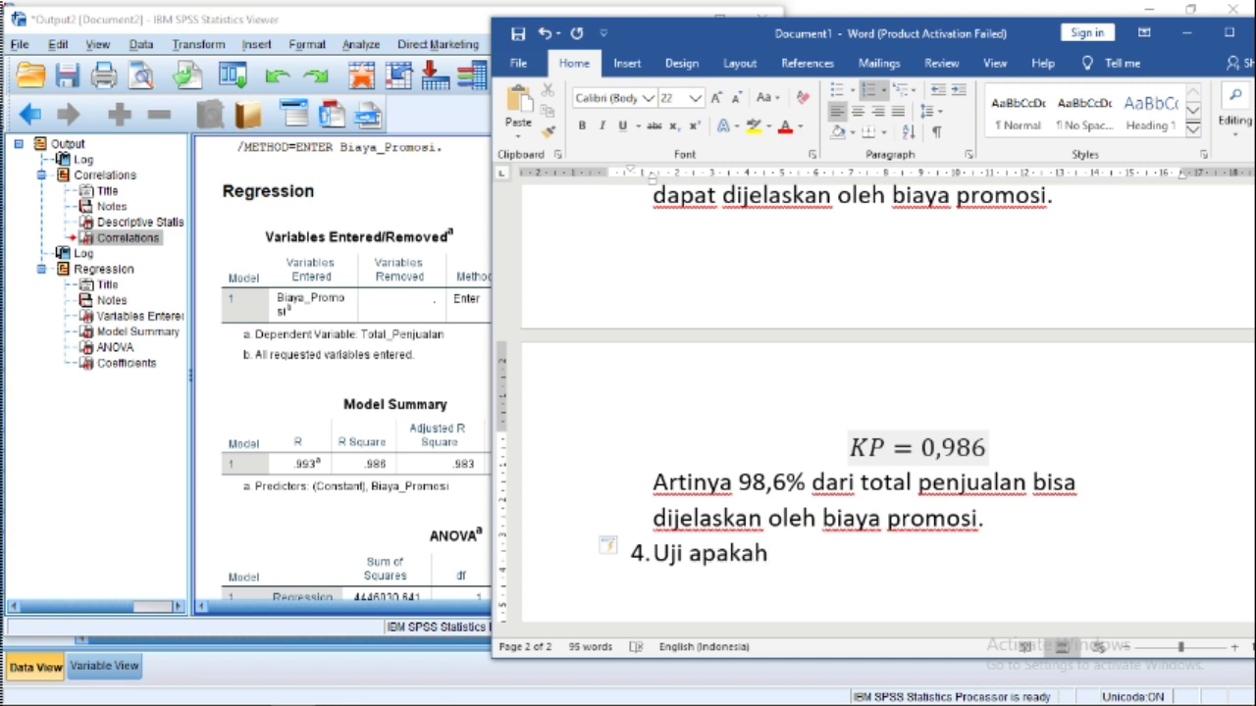
{"action": "type", "text": " ada hubun"}
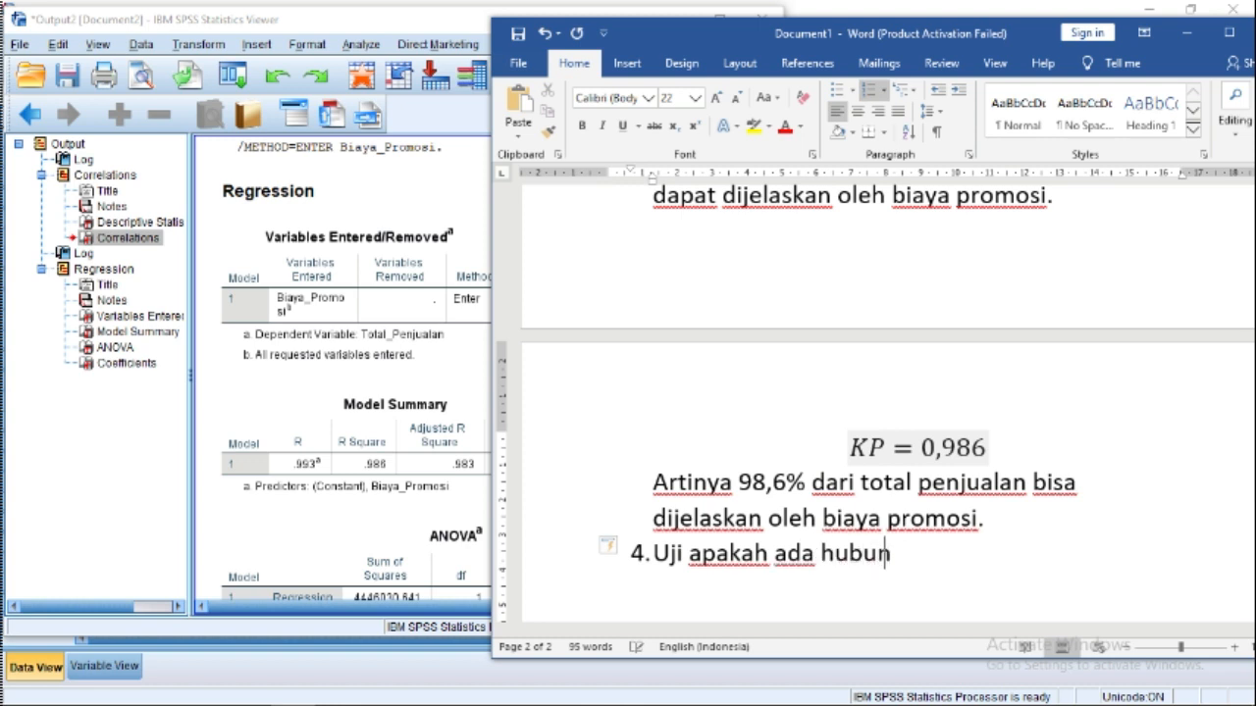
{"action": "type", "text": "gan antara "}
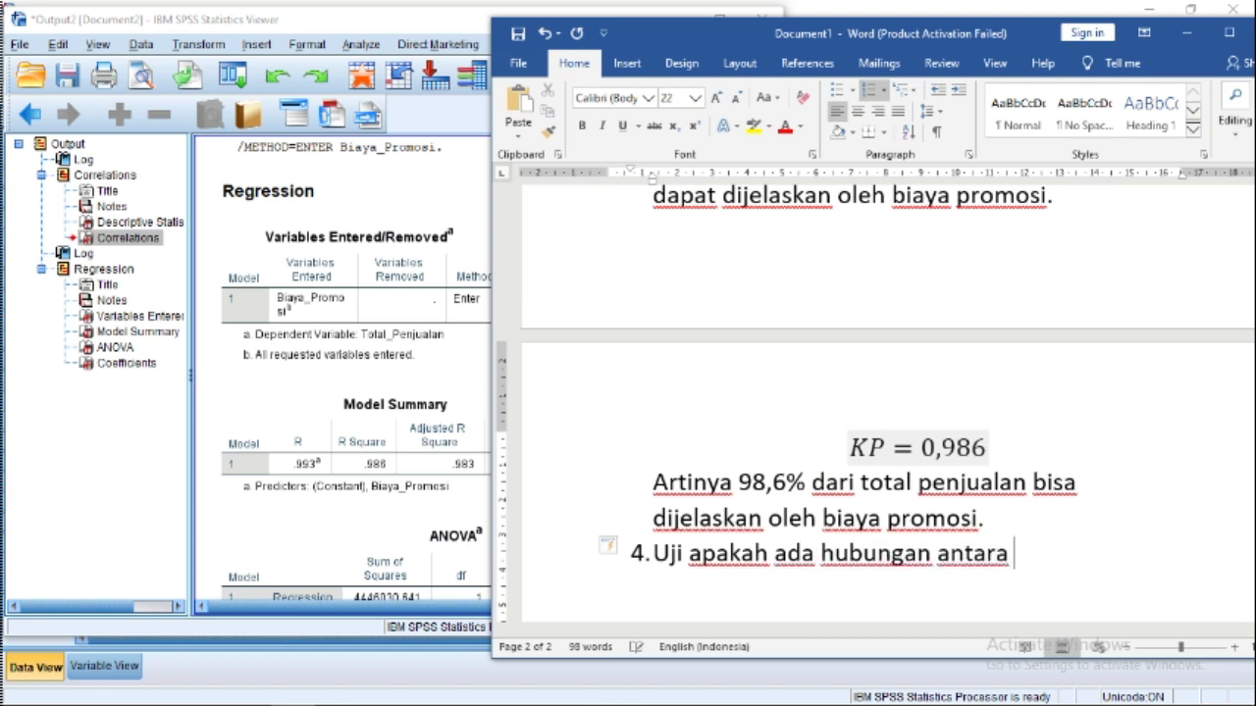
{"action": "type", "text": "biaya pr"}
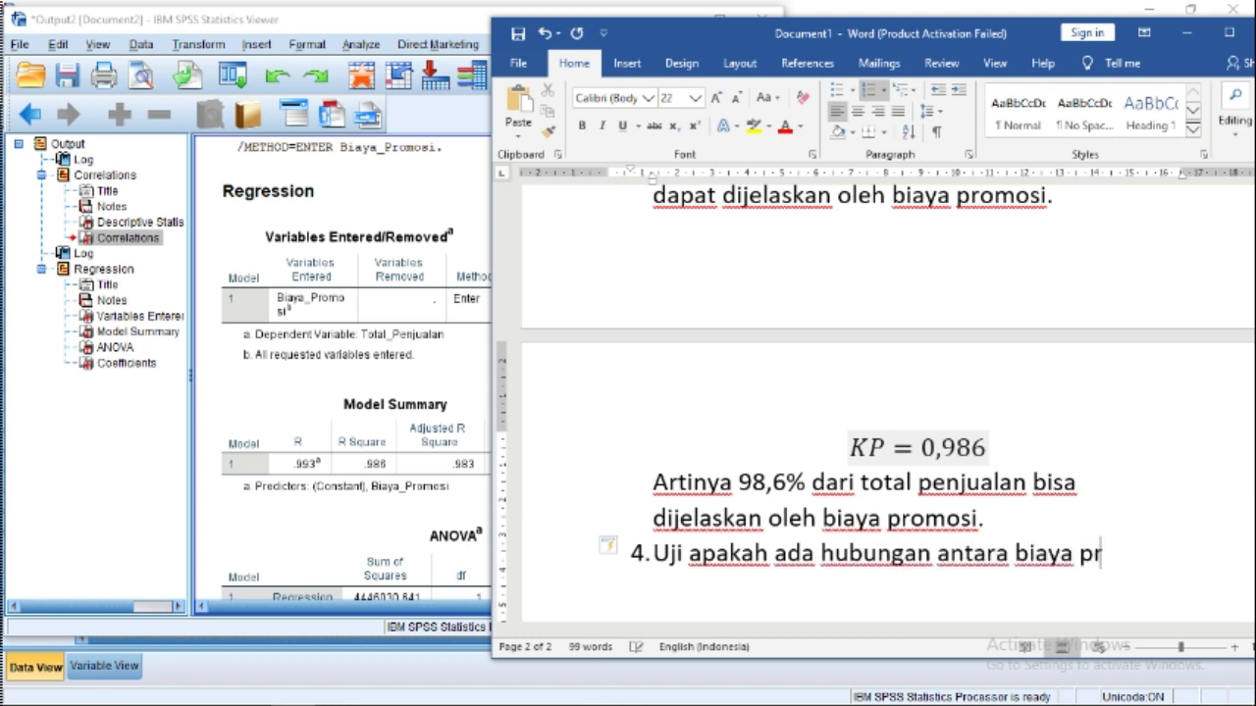
{"action": "type", "text": "omosi denga"}
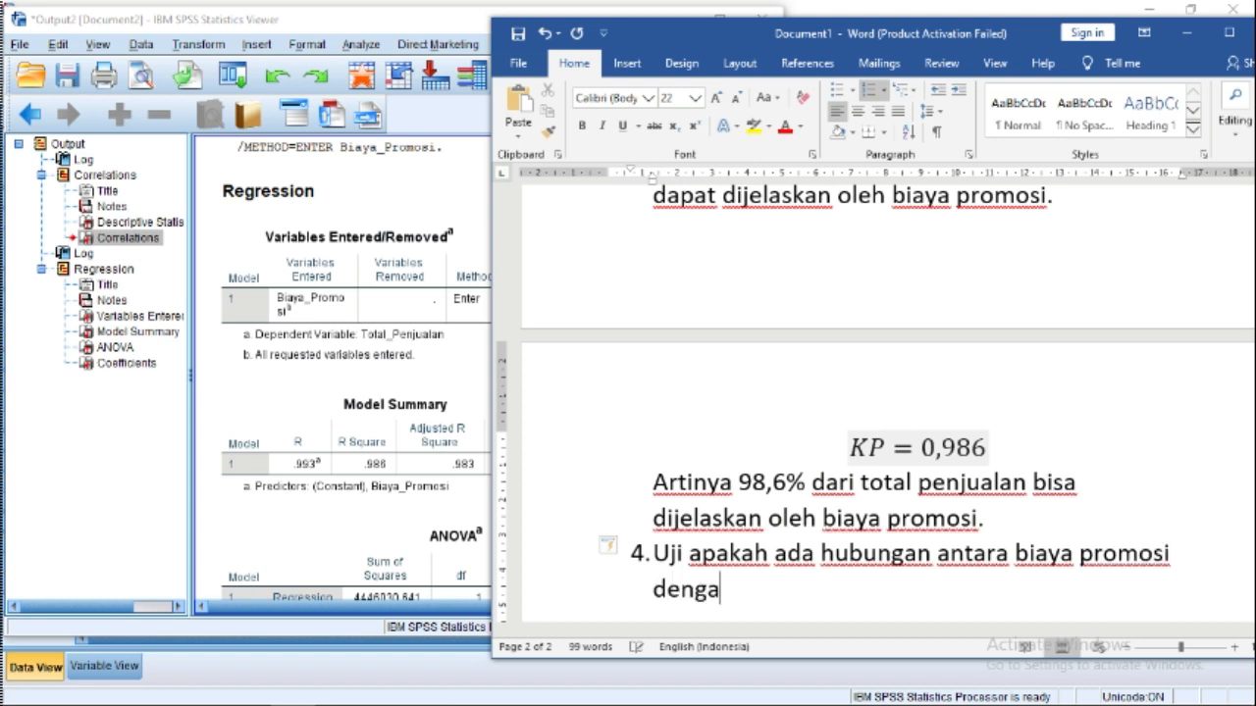
{"action": "type", "text": "n total "}
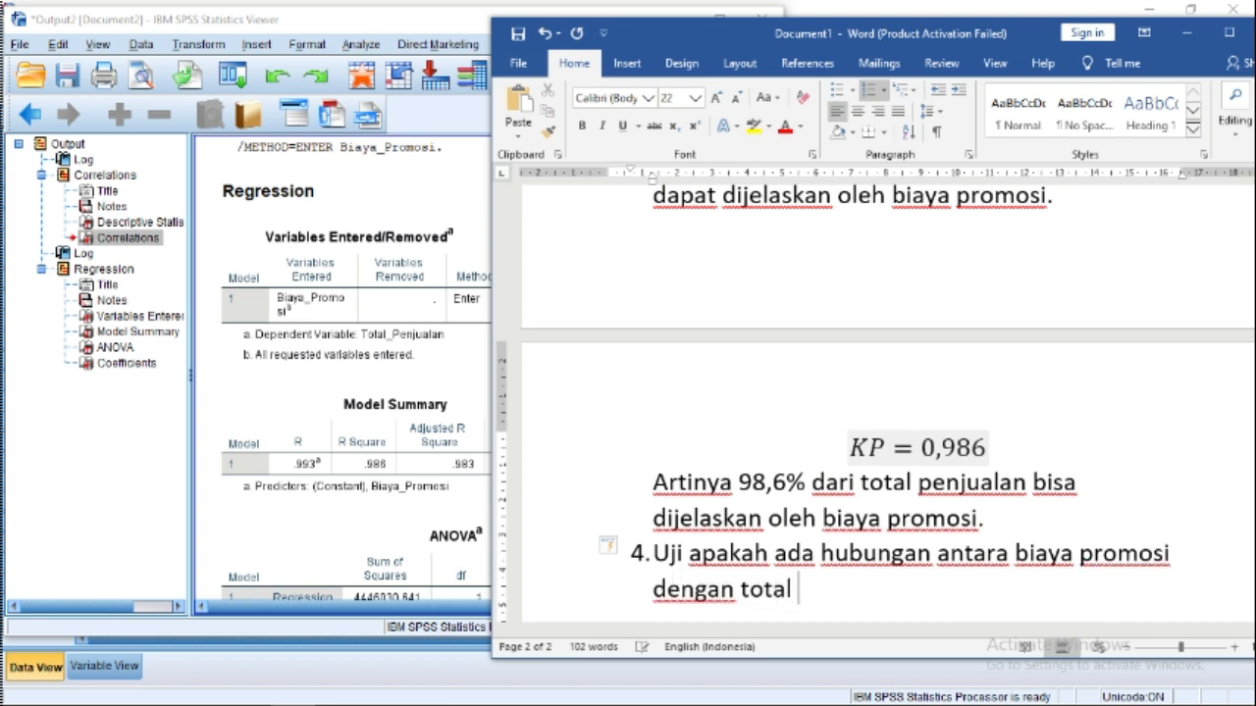
{"action": "type", "text": "penjualan"}
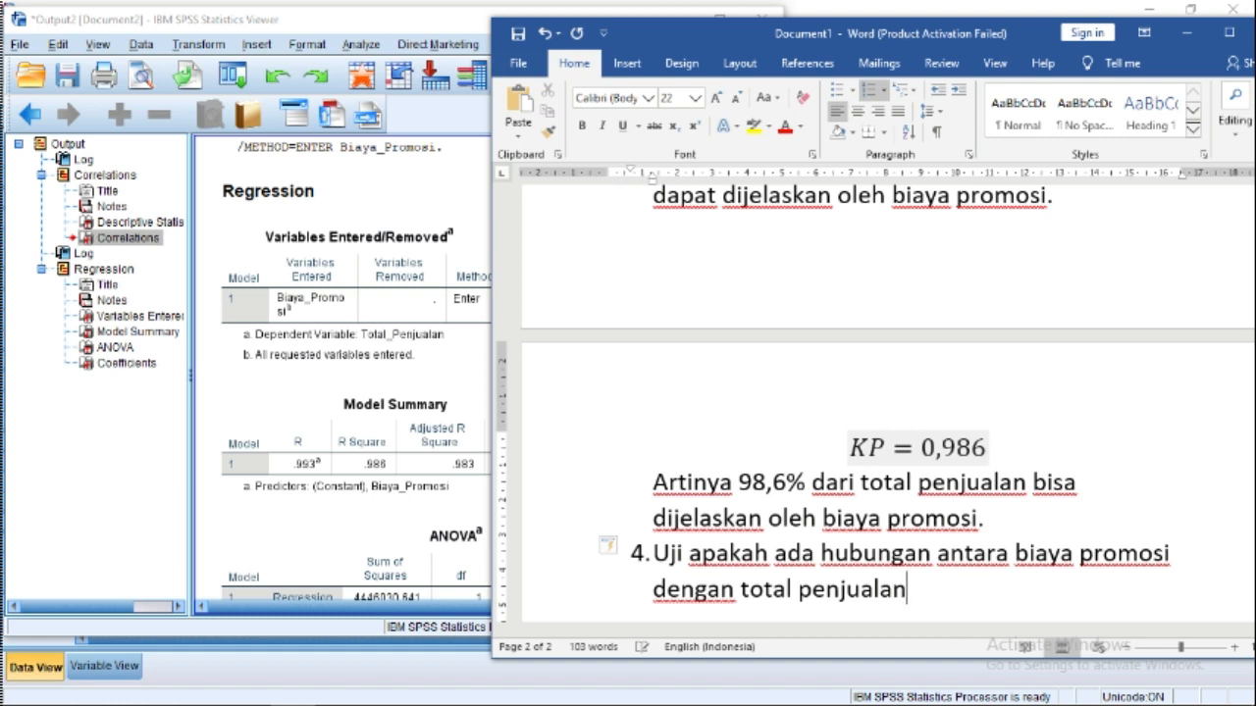
{"action": "type", "text": "."}
Step: Add a bullet point "Hipotesis" below question 4, on a line without a number
{"action": "key", "text": "Return"}
{"action": "key", "text": "BackSpace"}
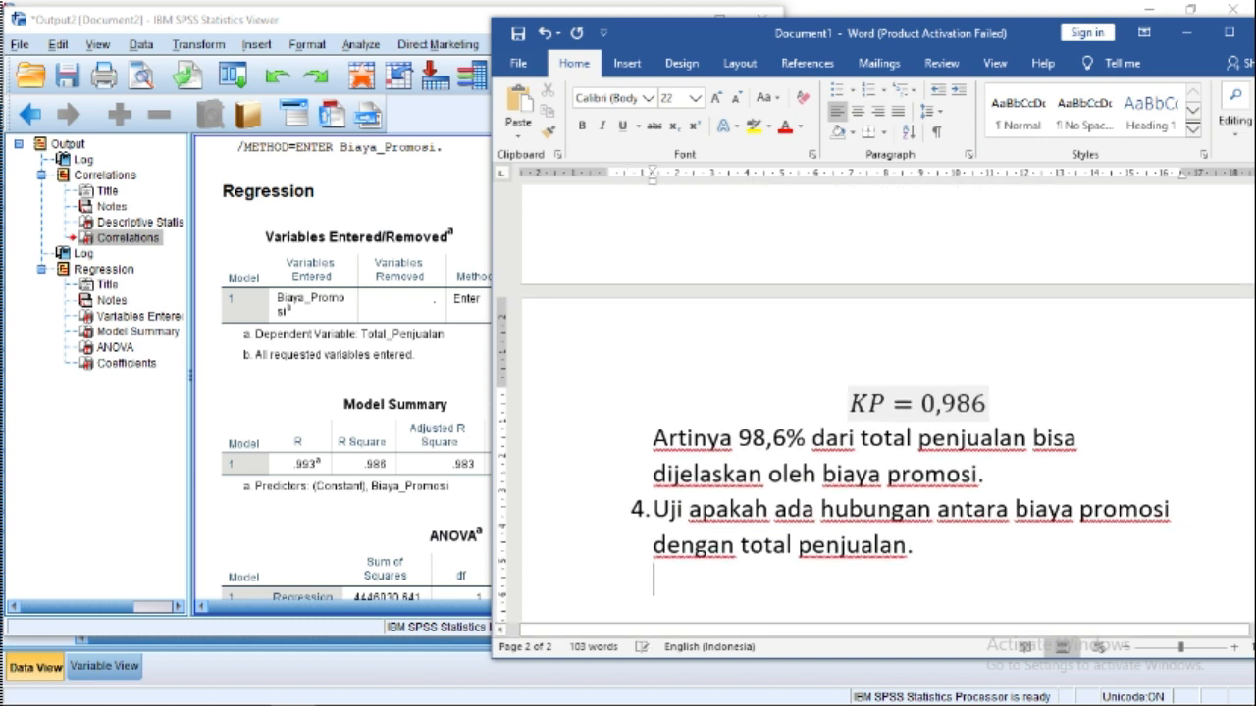
{"action": "scroll", "coordinate": [816, 496], "scroll_direction": "down", "scroll_amount": 2}
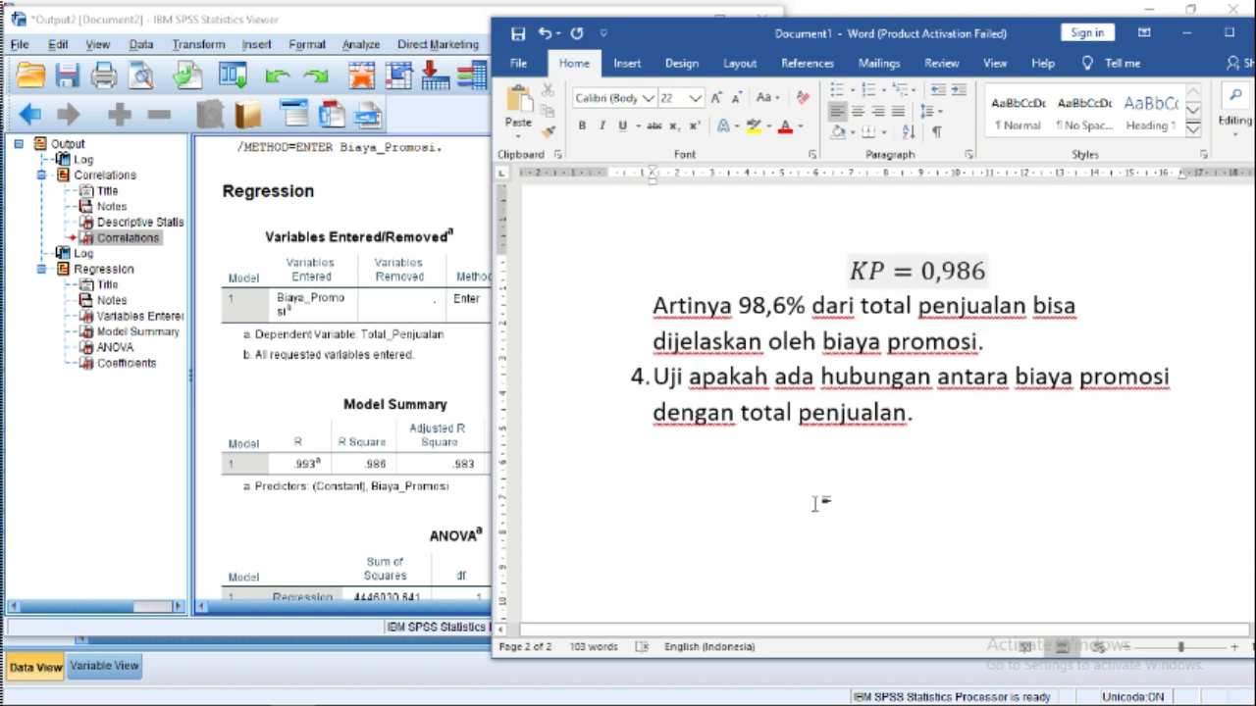
{"action": "left_click", "coordinate": [854, 90]}
{"action": "left_click", "coordinate": [839, 96]}
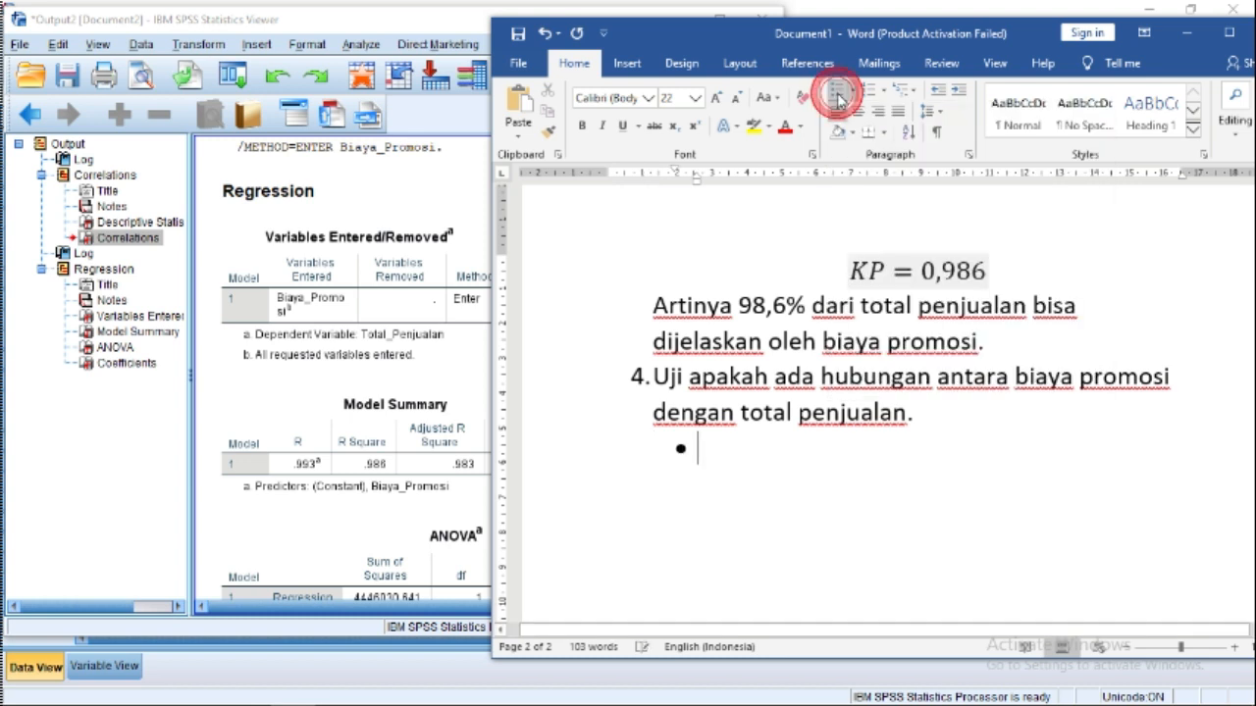
{"action": "type", "text": "Hipo"}
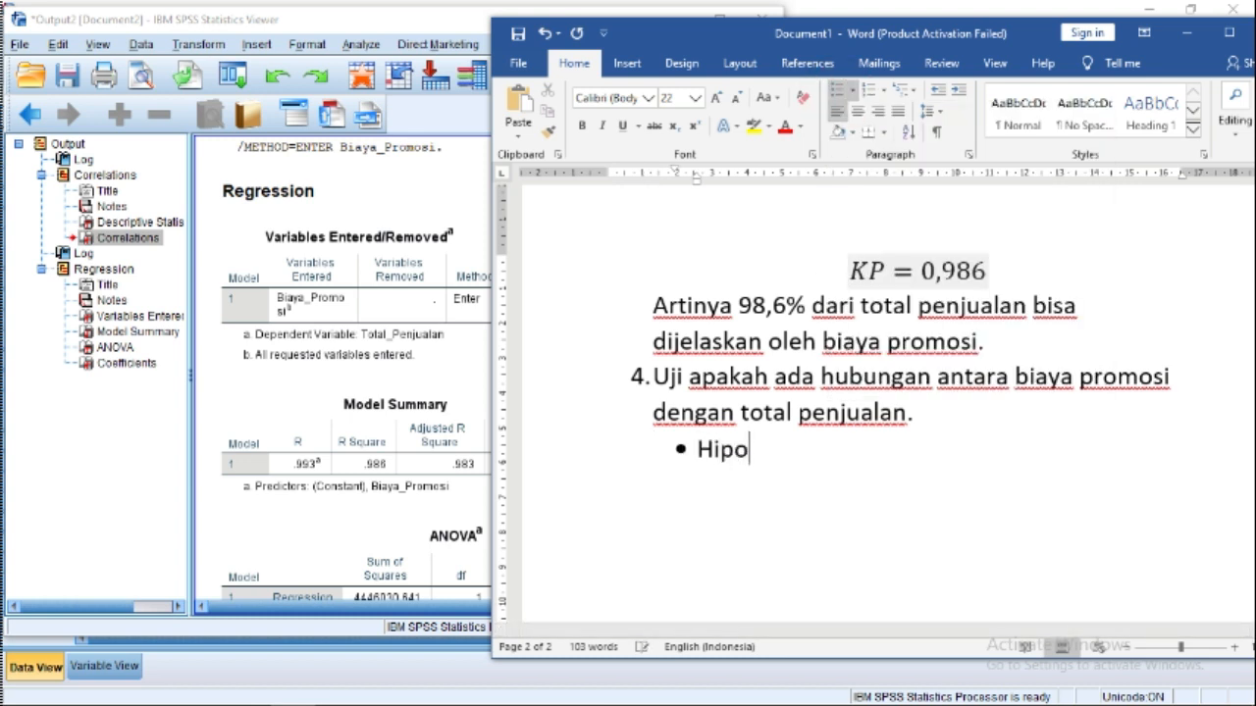
{"action": "type", "text": "tesis"}
{"action": "key", "text": "Return"}
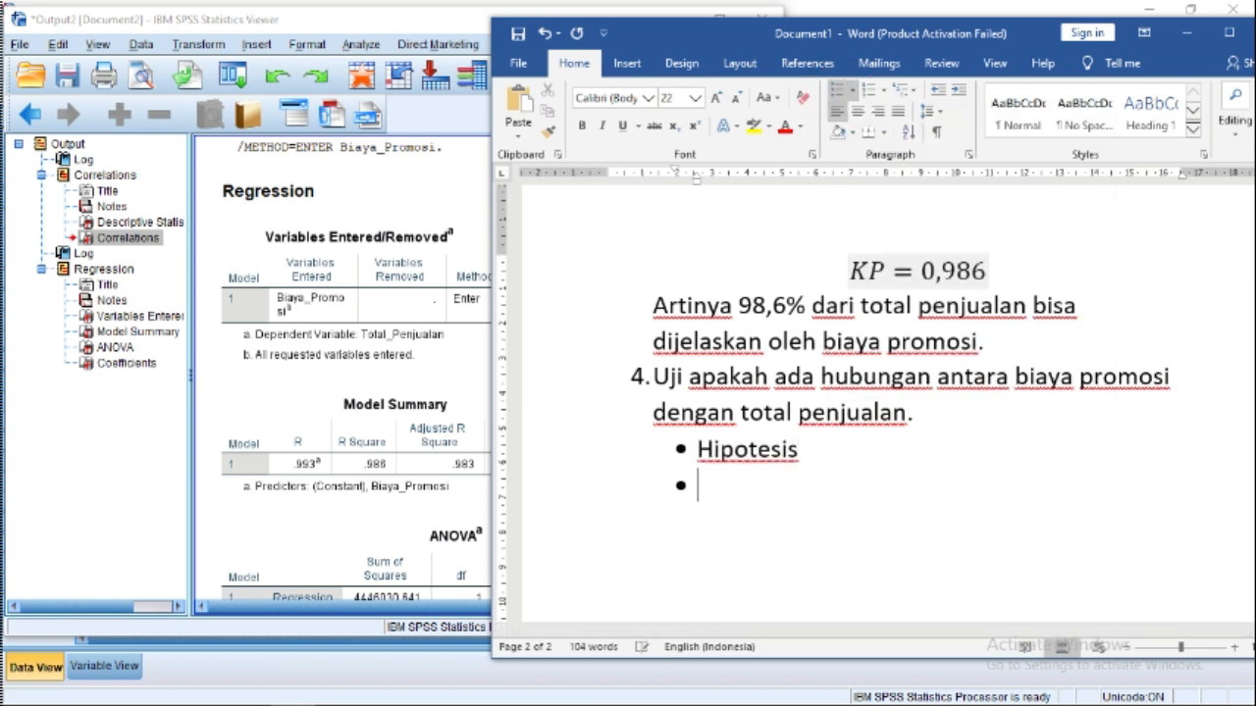
Step: Add a sub-bullet below Hipotesis containing the equation "H₀: tidak ada hubungan yang sig."
{"action": "key", "text": "Tab"}
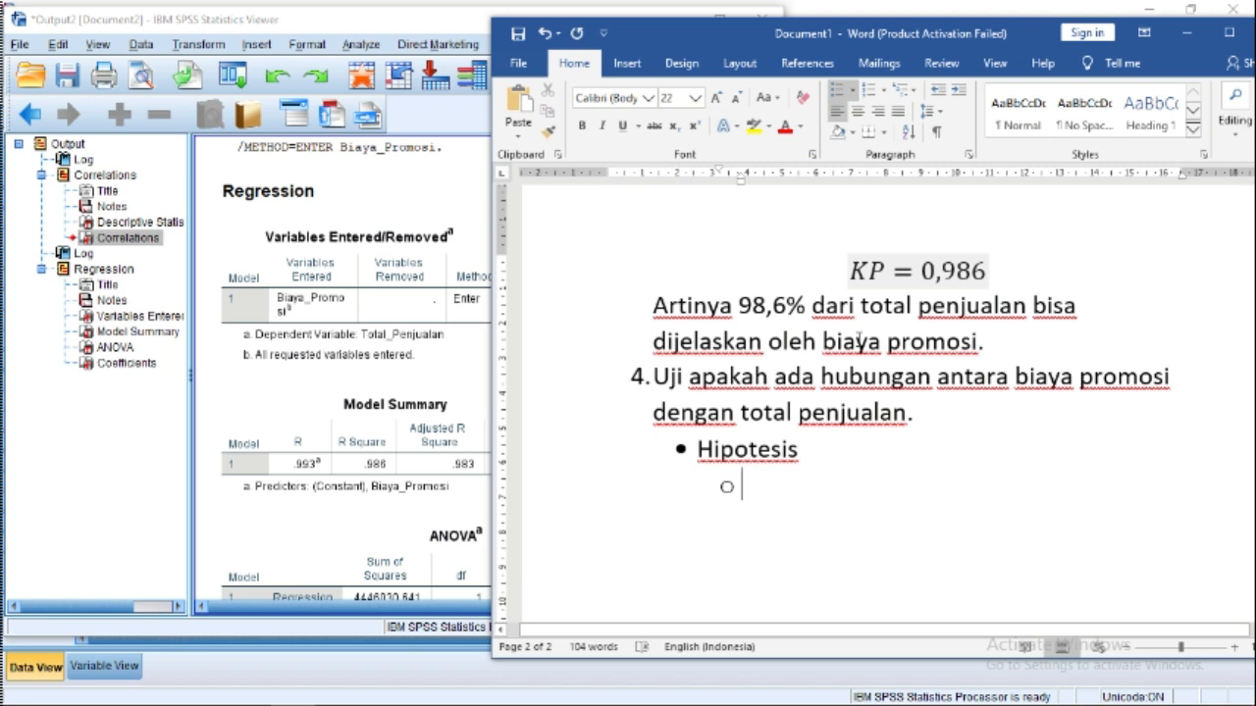
{"action": "key", "text": "alt+equal"}
{"action": "type", "text": "H_0"}
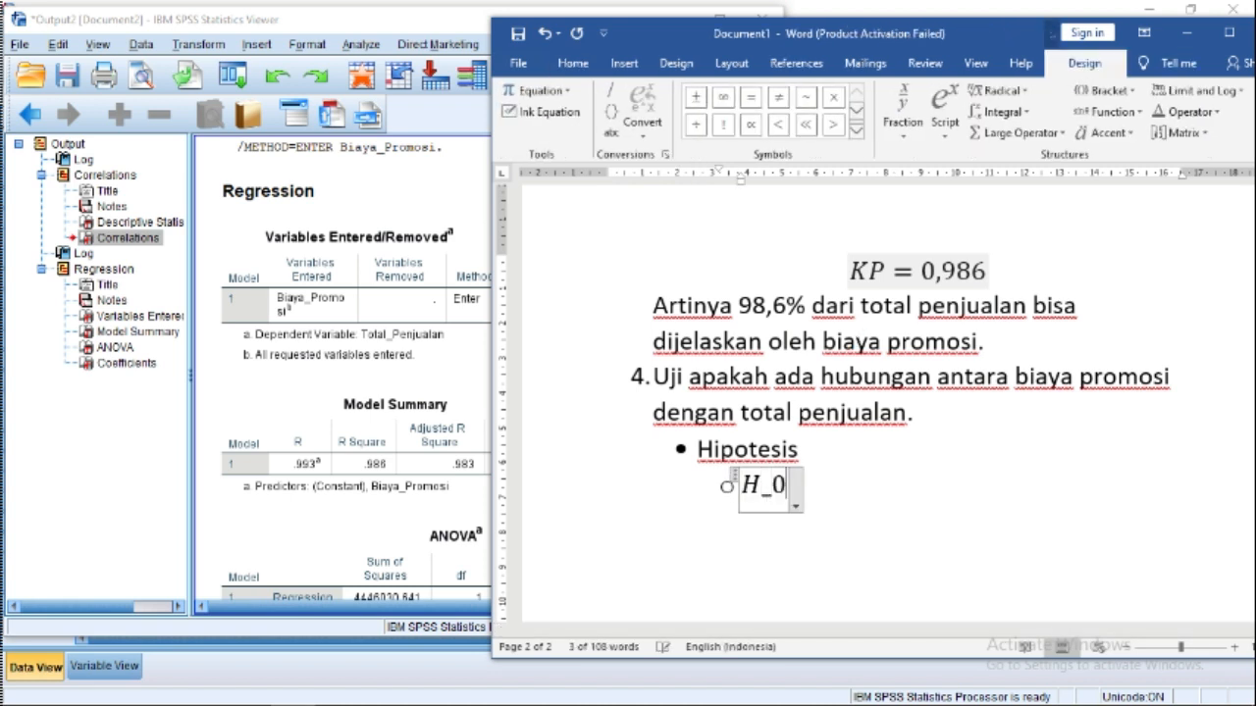
{"action": "key", "text": "space"}
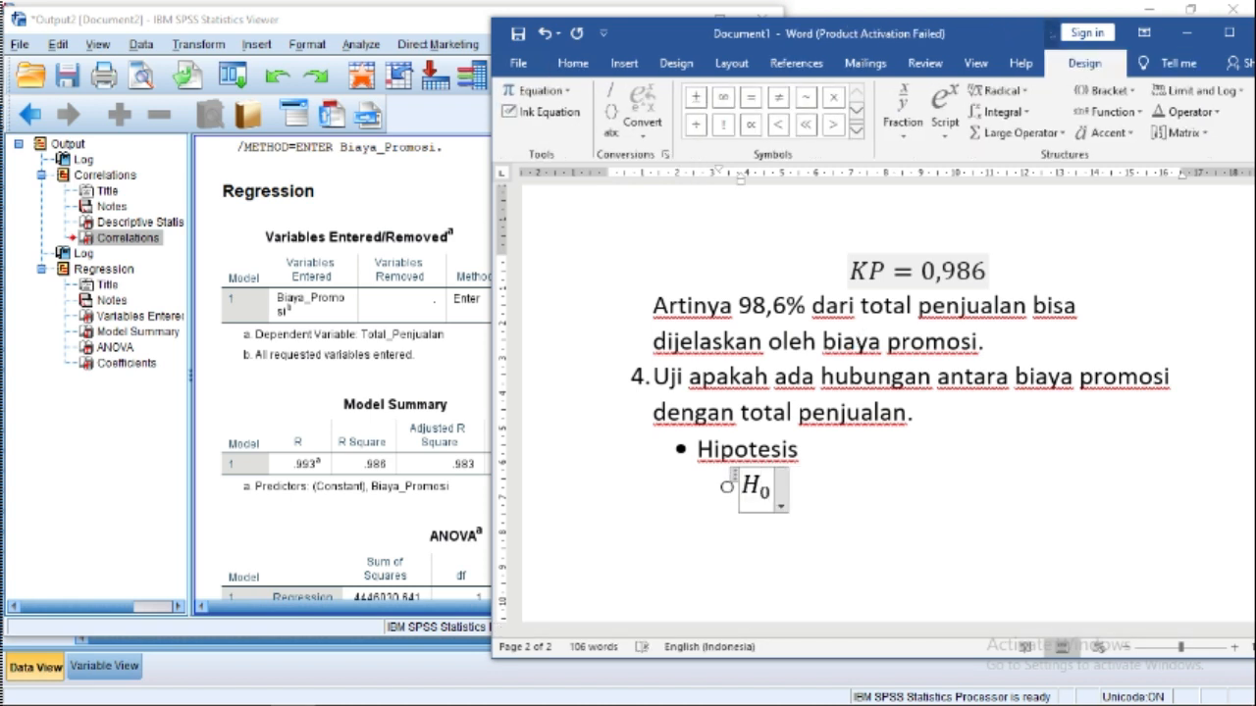
{"action": "type", "text": ":"}
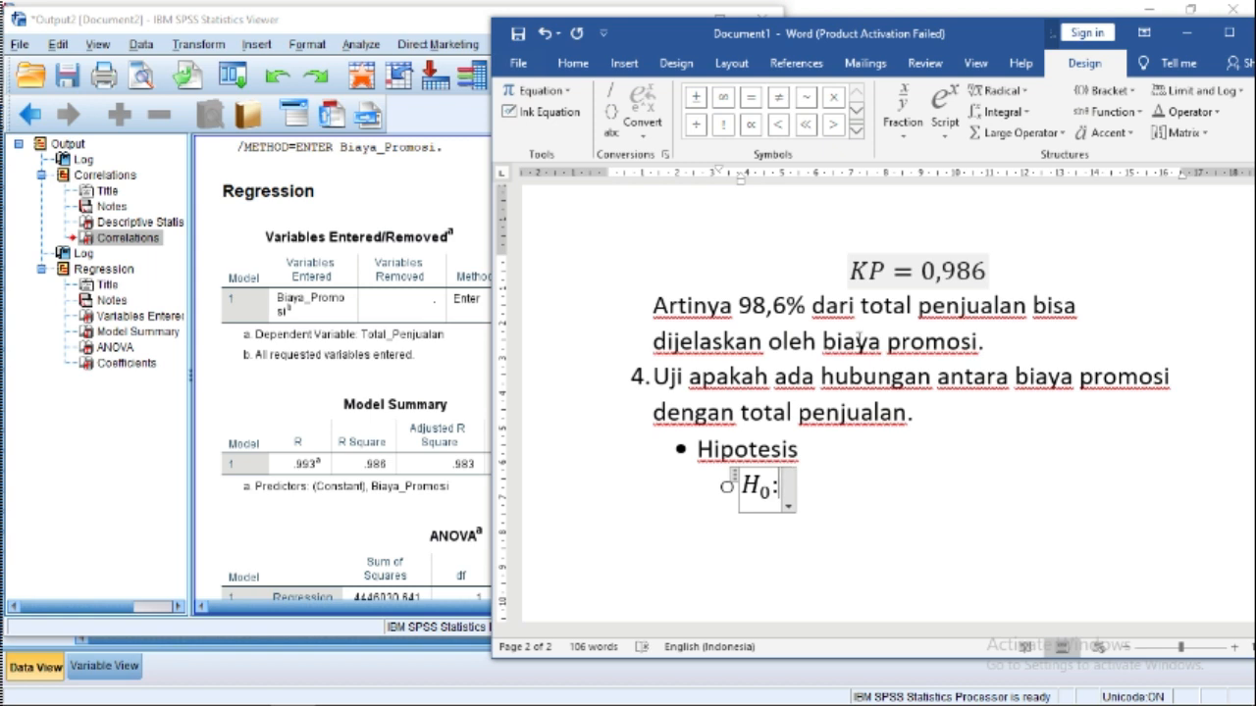
{"action": "type", "text": "tifsk"}
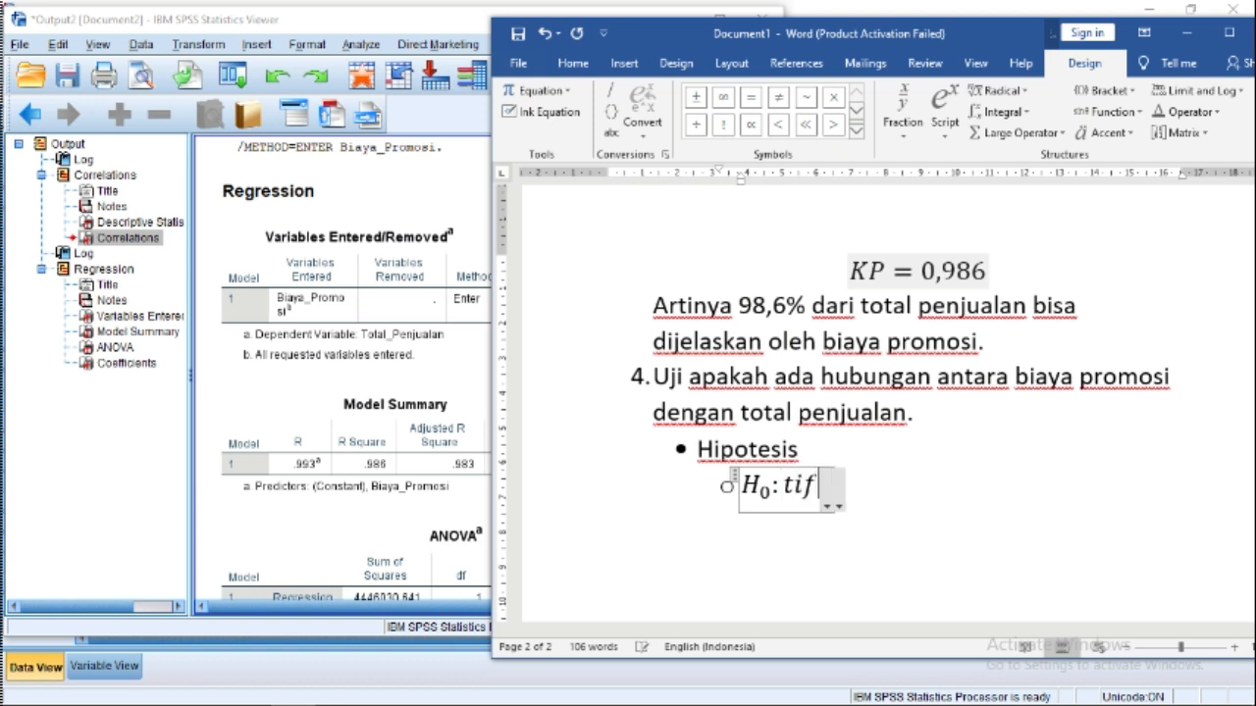
{"action": "key", "text": "BackSpace"}
{"action": "key", "text": "BackSpace"}
{"action": "key", "text": "BackSpace"}
{"action": "type", "text": "dak "}
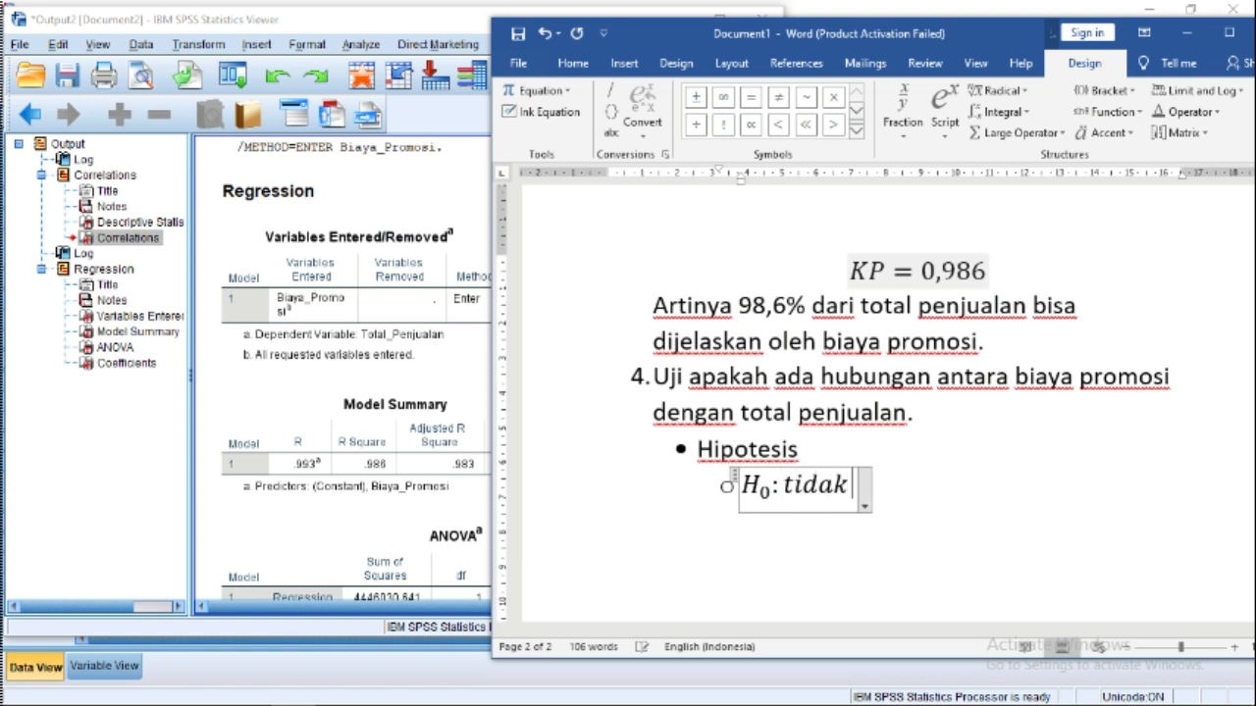
{"action": "type", "text": "ada hubungan"}
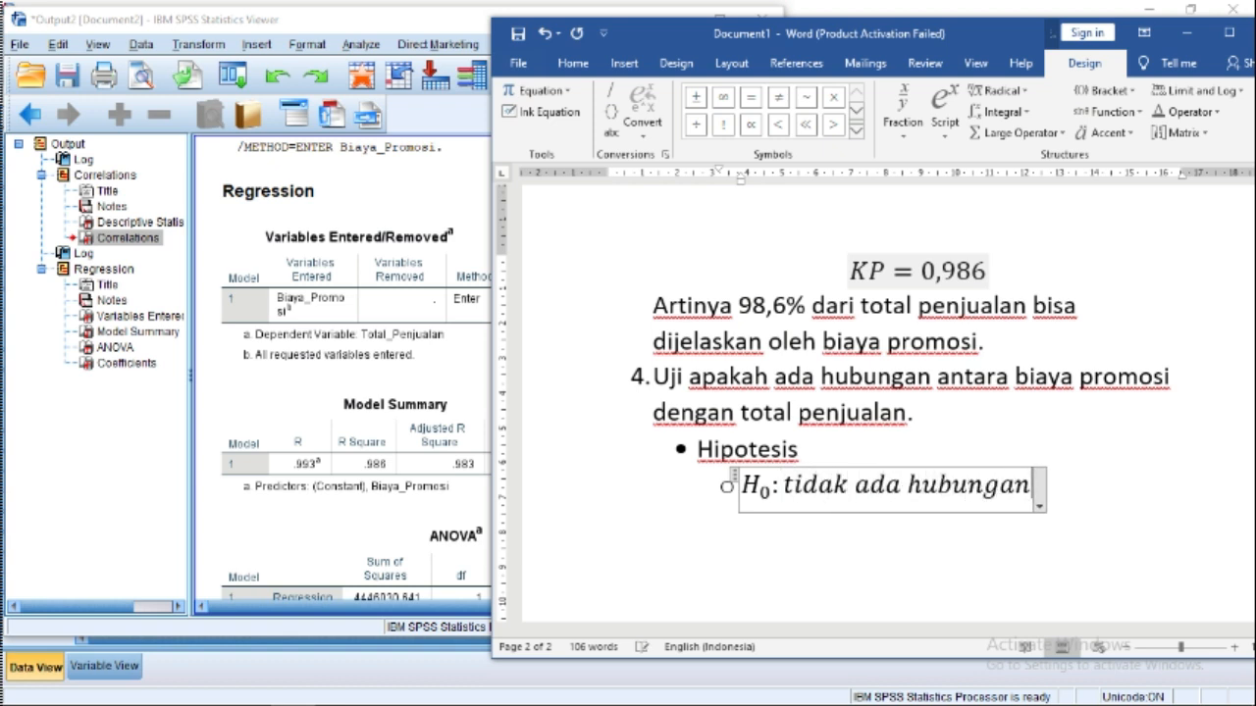
{"action": "type", "text": " yang "}
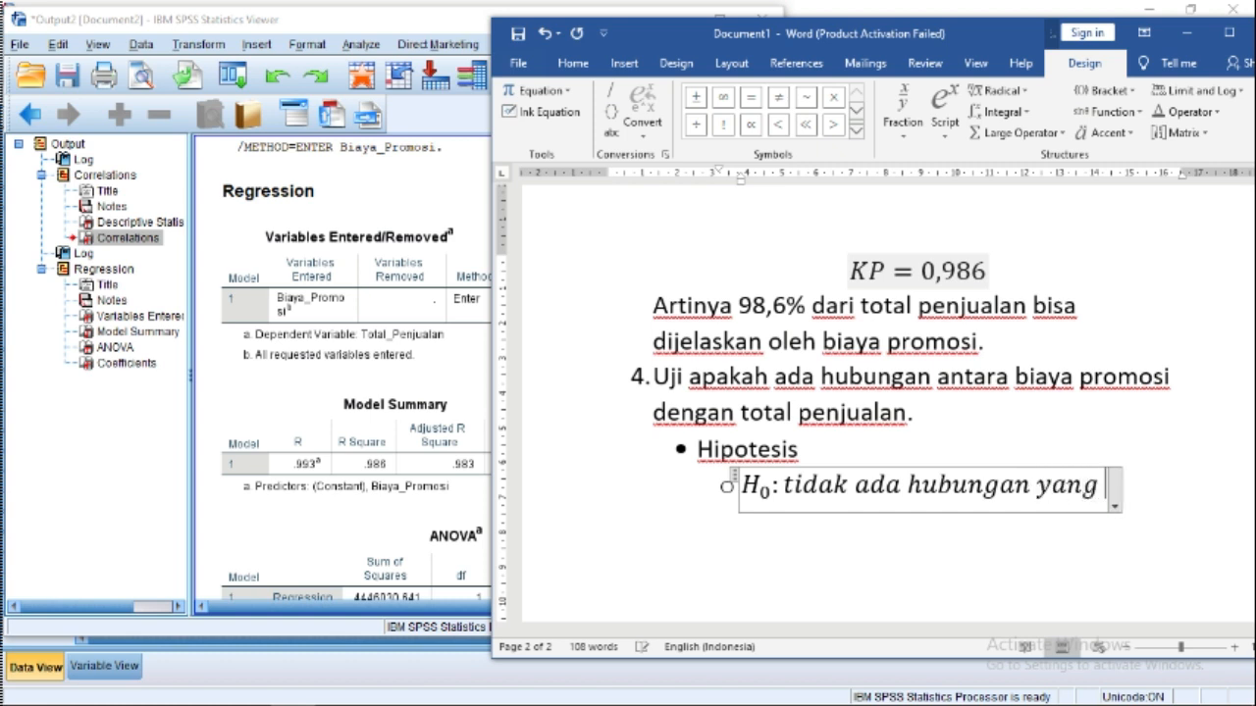
{"action": "type", "text": "sig."}
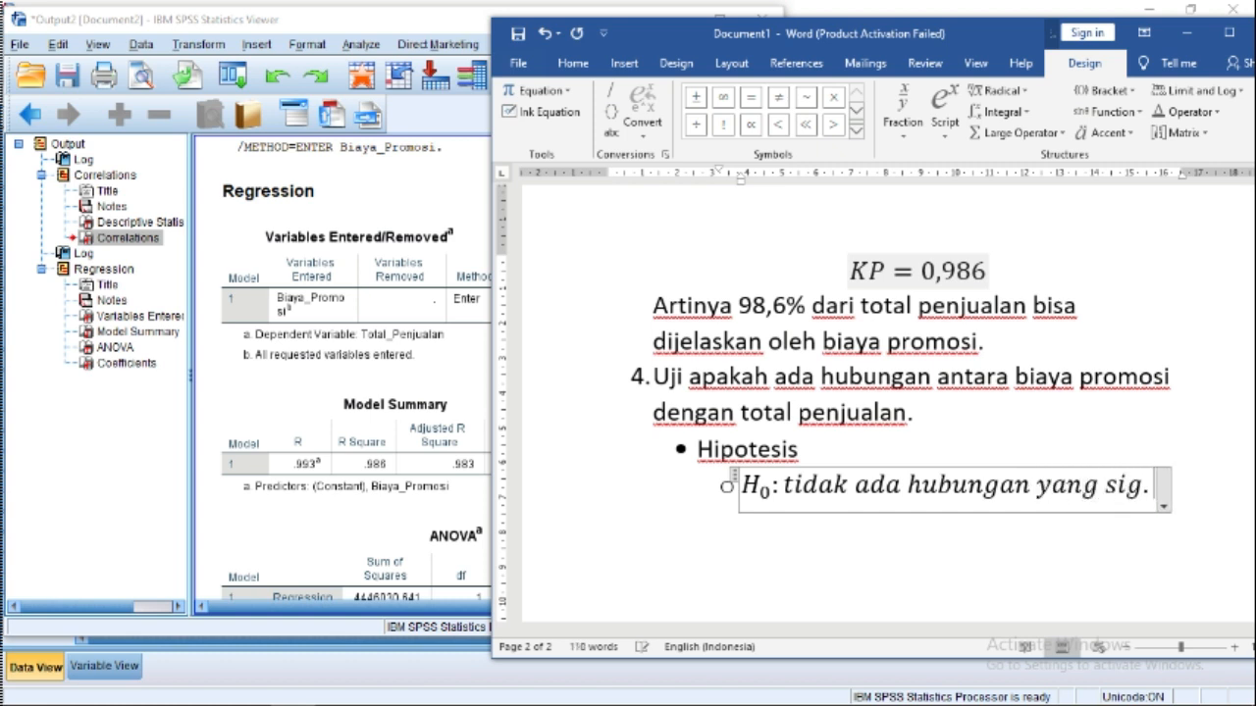
{"action": "type", "text": "antara "}
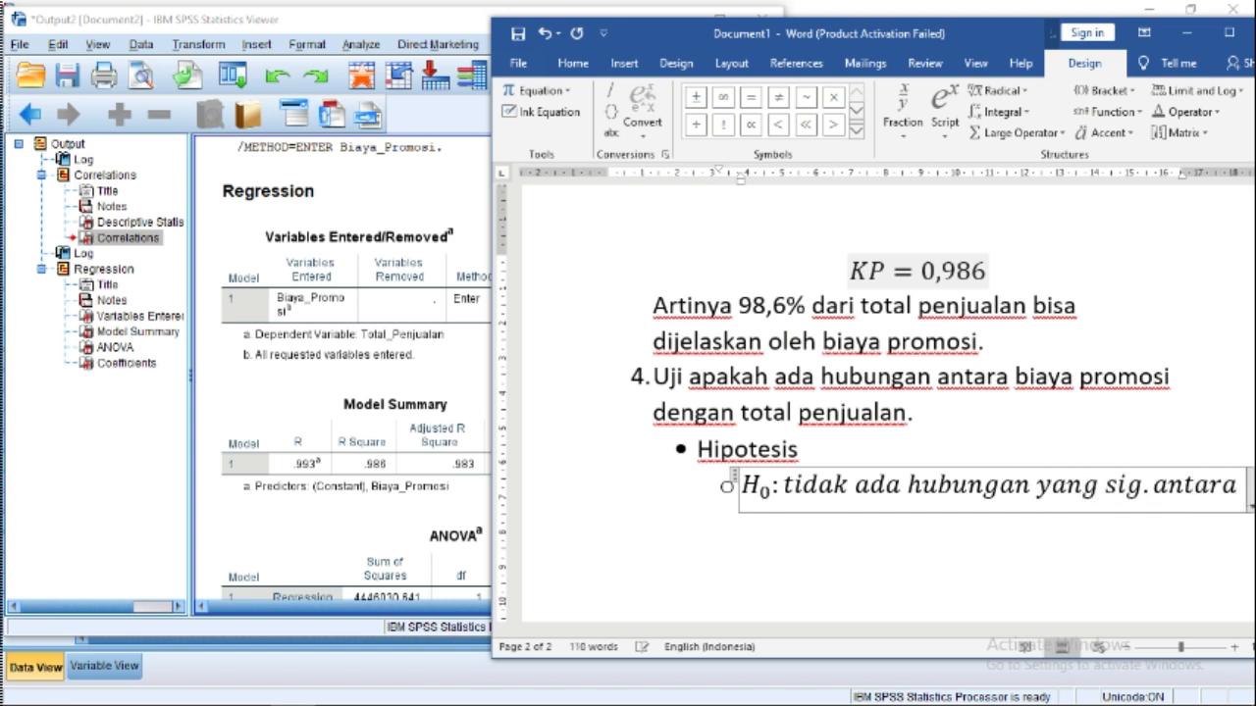
{"action": "type", "text": "b"}
{"action": "key", "text": "BackSpace"}
{"action": "key", "text": "BackSpace"}
{"action": "key", "text": "BackSpace"}
{"action": "key", "text": "BackSpace"}
{"action": "key", "text": "BackSpace"}
{"action": "key", "text": "BackSpace"}
{"action": "key", "text": "BackSpace"}
{"action": "key", "text": "BackSpace"}
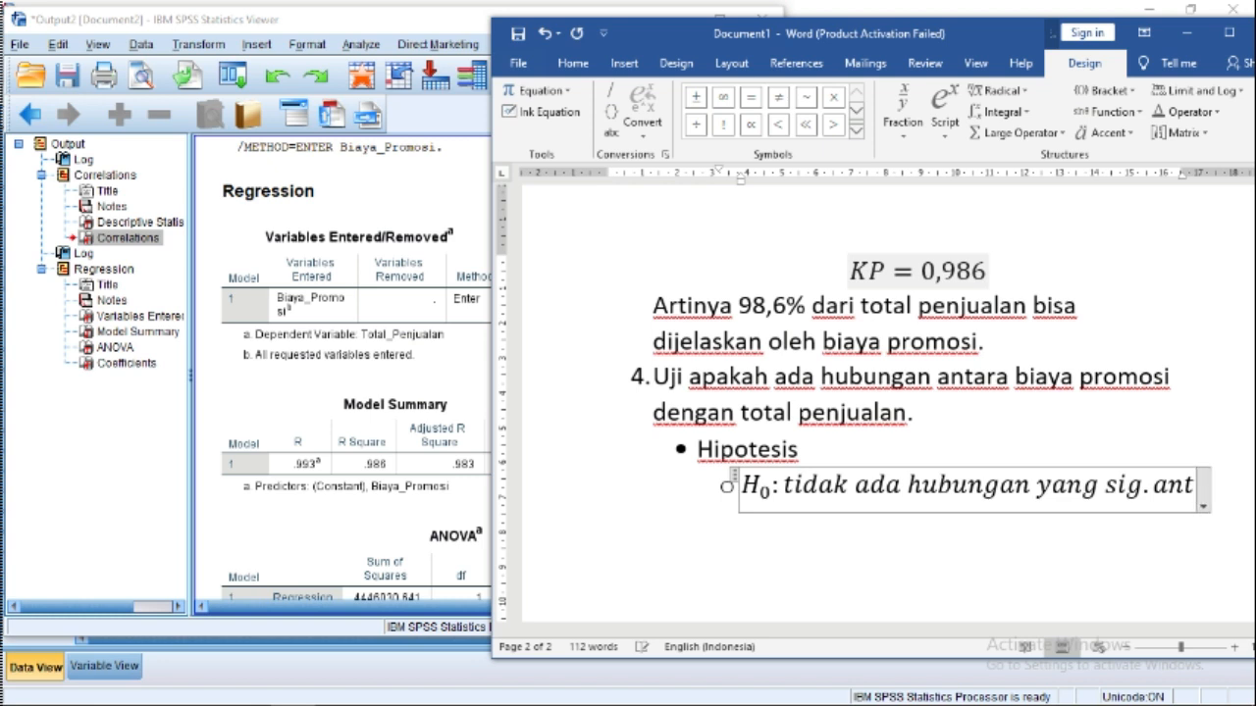
Step: Start a new sub-bullet, insert an unbulleted equation line directly below the H₀ line, and indent that line to about 5 cm
{"action": "key", "text": "Return"}
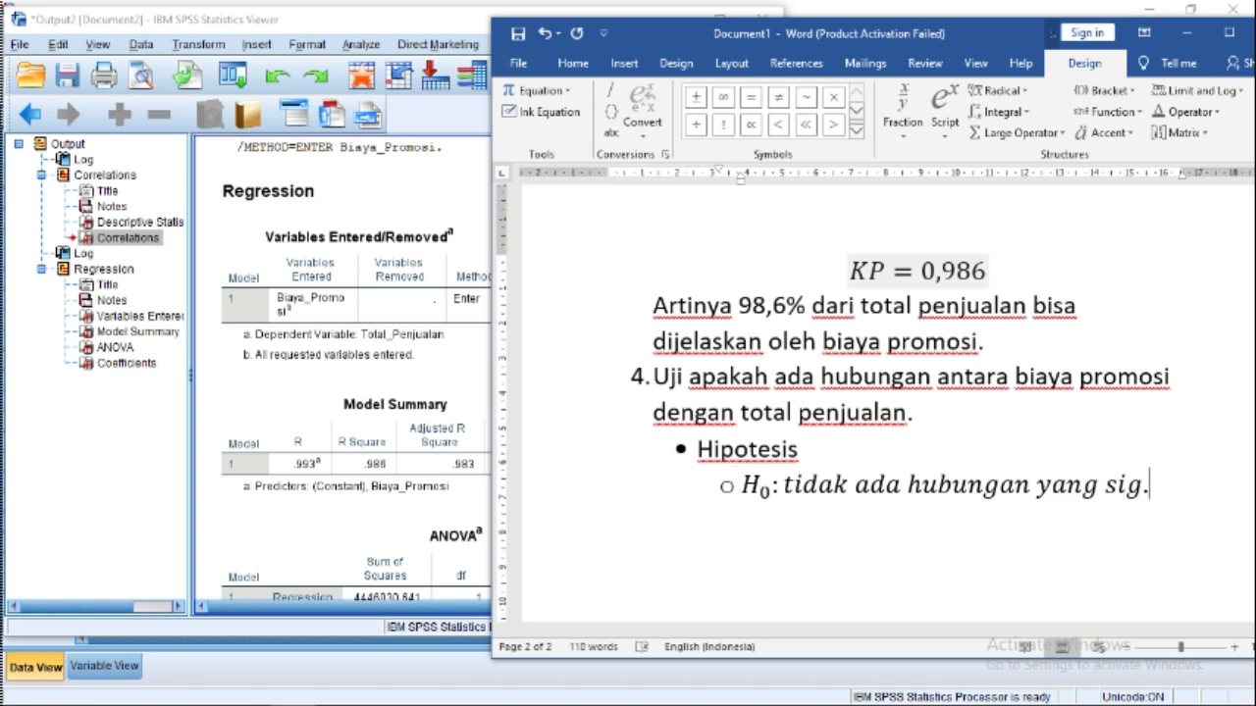
{"action": "key", "text": "Up"}
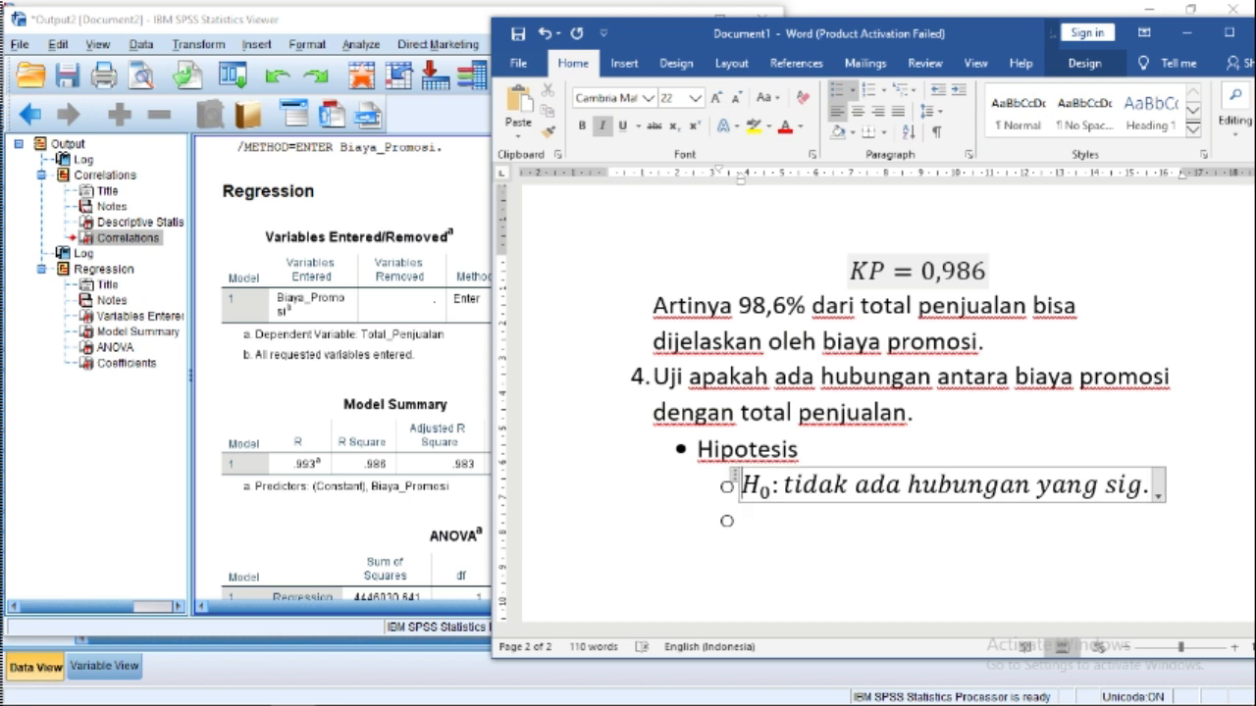
{"action": "key", "text": "End"}
{"action": "key", "text": "Right"}
{"action": "key", "text": "Right"}
{"action": "key", "text": "Return"}
{"action": "key", "text": "alt+equal"}
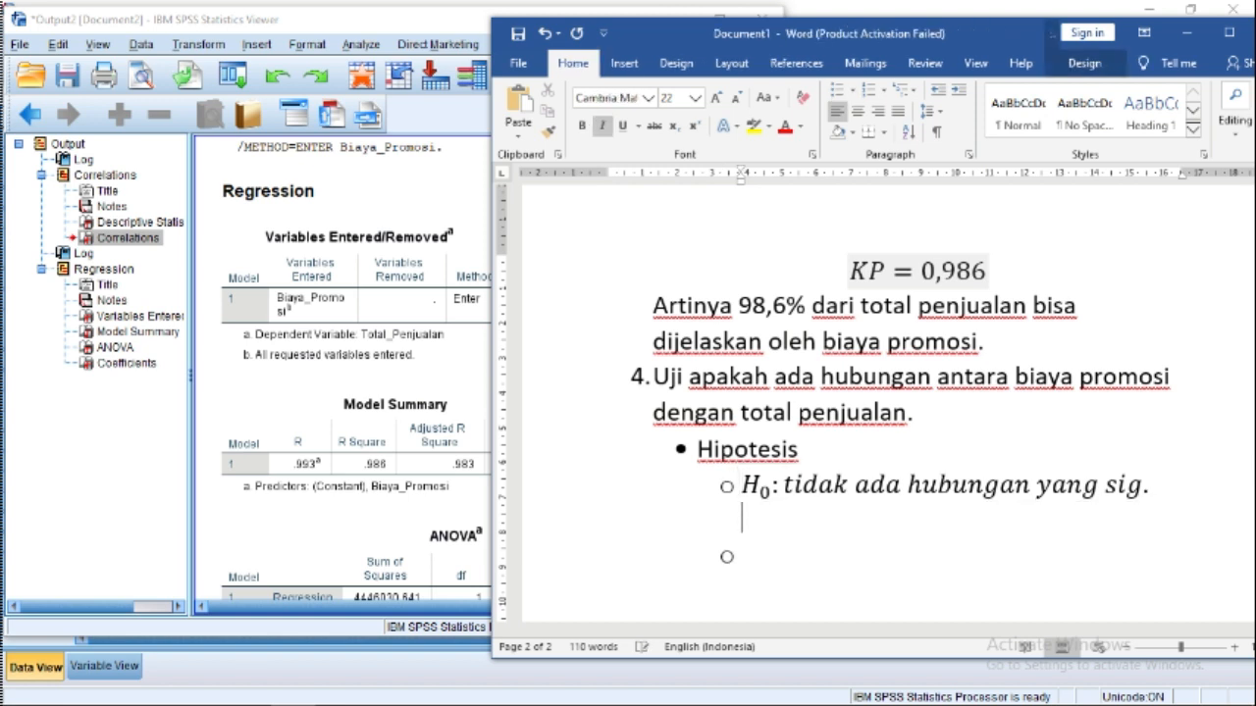
{"action": "left_click_drag", "start_coordinate": [738, 177], "coordinate": [781, 185]}
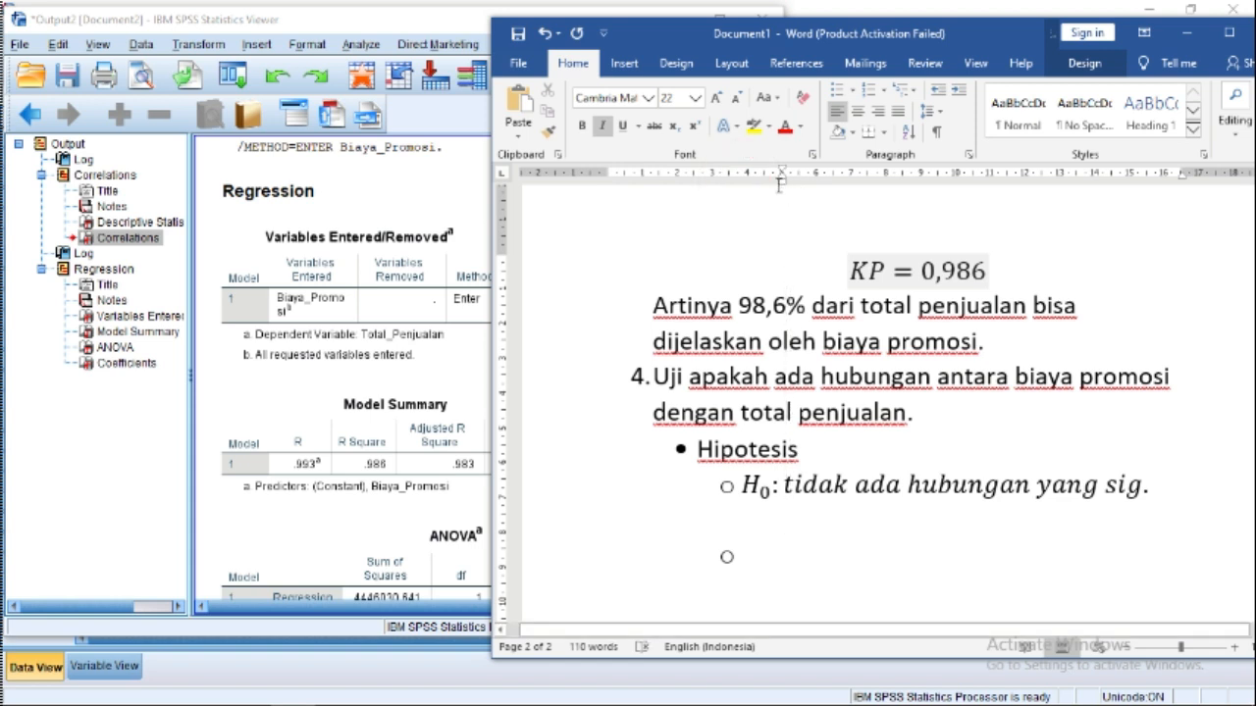
Step: Continue the H₀ hypothesis on the indented equation line with "antara b.promosi & tot.penj."
{"action": "type", "text": "antara"}
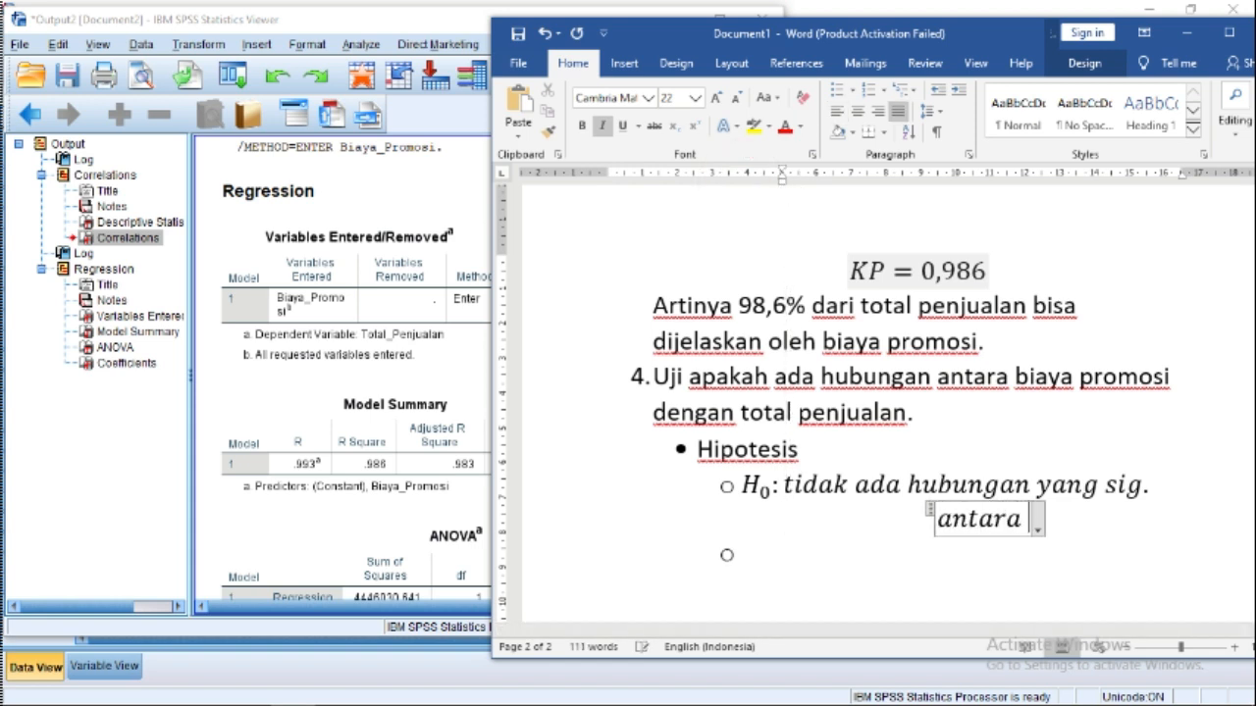
{"action": "type", "text": " b.p"}
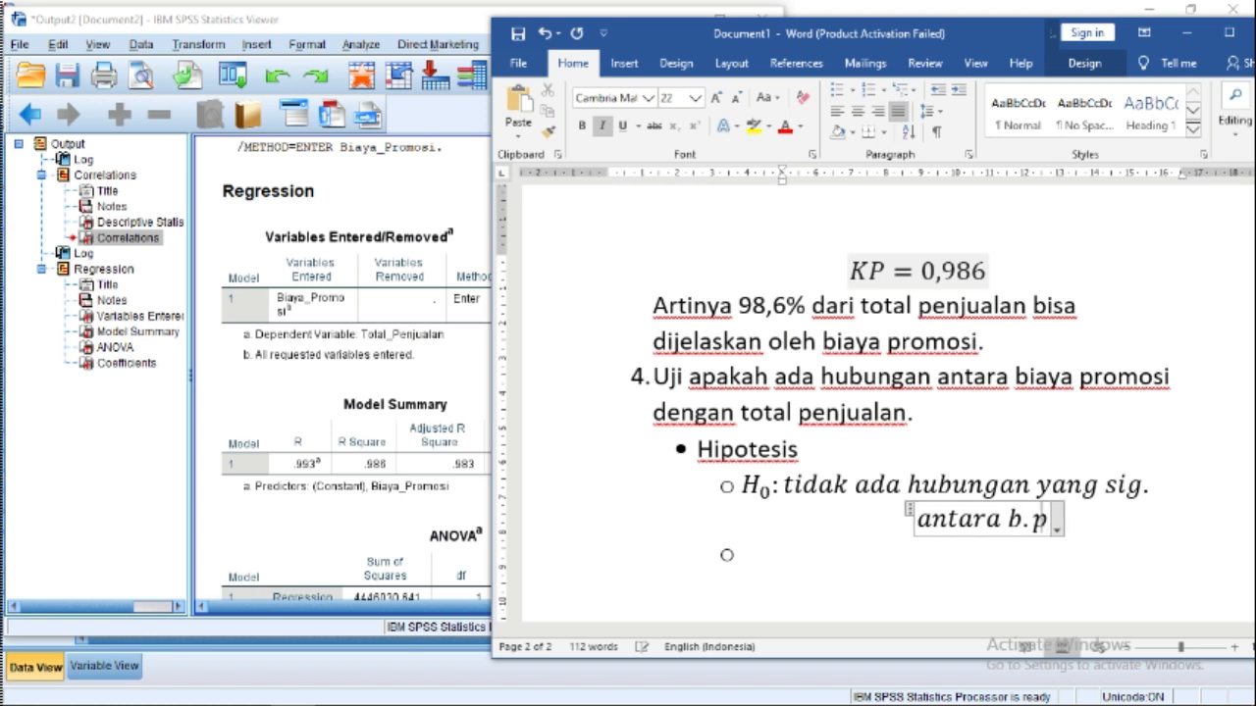
{"action": "type", "text": "tomosi"}
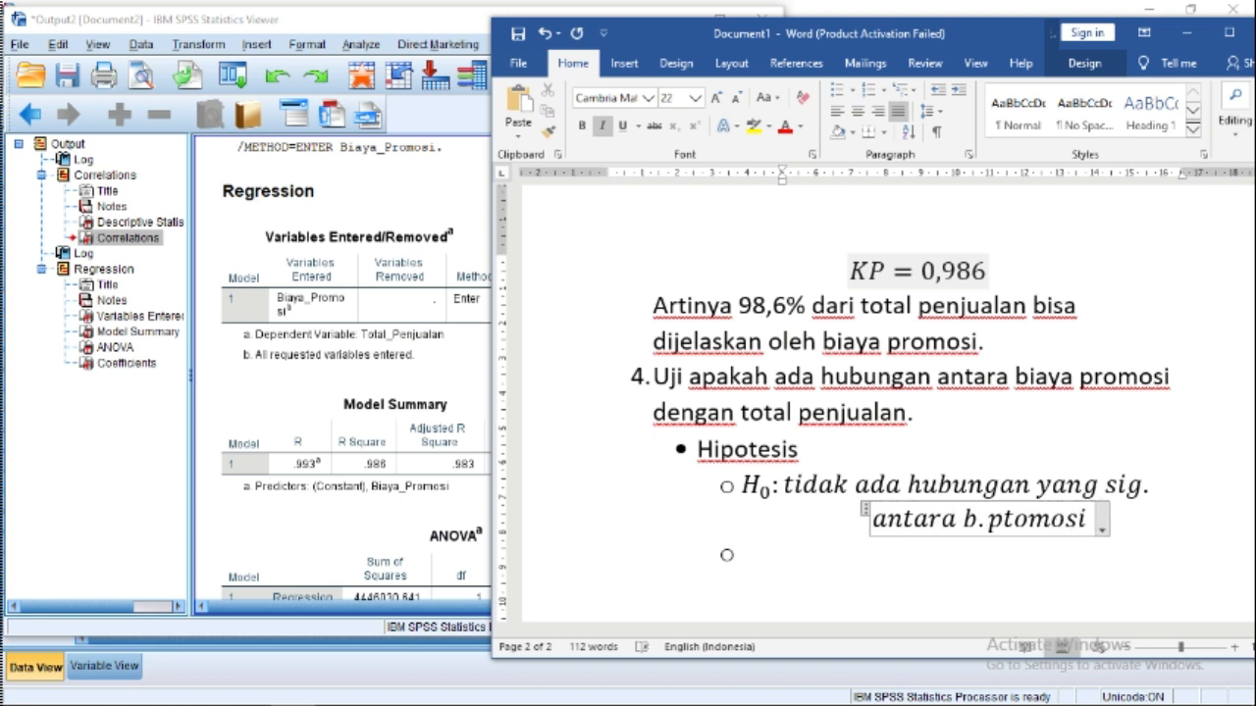
{"action": "key", "text": "BackSpace"}
{"action": "key", "text": "BackSpace"}
{"action": "key", "text": "BackSpace"}
{"action": "key", "text": "BackSpace"}
{"action": "key", "text": "BackSpace"}
{"action": "key", "text": "BackSpace"}
{"action": "key", "text": "BackSpace"}
{"action": "type", "text": "r"}
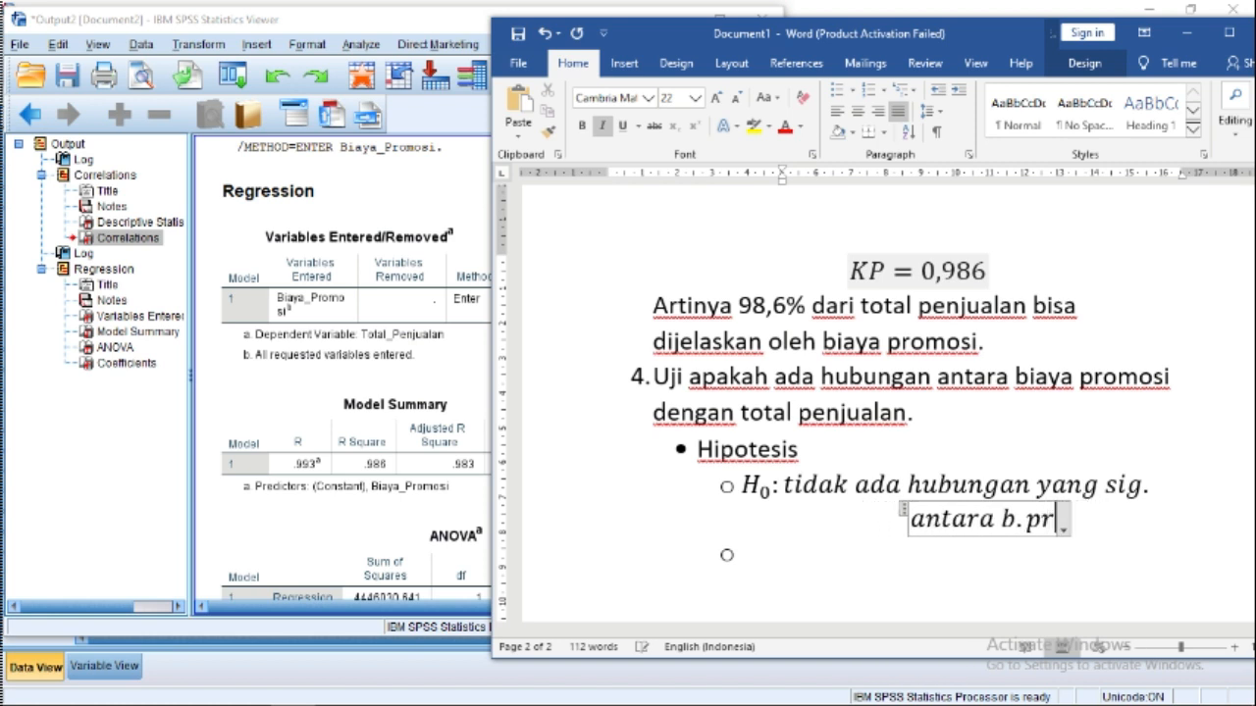
{"action": "type", "text": "omosi &"}
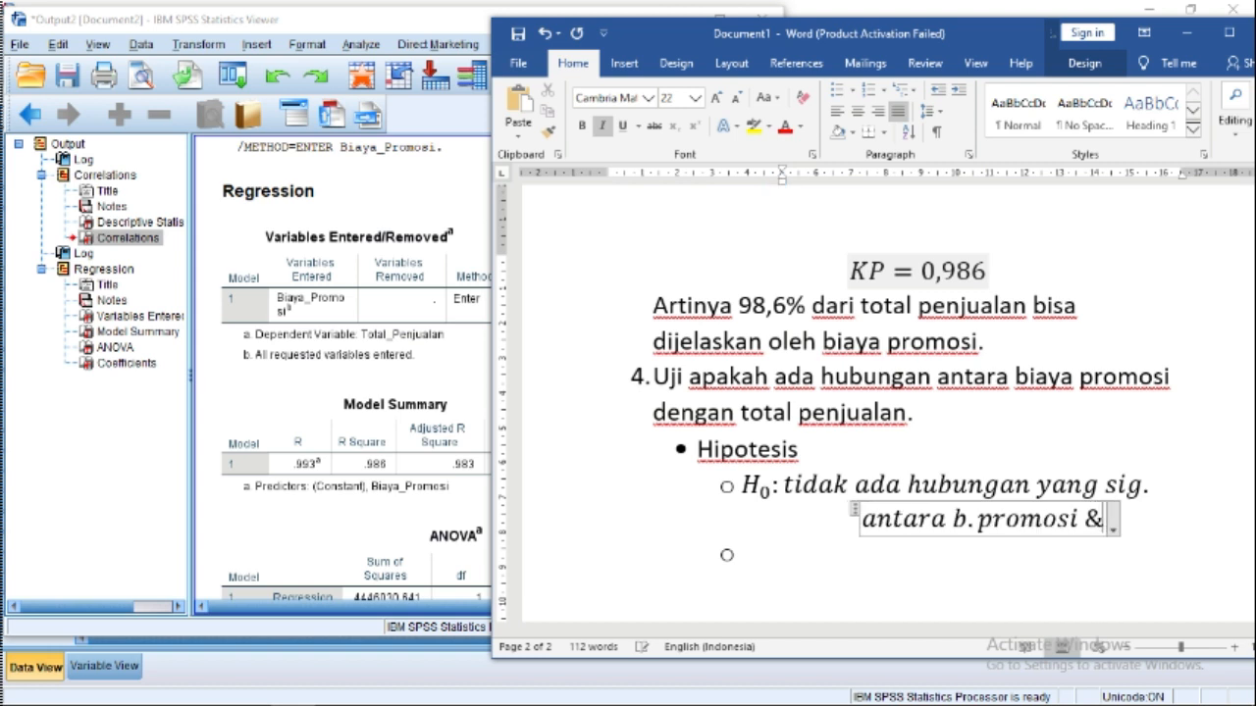
{"action": "type", "text": " tot.penj."}
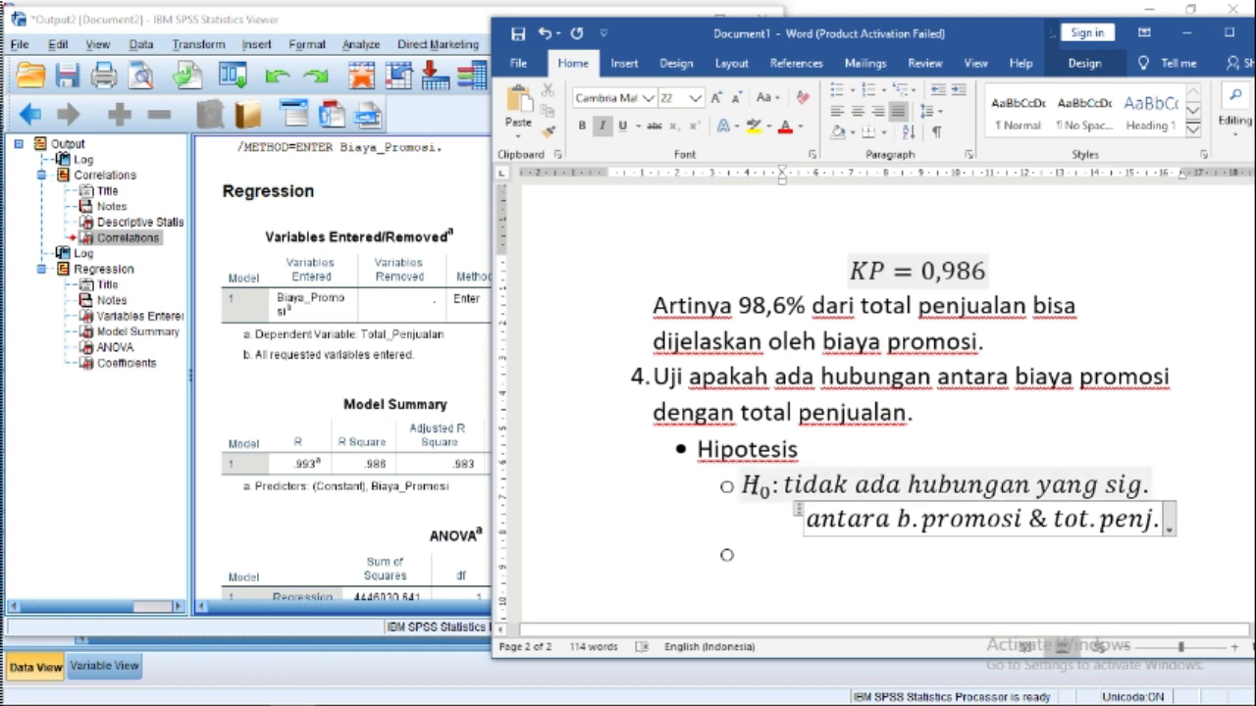
Step: Copy the first line of the H₀ equation into the empty sub-bullet below it
{"action": "left_click", "coordinate": [741, 480]}
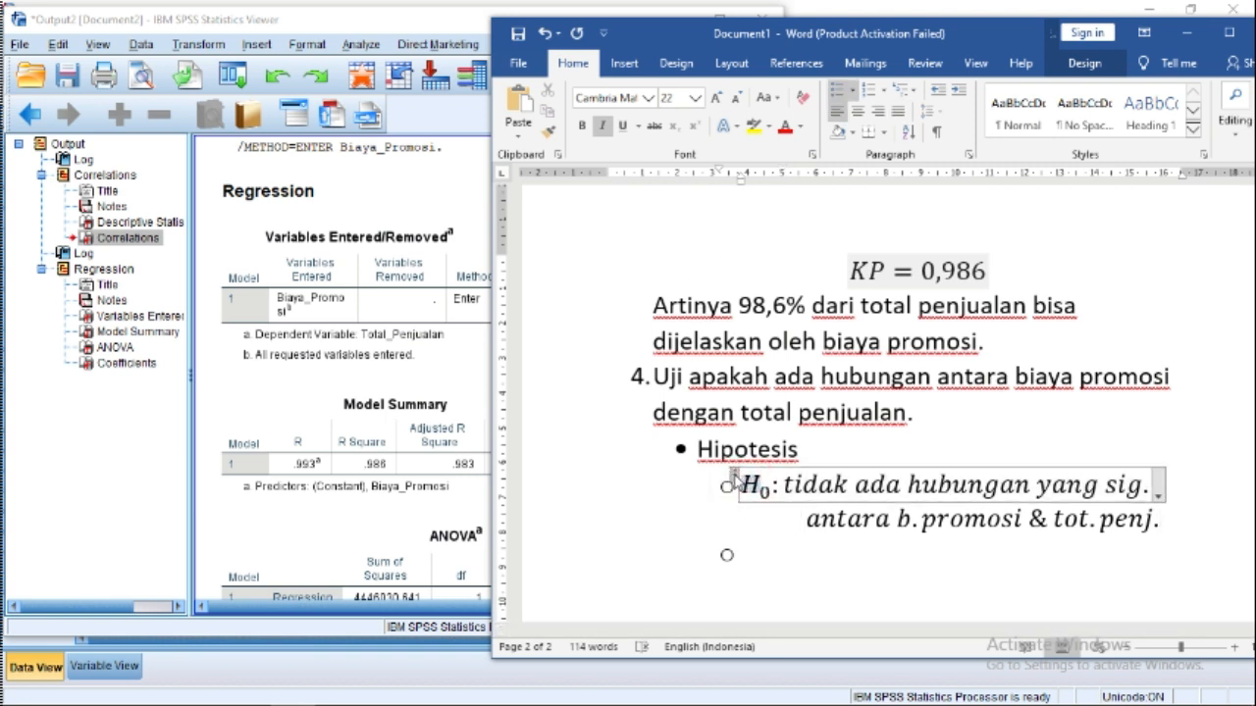
{"action": "left_click", "coordinate": [733, 478]}
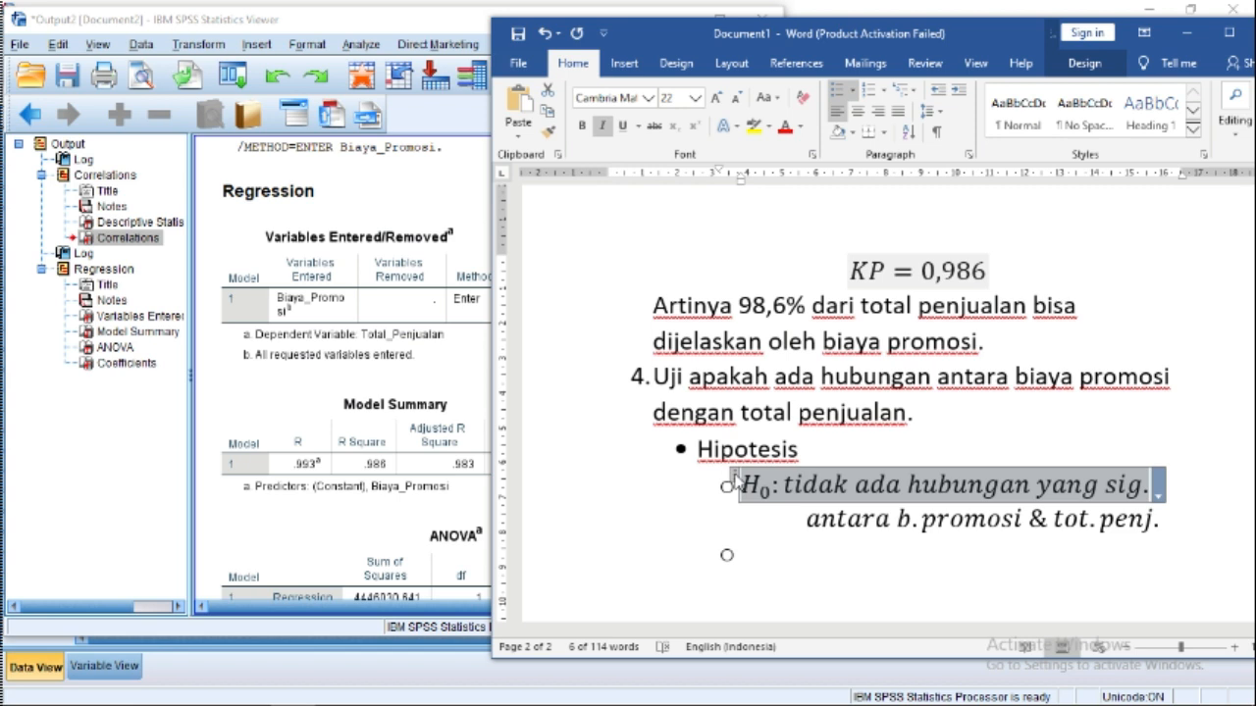
{"action": "key", "text": "ctrl+c"}
{"action": "left_click", "coordinate": [769, 541]}
{"action": "key", "text": "ctrl+v"}
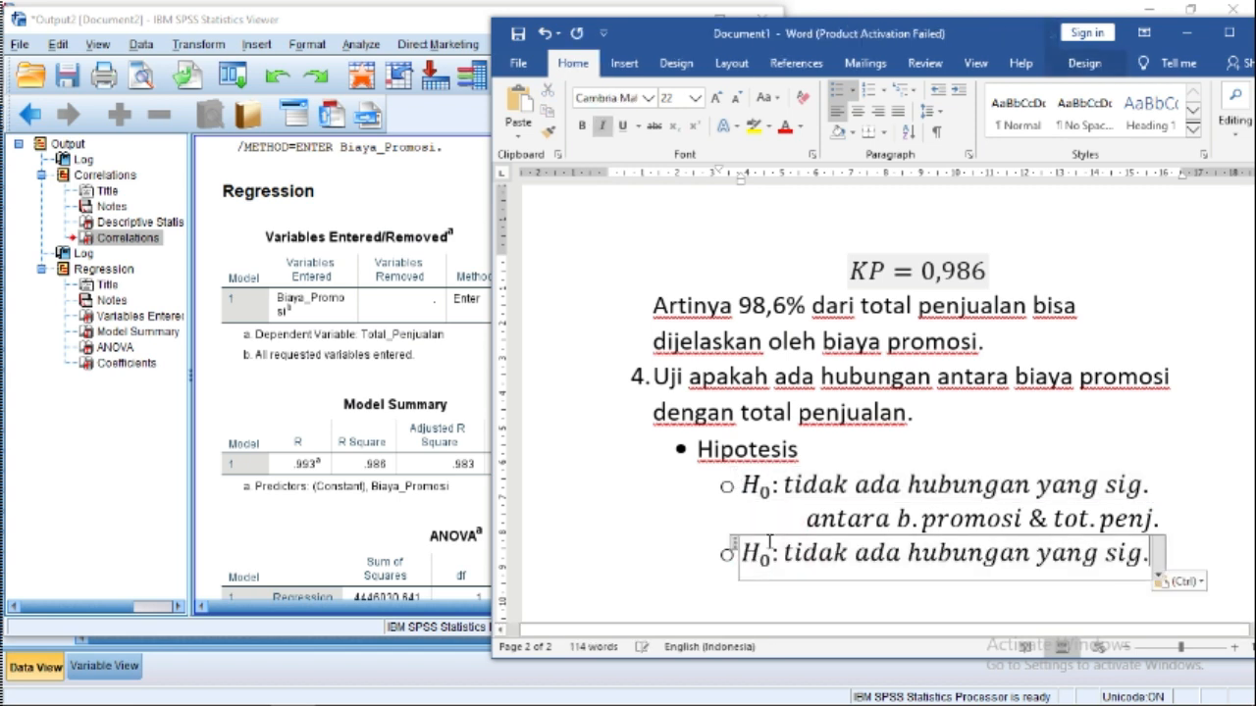
Step: Edit the copied equation to read "Hₐ: ada hubungan yang sig." by replacing the subscript and removing "tidak"
{"action": "double_click", "coordinate": [765, 557]}
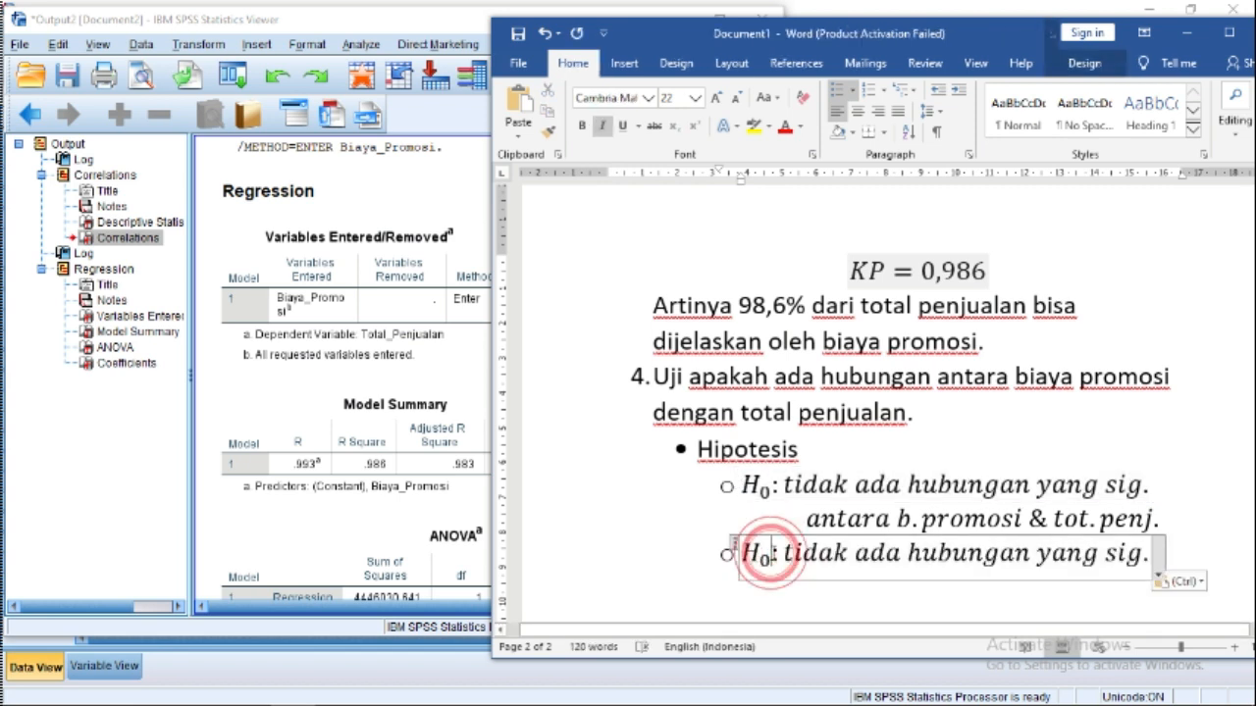
{"action": "type", "text": "a"}
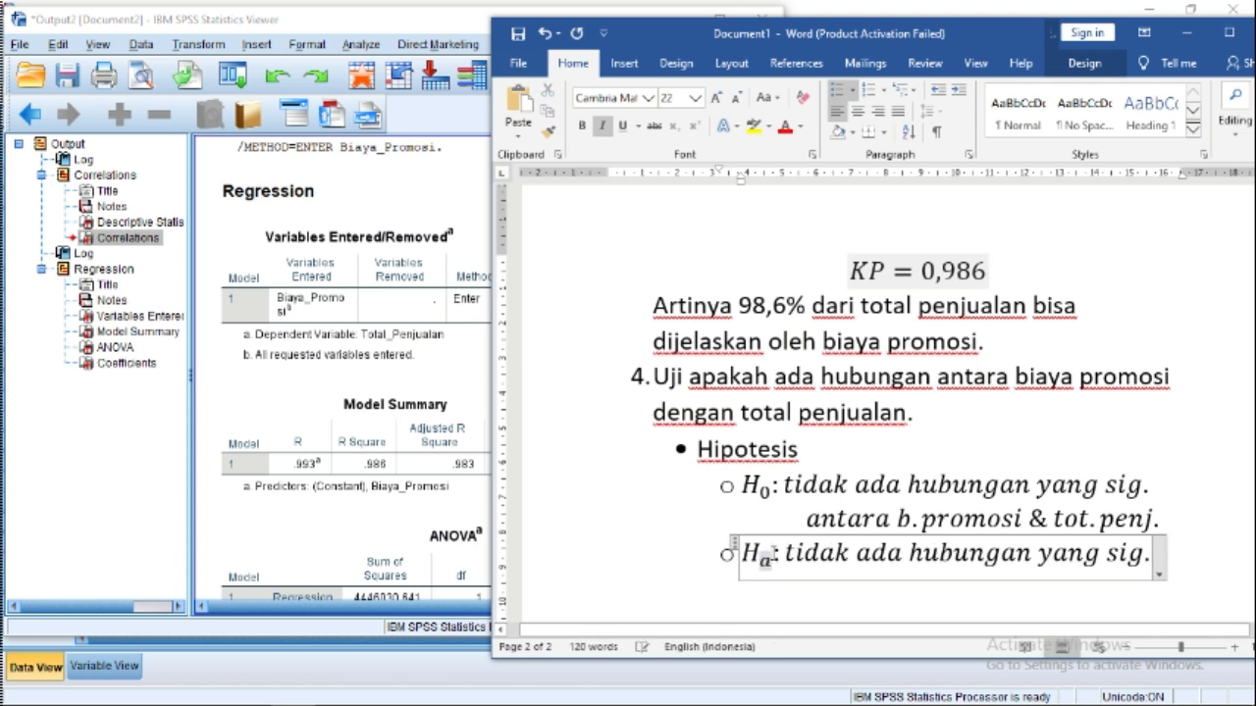
{"action": "left_click", "coordinate": [861, 553]}
{"action": "key", "text": "BackSpace"}
{"action": "key", "text": "BackSpace"}
{"action": "key", "text": "BackSpace"}
{"action": "key", "text": "BackSpace"}
{"action": "key", "text": "BackSpace"}
{"action": "key", "text": "BackSpace"}
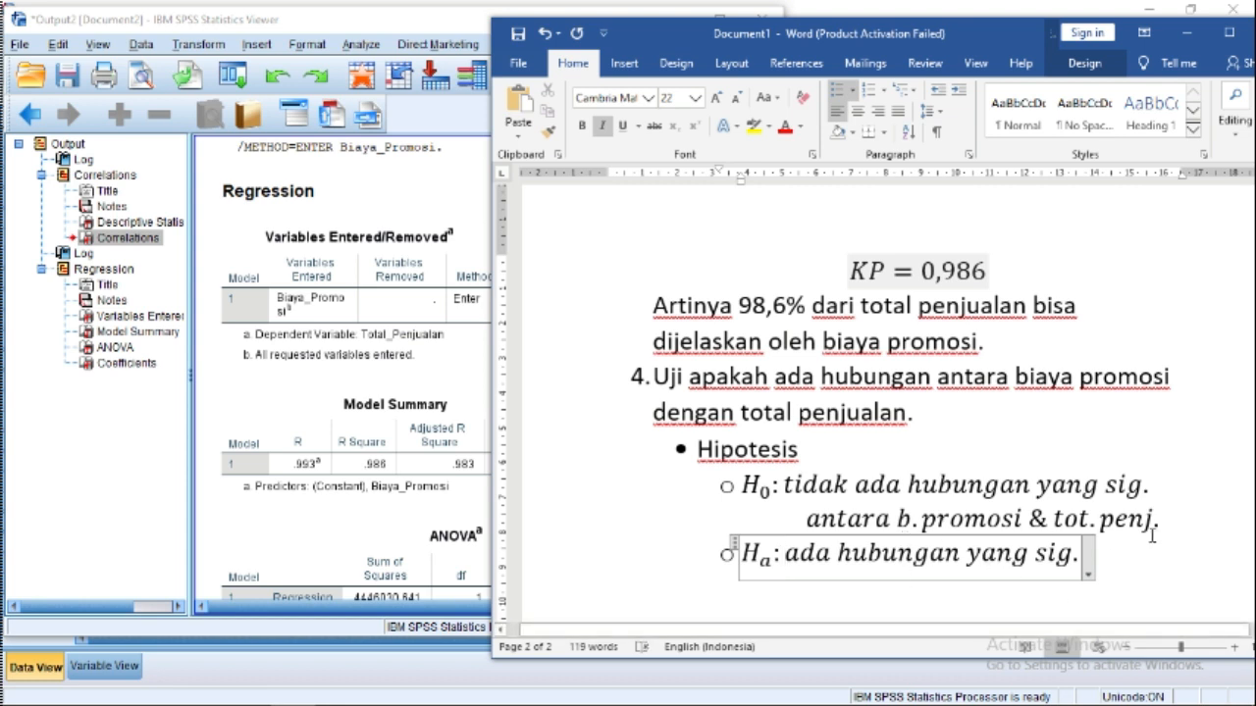
Step: Add a main-level bullet point "Tingkat Signifikasi" below the Hₐ hypothesis
{"action": "key", "text": "End"}
{"action": "key", "text": "Return"}
{"action": "key", "text": "Return"}
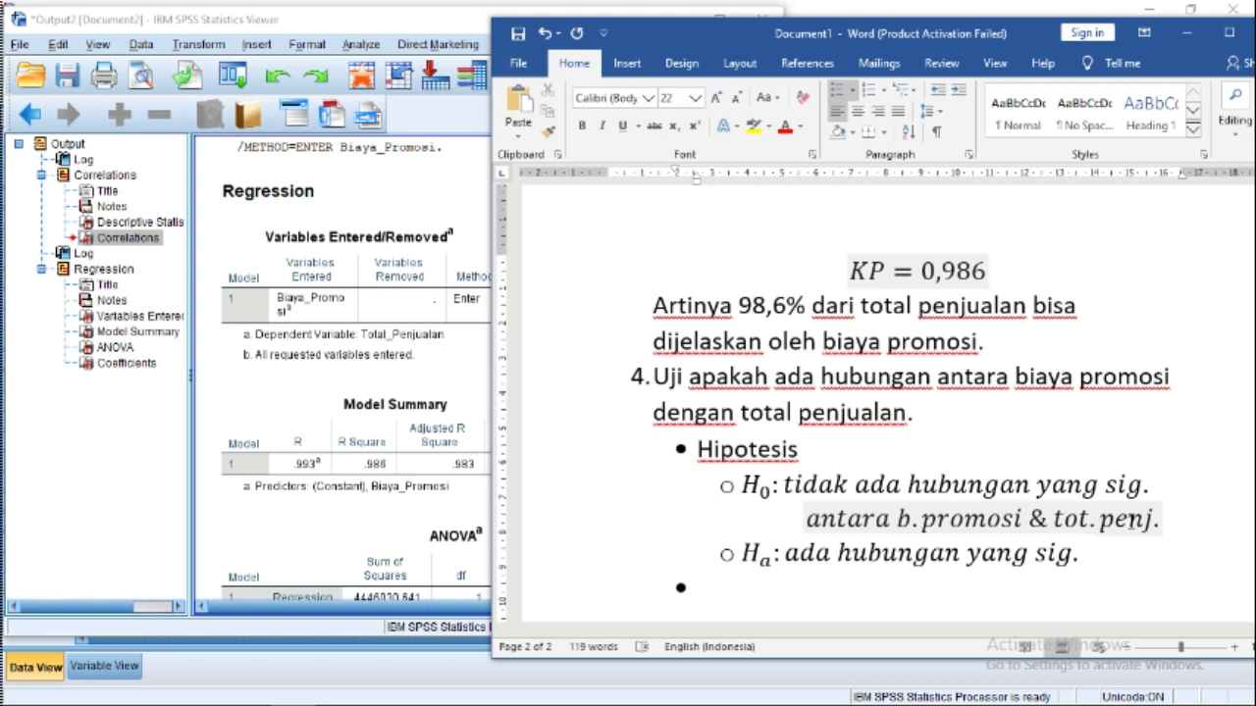
{"action": "type", "text": "Tingkat"}
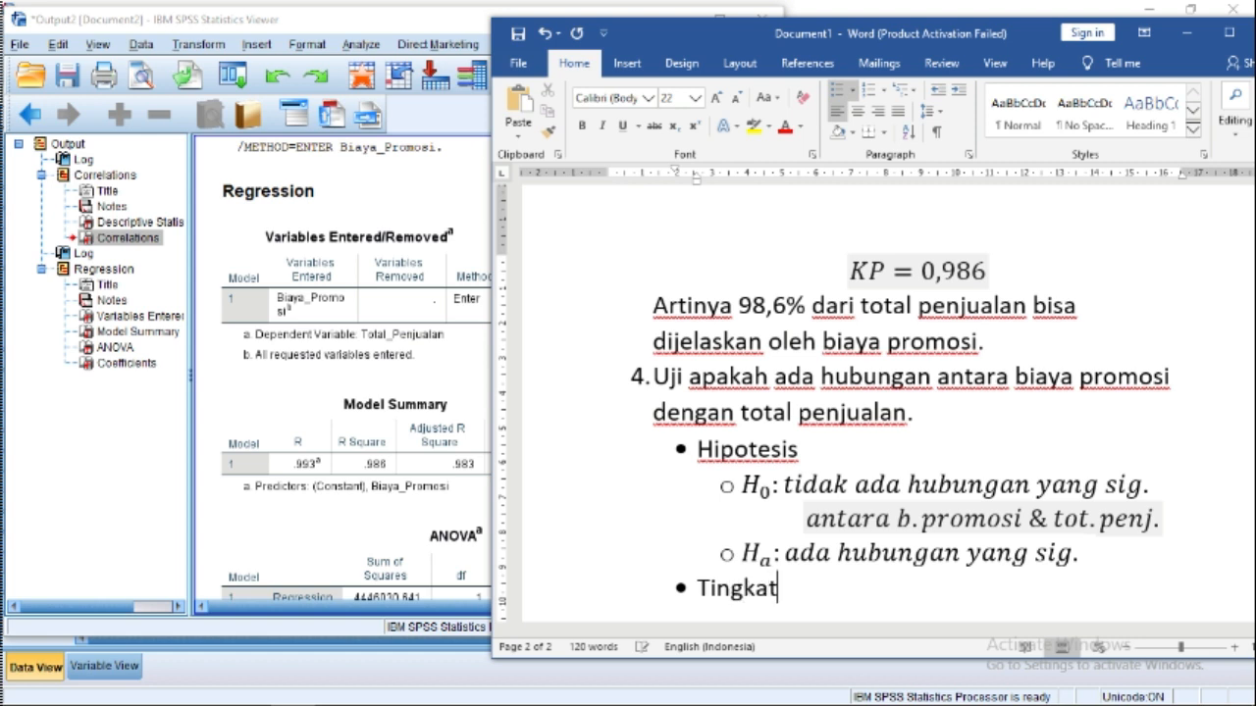
{"action": "type", "text": " Signifikasi"}
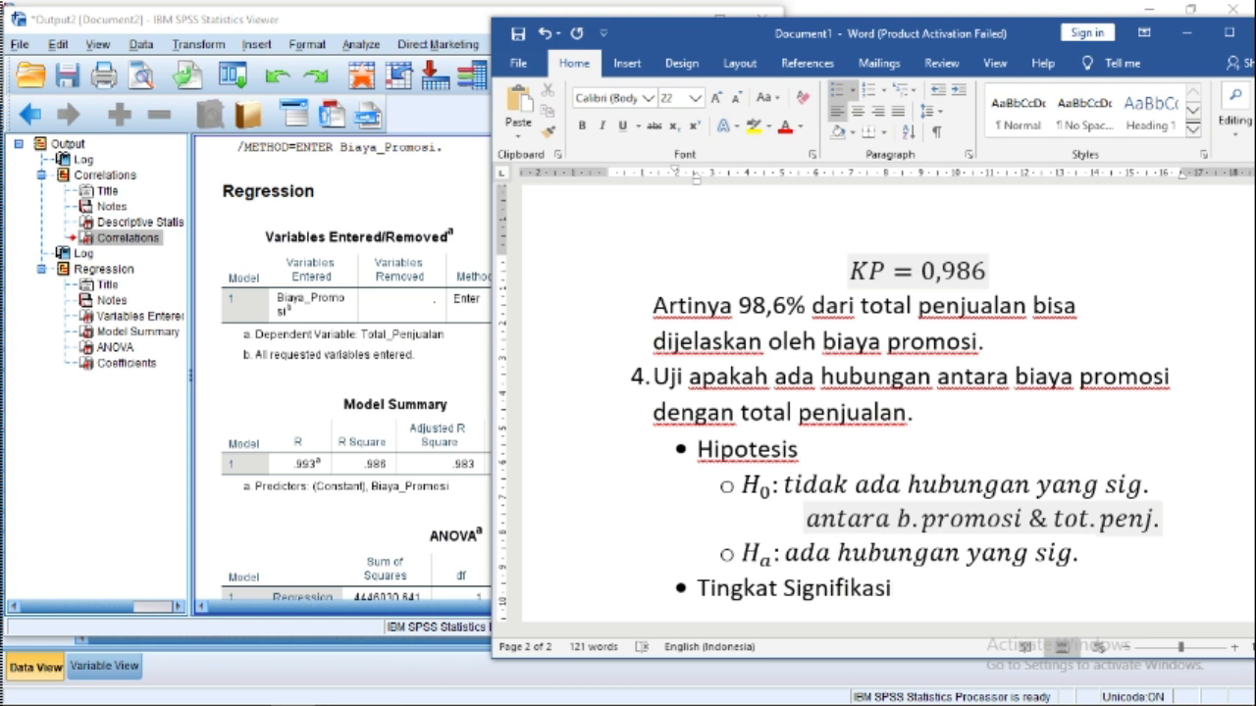
Step: Add a sub-bullet below "Tingkat Signifikasi" containing the equation 1 − α = 95%
{"action": "key", "text": "Return"}
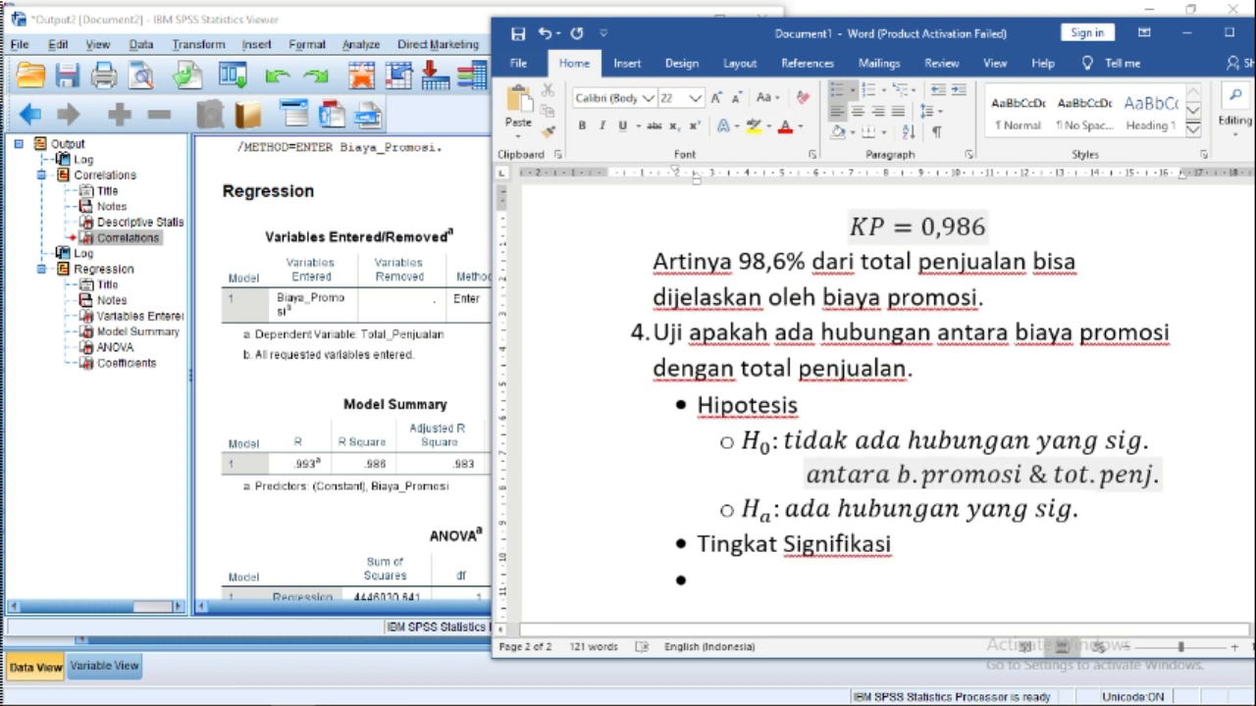
{"action": "scroll", "coordinate": [1051, 519], "scroll_direction": "down", "scroll_amount": 1}
{"action": "key", "text": "Tab"}
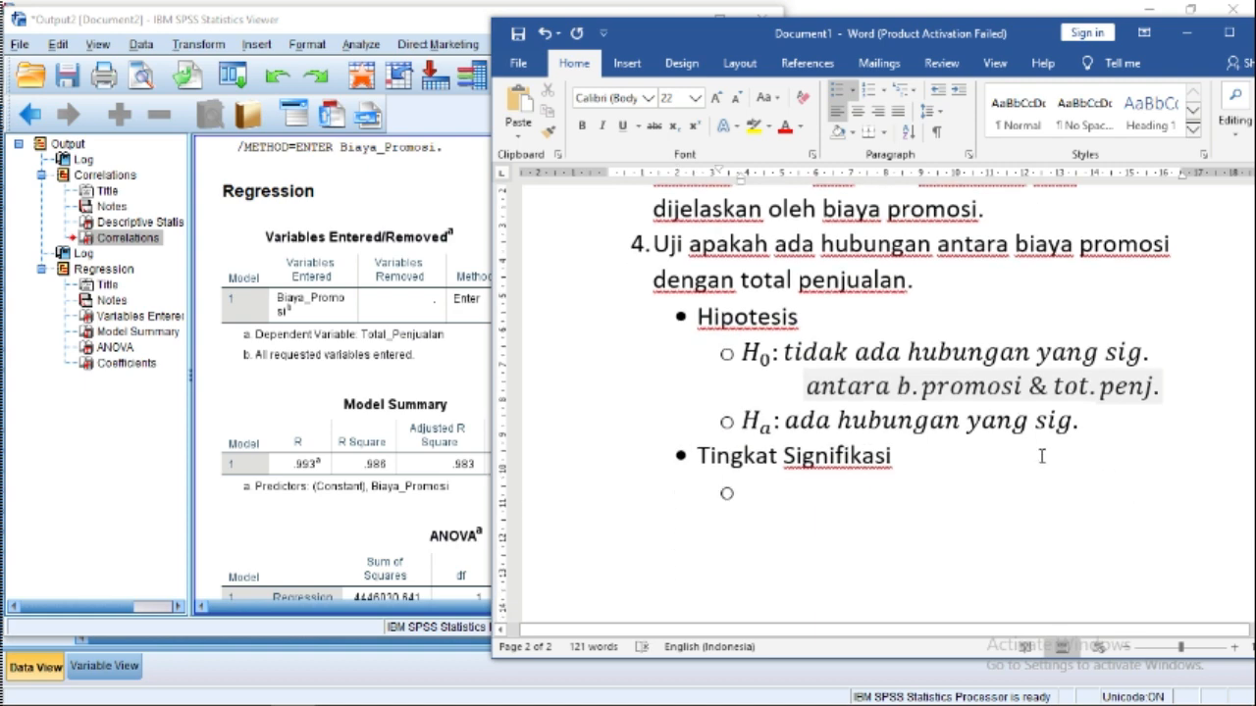
{"action": "key", "text": "alt+equal"}
{"action": "type", "text": "1"}
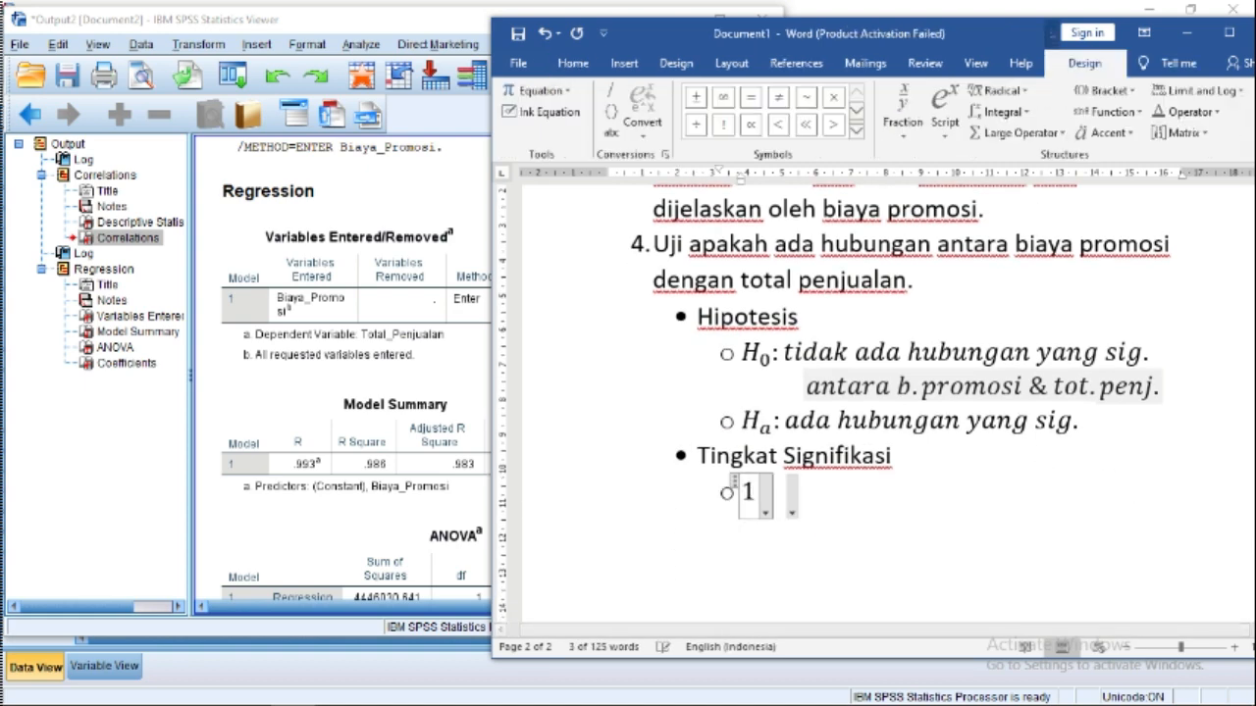
{"action": "type", "text": "-\\ap"}
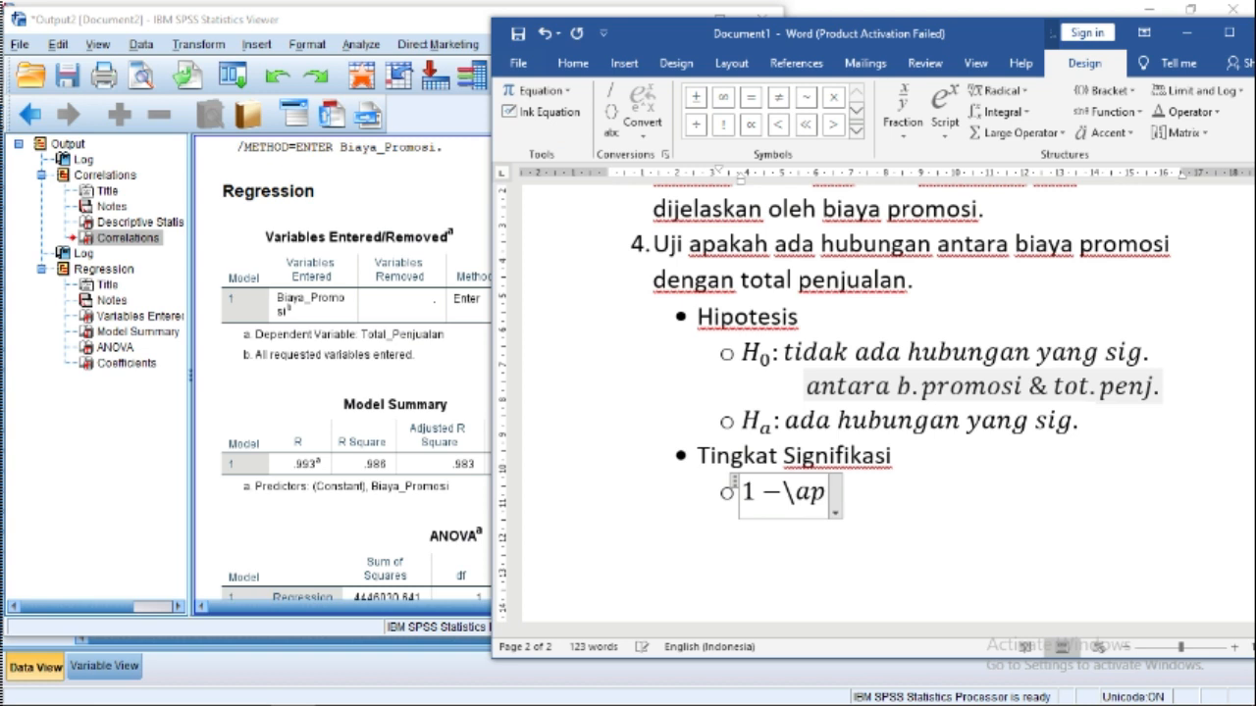
{"action": "key", "text": "BackSpace"}
{"action": "type", "text": "lpha "}
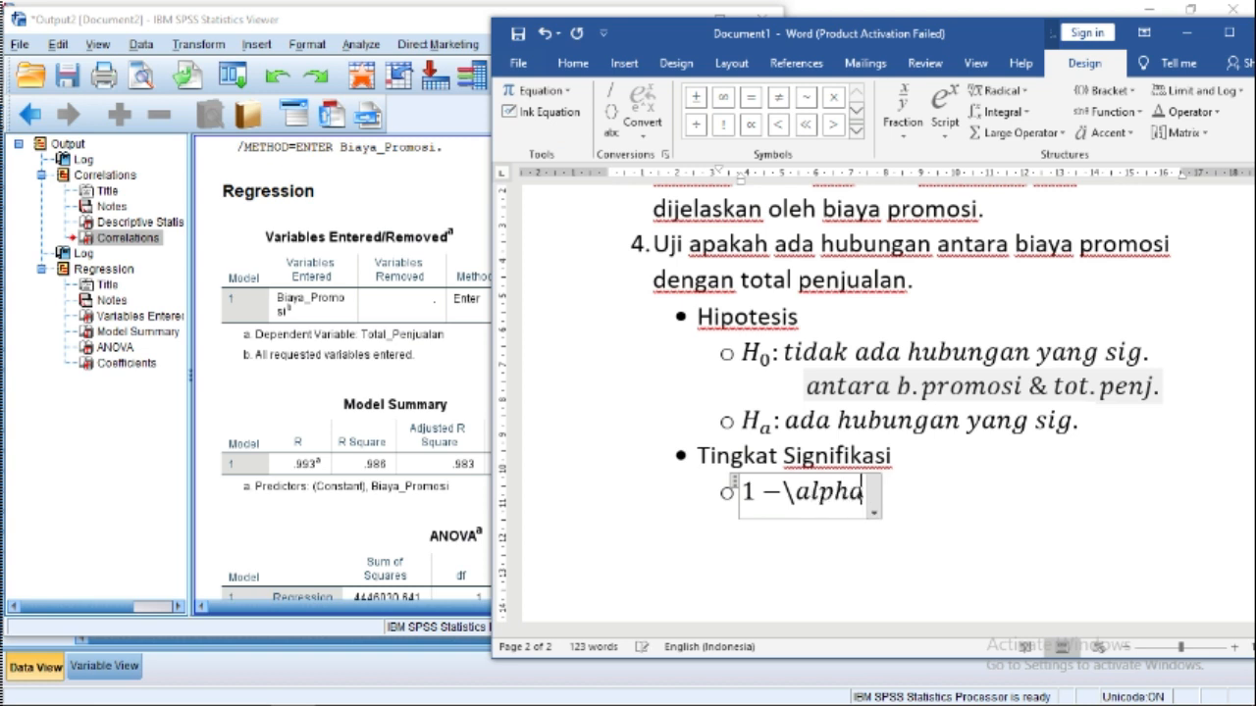
{"action": "type", "text": "=95%"}
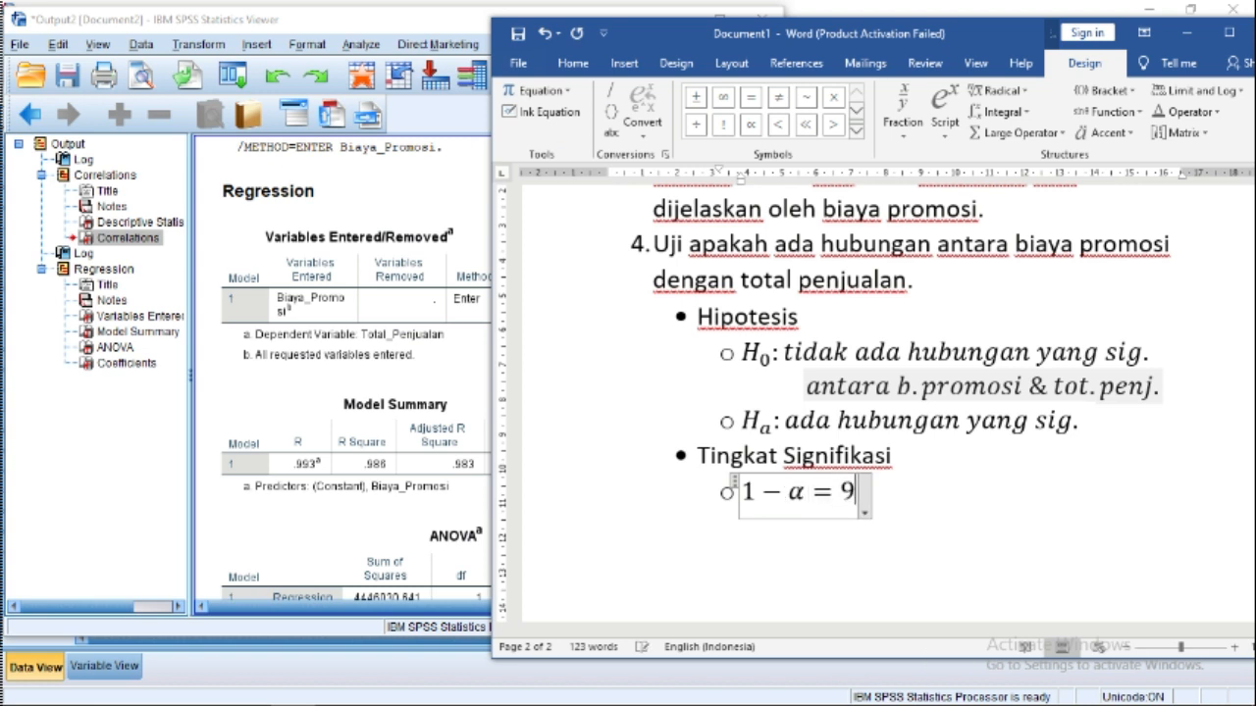
{"action": "key", "text": "Right"}
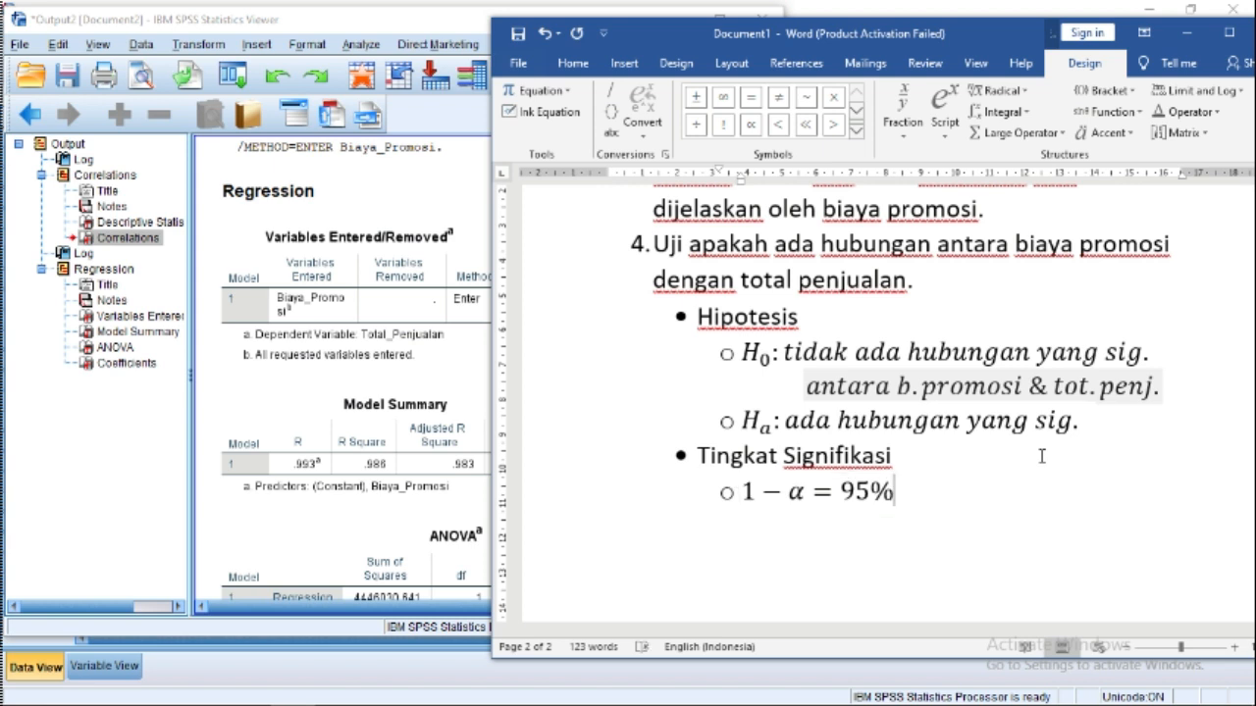
Step: Extend the 1 − α = 95% equation with a long rightward arrow followed by α = 5%
{"action": "key", "text": "Left"}
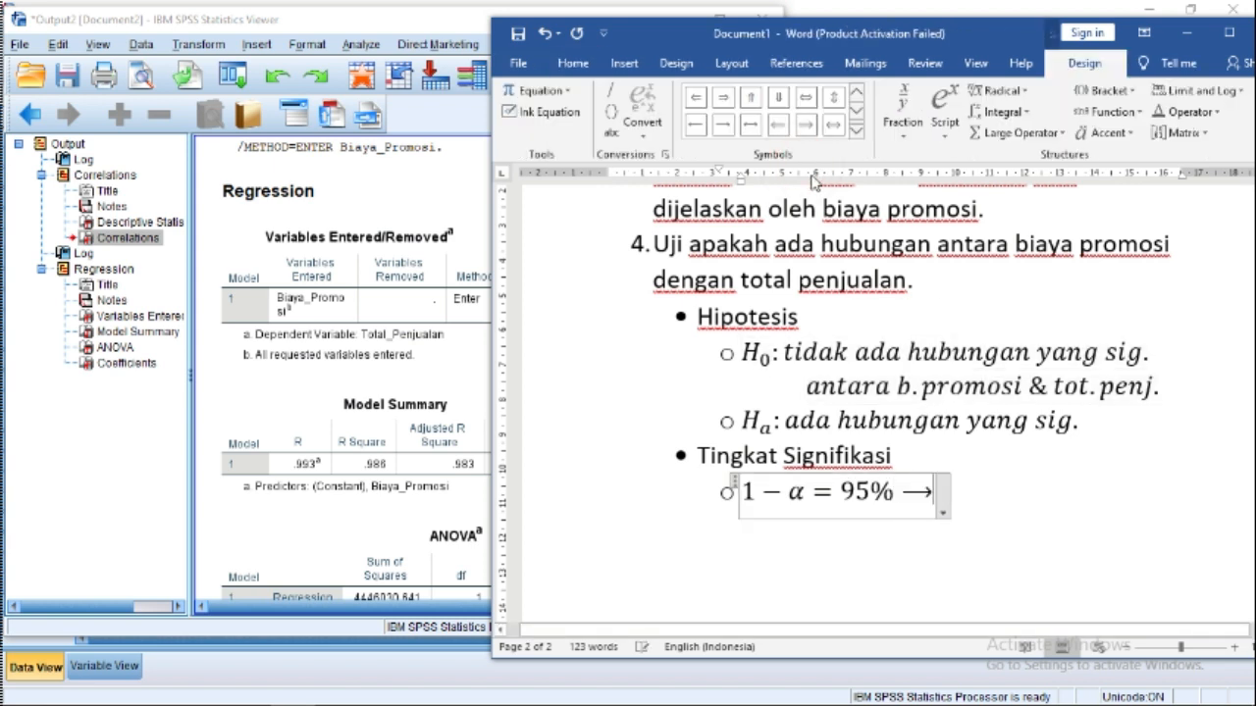
{"action": "type", "text": "\\al"}
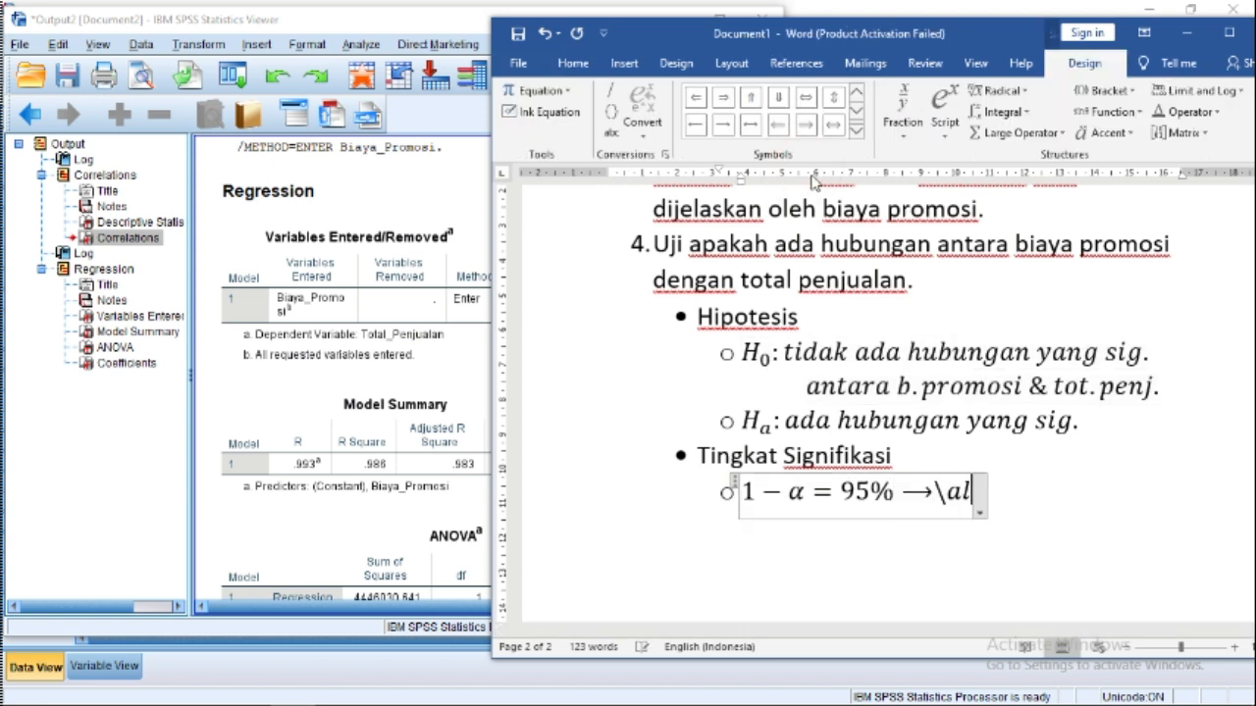
{"action": "type", "text": "pha =5"}
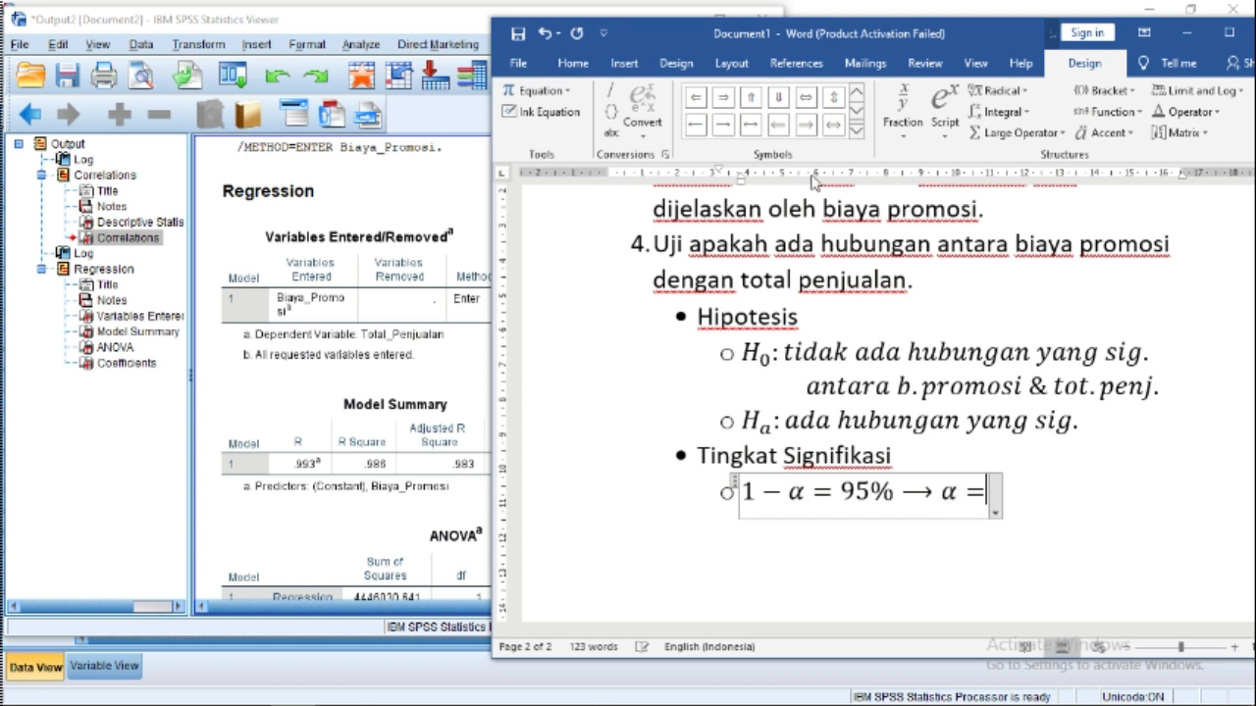
{"action": "type", "text": "%"}
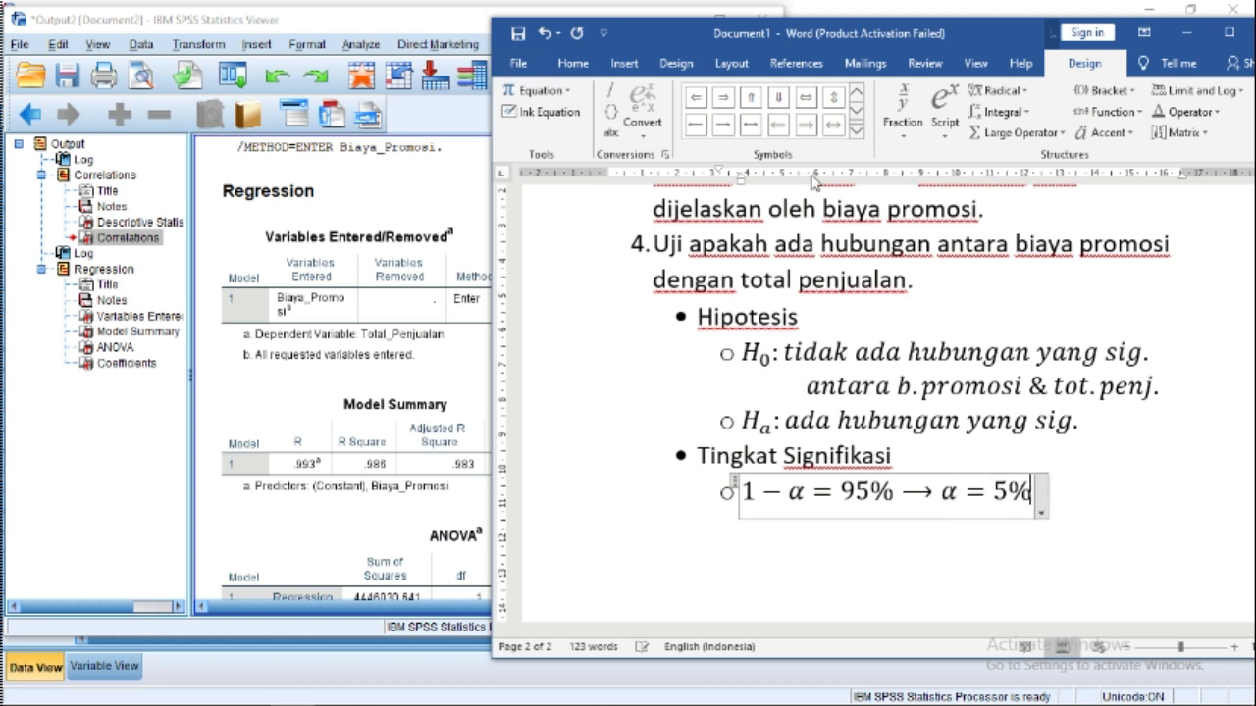
{"action": "left_click", "coordinate": [1149, 476]}
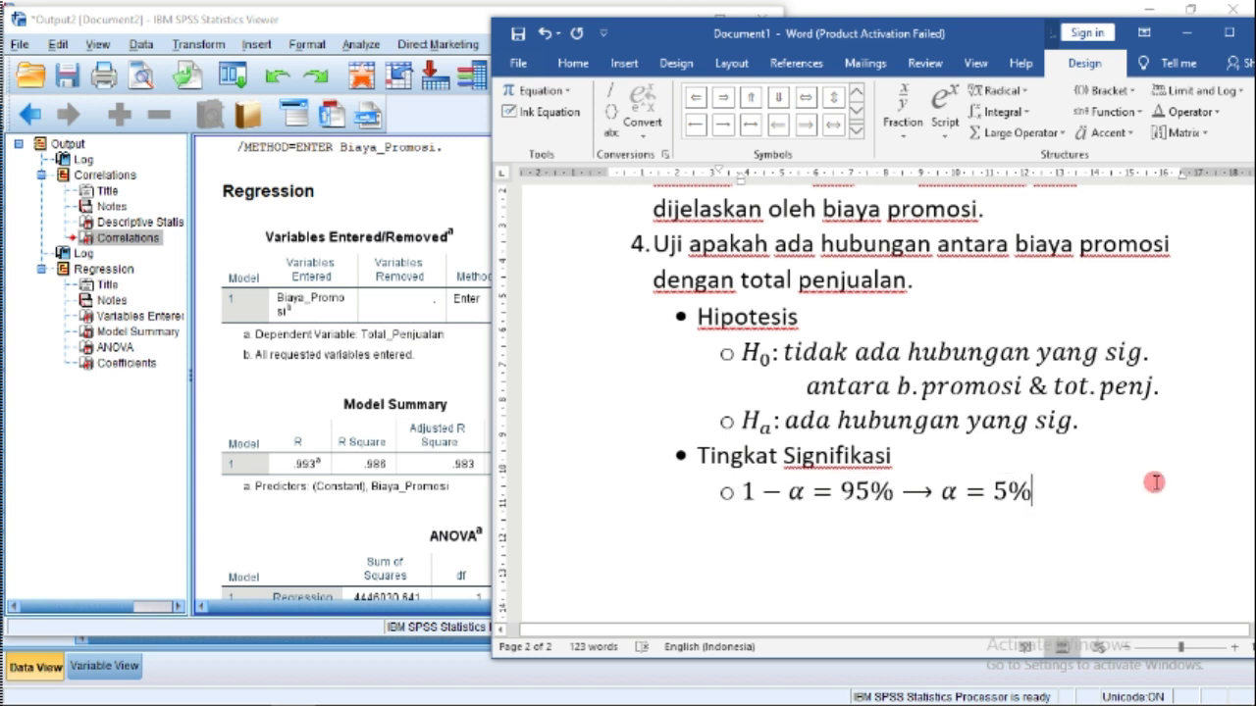
Step: Add a main-level bullet point "Signifikasi hitung (tabel output SPSS)" below the significance level equation
{"action": "key", "text": "Return"}
{"action": "key", "text": "shift+Tab"}
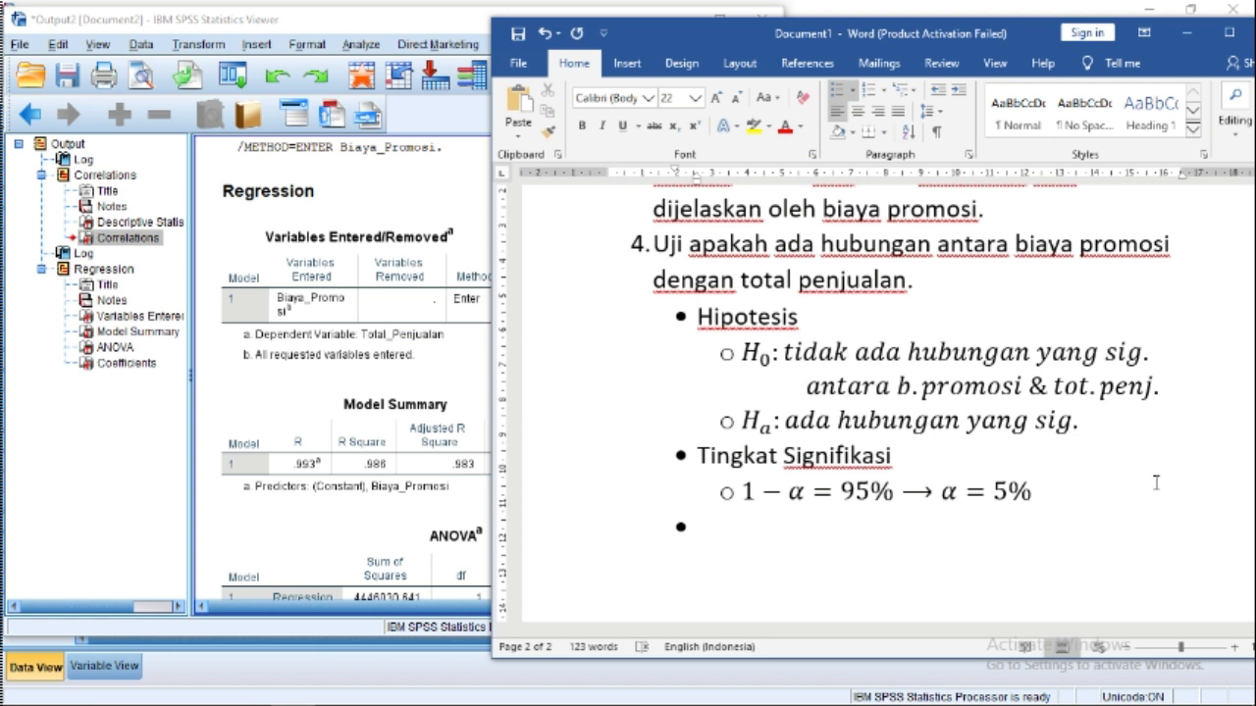
{"action": "type", "text": "Sign"}
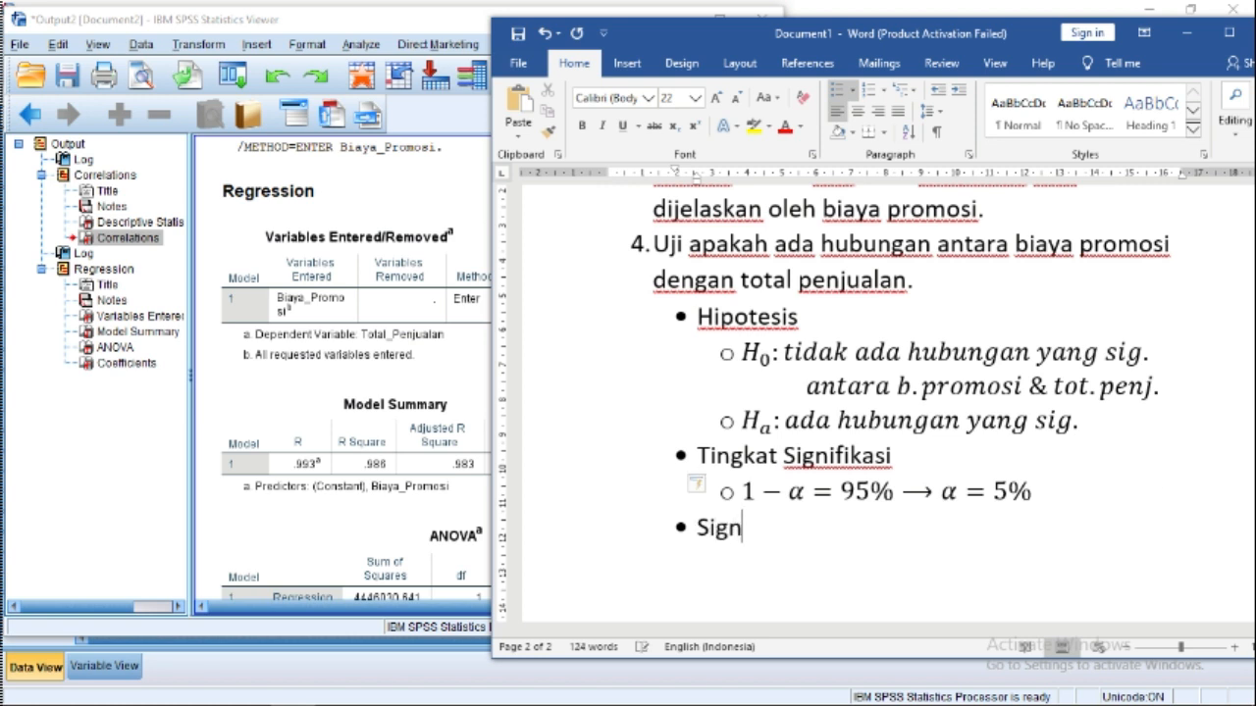
{"action": "type", "text": "ifikasi "}
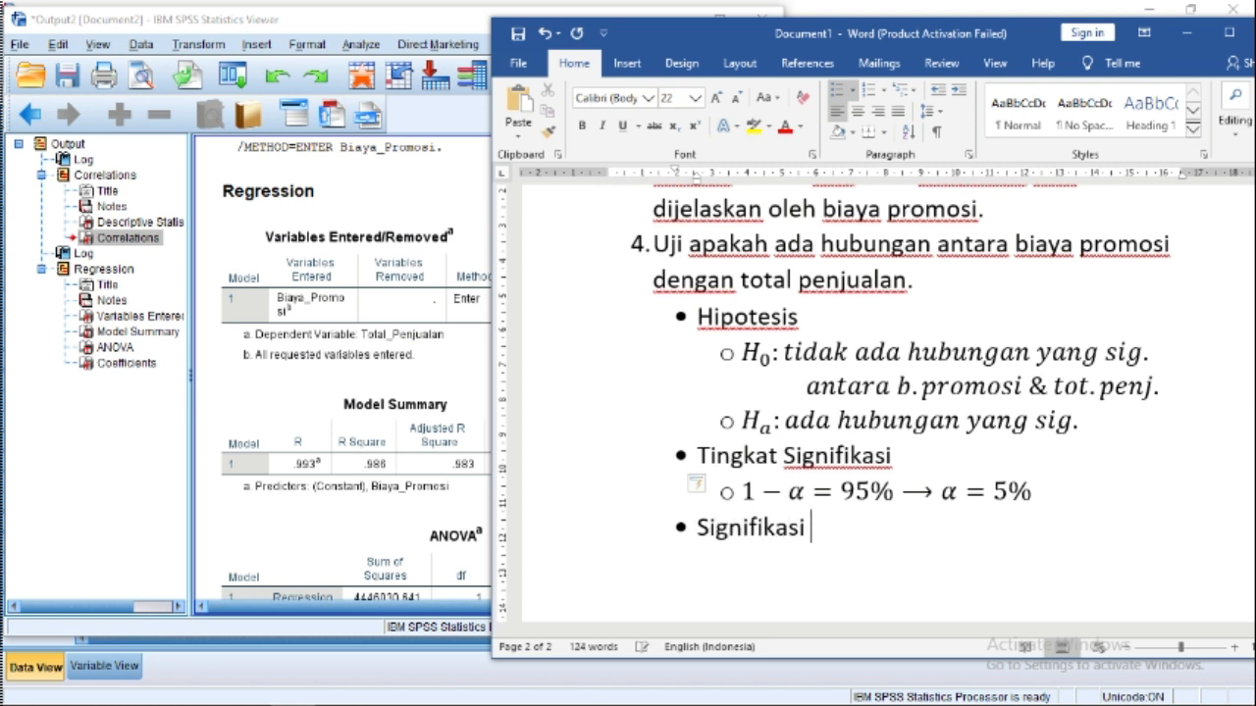
{"action": "type", "text": "hitung"}
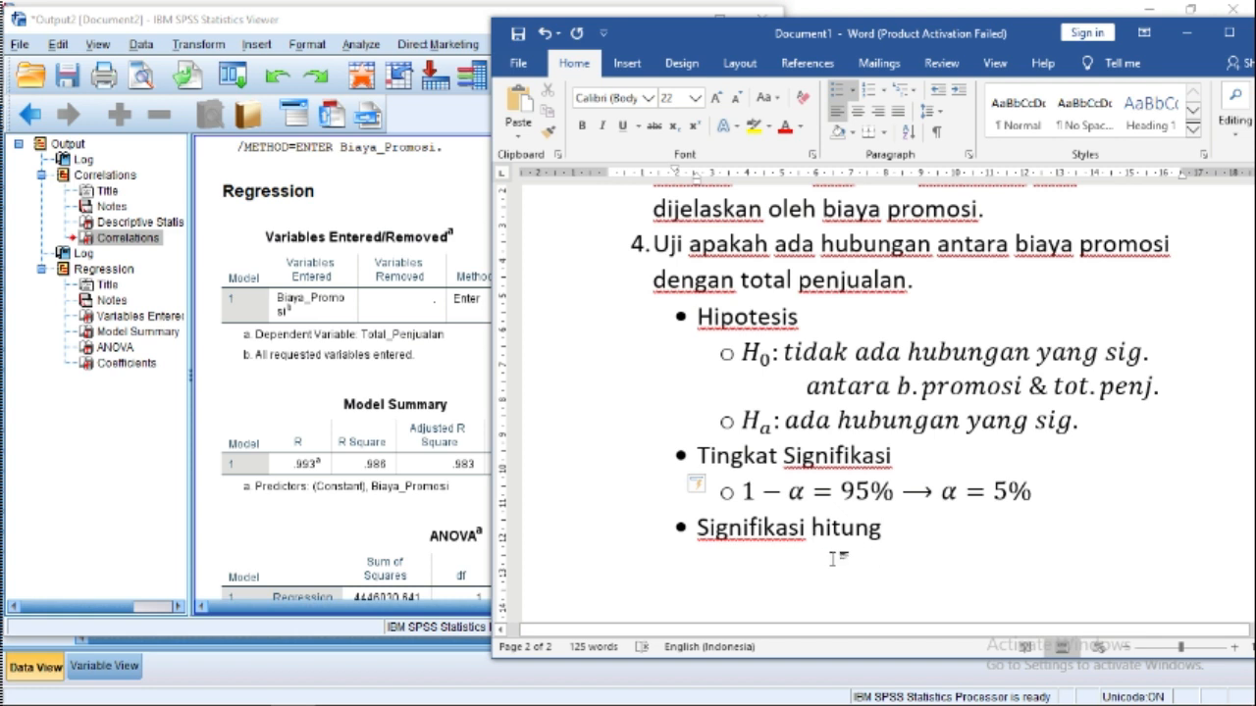
{"action": "type", "text": "("}
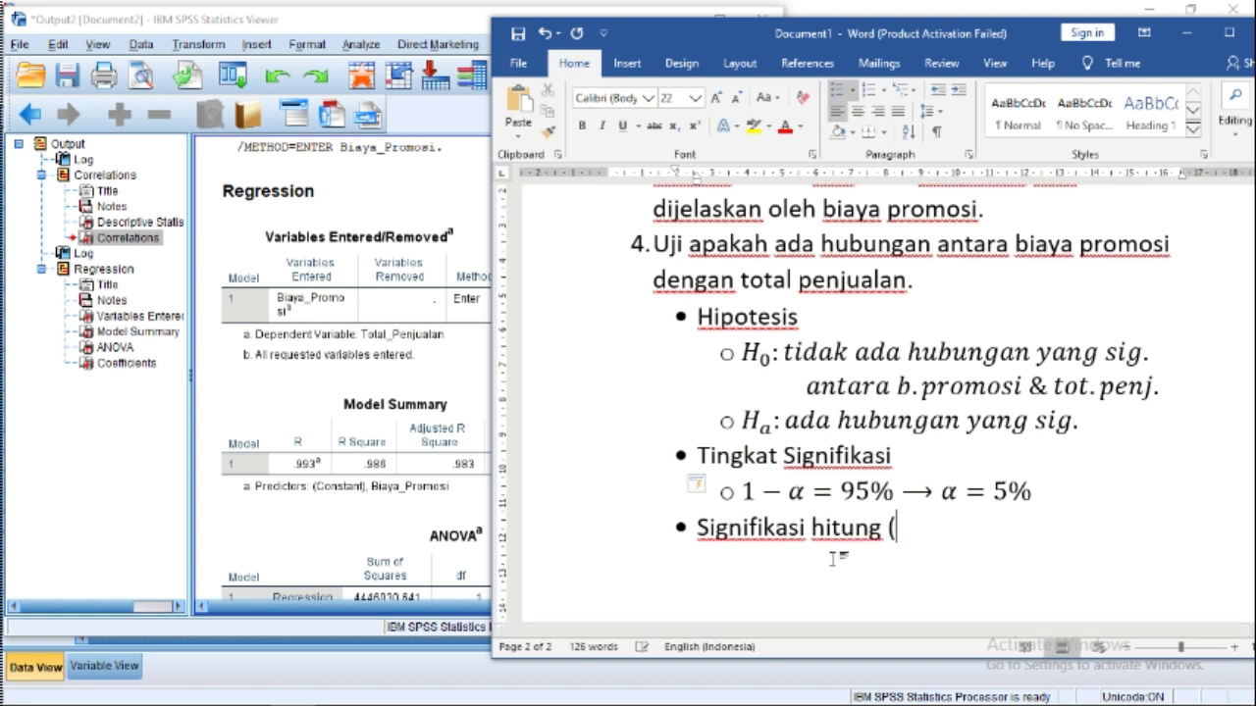
{"action": "type", "text": "tabel"}
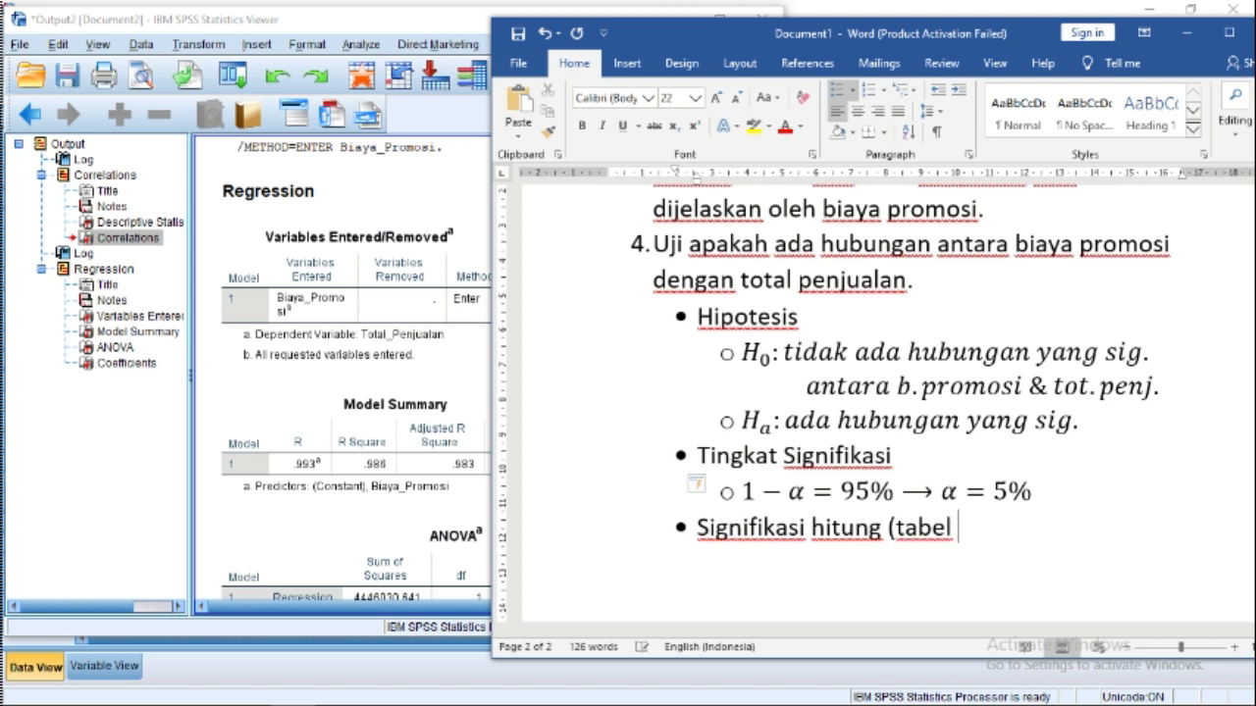
{"action": "type", "text": " output SPS"}
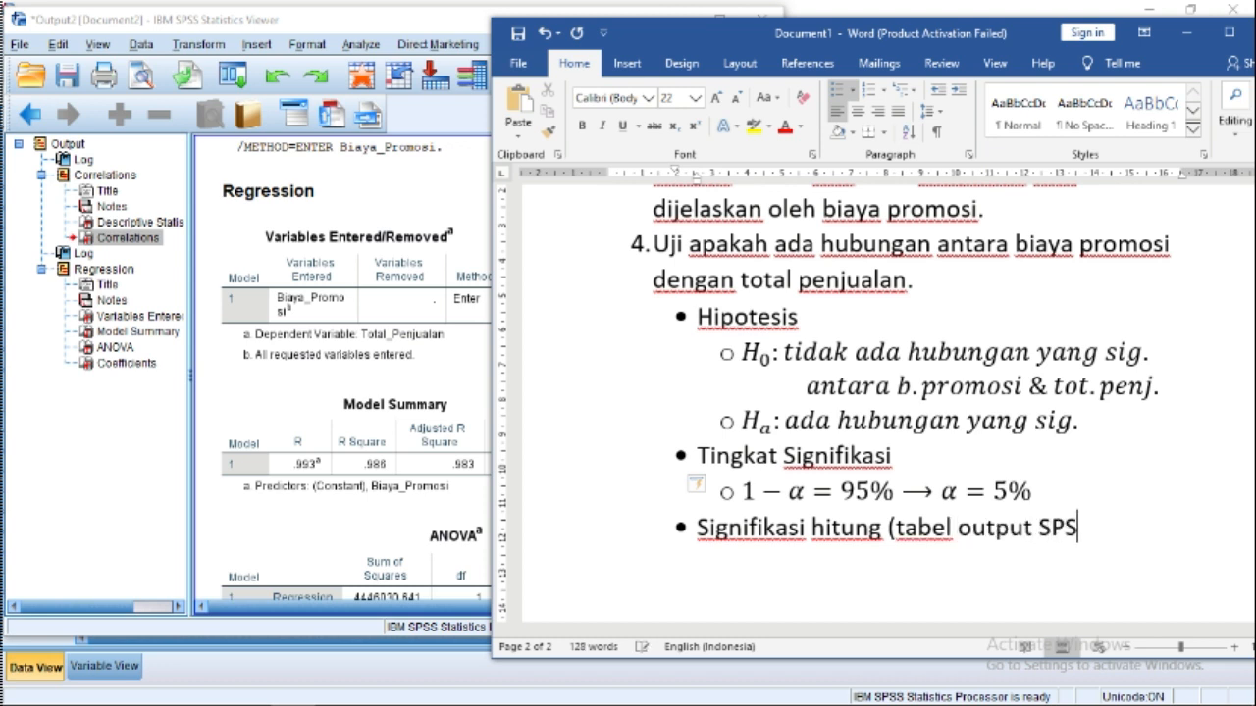
{"action": "type", "text": "S)"}
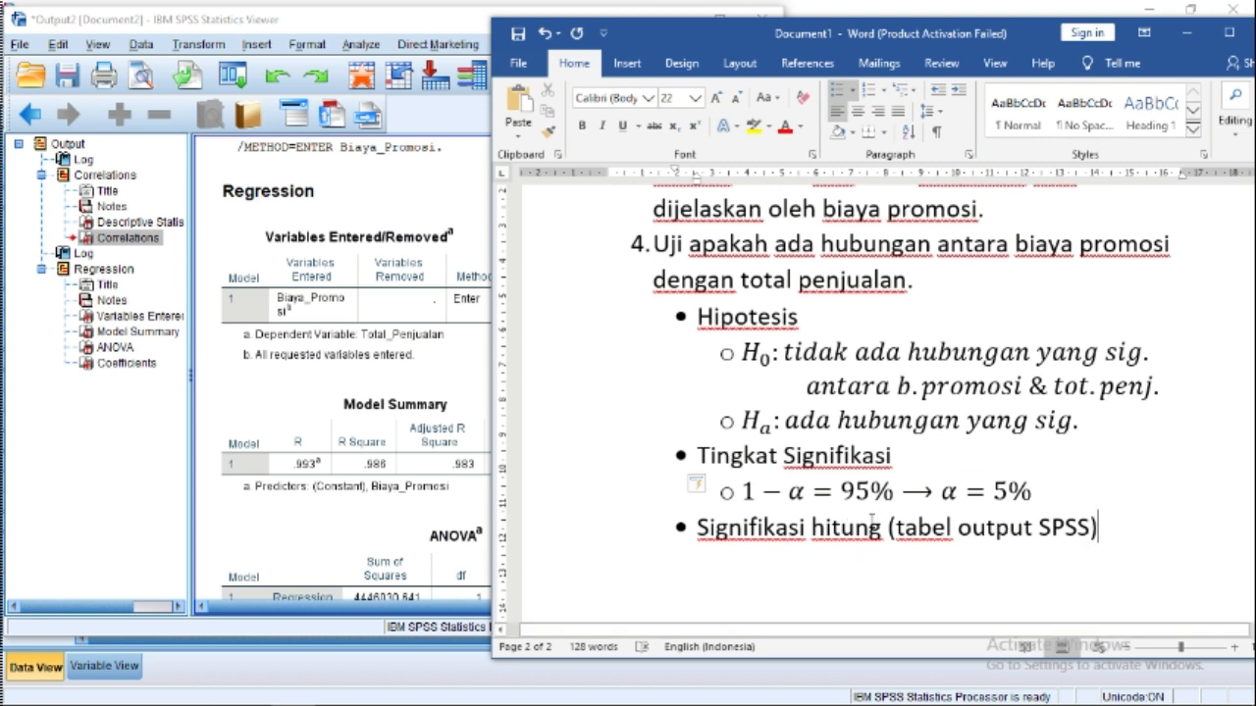
Step: Start a sub-bullet equation "Sign" with subscript "hitung" and an equals sign, and switch to the SPSS output viewer for its value
{"action": "key", "text": "Return"}
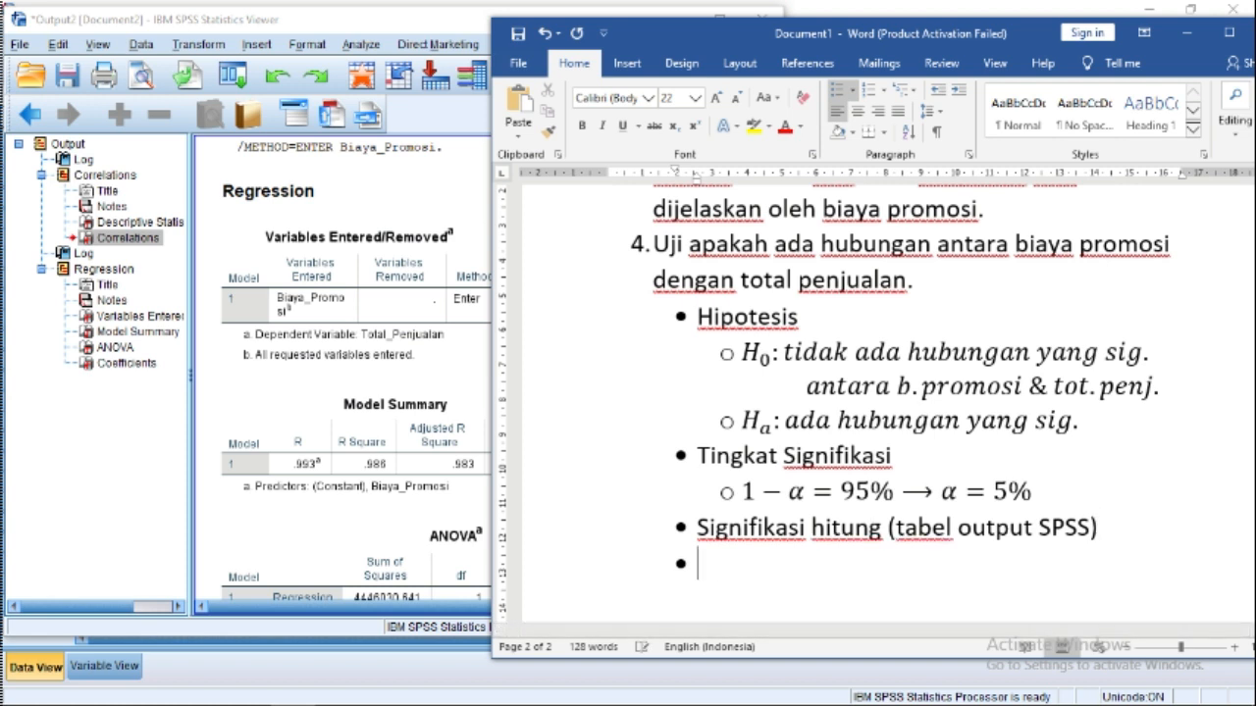
{"action": "key", "text": "Tab"}
{"action": "key", "text": "alt+equal"}
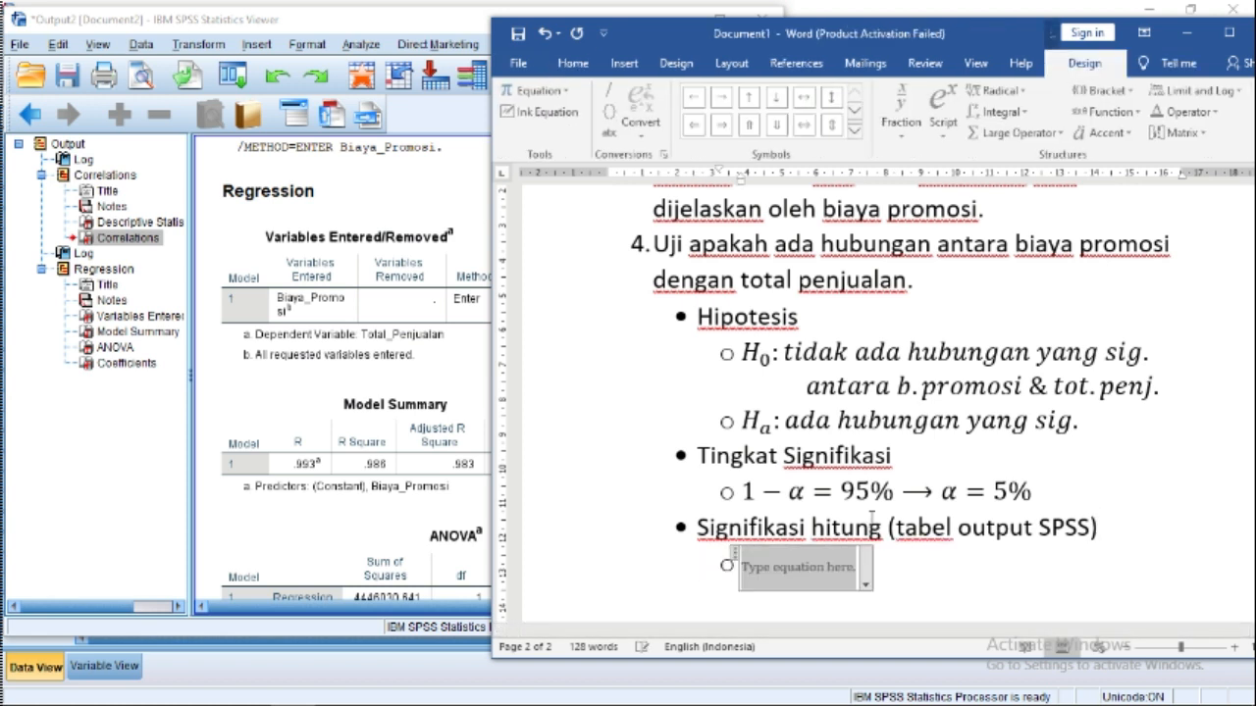
{"action": "type", "text": "Sign"}
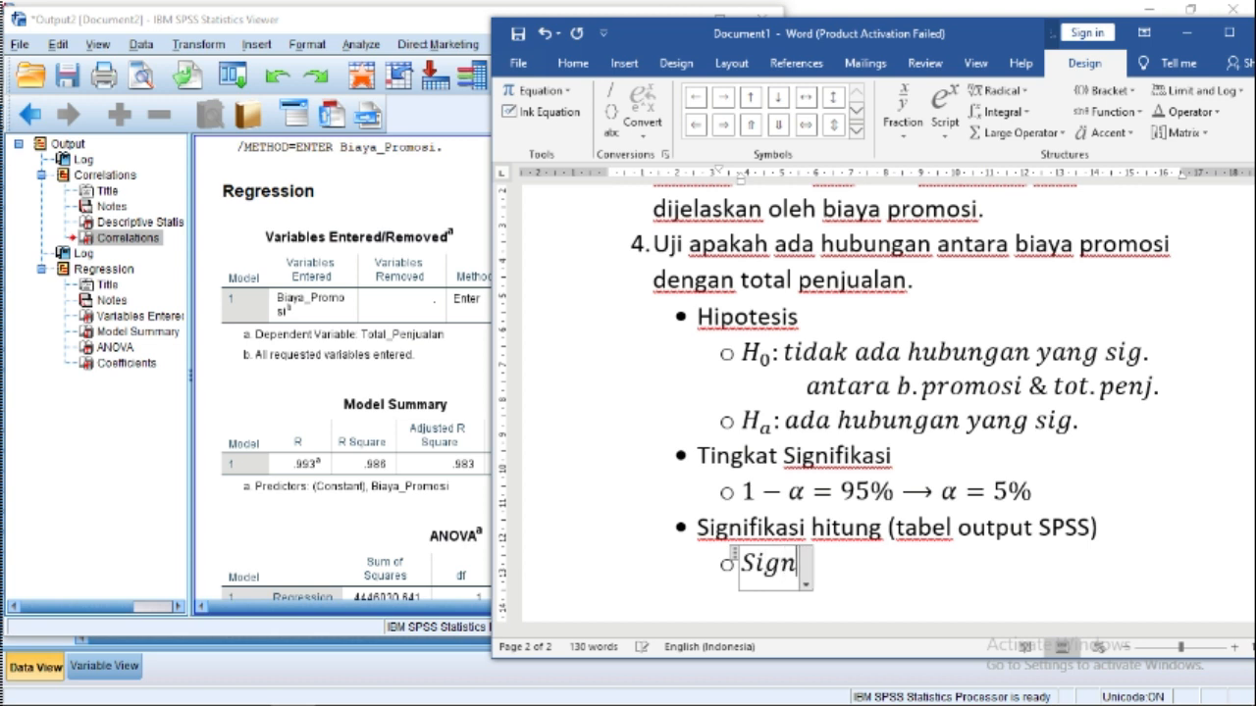
{"action": "type", "text": "_hitu"}
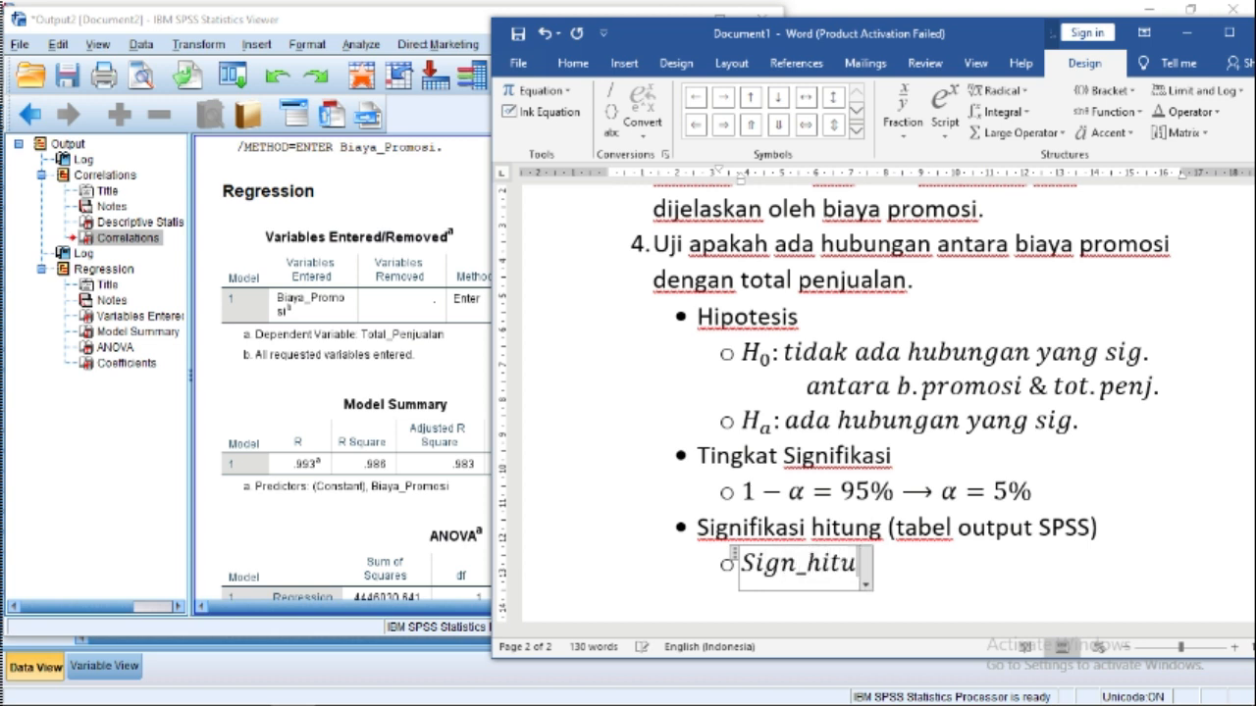
{"action": "type", "text": "ng ="}
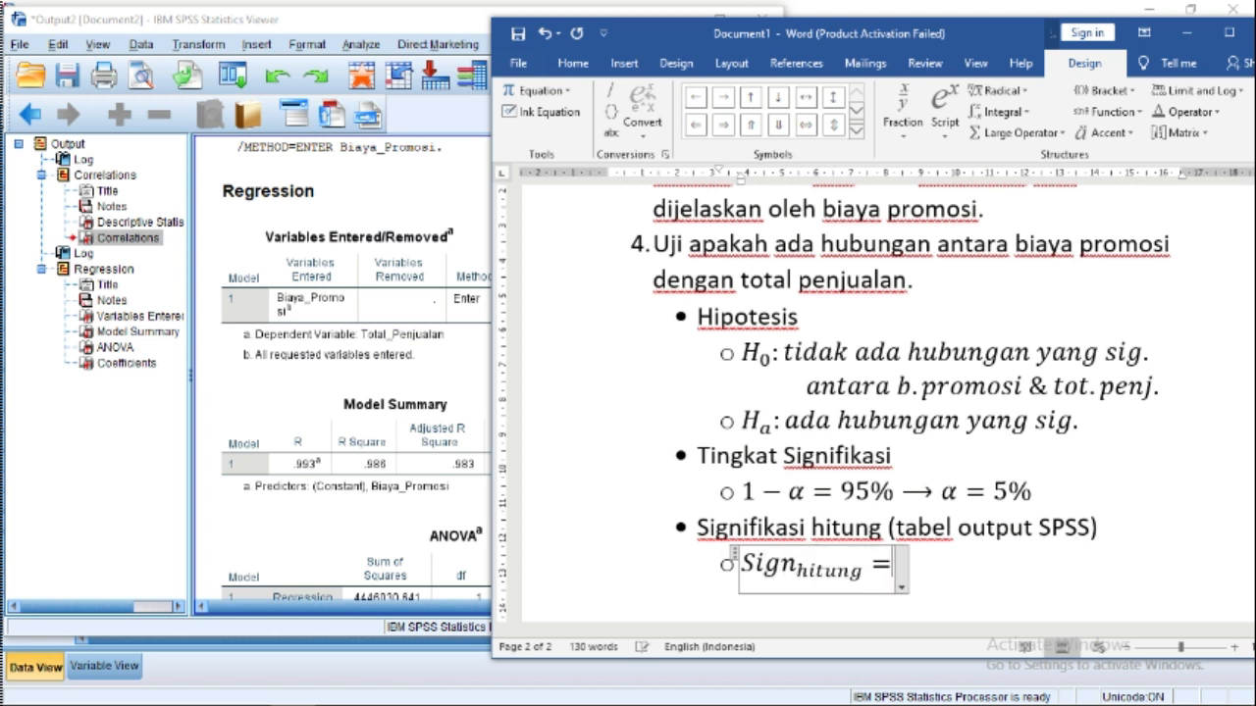
{"action": "left_click", "coordinate": [435, 25]}
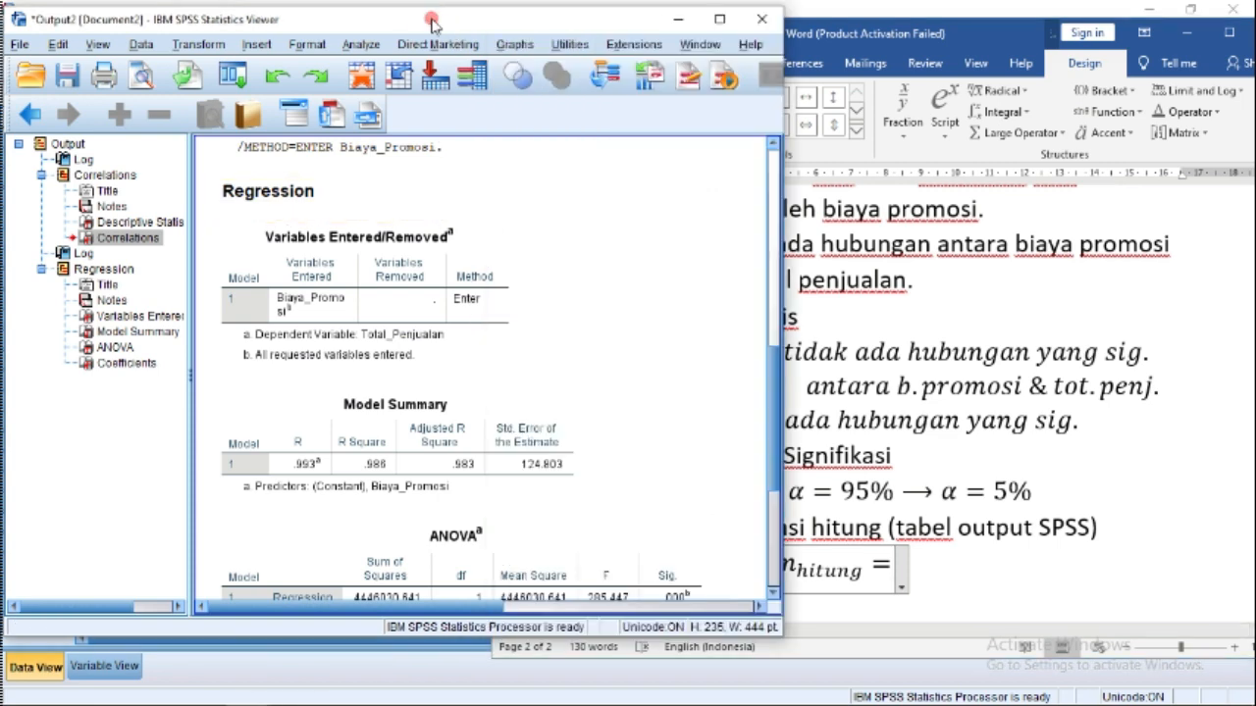
Step: In the Word document, colour the word "hubungan" in question 4 red
{"action": "left_click", "coordinate": [911, 28]}
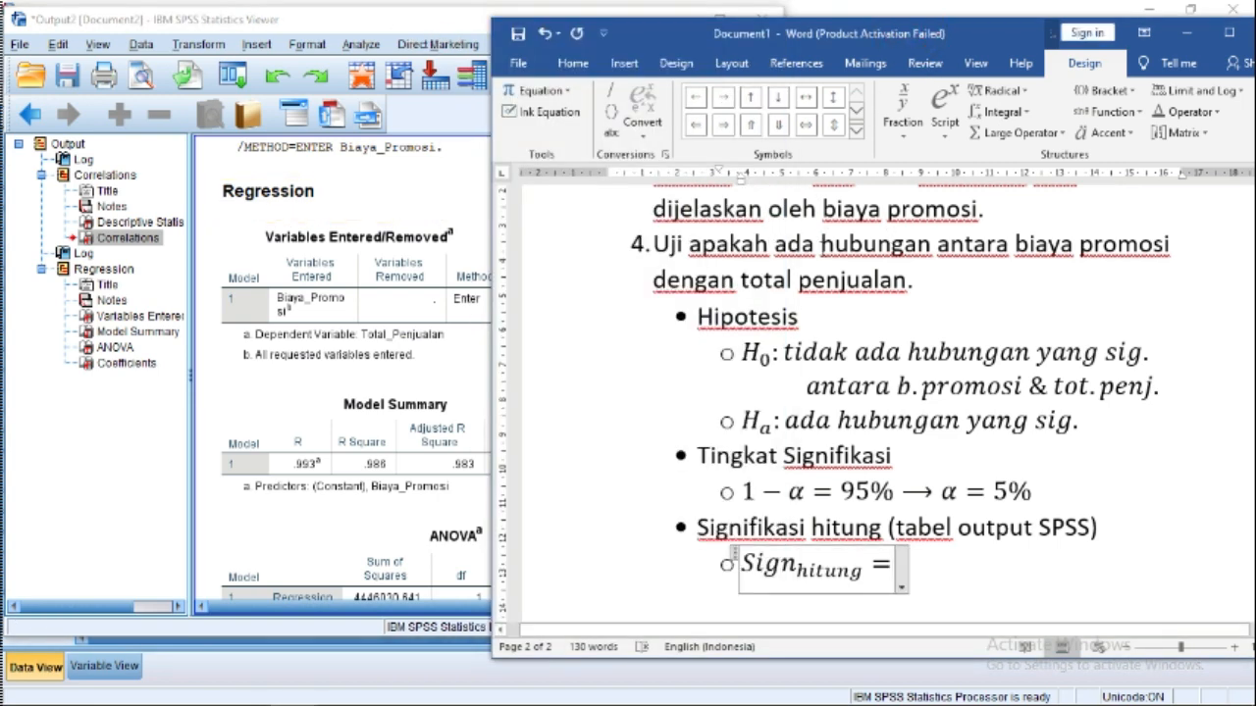
{"action": "left_click", "coordinate": [822, 246]}
{"action": "left_click_drag", "start_coordinate": [822, 245], "coordinate": [932, 246]}
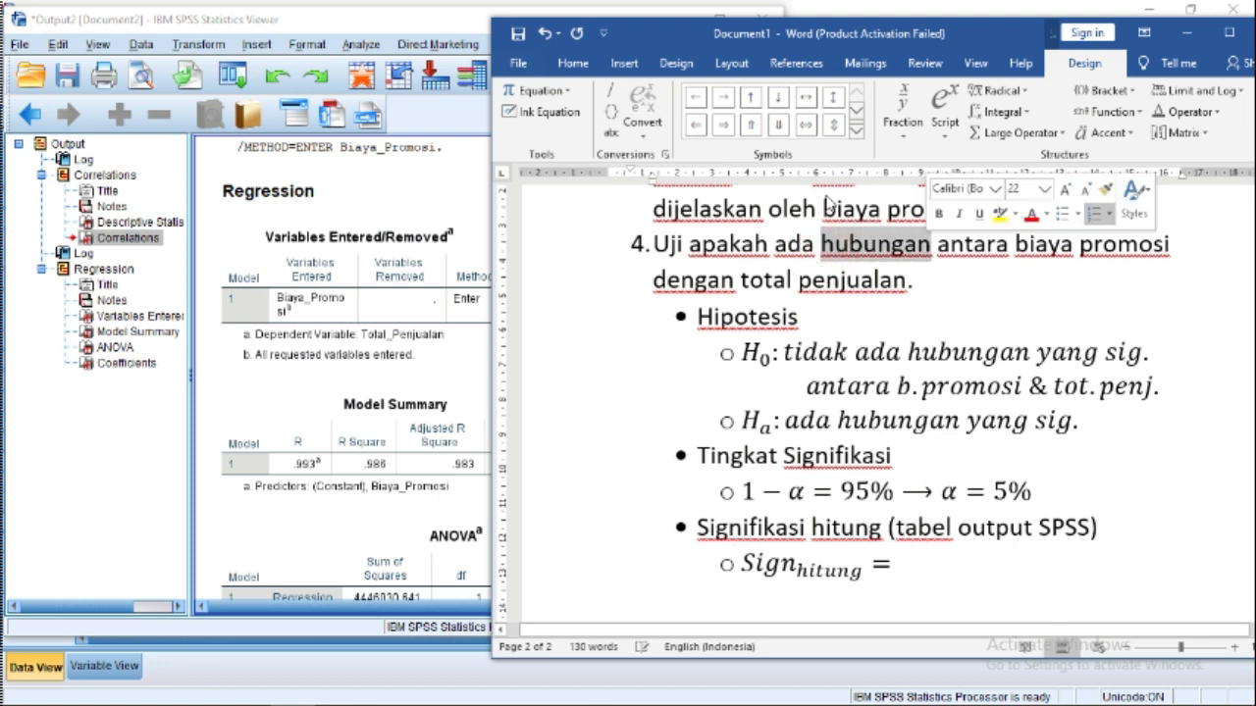
{"action": "left_click", "coordinate": [575, 64]}
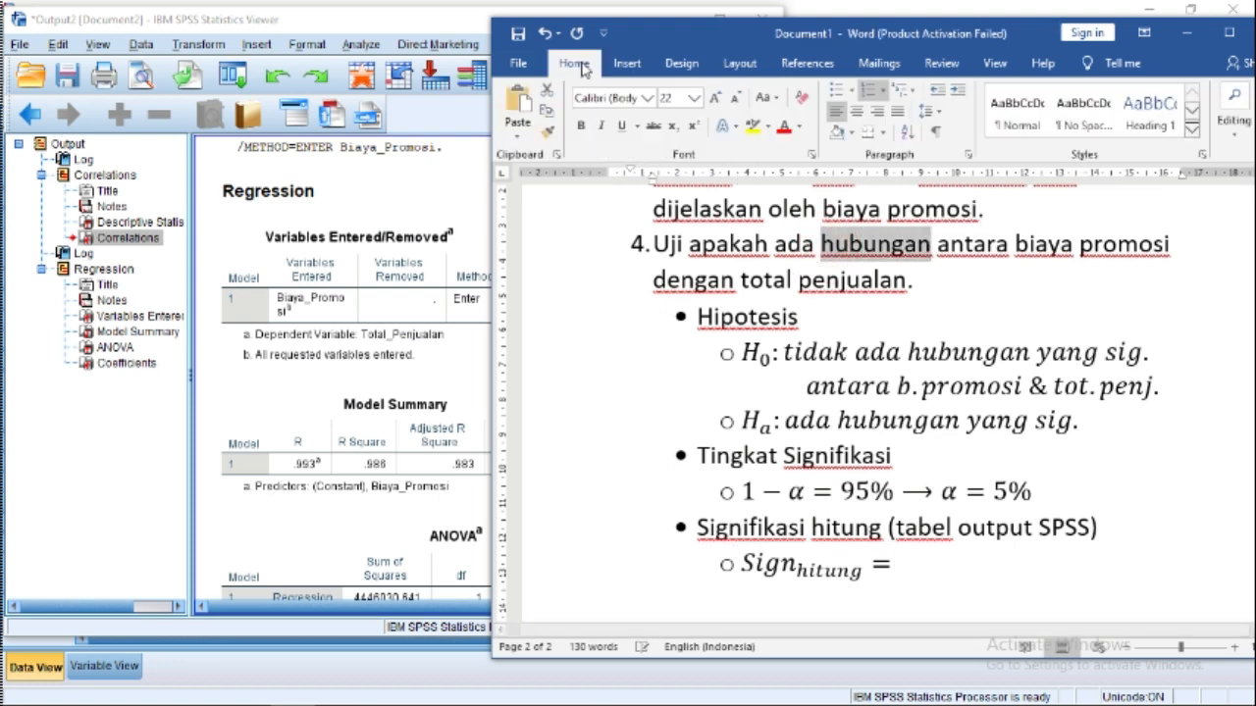
{"action": "left_click", "coordinate": [783, 127]}
Step: Look up the Sig. (2-tailed) value in the SPSS Correlations table and complete the Sign_hitung equation in Word with 0.000
{"action": "left_click", "coordinate": [388, 14]}
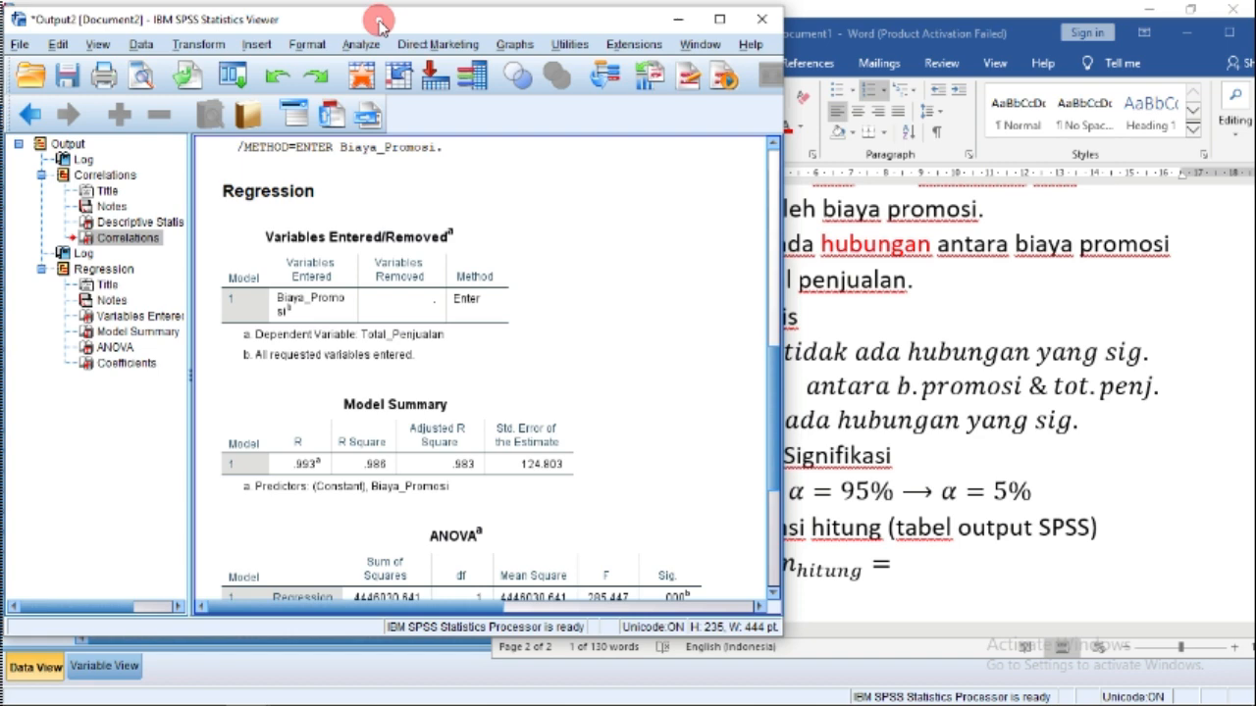
{"action": "left_click_drag", "start_coordinate": [774, 371], "coordinate": [771, 260]}
{"action": "left_click", "coordinate": [664, 248]}
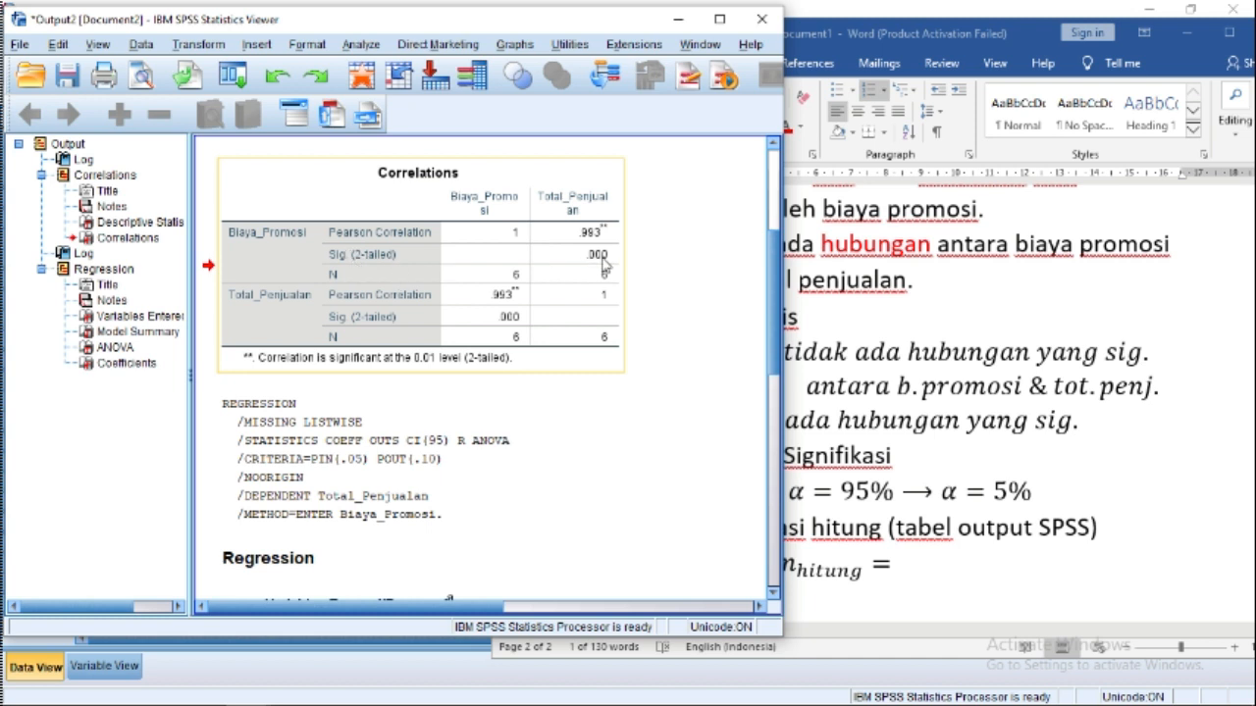
{"action": "left_click", "coordinate": [930, 577]}
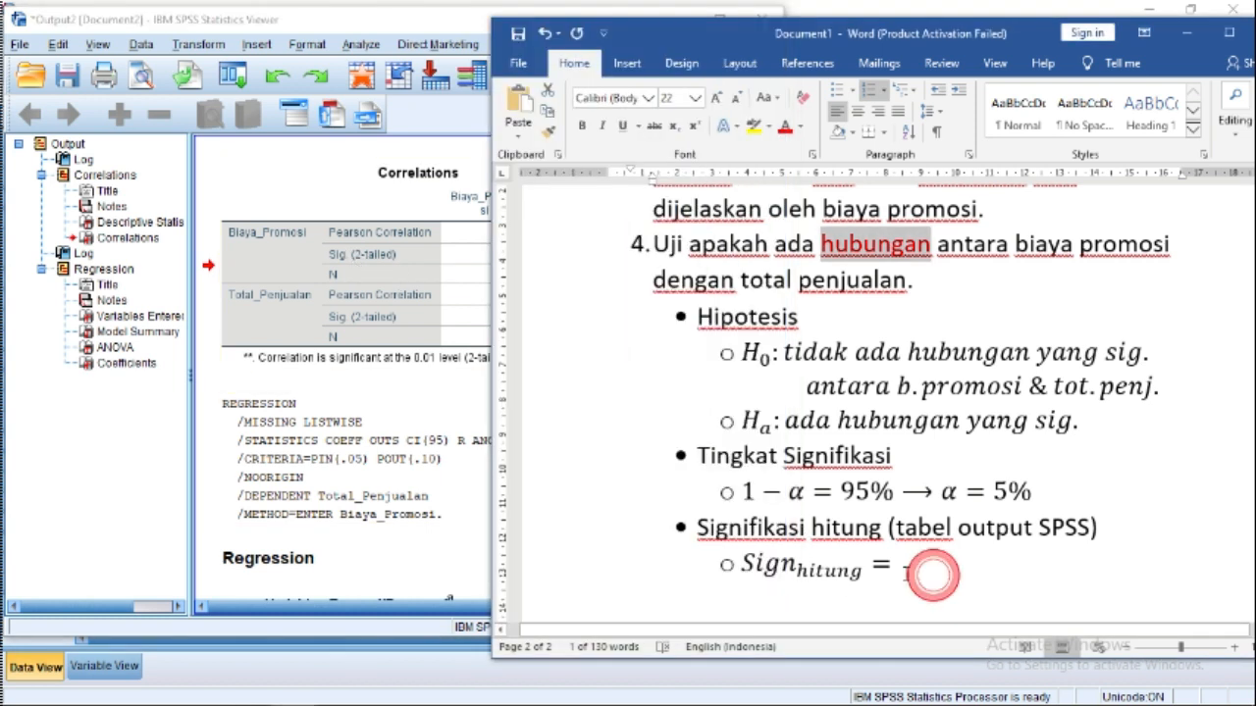
{"action": "left_click", "coordinate": [899, 562]}
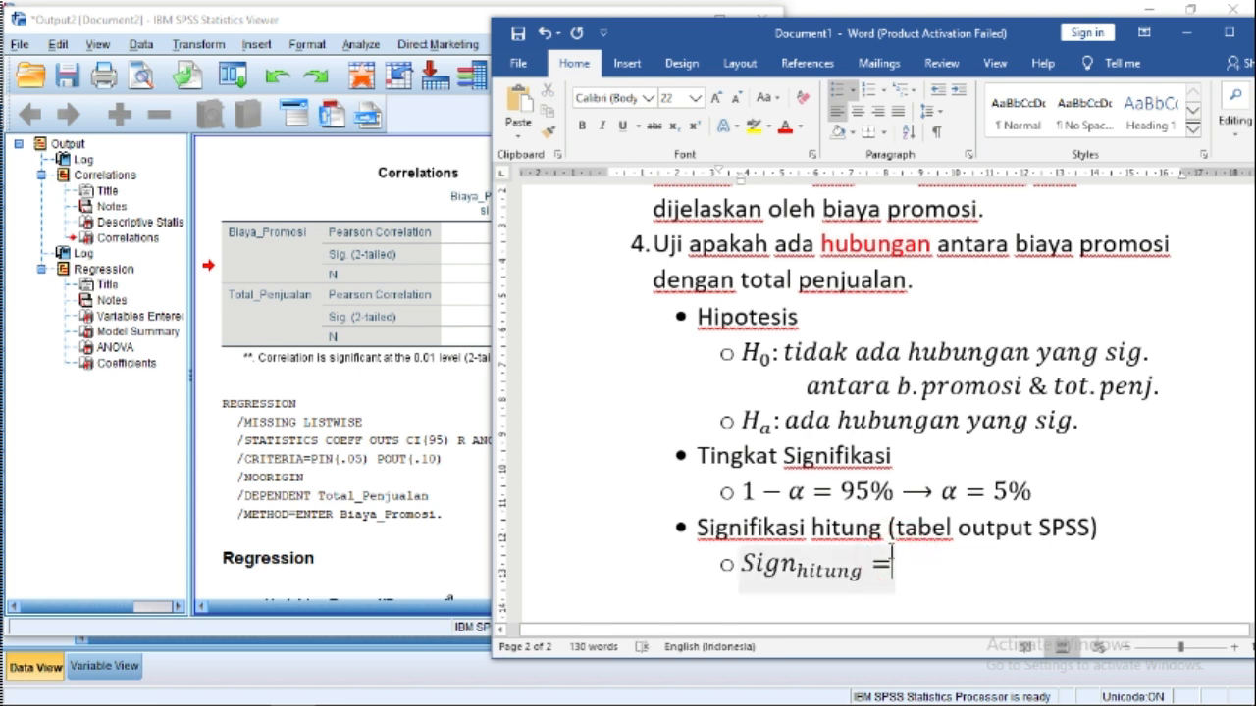
{"action": "type", "text": "0"}
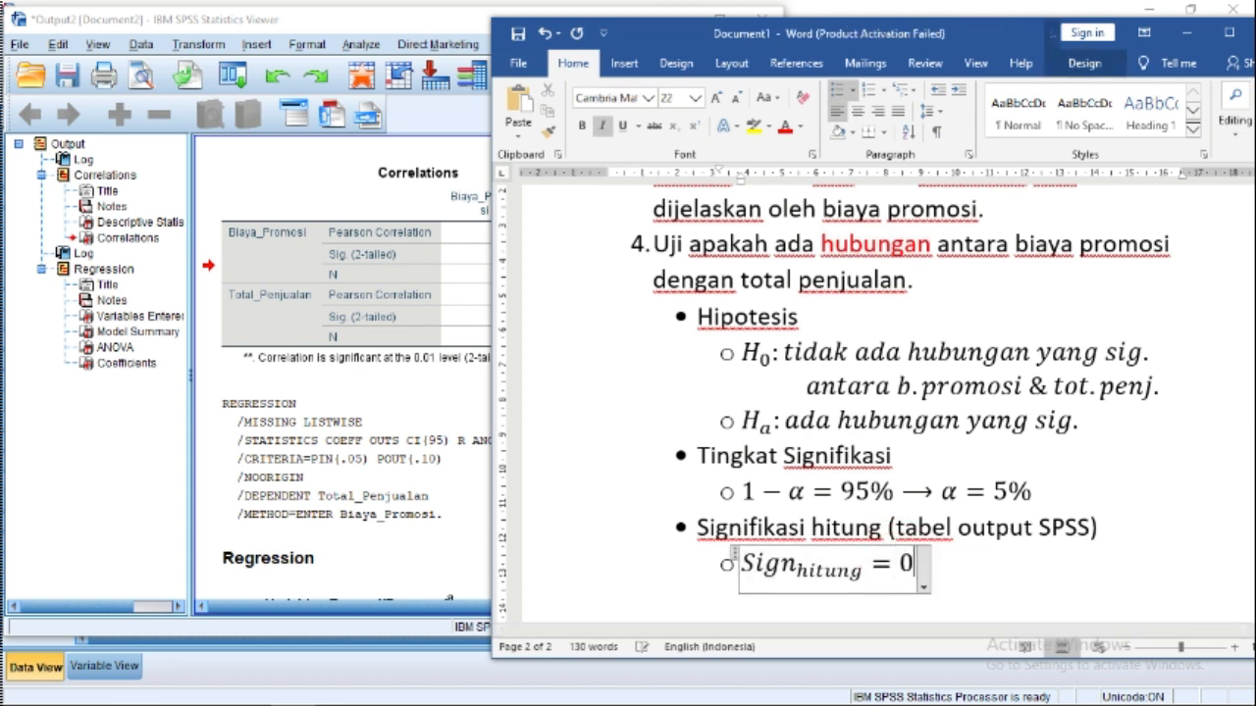
{"action": "type", "text": ".000"}
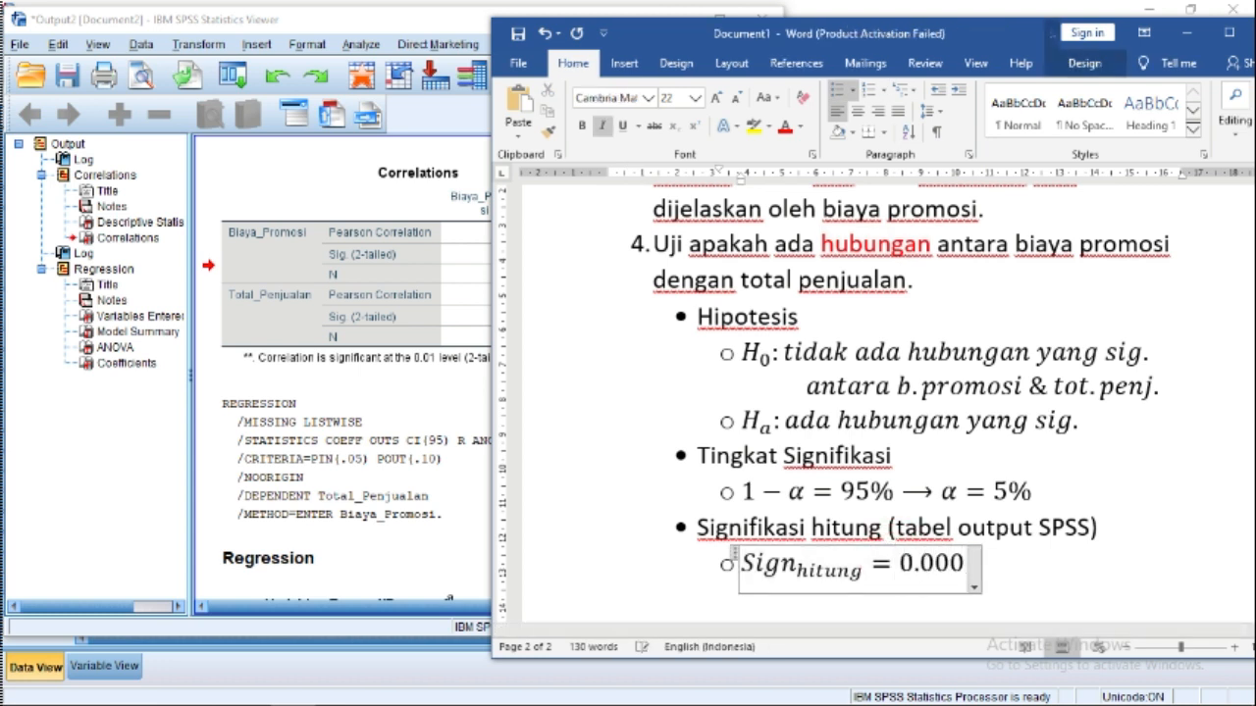
{"action": "key", "text": "Right"}
Step: Add a main-level bullet below the Sign_hitung line reading "Kriteria Penerimaan" followed by the inline equation H₀
{"action": "key", "text": "Return"}
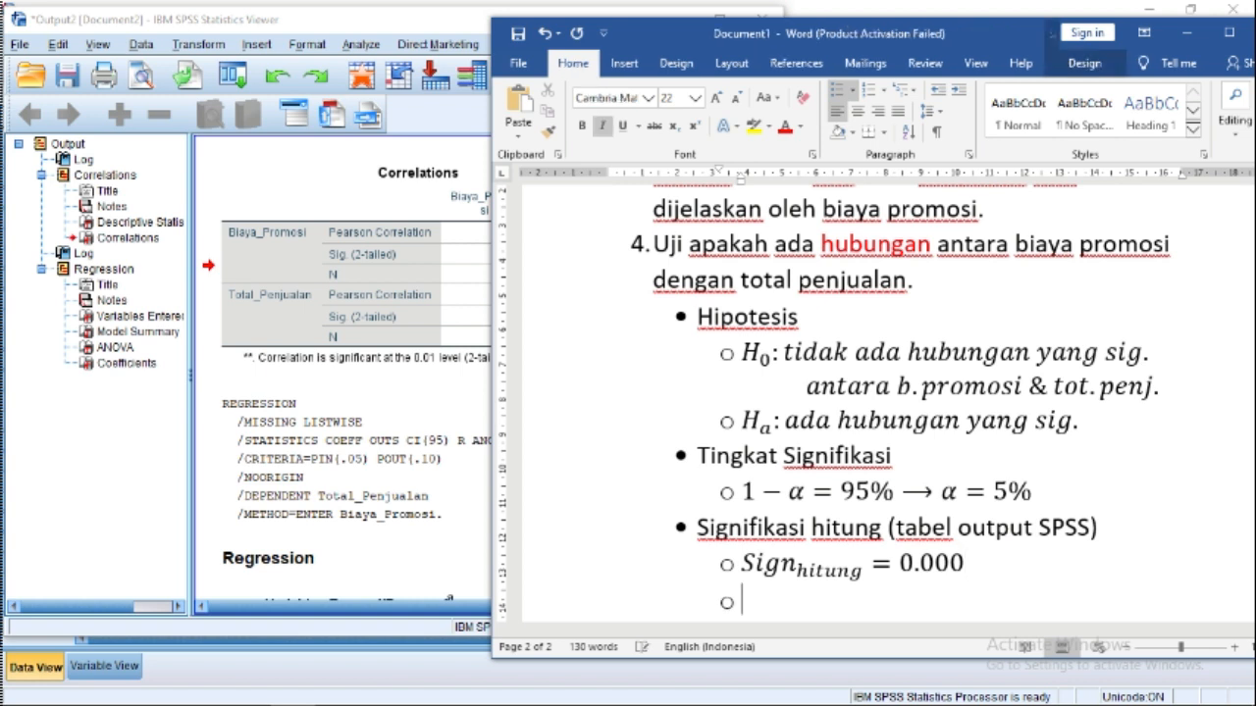
{"action": "key", "text": "shift+Tab"}
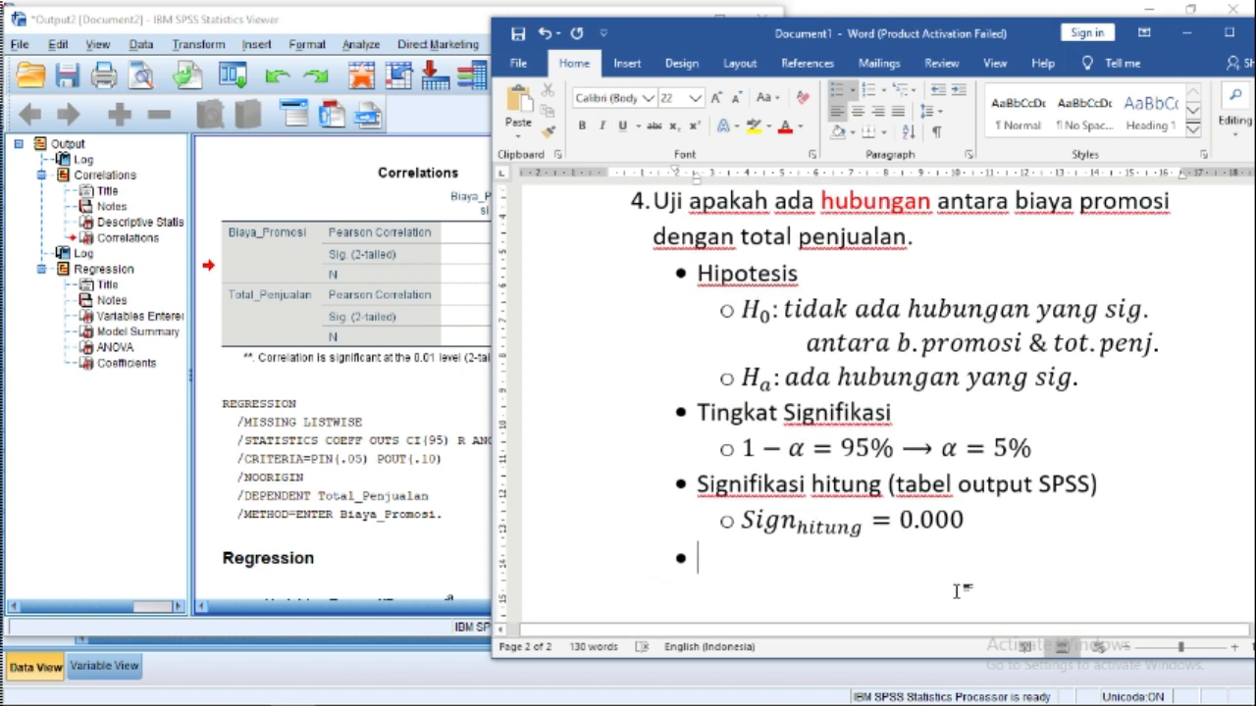
{"action": "scroll", "coordinate": [957, 590], "scroll_direction": "down", "scroll_amount": 3}
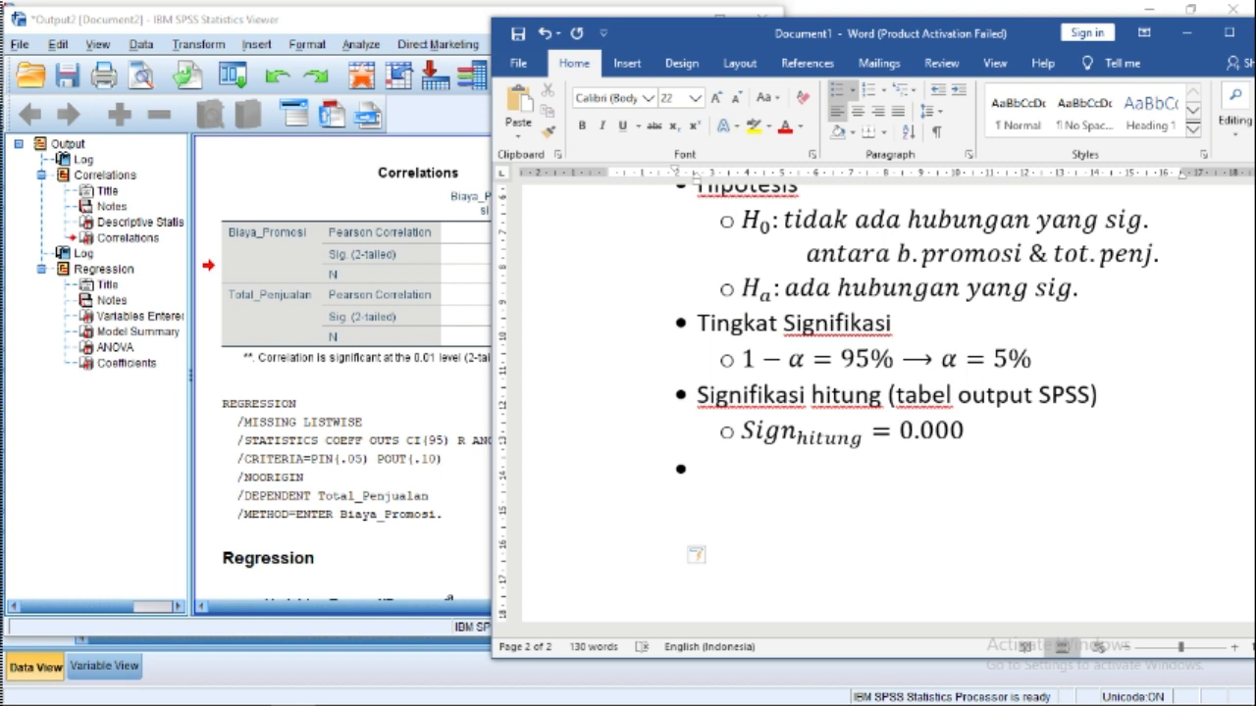
{"action": "type", "text": "Kriteri"}
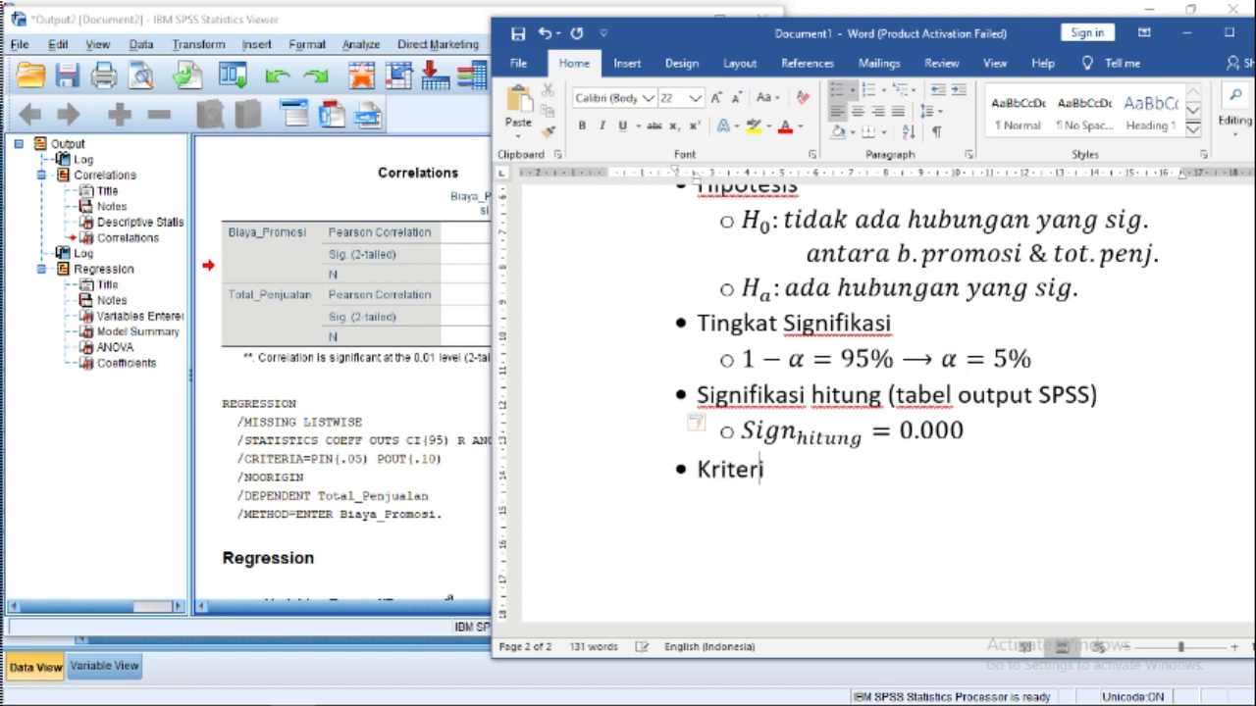
{"action": "type", "text": "a Penerimaan"}
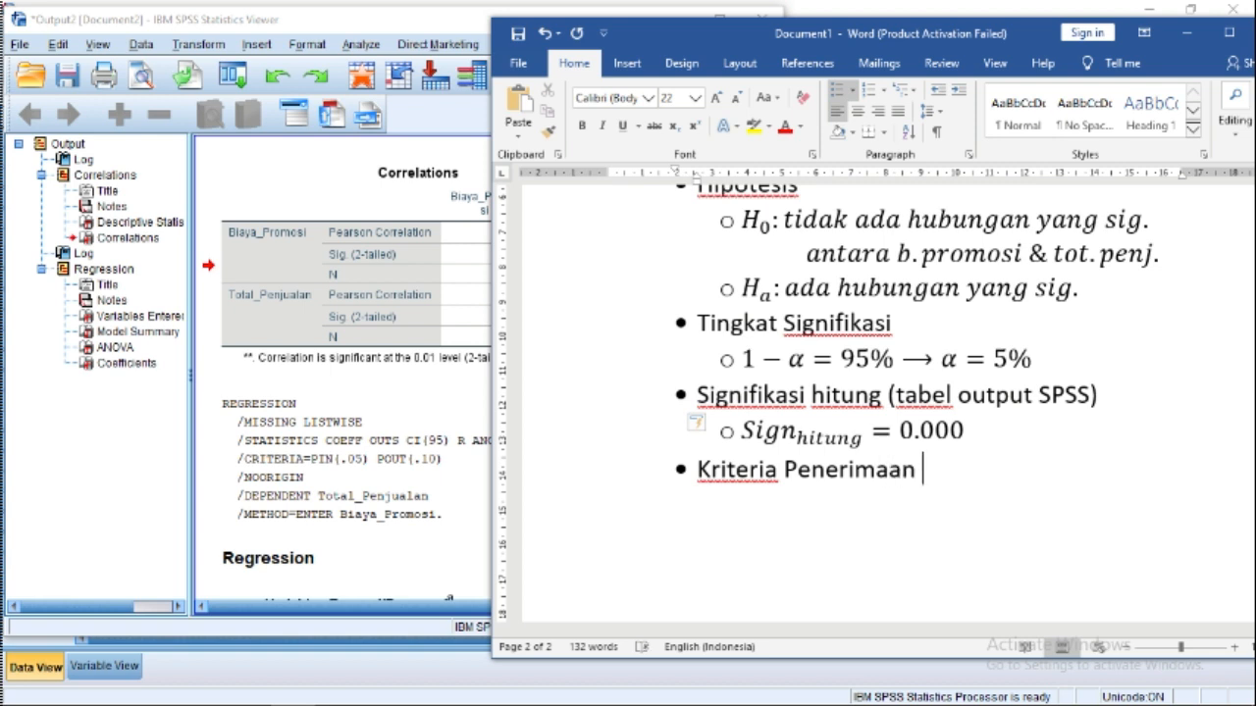
{"action": "key", "text": "alt+equal"}
{"action": "type", "text": "H_0"}
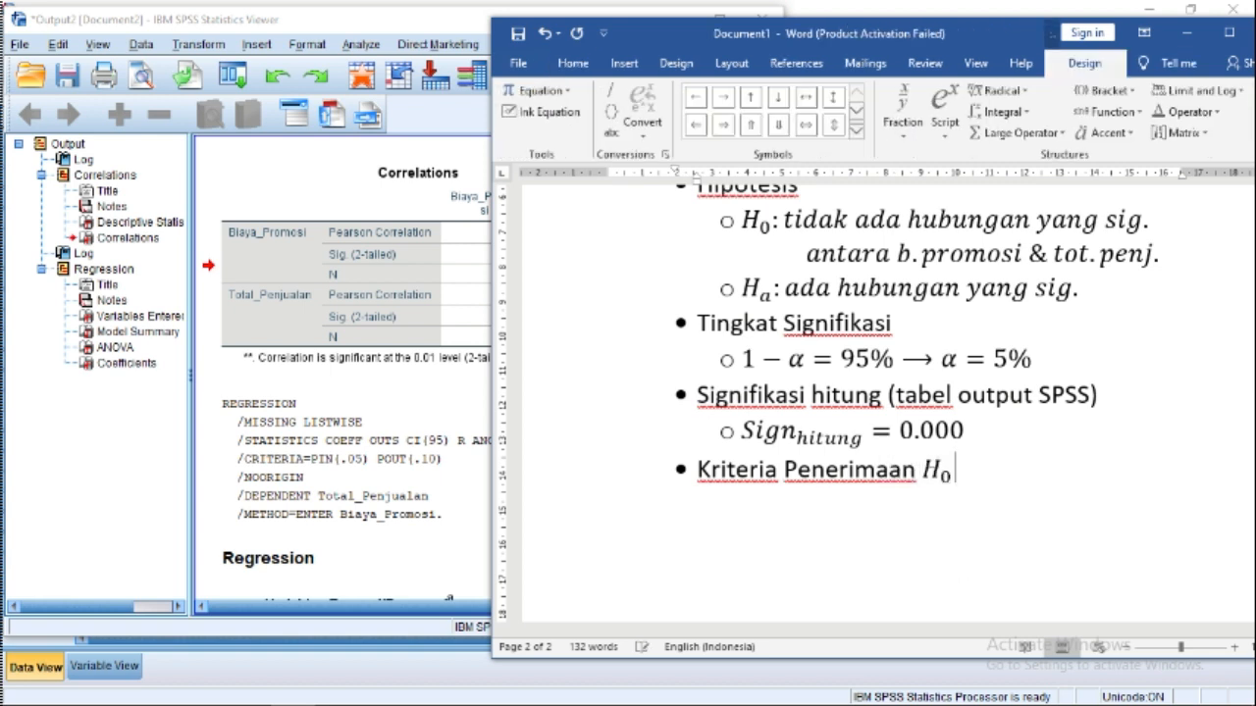
{"action": "key", "text": "Right"}
Step: Add a sub-bullet under the Kriteria Penerimaan heading with the inline equation H₀ followed by the text "diterima jika"
{"action": "key", "text": "Return"}
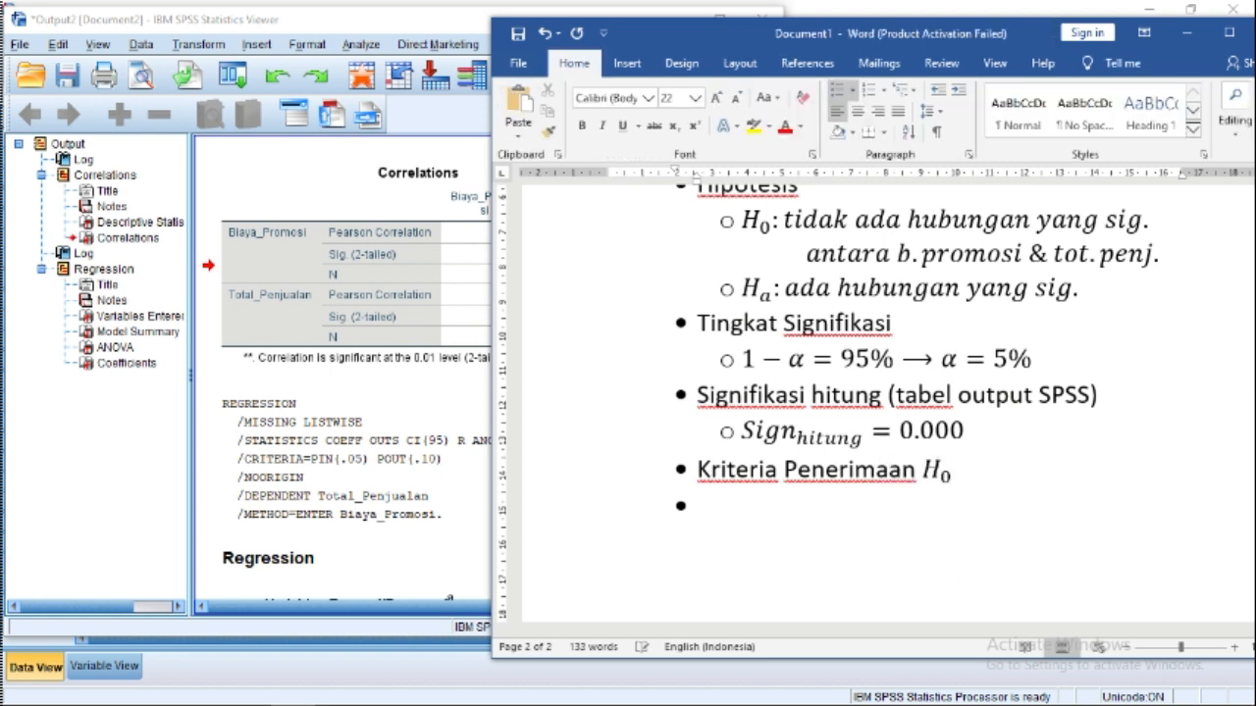
{"action": "key", "text": "Tab"}
{"action": "key", "text": "alt+equal"}
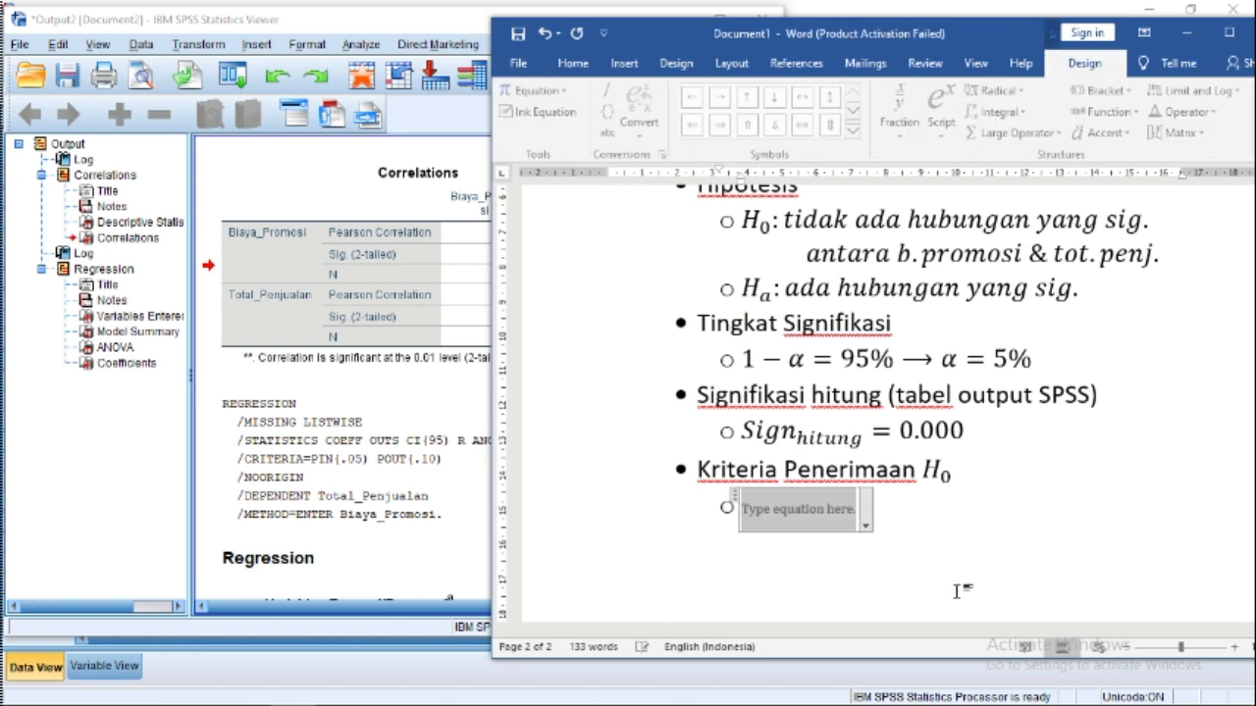
{"action": "type", "text": "H_0"}
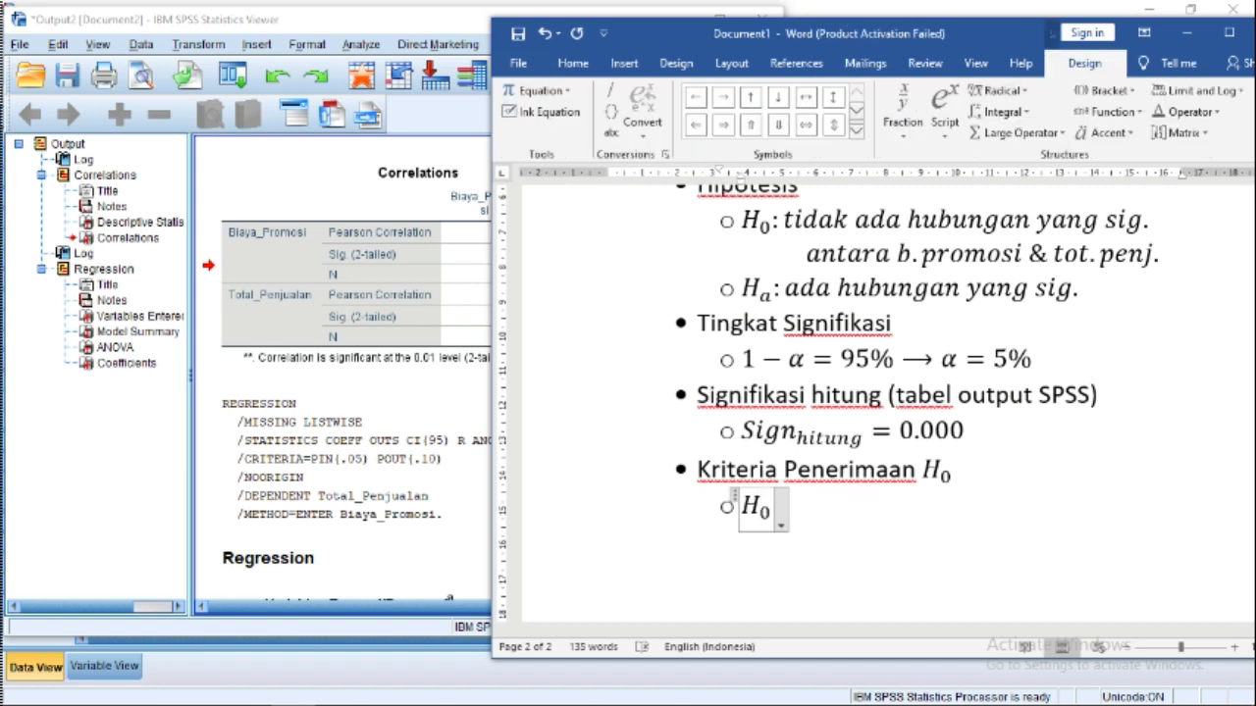
{"action": "key", "text": "Right"}
{"action": "type", "text": "dit"}
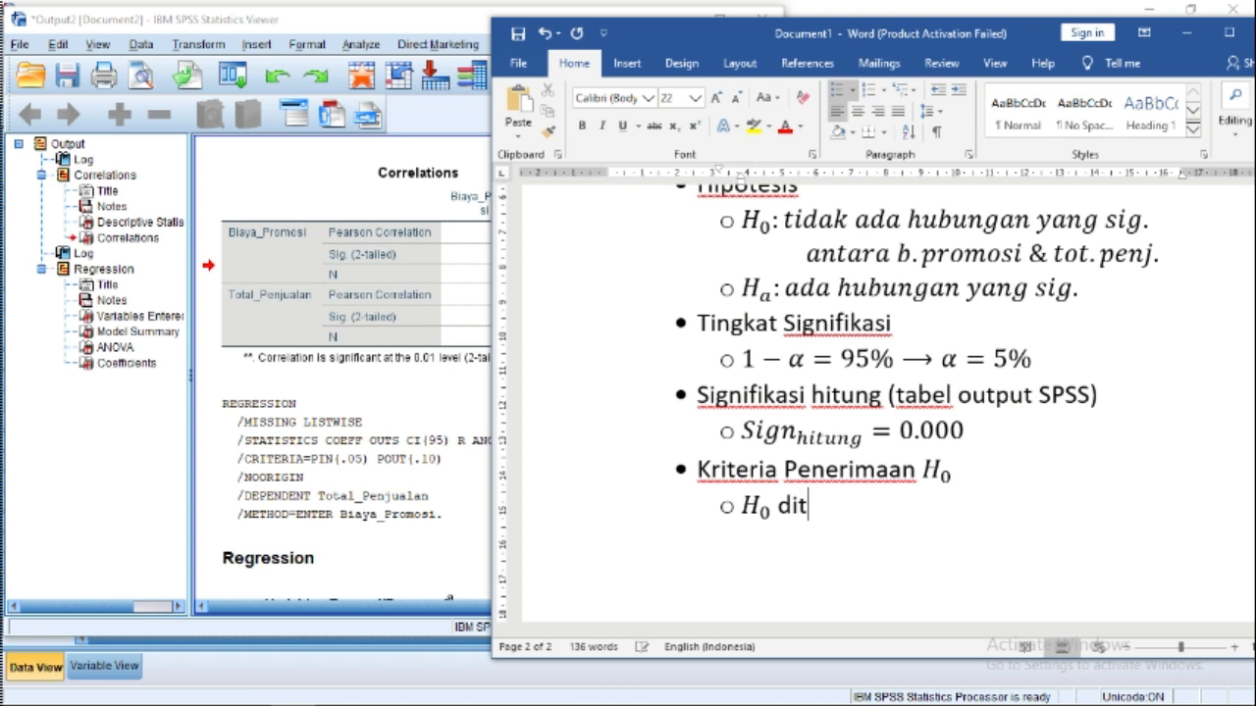
{"action": "type", "text": "erima jika"}
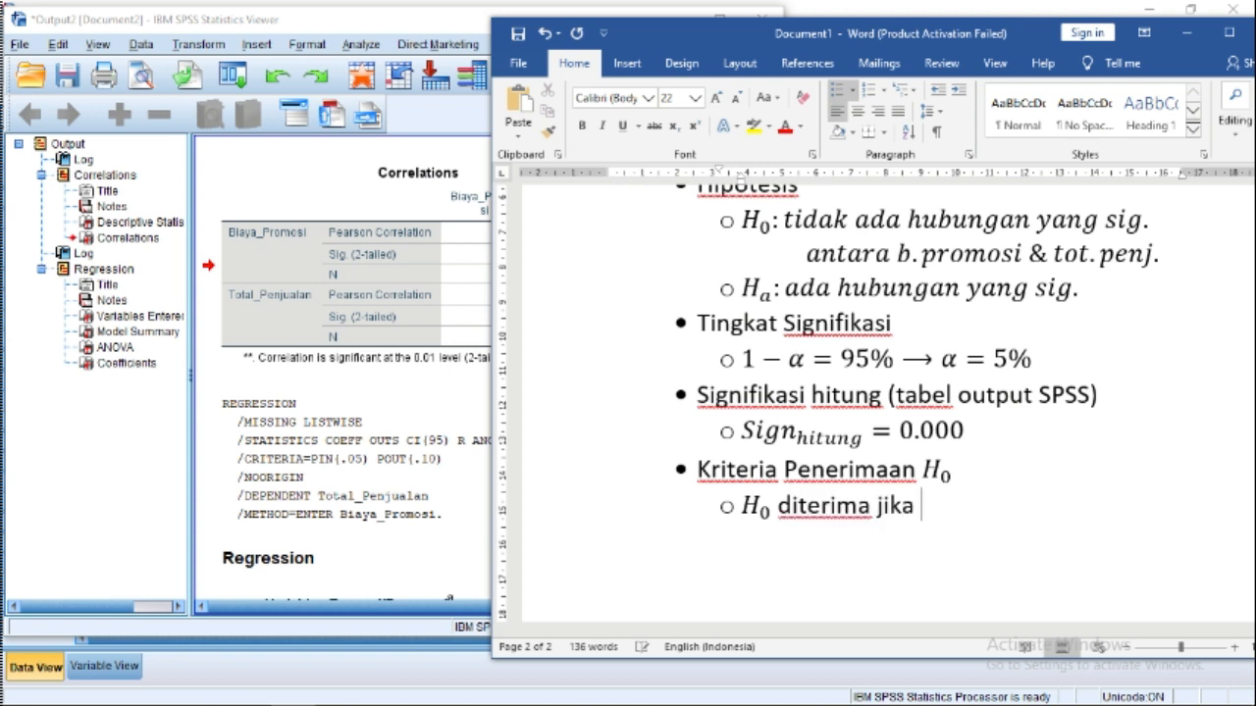
Step: Complete the "diterima jika" line with the inline equation Sign_hitung > α, with "hitung" as subscript
{"action": "key", "text": "alt+equal"}
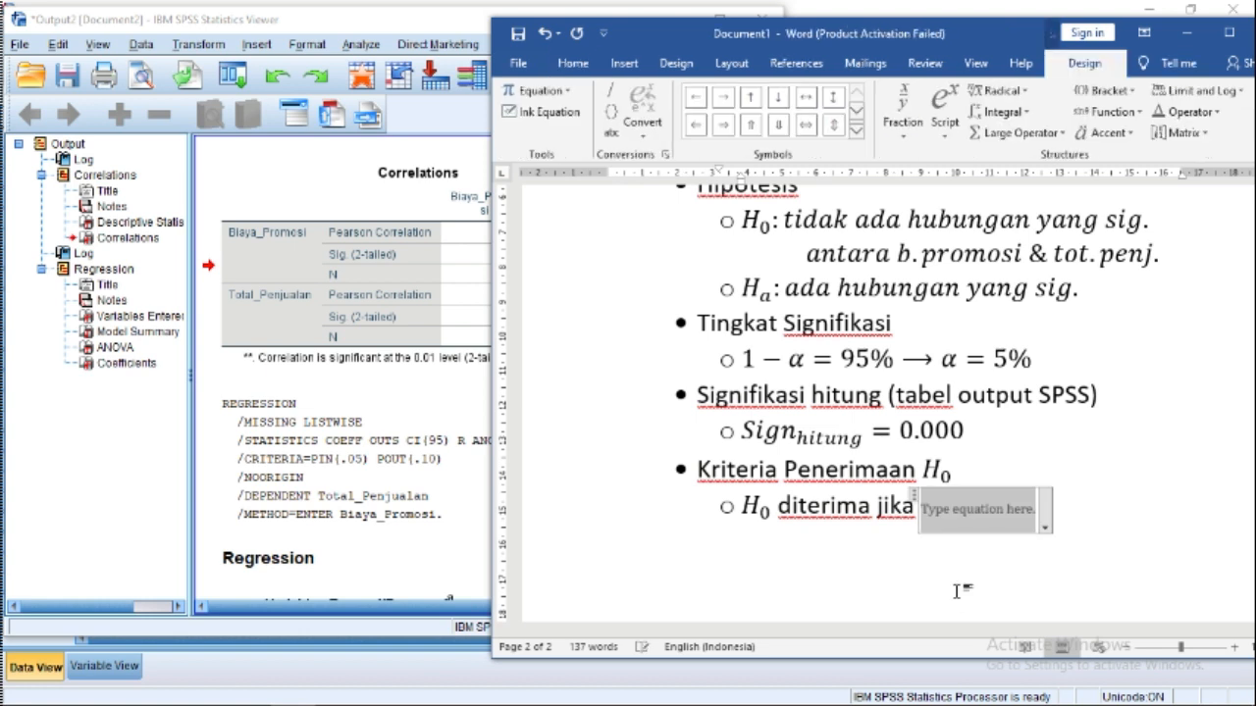
{"action": "type", "text": "Sign"}
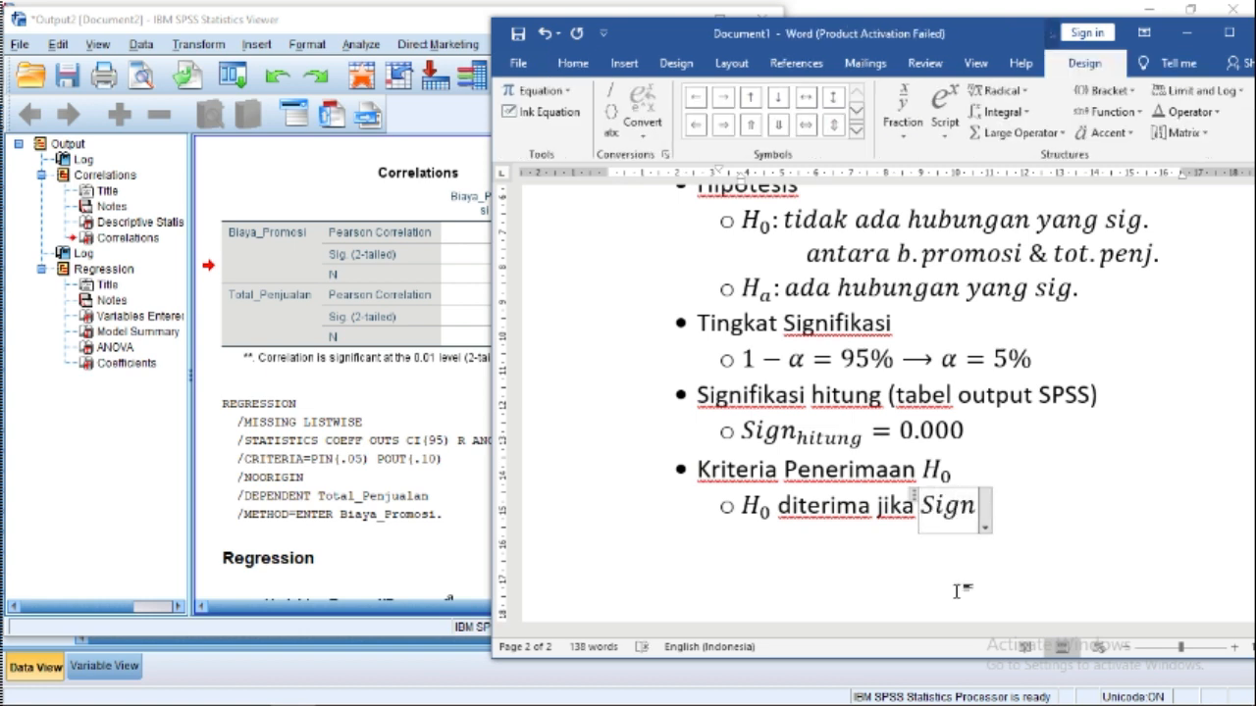
{"action": "type", "text": "_hitung "}
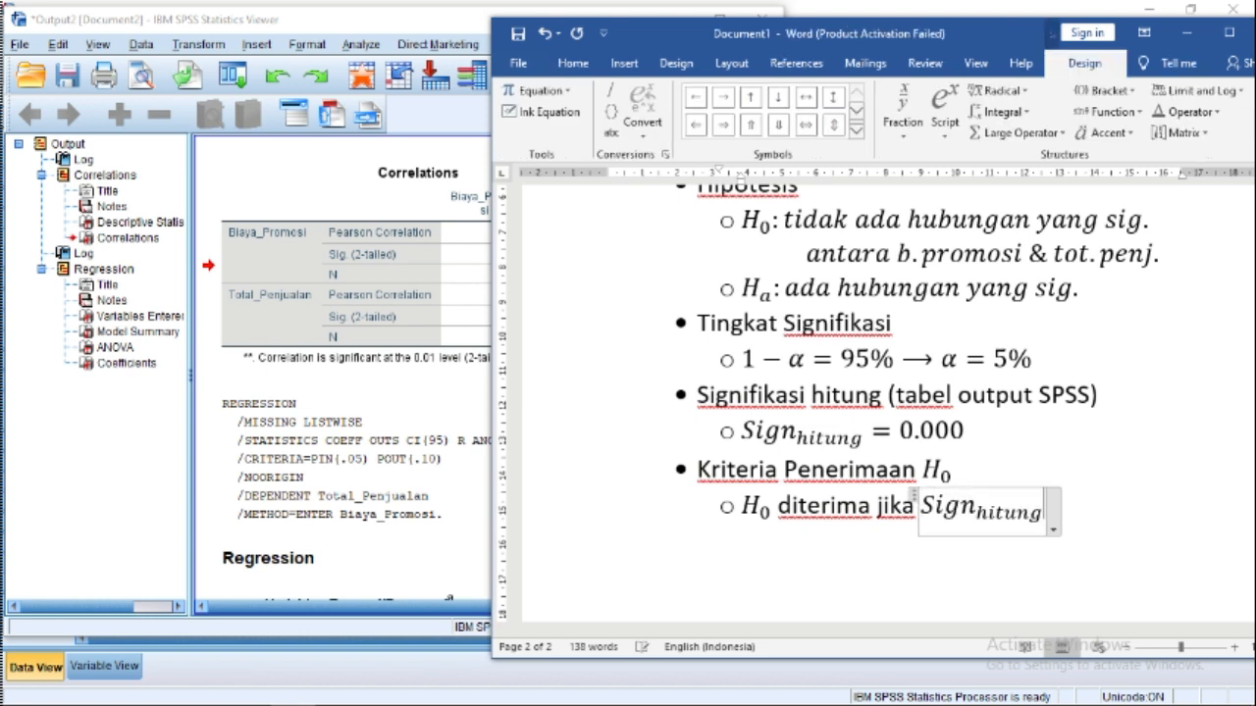
{"action": "type", "text": ">"}
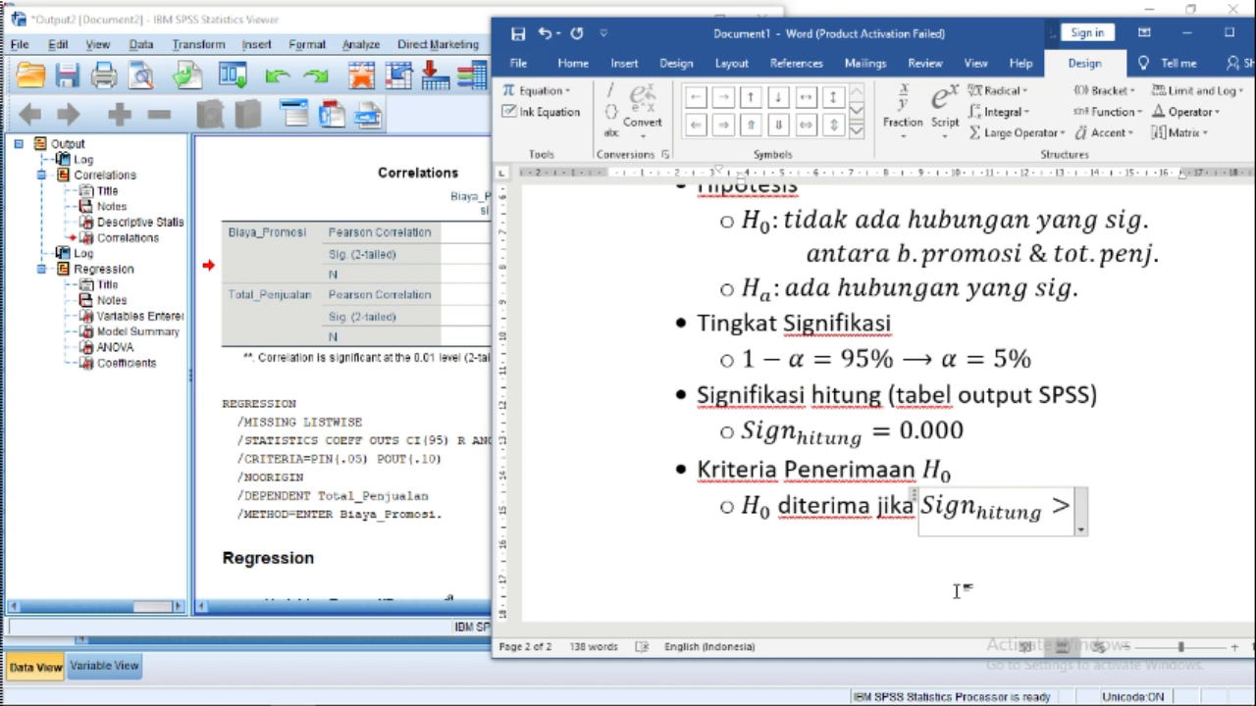
{"action": "type", "text": "\\alpha"}
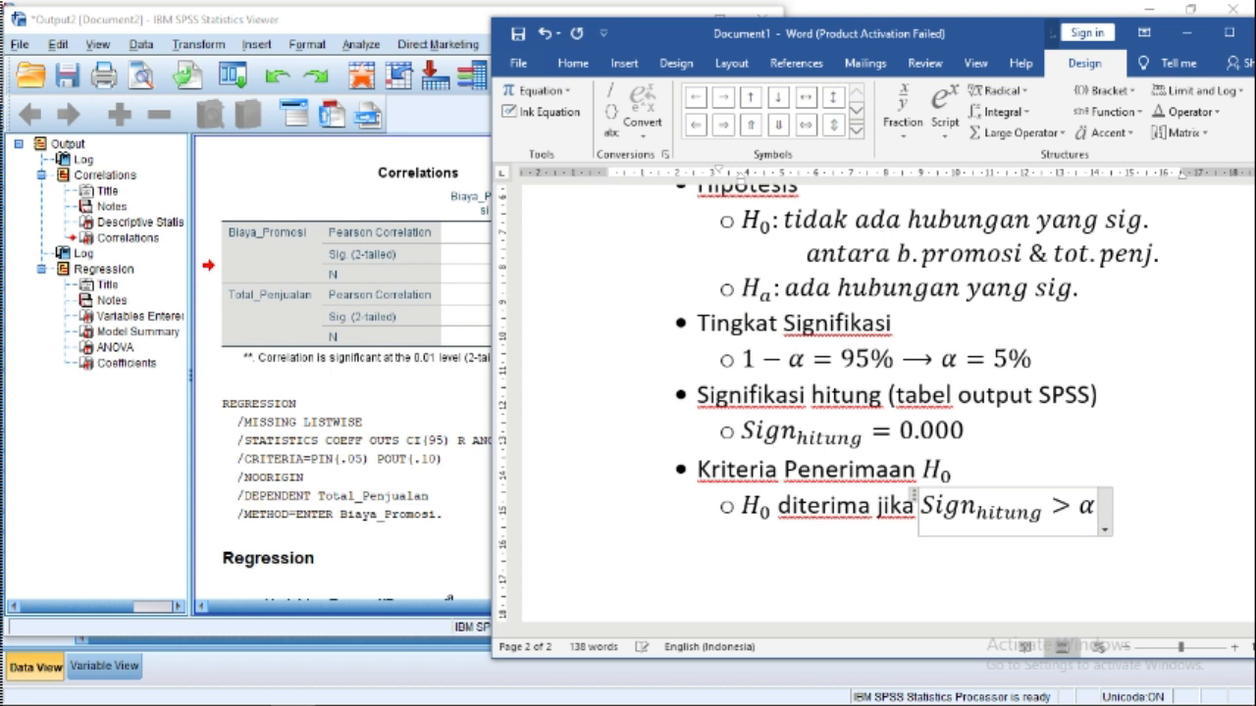
{"action": "key", "text": "Right"}
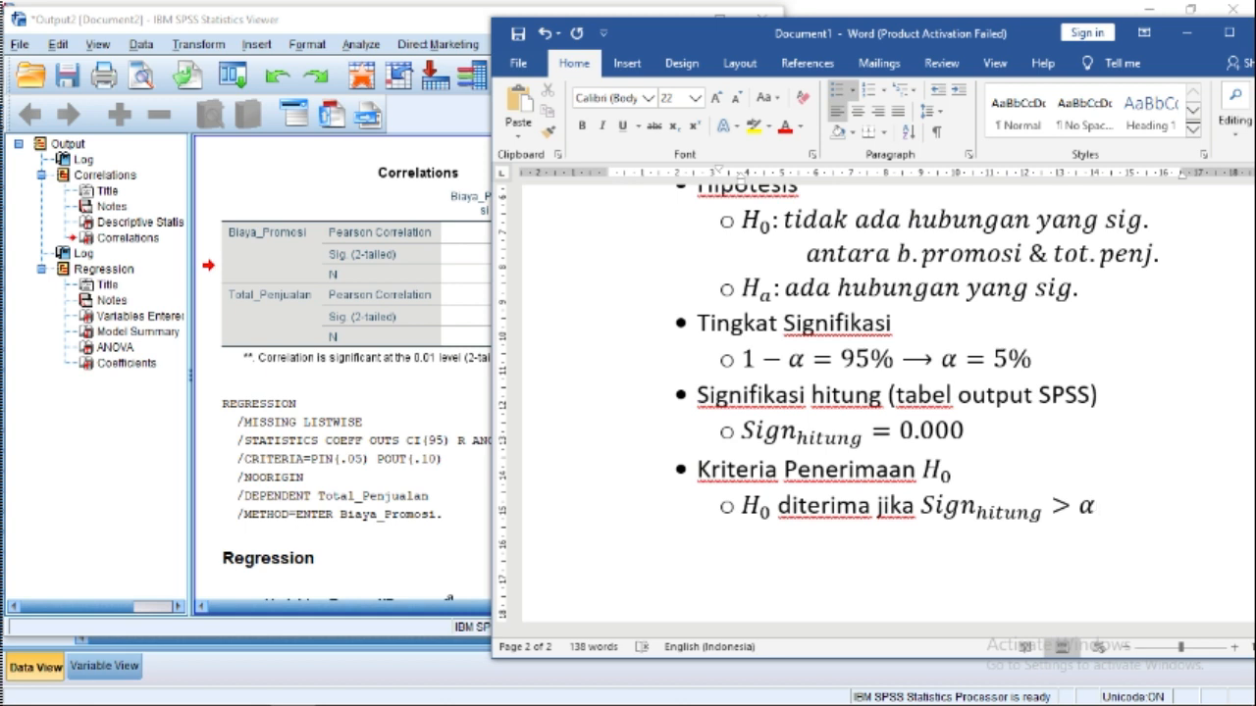
Step: Remove the bullet from the "H₀ diterima jika" line, colour the whole line red and start a new line below it
{"action": "left_click", "coordinate": [736, 508]}
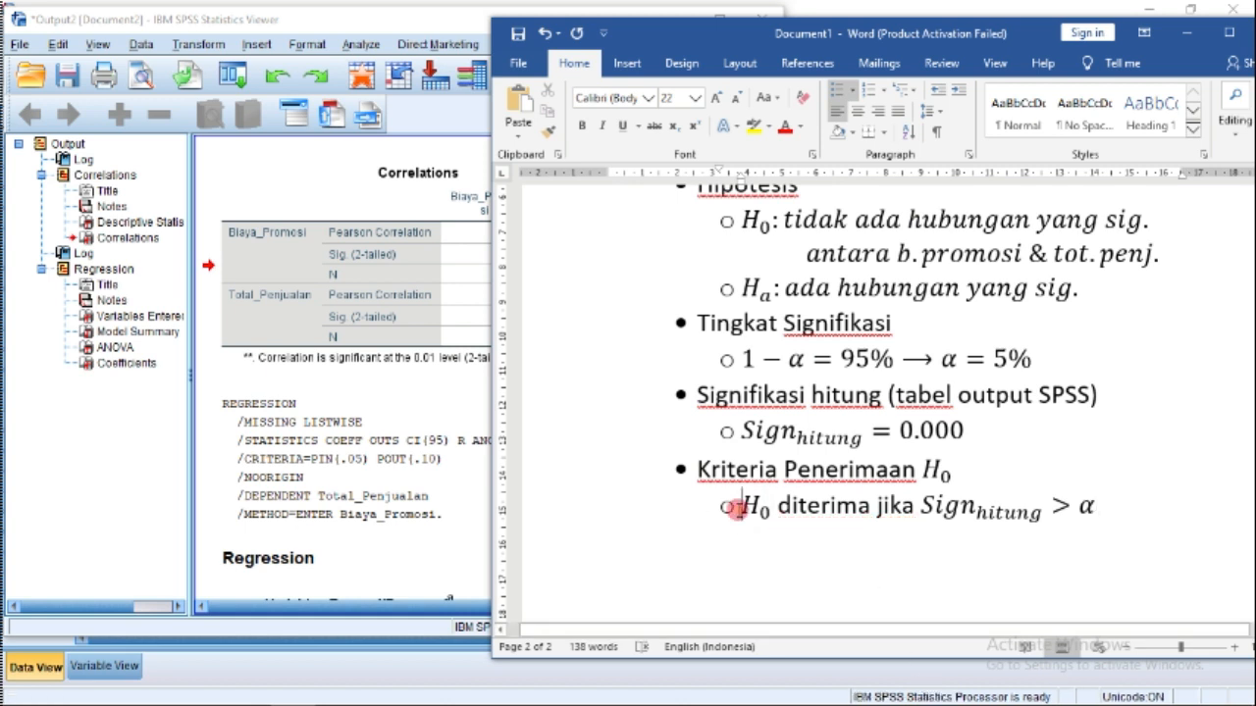
{"action": "key", "text": "BackSpace"}
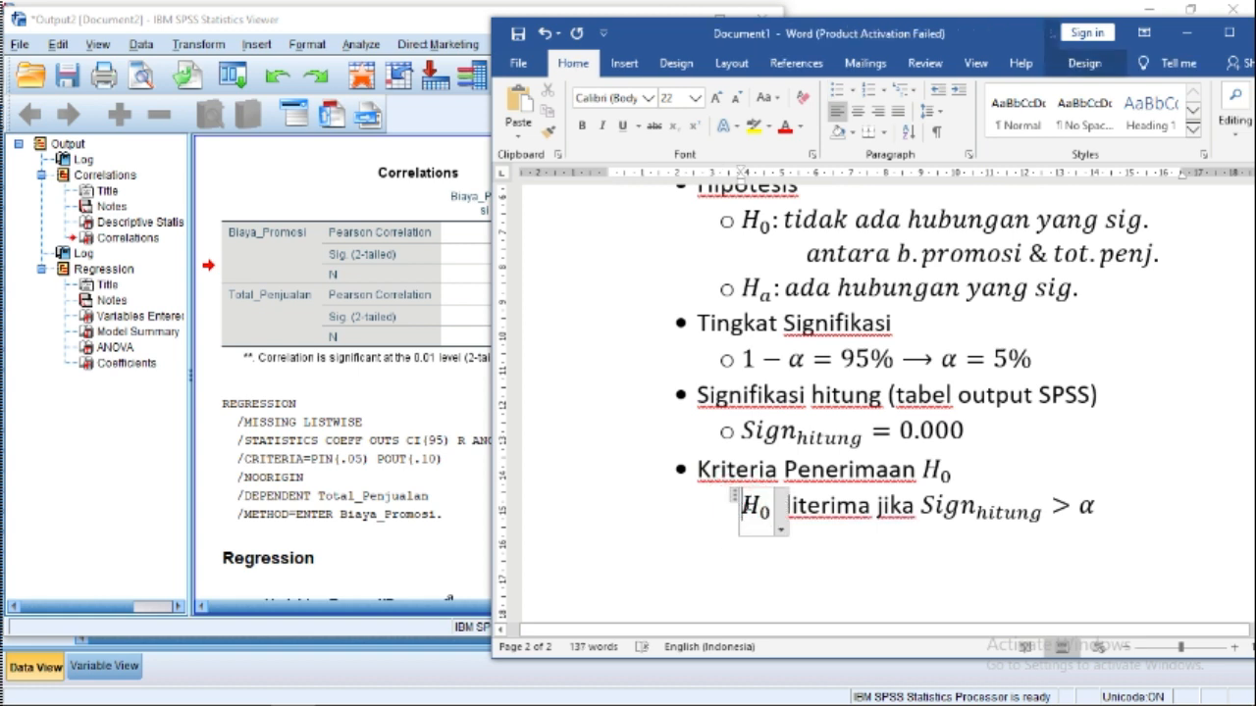
{"action": "left_click_drag", "start_coordinate": [742, 506], "coordinate": [1107, 508]}
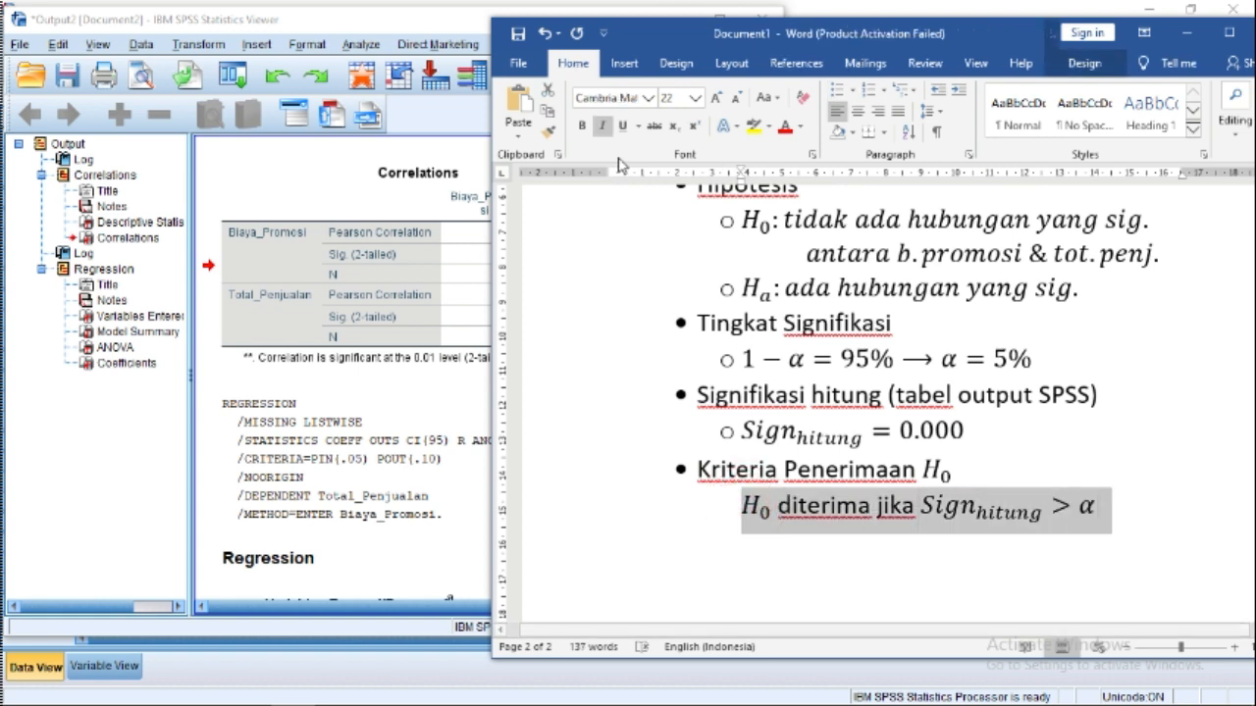
{"action": "left_click", "coordinate": [1142, 504]}
{"action": "key", "text": "Return"}
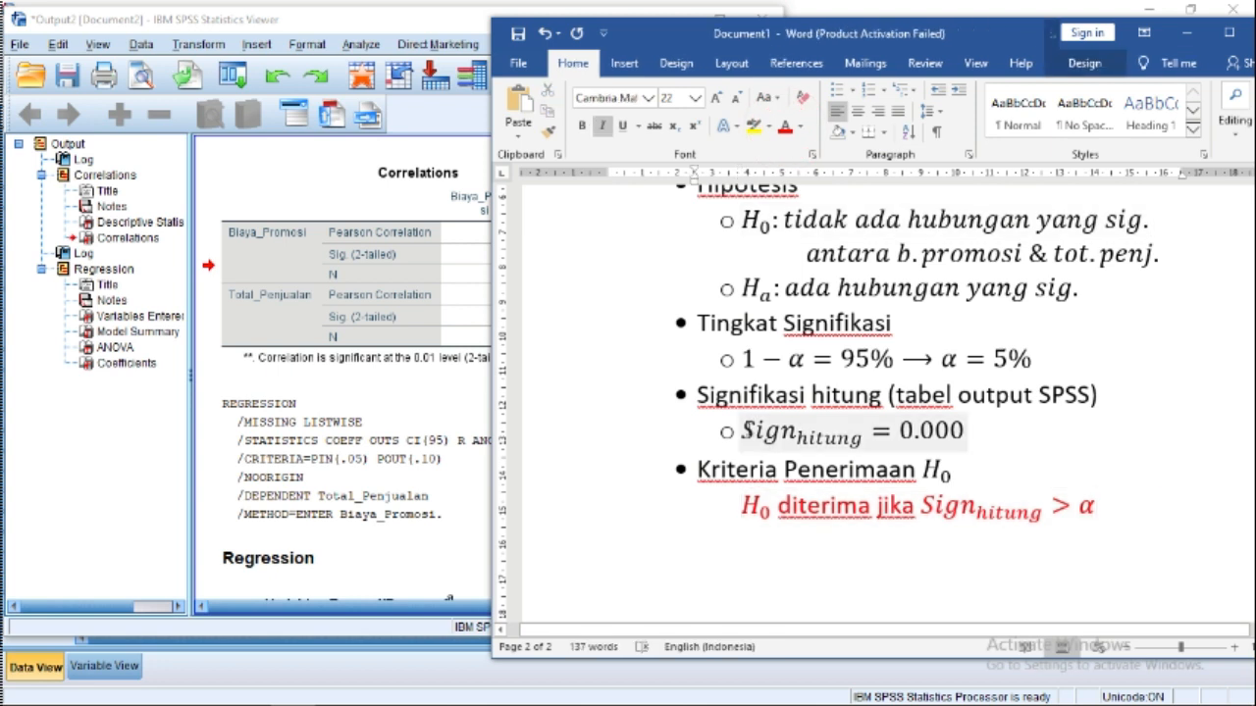
Step: Extend the α = 5% equation under Tingkat Signifikasi with "= 0.05" and return to the empty line below the red criterion
{"action": "left_click", "coordinate": [745, 430]}
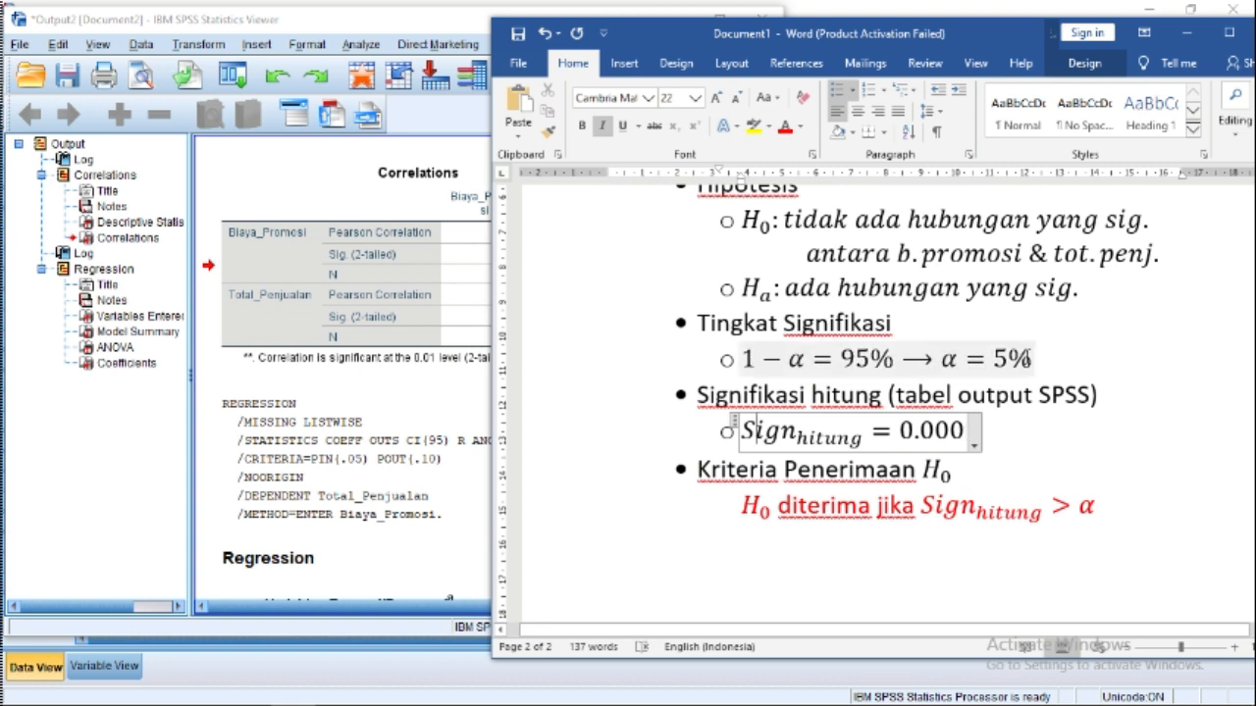
{"action": "left_click", "coordinate": [1031, 355]}
{"action": "type", "text": "= "}
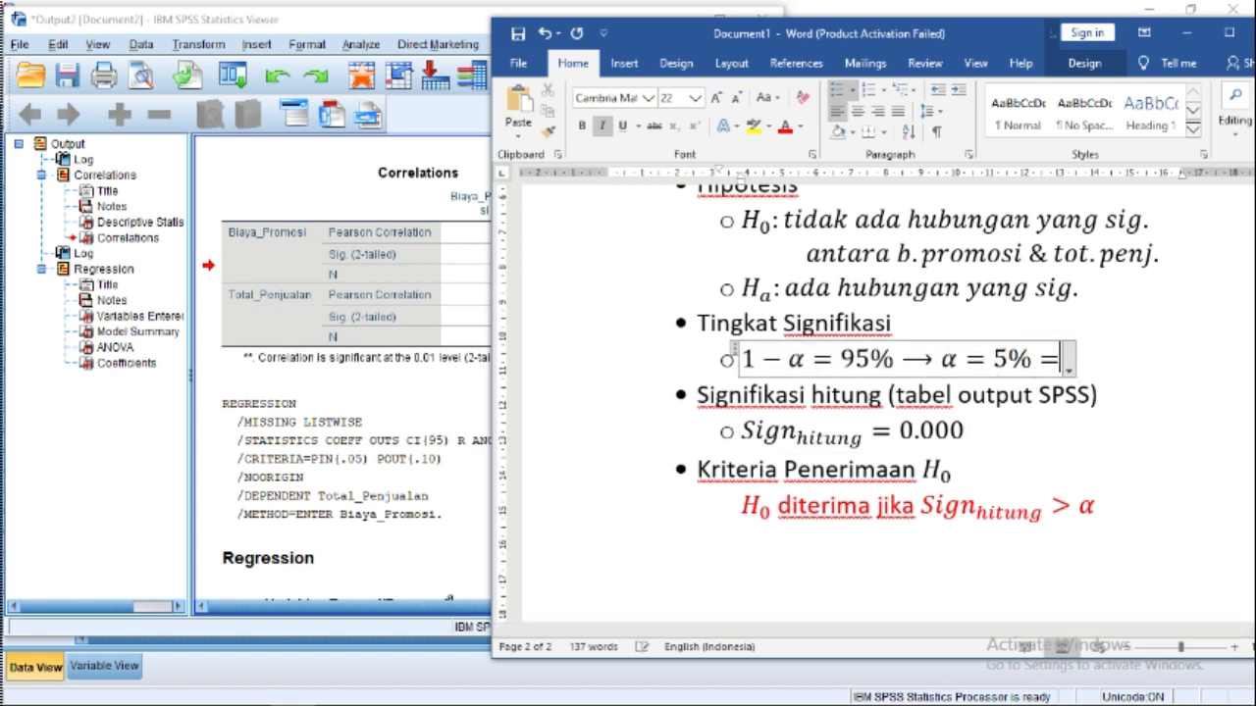
{"action": "type", "text": "0."}
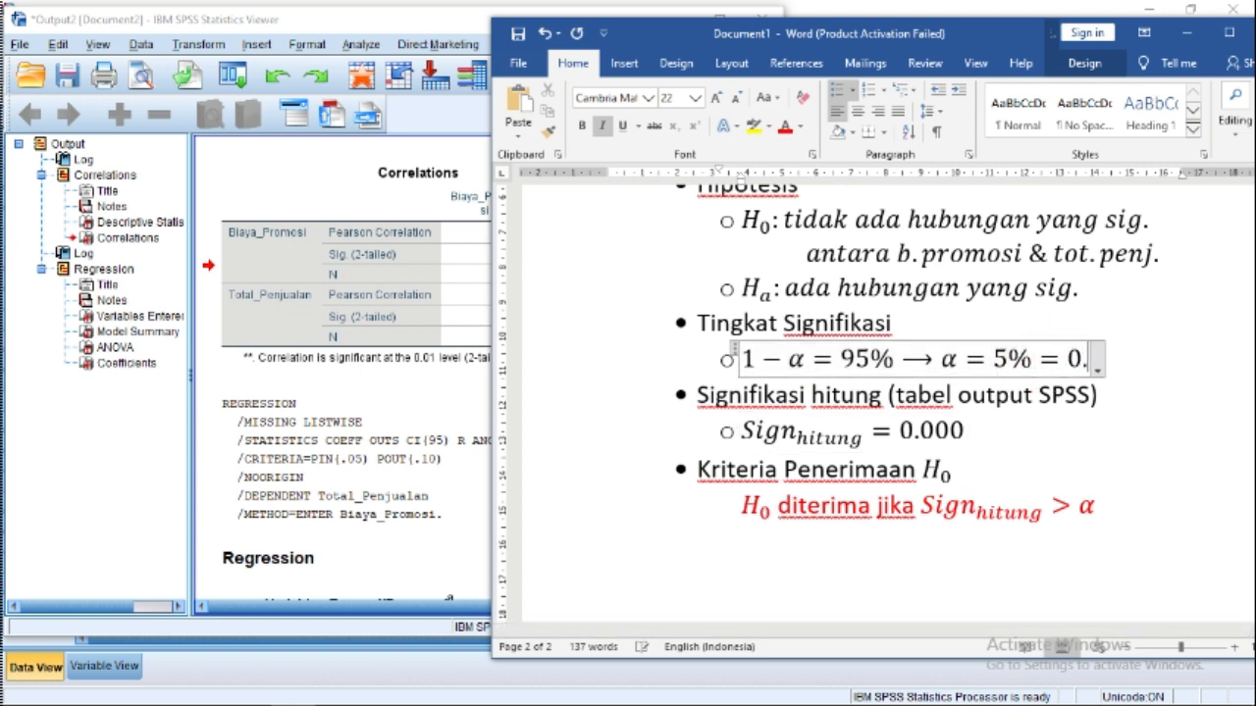
{"action": "type", "text": "05"}
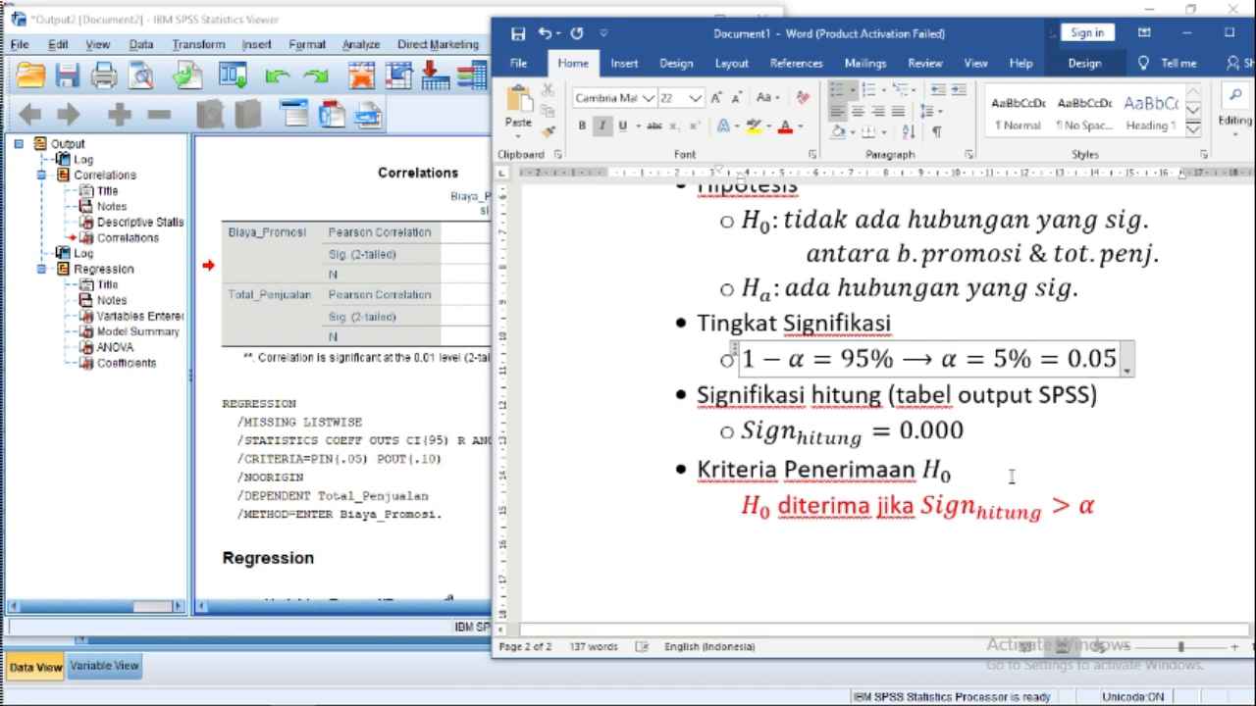
{"action": "left_click", "coordinate": [811, 552]}
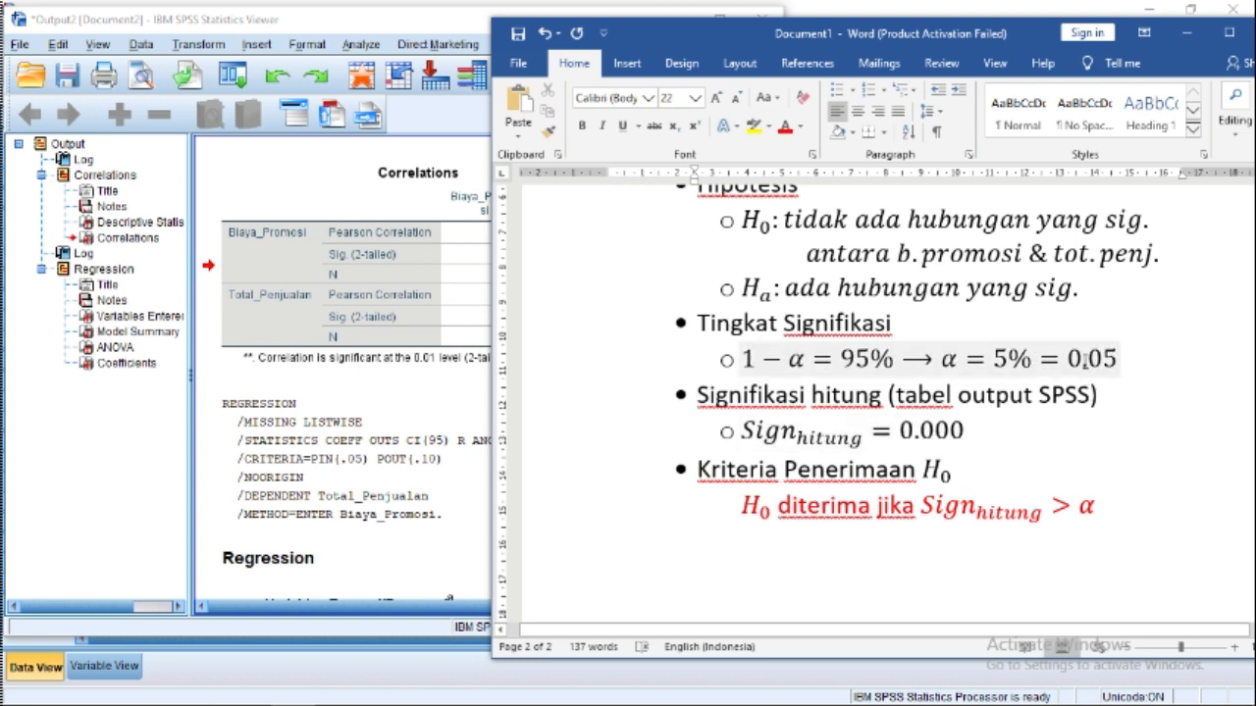
Step: Write "Ternyata" below the red criterion, followed by a copy of its Sign_hitung equation extended with "< α"
{"action": "type", "text": "Ternyata"}
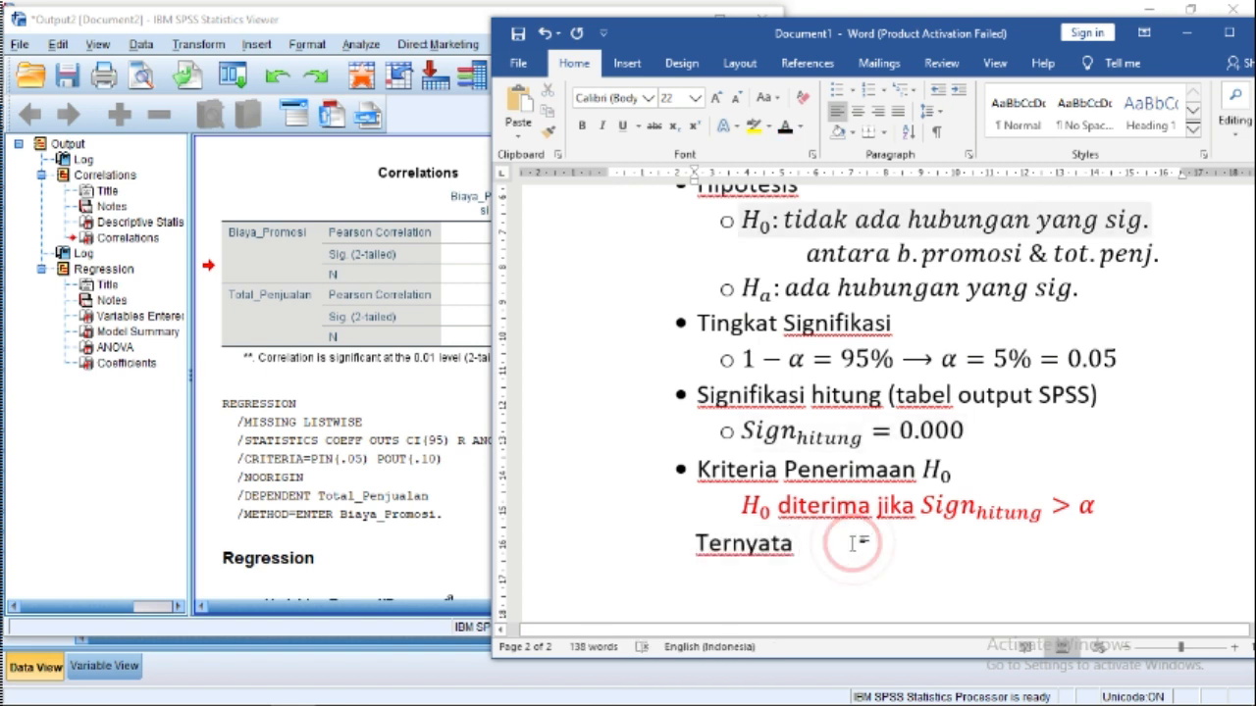
{"action": "left_click_drag", "start_coordinate": [922, 508], "coordinate": [991, 514]}
{"action": "key", "text": "ctrl+c"}
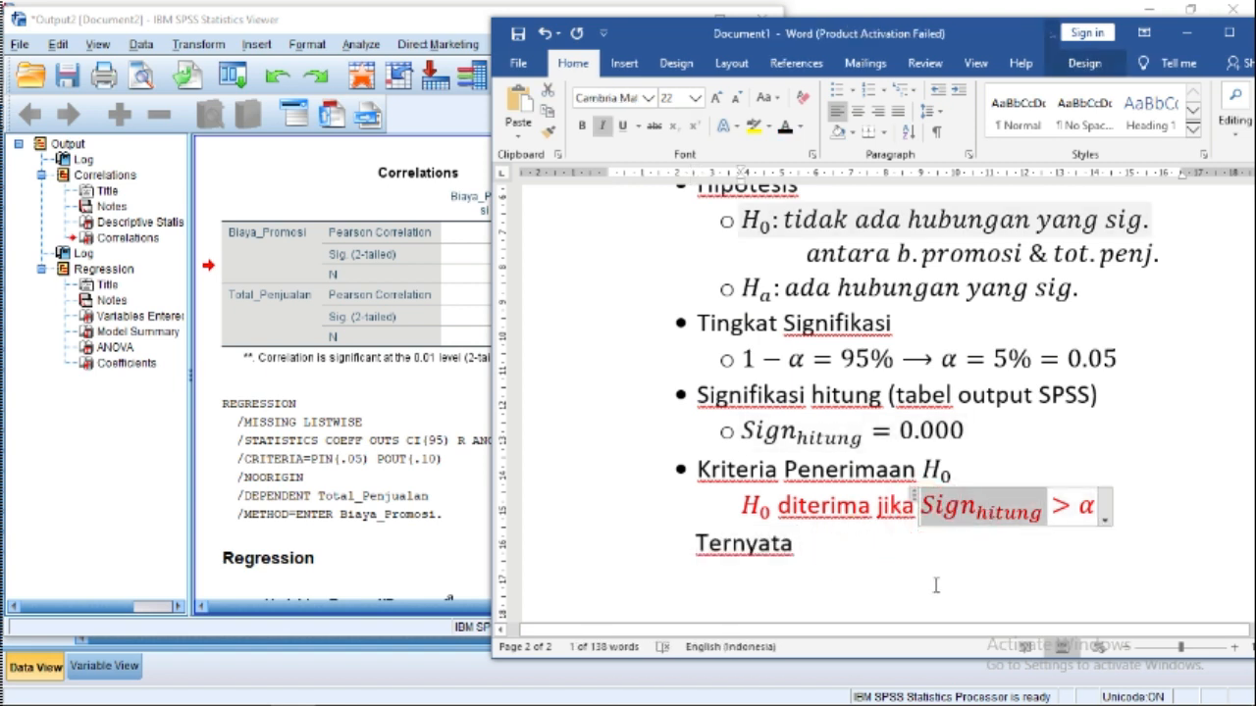
{"action": "left_click", "coordinate": [886, 546]}
{"action": "key", "text": "ctrl+v"}
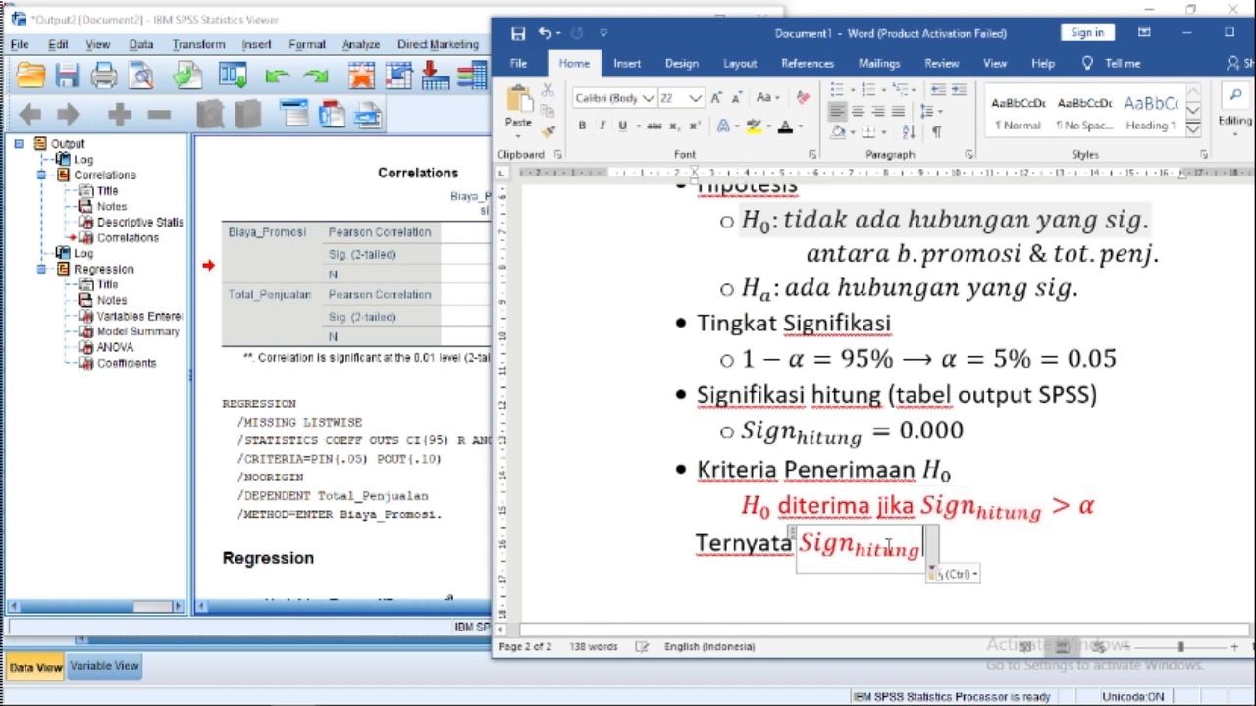
{"action": "type", "text": "<"}
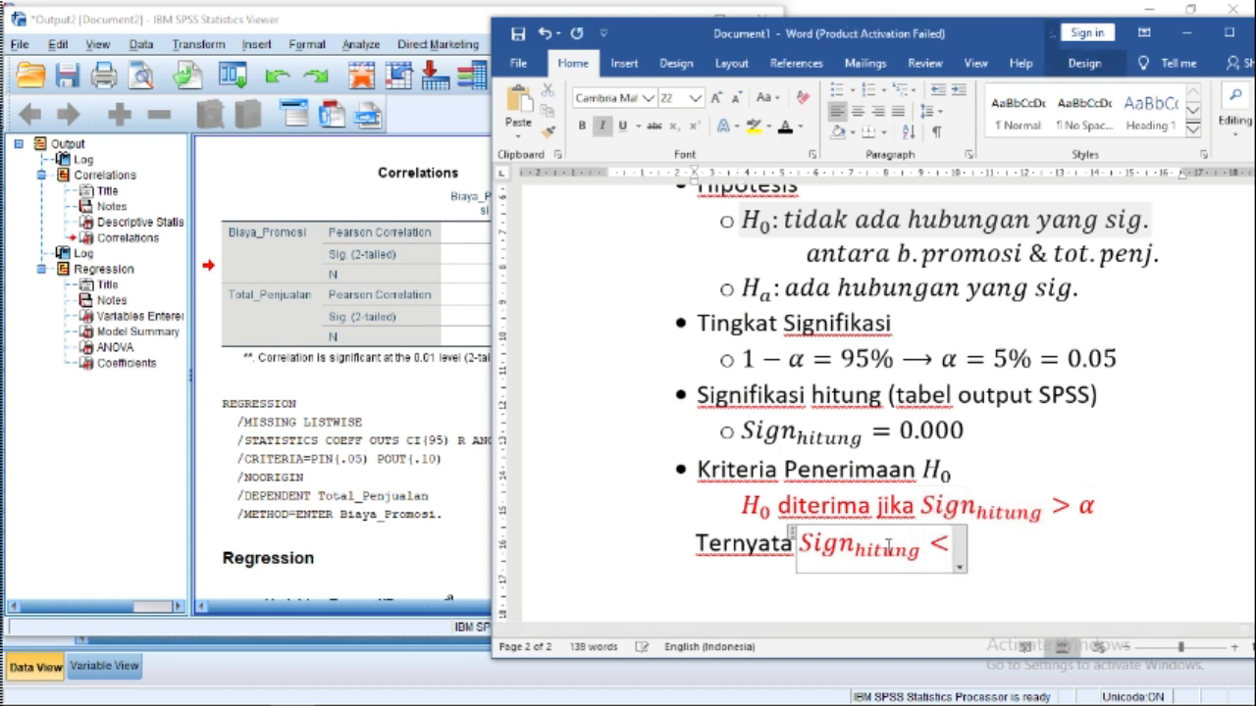
{"action": "type", "text": "\\alpha"}
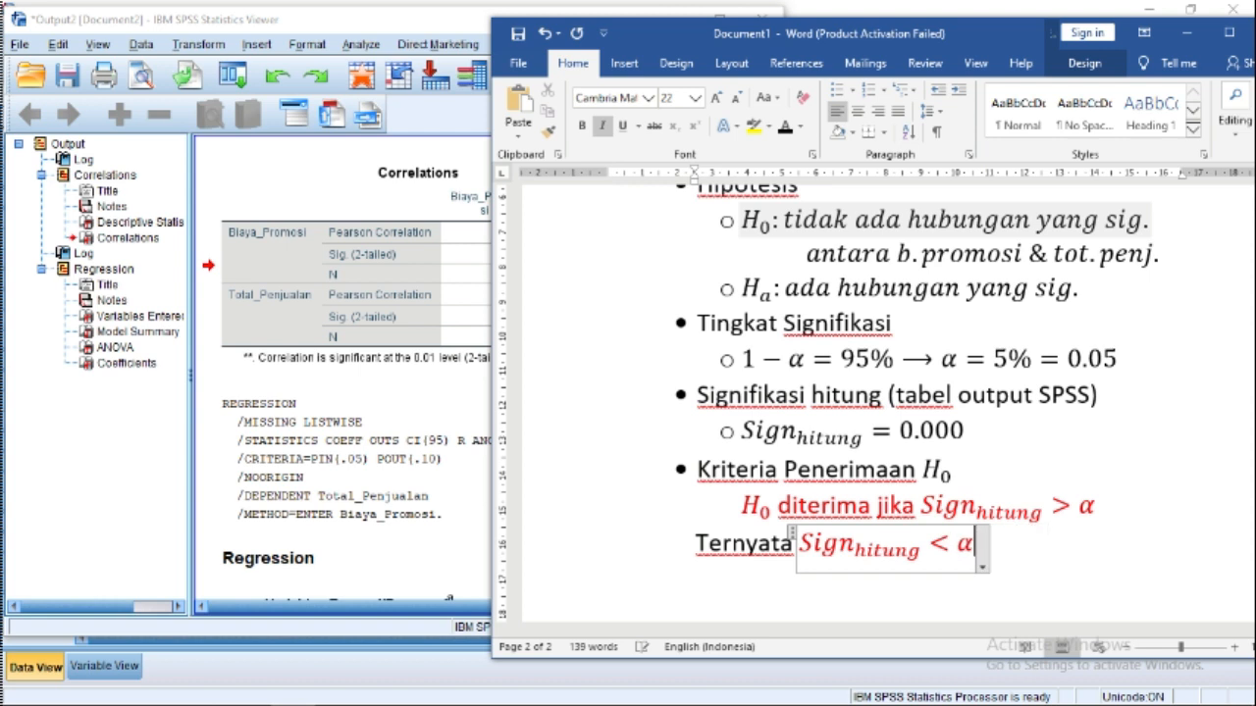
Step: Colour the Sign_hitung < α equation after "Ternyata" black and return to the end of that line
{"action": "key", "text": "shift+Left"}
{"action": "key", "text": "shift+Left"}
{"action": "key", "text": "shift+Left"}
{"action": "key", "text": "shift+Left"}
{"action": "key", "text": "shift+Left"}
{"action": "key", "text": "shift+Left"}
{"action": "key", "text": "shift+Left"}
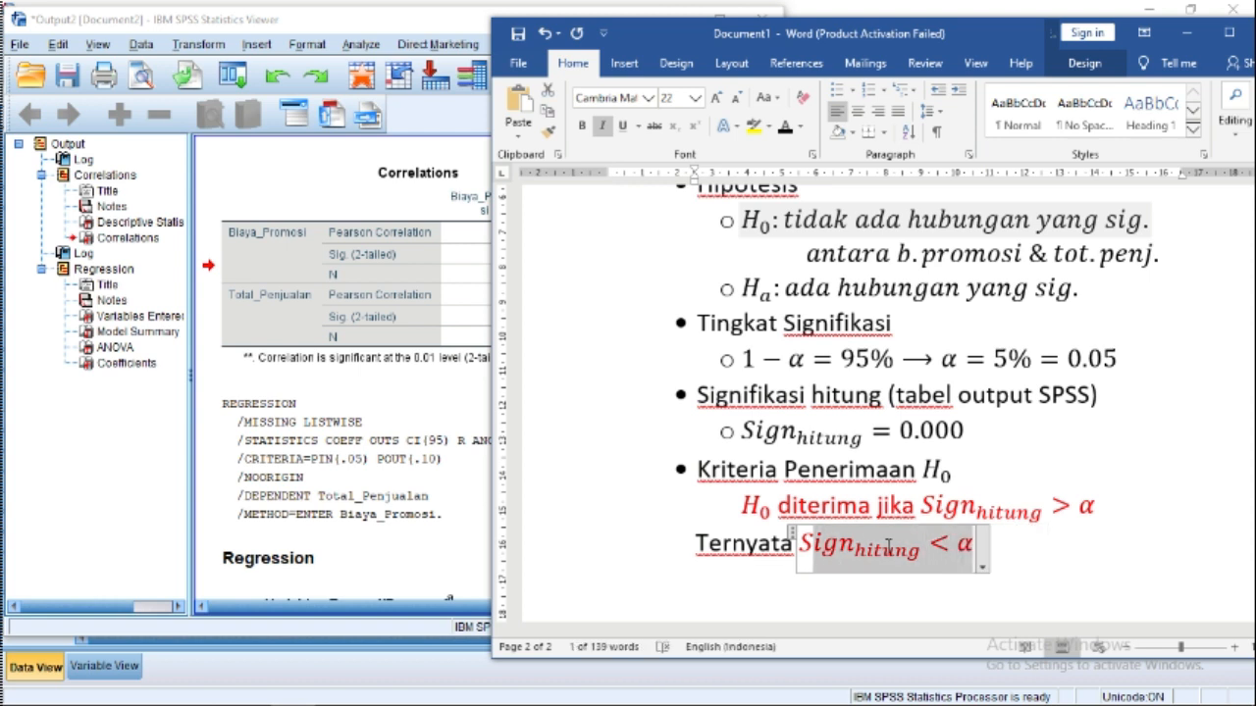
{"action": "left_click", "coordinate": [785, 126]}
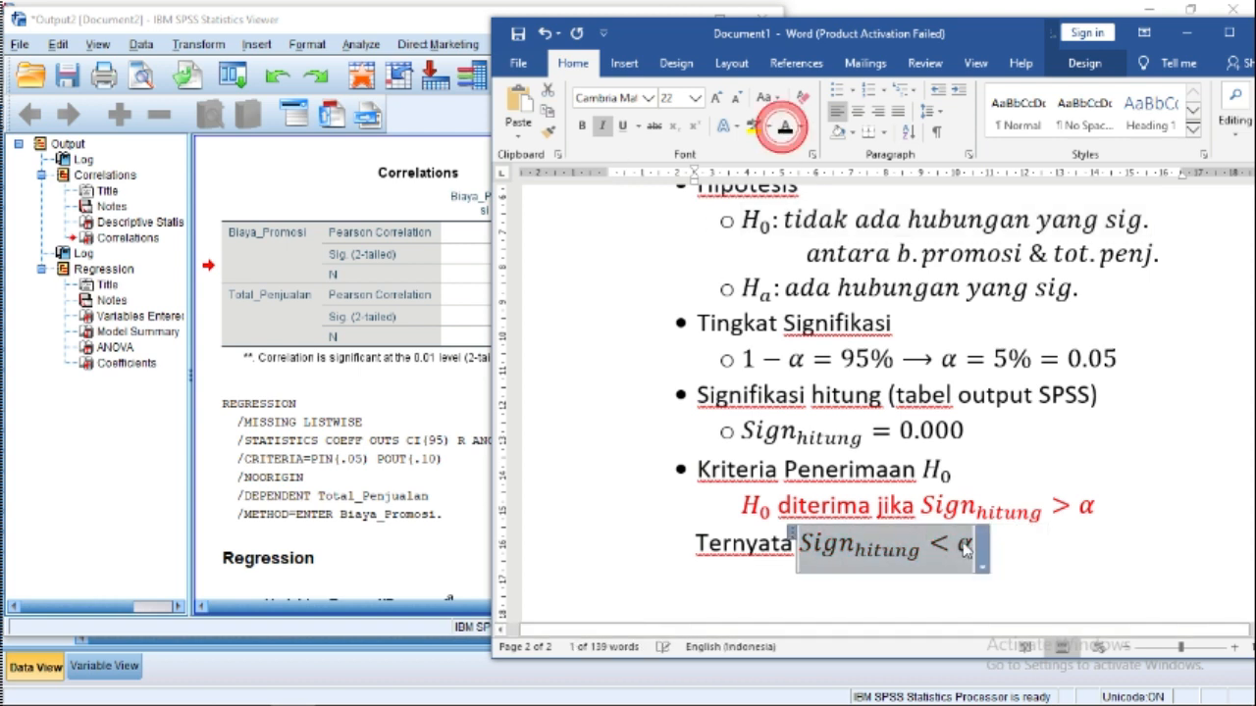
{"action": "left_click", "coordinate": [1044, 545]}
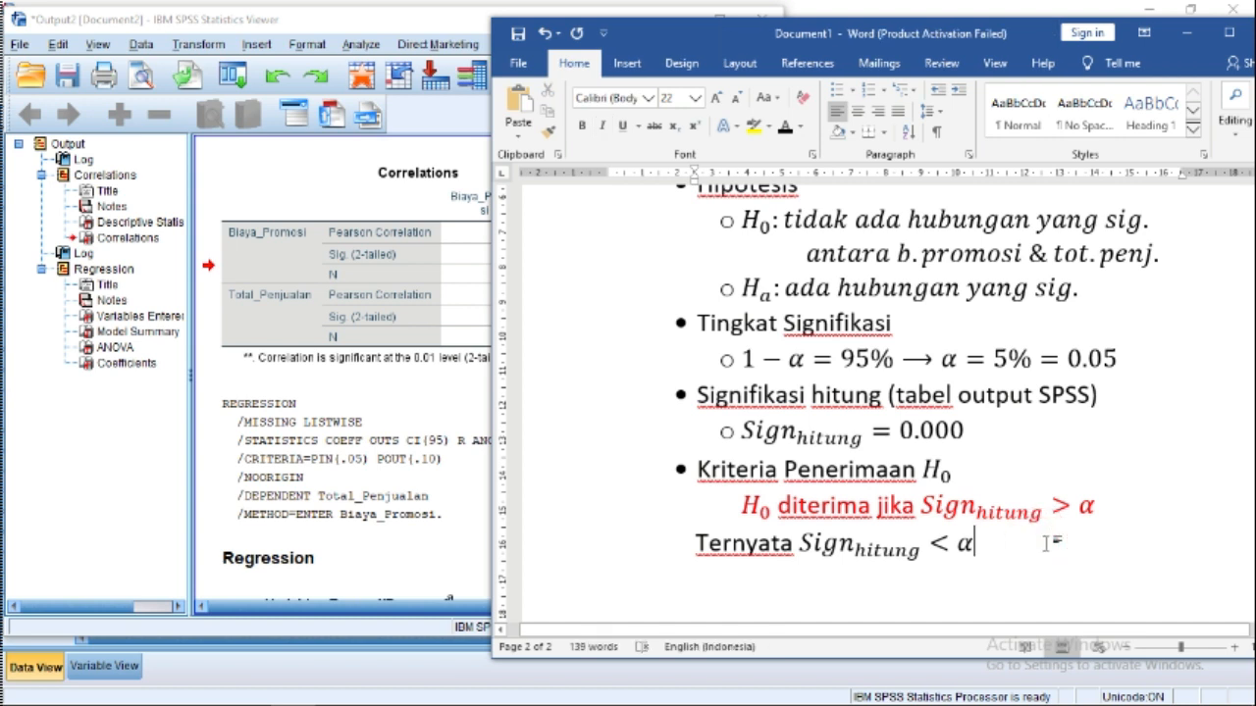
Step: Continue the "Ternyata" line with a comma, the inline equation H₀ and the text "tidak diterima."
{"action": "type", "text": ","}
{"action": "key", "text": "alt+equal"}
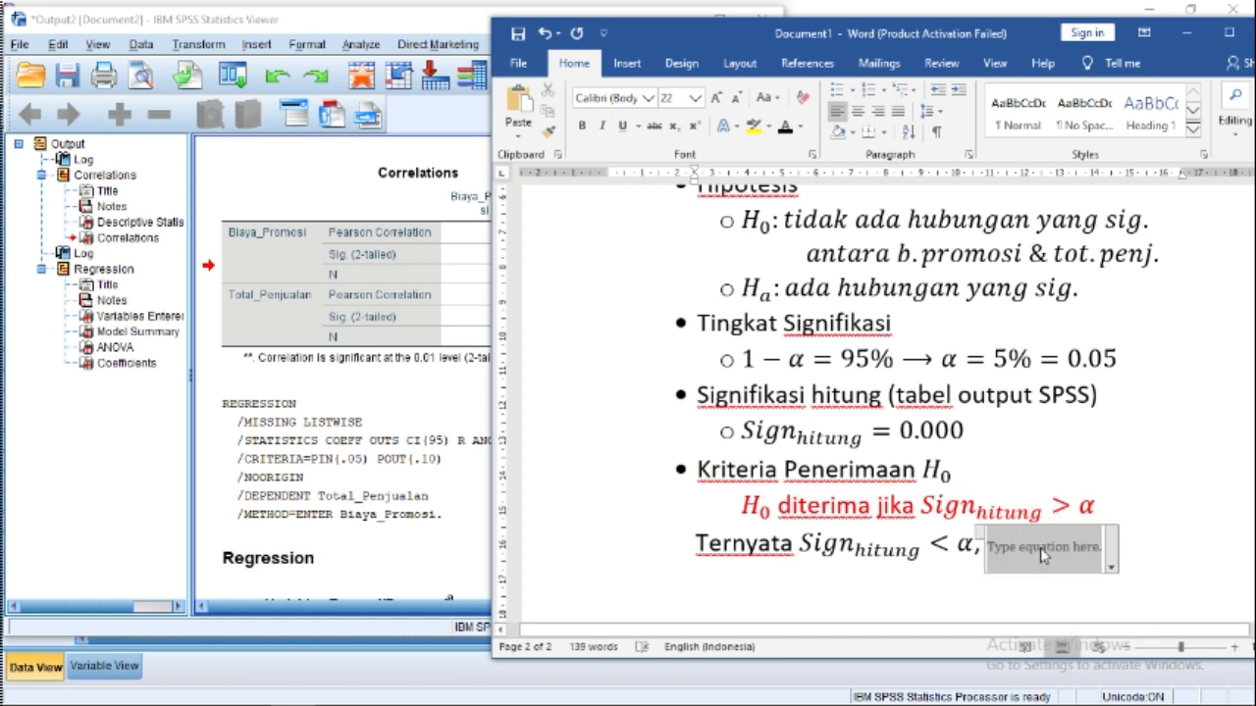
{"action": "type", "text": "H_0"}
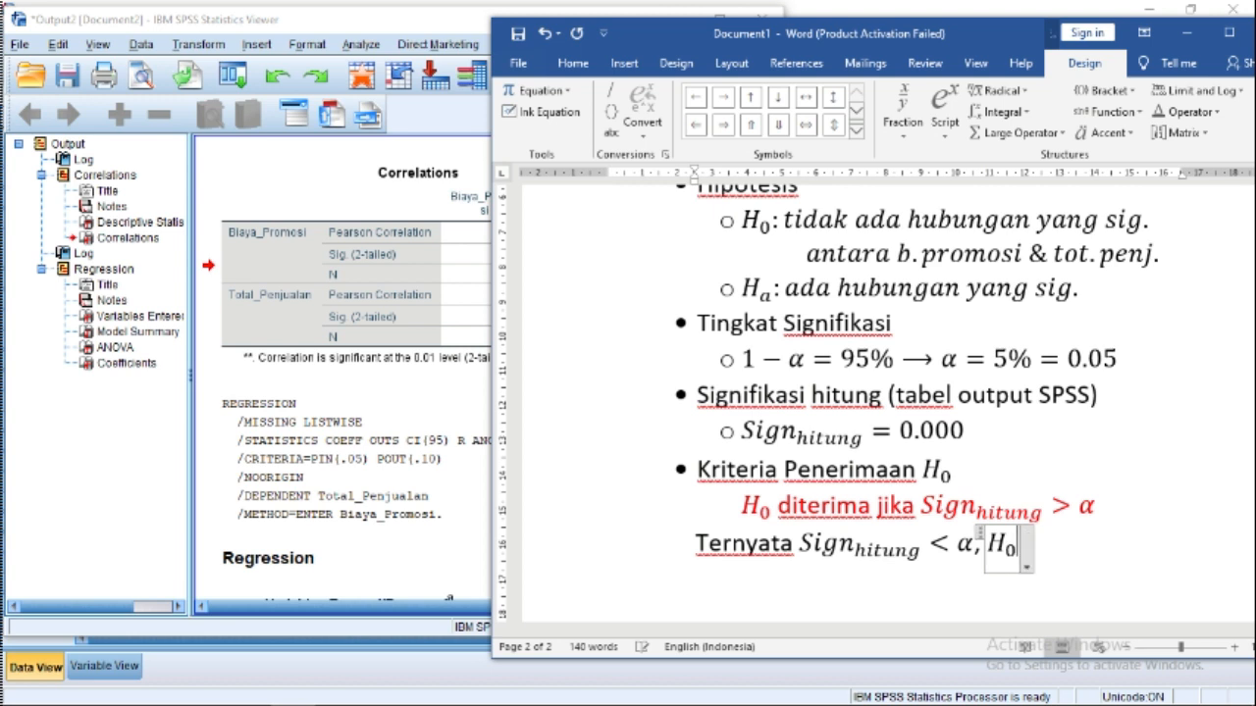
{"action": "key", "text": "Right"}
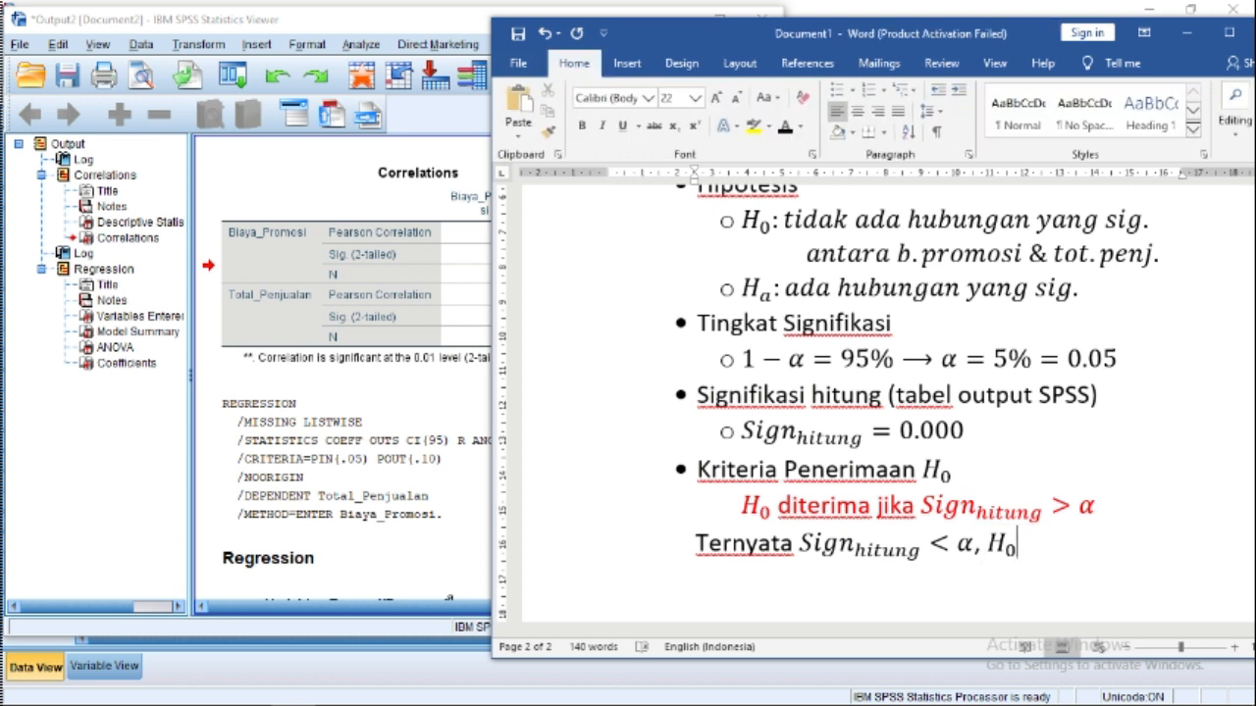
{"action": "type", "text": "tifa"}
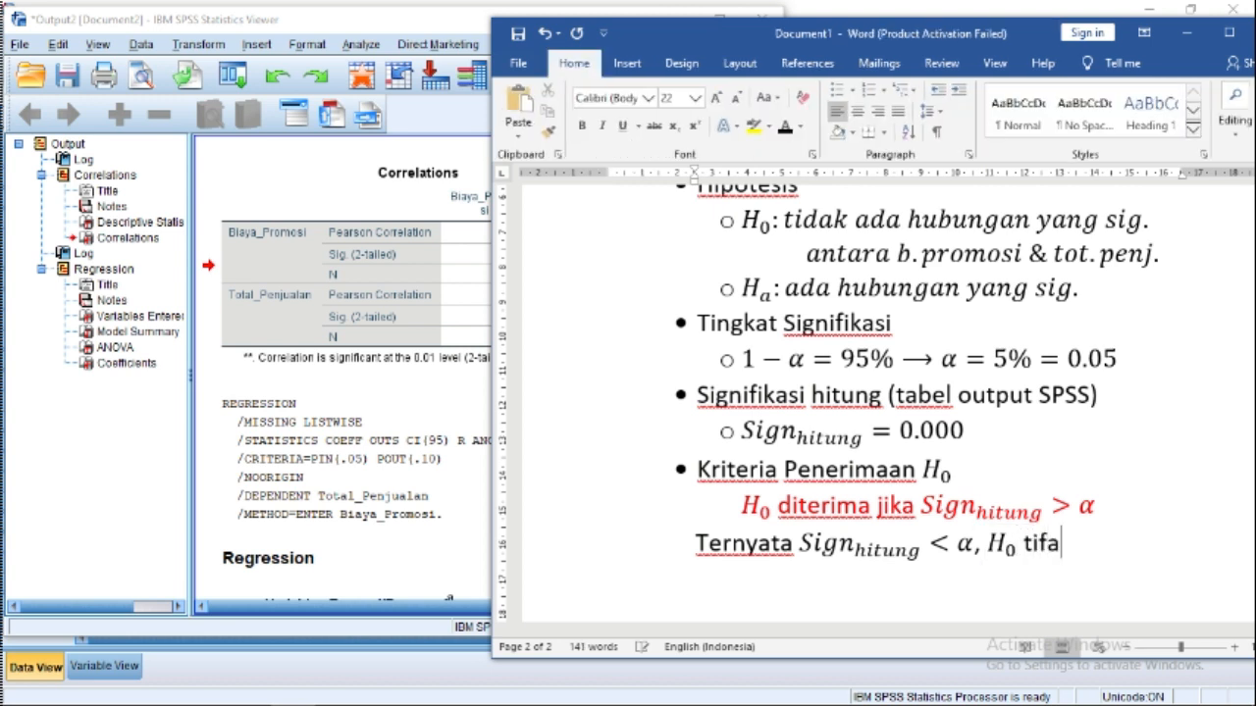
{"action": "key", "text": "BackSpace"}
{"action": "key", "text": "BackSpace"}
{"action": "type", "text": "dak diter"}
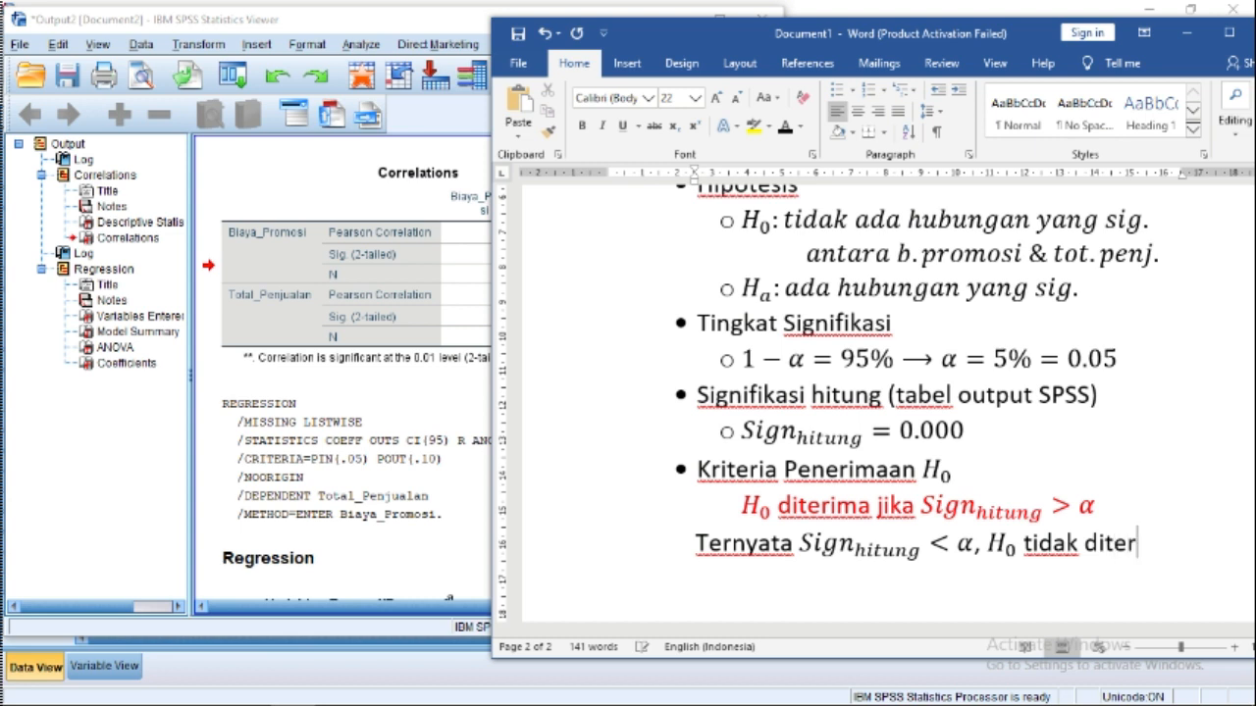
{"action": "type", "text": "ima."}
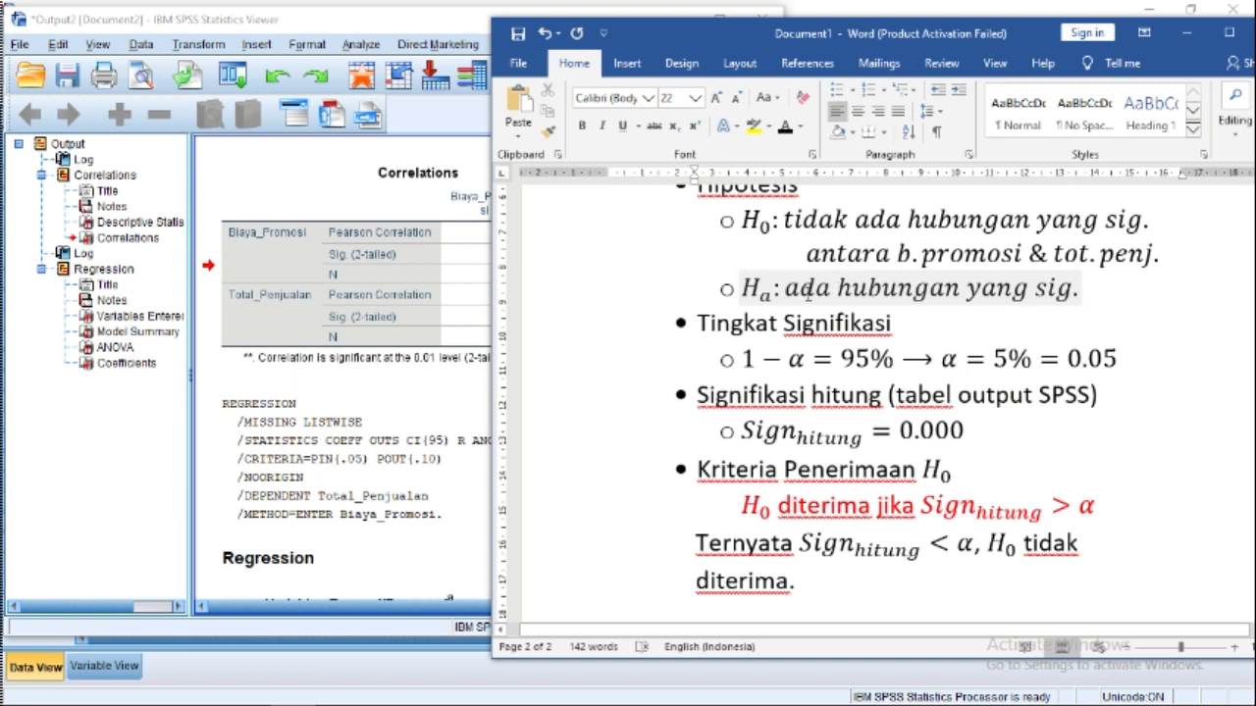
Step: Begin the interpretation after "tidak diterima." with the text "Artinya ada hubungan yang cukup signifikan antara"
{"action": "type", "text": "Artinya ada"}
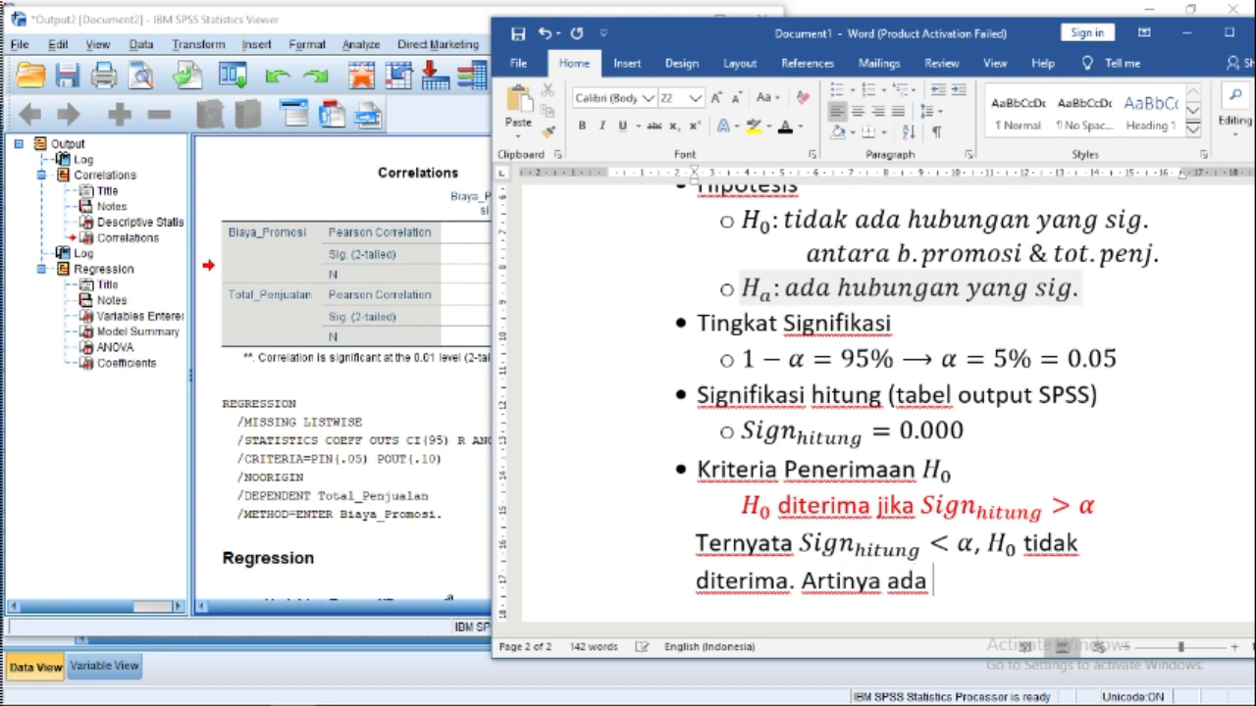
{"action": "type", "text": " hubungan yang "}
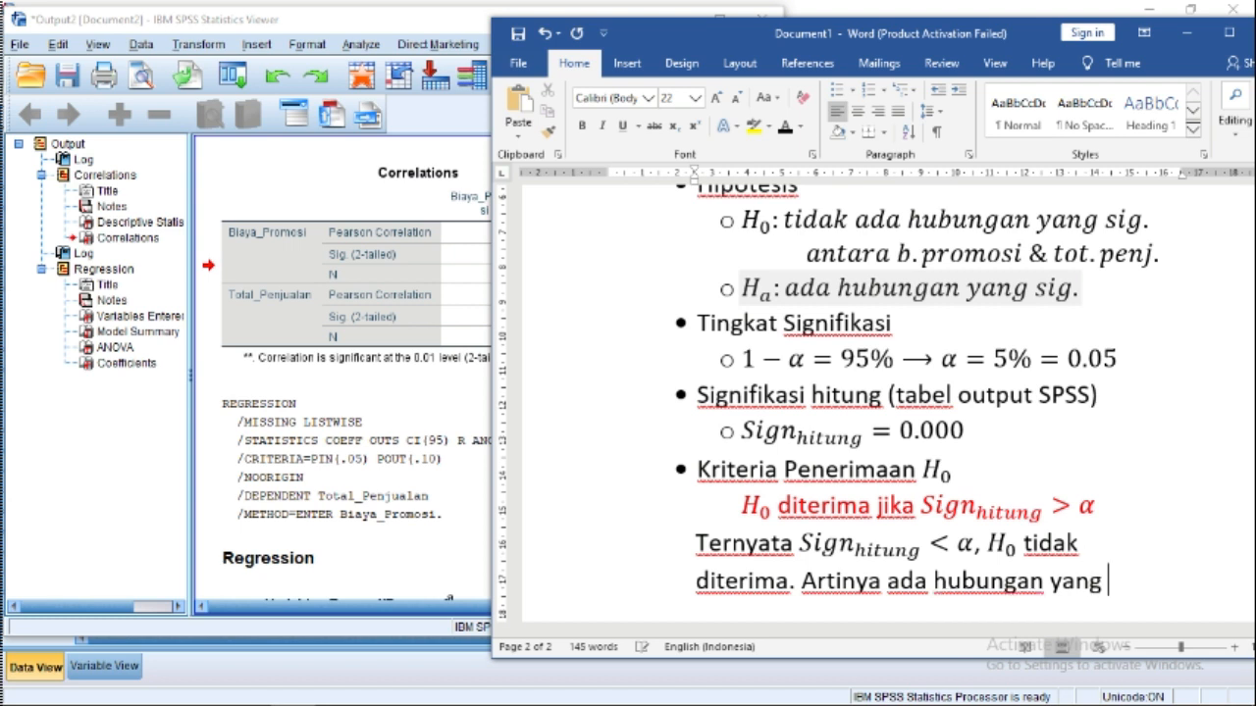
{"action": "type", "text": "cukup sig"}
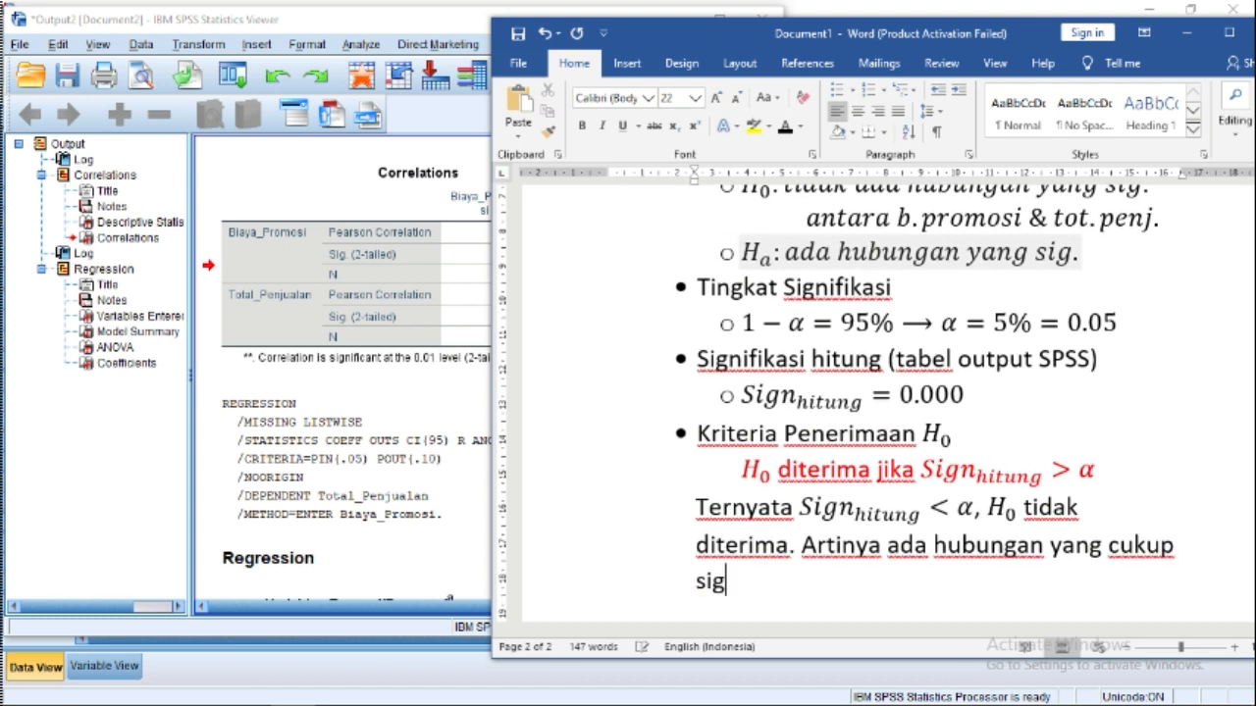
{"action": "type", "text": "nid"}
{"action": "key", "text": "BackSpace"}
{"action": "type", "text": "fikan"}
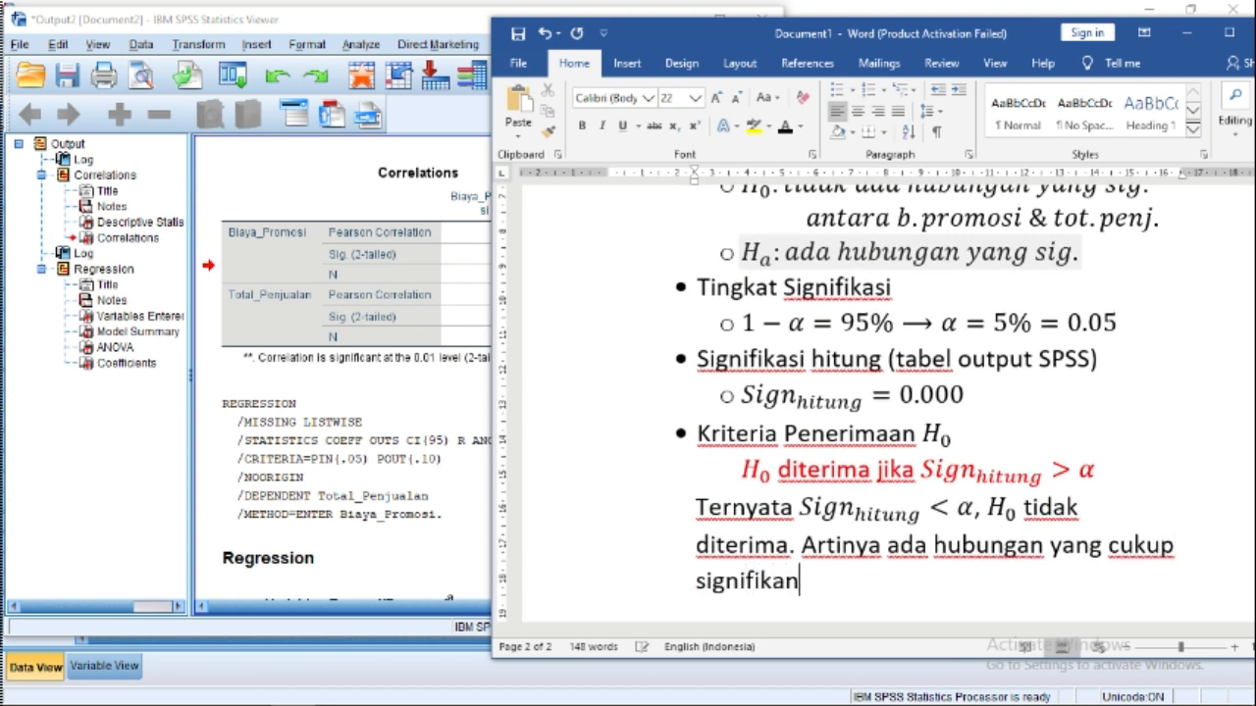
{"action": "type", "text": " antara "}
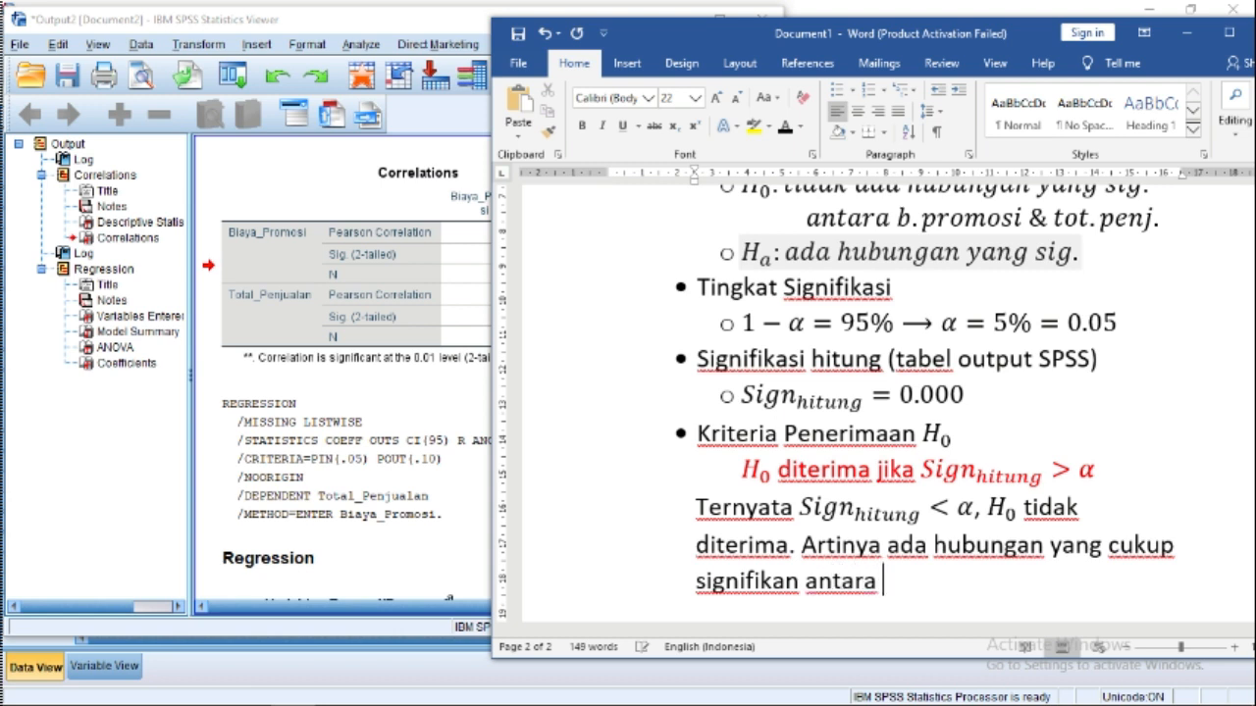
Step: Complete the interpretation sentence with "b. prom dengan tot. penjualan", correcting the mistyped first variable
{"action": "type", "text": "b. penj"}
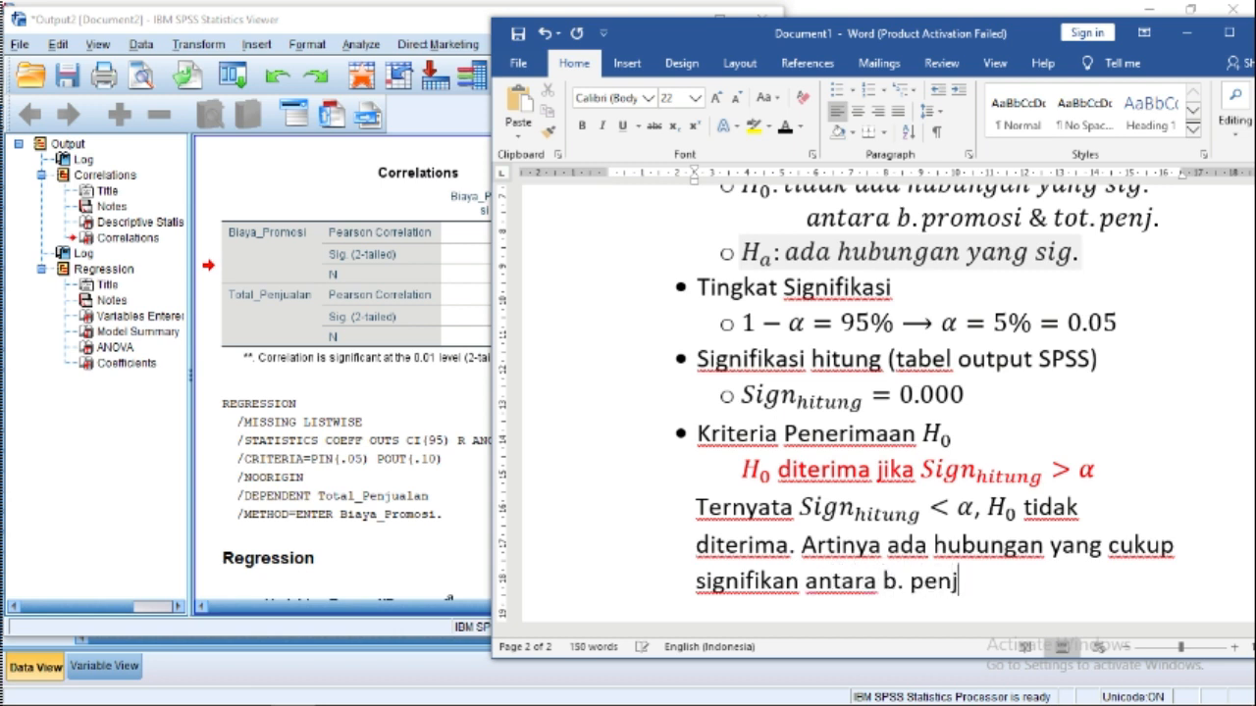
{"action": "type", "text": " dengan tot"}
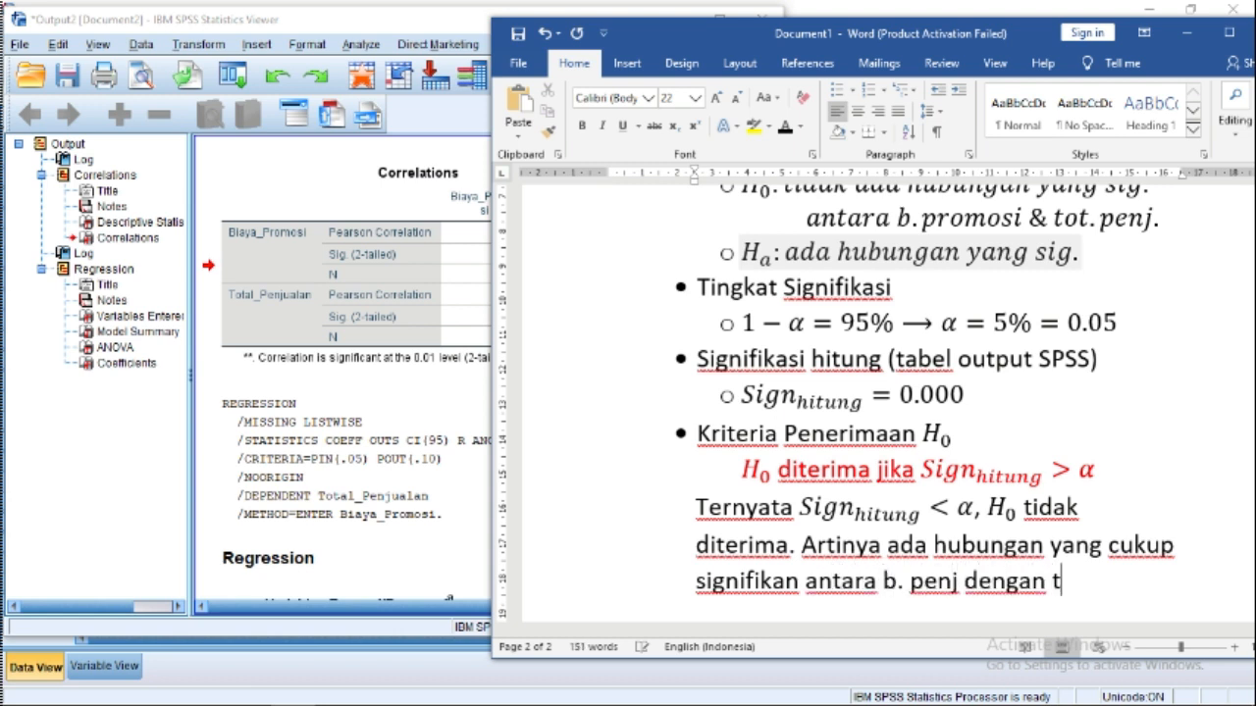
{"action": "key", "text": "BackSpace"}
{"action": "key", "text": "BackSpace"}
{"action": "key", "text": "BackSpace"}
{"action": "key", "text": "BackSpace"}
{"action": "key", "text": "BackSpace"}
{"action": "key", "text": "BackSpace"}
{"action": "key", "text": "BackSpace"}
{"action": "key", "text": "BackSpace"}
{"action": "key", "text": "BackSpace"}
{"action": "key", "text": "BackSpace"}
{"action": "key", "text": "BackSpace"}
{"action": "key", "text": "BackSpace"}
{"action": "key", "text": "BackSpace"}
{"action": "key", "text": "BackSpace"}
{"action": "key", "text": "BackSpace"}
{"action": "type", "text": "p"}
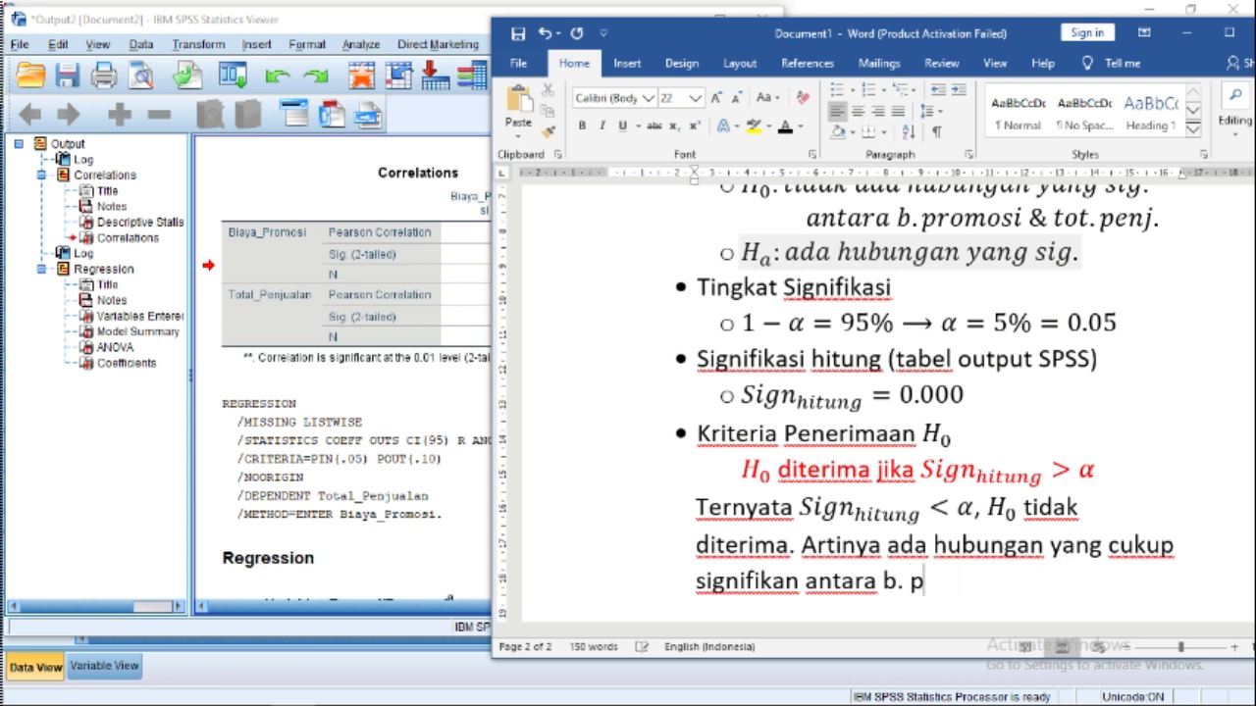
{"action": "type", "text": "rom denga"}
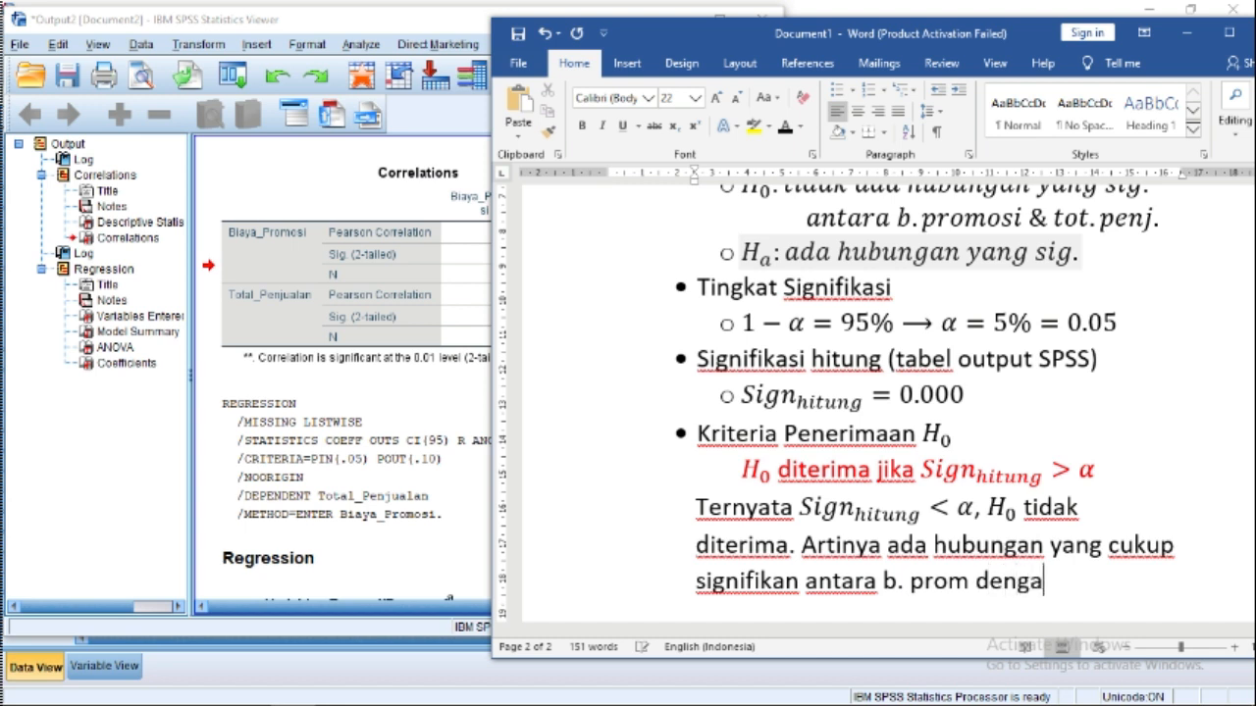
{"action": "type", "text": "n tot. penjualan"}
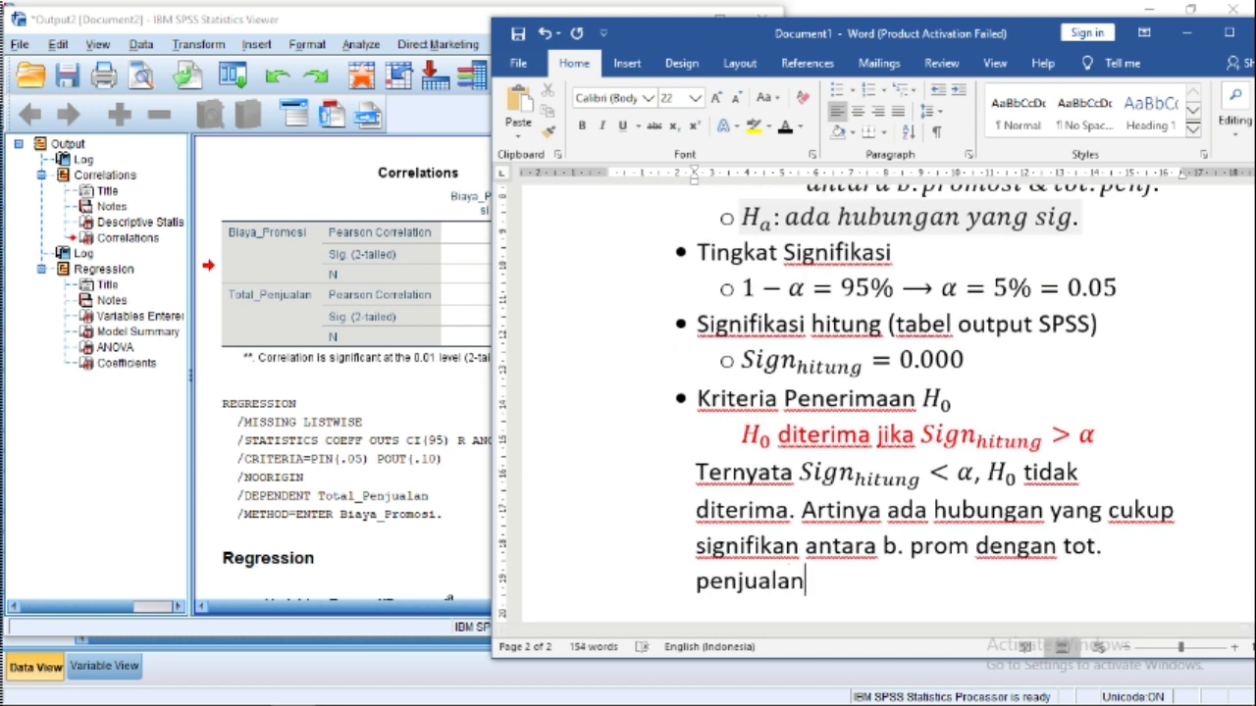
Step: Enlarge the Word window to the full height of the screen and review the hypothesis test written under item 4
{"action": "scroll", "coordinate": [832, 370], "scroll_direction": "up", "scroll_amount": 3}
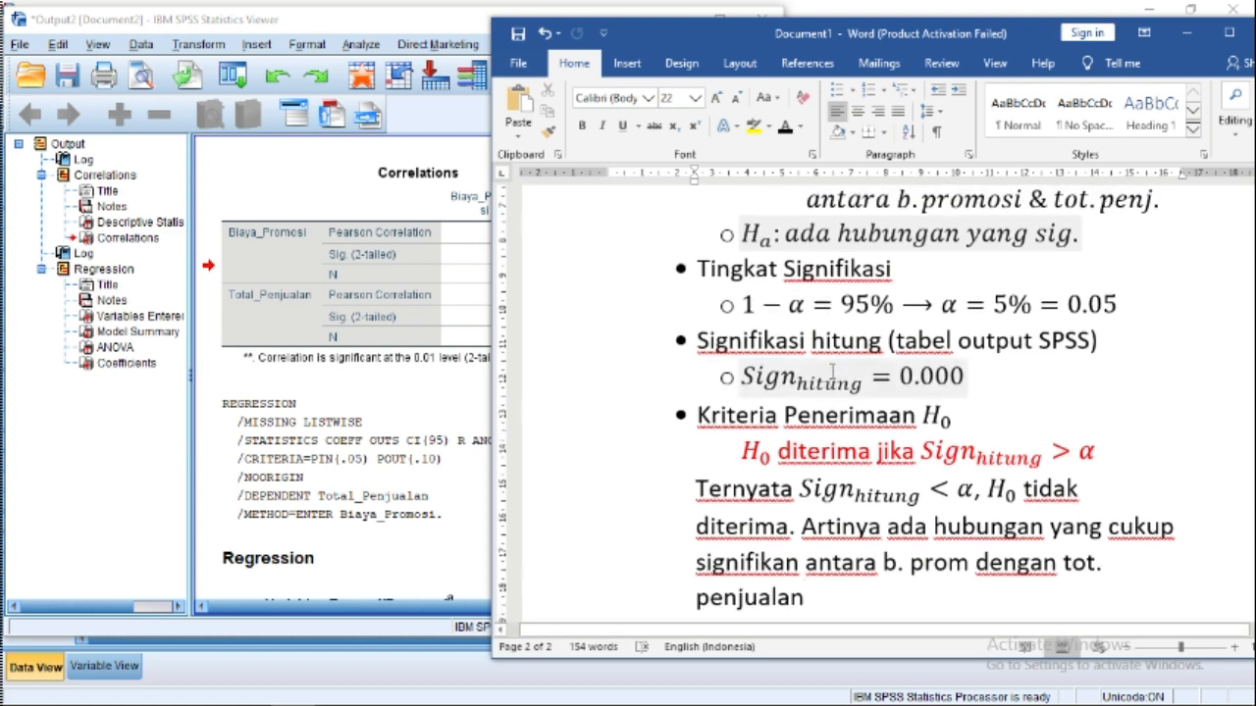
{"action": "scroll", "coordinate": [832, 369], "scroll_direction": "up", "scroll_amount": 2}
{"action": "scroll", "coordinate": [835, 378], "scroll_direction": "down", "scroll_amount": 8}
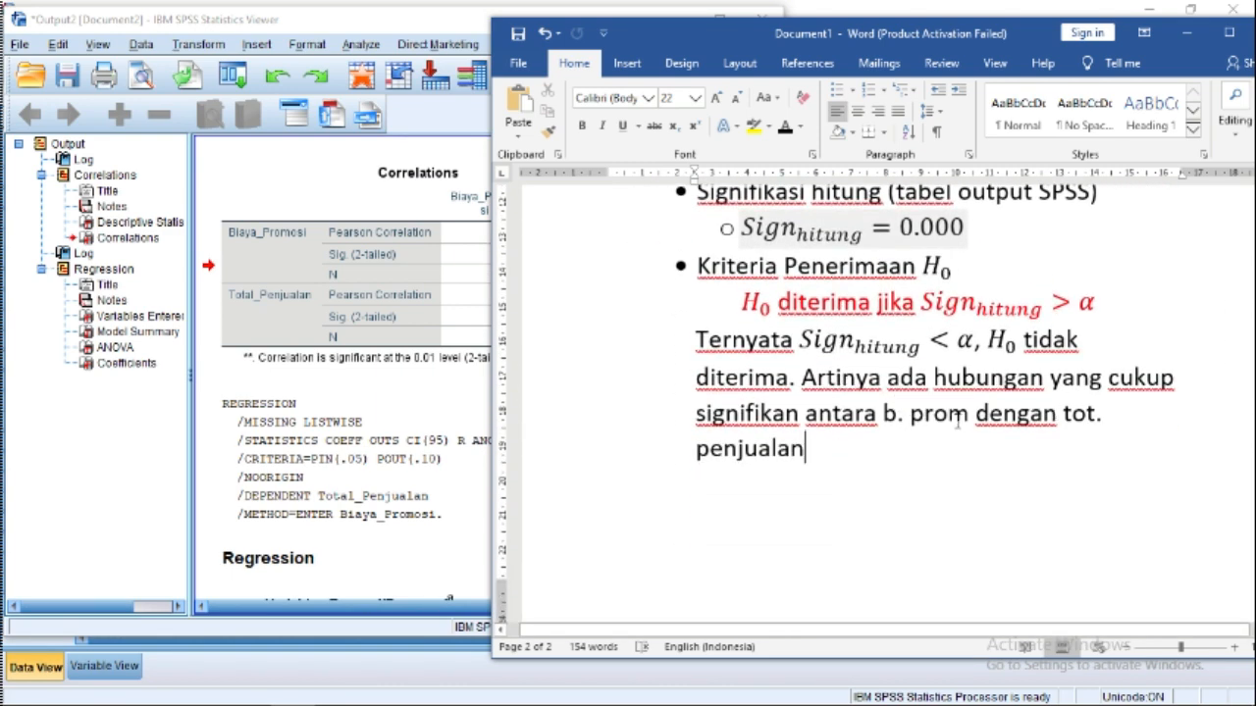
{"action": "scroll", "coordinate": [957, 422], "scroll_direction": "up", "scroll_amount": 4}
{"action": "left_click_drag", "start_coordinate": [940, 33], "coordinate": [937, 15]}
{"action": "left_click_drag", "start_coordinate": [895, 641], "coordinate": [894, 702]}
{"action": "scroll", "coordinate": [889, 506], "scroll_direction": "up", "scroll_amount": 7}
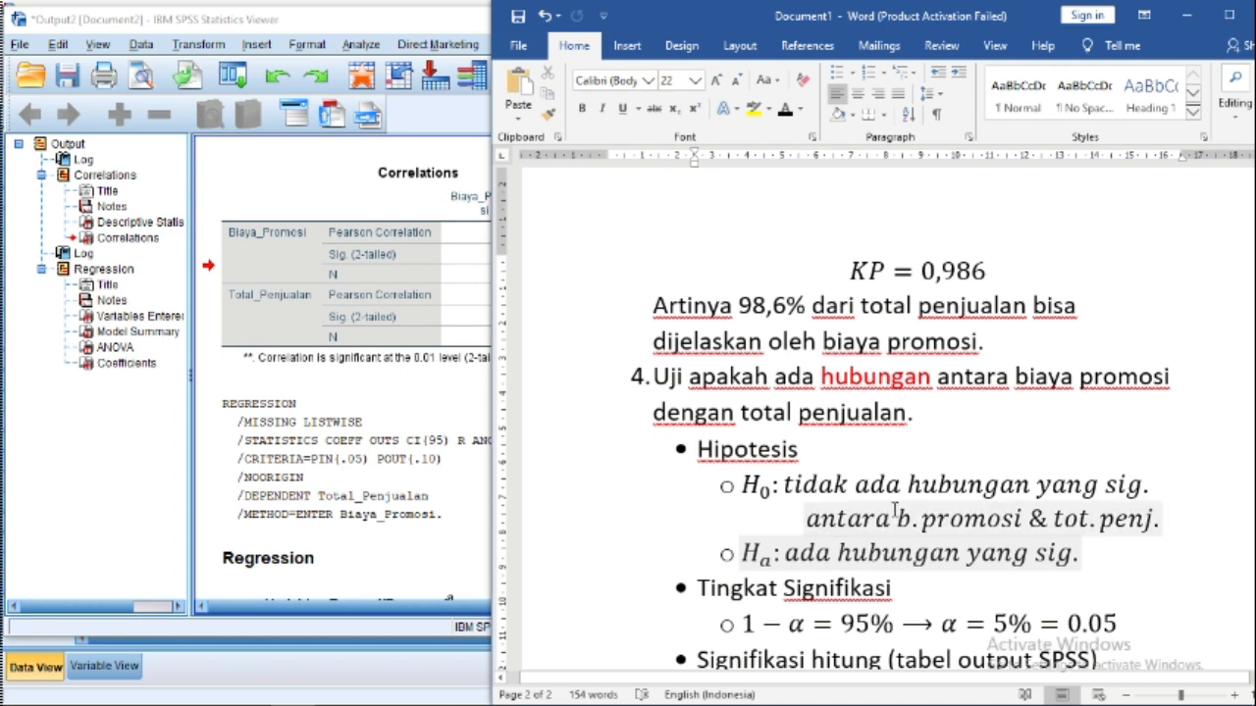
{"action": "scroll", "coordinate": [900, 537], "scroll_direction": "down", "scroll_amount": 10}
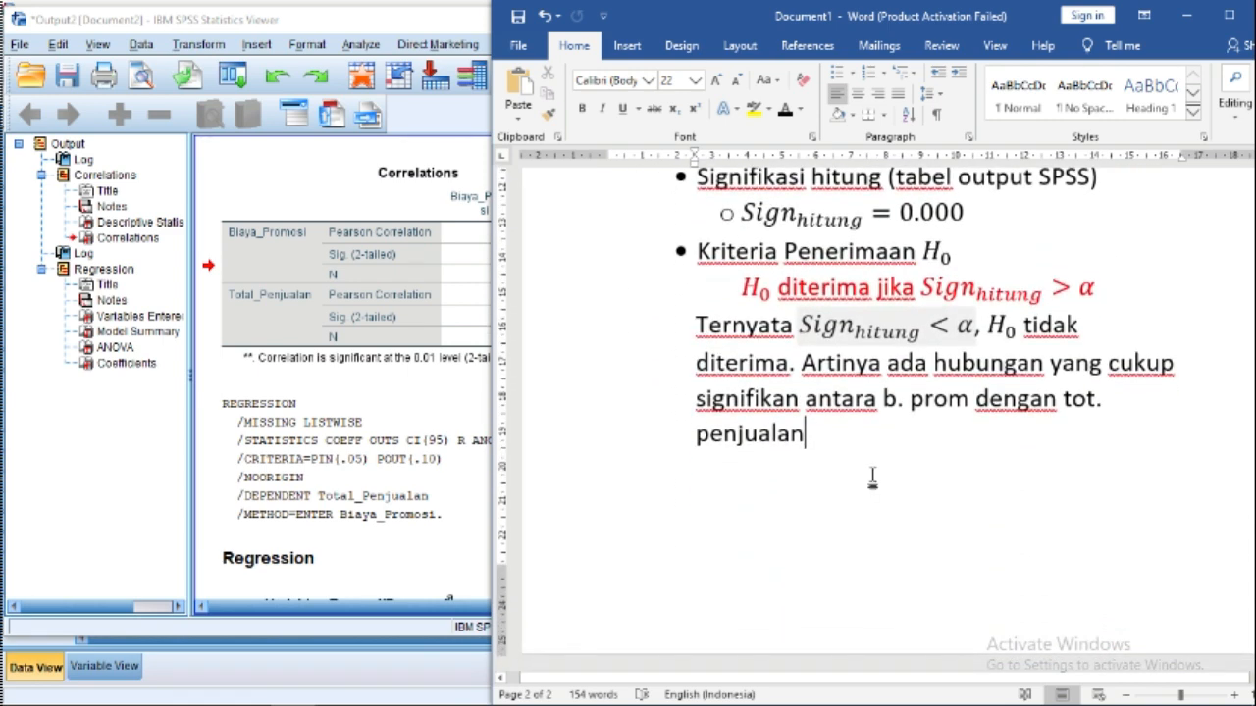
Step: Add numbered item 5 below the conclusion with the text "Uji hipotesis dari koefisien intersep."
{"action": "key", "text": "Return"}
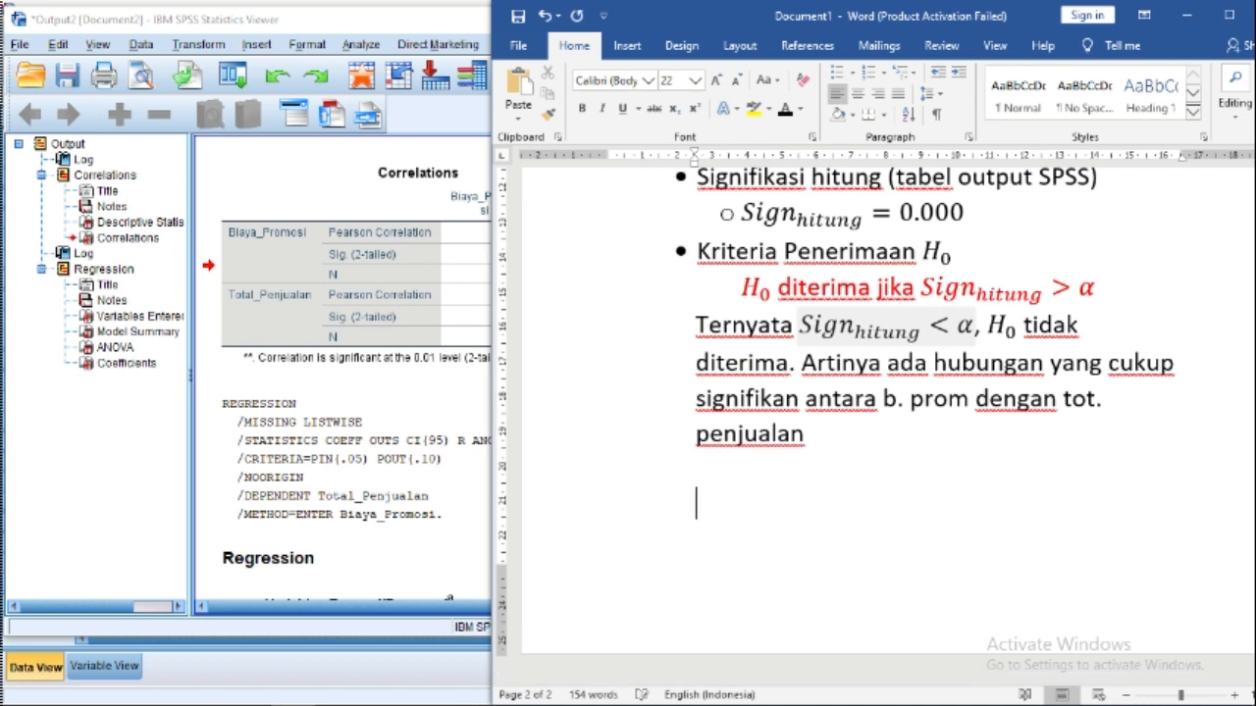
{"action": "type", "text": "5."}
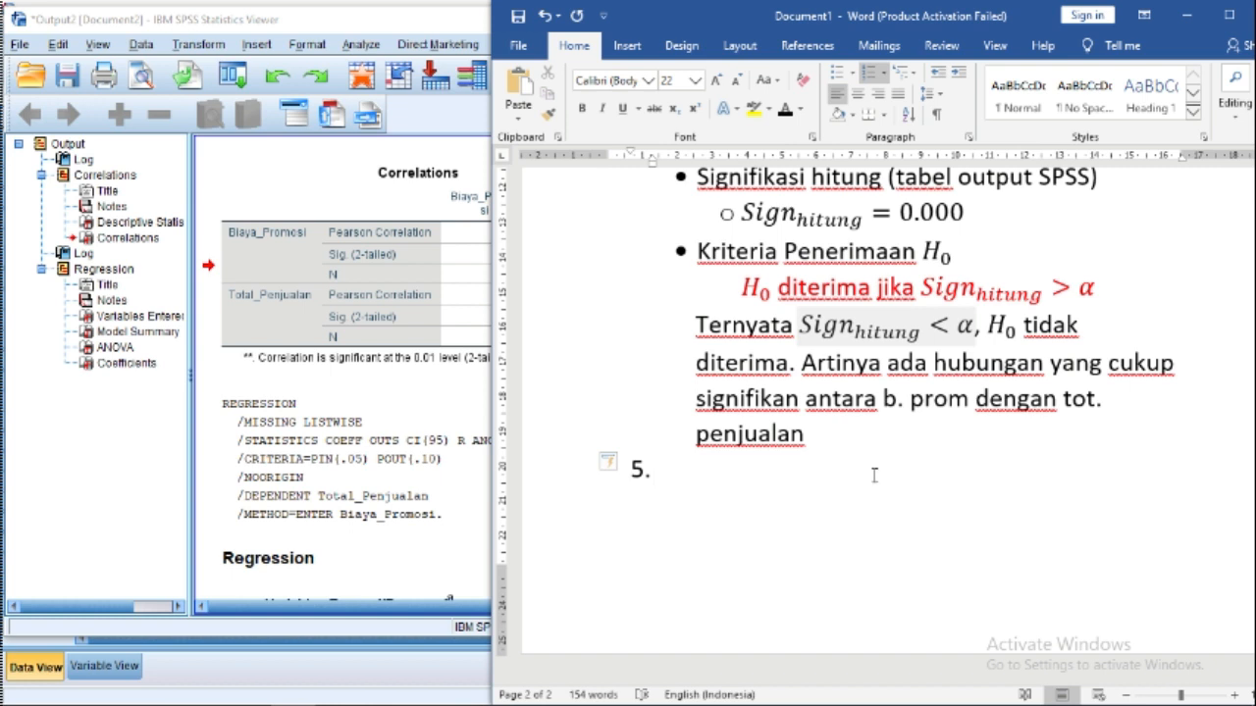
{"action": "type", "text": "Uji hipo"}
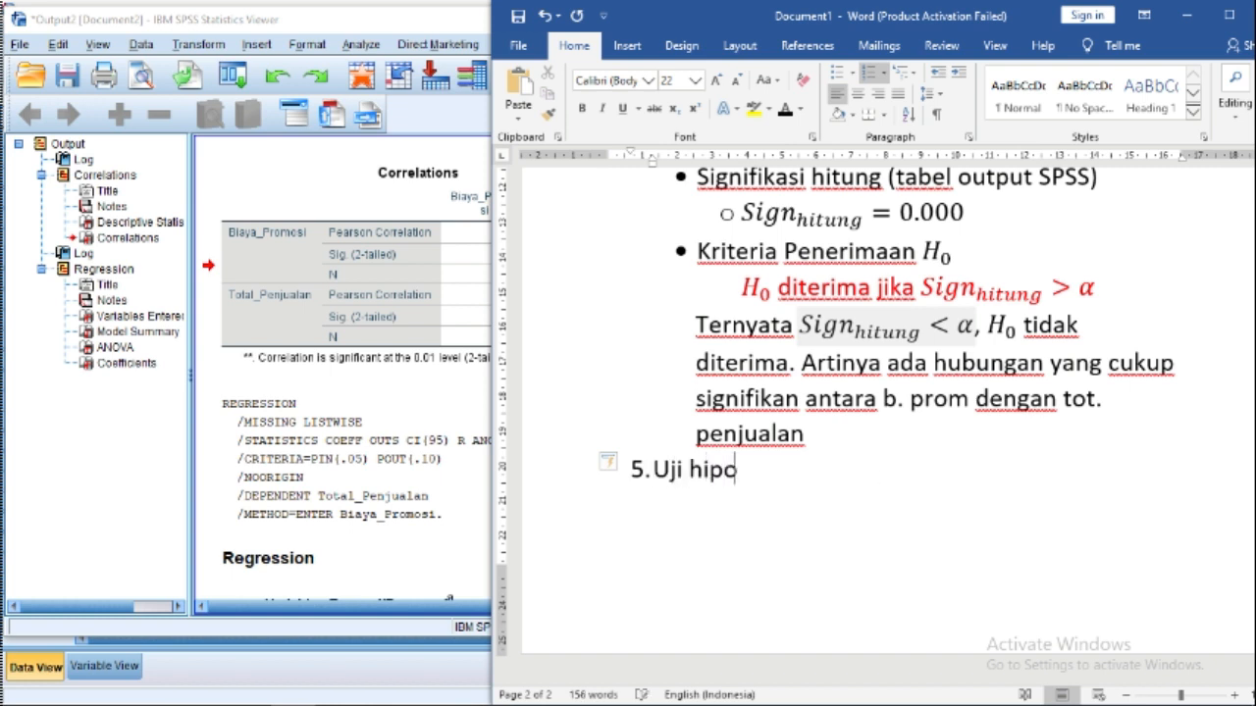
{"action": "type", "text": "tesis dar"}
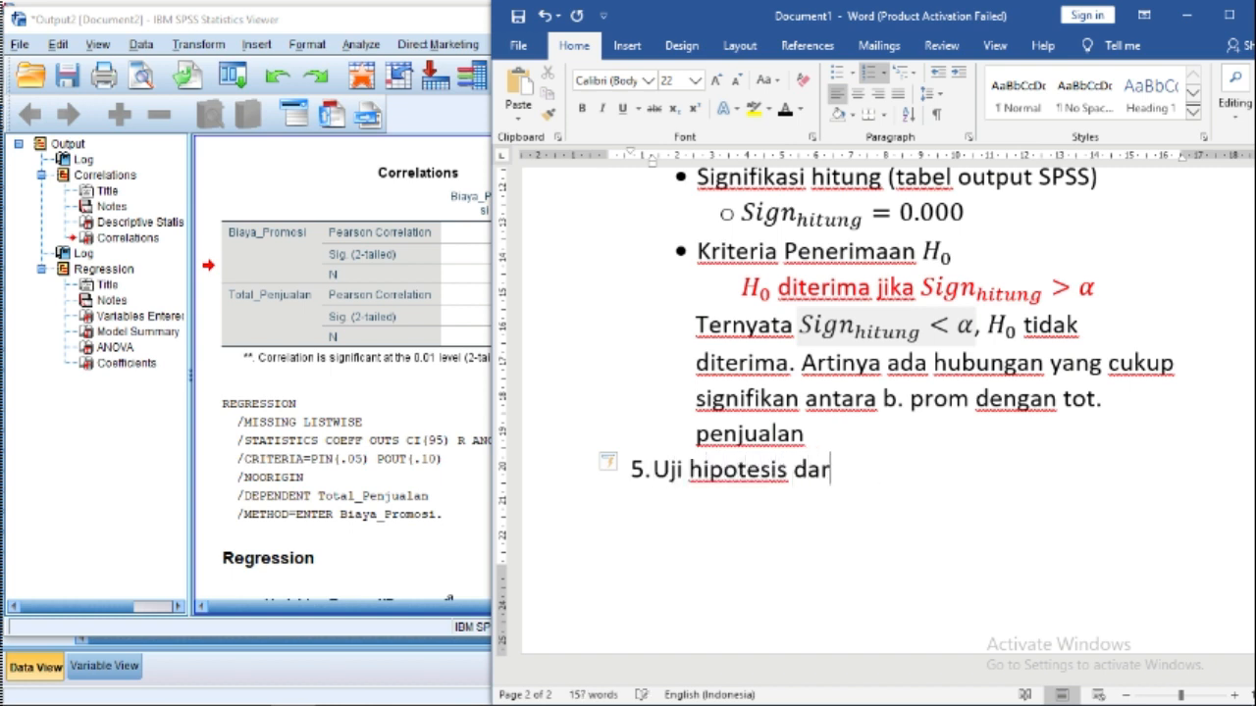
{"action": "type", "text": "i koefisie"}
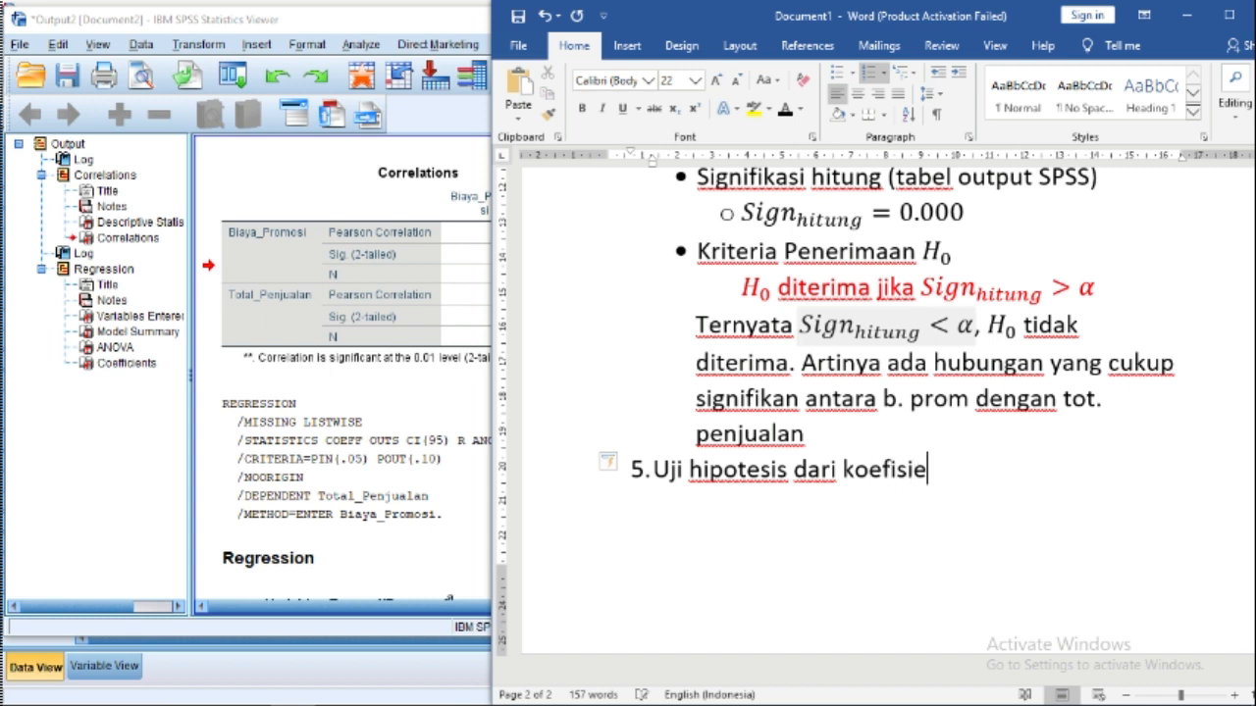
{"action": "type", "text": "n intersep"}
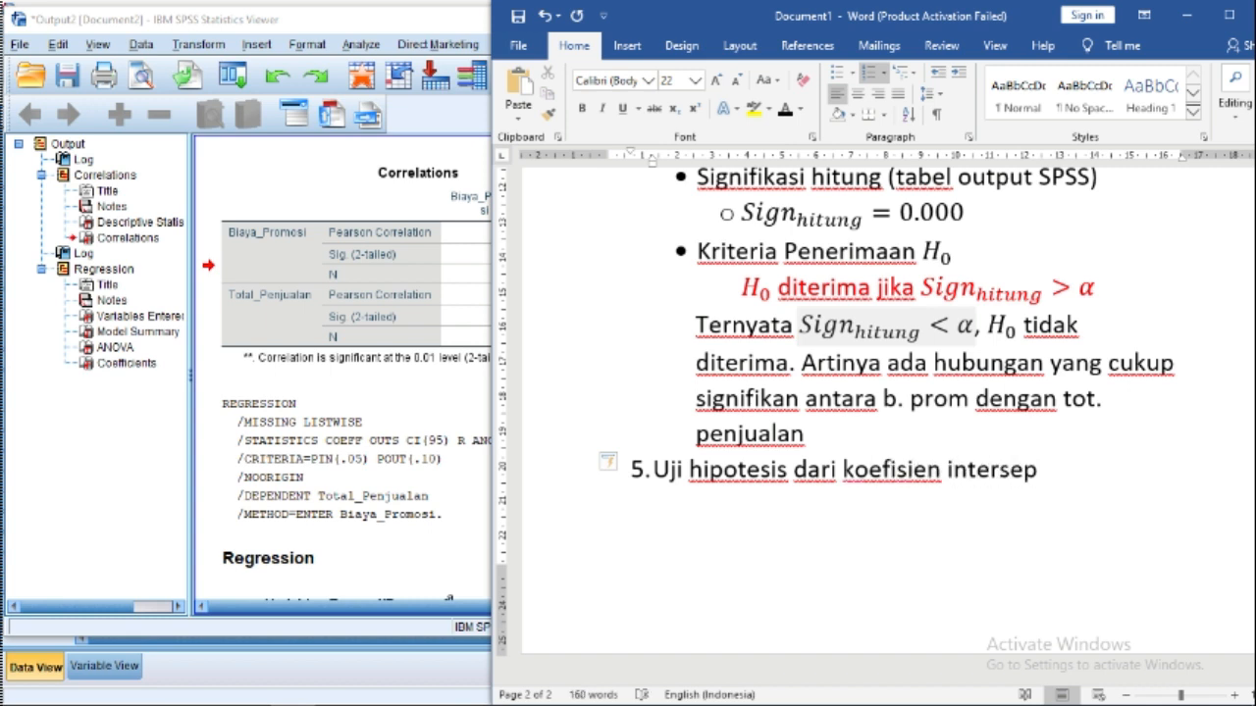
{"action": "type", "text": "."}
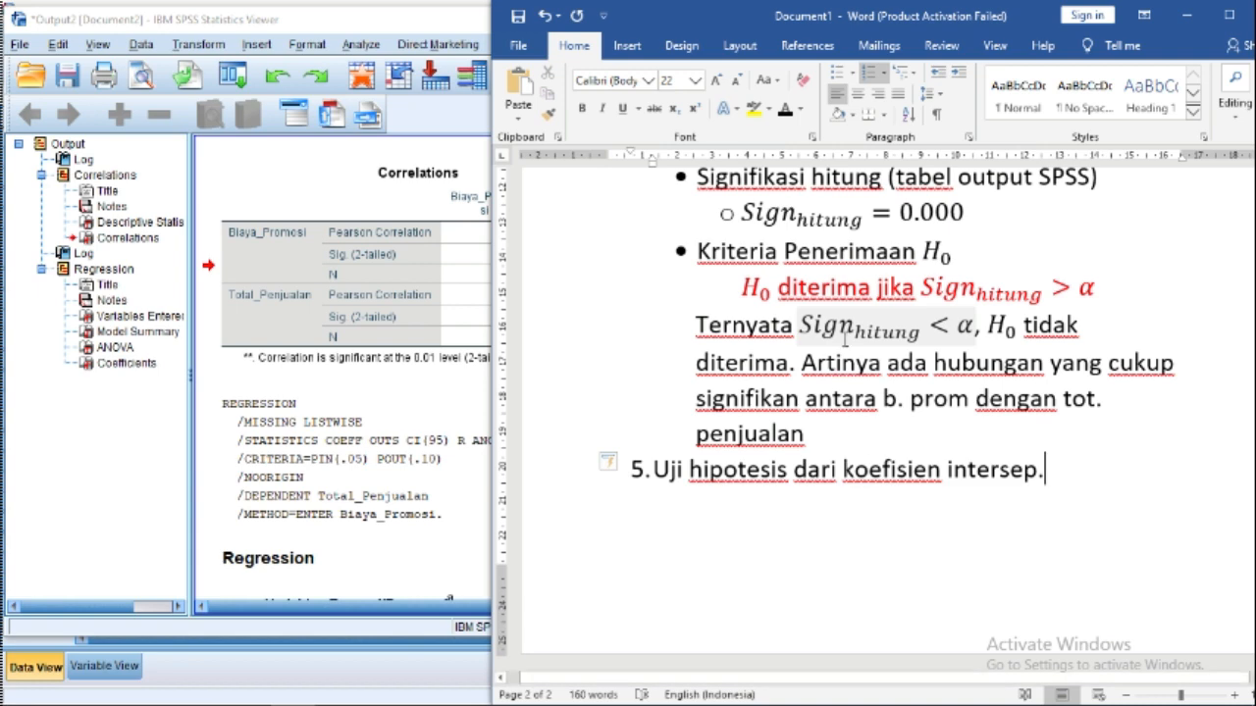
Step: Copy the hypothesis test block under item 4, from "Hipotesis" to the conclusion ending in "penjualan", and paste it below item 5
{"action": "scroll", "coordinate": [805, 302], "scroll_direction": "up", "scroll_amount": 3}
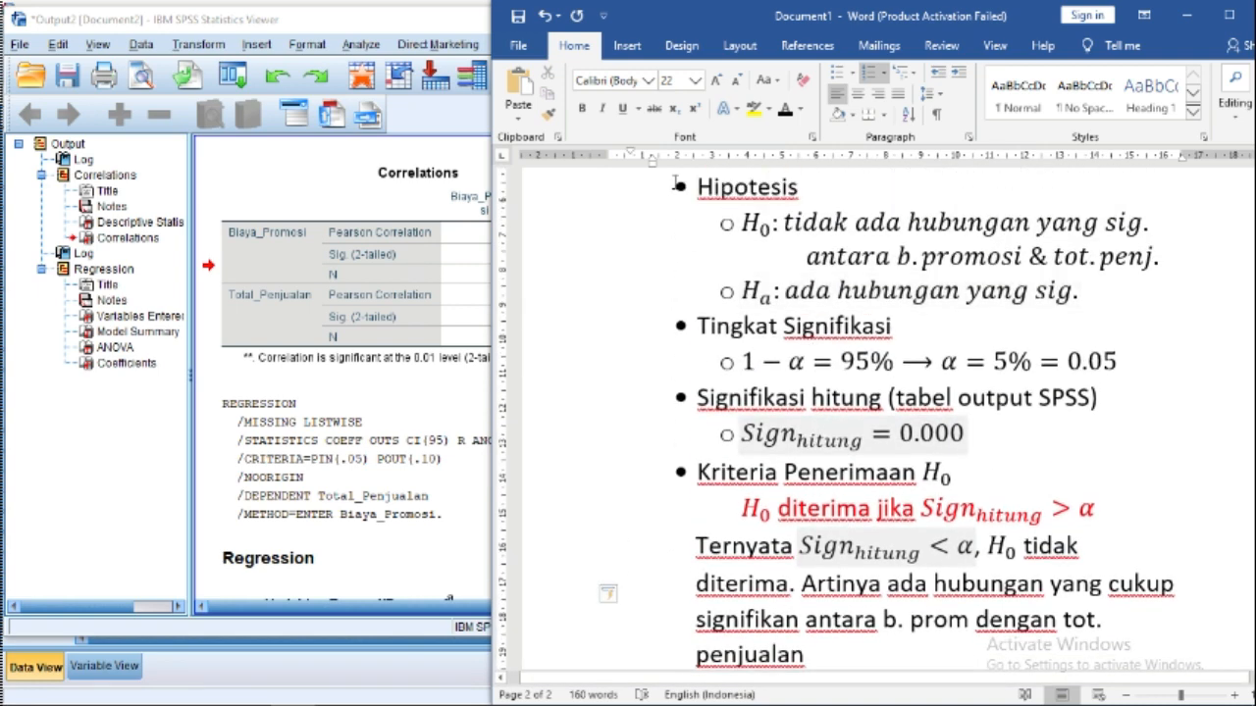
{"action": "left_click_drag", "start_coordinate": [677, 185], "coordinate": [814, 651]}
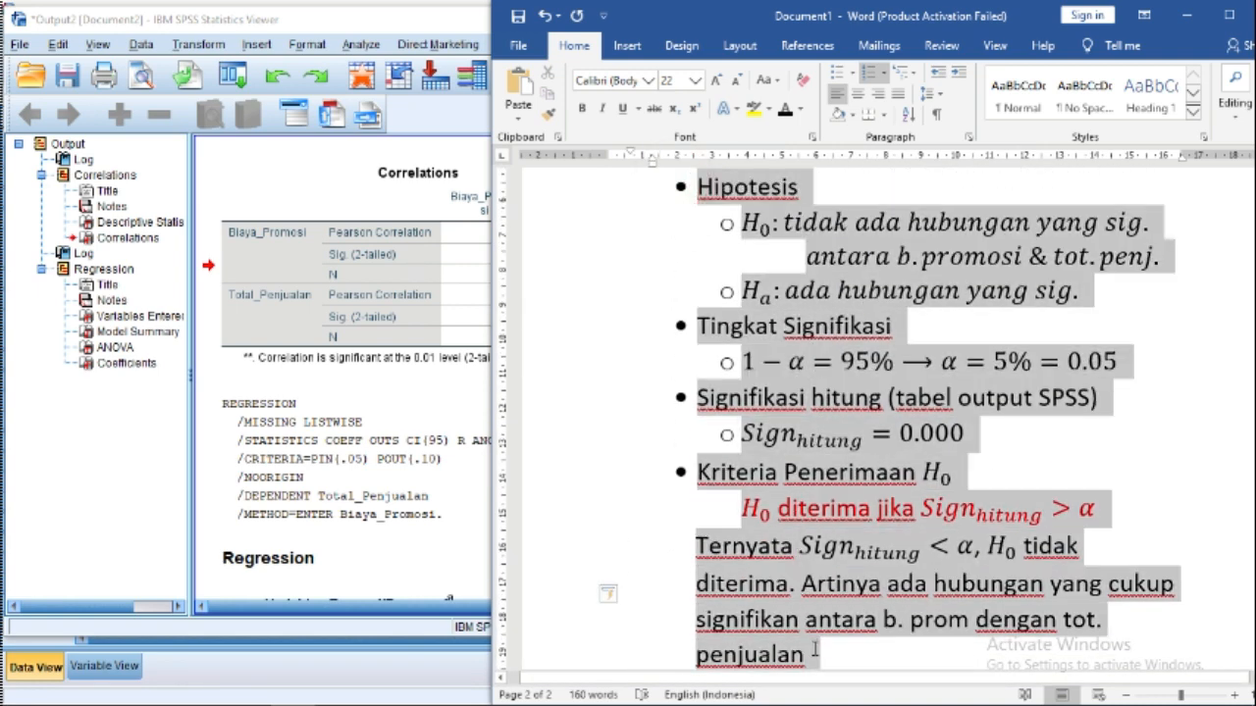
{"action": "scroll", "coordinate": [815, 649], "scroll_direction": "down", "scroll_amount": 1}
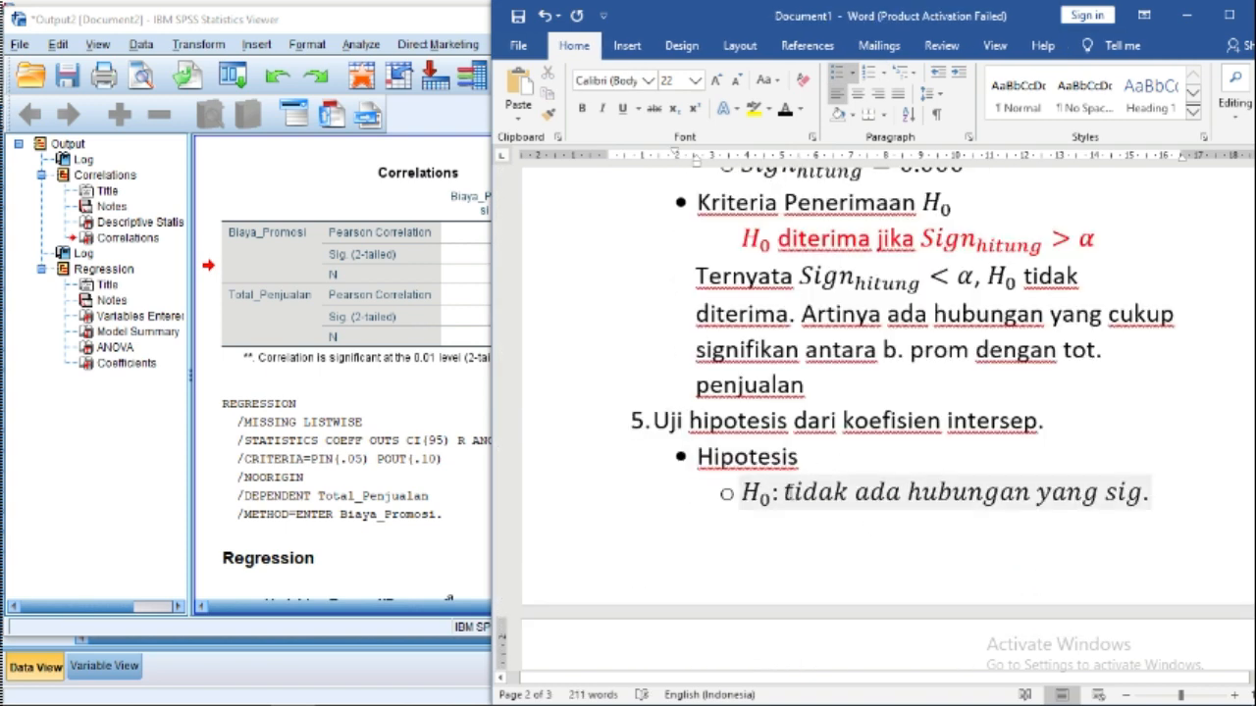
Step: Replace the first line of the H0 statement under item 5 with "koefisien intersep tidak signifikan"
{"action": "left_click", "coordinate": [785, 491]}
{"action": "key", "text": "shift+Right"}
{"action": "key", "text": "shift+Right"}
{"action": "key", "text": "shift+Right"}
{"action": "key", "text": "shift+Right"}
{"action": "key", "text": "shift+Right"}
{"action": "key", "text": "shift+Right"}
{"action": "key", "text": "shift+Right"}
{"action": "key", "text": "shift+Right"}
{"action": "key", "text": "shift+Right"}
{"action": "key", "text": "shift+Right"}
{"action": "key", "text": "shift+Right"}
{"action": "key", "text": "shift+Right"}
{"action": "key", "text": "shift+Right"}
{"action": "key", "text": "shift+Right"}
{"action": "key", "text": "shift+Right"}
{"action": "key", "text": "shift+Right"}
{"action": "key", "text": "shift+Right"}
{"action": "key", "text": "shift+Right"}
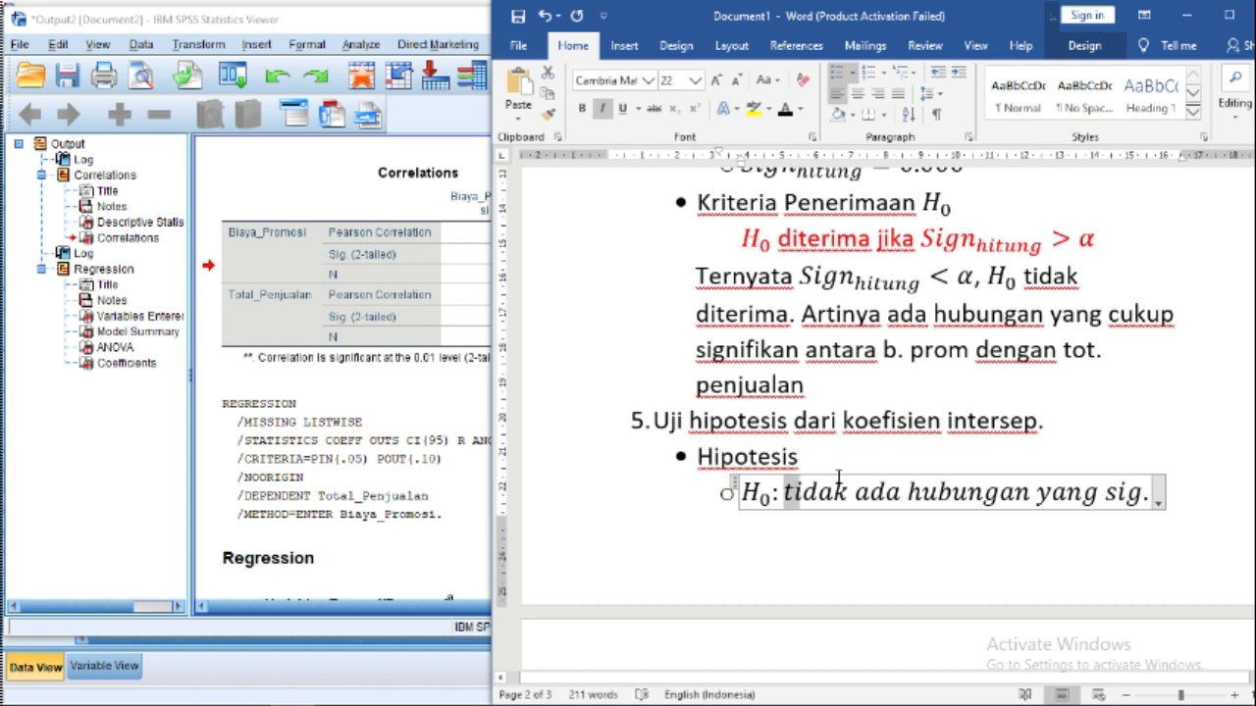
{"action": "key", "text": "shift+Right"}
{"action": "key", "text": "shift+Right"}
{"action": "key", "text": "shift+Right"}
{"action": "key", "text": "shift+Right"}
{"action": "key", "text": "shift+Right"}
{"action": "key", "text": "shift+Right"}
{"action": "key", "text": "shift+Right"}
{"action": "key", "text": "shift+Right"}
{"action": "key", "text": "shift+Right"}
{"action": "key", "text": "shift+Right"}
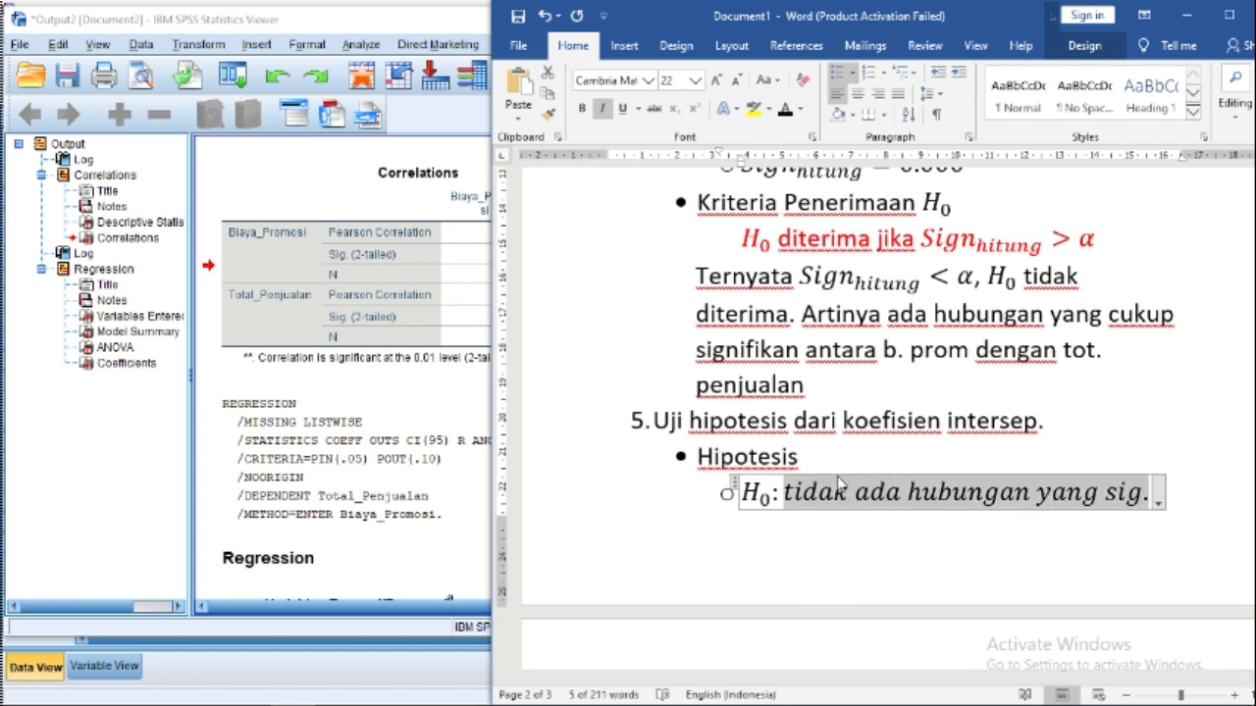
{"action": "key", "text": "BackSpace"}
{"action": "type", "text": "koefi"}
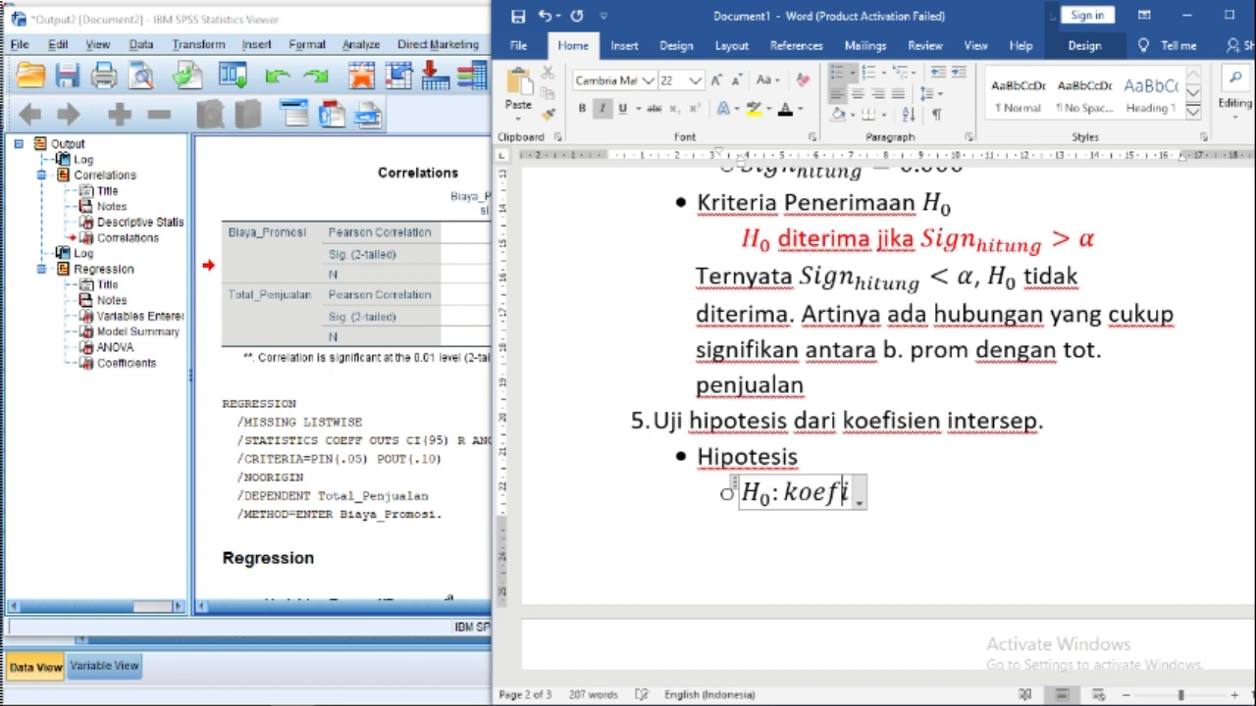
{"action": "type", "text": "sien"}
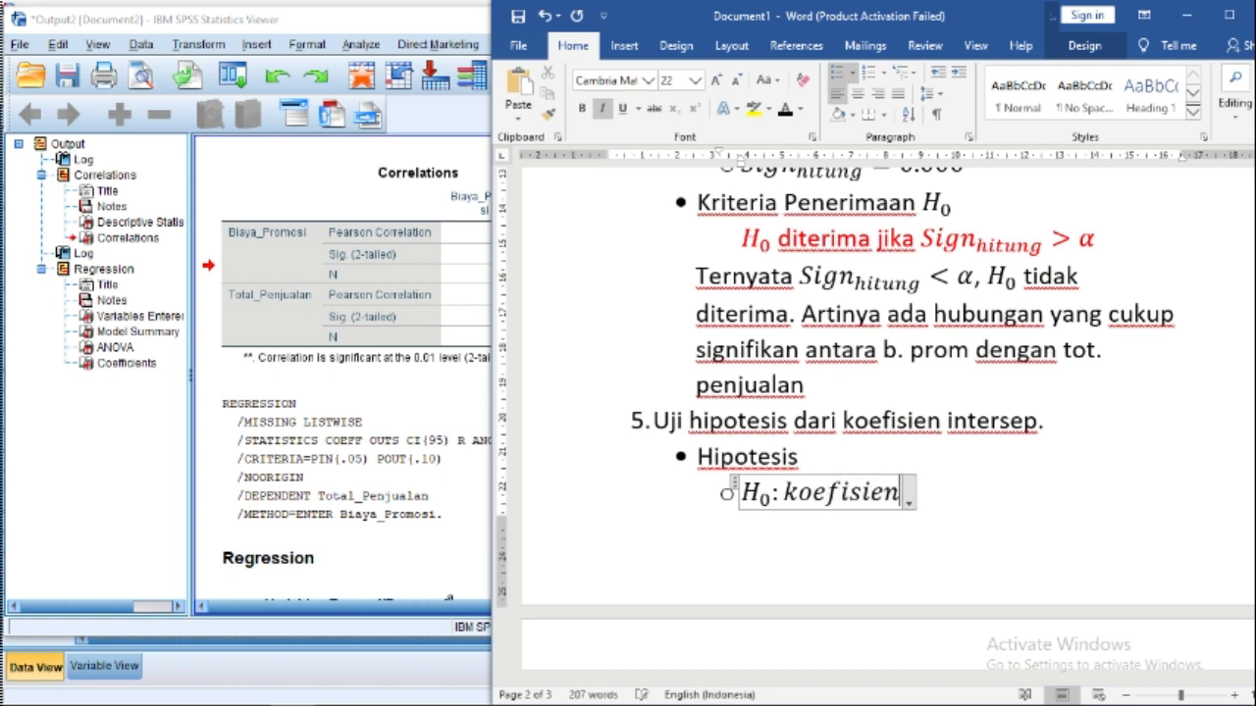
{"action": "type", "text": " inters"}
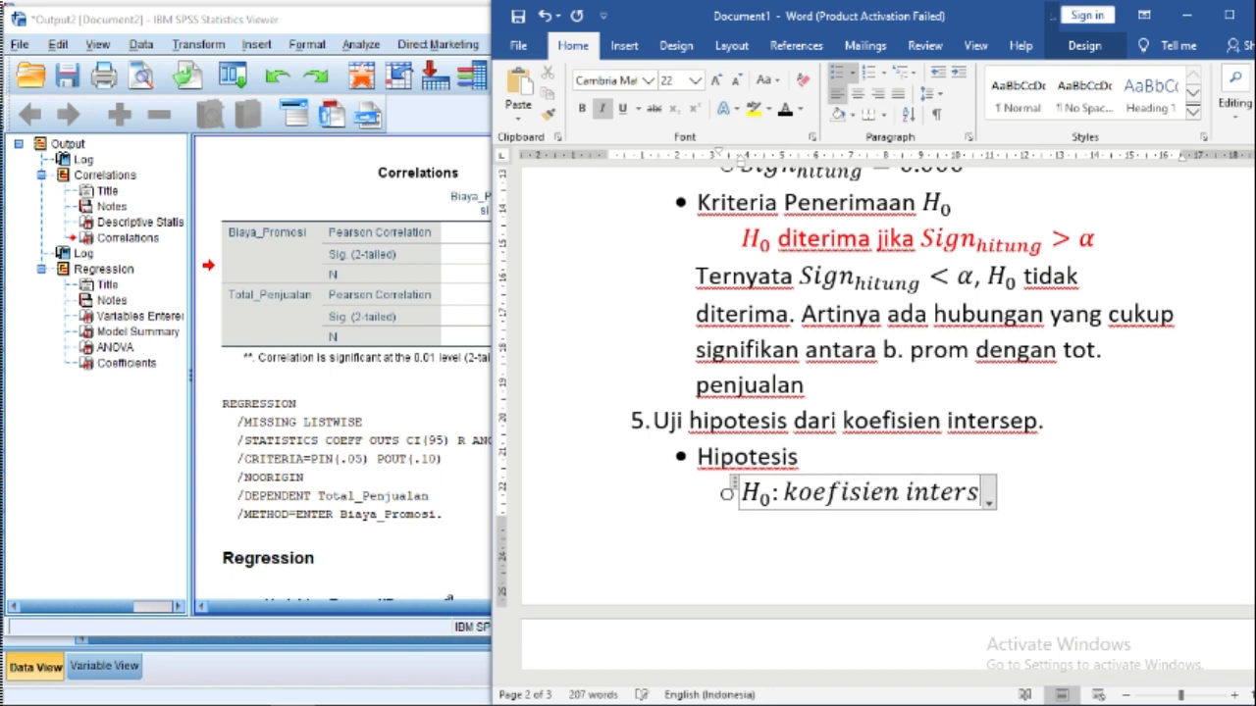
{"action": "type", "text": "ep tida"}
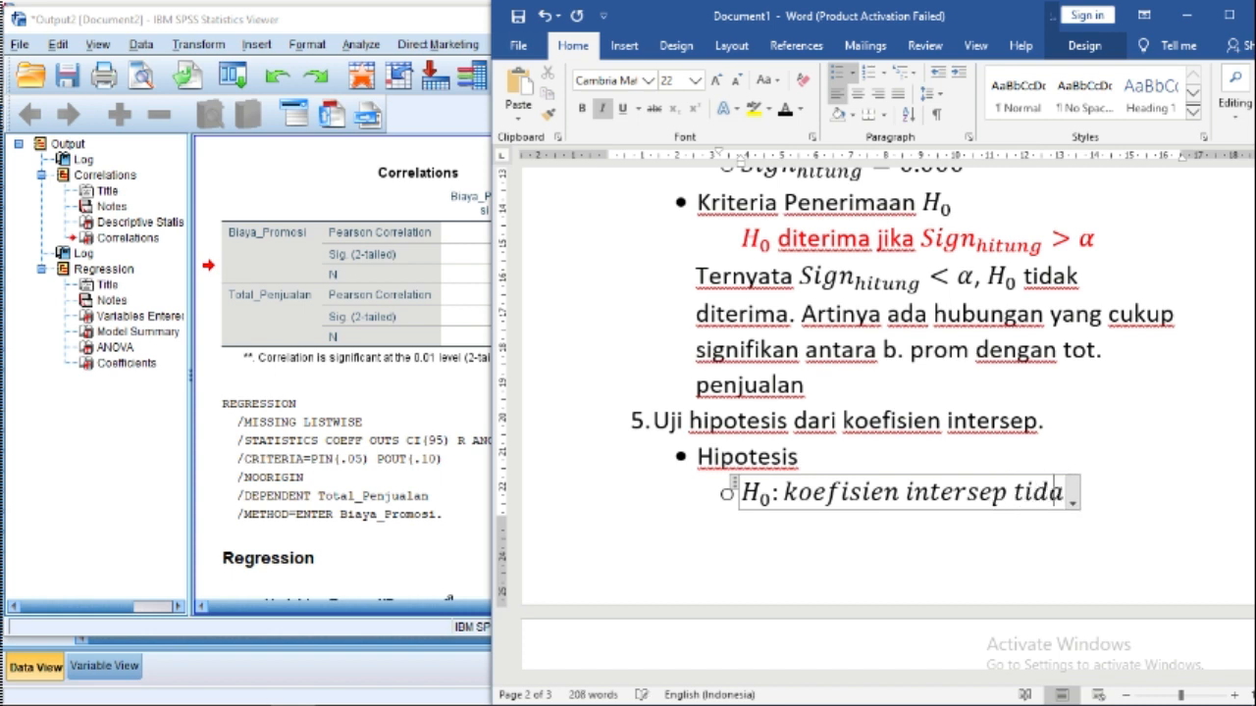
{"action": "type", "text": "k sign"}
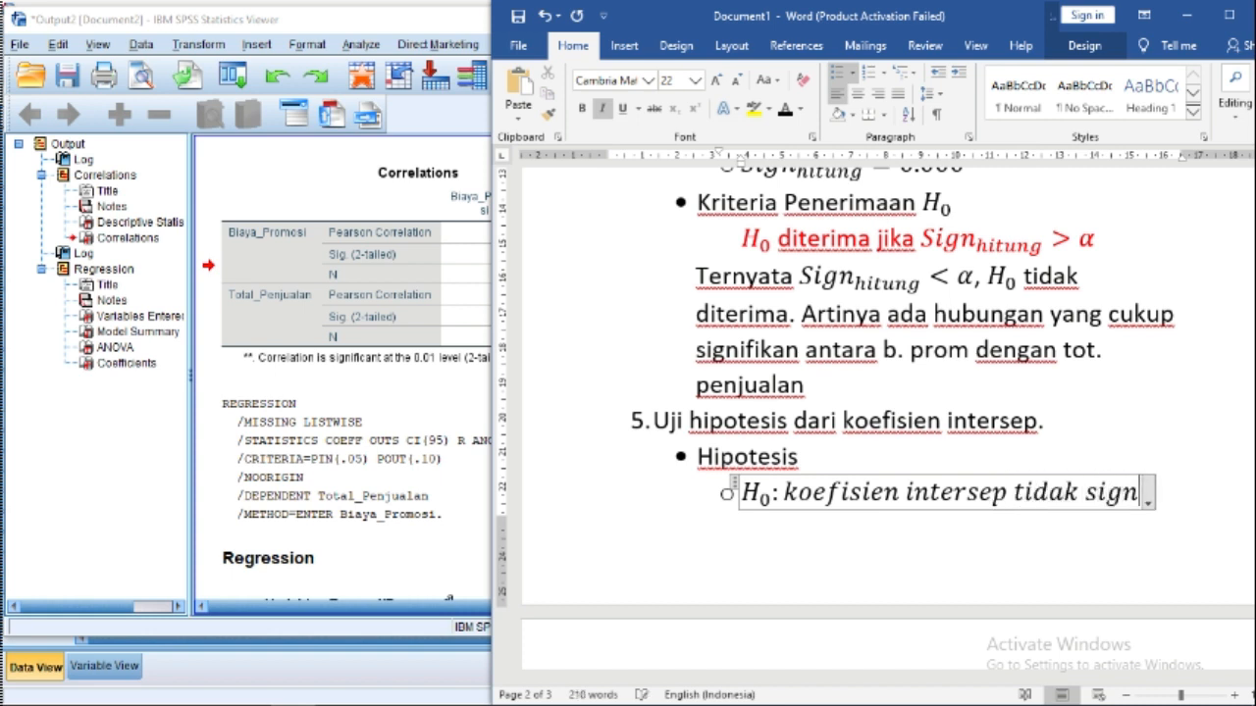
{"action": "type", "text": "ifikan"}
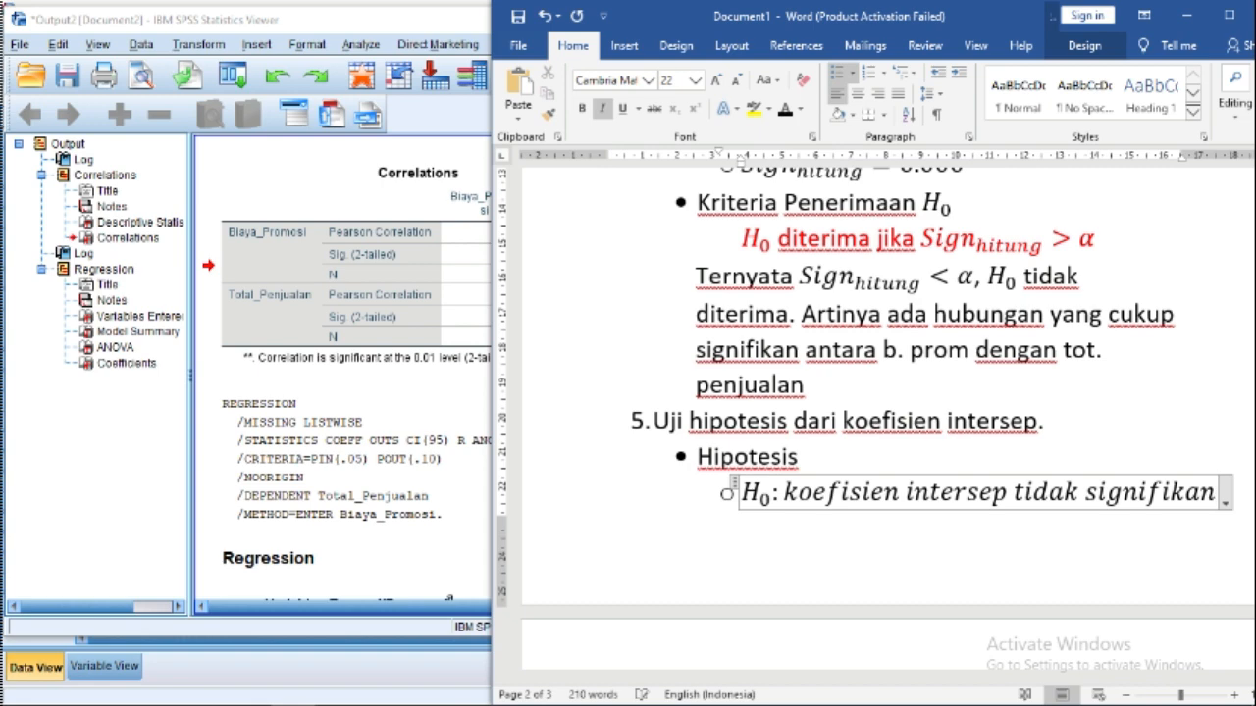
Step: Remove the leftover line "antara b. promosi & tot. penj." from the H0 statement under item 5, keeping the Ha line as a bullet
{"action": "scroll", "coordinate": [835, 482], "scroll_direction": "down", "scroll_amount": 3}
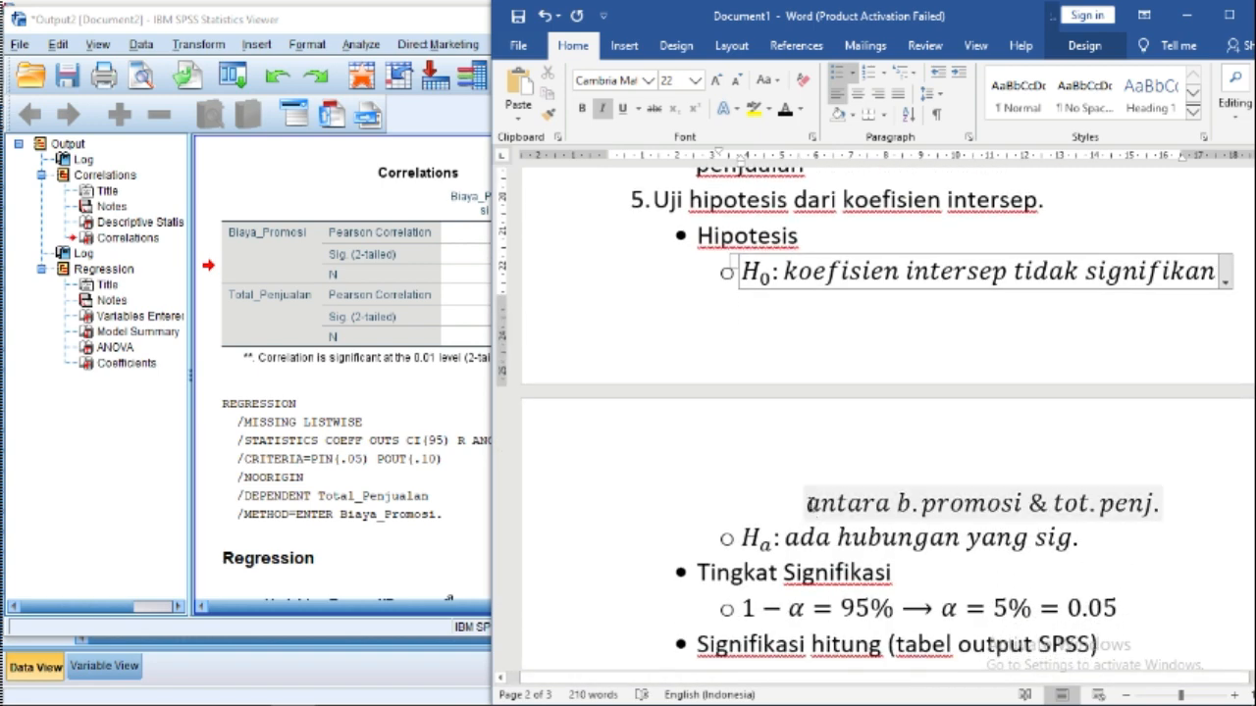
{"action": "left_click_drag", "start_coordinate": [810, 502], "coordinate": [1164, 504]}
{"action": "key", "text": "BackSpace"}
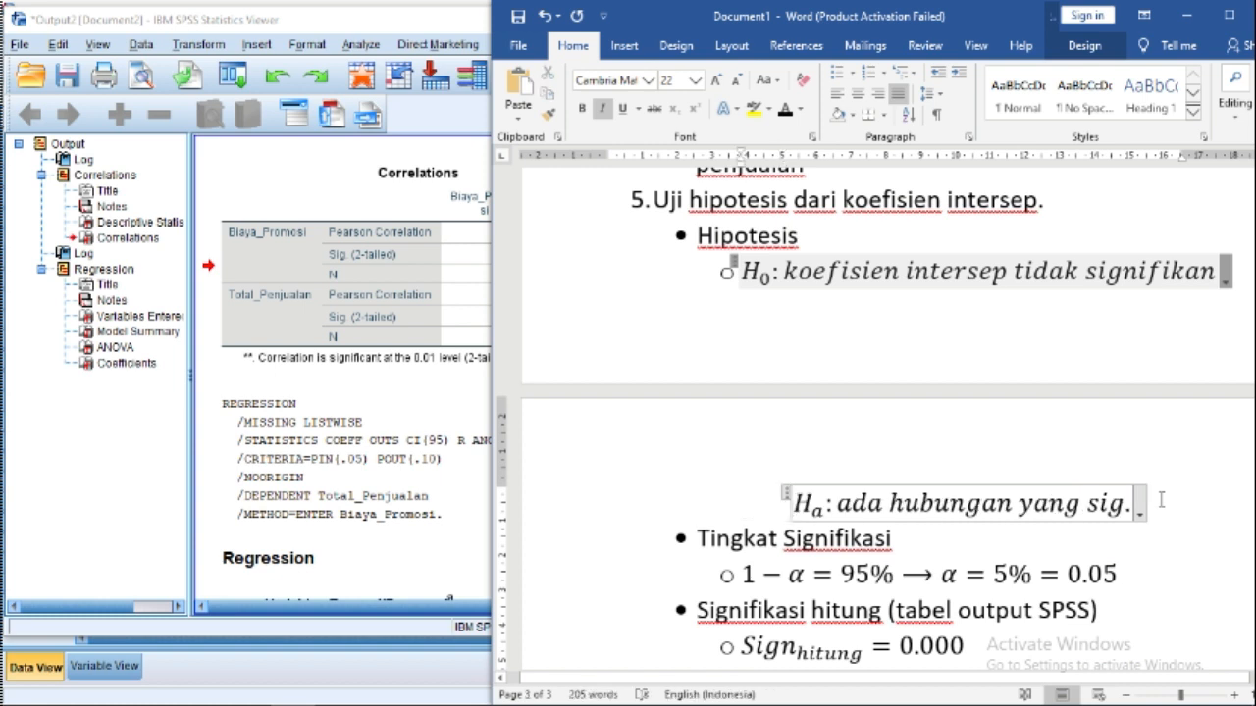
{"action": "key", "text": "ctrl+z"}
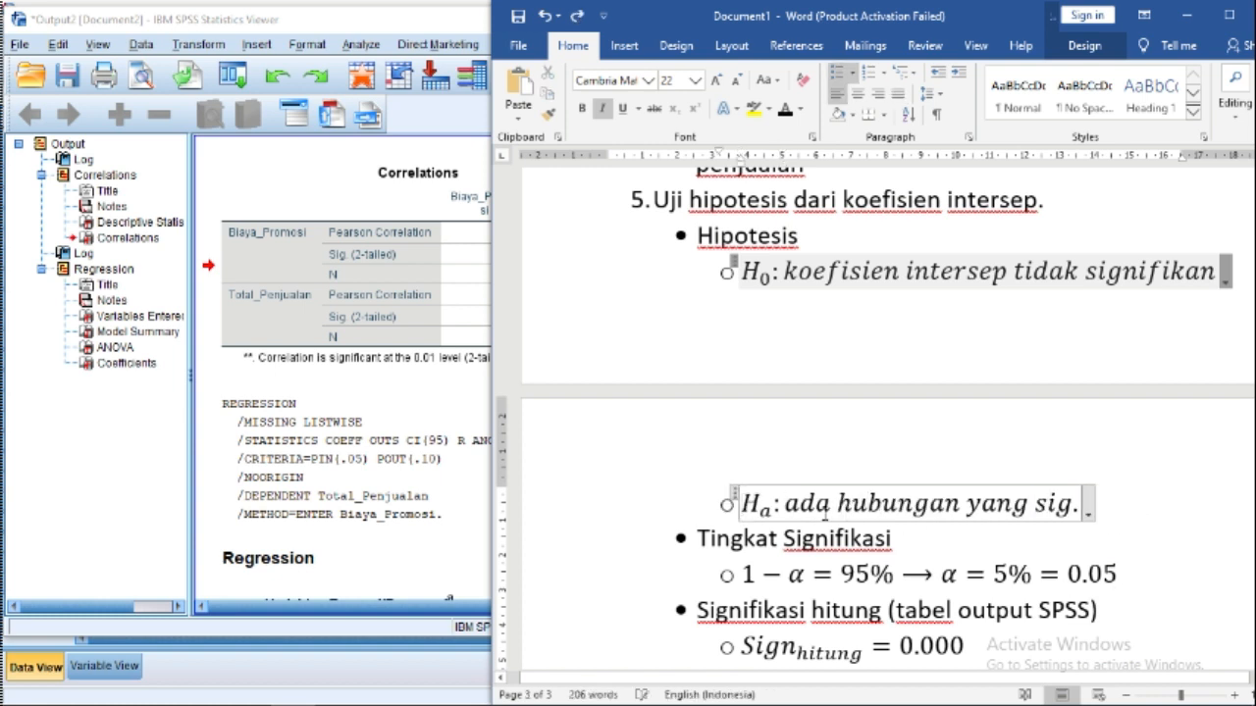
Step: Replace the Ha statement under item 5 with "Koef. intersep Signifikan"
{"action": "left_click_drag", "start_coordinate": [787, 504], "coordinate": [1079, 510]}
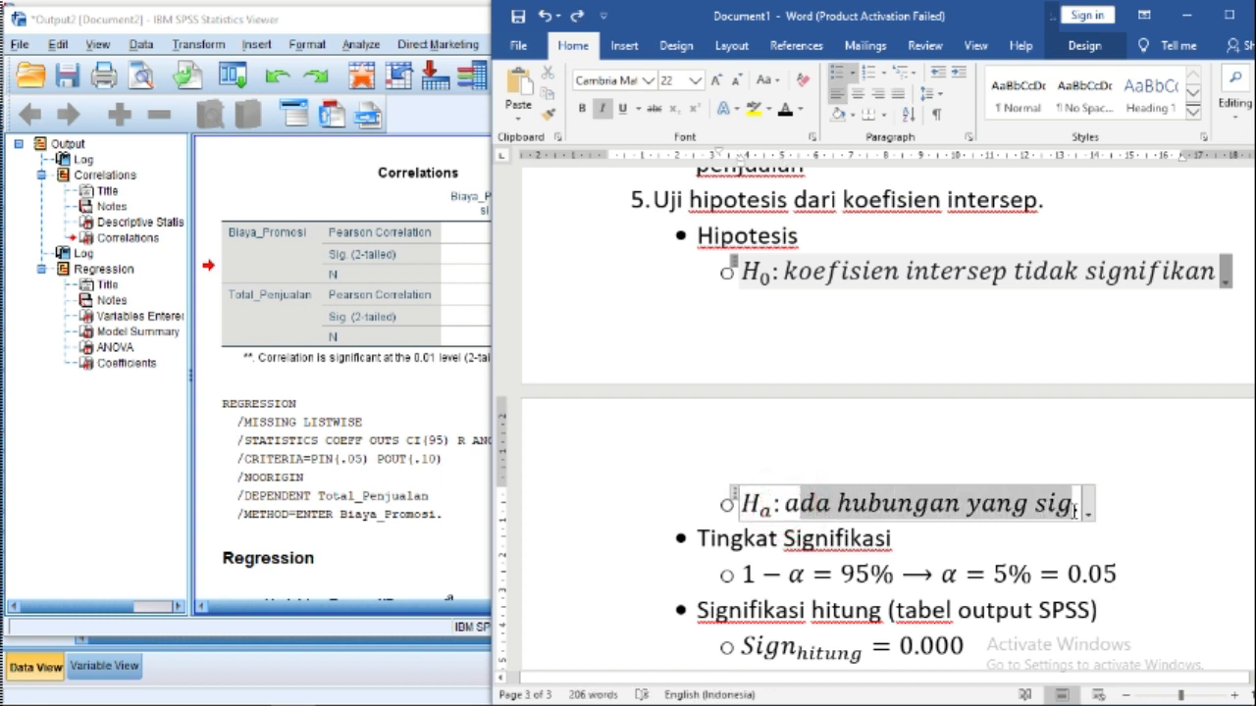
{"action": "key", "text": "Left"}
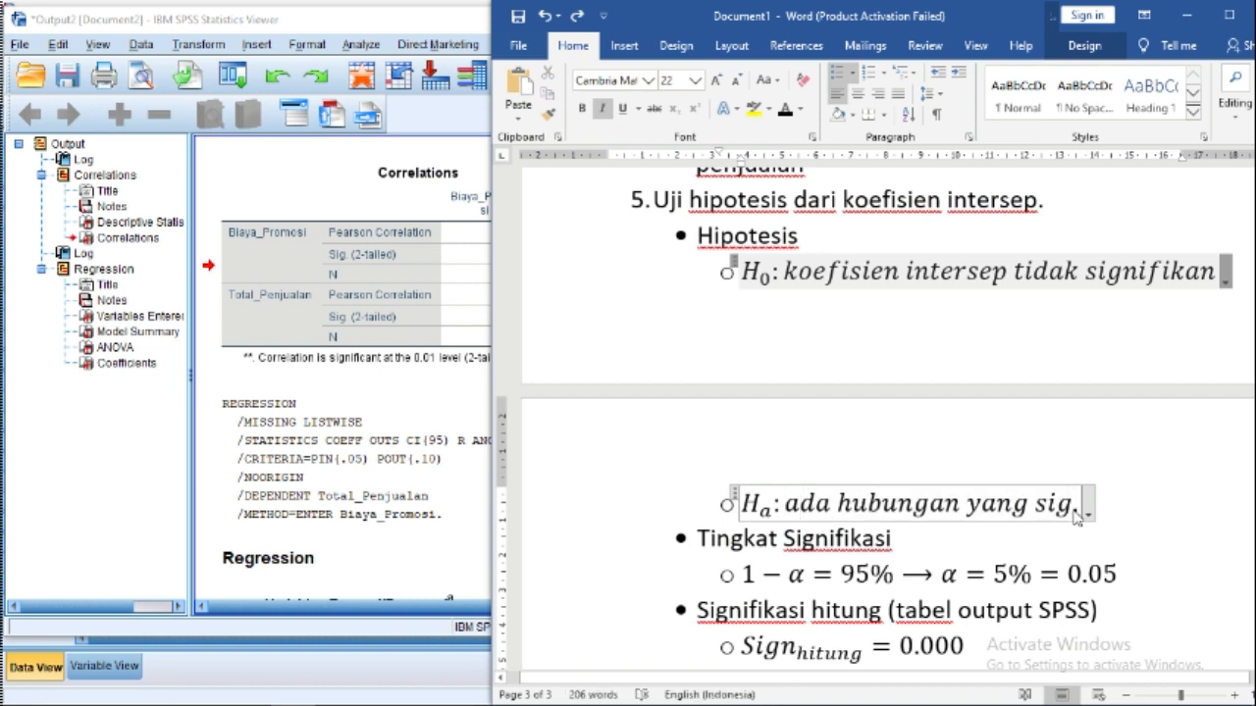
{"action": "key", "text": "shift+End"}
{"action": "type", "text": "Koeg"}
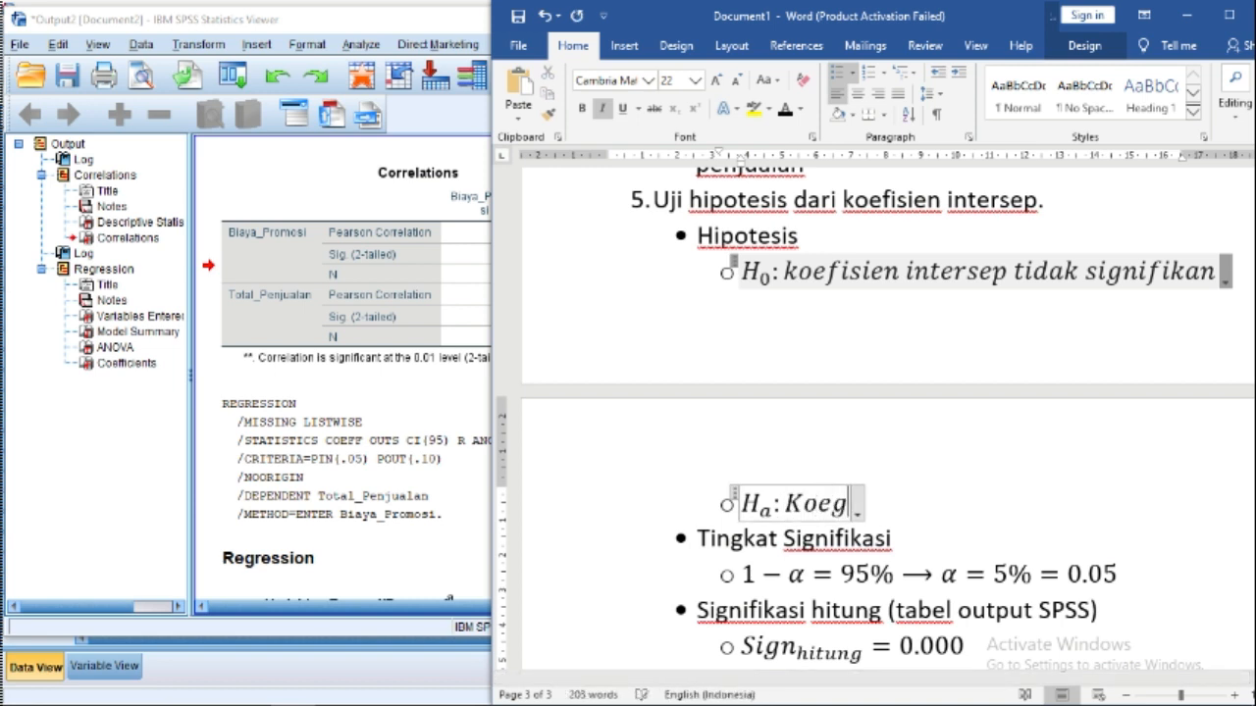
{"action": "key", "text": "BackSpace"}
{"action": "type", "text": "f.intersep"}
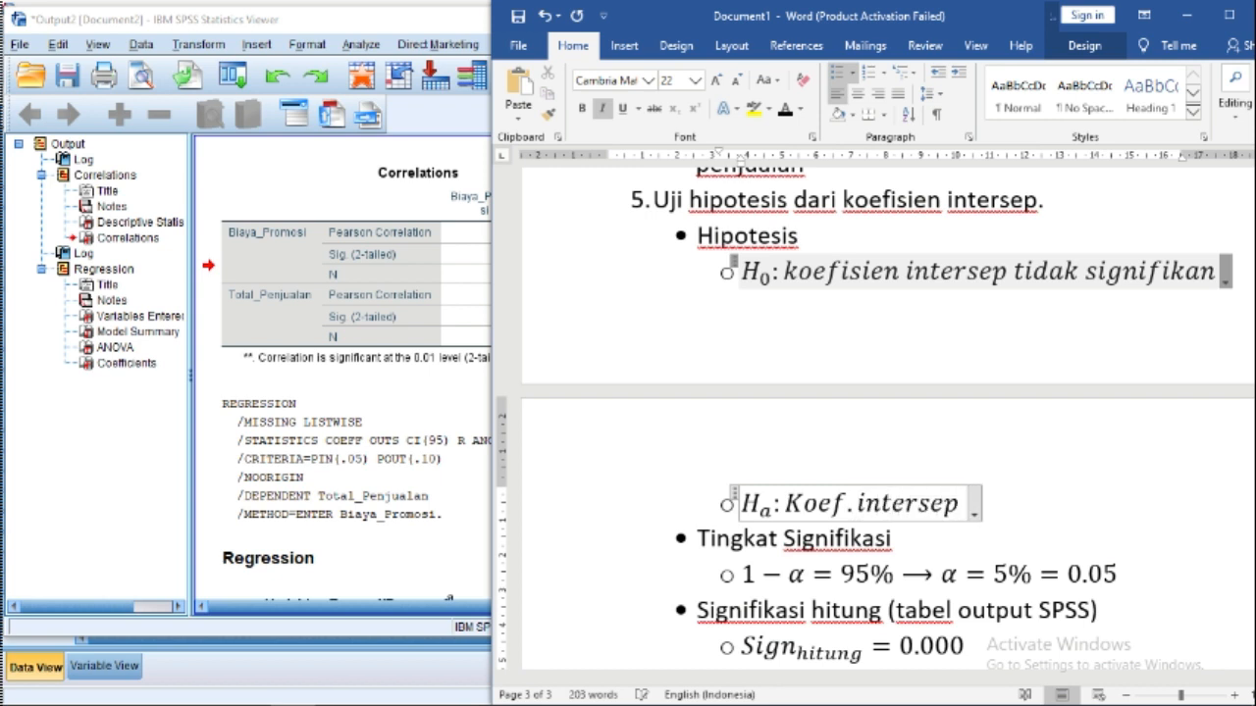
{"action": "type", "text": " Signifikan"}
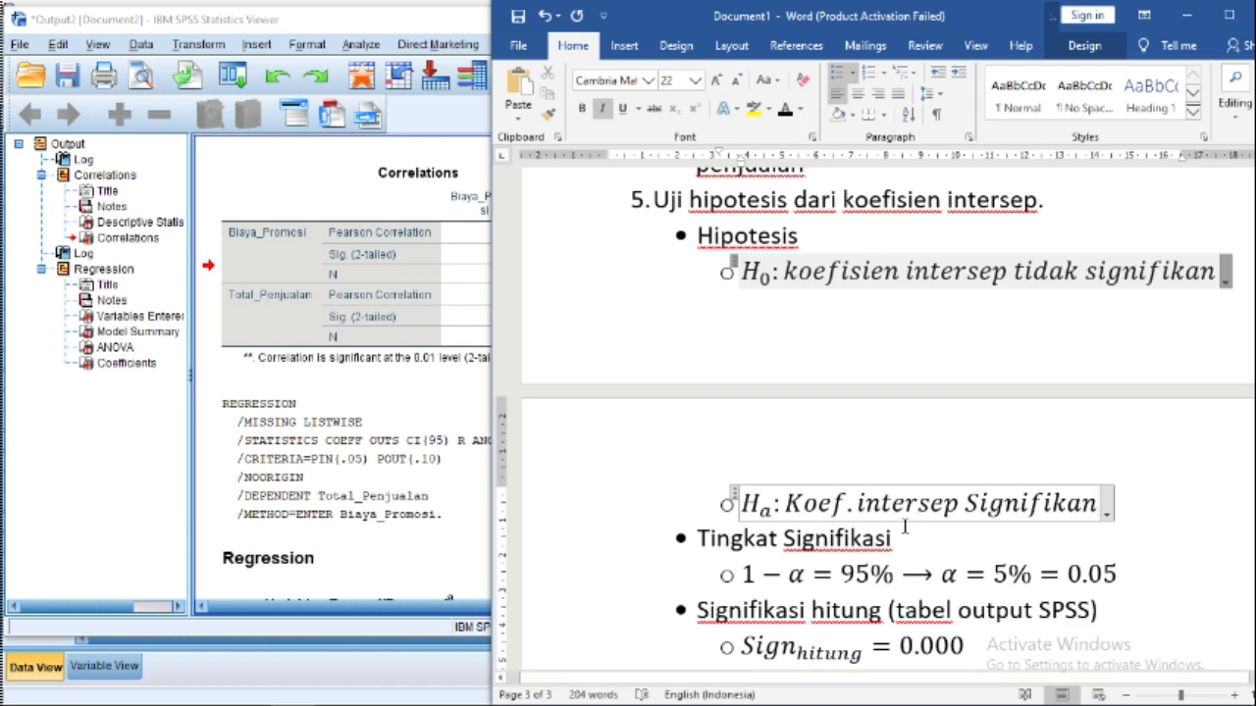
Step: Colour the words "koefisien intersep" in the item 5 heading red
{"action": "scroll", "coordinate": [905, 528], "scroll_direction": "down", "scroll_amount": 2}
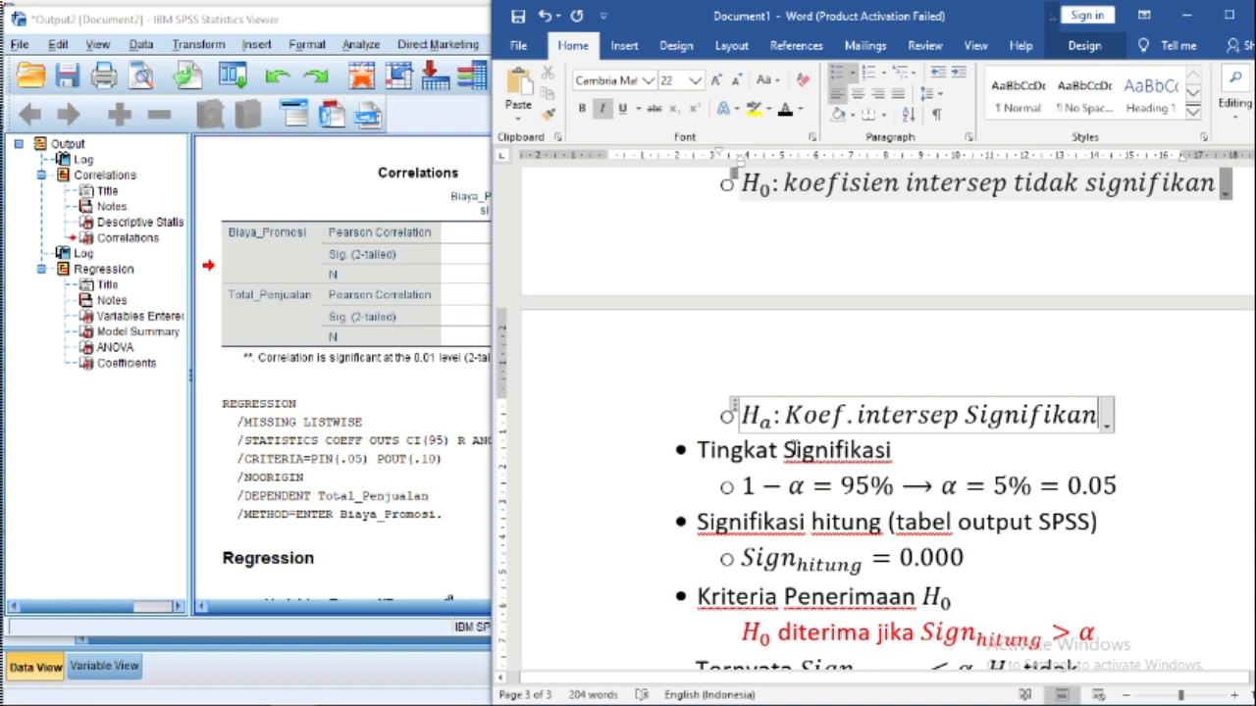
{"action": "left_click", "coordinate": [426, 506]}
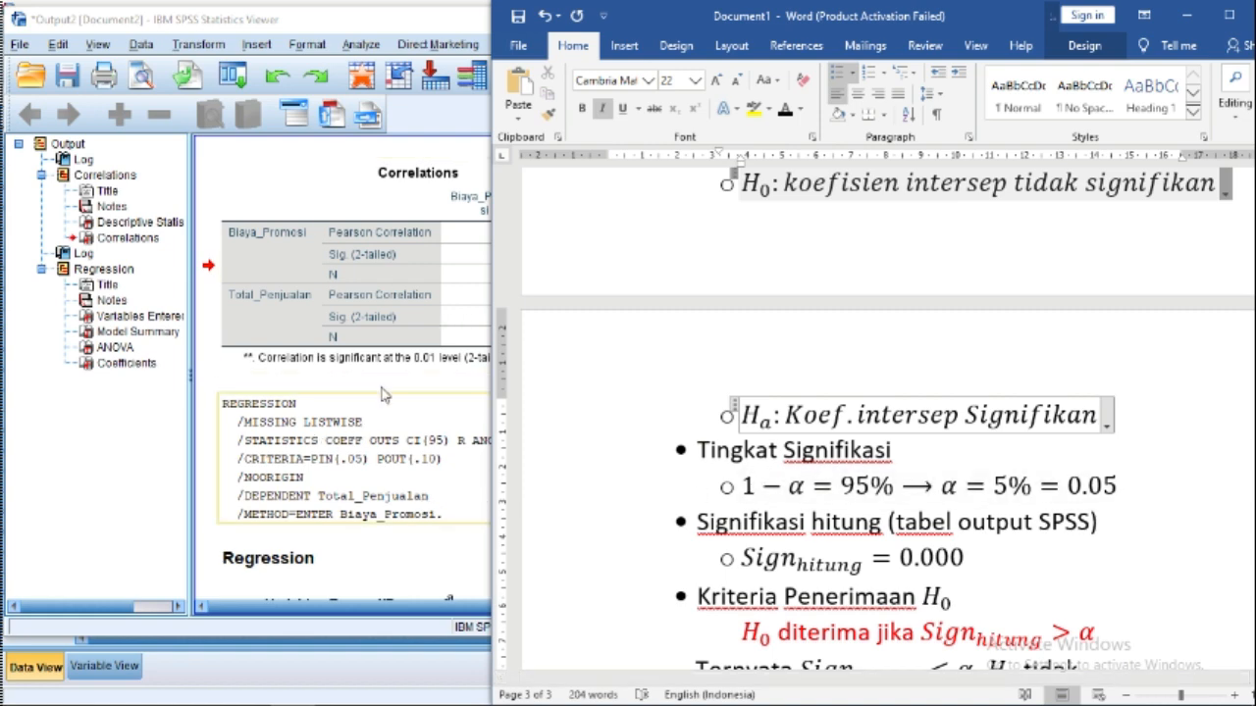
{"action": "scroll", "coordinate": [911, 471], "scroll_direction": "up", "scroll_amount": 3}
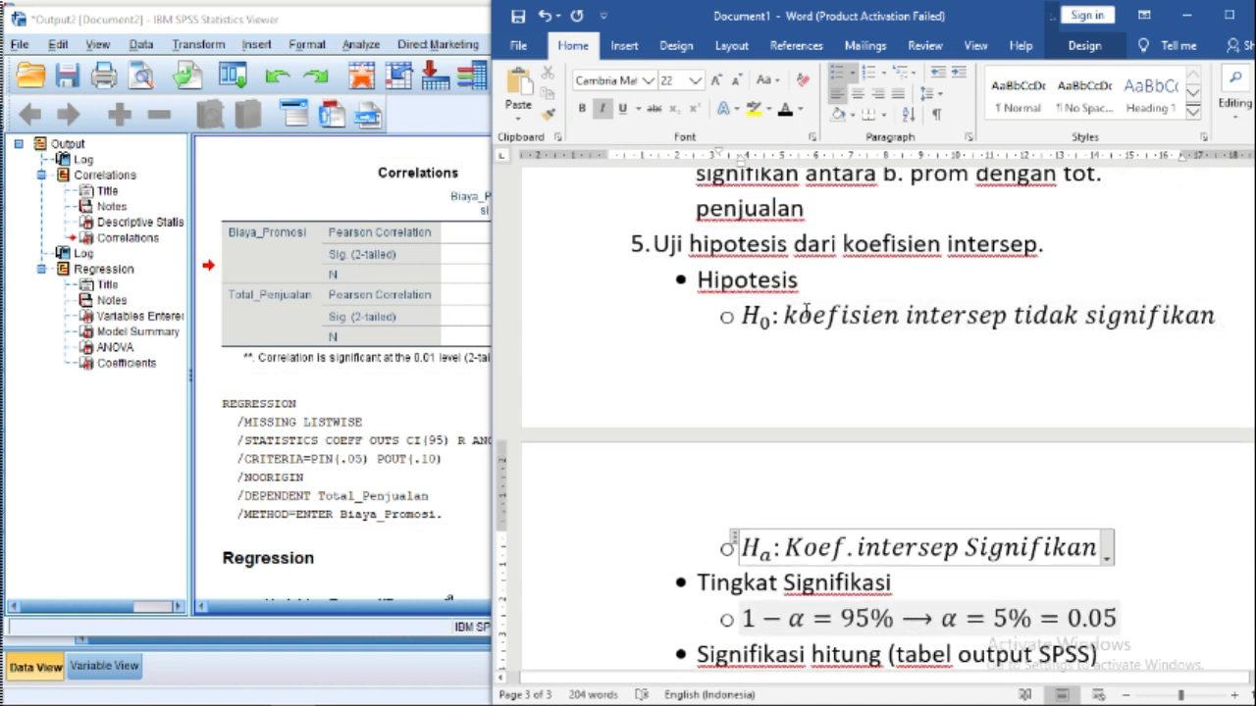
{"action": "left_click_drag", "start_coordinate": [945, 244], "coordinate": [1024, 246]}
{"action": "left_click_drag", "start_coordinate": [931, 251], "coordinate": [1037, 248]}
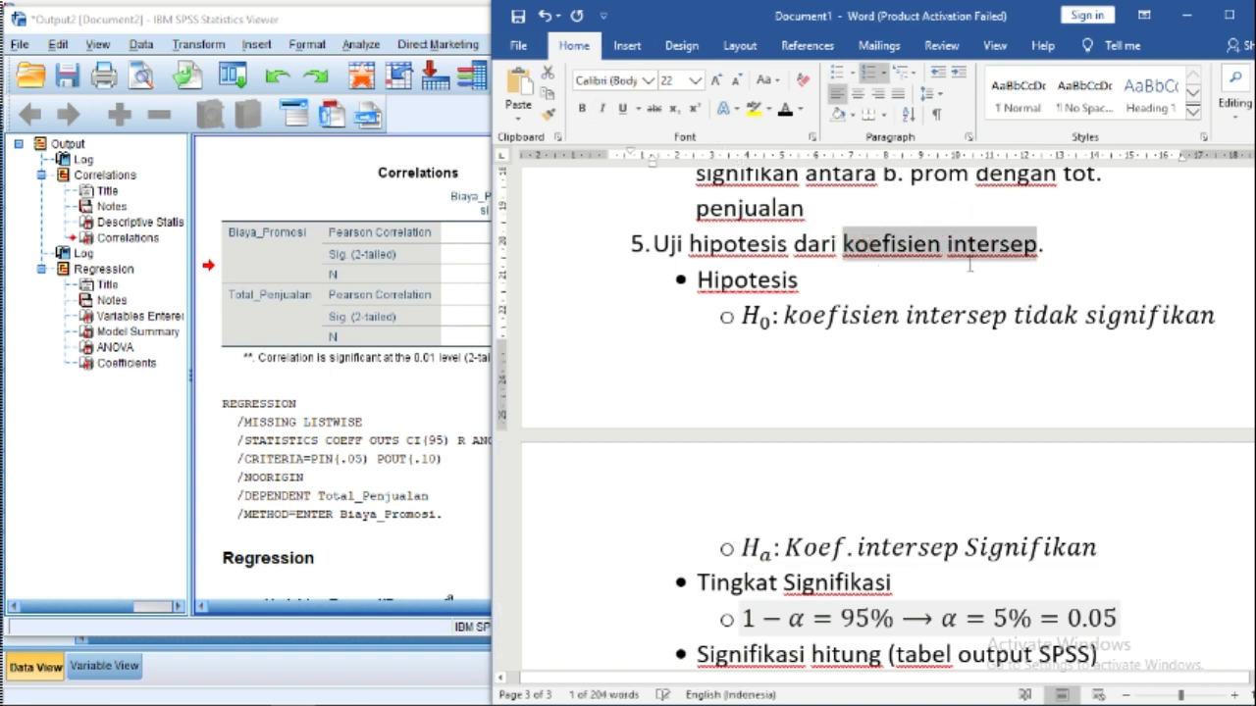
{"action": "left_click", "coordinate": [801, 109]}
{"action": "left_click", "coordinate": [801, 276]}
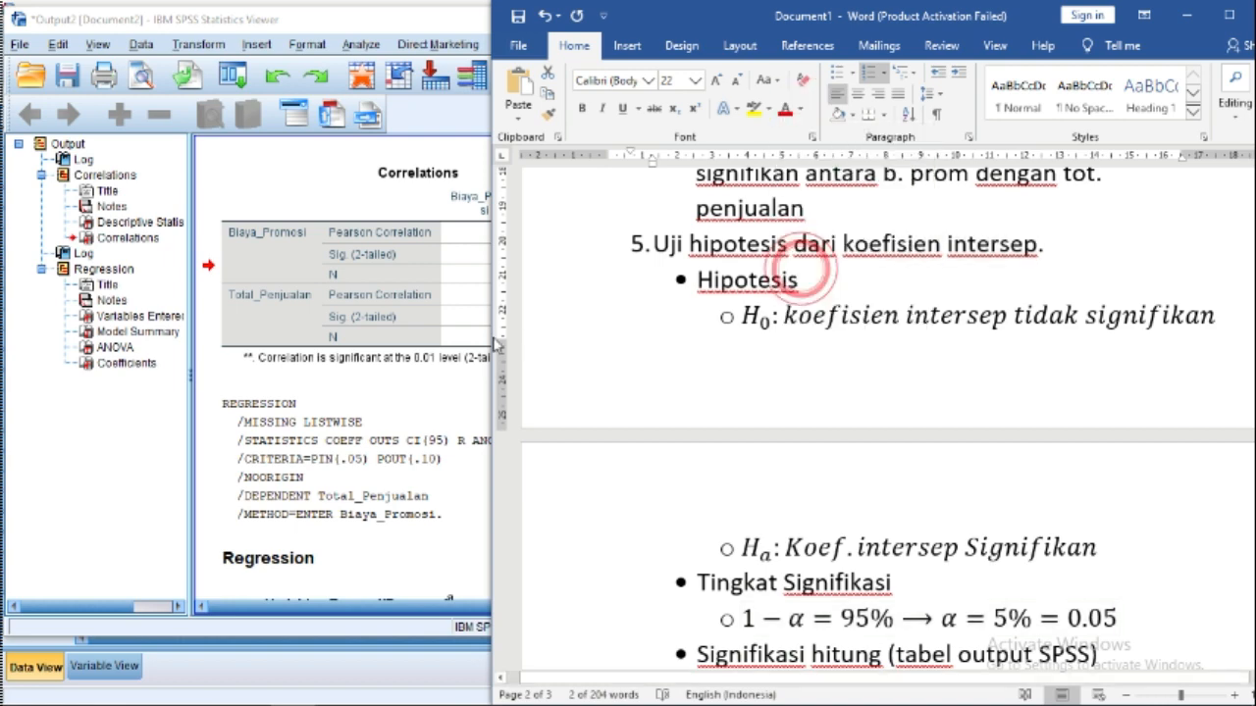
Step: Check the (Constant) row's Sig. in the SPSS Coefficients table against the calculated significance under item 5 in Word
{"action": "scroll", "coordinate": [387, 432], "scroll_direction": "down", "scroll_amount": 10}
{"action": "left_click", "coordinate": [392, 380]}
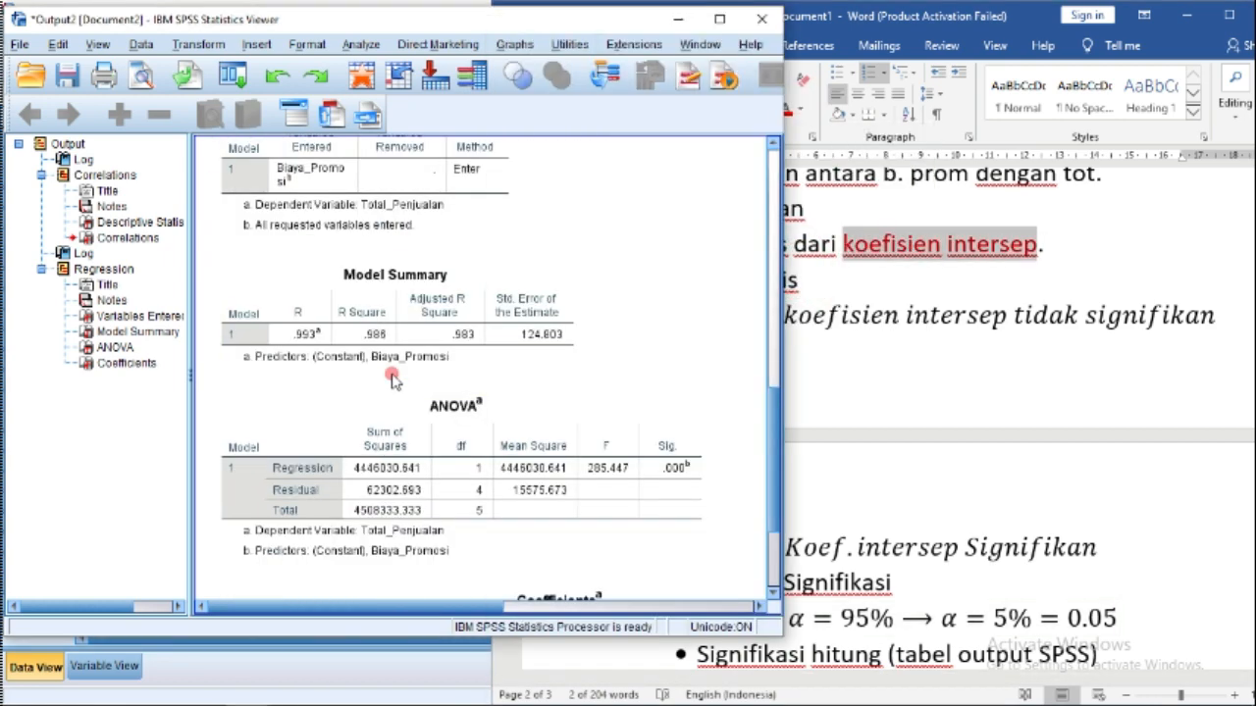
{"action": "scroll", "coordinate": [404, 385], "scroll_direction": "down", "scroll_amount": 3}
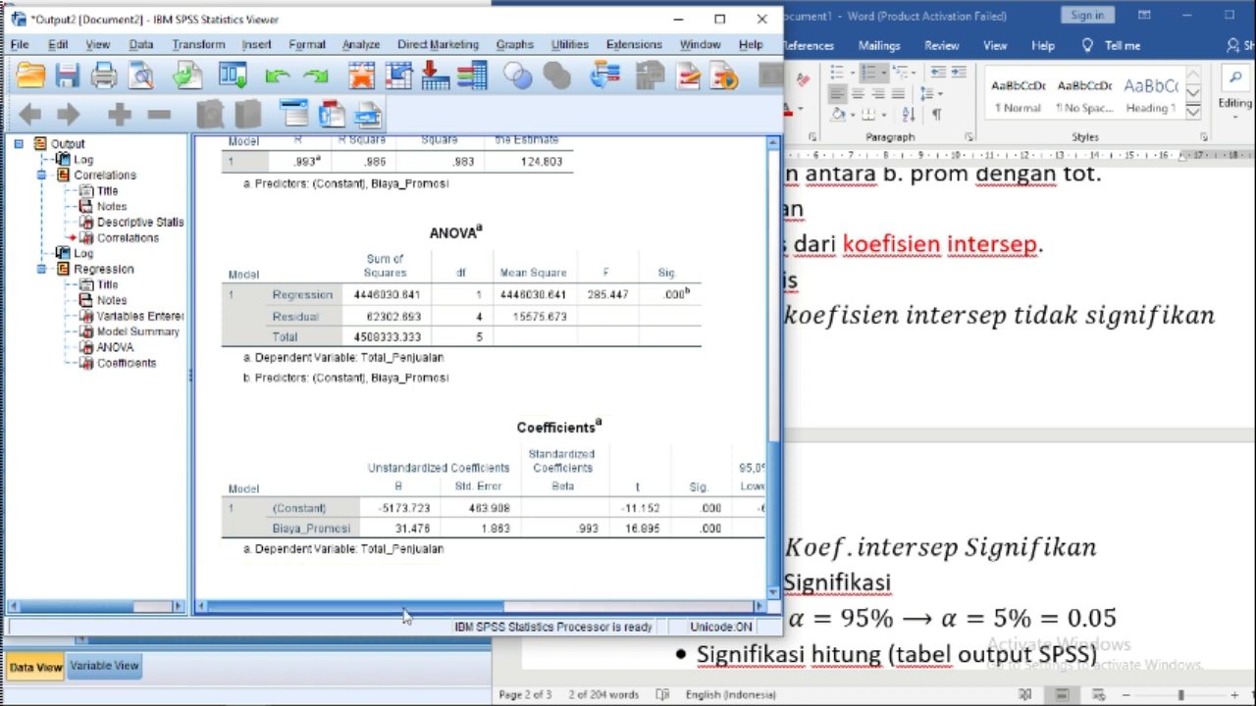
{"action": "left_click_drag", "start_coordinate": [406, 615], "coordinate": [410, 615]}
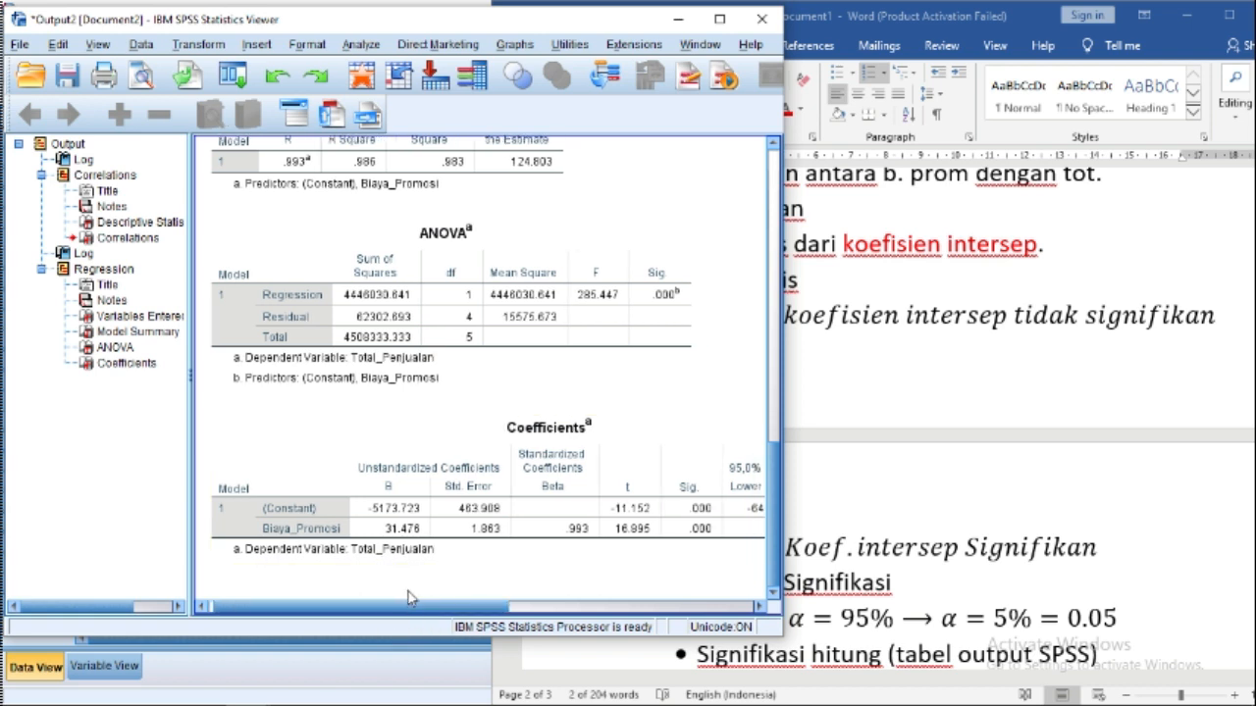
{"action": "left_click_drag", "start_coordinate": [410, 606], "coordinate": [399, 609]}
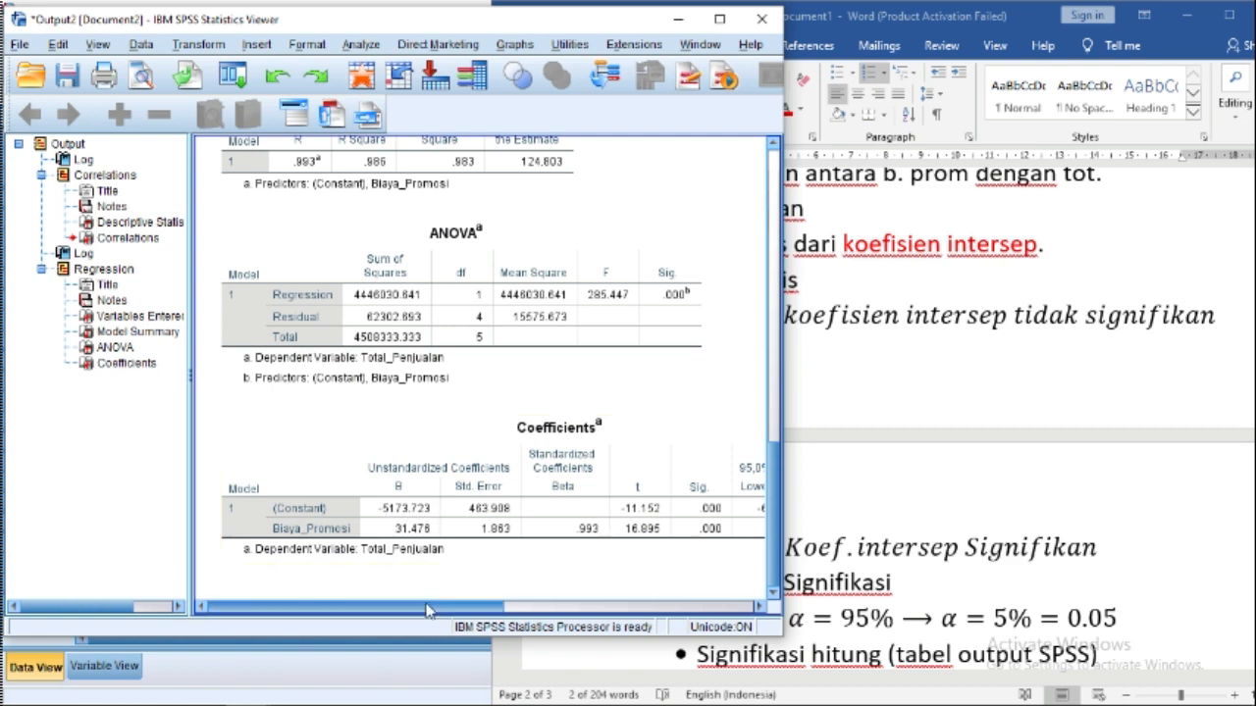
{"action": "left_click_drag", "start_coordinate": [428, 608], "coordinate": [541, 608]}
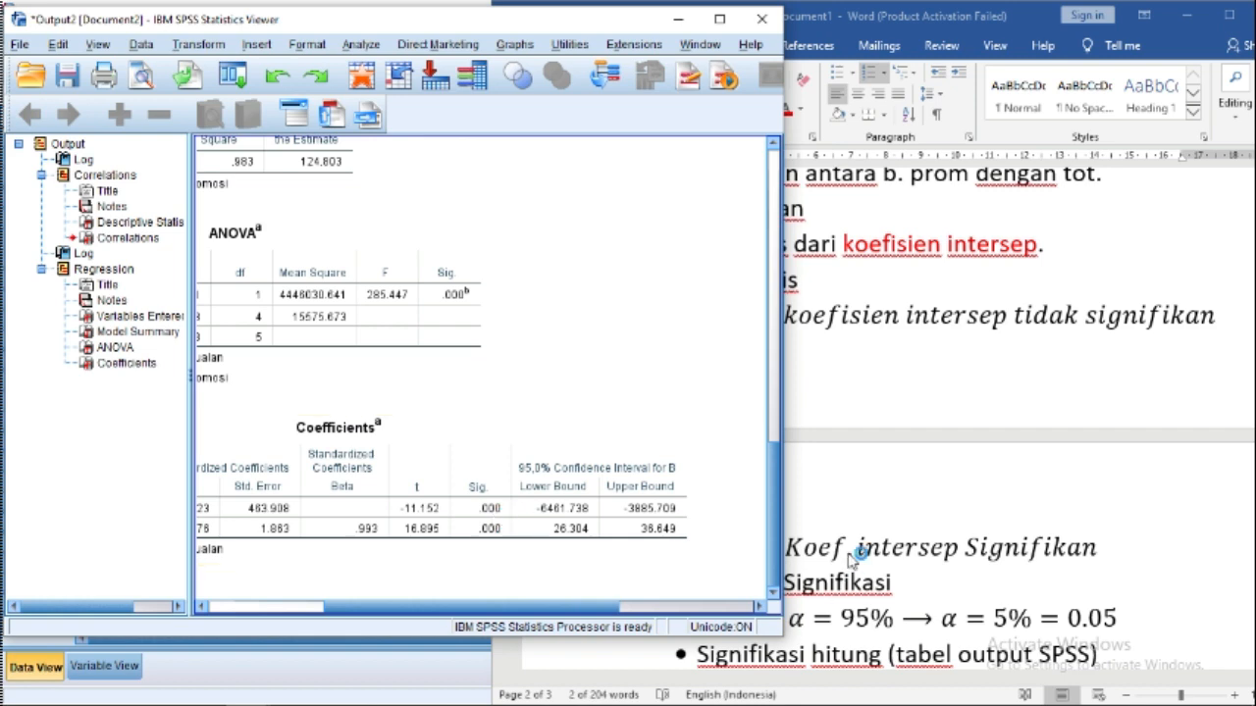
{"action": "left_click", "coordinate": [923, 522]}
{"action": "scroll", "coordinate": [925, 513], "scroll_direction": "down", "scroll_amount": 5}
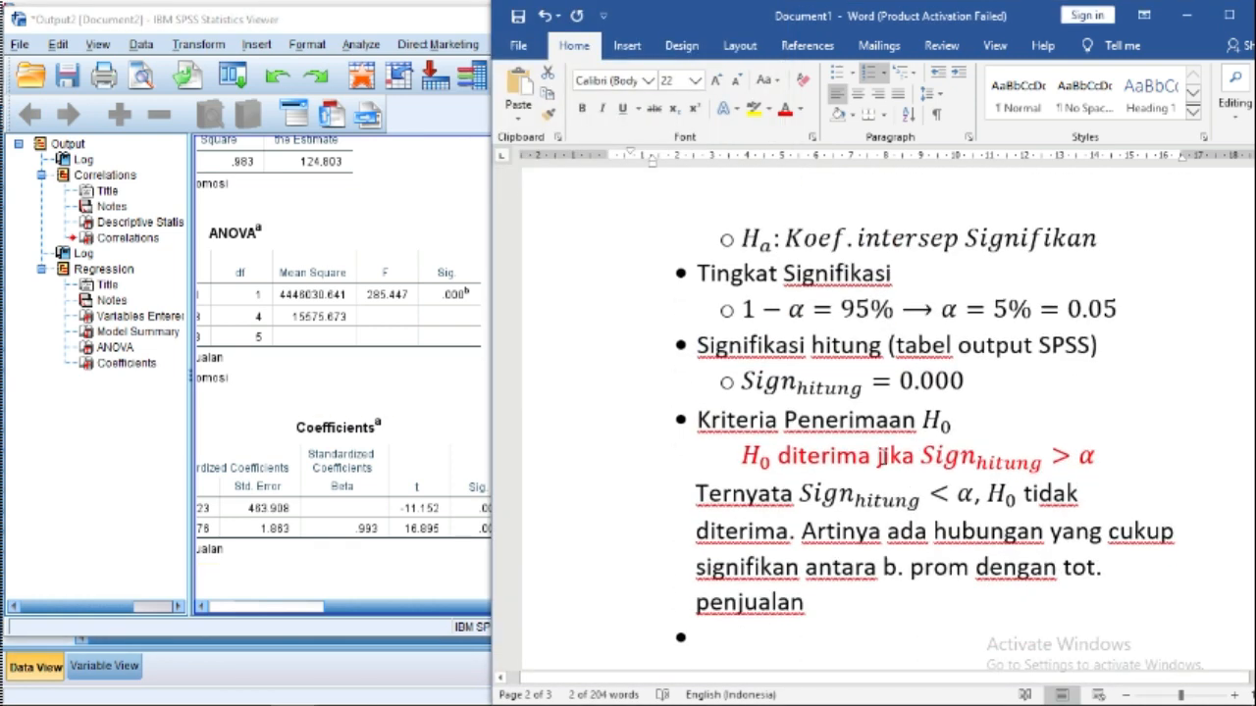
{"action": "left_click", "coordinate": [899, 380]}
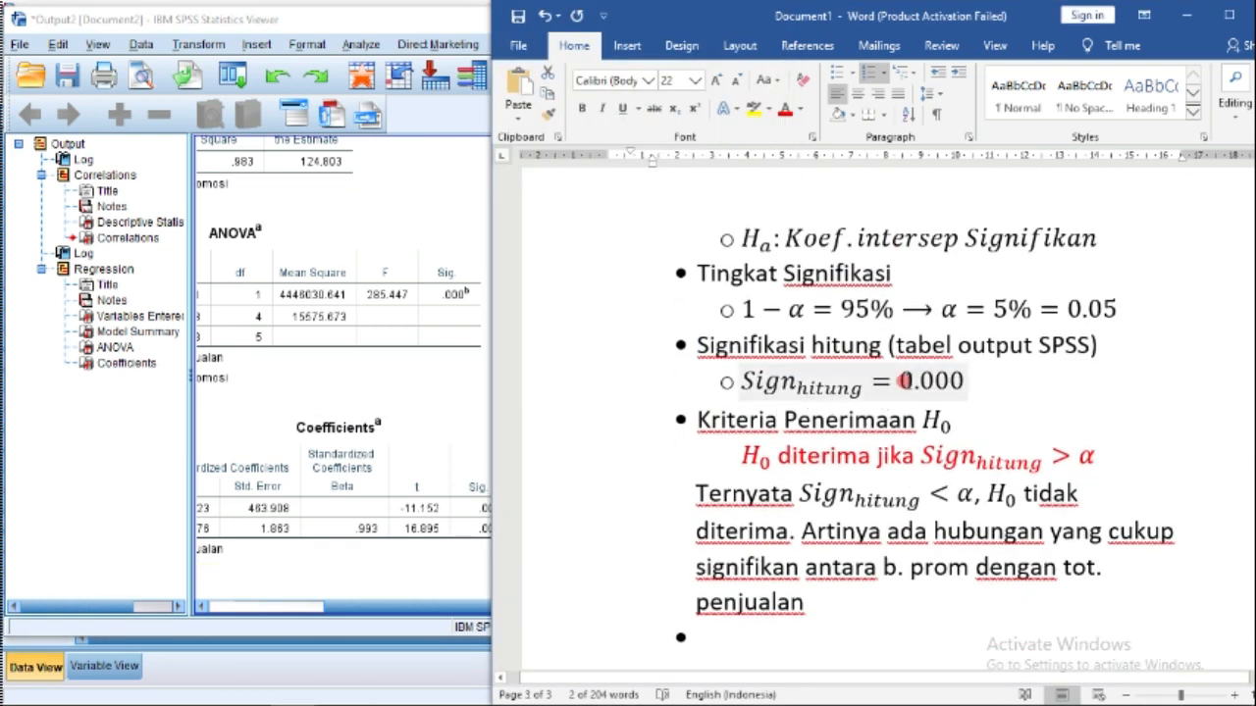
{"action": "double_click", "coordinate": [902, 381]}
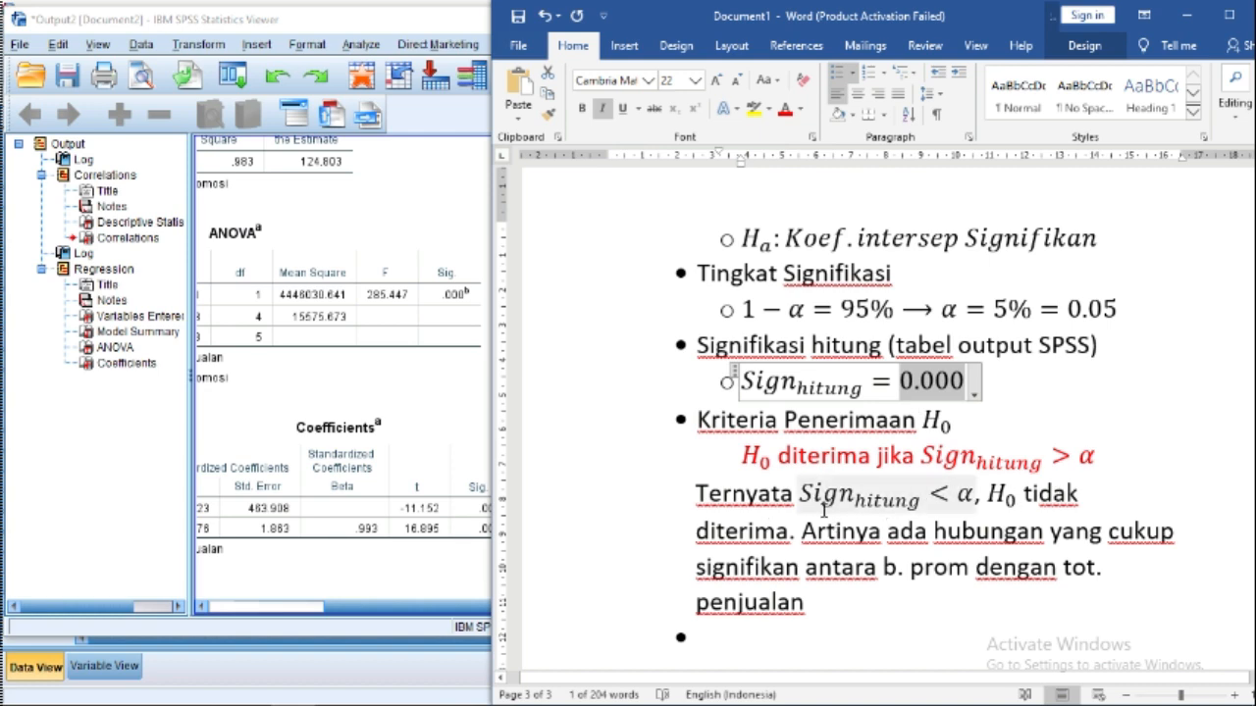
Step: Replace the conclusion after "Artinya" under item 5 with "Koefisien intersep signifikan"
{"action": "scroll", "coordinate": [836, 425], "scroll_direction": "up", "scroll_amount": 3}
{"action": "scroll", "coordinate": [836, 425], "scroll_direction": "down", "scroll_amount": 2}
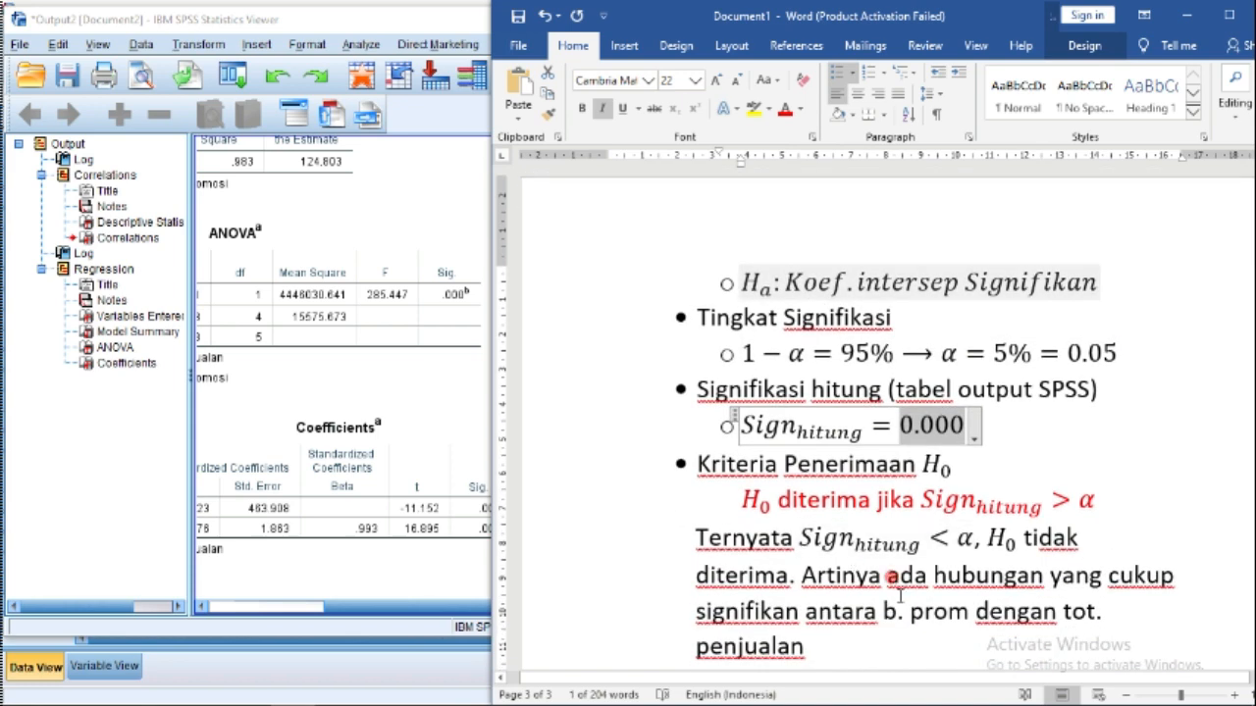
{"action": "left_click_drag", "start_coordinate": [900, 592], "coordinate": [877, 636]}
{"action": "type", "text": "K"}
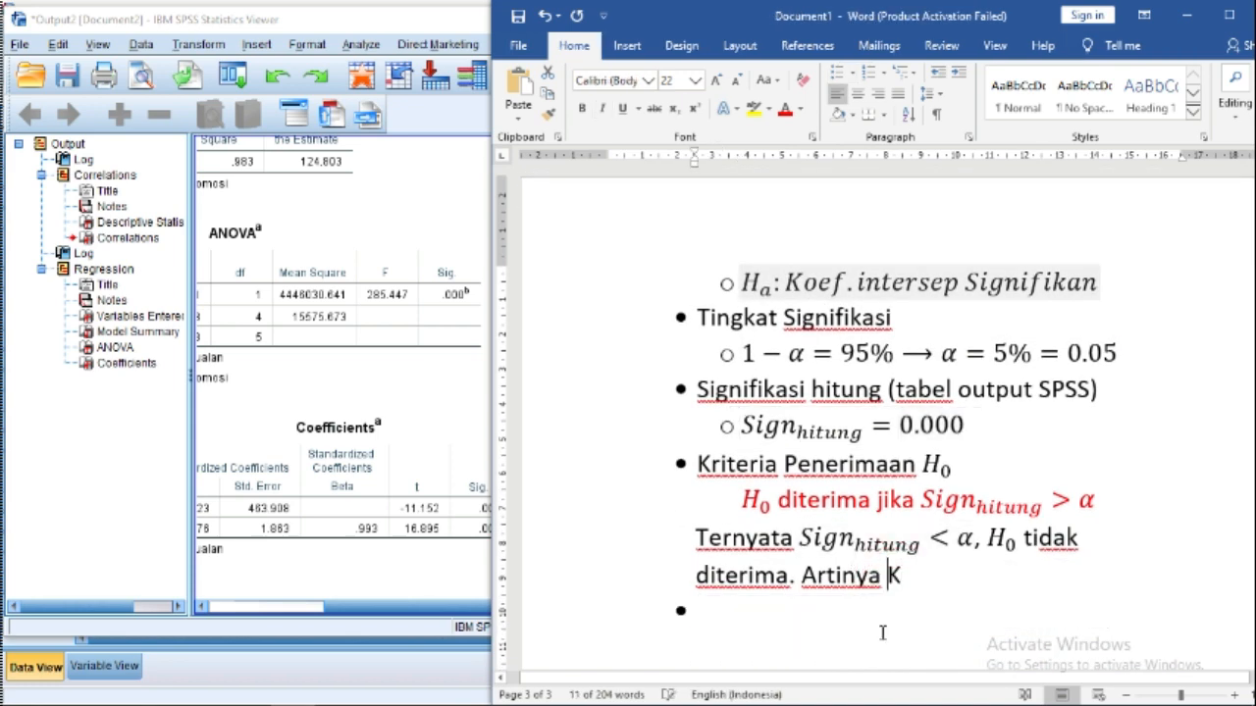
{"action": "type", "text": "oefisien"}
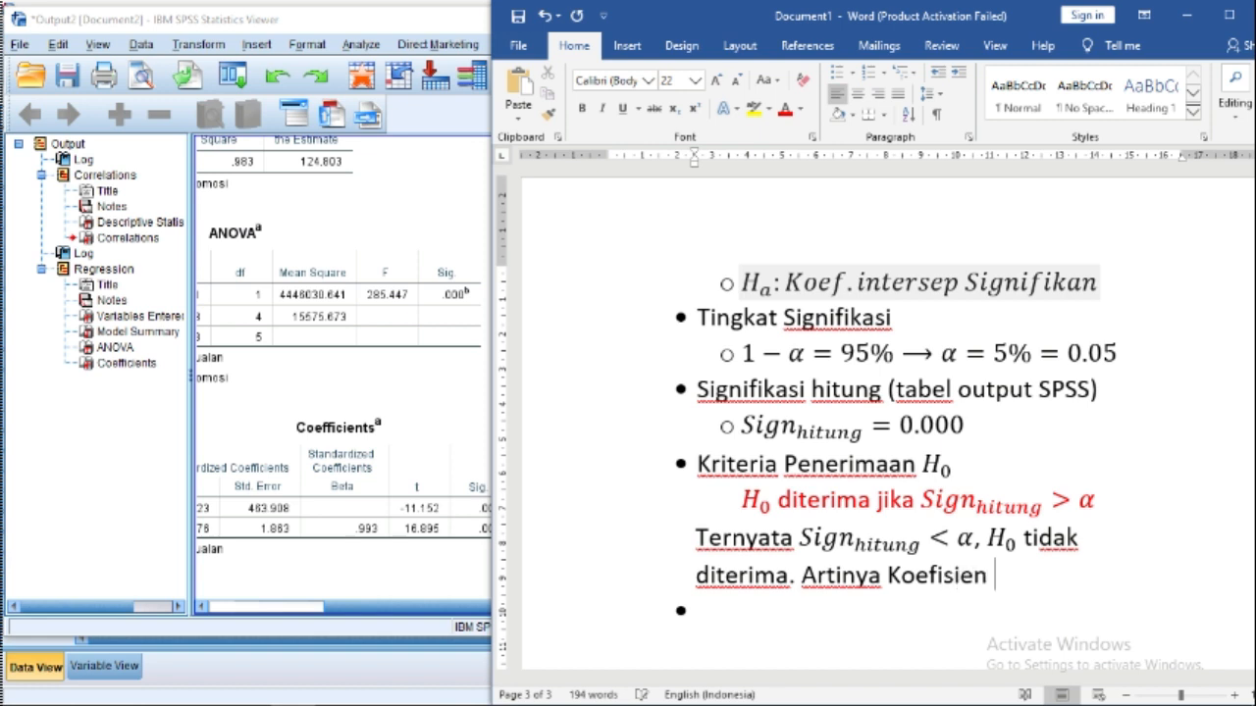
{"action": "type", "text": " inters"}
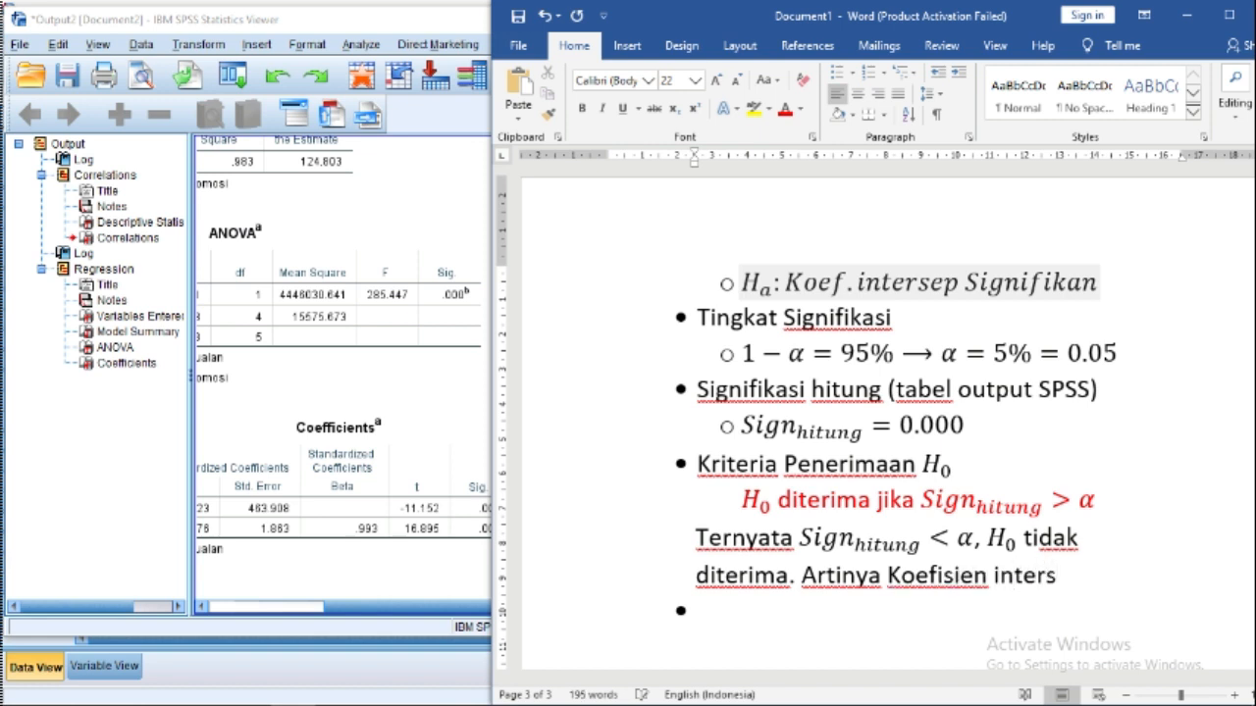
{"action": "type", "text": "ep signi"}
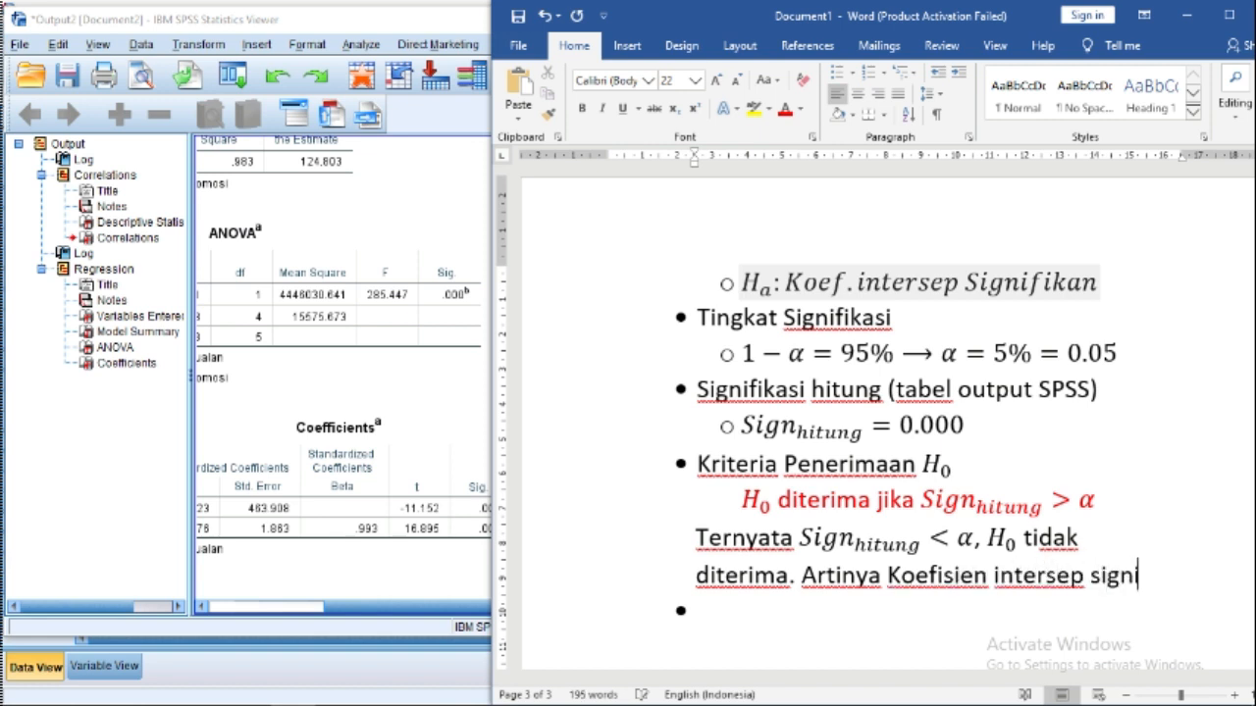
{"action": "type", "text": "fikan"}
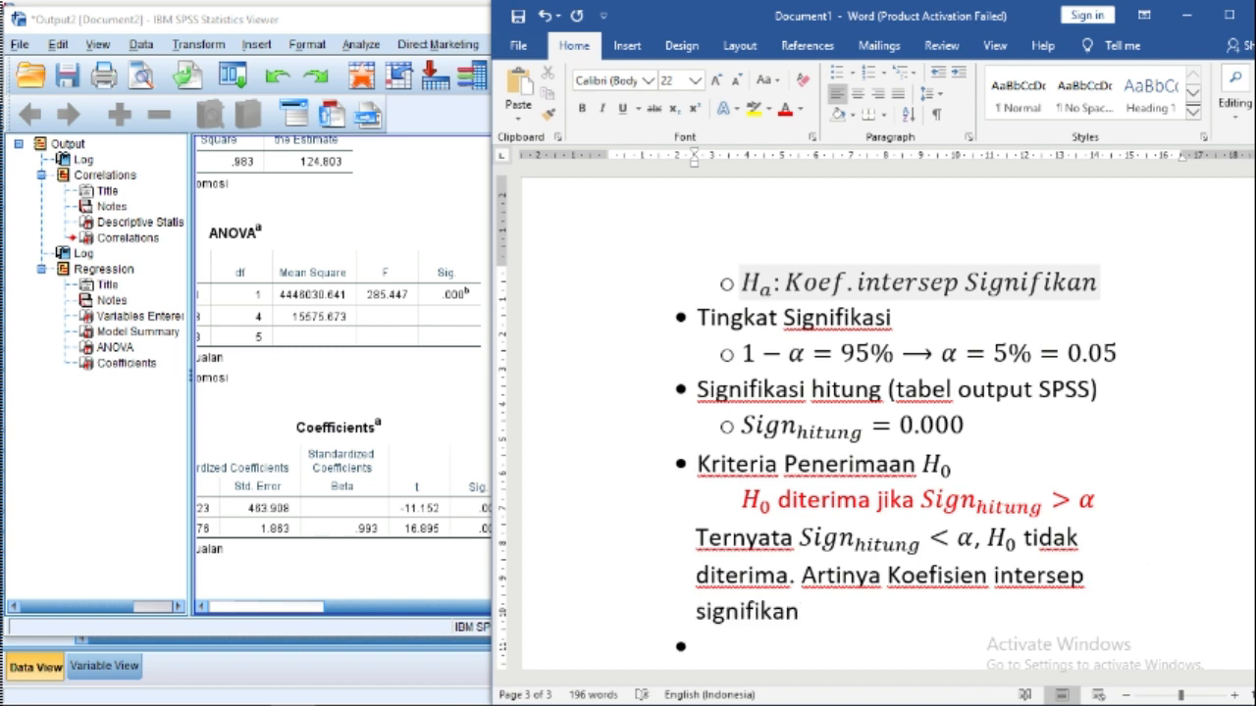
Step: Turn the empty bullet below into item 6 reading "Uji apakah adah pengaruh yang signifikan antara b. prom dengan tot penjualan"
{"action": "key", "text": "Down"}
{"action": "key", "text": "BackSpace"}
{"action": "type", "text": "6."}
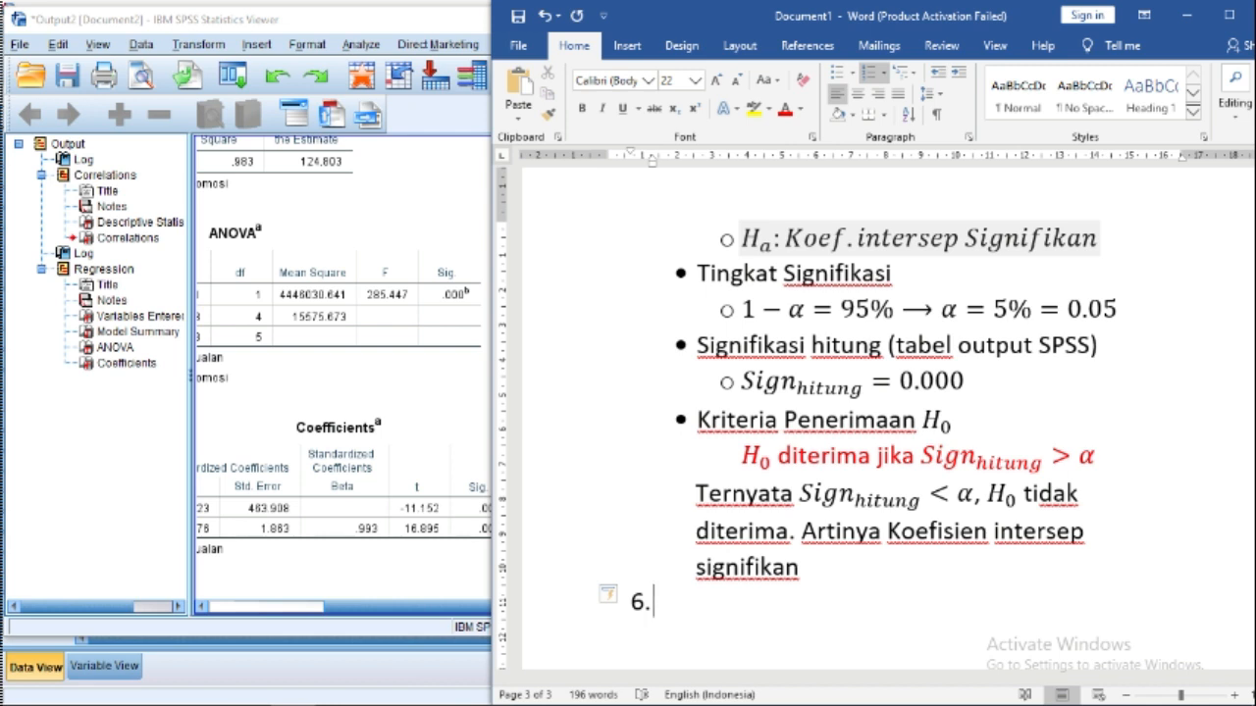
{"action": "type", "text": "Uji apakah ada"}
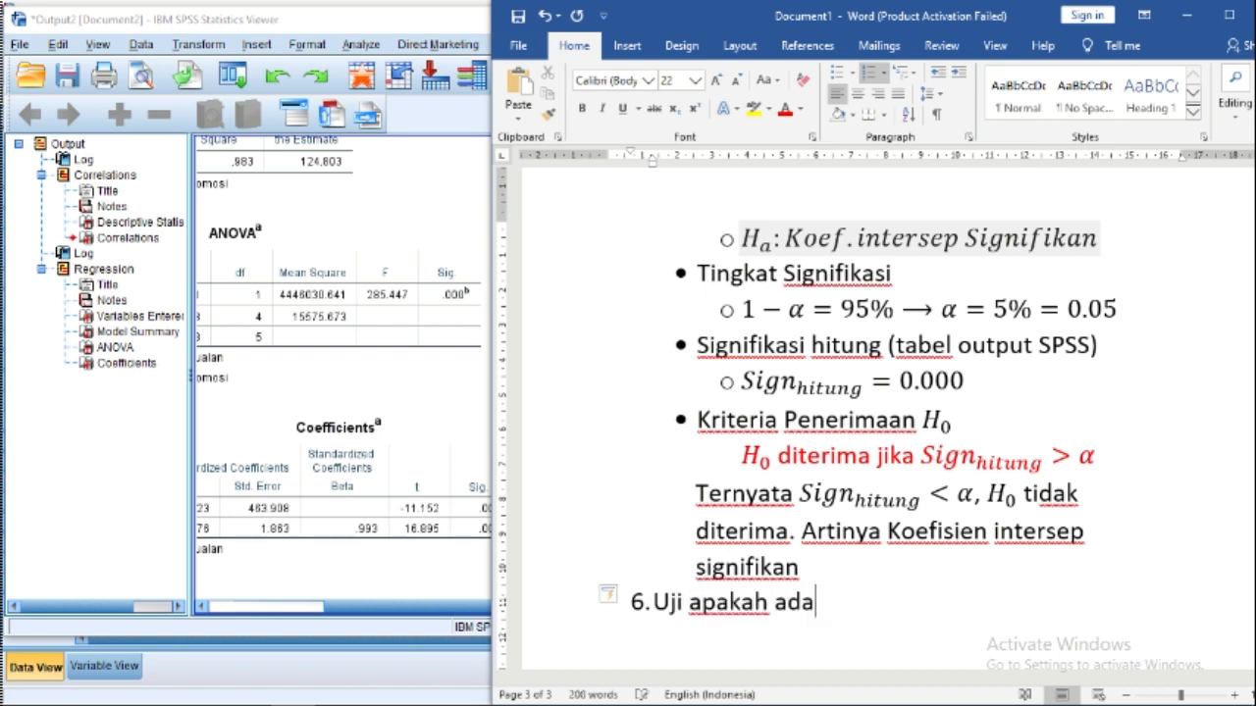
{"action": "type", "text": "h pengaruh "}
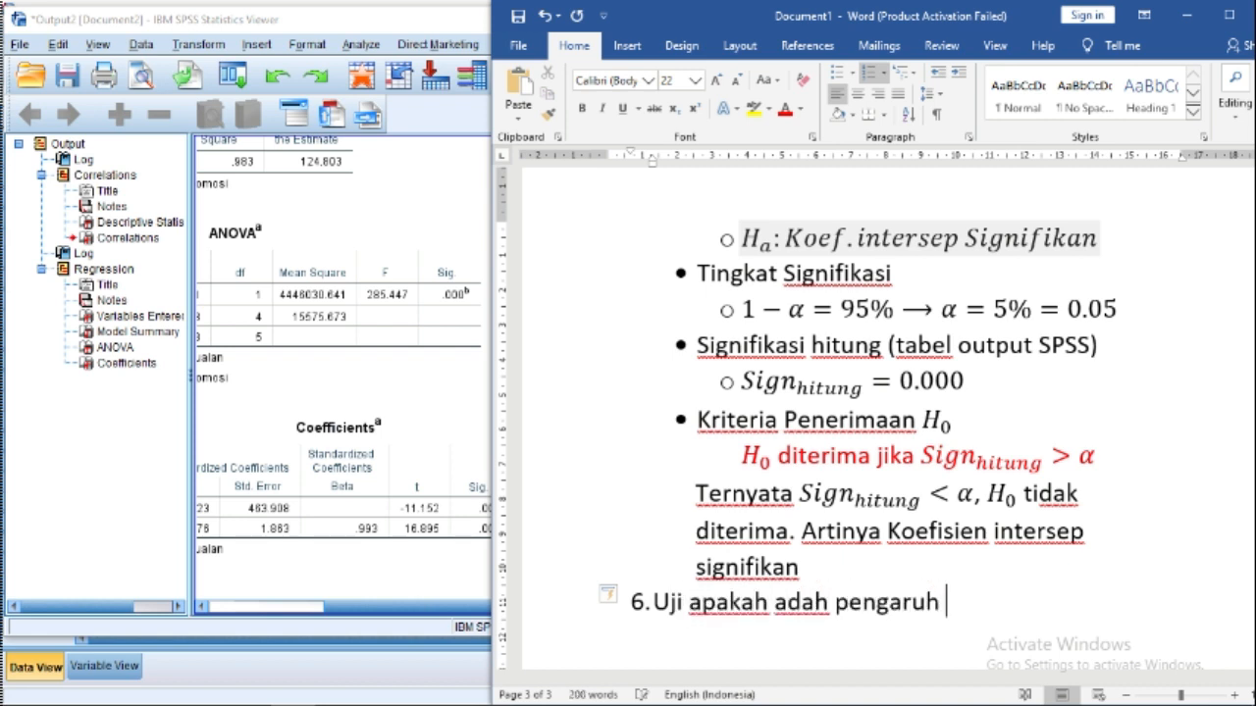
{"action": "type", "text": "yang signi"}
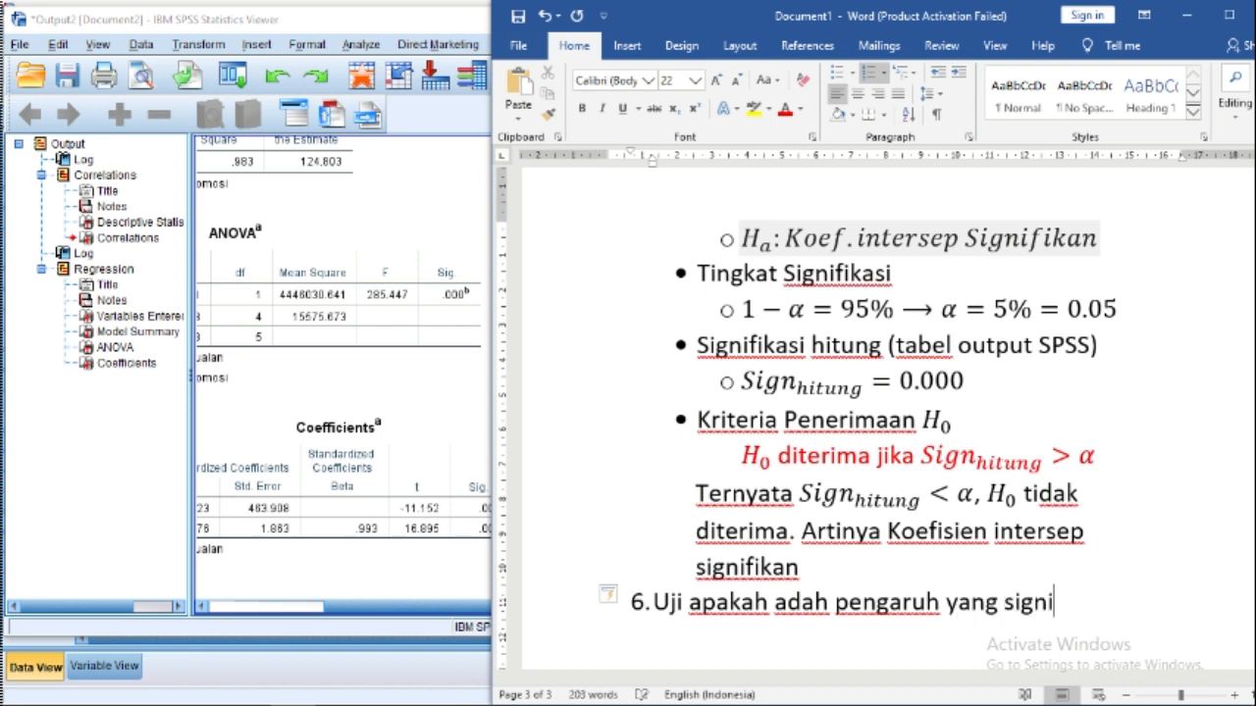
{"action": "type", "text": "fikan "}
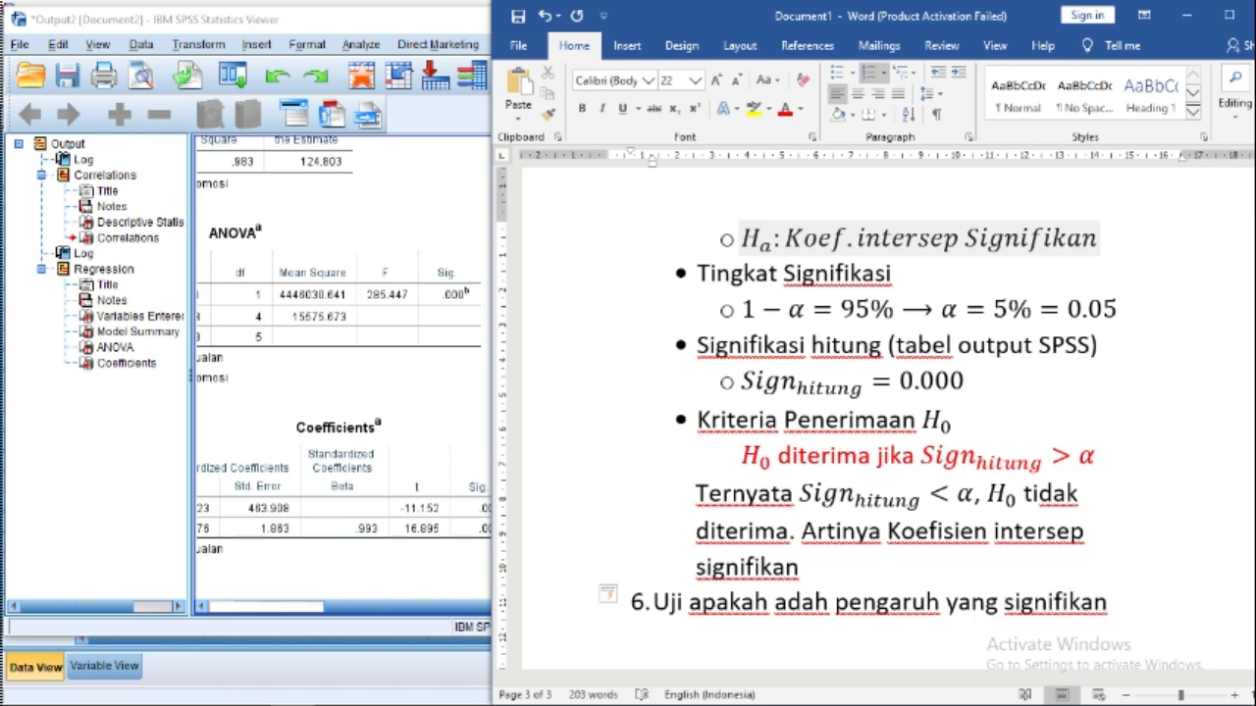
{"action": "type", "text": "antara b. pr"}
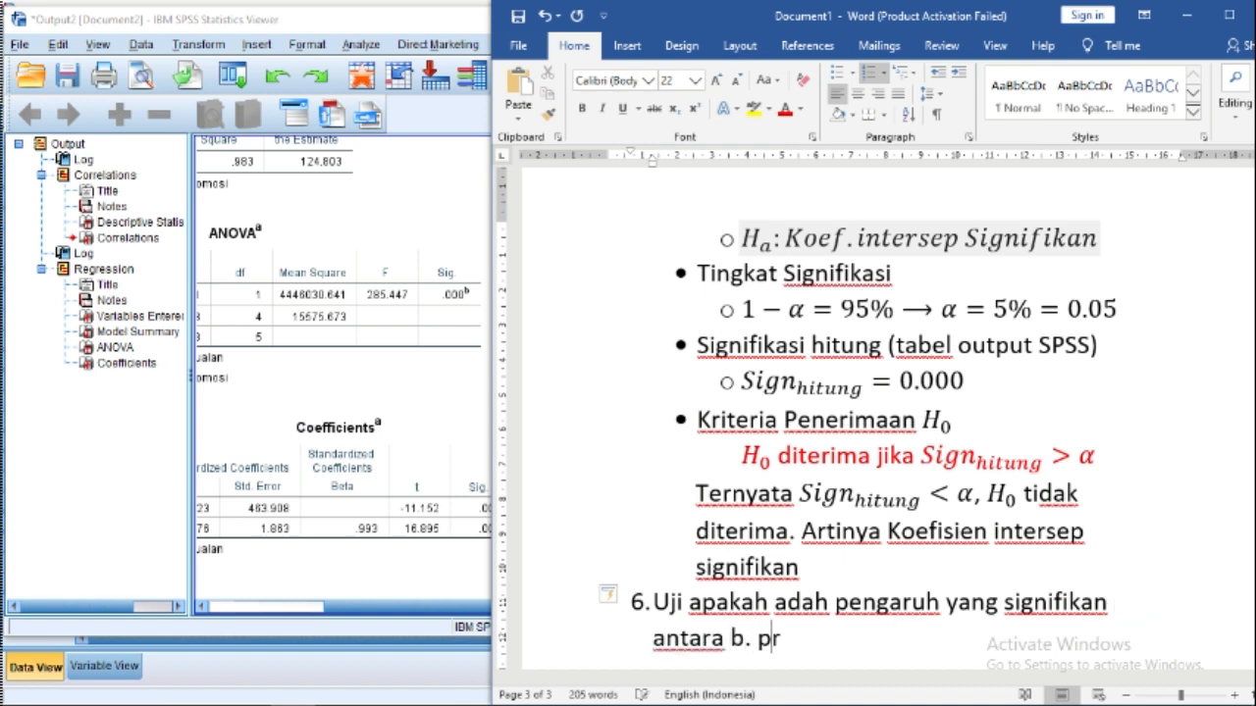
{"action": "type", "text": "om dengan t"}
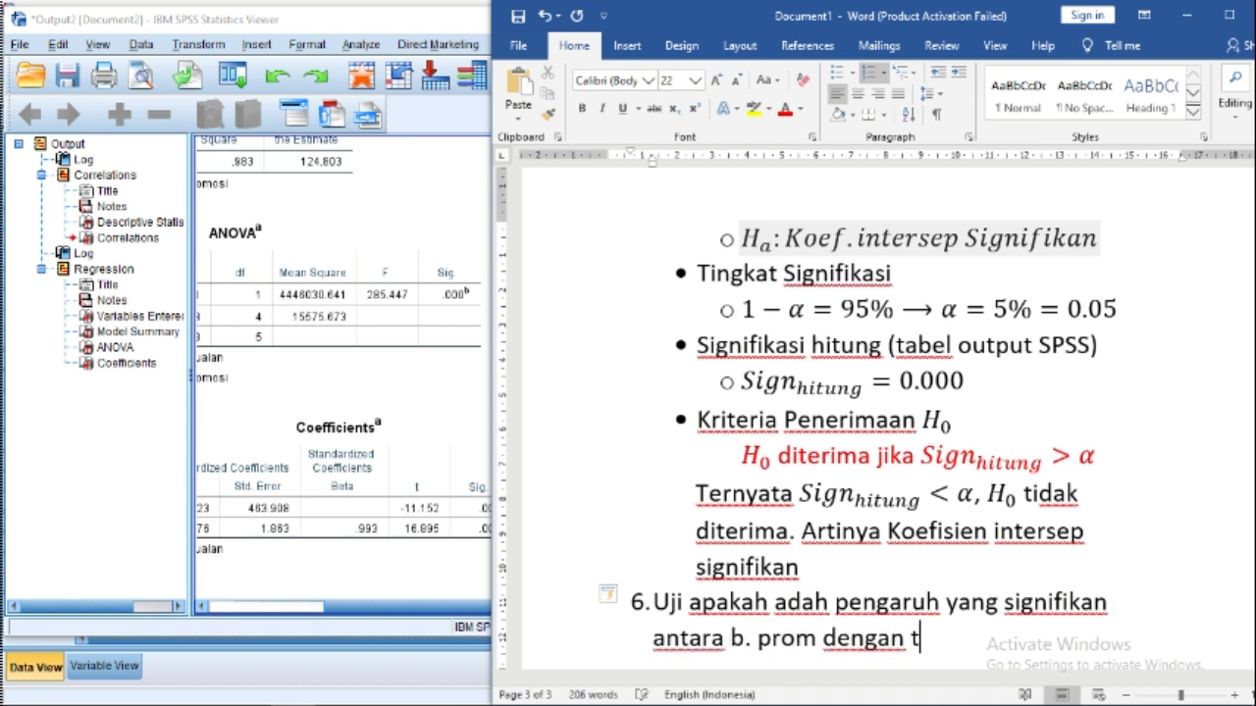
{"action": "type", "text": "ot penjualan"}
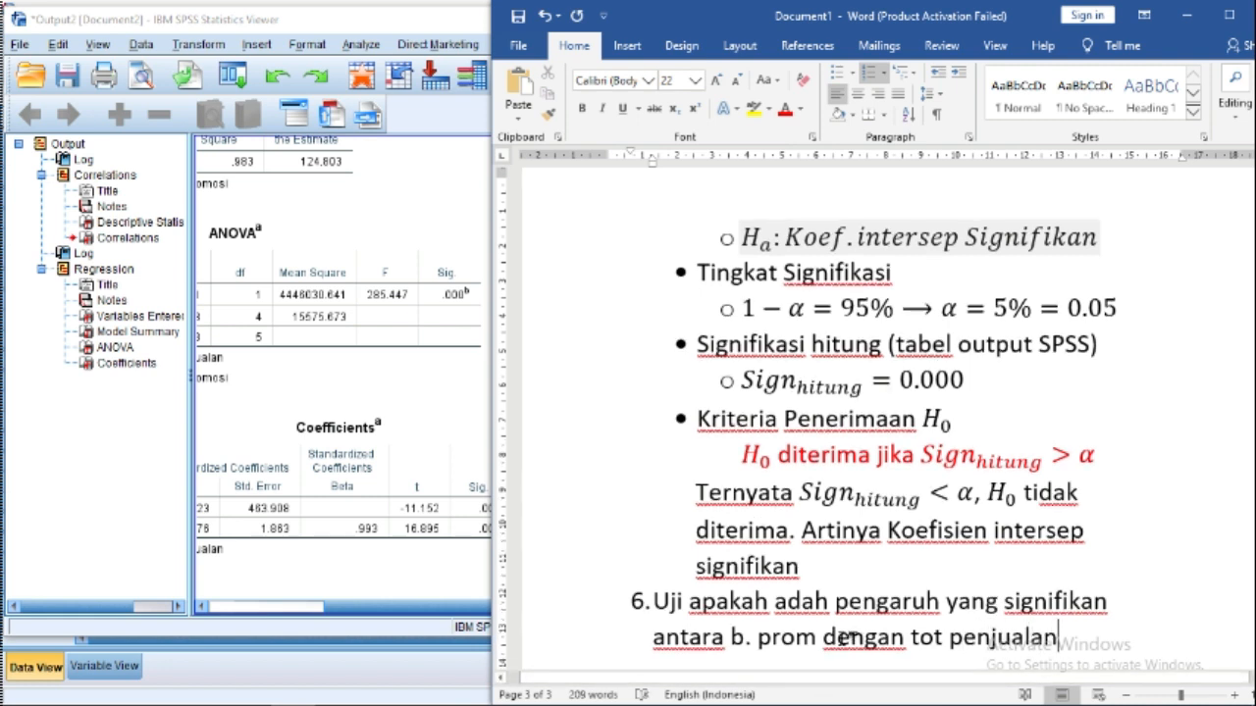
Step: Correct "adah" to "ada" in the item 6 heading and end the heading with a full stop
{"action": "scroll", "coordinate": [1124, 508], "scroll_direction": "down", "scroll_amount": 3}
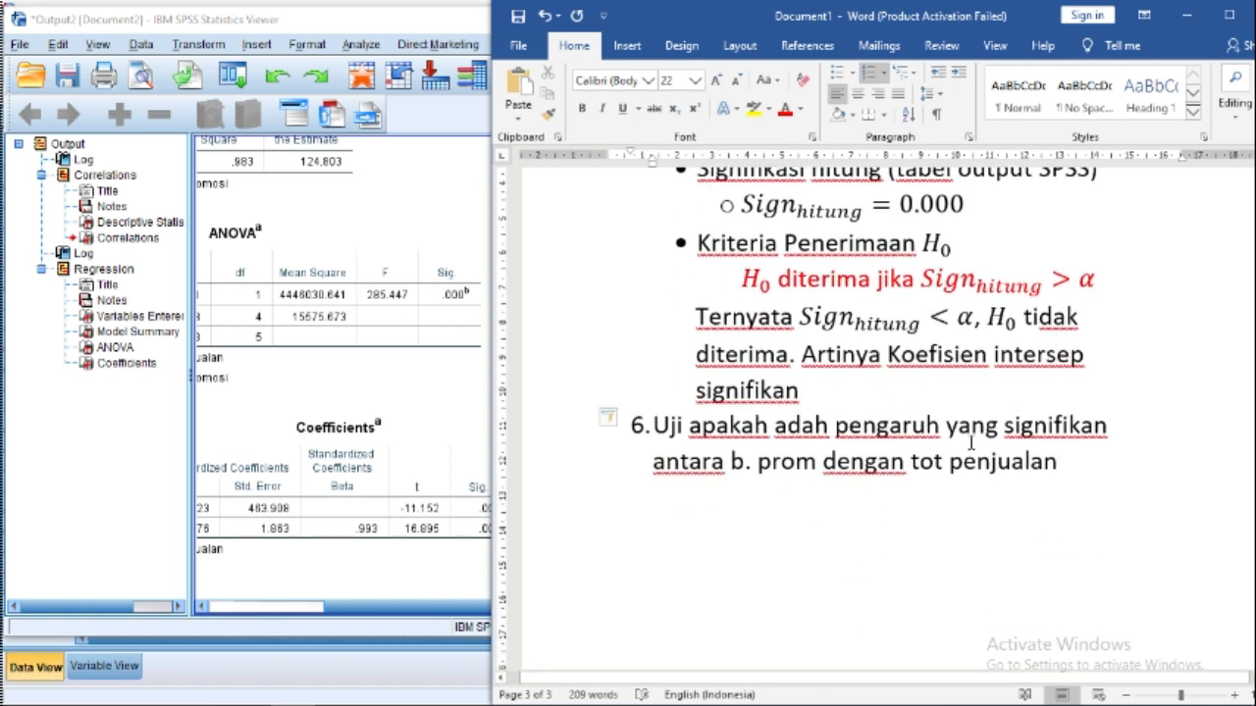
{"action": "left_click", "coordinate": [815, 427]}
{"action": "key", "text": "Delete"}
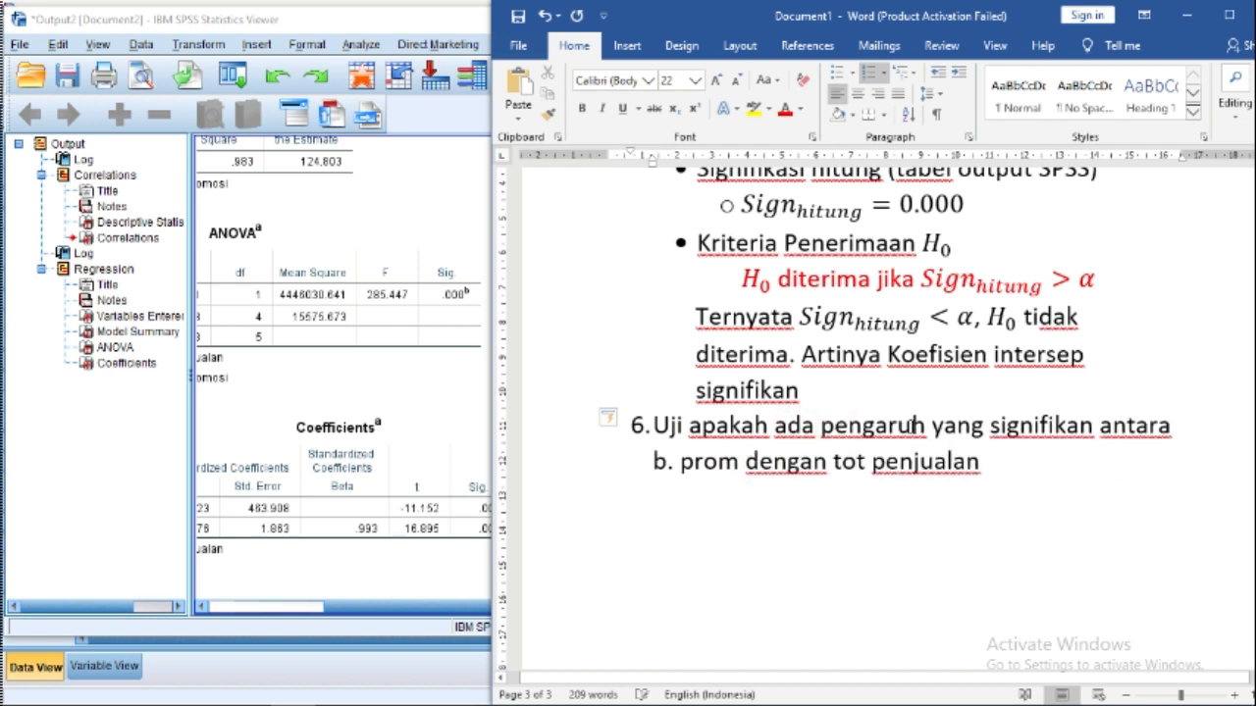
{"action": "left_click", "coordinate": [1007, 465]}
{"action": "type", "text": "."}
Step: Paste the copied hypothesis test block on a new line under item 6, keeping its original bullet formatting
{"action": "key", "text": "Return"}
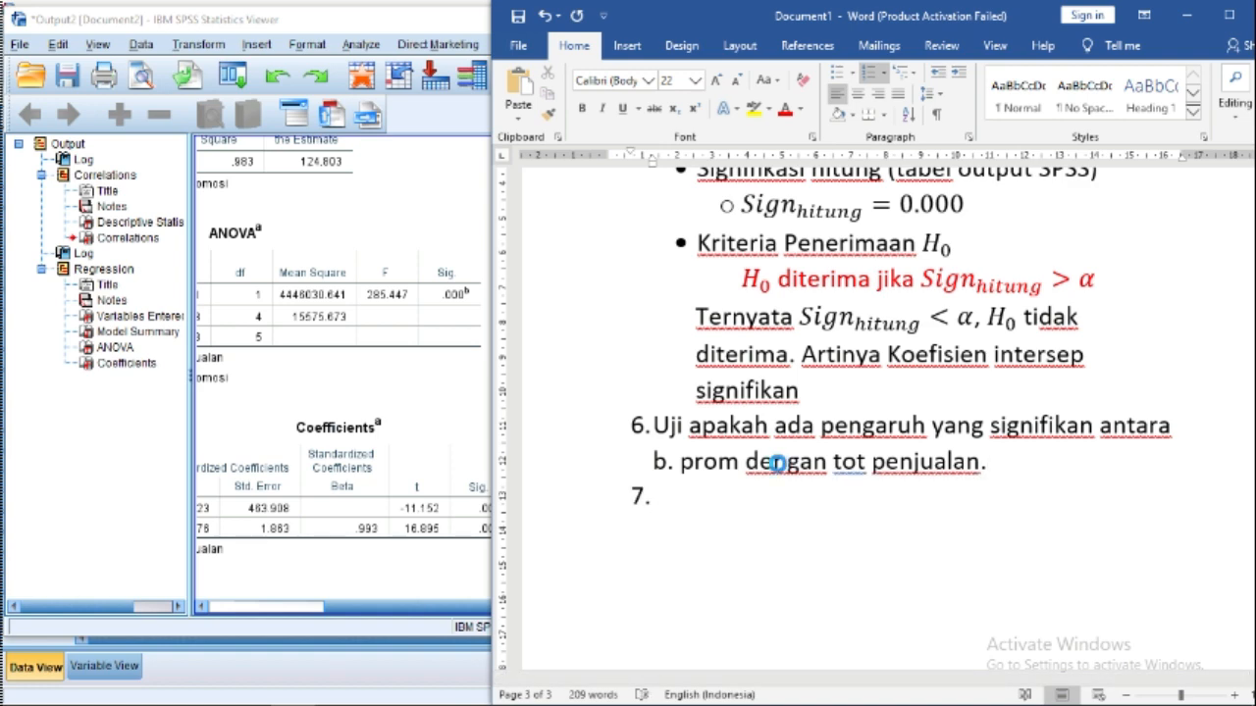
{"action": "key", "text": "ctrl+v"}
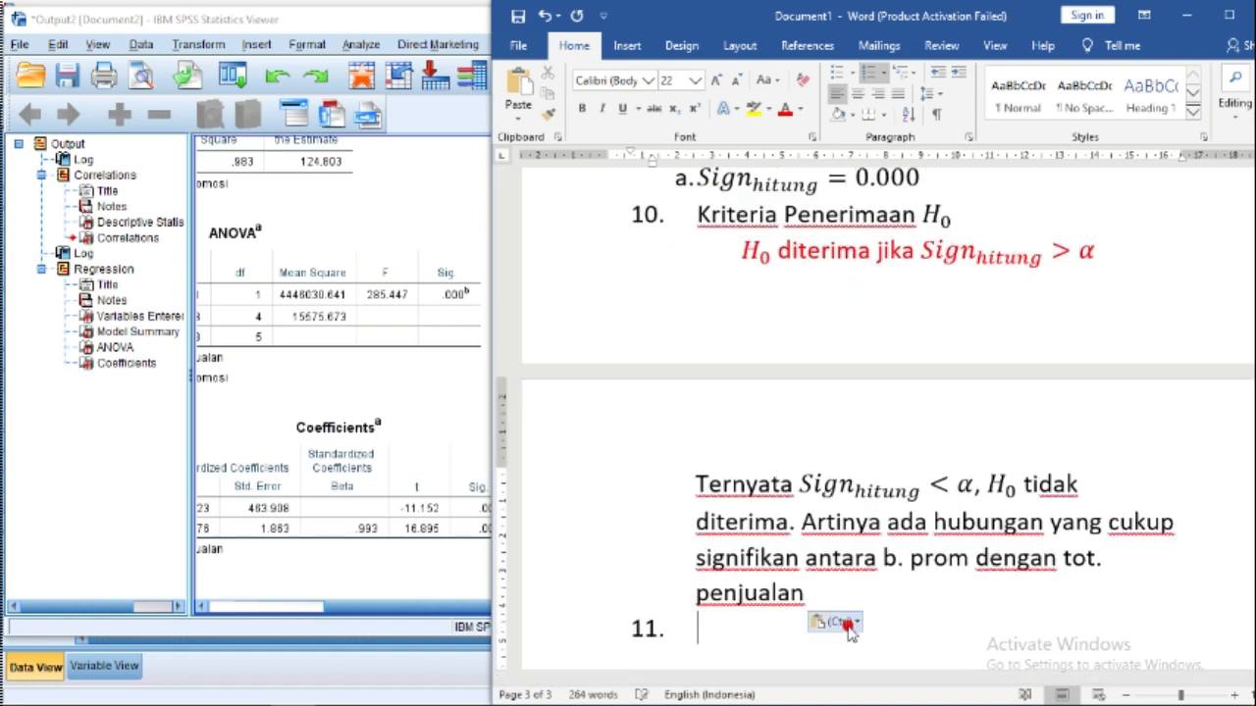
{"action": "left_click", "coordinate": [829, 621]}
{"action": "left_click", "coordinate": [847, 576]}
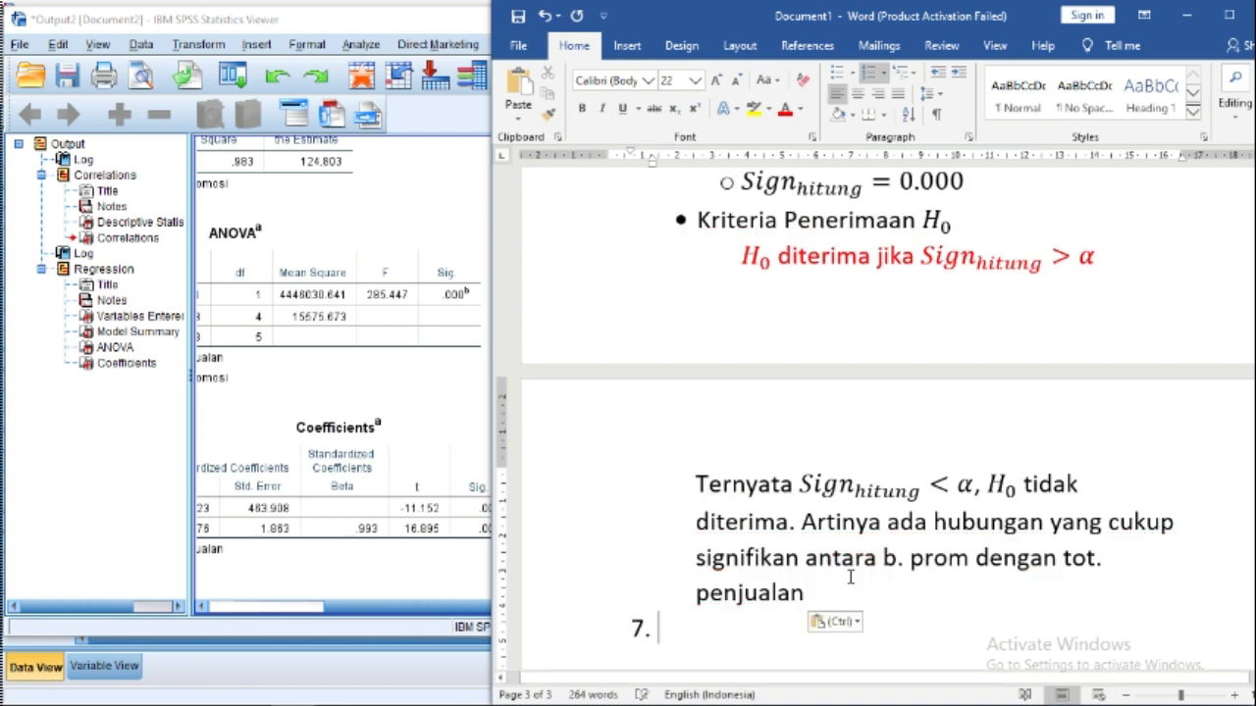
Step: Replace "hubungan" with "pengaruh" in the H0 statement under item 6
{"action": "scroll", "coordinate": [848, 574], "scroll_direction": "up", "scroll_amount": 5}
{"action": "scroll", "coordinate": [848, 571], "scroll_direction": "up", "scroll_amount": 1}
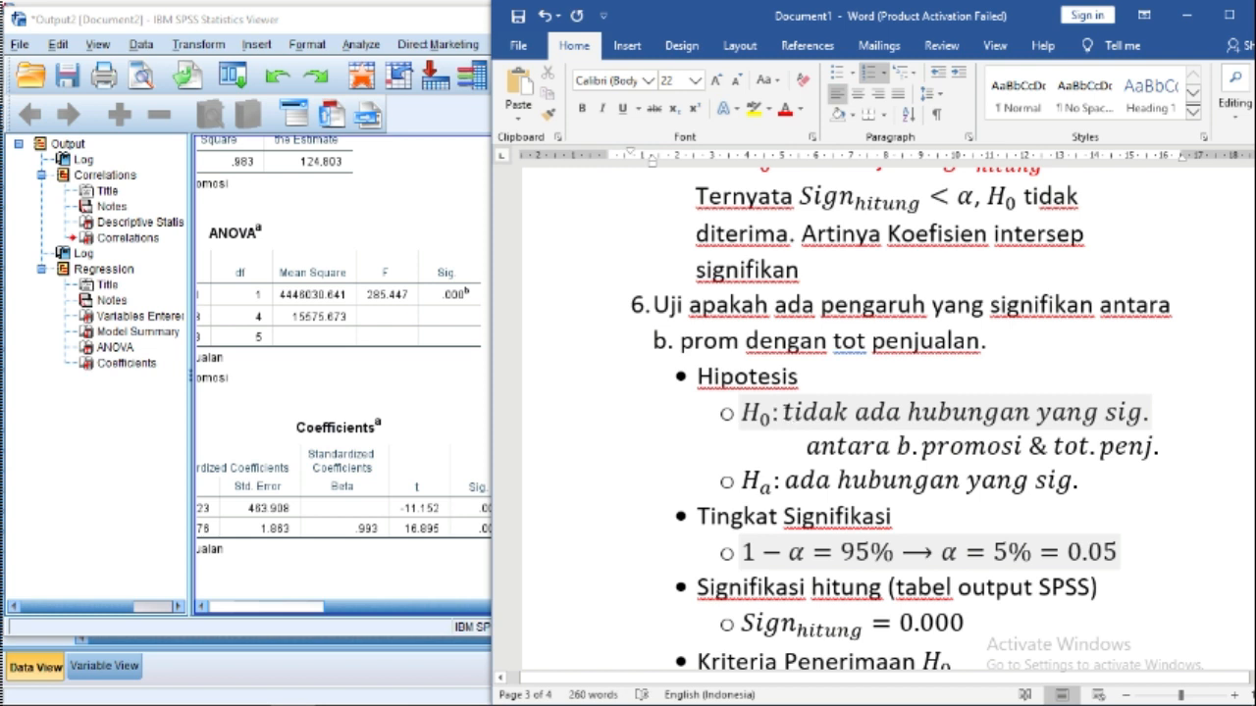
{"action": "left_click", "coordinate": [785, 412]}
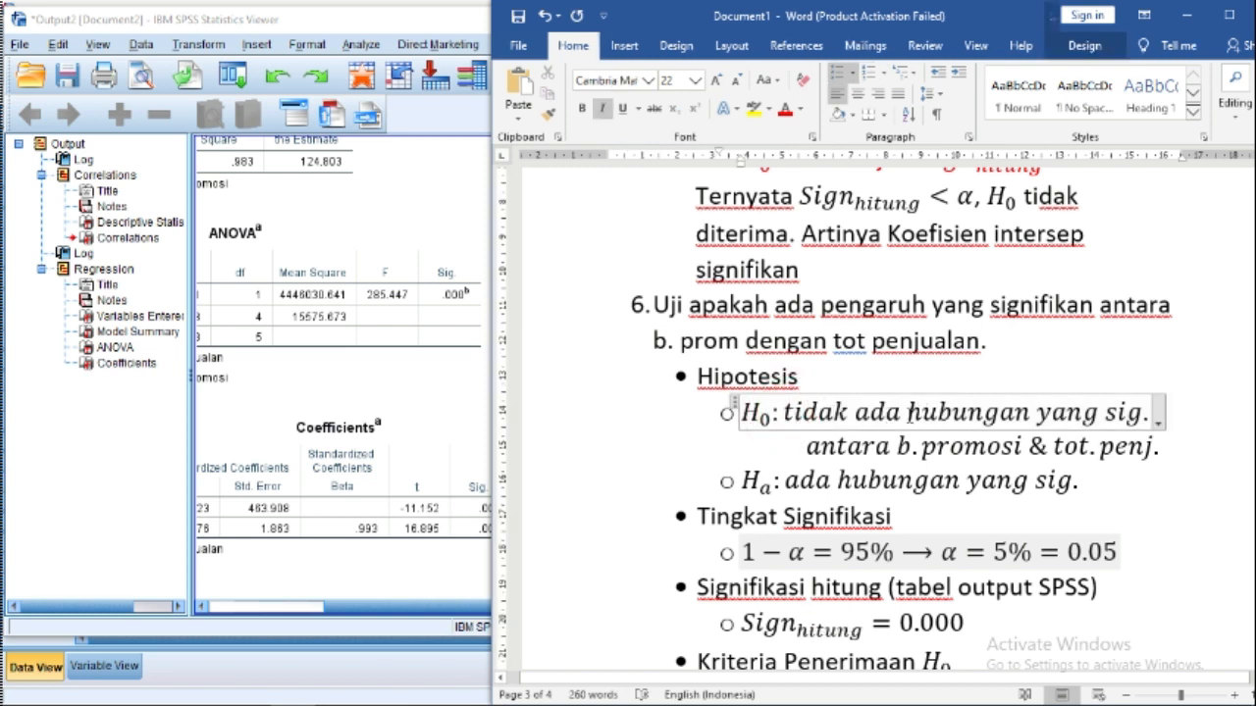
{"action": "left_click_drag", "start_coordinate": [906, 414], "coordinate": [1032, 417]}
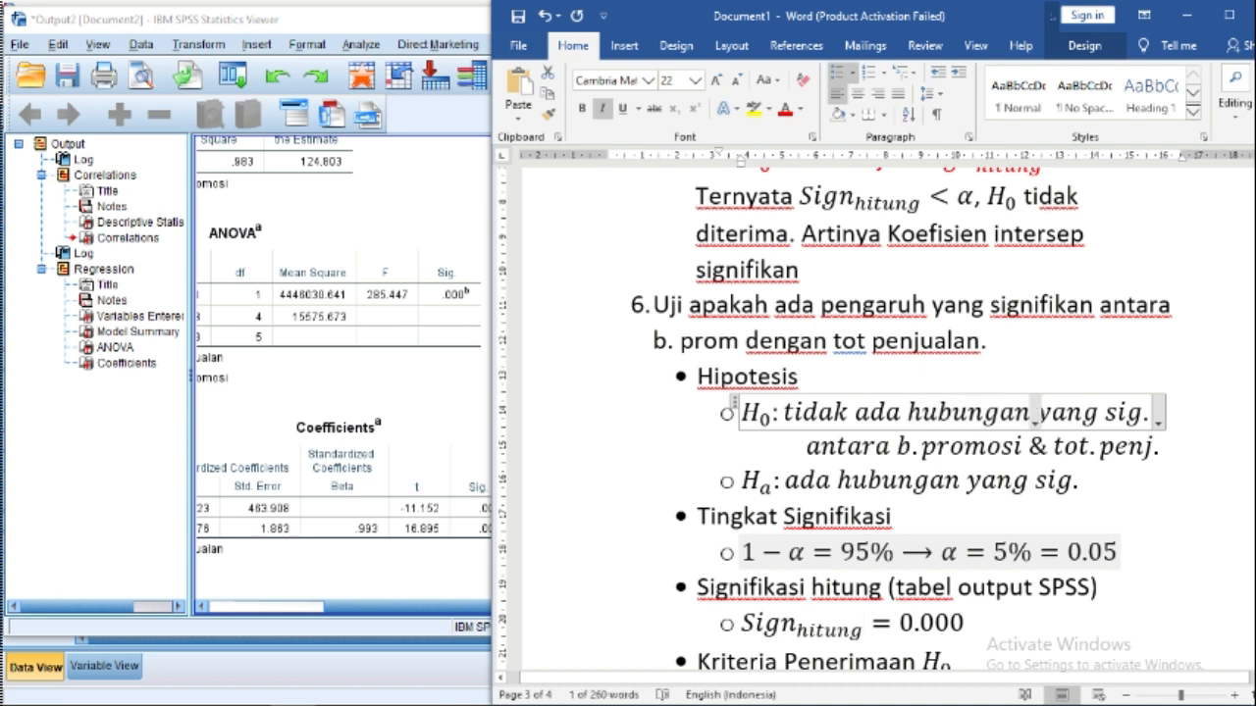
{"action": "type", "text": "pengaruh"}
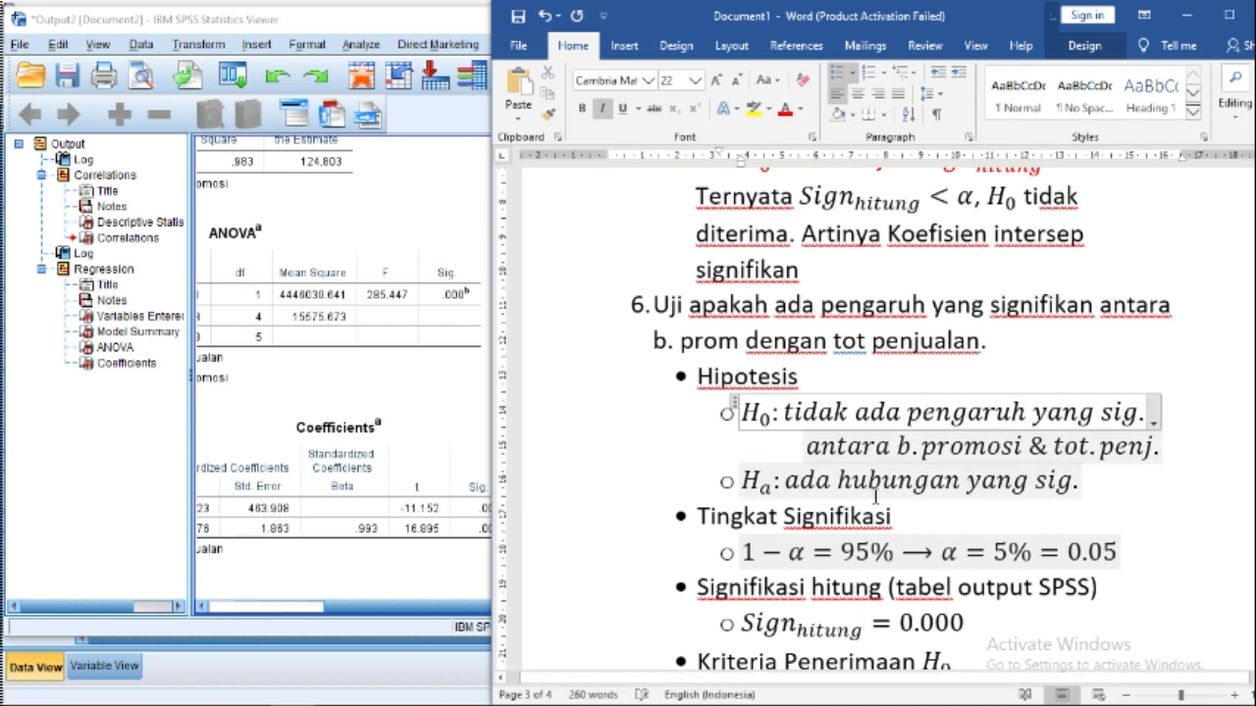
Step: Check the Biaya_Promosi row's Sig. in the SPSS Coefficients table against the calculated significance under item 6 in Word
{"action": "scroll", "coordinate": [1024, 480], "scroll_direction": "down", "scroll_amount": 3}
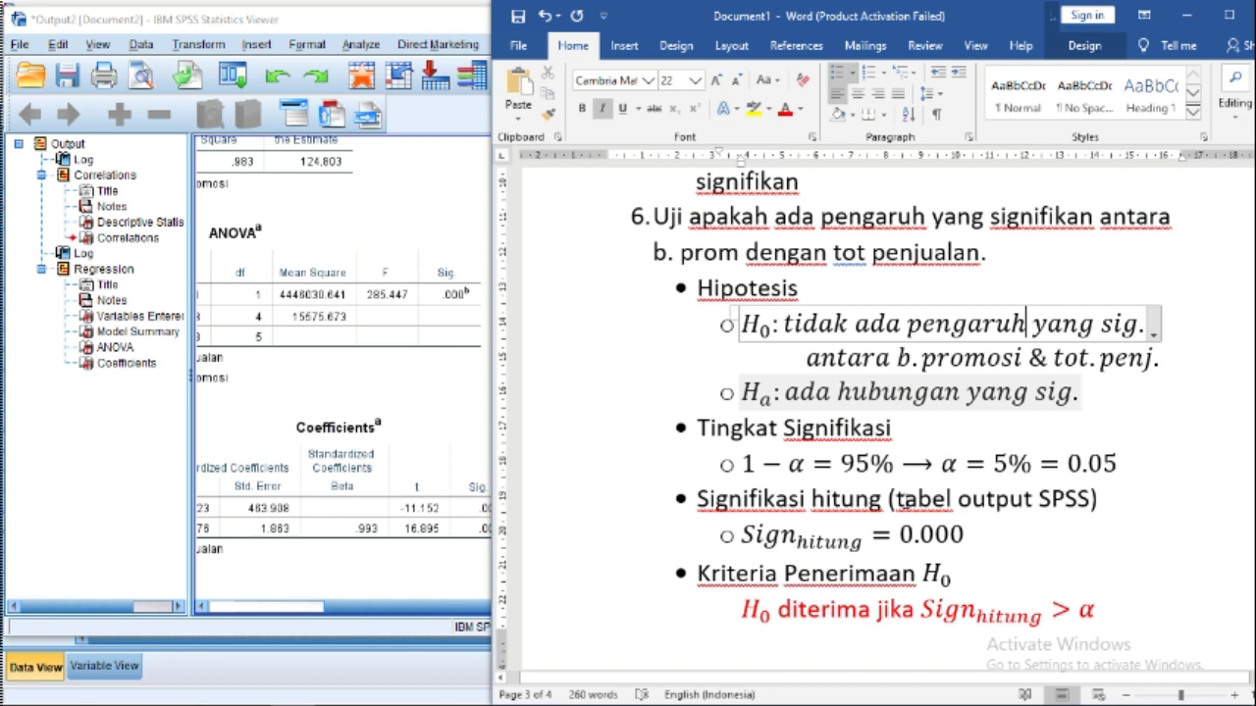
{"action": "left_click", "coordinate": [902, 500]}
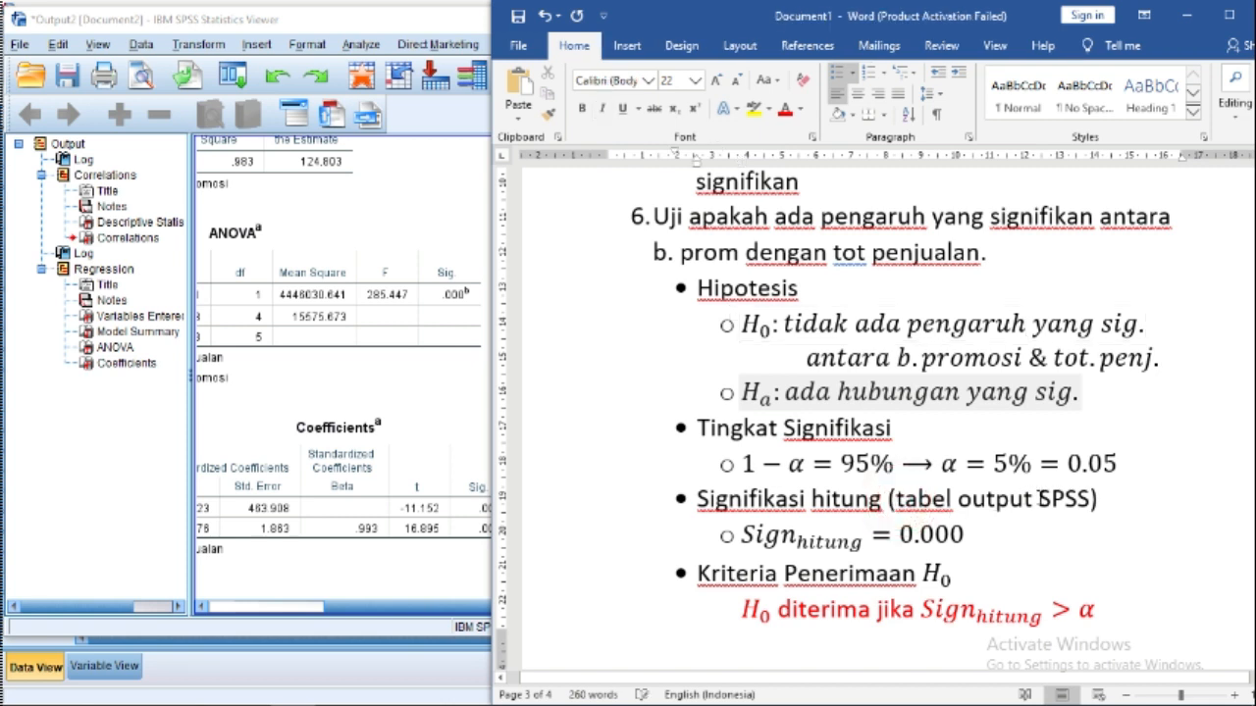
{"action": "left_click", "coordinate": [463, 410]}
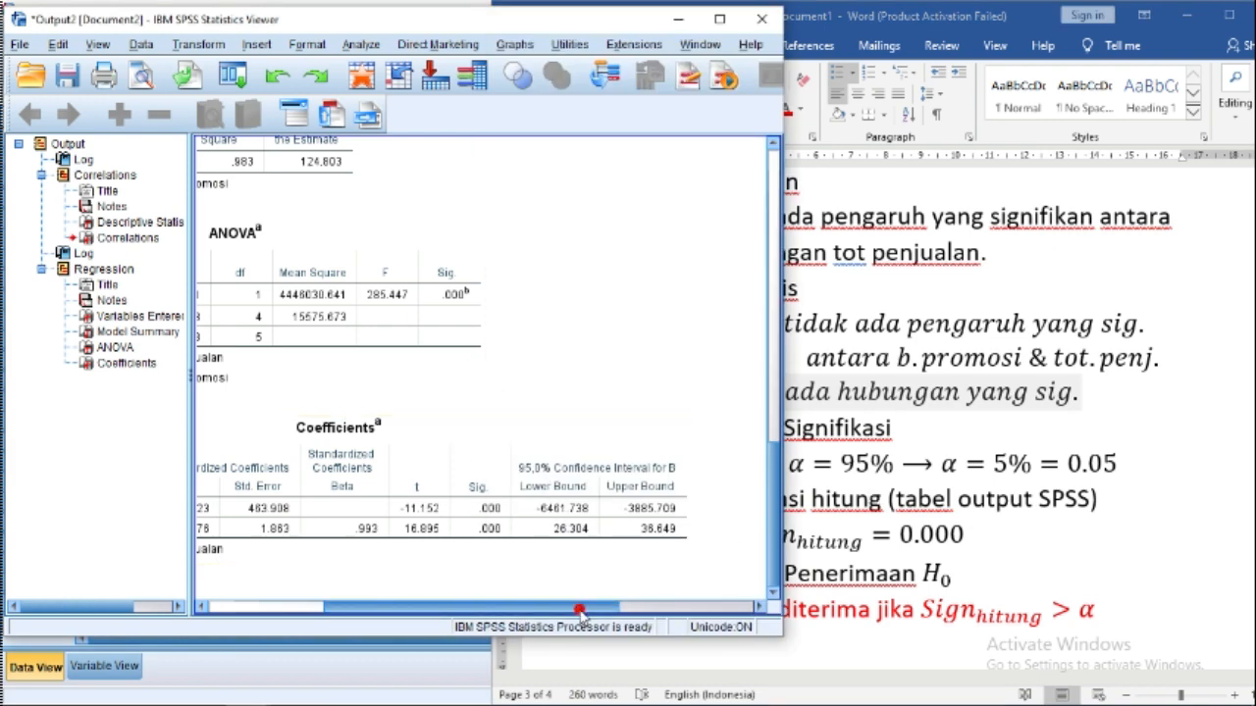
{"action": "left_click_drag", "start_coordinate": [579, 606], "coordinate": [454, 617]}
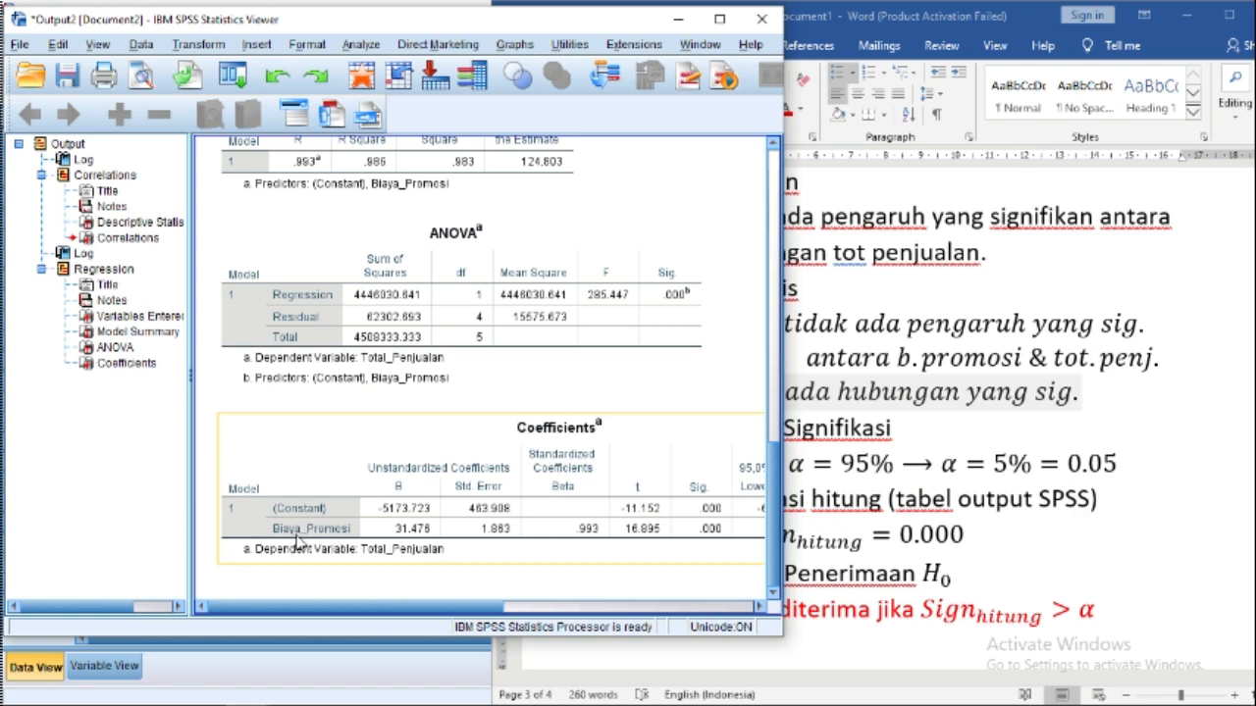
{"action": "left_click_drag", "start_coordinate": [355, 613], "coordinate": [447, 611]}
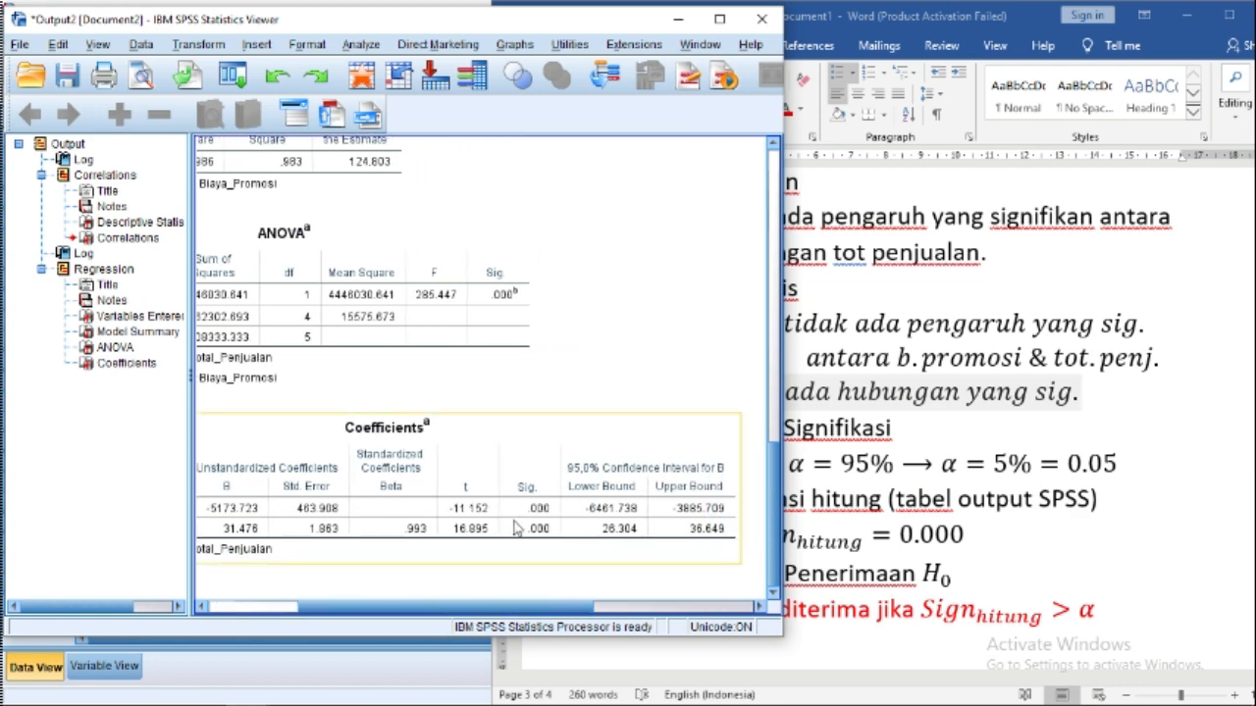
{"action": "left_click", "coordinate": [1064, 560]}
{"action": "left_click", "coordinate": [914, 538]}
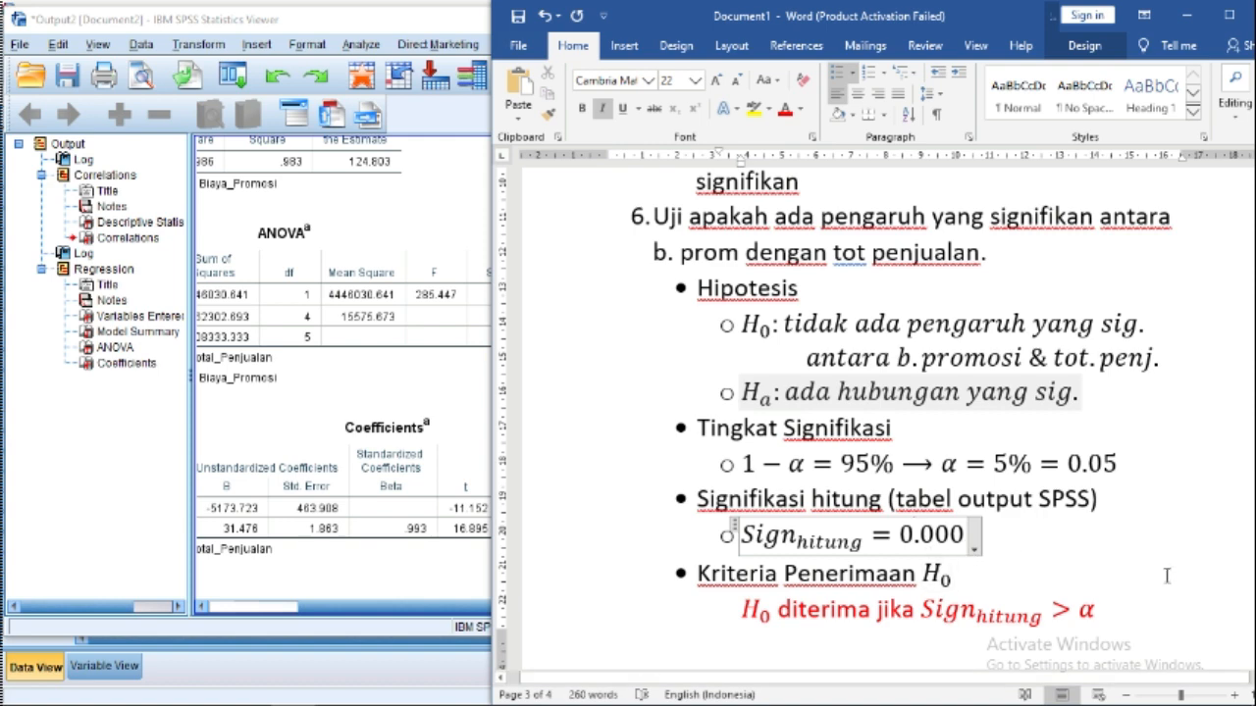
{"action": "left_click", "coordinate": [1186, 530]}
Step: Replace "hubungan" with "pengaruh" in the conclusion paragraph of item 6
{"action": "scroll", "coordinate": [1190, 527], "scroll_direction": "down", "scroll_amount": 3}
{"action": "scroll", "coordinate": [1190, 527], "scroll_direction": "down", "scroll_amount": 8}
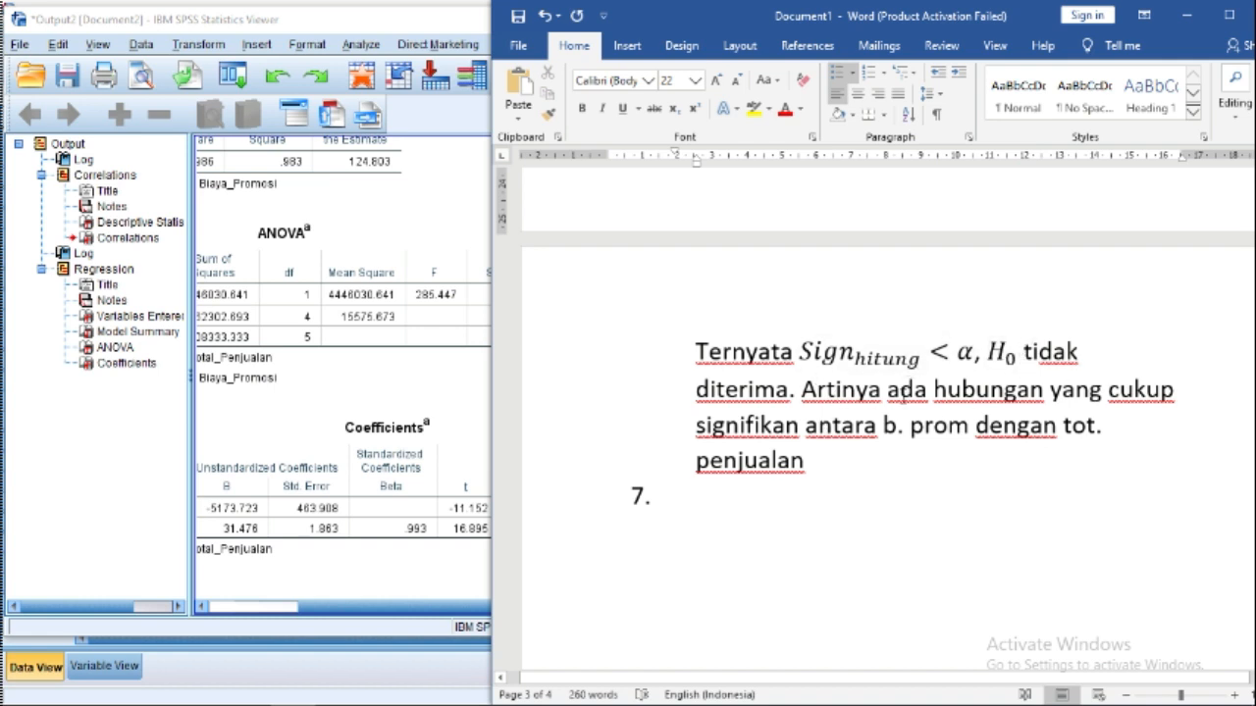
{"action": "left_click_drag", "start_coordinate": [932, 390], "coordinate": [1038, 404]}
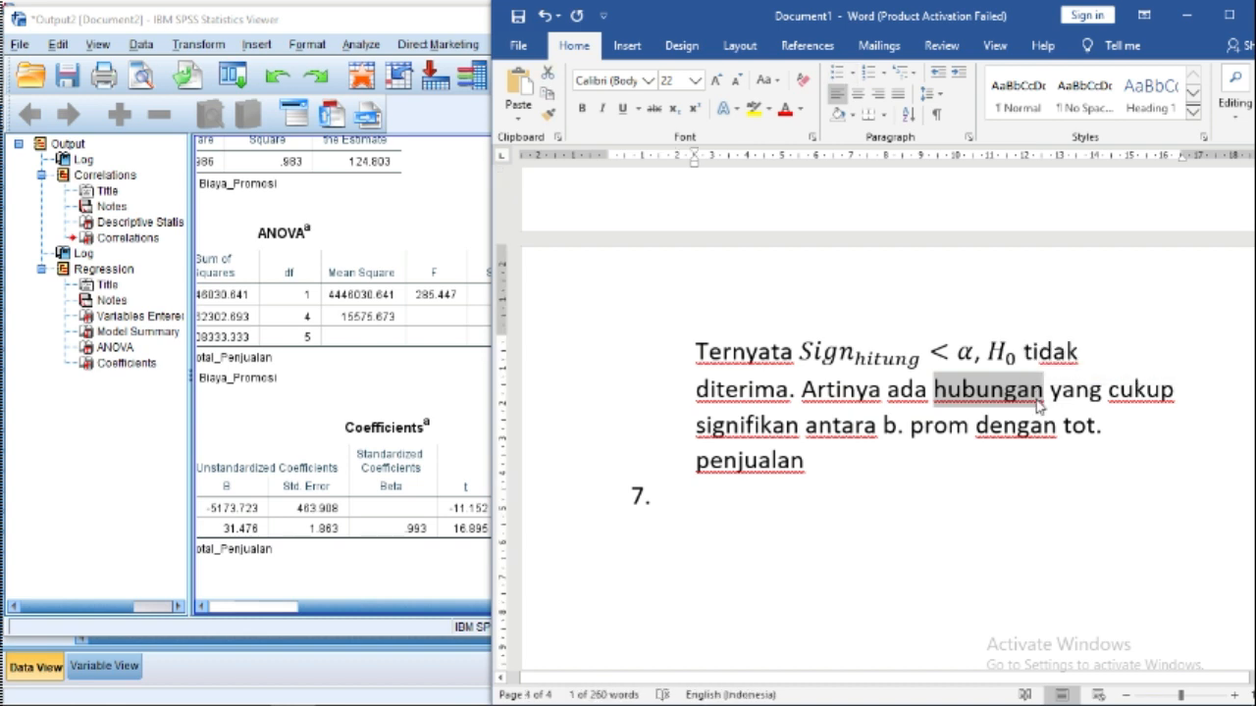
{"action": "type", "text": "pengaruh"}
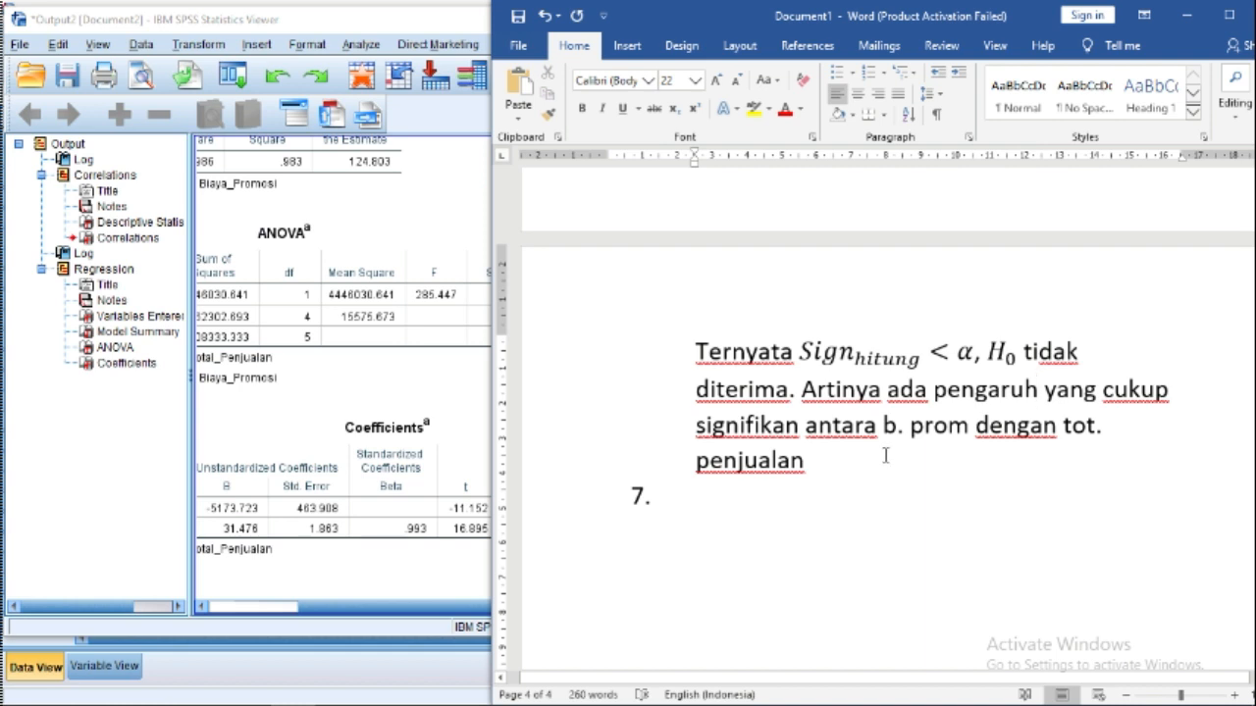
{"action": "scroll", "coordinate": [885, 454], "scroll_direction": "down", "scroll_amount": 1}
{"action": "left_click", "coordinate": [715, 403]}
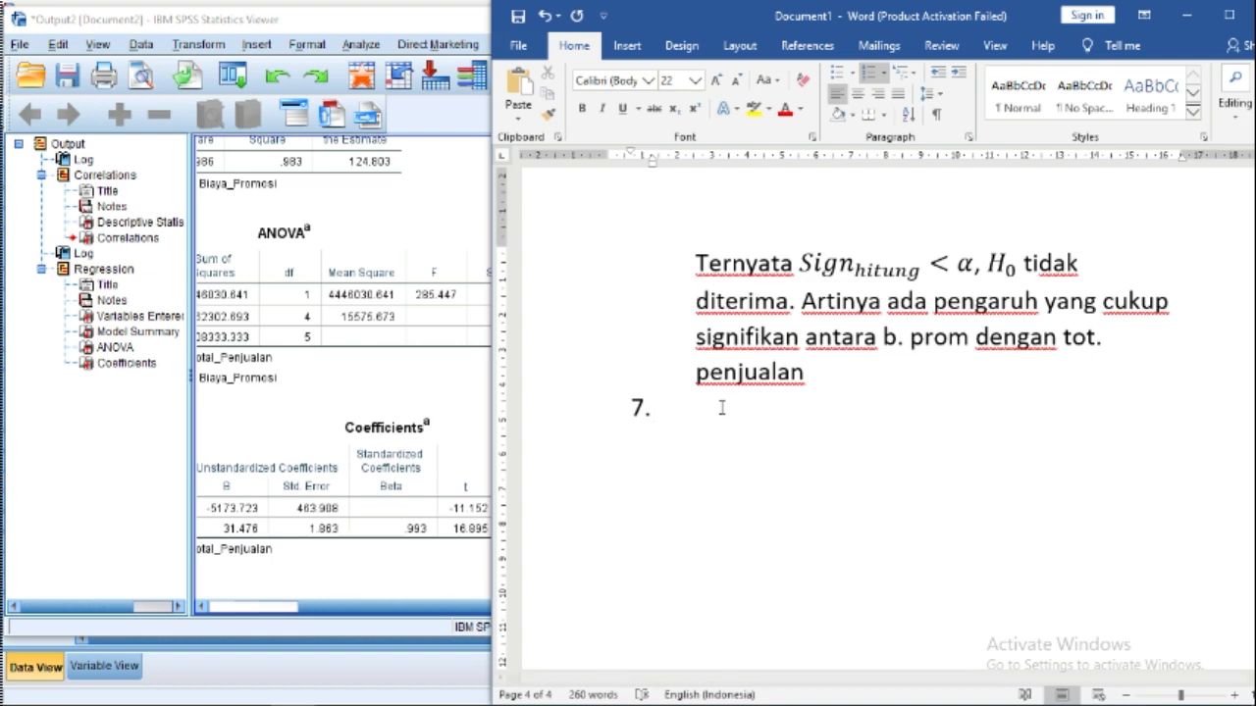
{"action": "scroll", "coordinate": [721, 414], "scroll_direction": "up", "scroll_amount": 10}
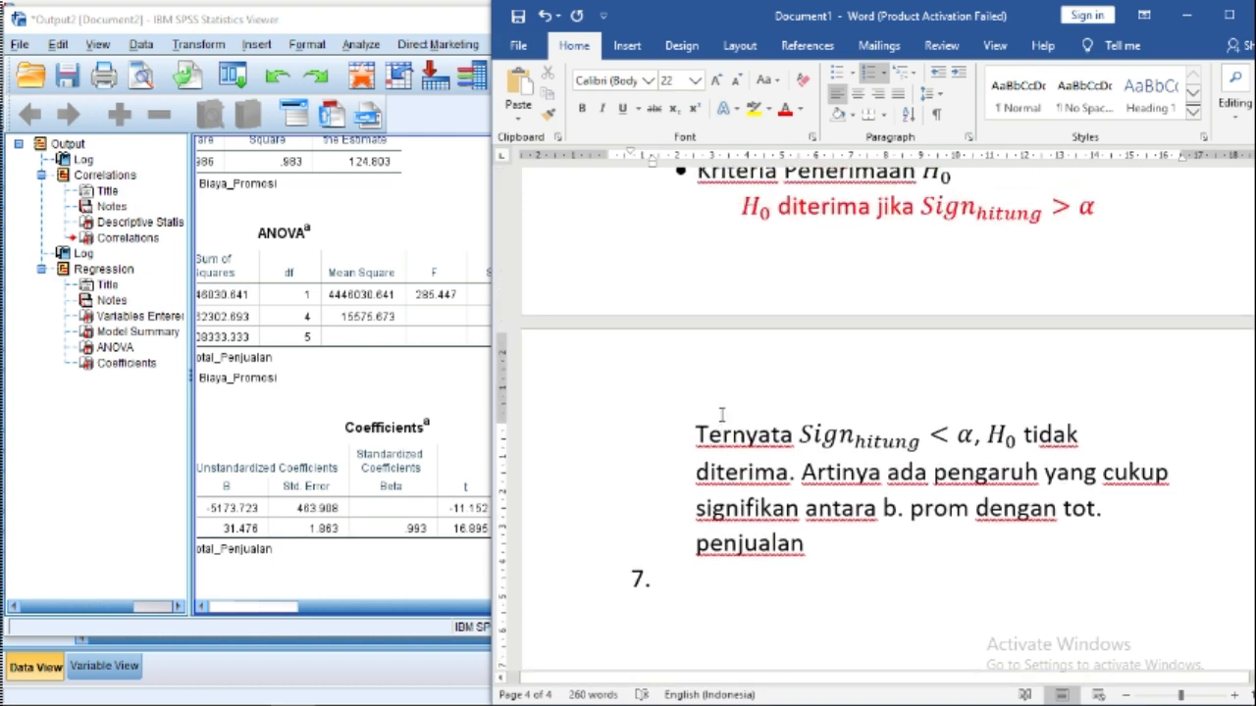
{"action": "scroll", "coordinate": [728, 402], "scroll_direction": "up", "scroll_amount": 4}
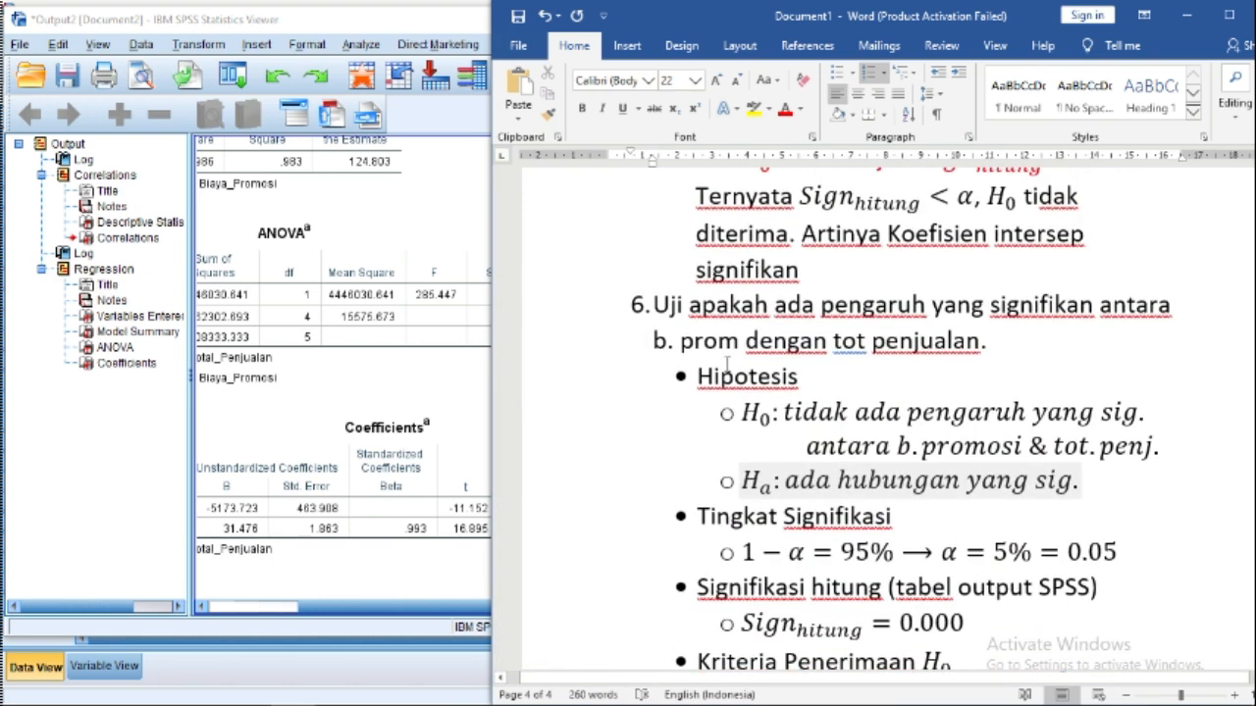
Step: Copy the item 6 heading into item 7 and remove the extra empty numbered line below it
{"action": "left_click_drag", "start_coordinate": [655, 304], "coordinate": [1025, 339]}
{"action": "key", "text": "ctrl+c"}
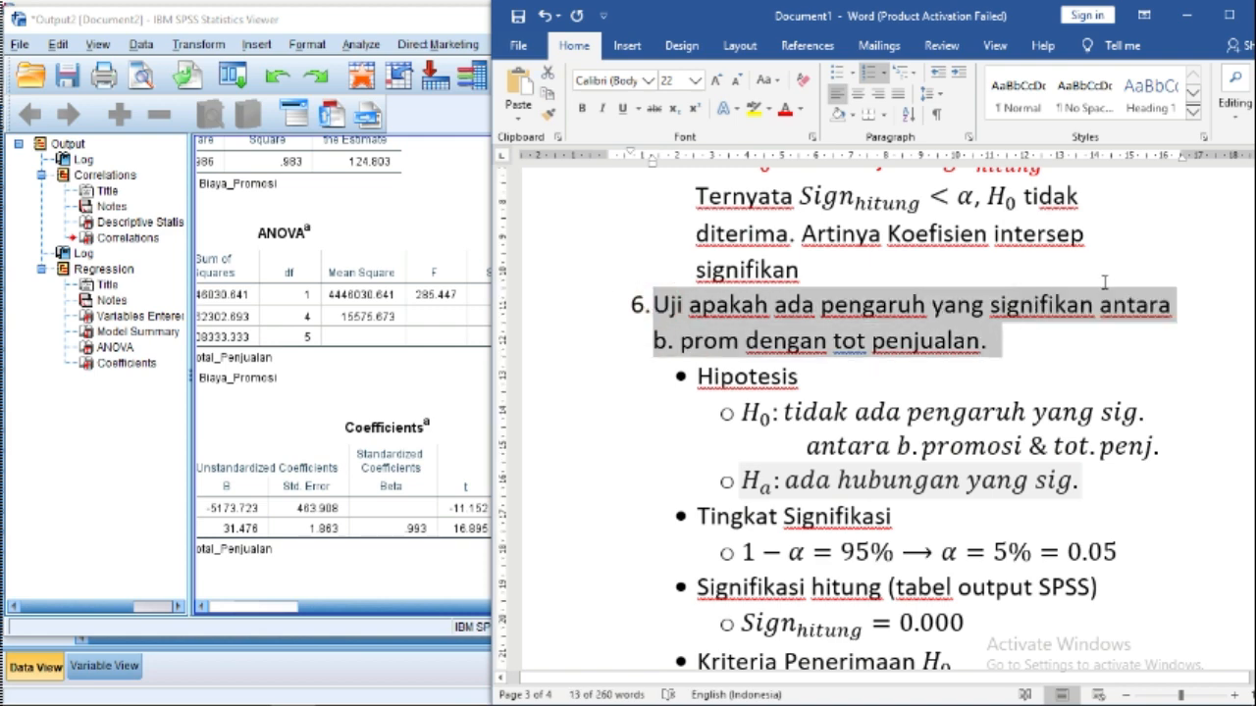
{"action": "scroll", "coordinate": [1105, 285], "scroll_direction": "down", "scroll_amount": 10}
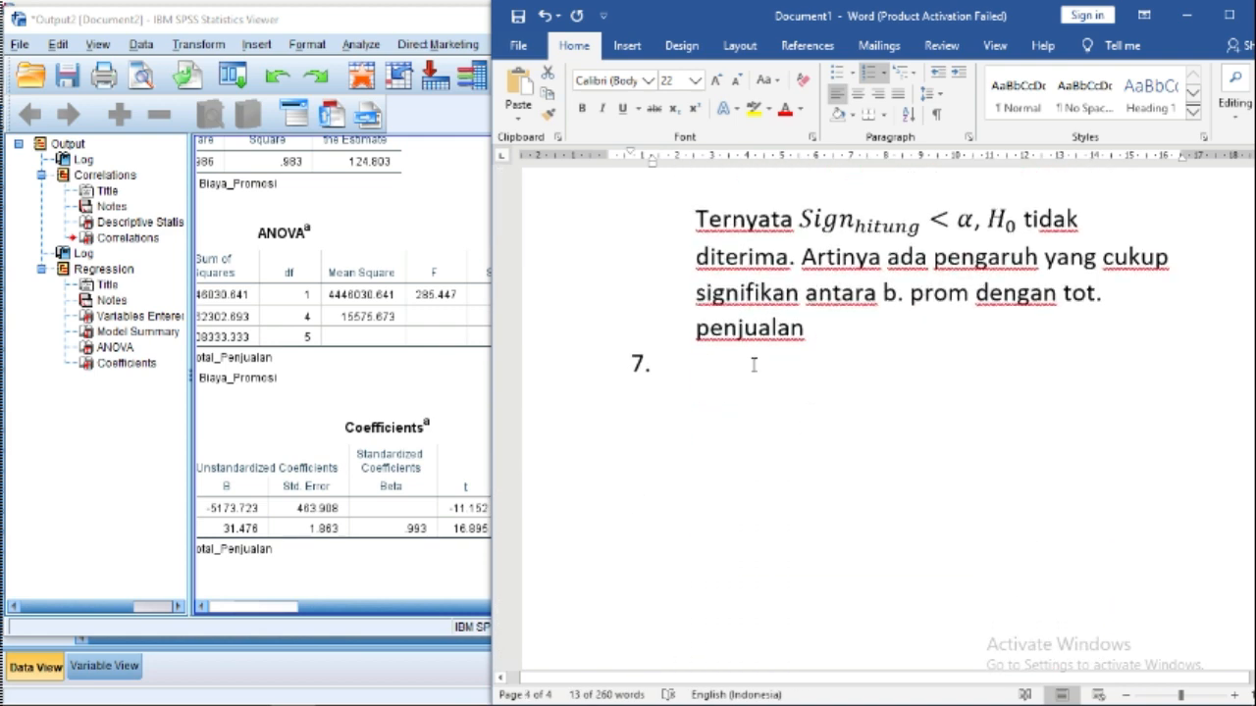
{"action": "left_click", "coordinate": [754, 365]}
{"action": "key", "text": "ctrl+v"}
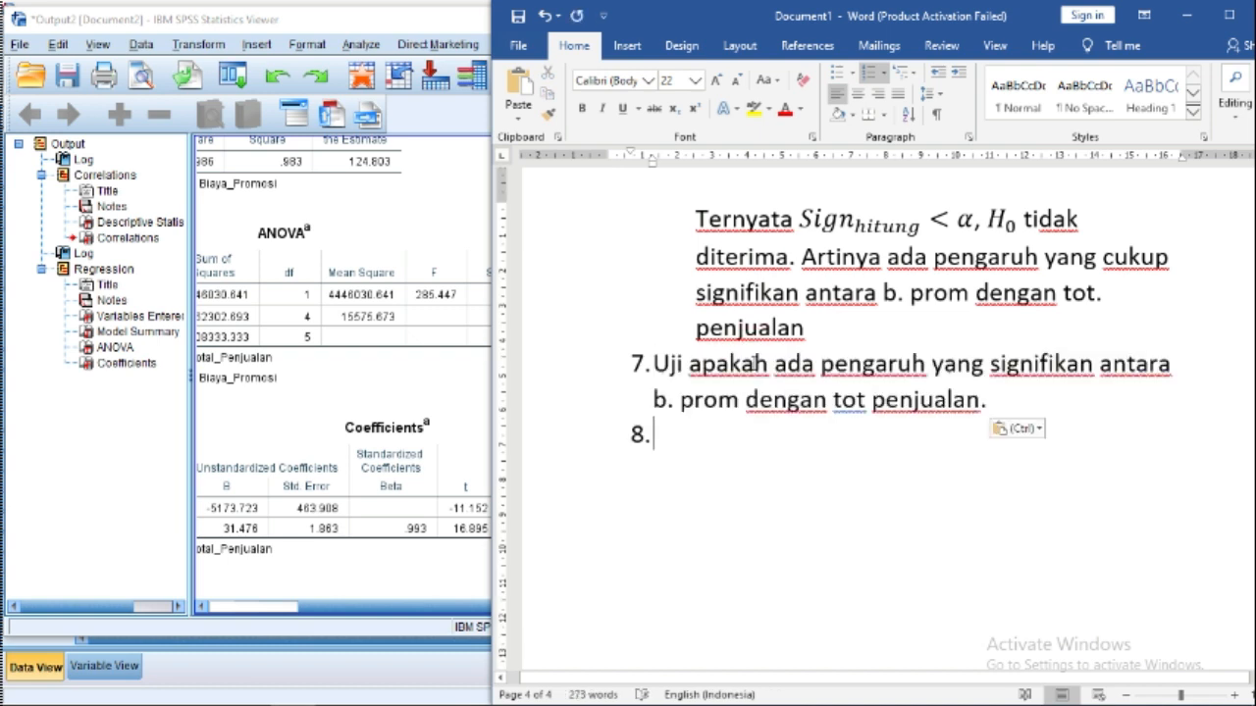
{"action": "key", "text": "BackSpace"}
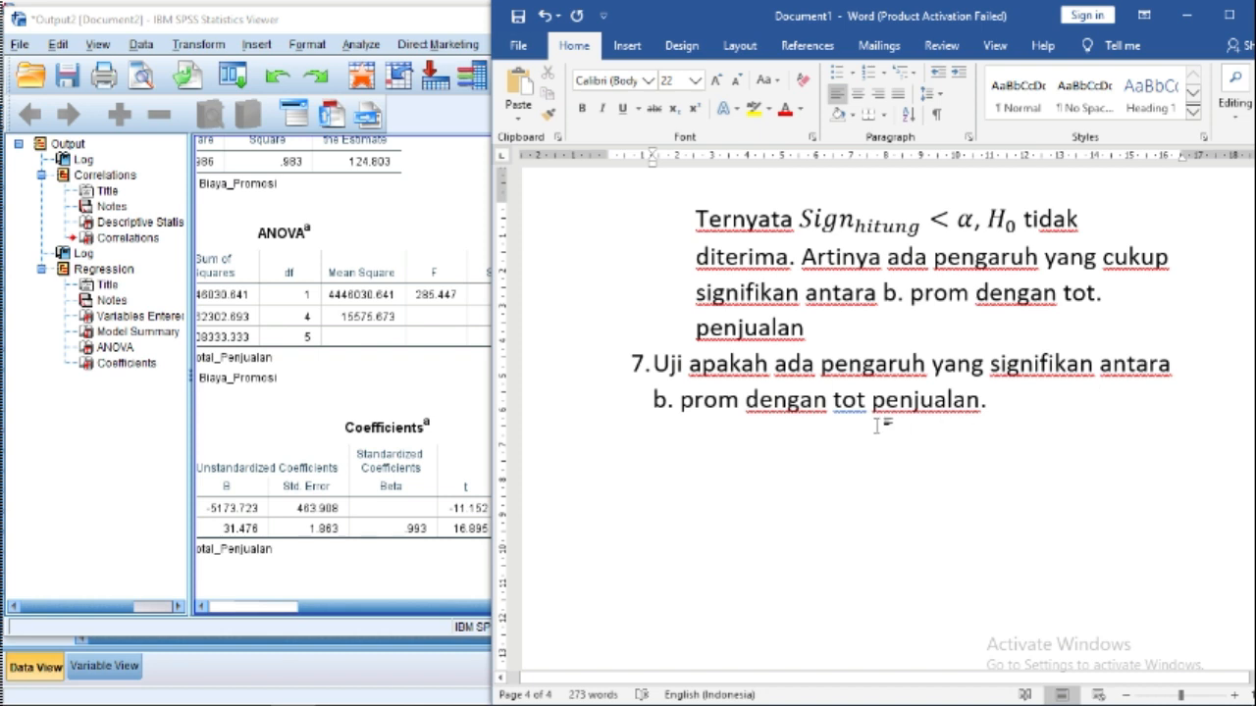
Step: Add "menggunakan ANOVA (Analysis of Variance)" before the full stop of the item 7 heading
{"action": "left_click", "coordinate": [983, 401]}
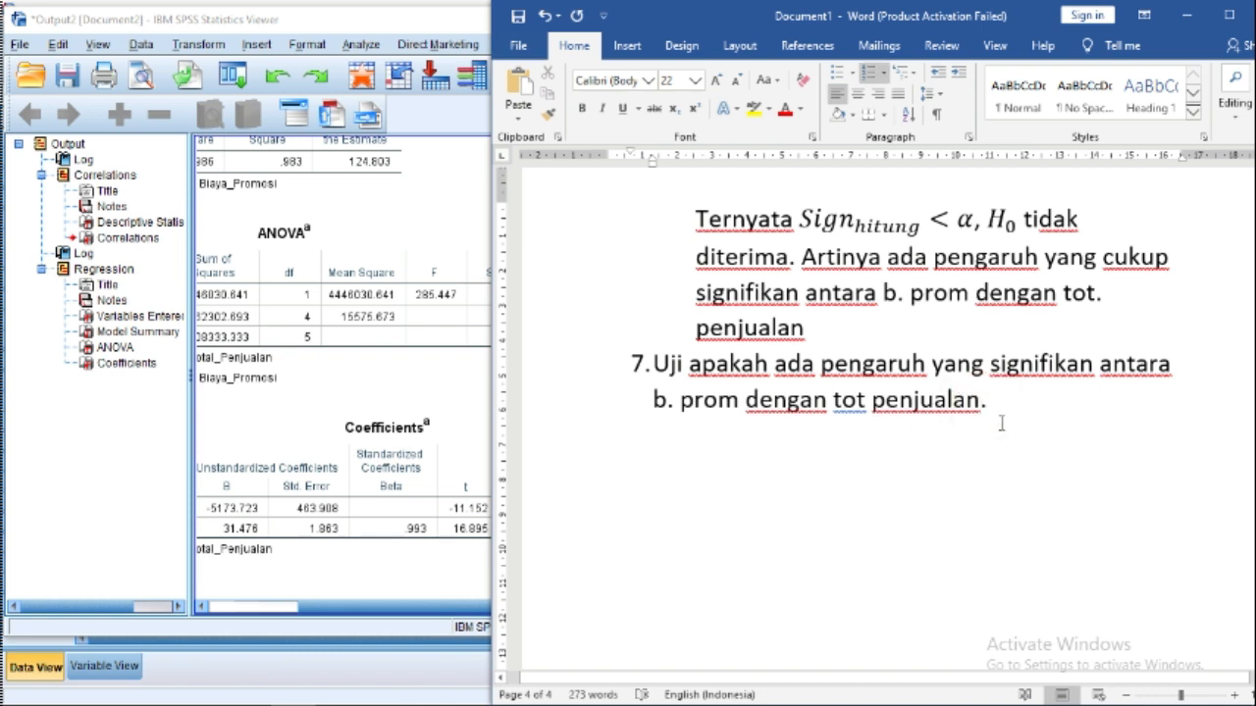
{"action": "type", "text": "menggu"}
{"action": "type", "text": "nakan ANOV"}
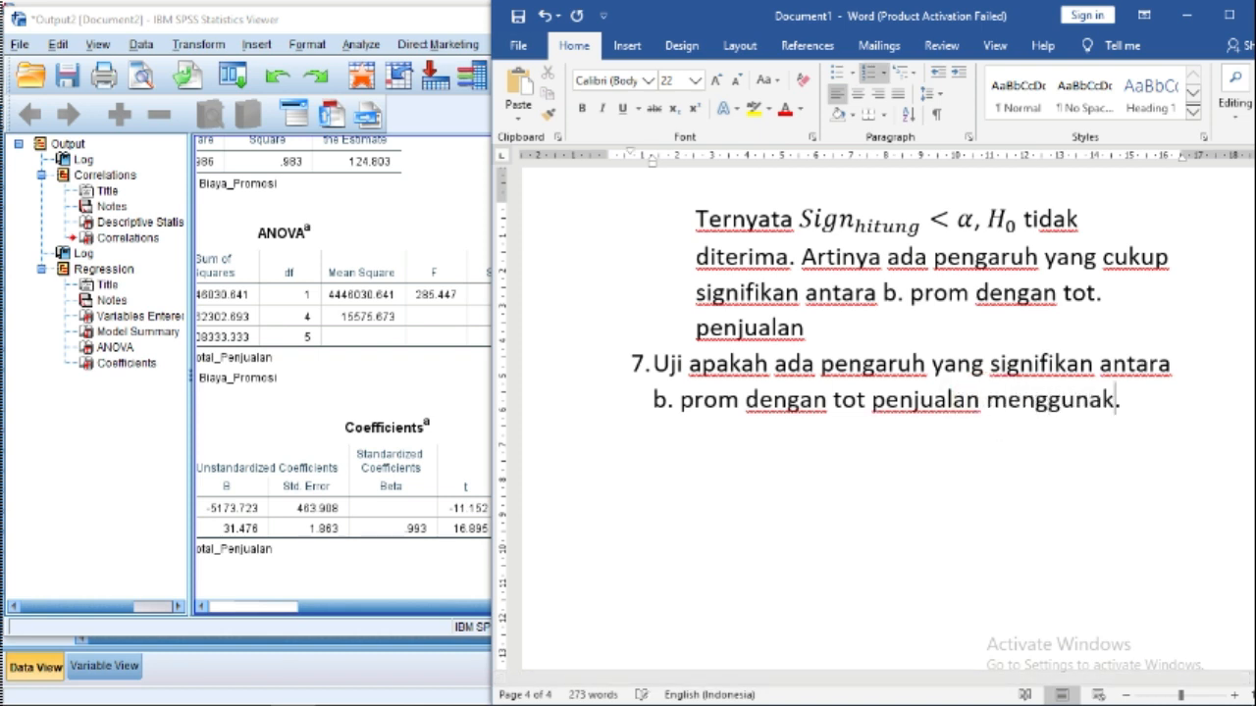
{"action": "type", "text": "A"}
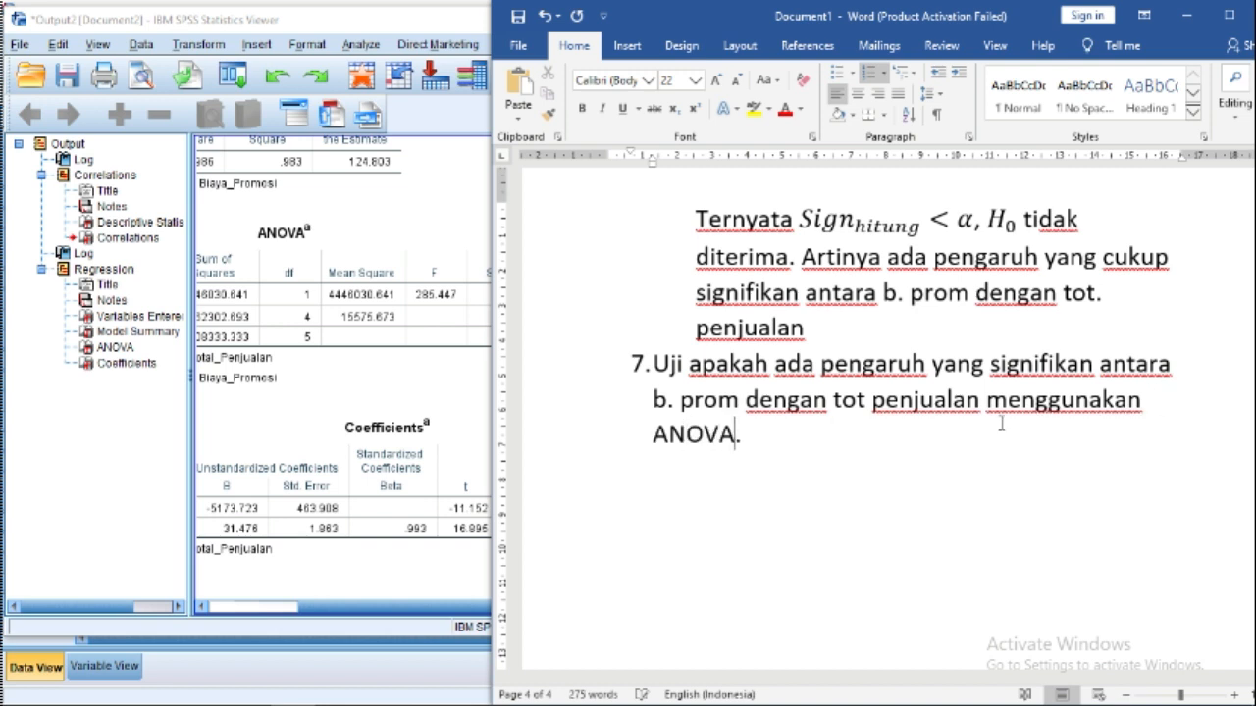
{"action": "type", "text": " ("}
{"action": "type", "text": "Analysis "}
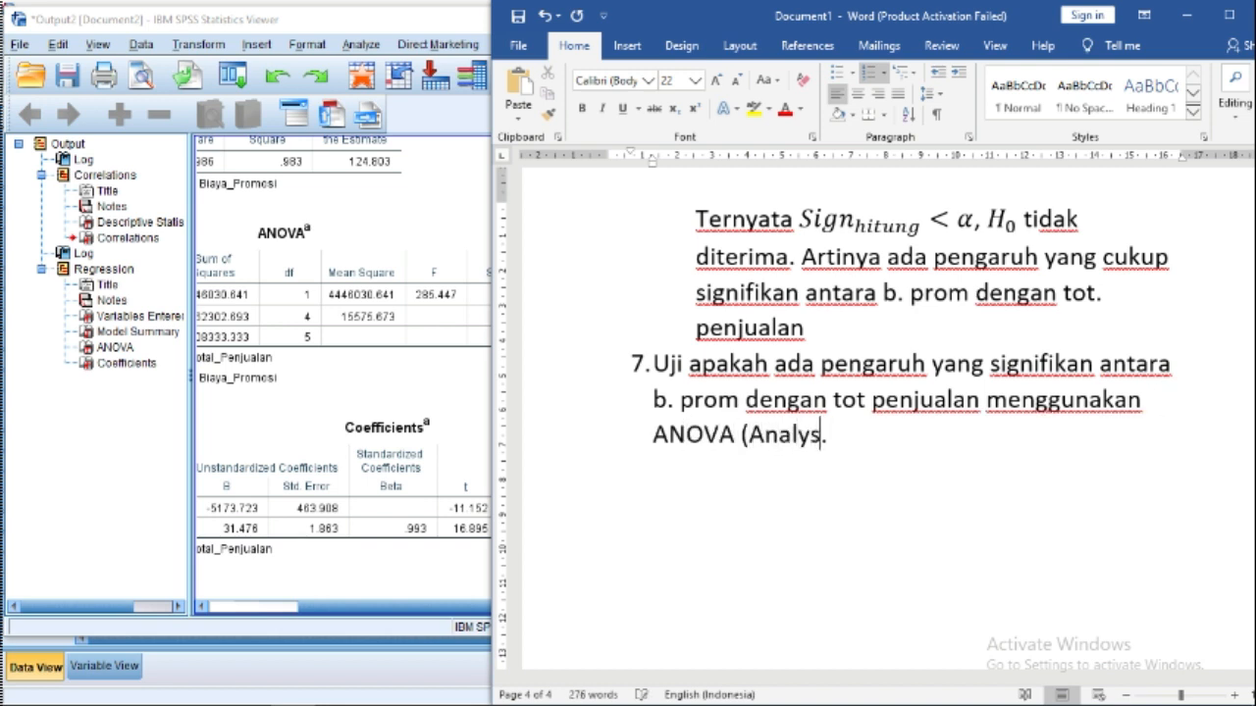
{"action": "type", "text": "of Varia"}
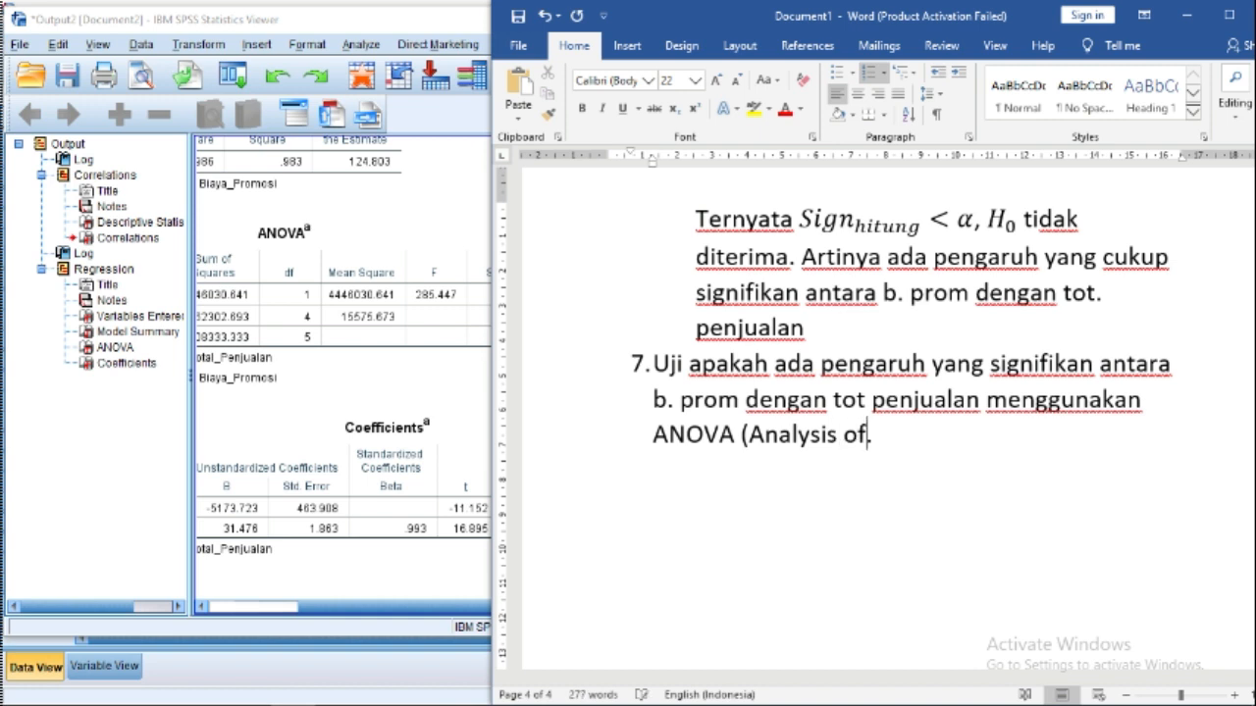
{"action": "type", "text": "nce)"}
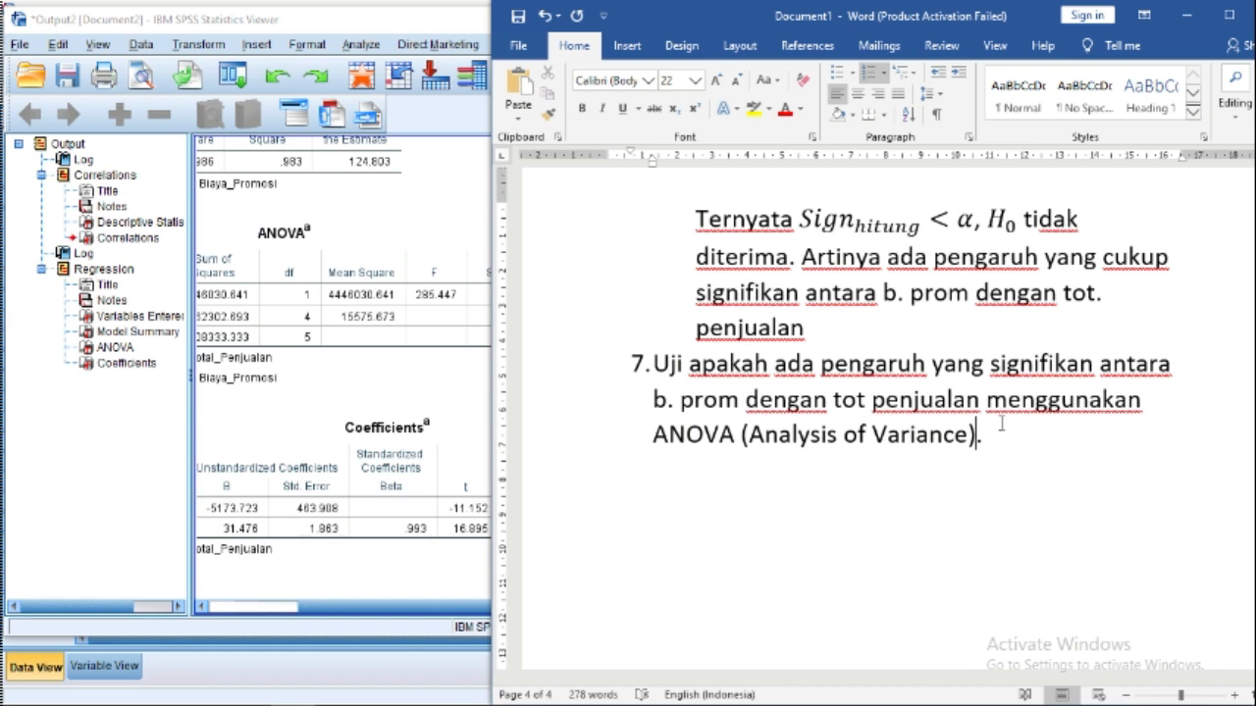
Step: Extend the item 7 heading with "/ ANAVA (Analisis Variansi)" after the ANOVA term, correcting the capitalization of "Variansi"
{"action": "type", "text": "/ ANAVA "}
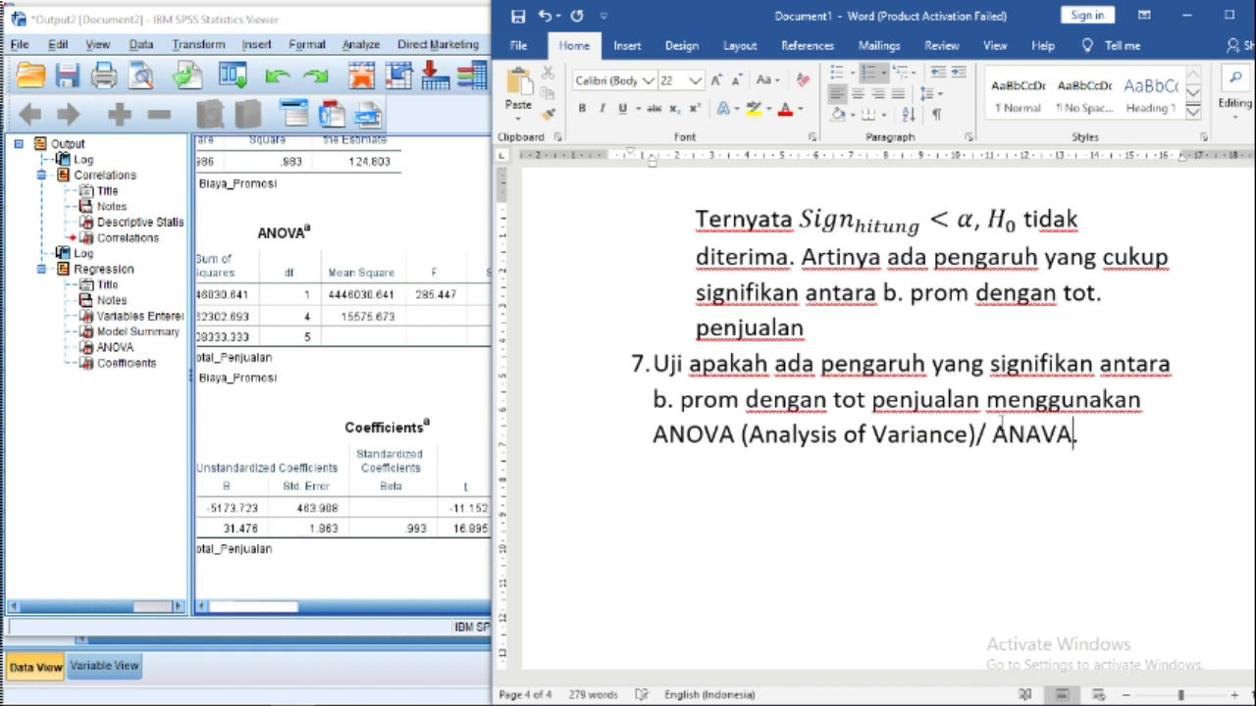
{"action": "type", "text": "(Analisi"}
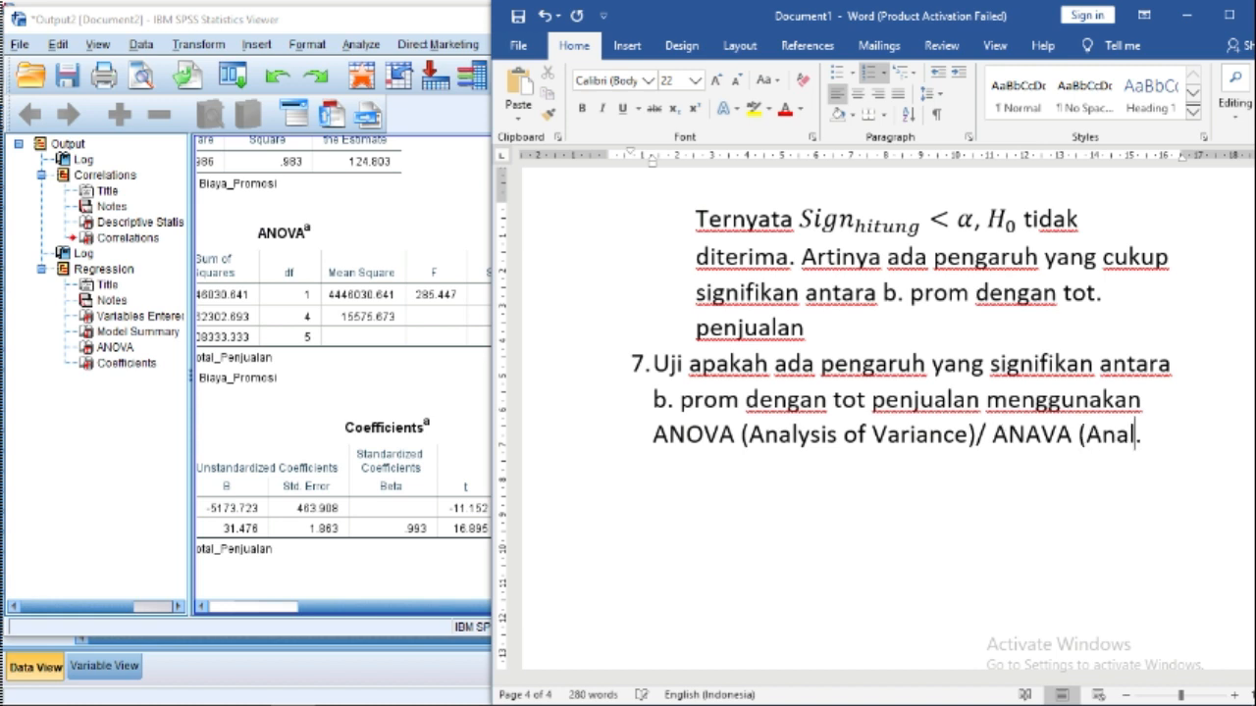
{"action": "type", "text": "s VArians"}
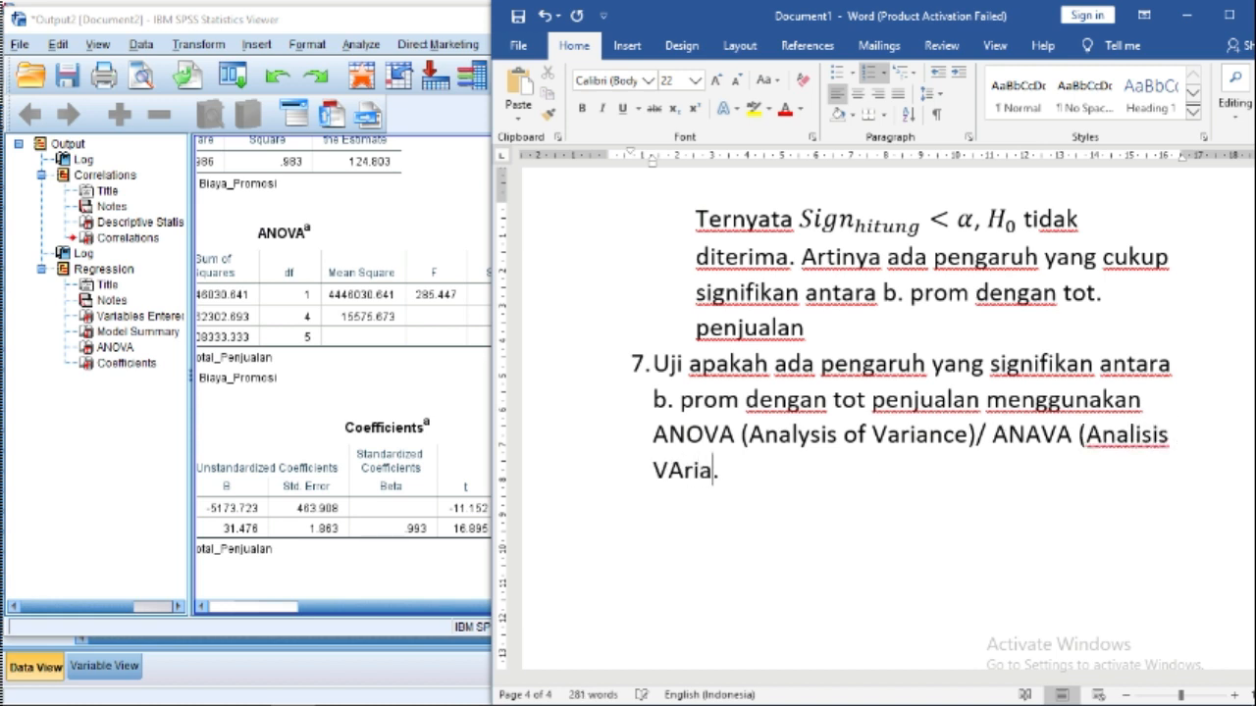
{"action": "type", "text": "i"}
{"action": "key", "text": "Left"}
{"action": "key", "text": "Left"}
{"action": "key", "text": "Left"}
{"action": "key", "text": "Left"}
{"action": "key", "text": "Left"}
{"action": "key", "text": "Left"}
{"action": "key", "text": "shift+Left"}
{"action": "type", "text": "a"}
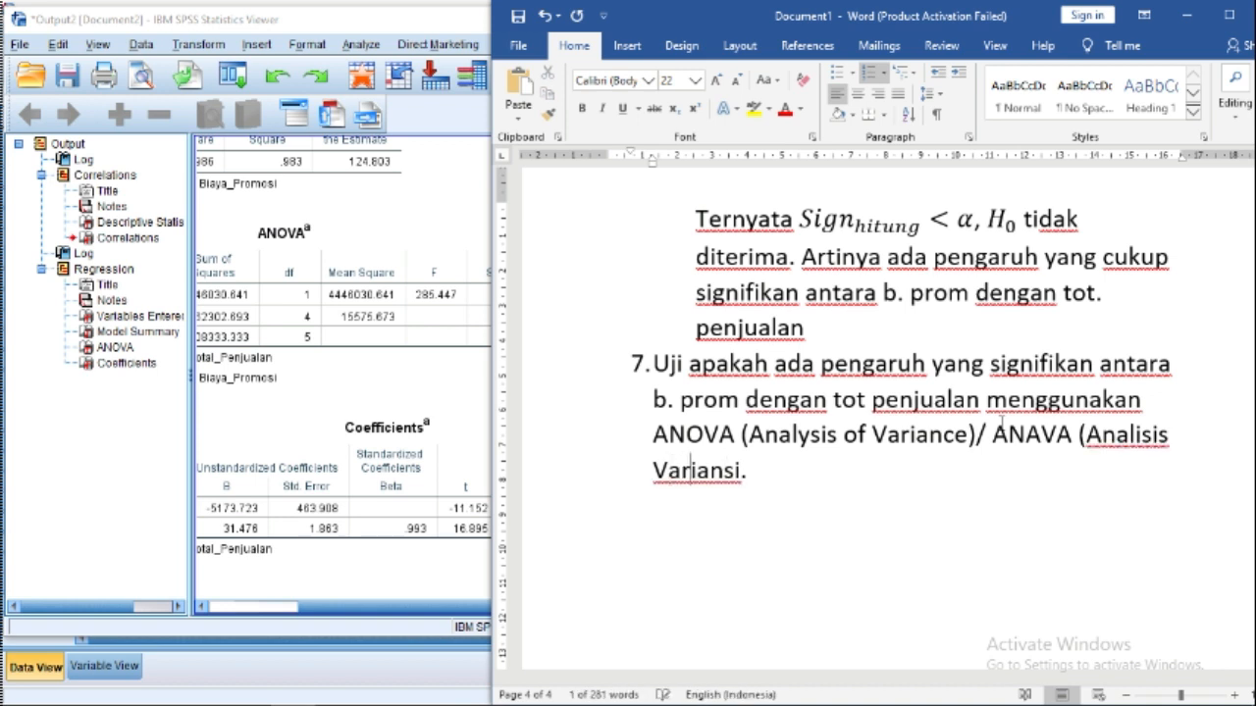
{"action": "key", "text": "Right"}
{"action": "key", "text": "Right"}
{"action": "key", "text": "Right"}
{"action": "key", "text": "Right"}
{"action": "type", "text": ")"}
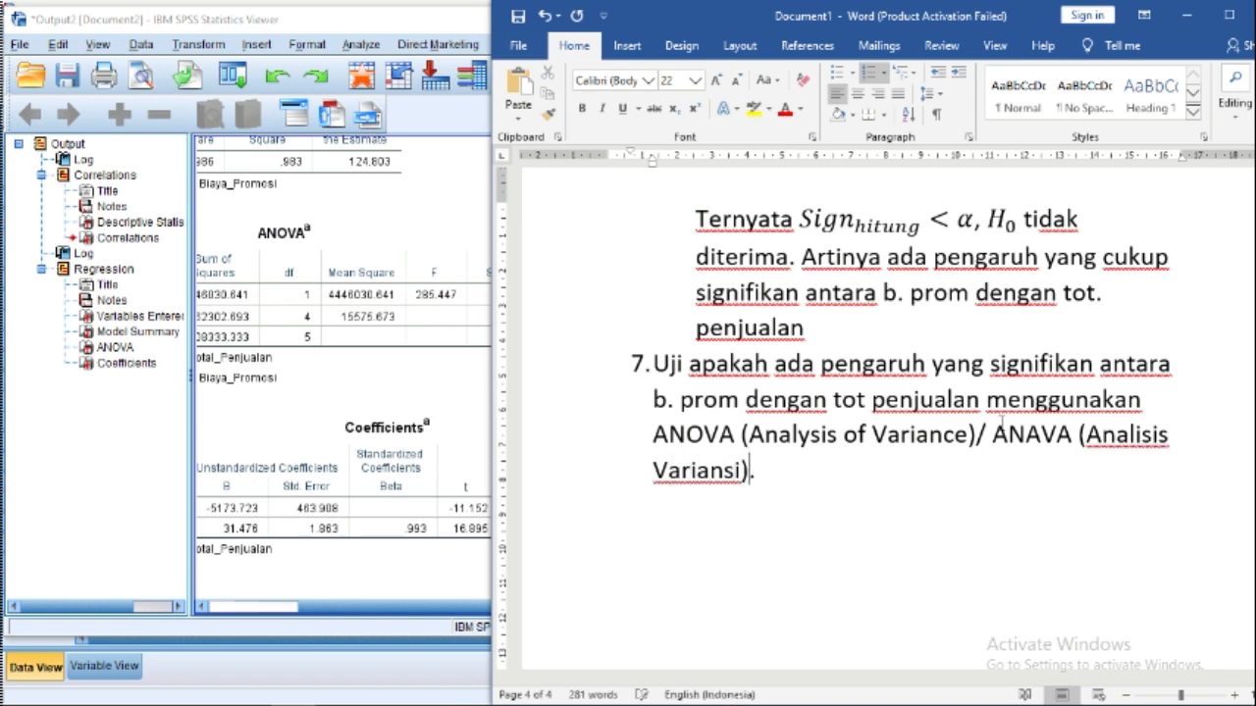
Step: Start an unnumbered line below the item 7 heading and undo the mistaken paste of the copied heading
{"action": "left_click", "coordinate": [877, 470]}
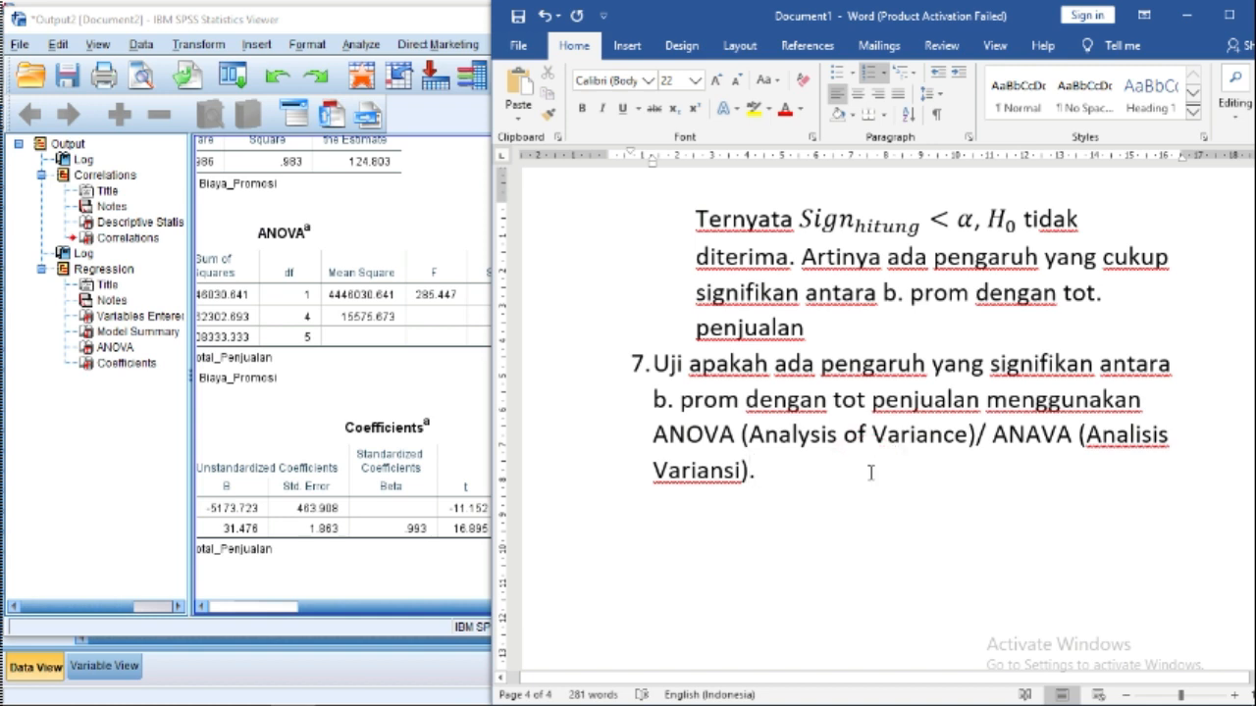
{"action": "key", "text": "Return"}
{"action": "key", "text": "BackSpace"}
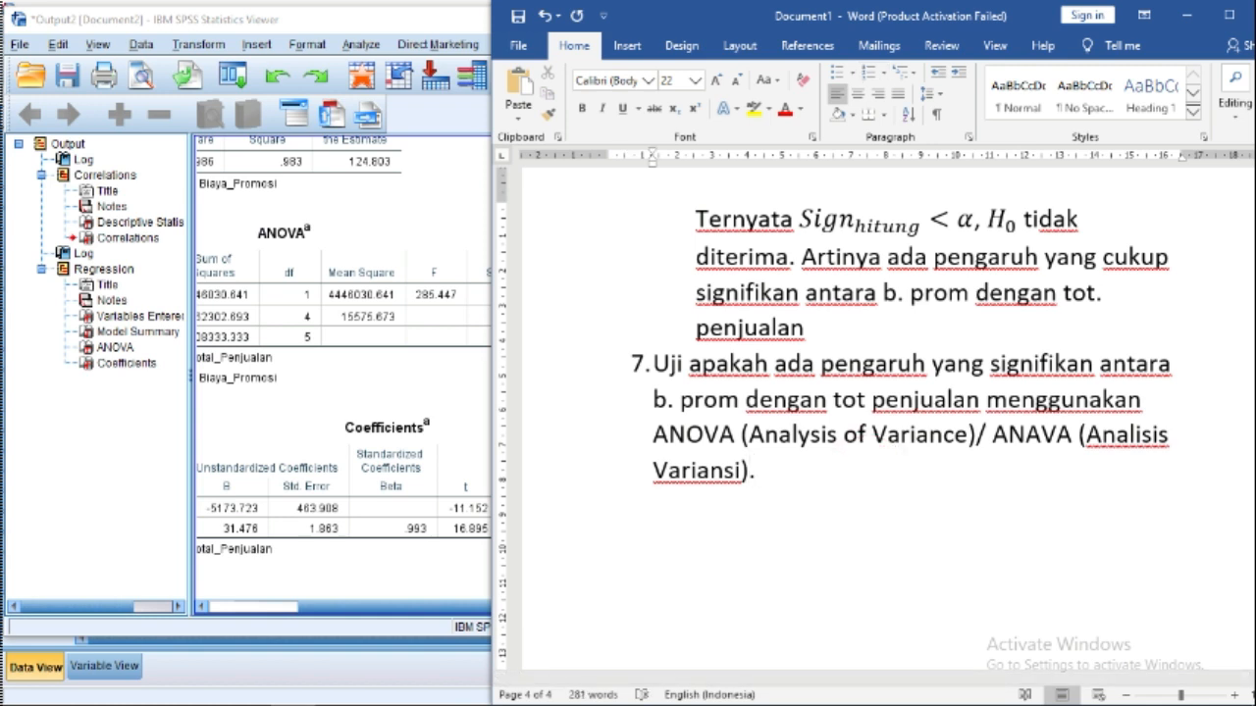
{"action": "key", "text": "ctrl+v"}
{"action": "key", "text": "ctrl+z"}
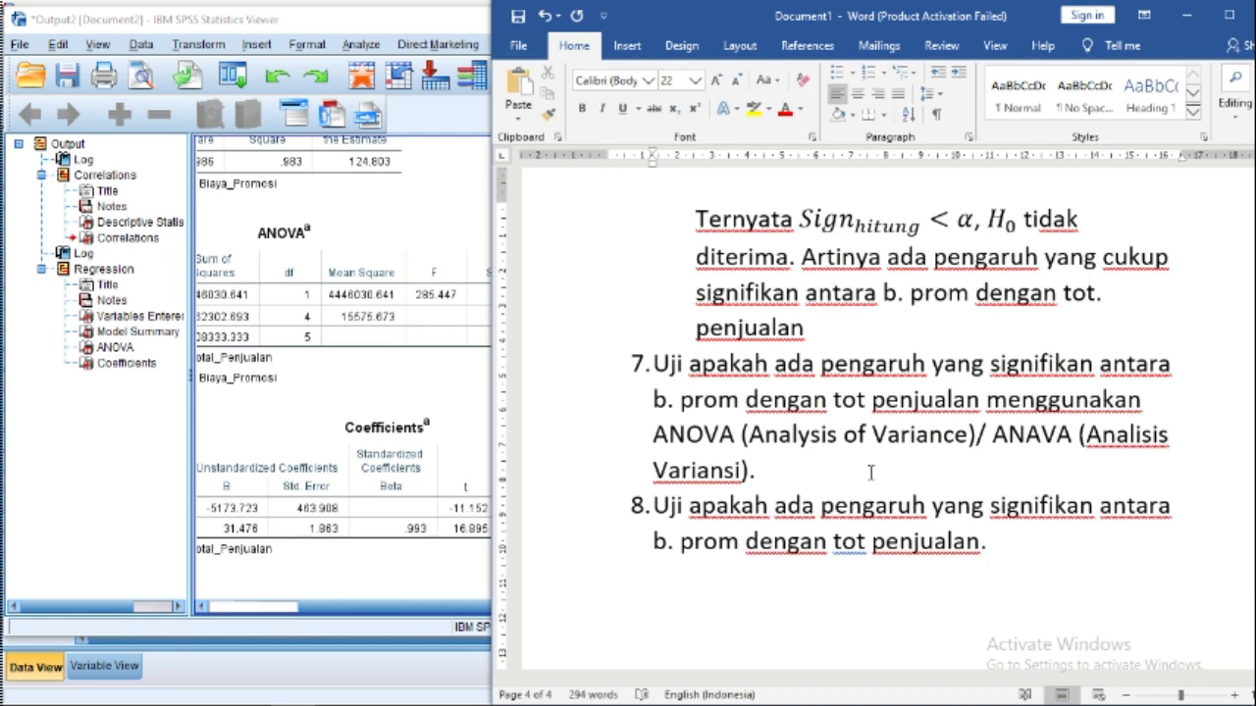
Step: Copy the hypothesis test block from item 6 and paste it below the item 7 heading, keeping its original bullet formatting
{"action": "scroll", "coordinate": [710, 347], "scroll_direction": "up", "scroll_amount": 5}
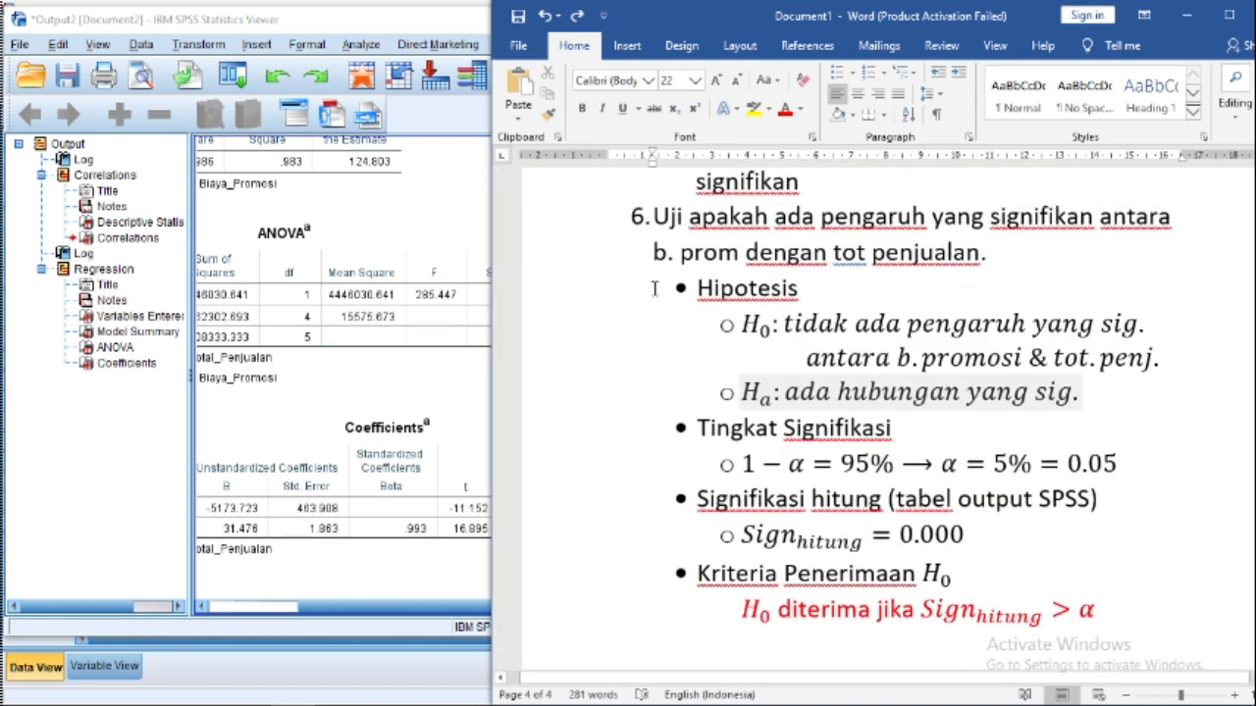
{"action": "left_click_drag", "start_coordinate": [572, 285], "coordinate": [613, 610]}
{"action": "scroll", "coordinate": [707, 550], "scroll_direction": "down", "scroll_amount": 4}
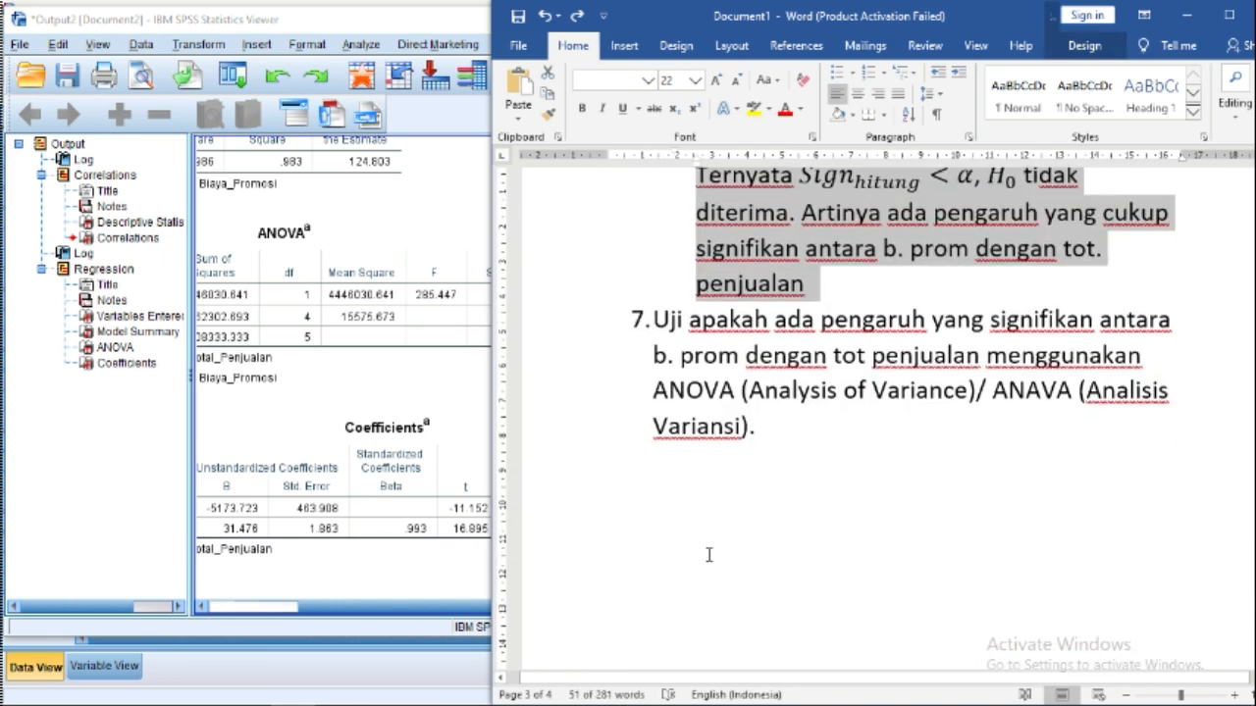
{"action": "left_click", "coordinate": [735, 507]}
{"action": "left_click", "coordinate": [748, 461]}
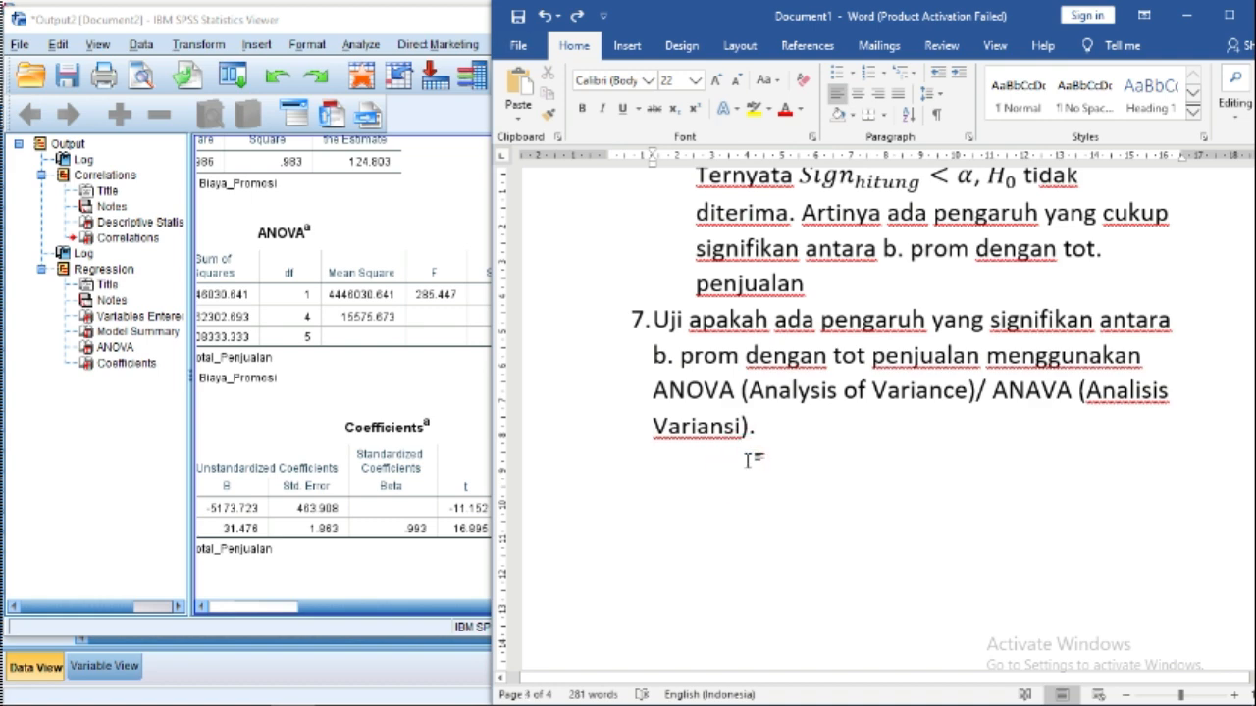
{"action": "type", "text": "Hipotesis a. H0: tidak ada pengaruh yang sig. antara b.promosi & tot.penj. b. Ha: ada hubungan yang sig. Tingkat Signifikasi a. 1 − α = 95% ⟶ α = 5% = 0.05 Signifikasi hitung (tabel output SPSS) a. Signhitung = 0.000 Kriteria Penerimaan H0 H0 diterima jika Signhitung > α Ternyata Signhitung < α, H0 tidak diterima. Artinya ada pengaruh yang cukup signifikan antara b. prom dengan tot. penjualan"}
{"action": "scroll", "coordinate": [870, 546], "scroll_direction": "down", "scroll_amount": 2}
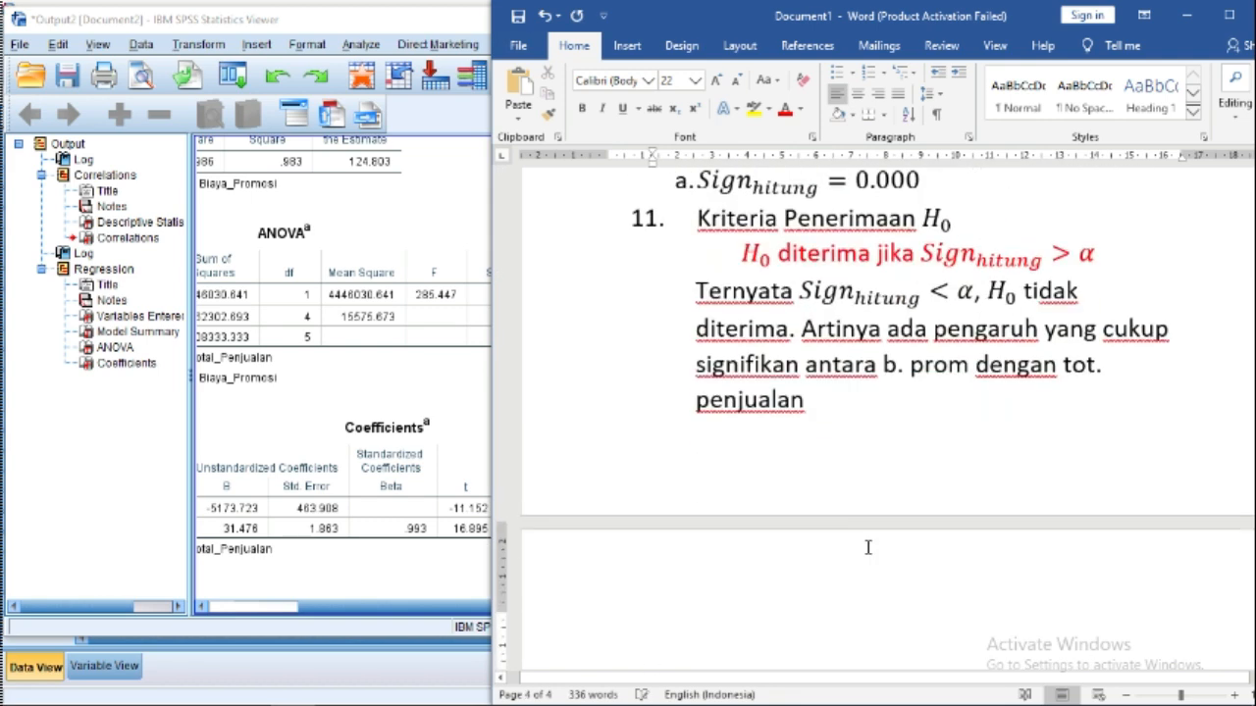
{"action": "left_click", "coordinate": [846, 422]}
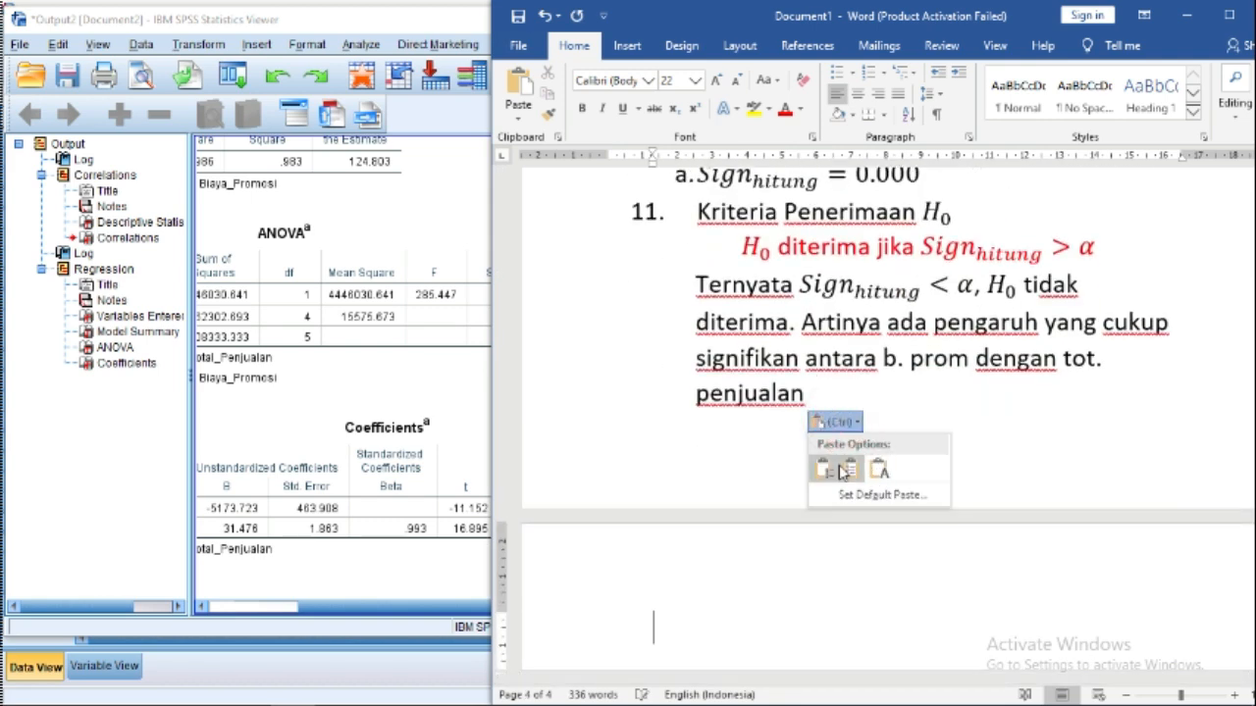
{"action": "left_click", "coordinate": [850, 469]}
{"action": "scroll", "coordinate": [841, 465], "scroll_direction": "up", "scroll_amount": 2}
{"action": "scroll", "coordinate": [843, 446], "scroll_direction": "up", "scroll_amount": 3}
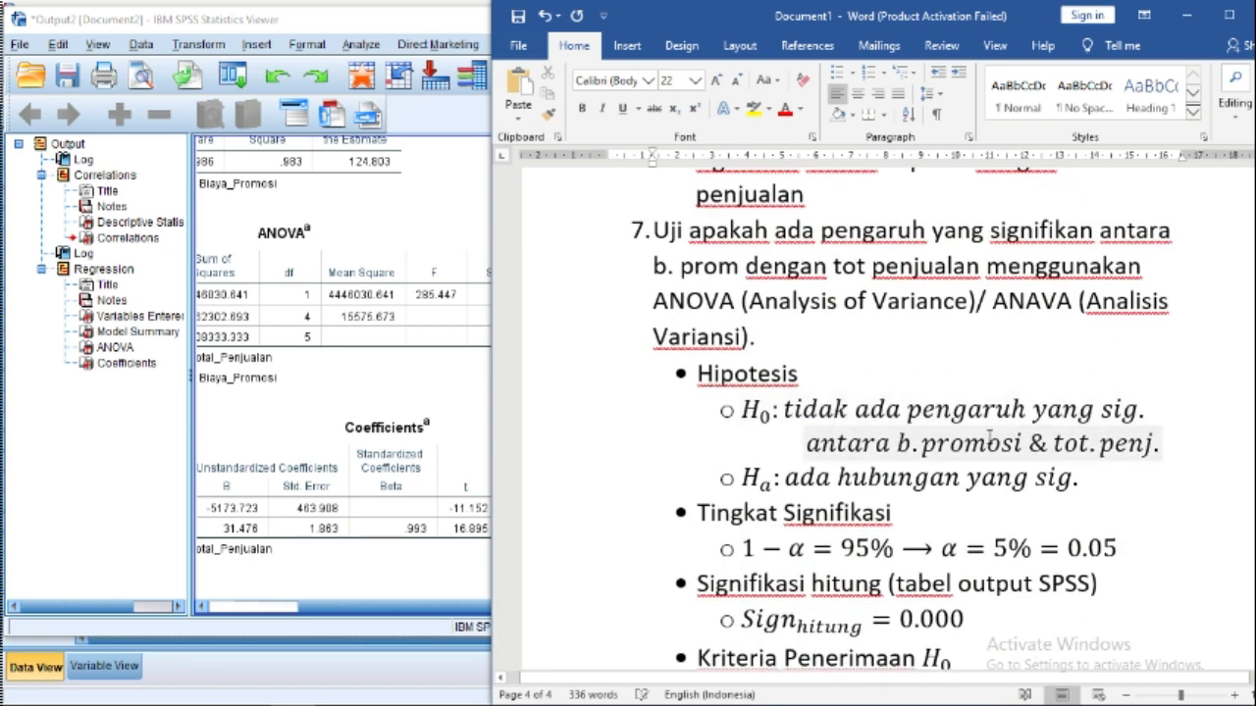
Step: Add "ANOVA" after "SPSS" in the parentheses of item 7's "Signifikasi hitung" bullet
{"action": "scroll", "coordinate": [940, 495], "scroll_direction": "down", "scroll_amount": 2}
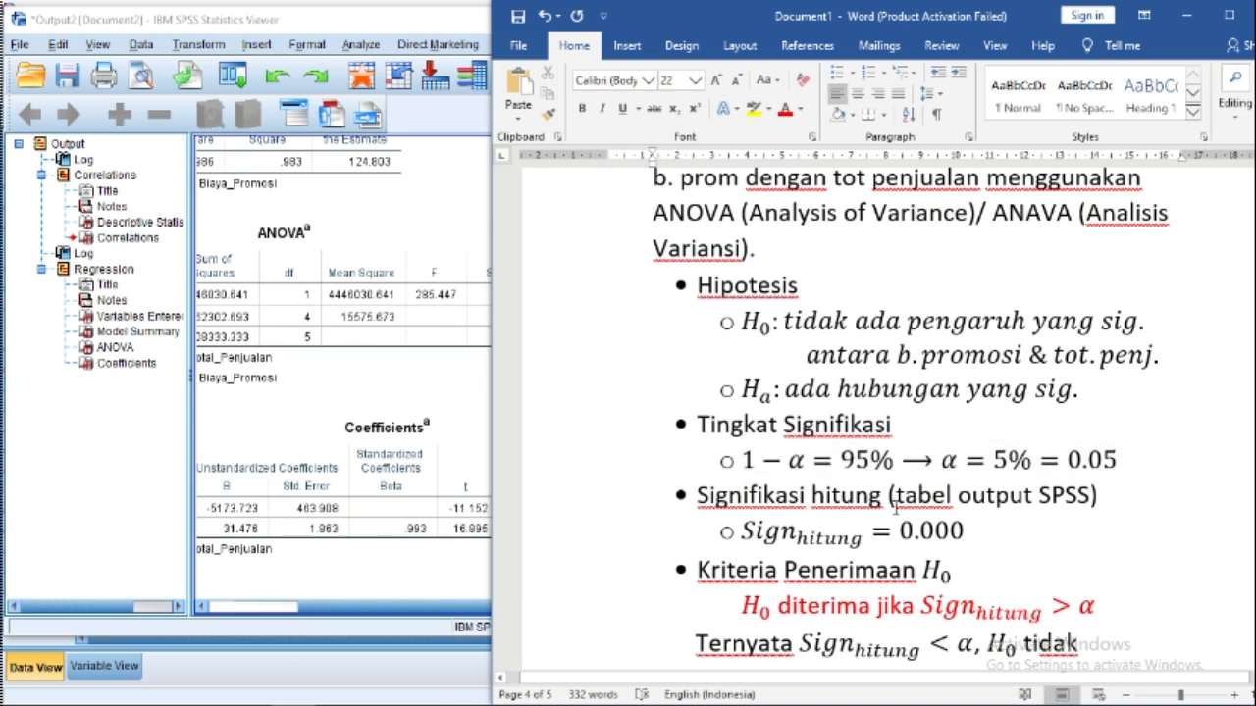
{"action": "left_click", "coordinate": [895, 501]}
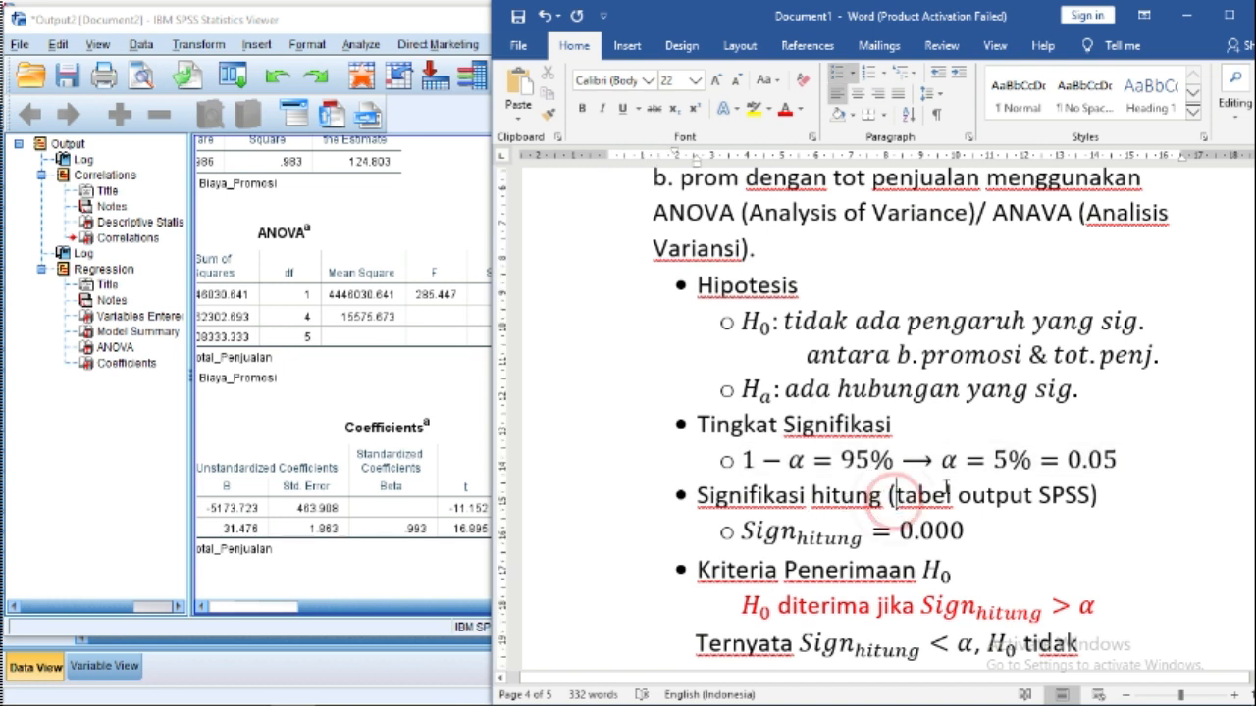
{"action": "left_click", "coordinate": [1089, 499]}
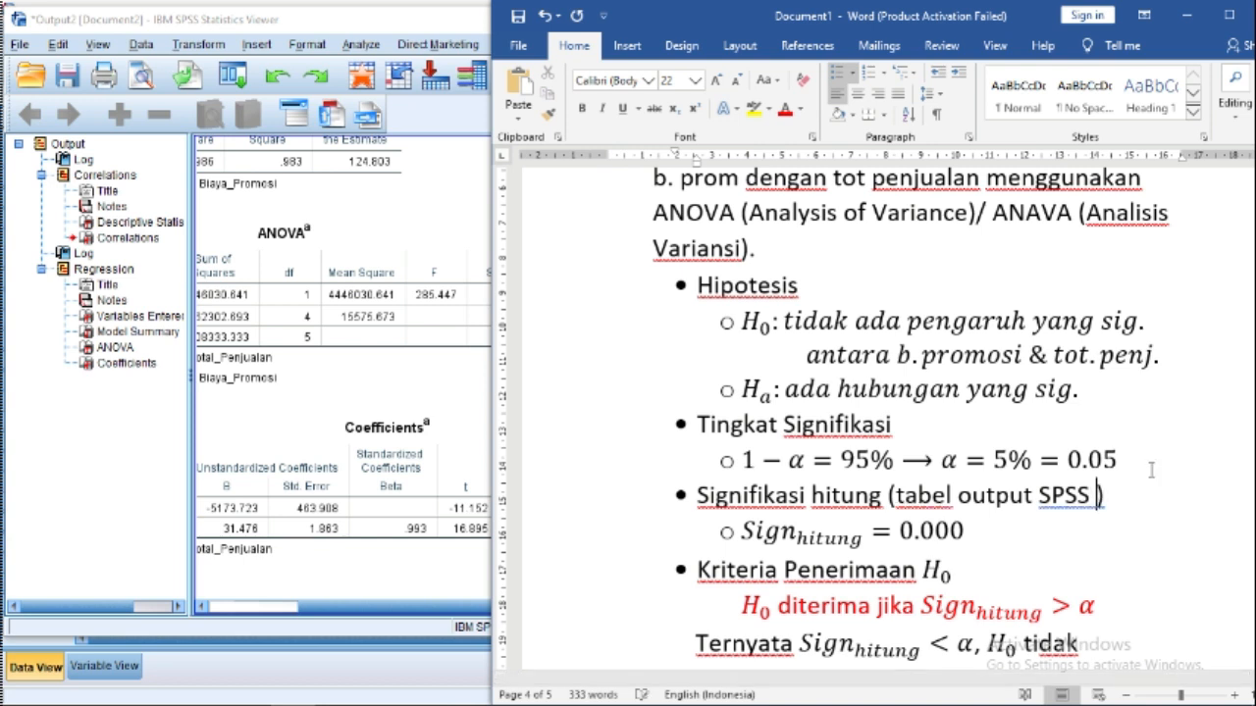
{"action": "type", "text": "ANOVA"}
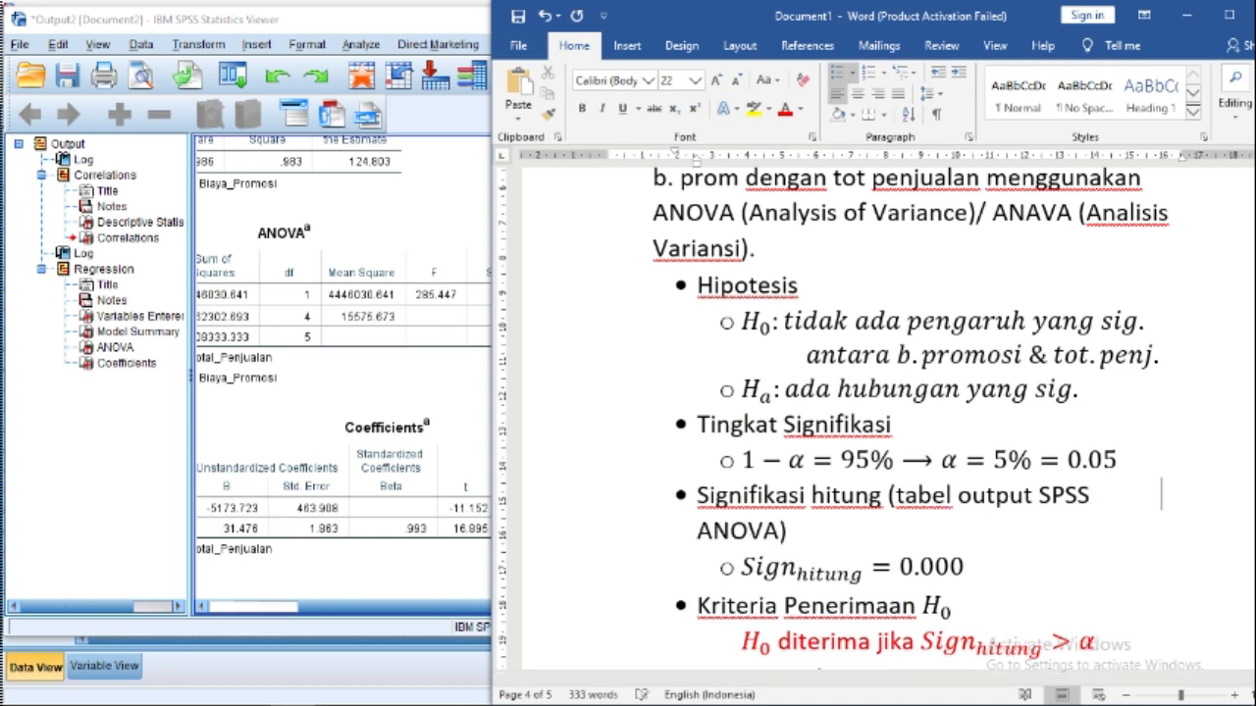
Step: Check the Sig. value in the SPSS ANOVA table against the calculated significance under item 7 in Word
{"action": "left_click", "coordinate": [323, 20]}
{"action": "left_click", "coordinate": [382, 281]}
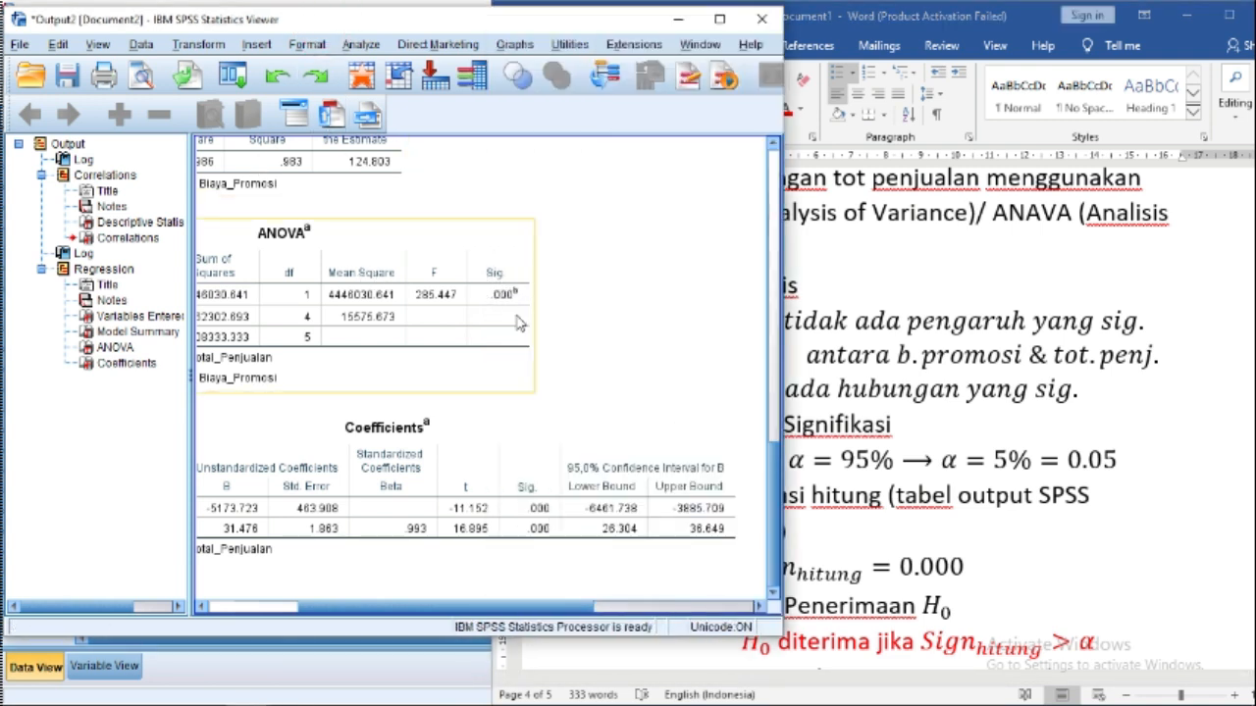
{"action": "left_click", "coordinate": [956, 593]}
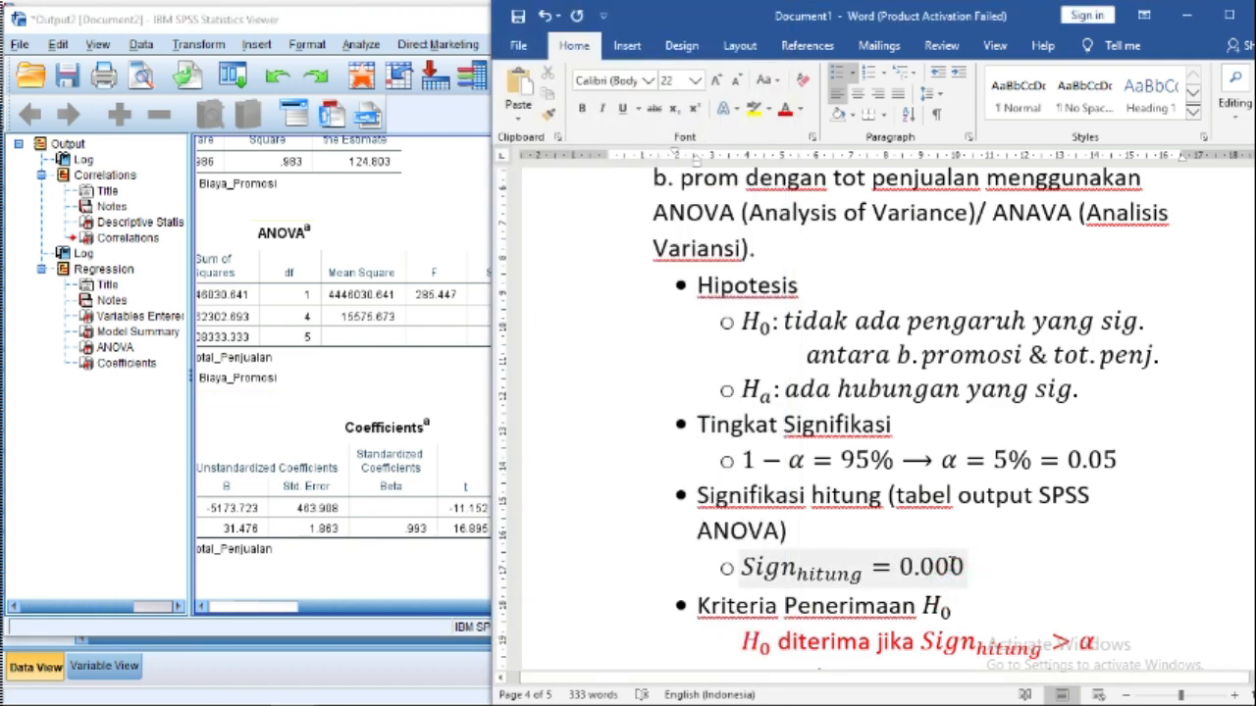
Step: Review item 7's acceptance criterion and conclusion, and compare the test with the hypotheses and significance under item 6
{"action": "scroll", "coordinate": [955, 567], "scroll_direction": "down", "scroll_amount": 3}
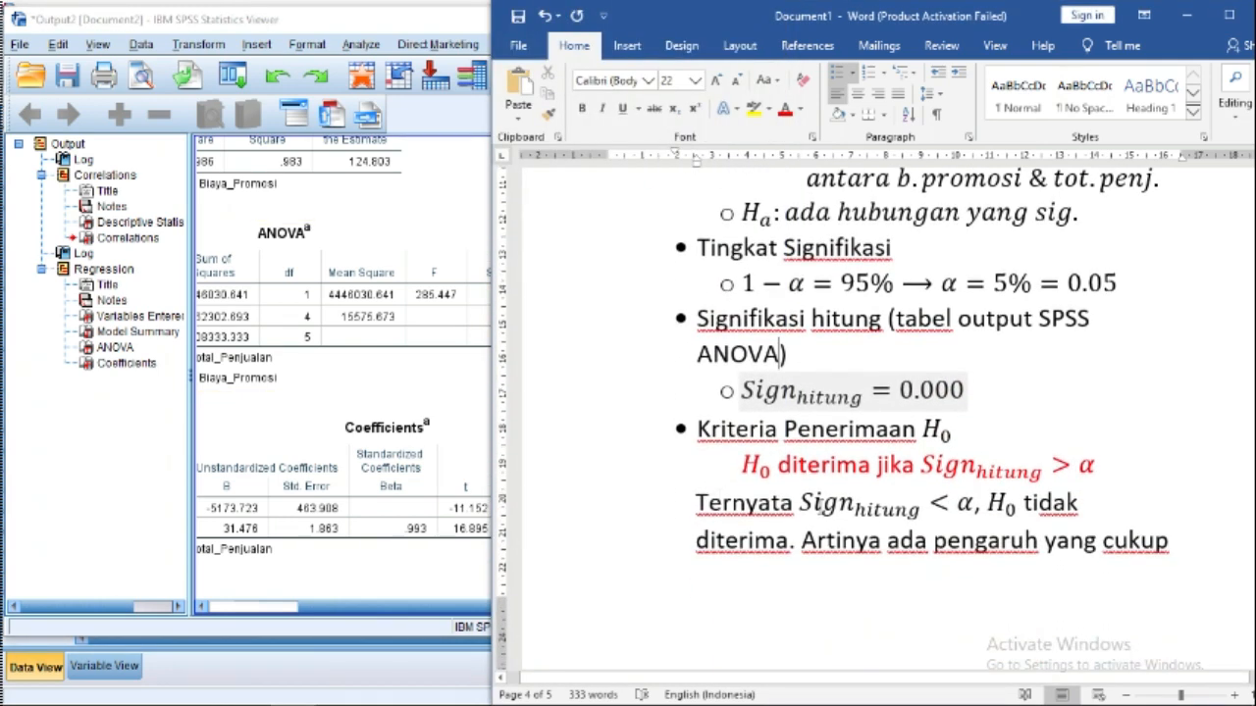
{"action": "scroll", "coordinate": [1010, 510], "scroll_direction": "down", "scroll_amount": 2}
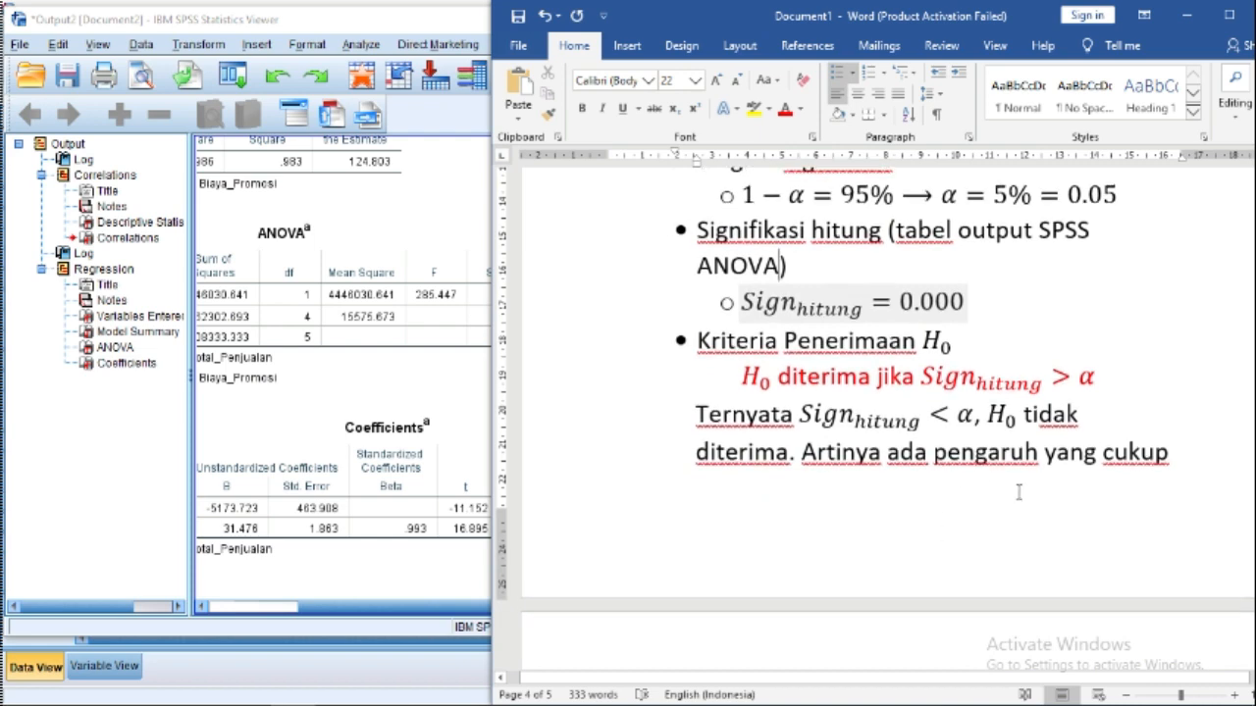
{"action": "scroll", "coordinate": [1019, 492], "scroll_direction": "down", "scroll_amount": 5}
{"action": "scroll", "coordinate": [948, 453], "scroll_direction": "up", "scroll_amount": 12}
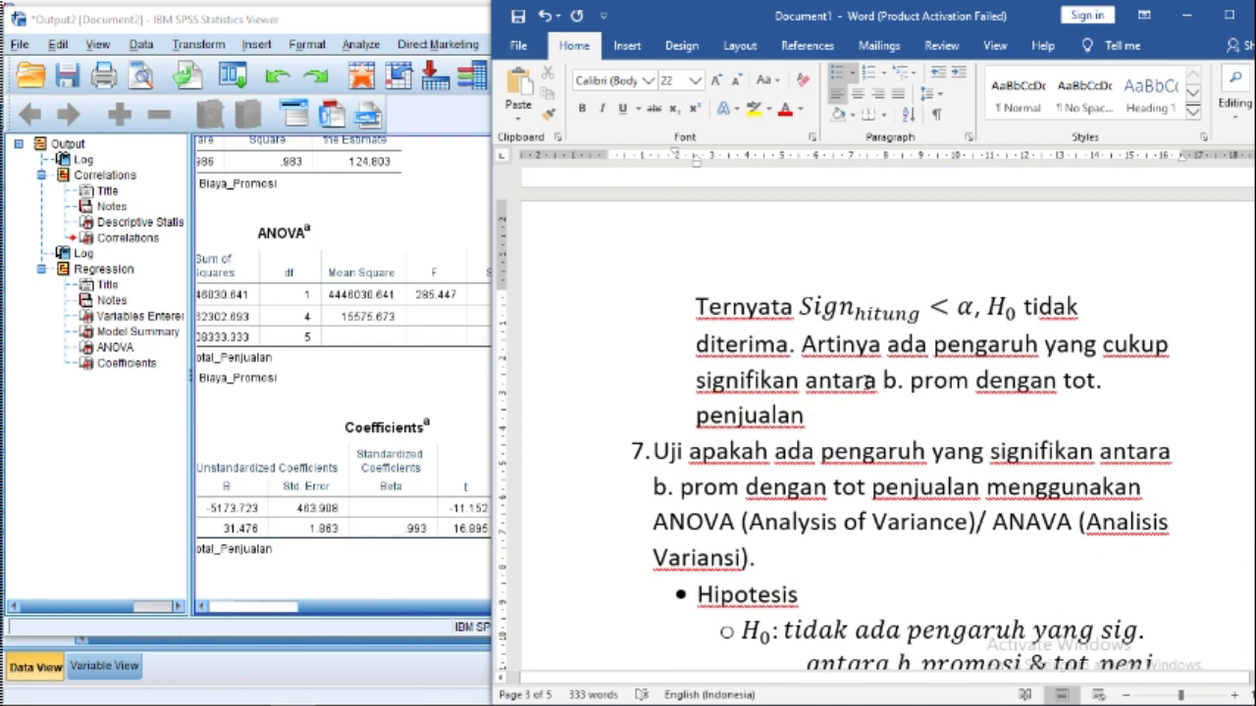
{"action": "scroll", "coordinate": [870, 381], "scroll_direction": "up", "scroll_amount": 5}
{"action": "scroll", "coordinate": [917, 291], "scroll_direction": "up", "scroll_amount": 3}
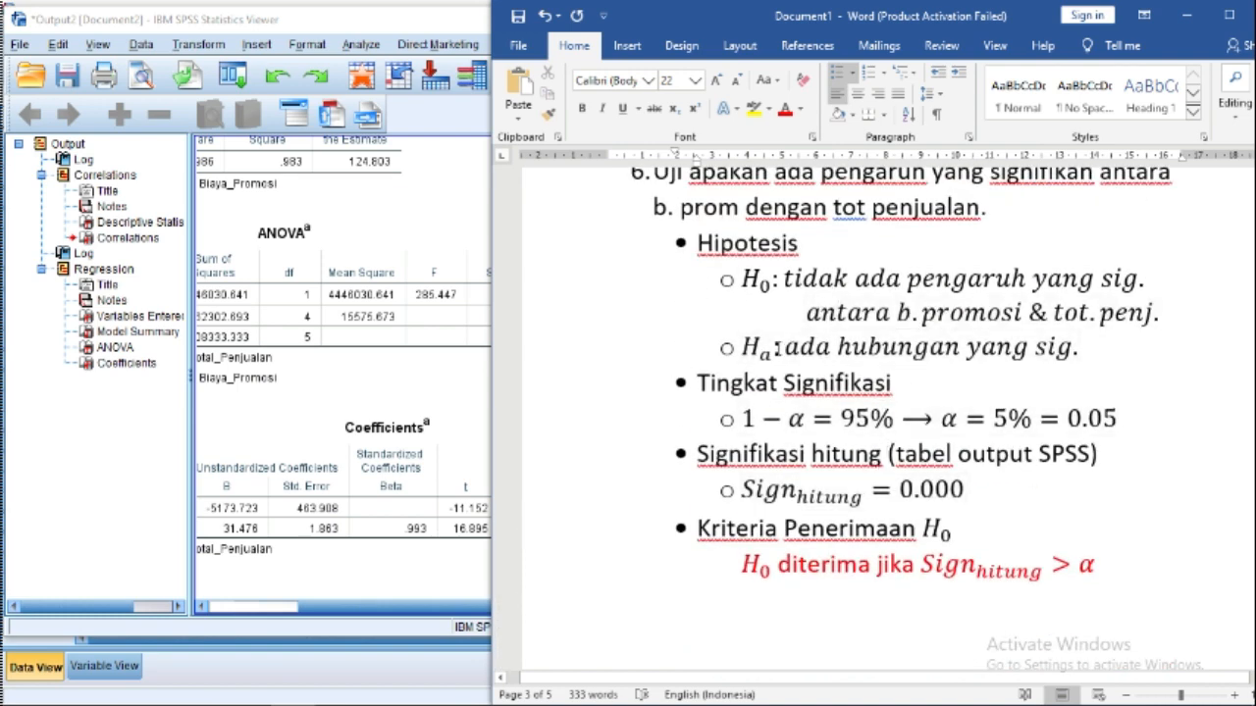
{"action": "scroll", "coordinate": [769, 350], "scroll_direction": "up", "scroll_amount": 1}
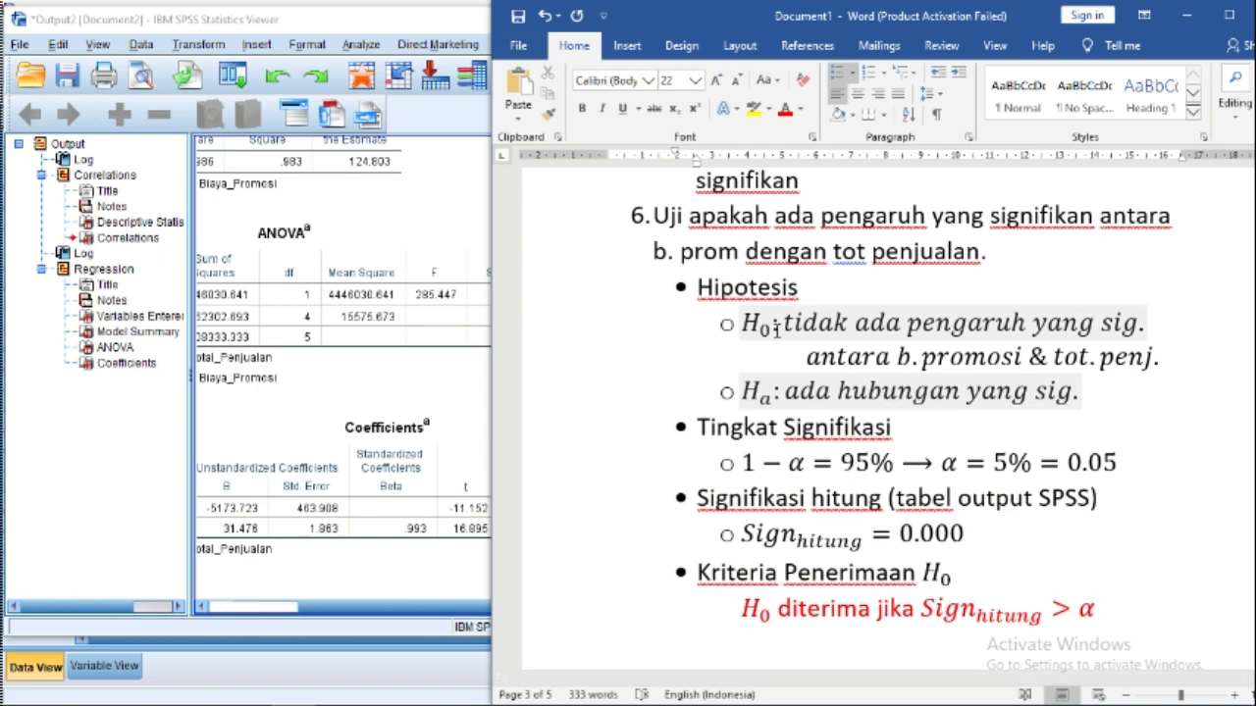
Step: Add the line "Kesimpulan Persamaan Regresi di No.1 sudah layak untuk digunakan." after a blank line below item 7's closing paragraph
{"action": "scroll", "coordinate": [776, 331], "scroll_direction": "down", "scroll_amount": 7}
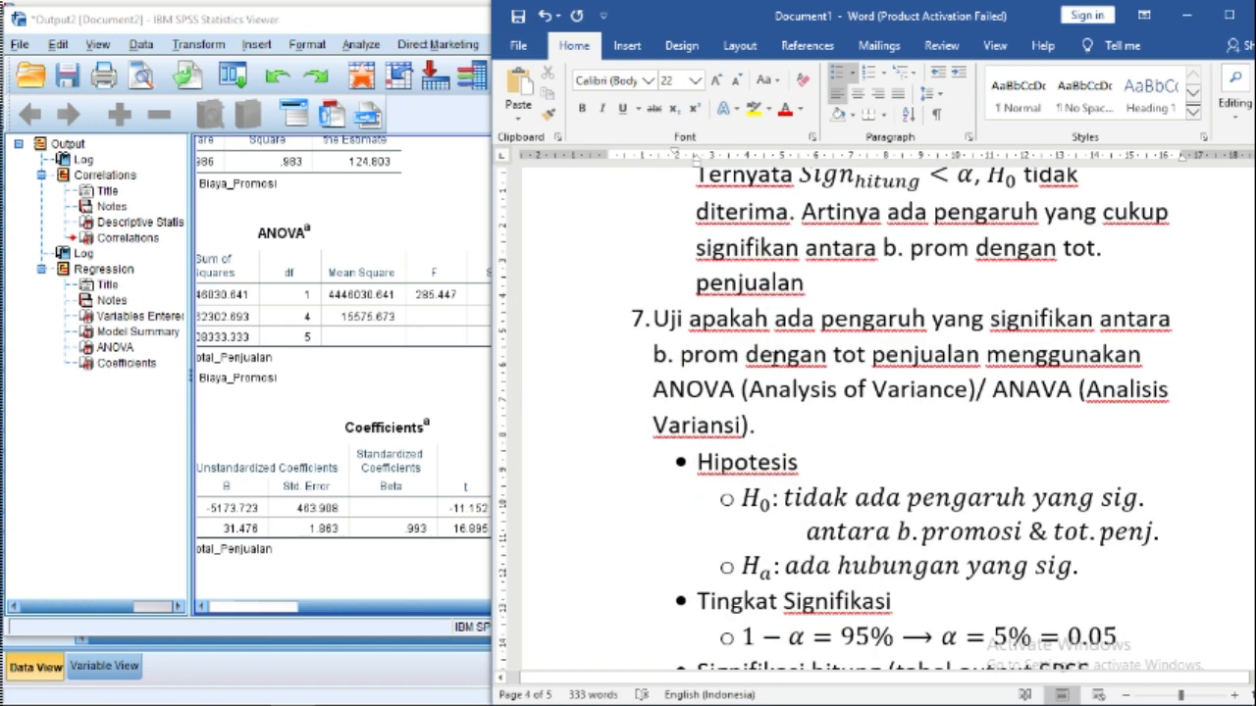
{"action": "scroll", "coordinate": [776, 358], "scroll_direction": "down", "scroll_amount": 5}
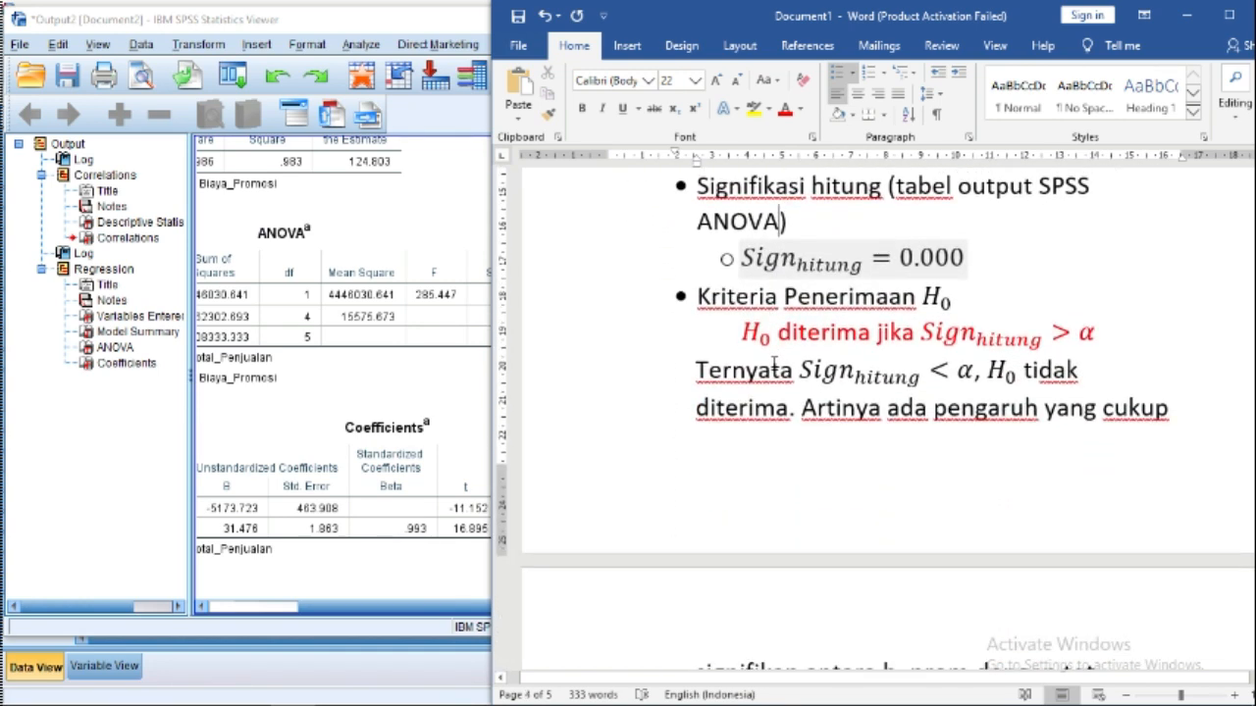
{"action": "scroll", "coordinate": [776, 368], "scroll_direction": "down", "scroll_amount": 2}
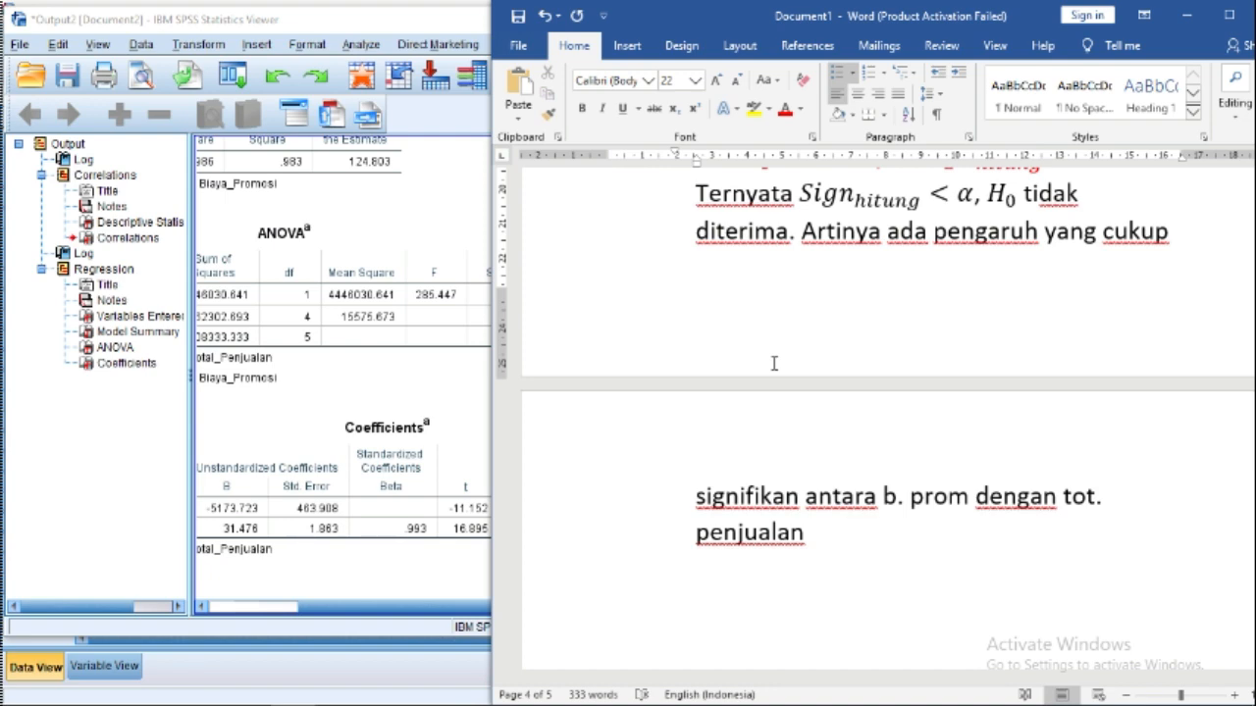
{"action": "left_click", "coordinate": [844, 538]}
{"action": "key", "text": "Return"}
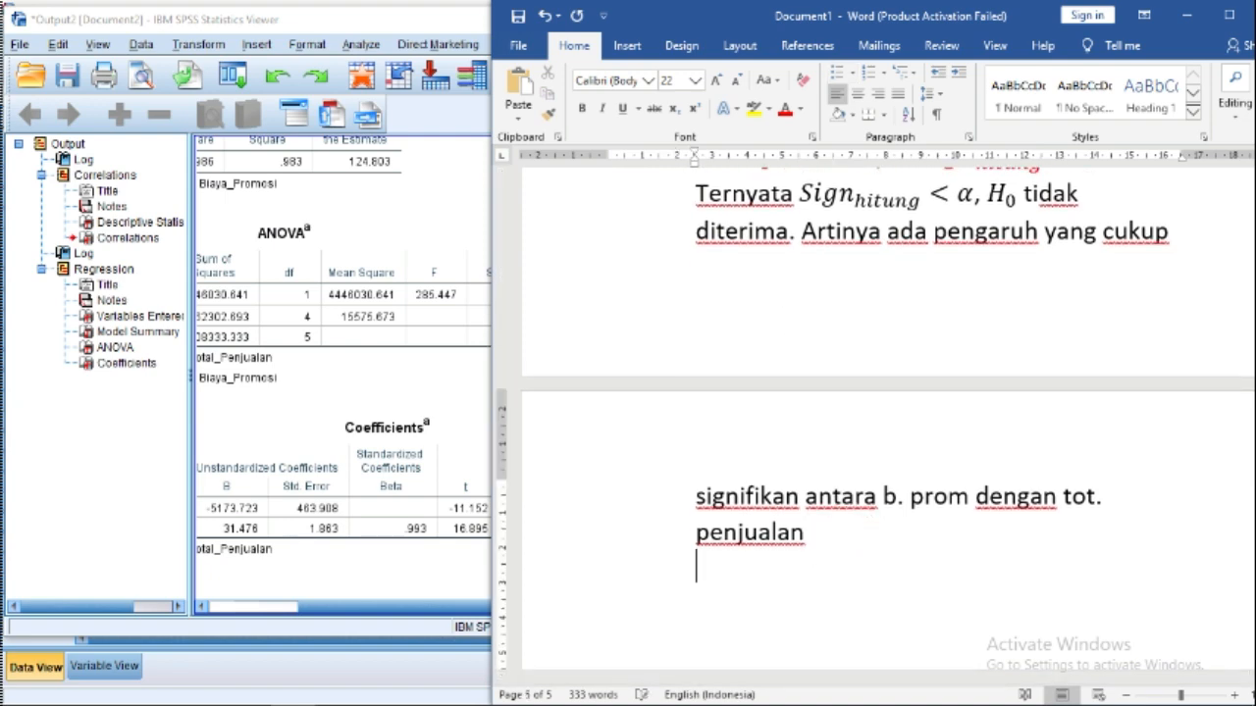
{"action": "key", "text": "Return"}
{"action": "type", "text": "Kesimpulan"}
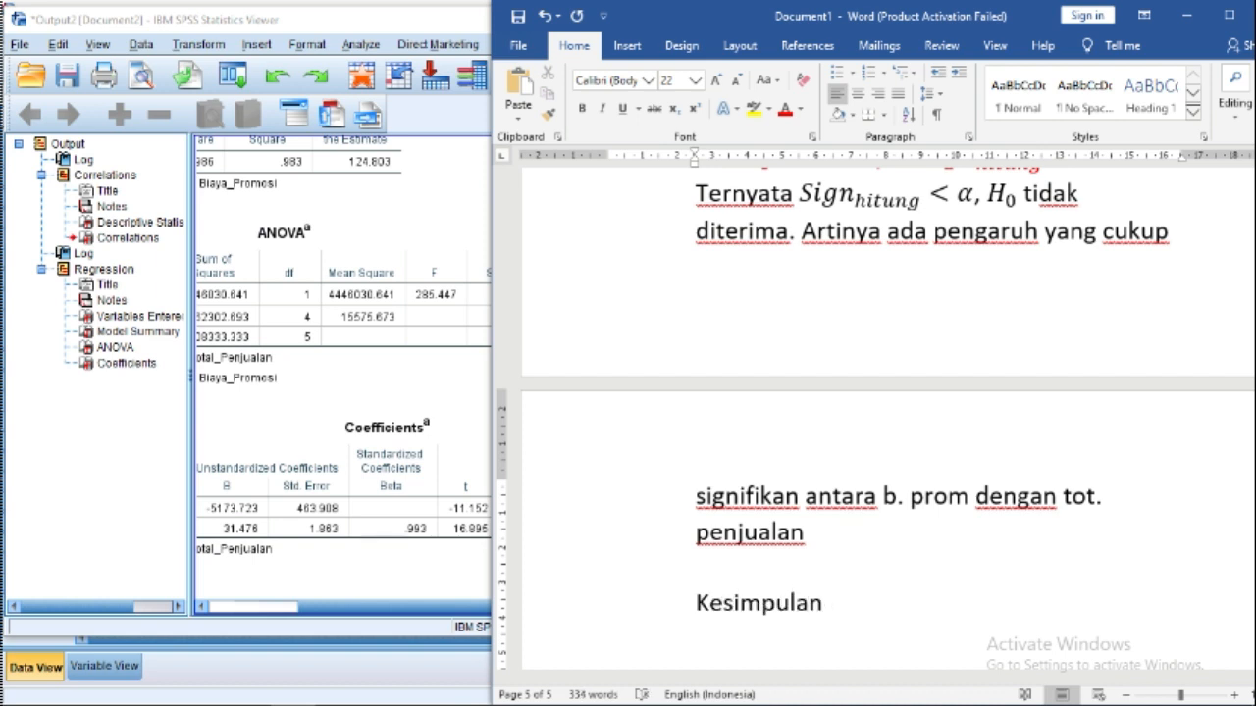
{"action": "type", "text": " Persamaan Re"}
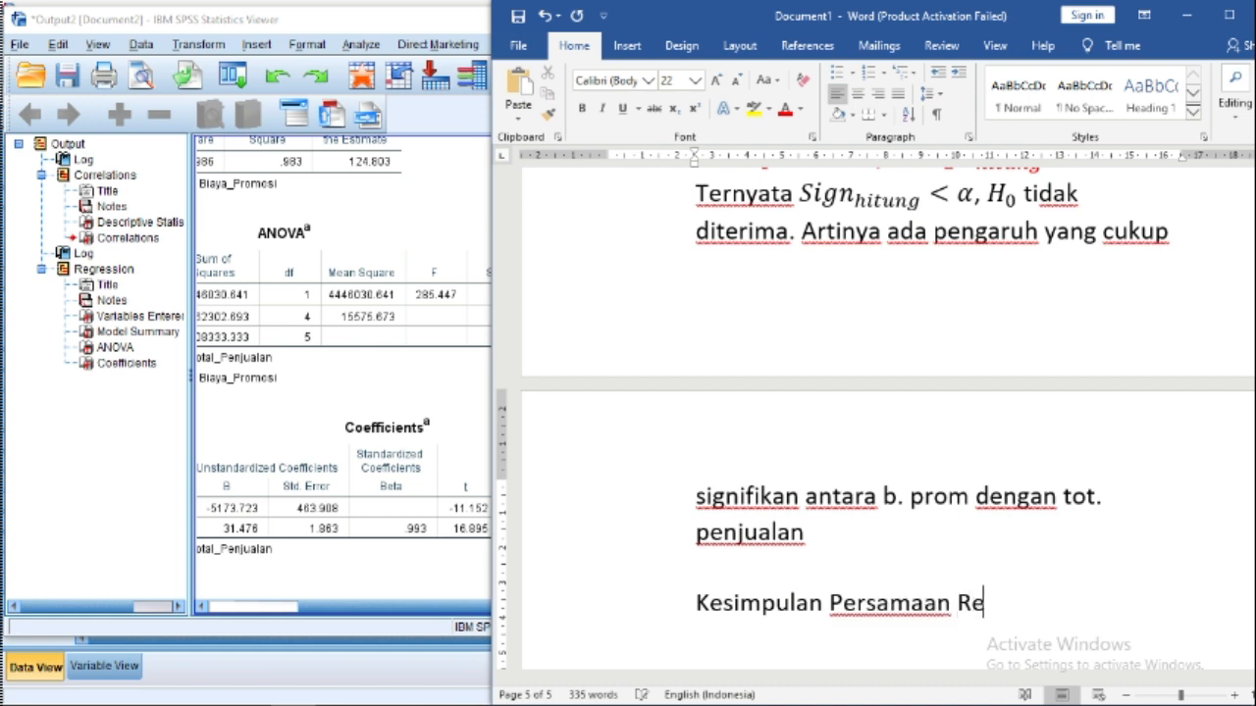
{"action": "type", "text": "gresi di No1"}
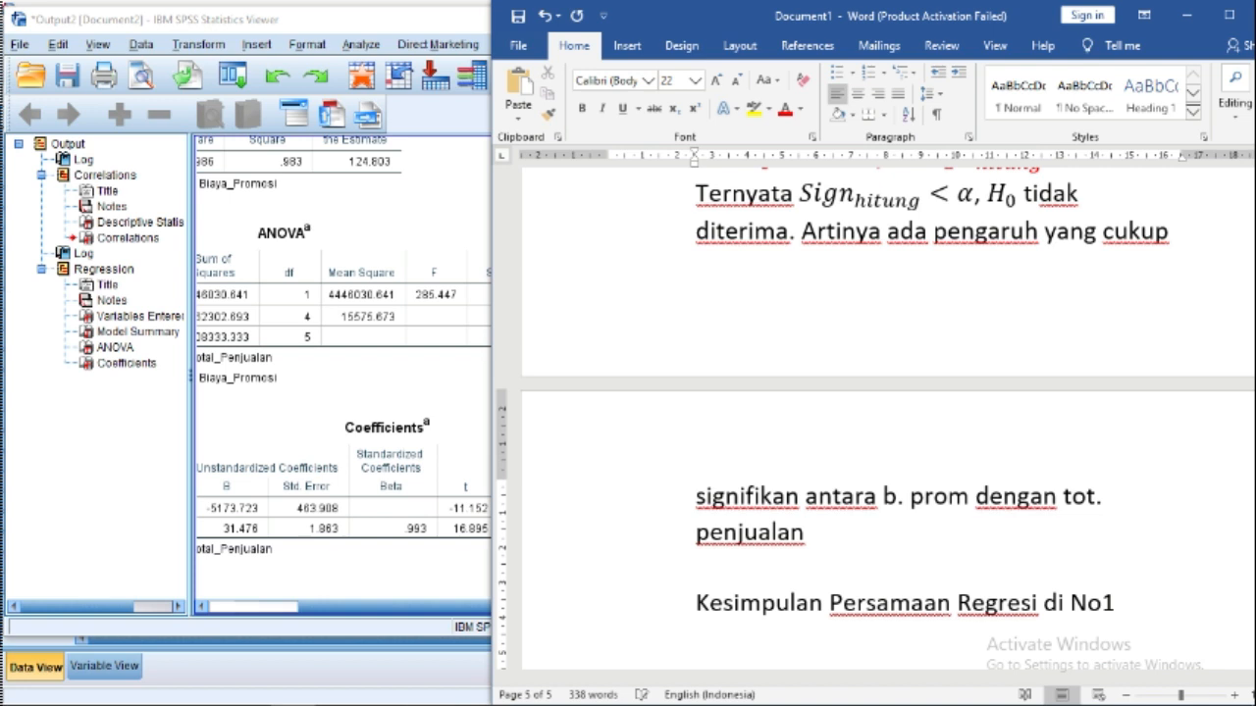
{"action": "type", "text": "."}
{"action": "key", "text": "End"}
{"action": "type", "text": "sudah layak "}
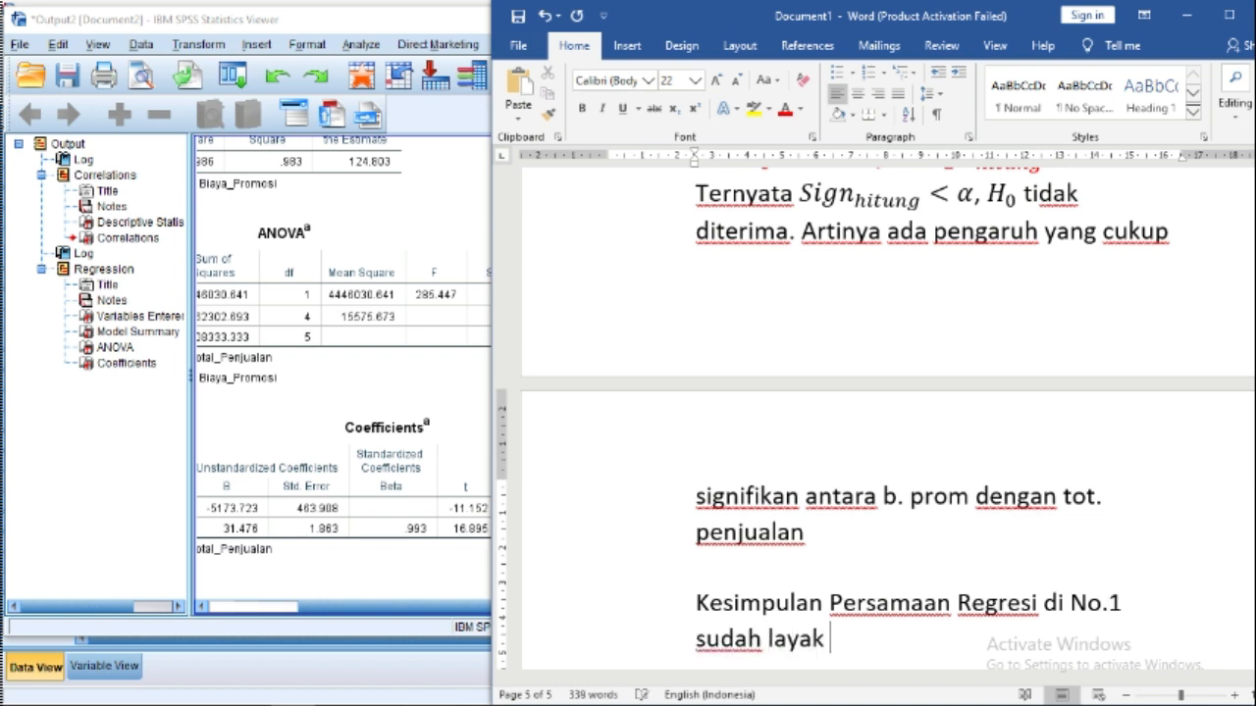
{"action": "type", "text": "untuk digunak"}
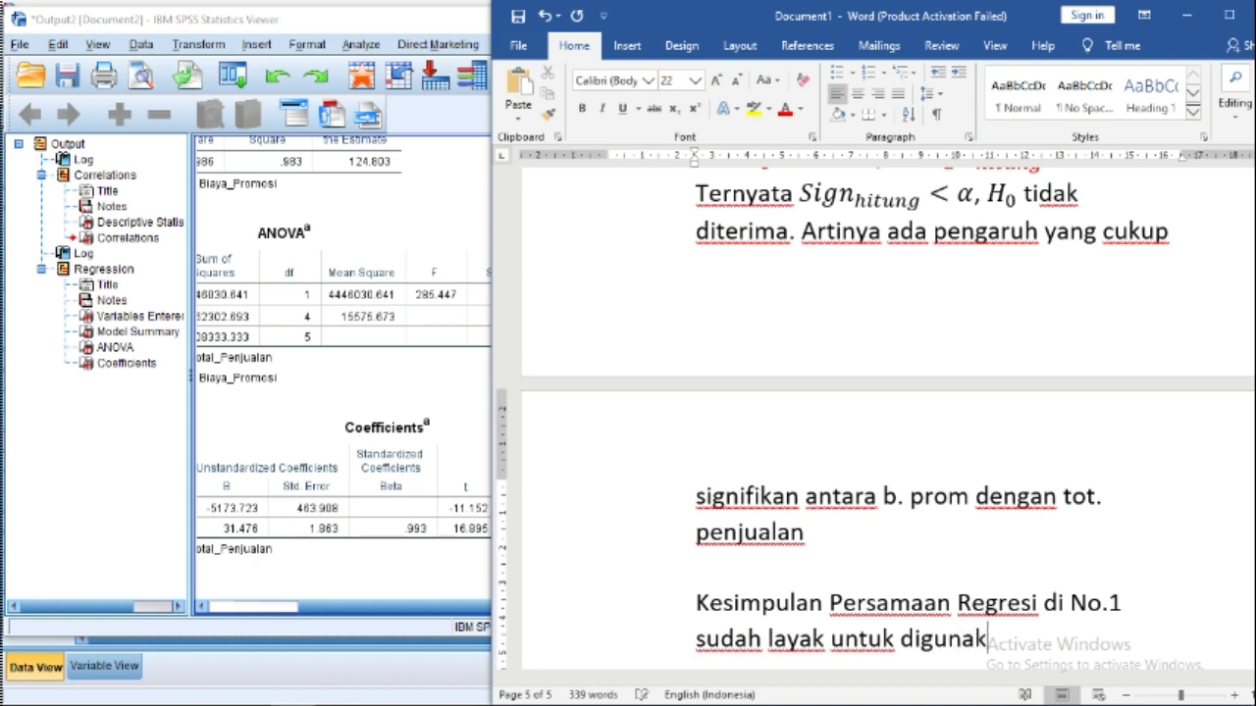
{"action": "type", "text": "an."}
Step: Copy the regression equation Y = 31,476X − 5173,723 + ϵ from item 1 and paste it below the "Kesimpulan" sentence
{"action": "scroll", "coordinate": [903, 503], "scroll_direction": "down", "scroll_amount": 3}
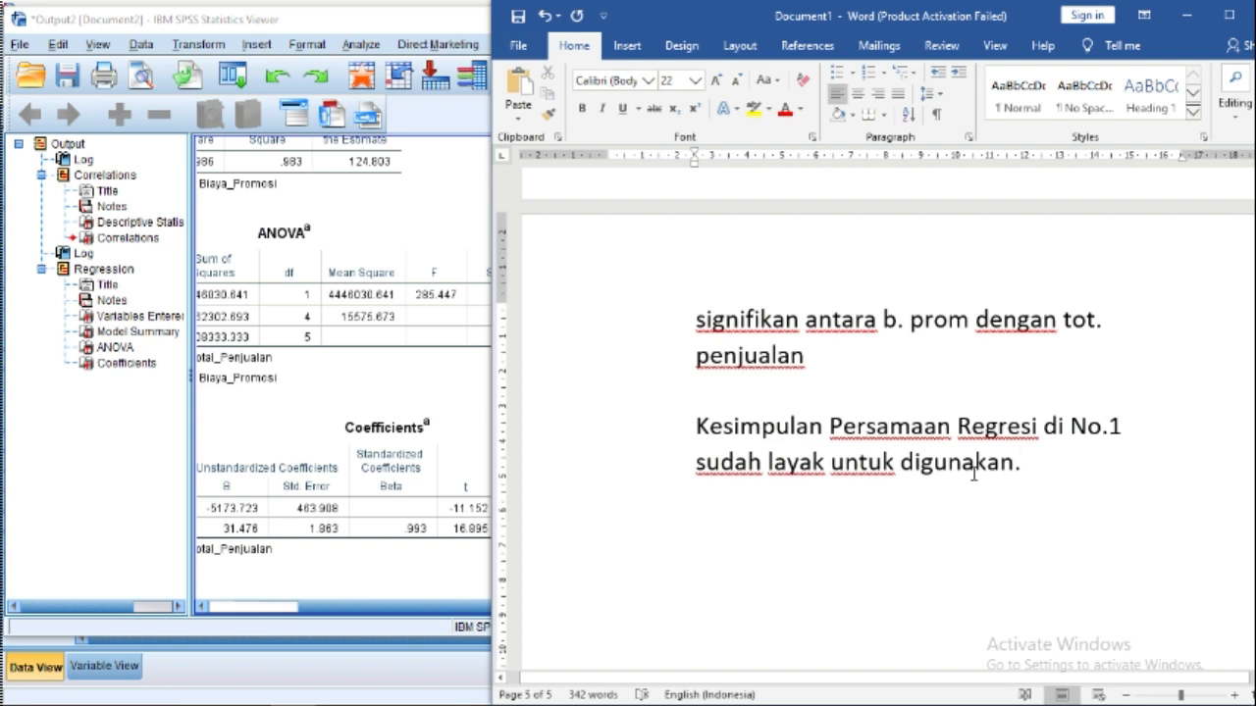
{"action": "scroll", "coordinate": [973, 475], "scroll_direction": "up", "scroll_amount": 10}
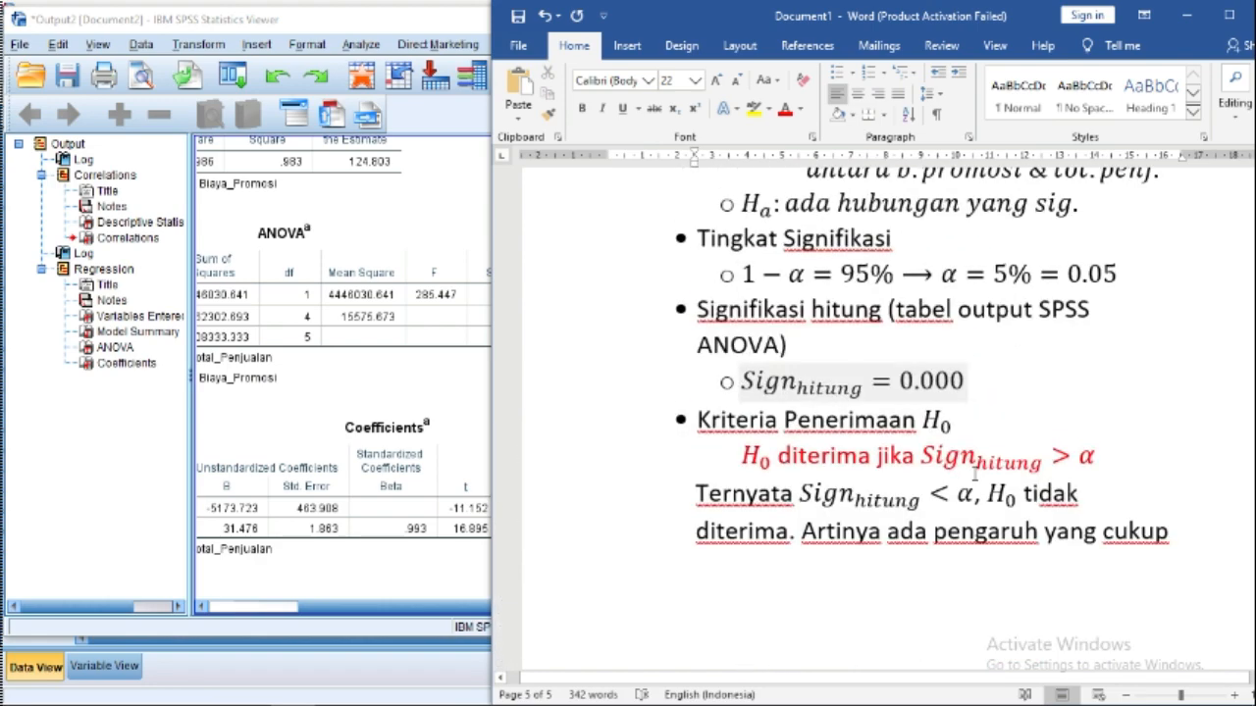
{"action": "scroll", "coordinate": [965, 477], "scroll_direction": "up", "scroll_amount": 10}
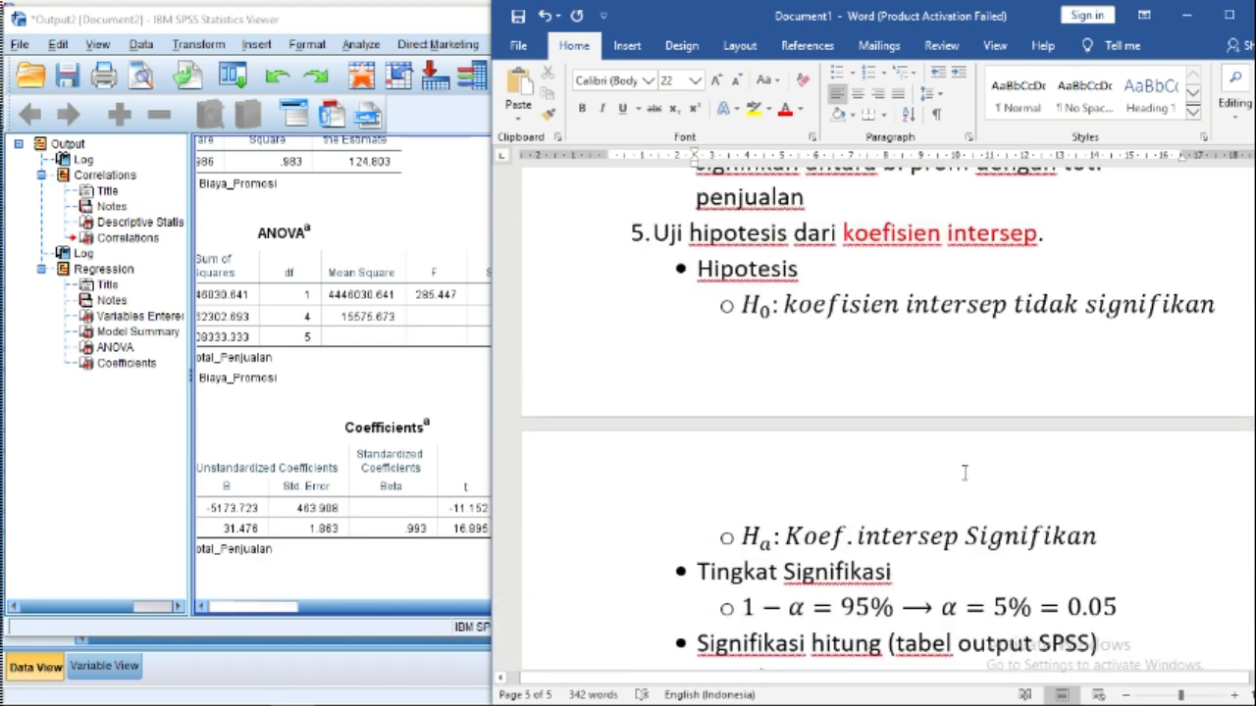
{"action": "scroll", "coordinate": [963, 478], "scroll_direction": "up", "scroll_amount": 10}
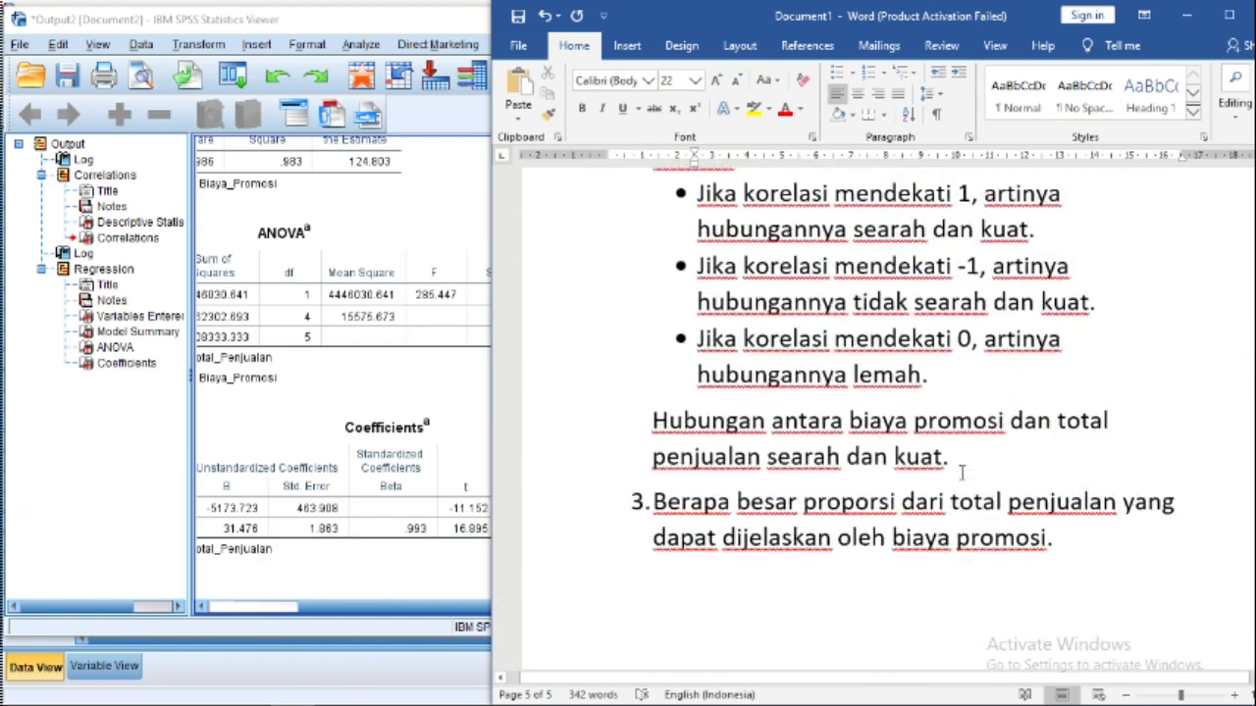
{"action": "scroll", "coordinate": [962, 478], "scroll_direction": "up", "scroll_amount": 2}
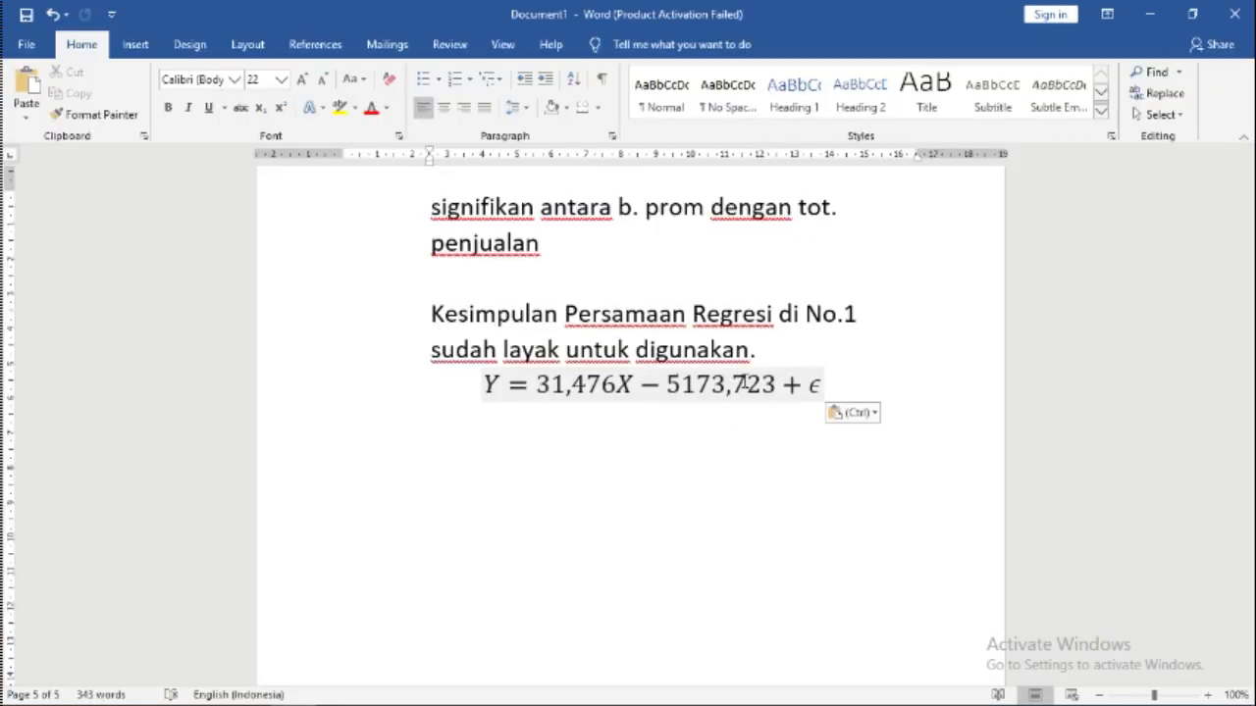
Step: Write the question "Misalkan manager ingin mengetahui berapa total penjualan jika biaya promosinya 500 juta?" under the regression equation
{"action": "type", "text": "Misalkan sya"}
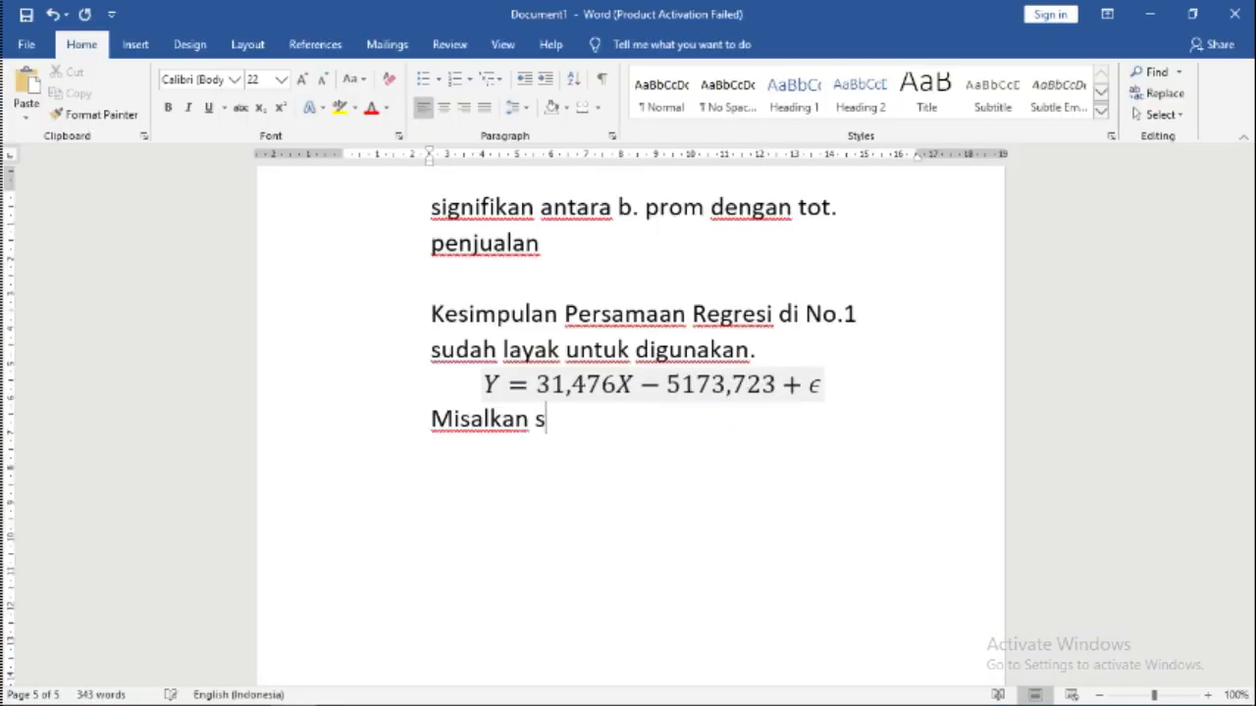
{"action": "key", "text": "BackSpace"}
{"action": "key", "text": "BackSpace"}
{"action": "key", "text": "BackSpace"}
{"action": "type", "text": "manaf"}
{"action": "key", "text": "BackSpace"}
{"action": "type", "text": "ger"}
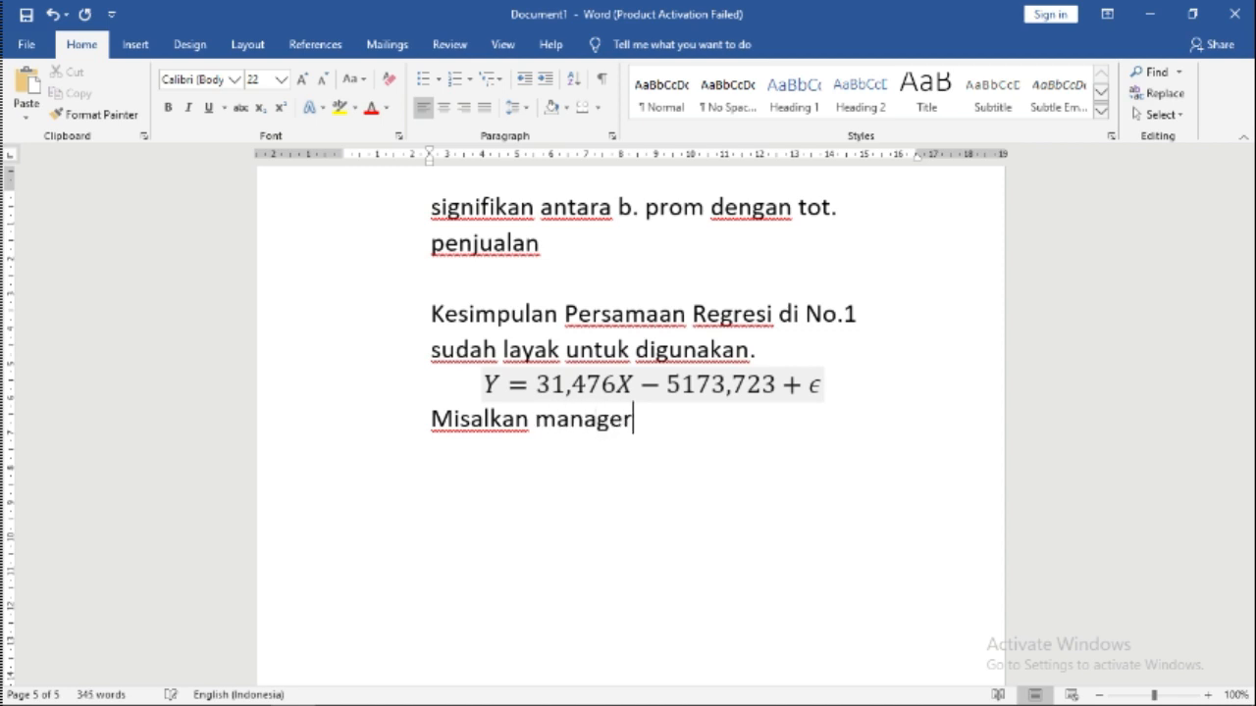
{"action": "type", "text": " ingin menge"}
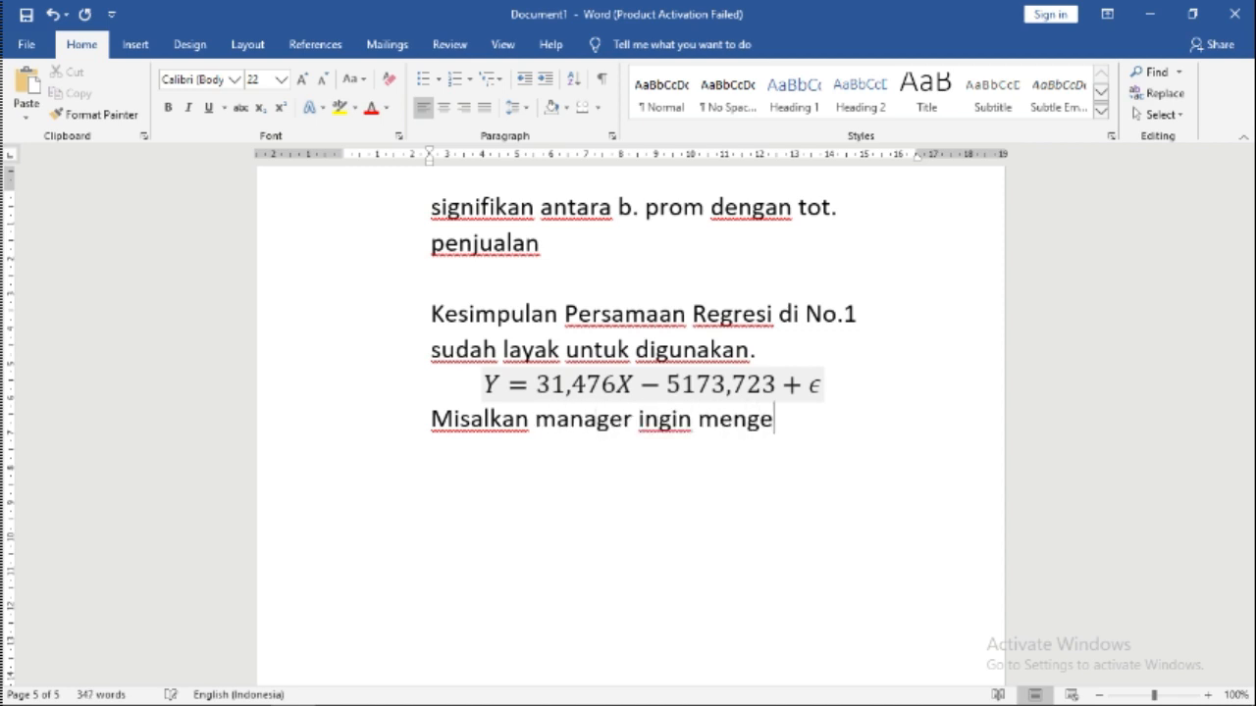
{"action": "type", "text": "tahui biaya"}
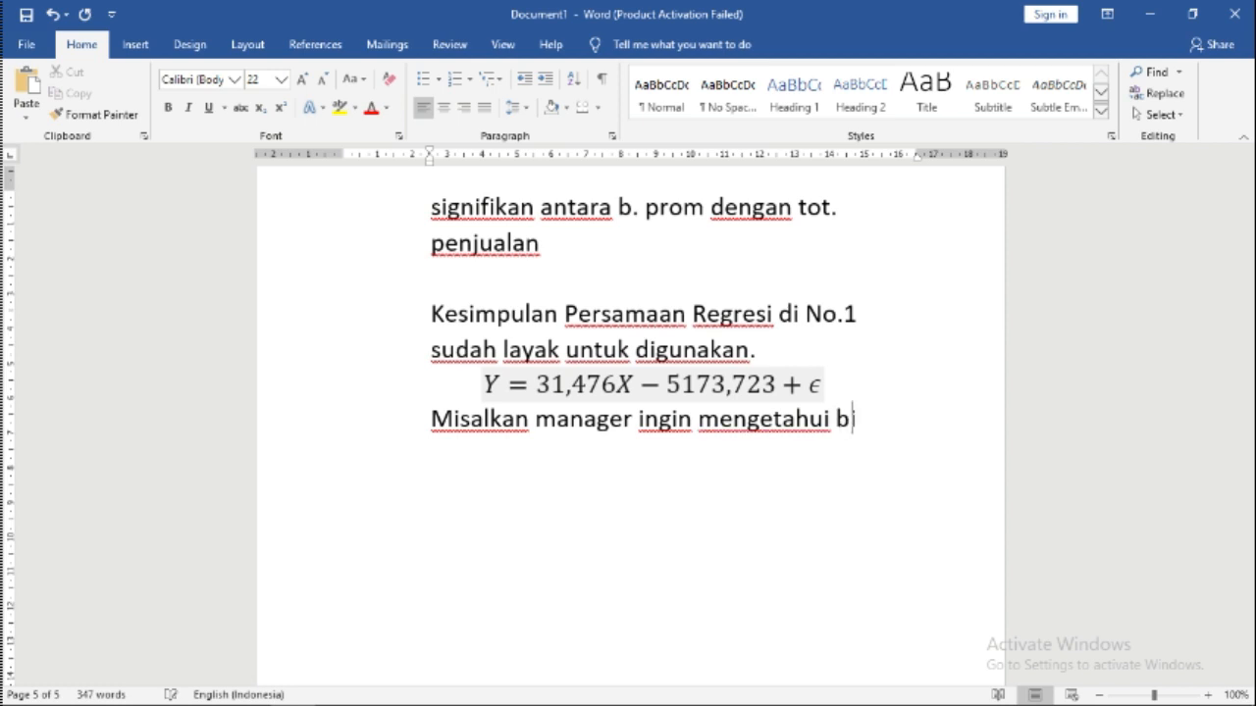
{"action": "key", "text": "BackSpace"}
{"action": "key", "text": "BackSpace"}
{"action": "key", "text": "BackSpace"}
{"action": "key", "text": "BackSpace"}
{"action": "type", "text": "erapa total"}
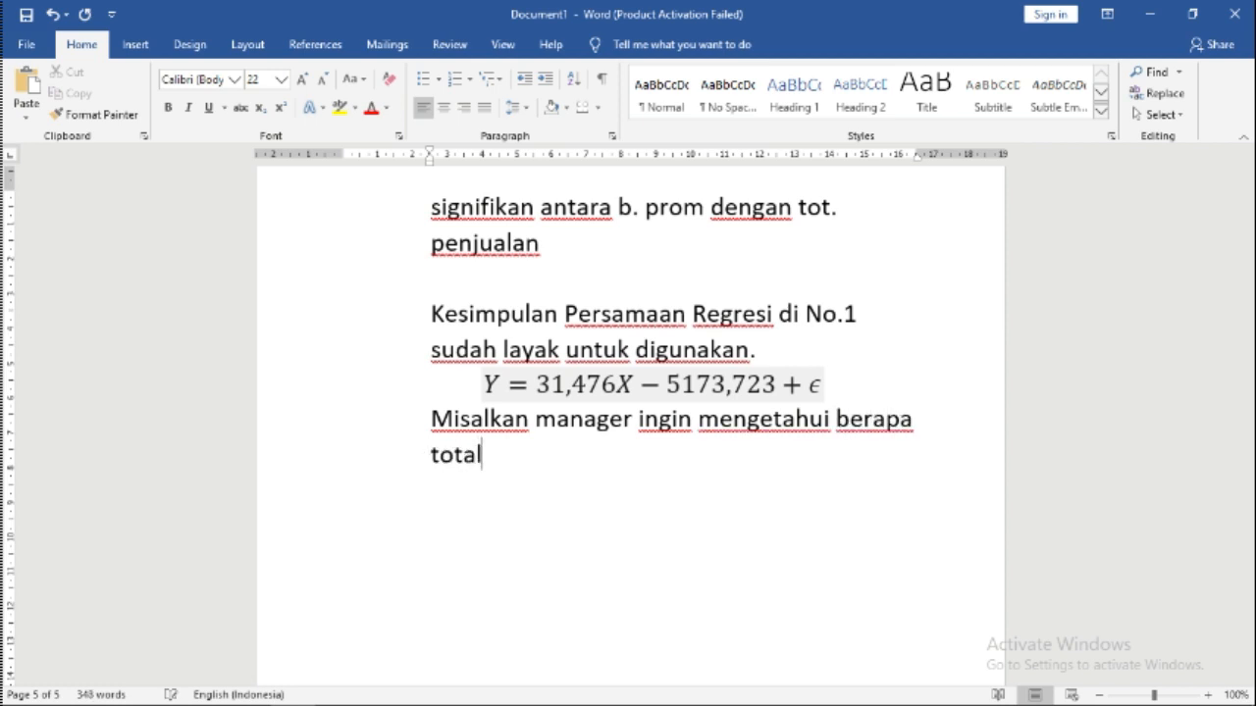
{"action": "type", "text": " penjualan"}
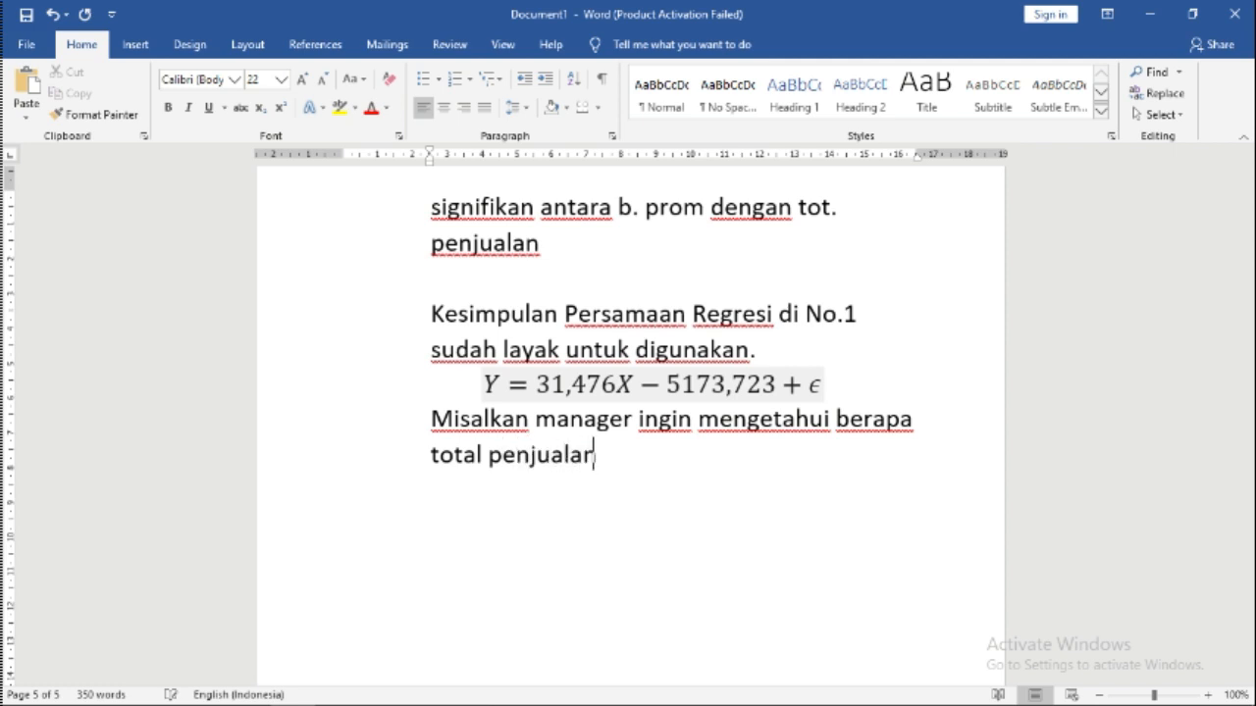
{"action": "type", "text": " jika biaya "}
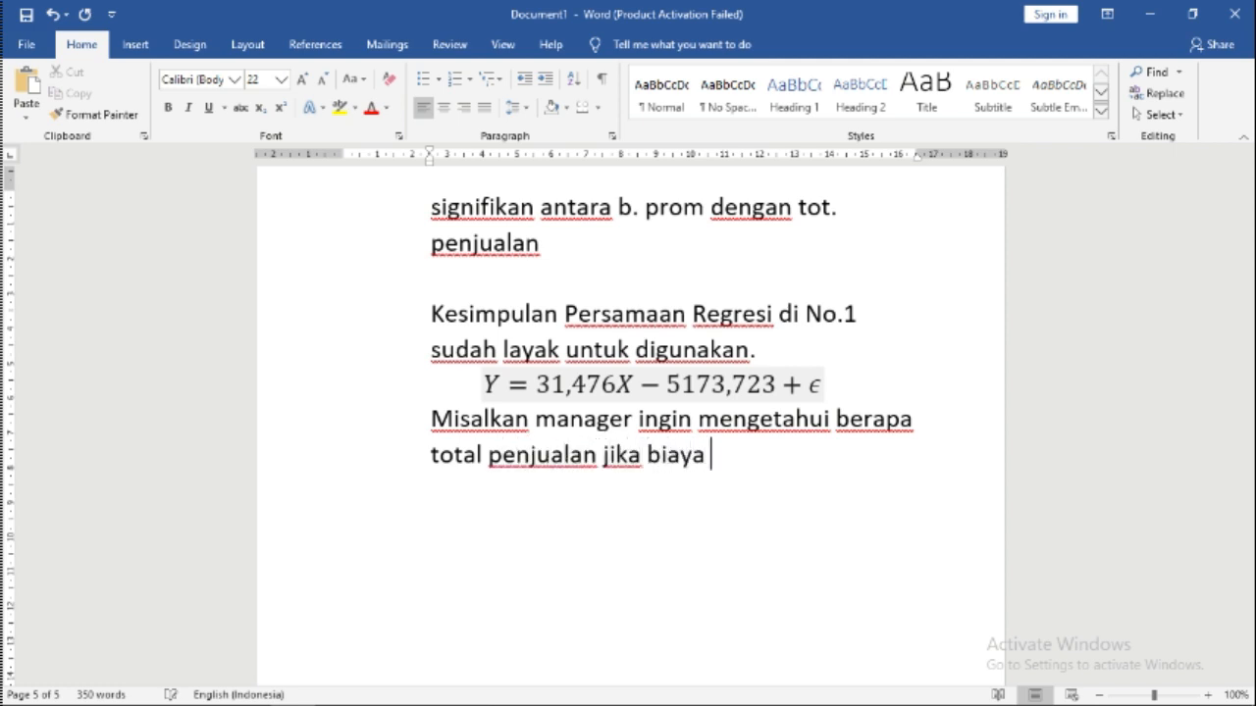
{"action": "type", "text": "promosinya 5"}
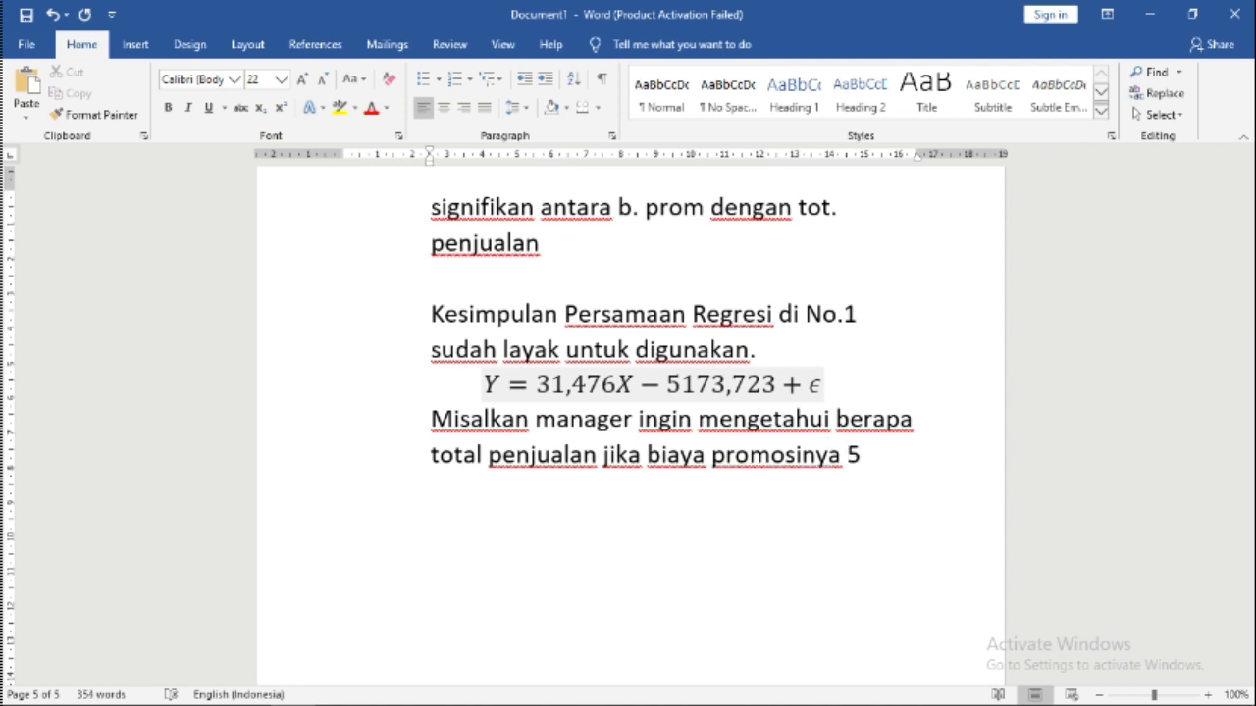
{"action": "key", "text": "BackSpace"}
{"action": "type", "text": "500 juta?"}
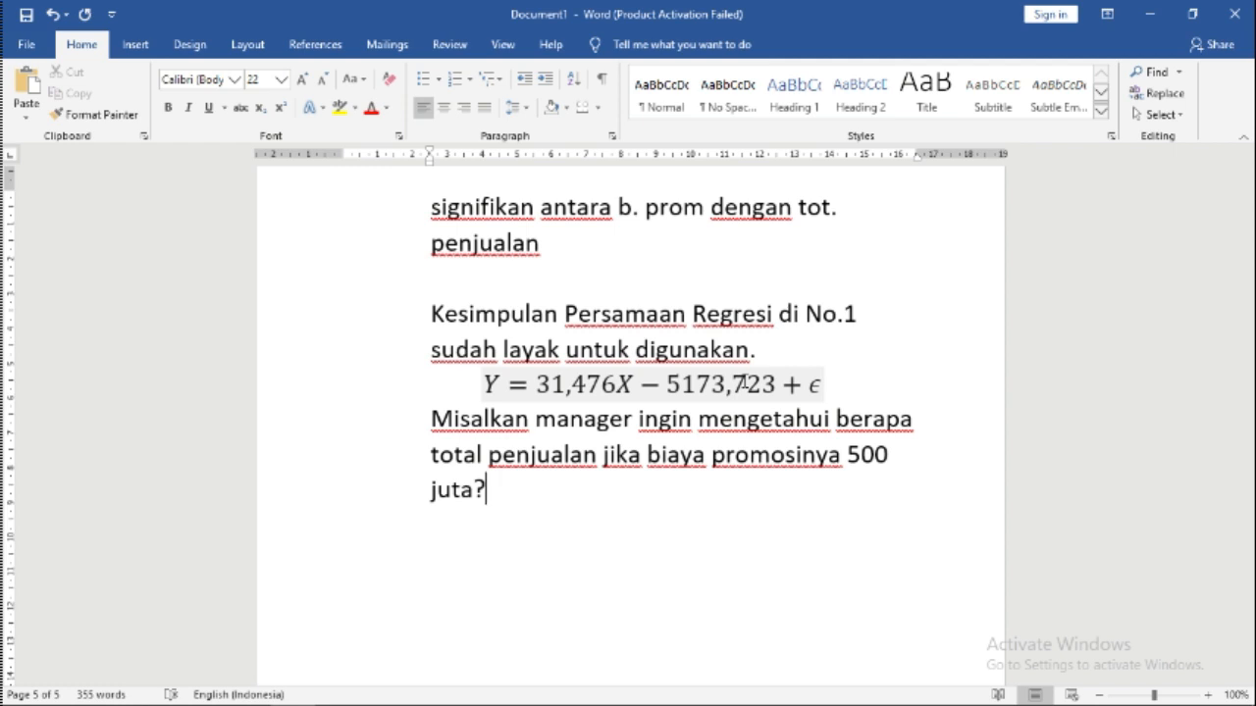
Step: Copy the regression equation under the conclusion and paste it on a new line below the "500 juta?" question
{"action": "key", "text": "Return"}
{"action": "left_click", "coordinate": [480, 382]}
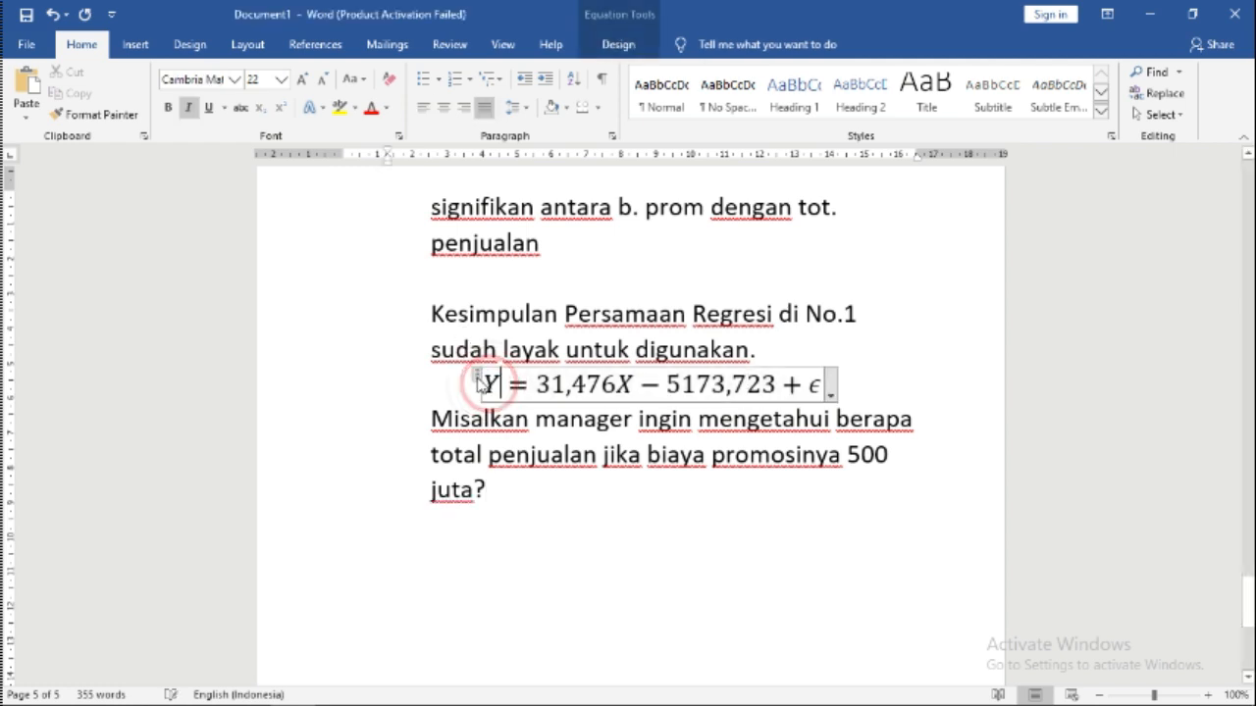
{"action": "left_click", "coordinate": [478, 378]}
{"action": "key", "text": "ctrl+c"}
{"action": "key", "text": "ctrl+v"}
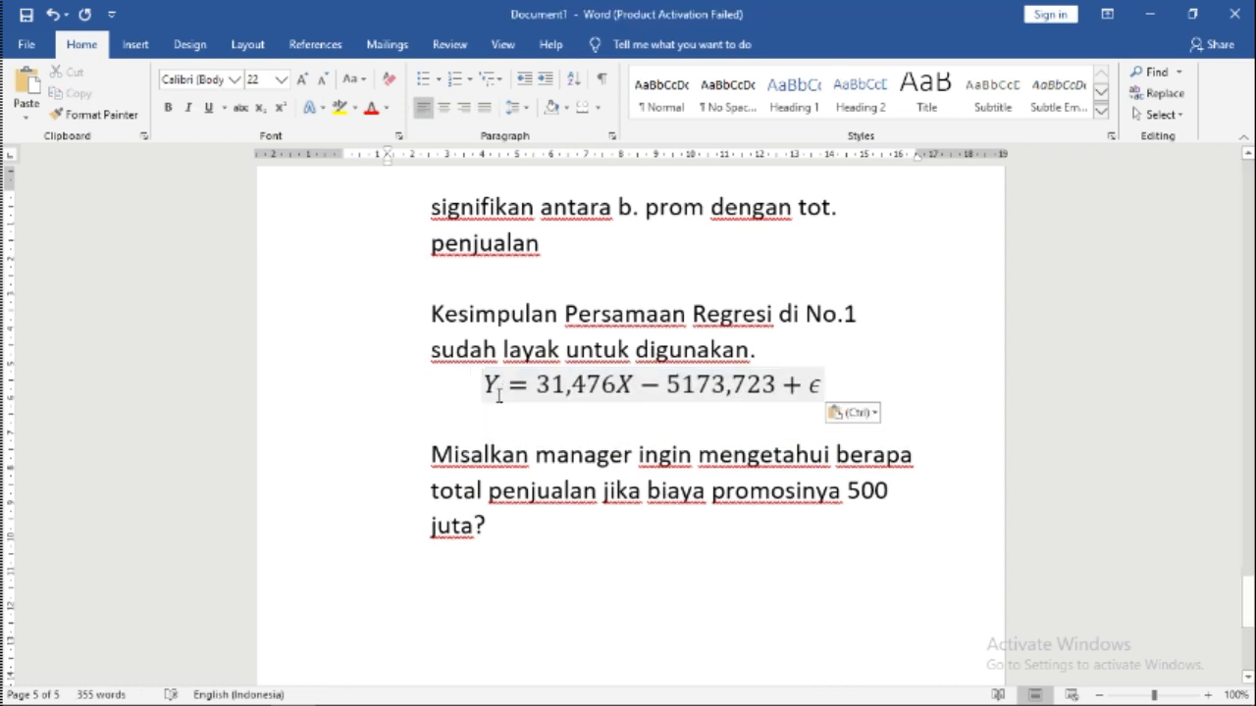
{"action": "key", "text": "ctrl+z"}
{"action": "left_click", "coordinate": [515, 520]}
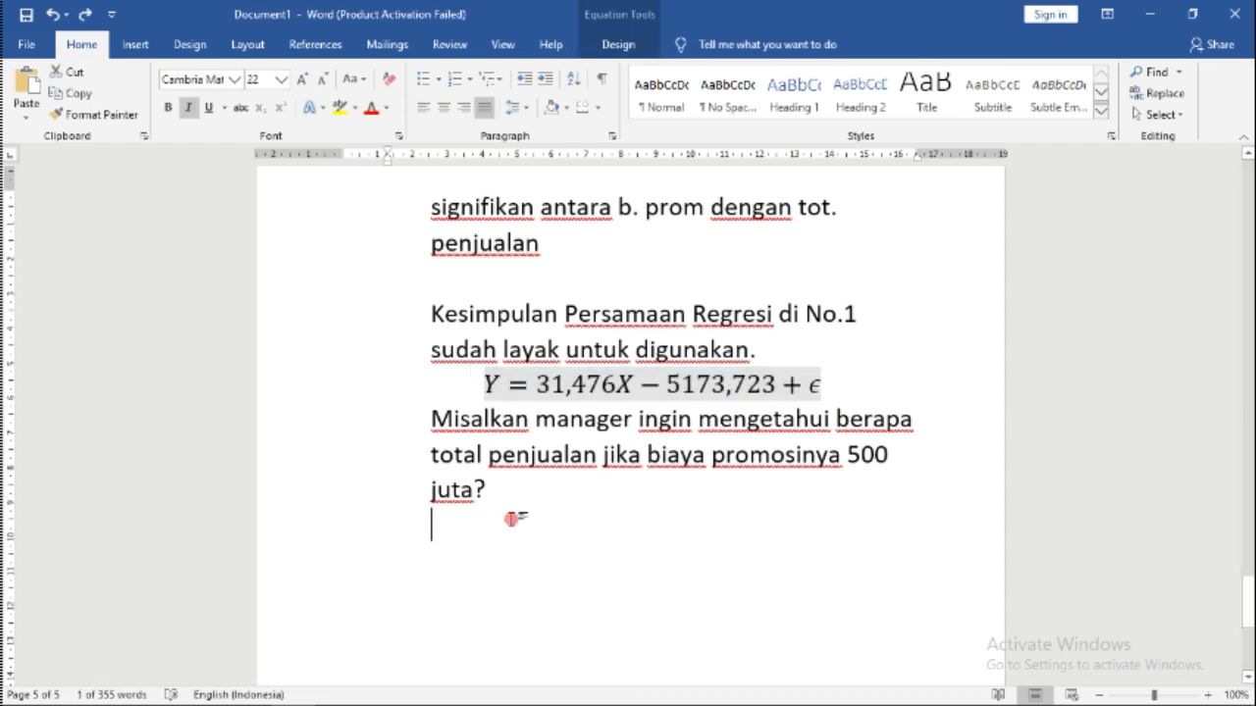
{"action": "key", "text": "ctrl+v"}
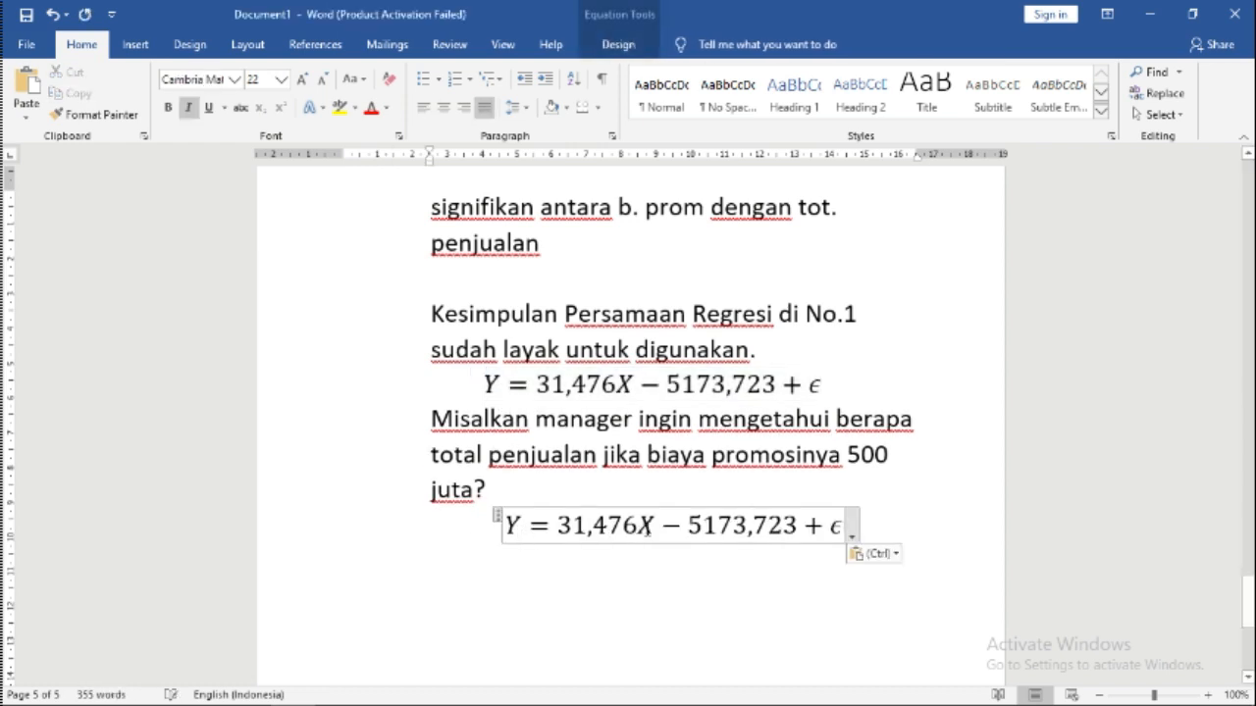
Step: Replace X with "× 500" in the copied equation so it reads Y = 31,476 × 500 − 5173,723 + ϵ
{"action": "left_click_drag", "start_coordinate": [655, 526], "coordinate": [639, 526]}
{"action": "left_click", "coordinate": [638, 527]}
{"action": "type", "text": "."}
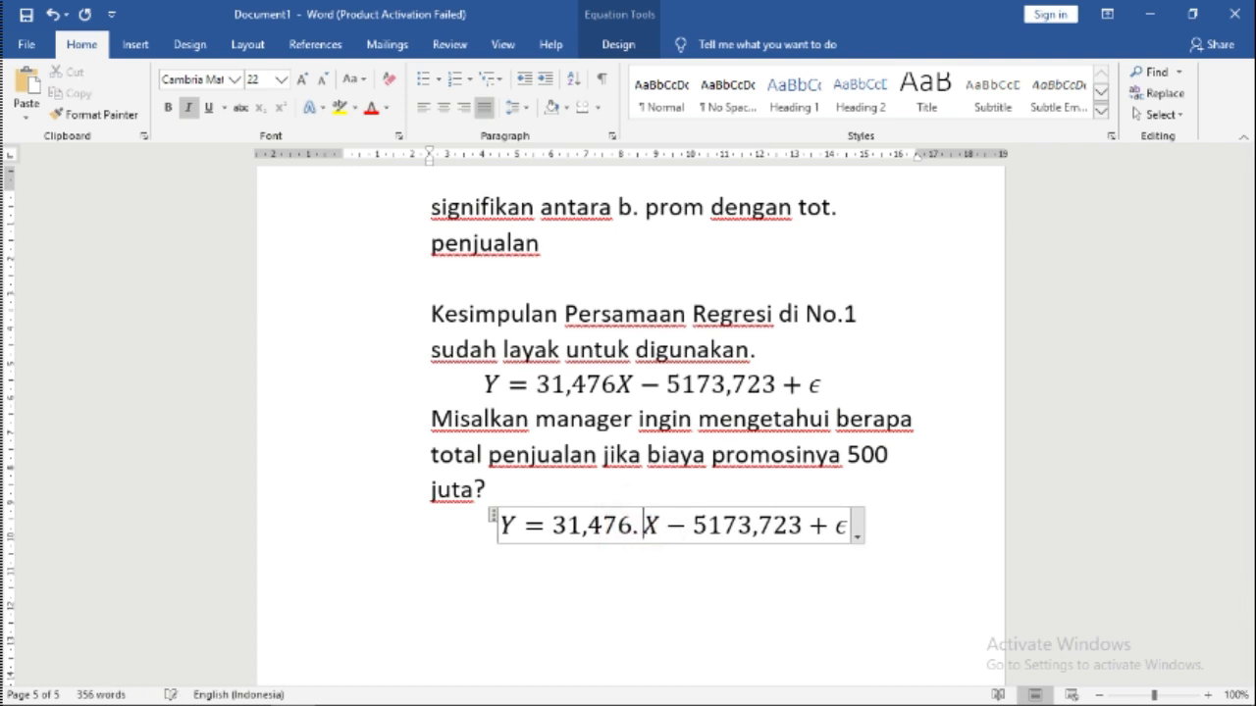
{"action": "key", "text": "shift+Right"}
{"action": "type", "text": "500"}
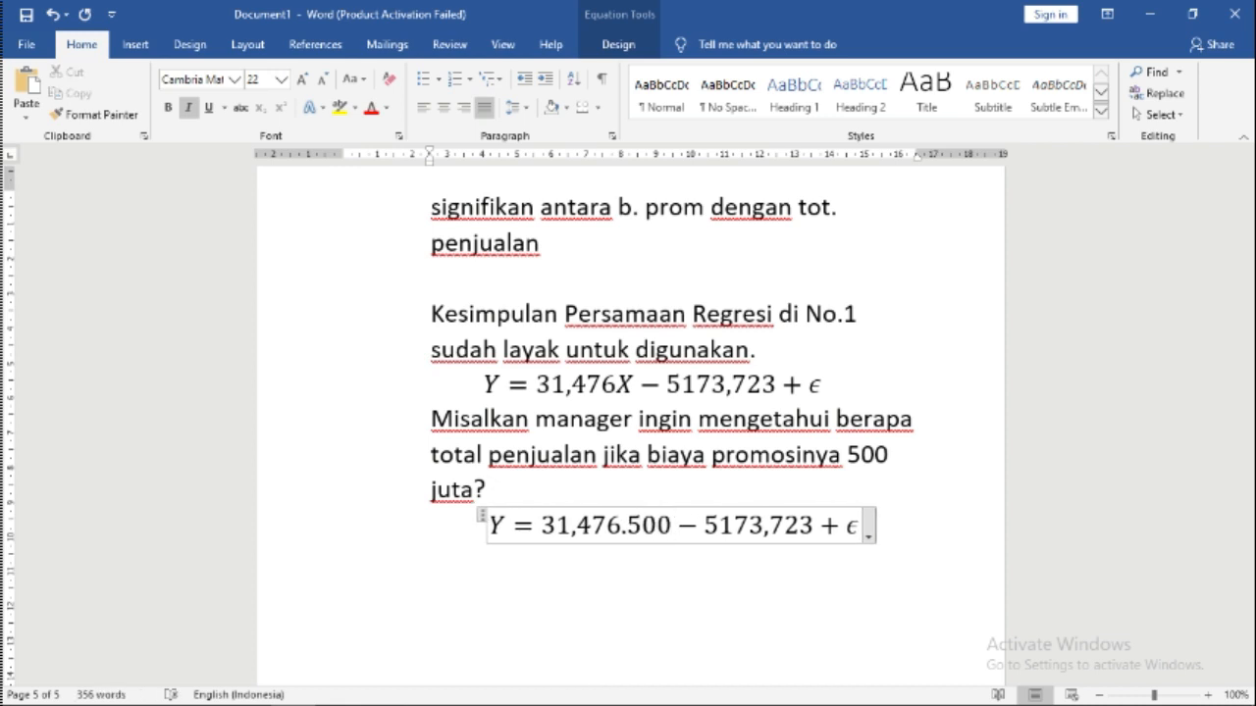
{"action": "left_click", "coordinate": [622, 521]}
{"action": "key", "text": "BackSpace"}
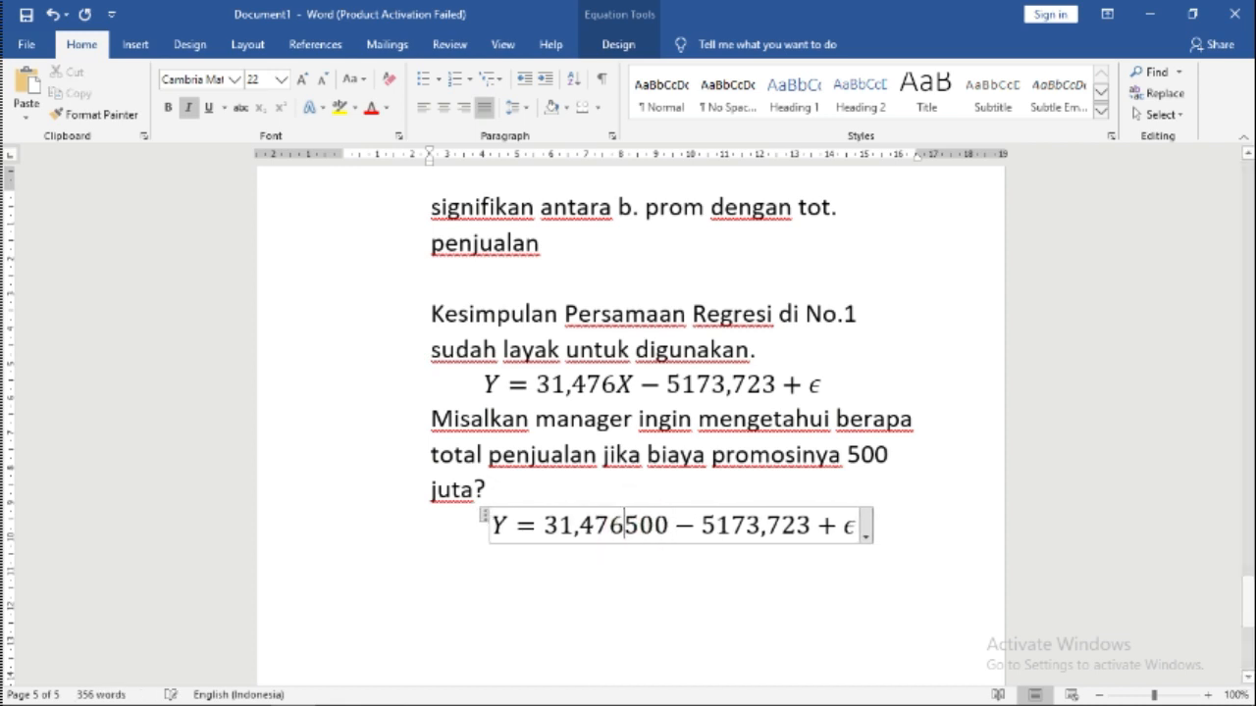
{"action": "type", "text": "\\times"}
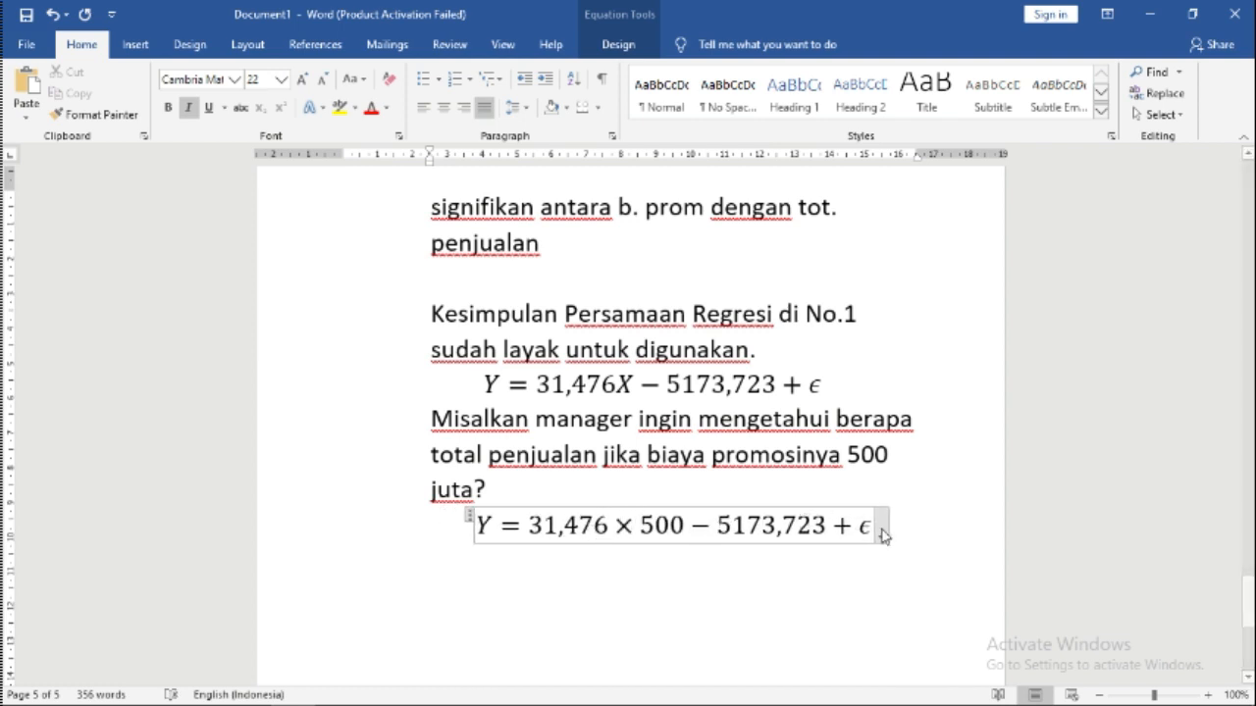
Step: Extend the × 500 equation with the result "= 10564,277 + ϵ"
{"action": "left_click", "coordinate": [872, 527]}
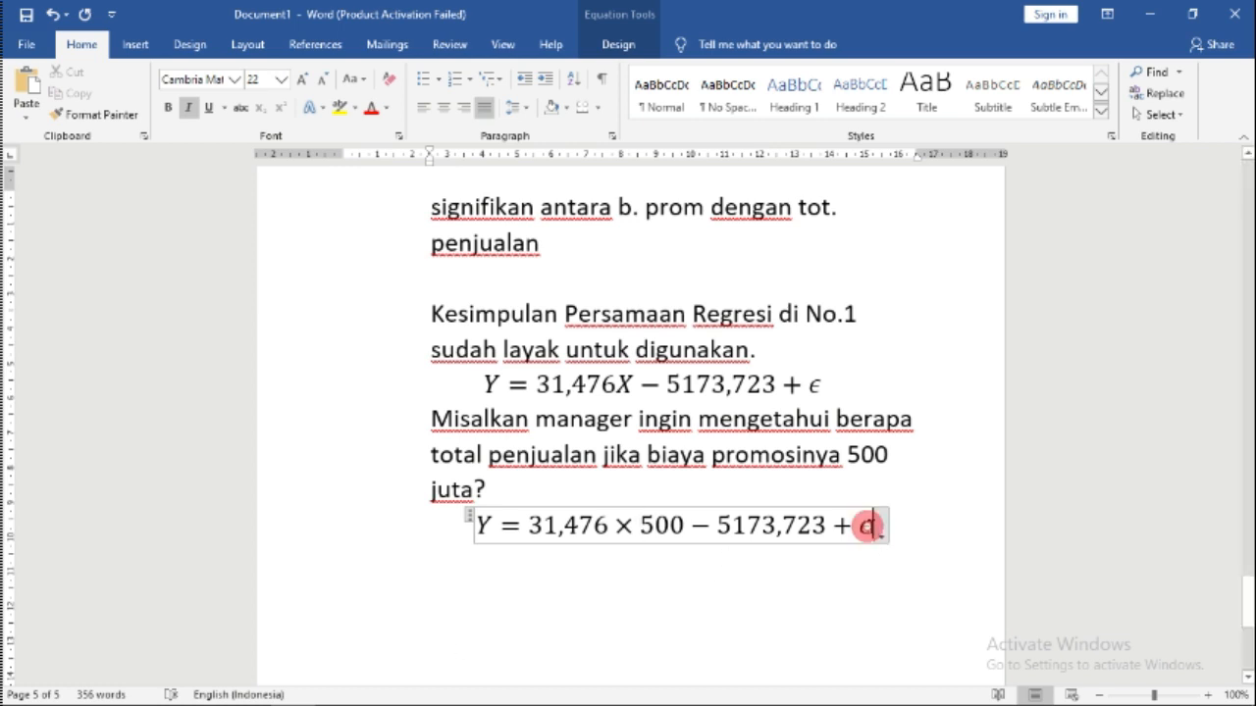
{"action": "type", "text": "= 10"}
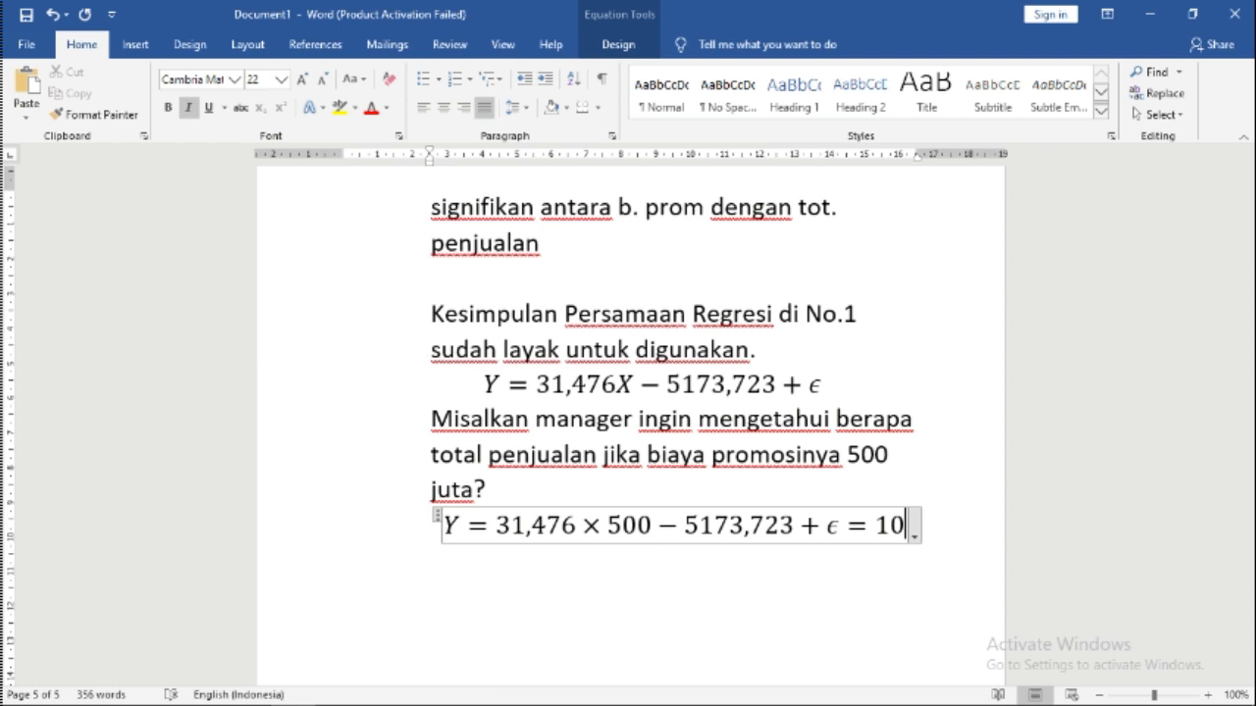
{"action": "type", "text": "564"}
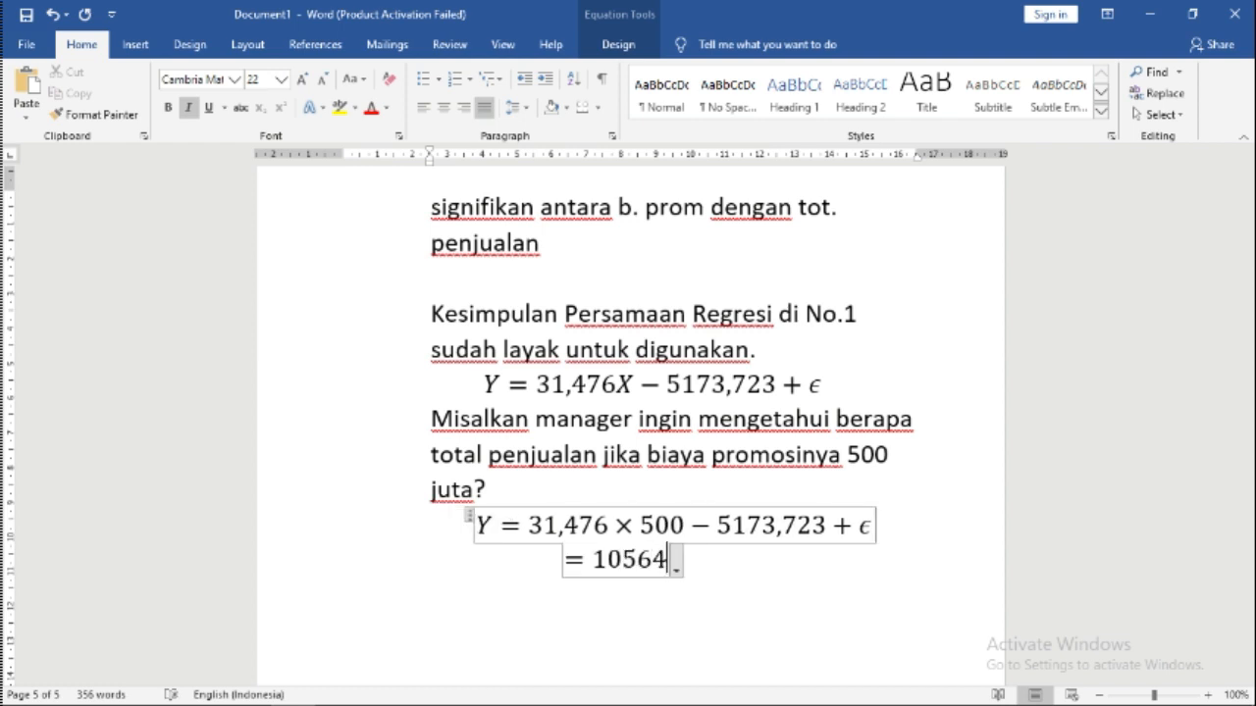
{"action": "type", "text": "m277"}
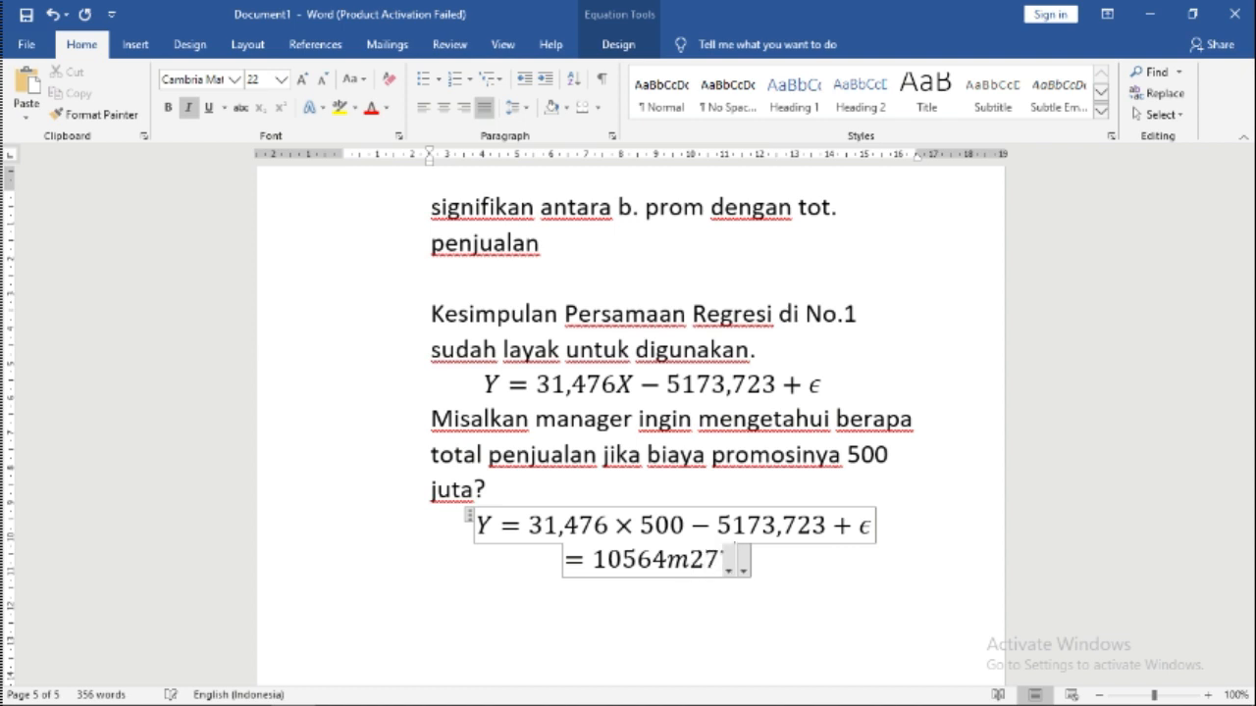
{"action": "key", "text": "BackSpace"}
{"action": "key", "text": "BackSpace"}
{"action": "key", "text": "BackSpace"}
{"action": "key", "text": "BackSpace"}
{"action": "type", "text": ",2"}
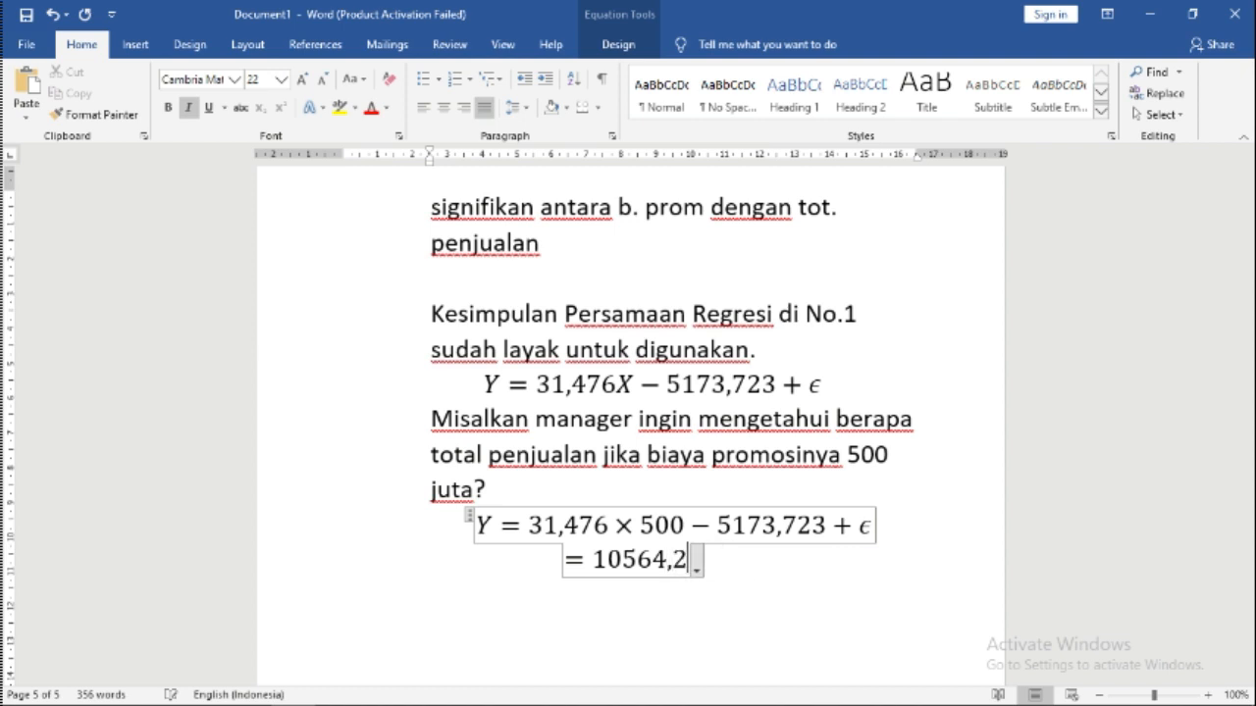
{"action": "type", "text": "77 +"}
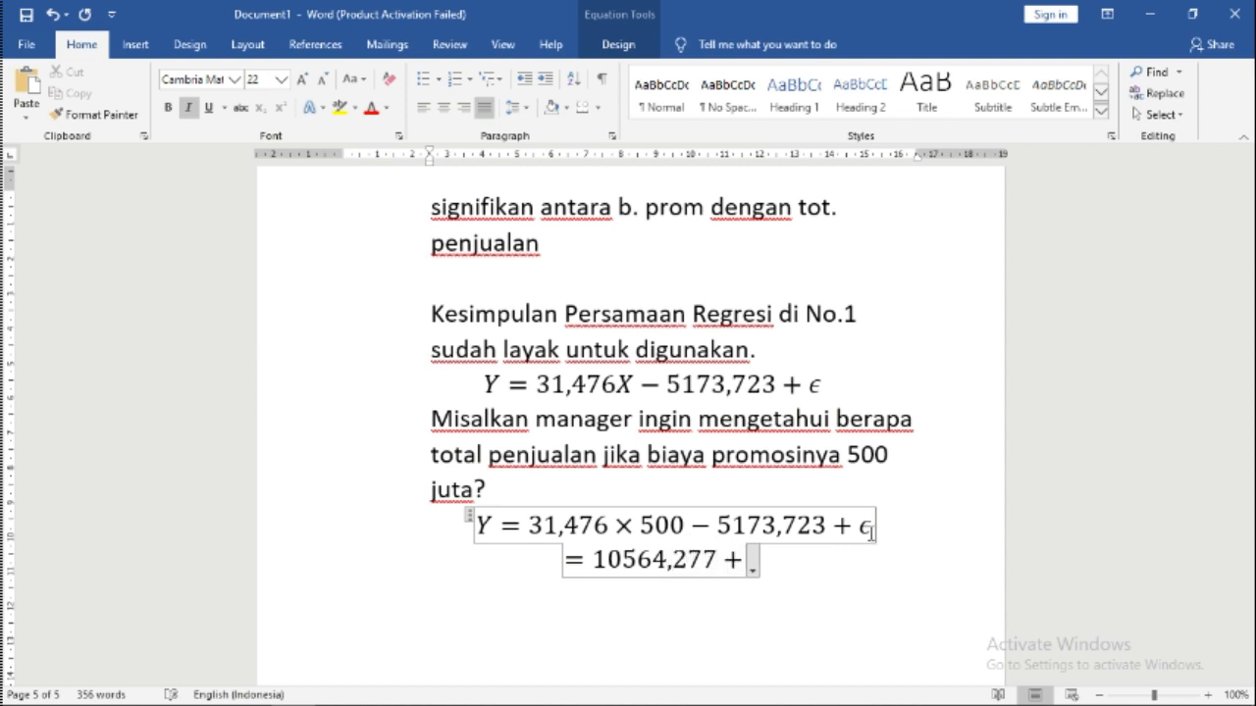
{"action": "type", "text": "\\epsilon"}
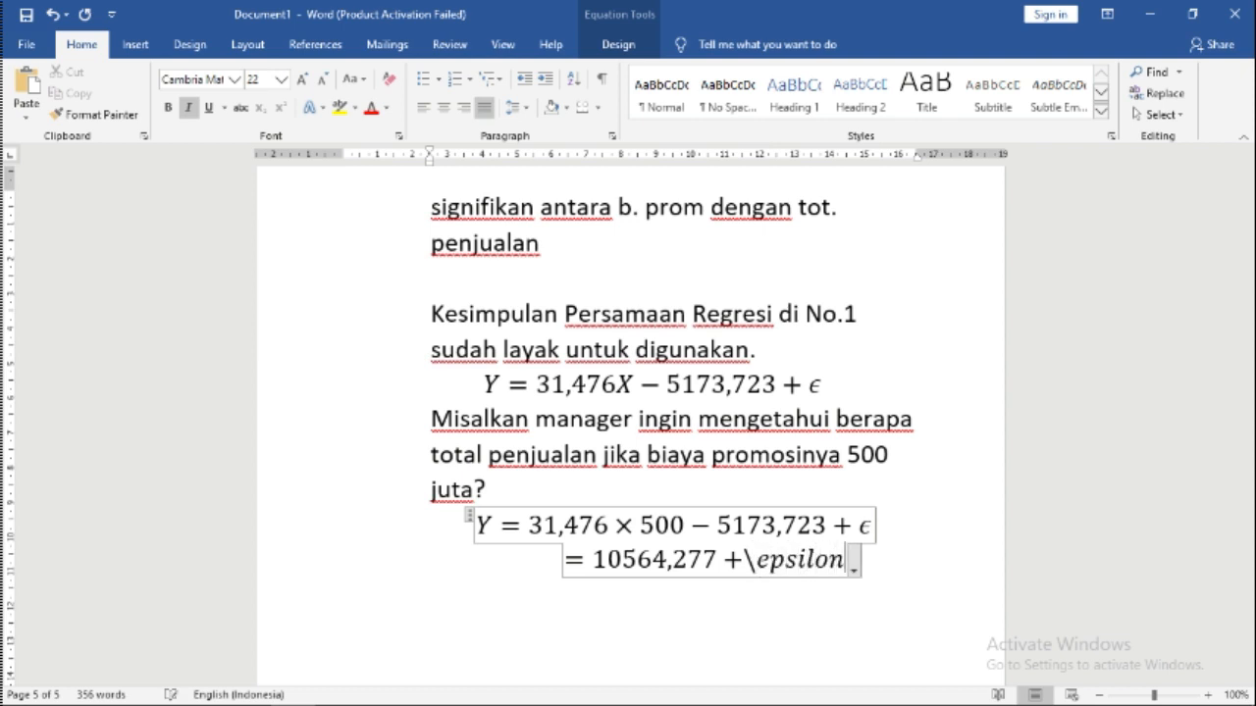
{"action": "key", "text": "space"}
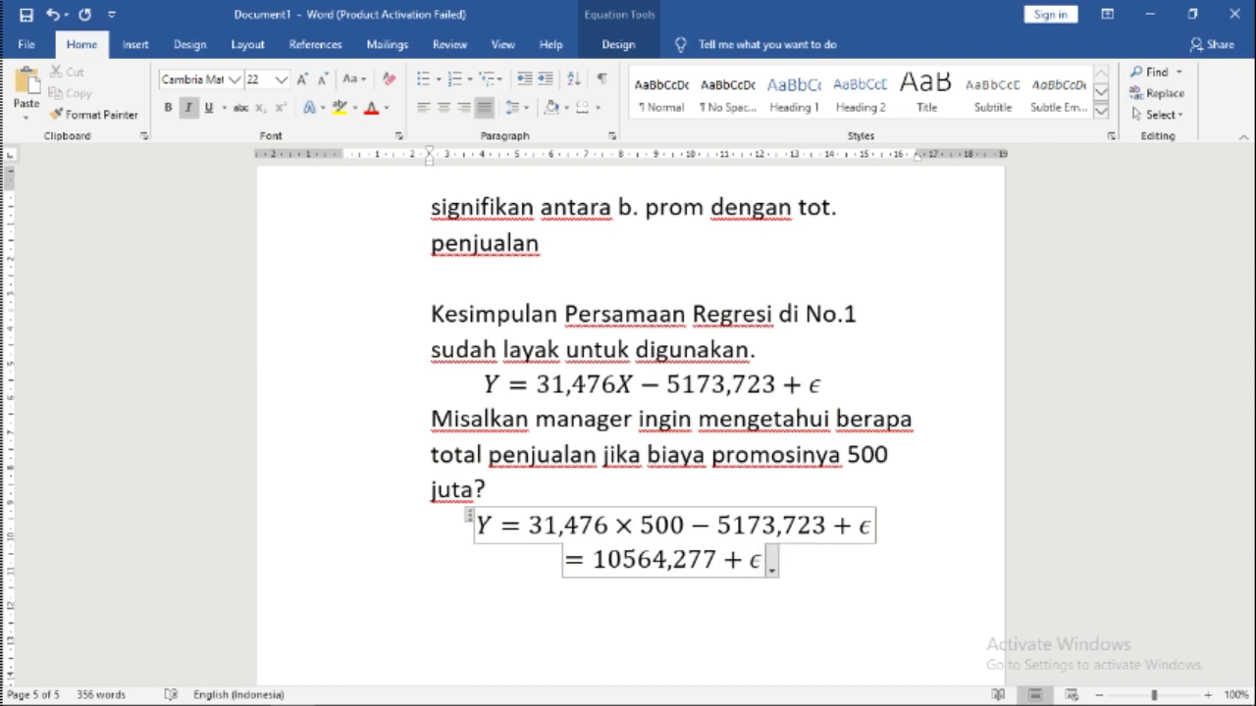
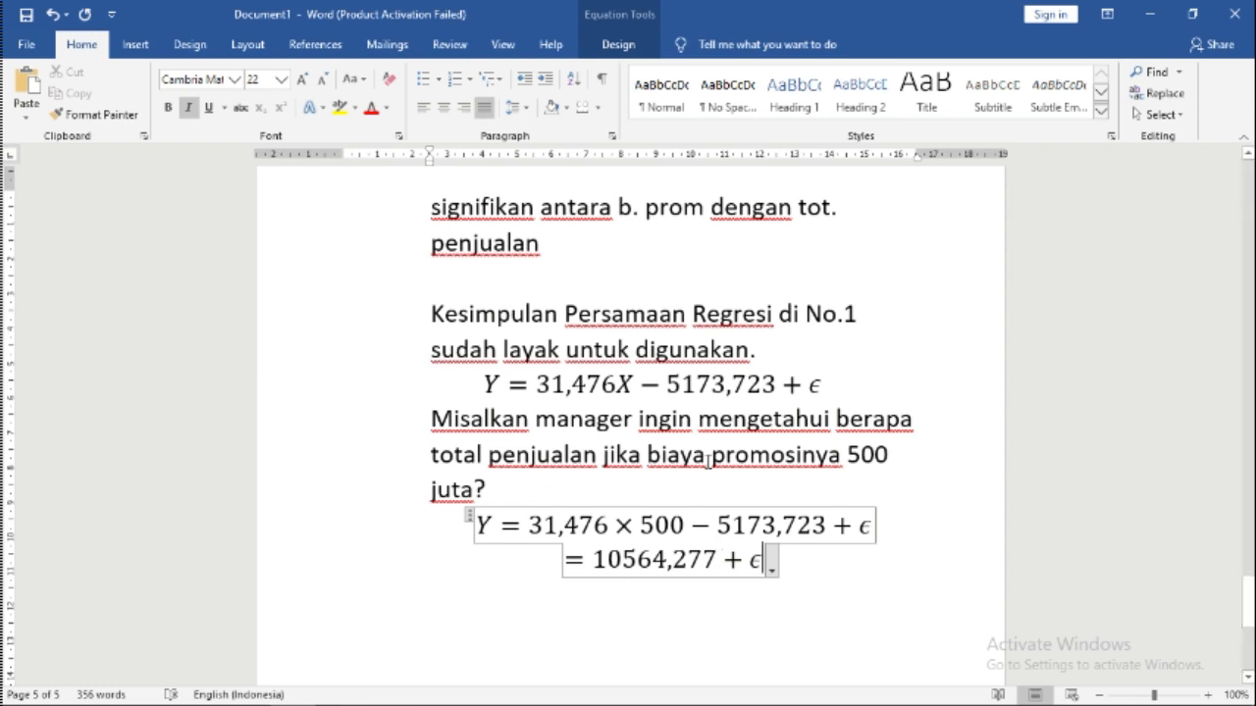
{"action": "left_click", "coordinate": [806, 557]}
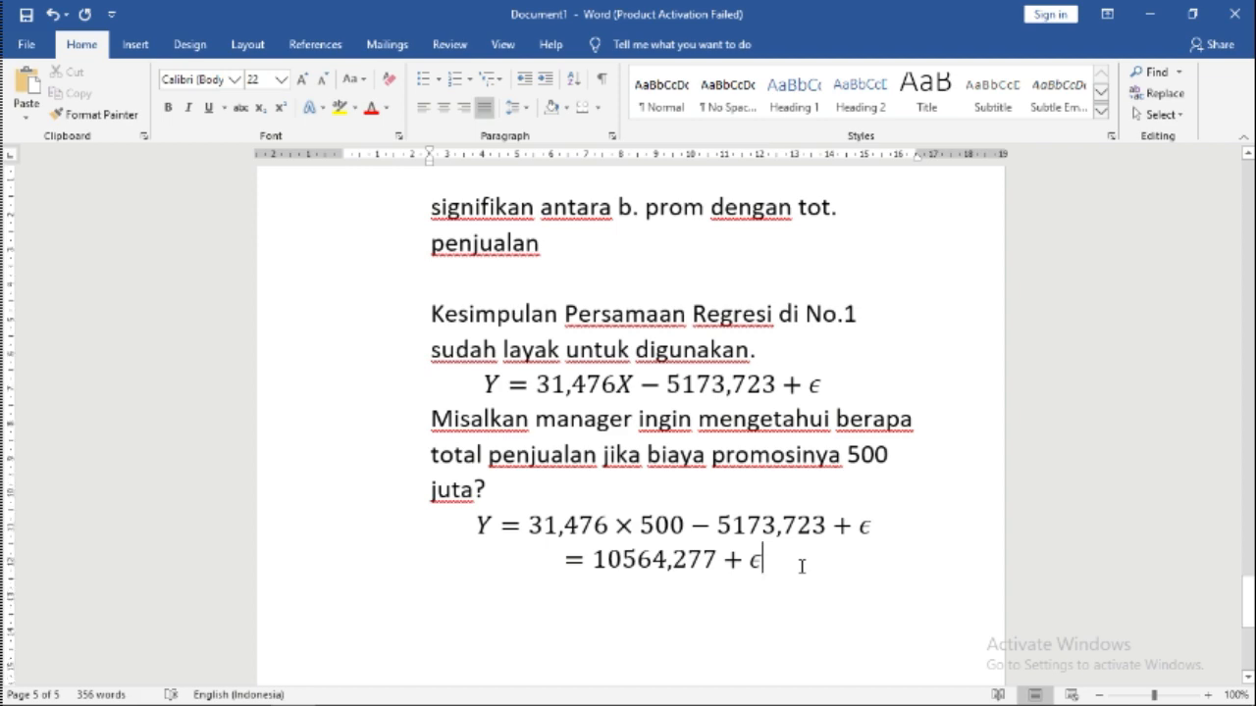
Step: Review the coefficient 31,476 and the constant 5173,723 in the regression equation under the conclusion
{"action": "scroll", "coordinate": [802, 566], "scroll_direction": "up", "scroll_amount": 2}
{"action": "scroll", "coordinate": [802, 566], "scroll_direction": "down", "scroll_amount": 3}
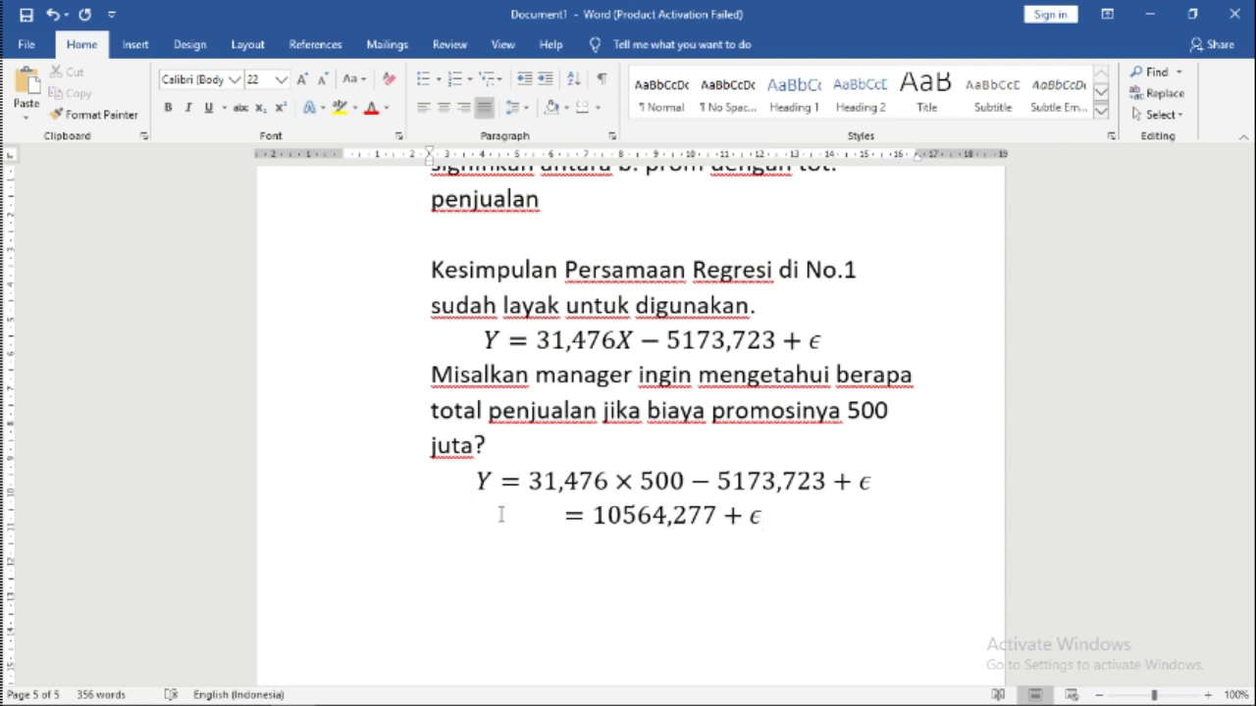
{"action": "left_click", "coordinate": [543, 339]}
{"action": "left_click_drag", "start_coordinate": [543, 340], "coordinate": [633, 342]}
{"action": "left_click", "coordinate": [552, 347]}
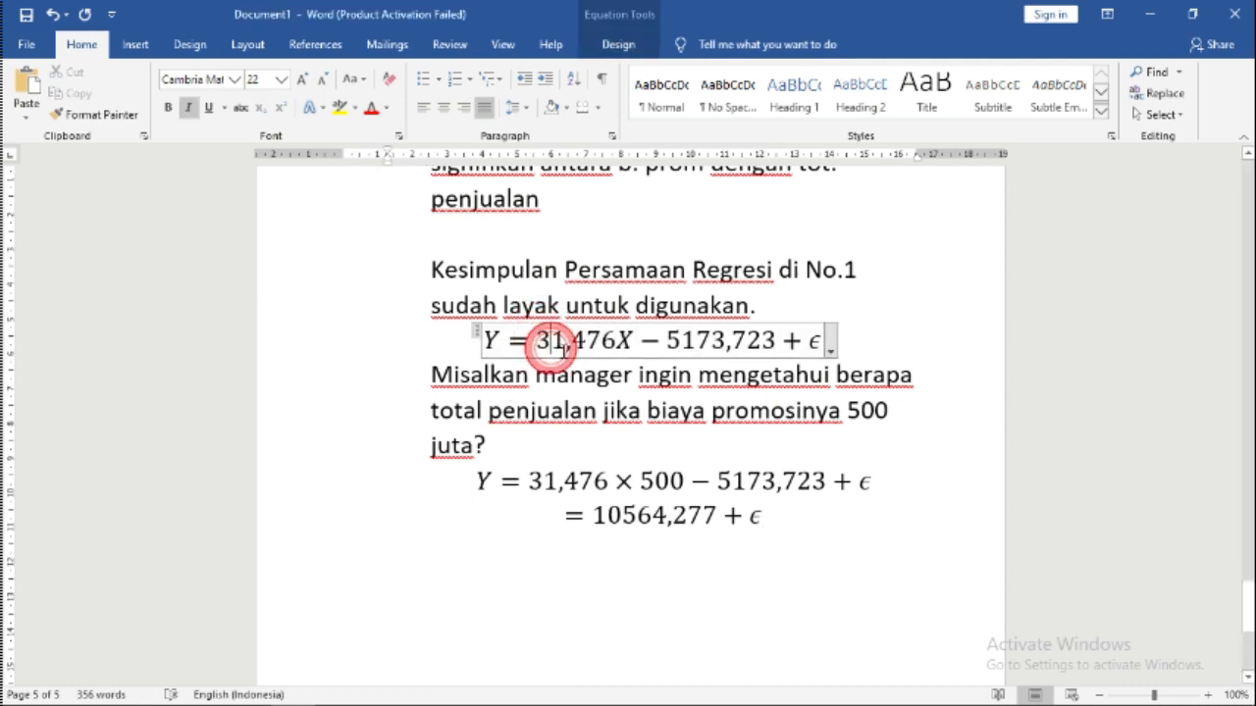
{"action": "left_click", "coordinate": [607, 350]}
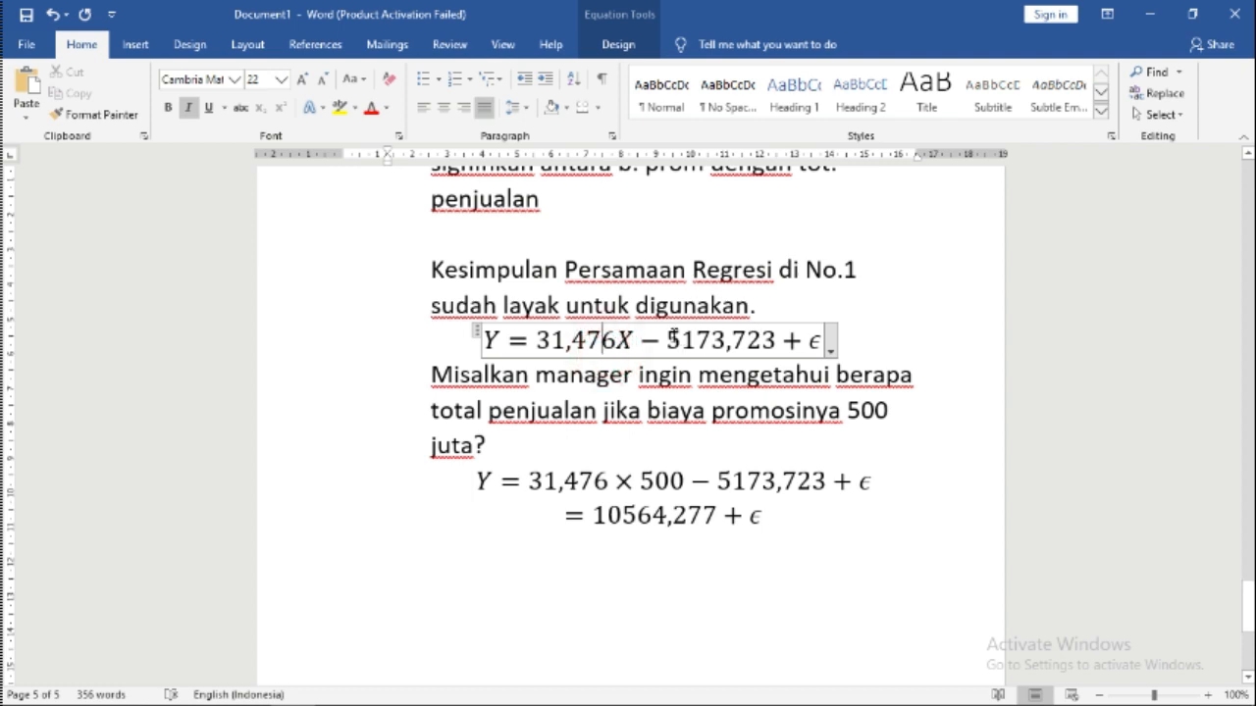
{"action": "left_click_drag", "start_coordinate": [670, 339], "coordinate": [780, 341]}
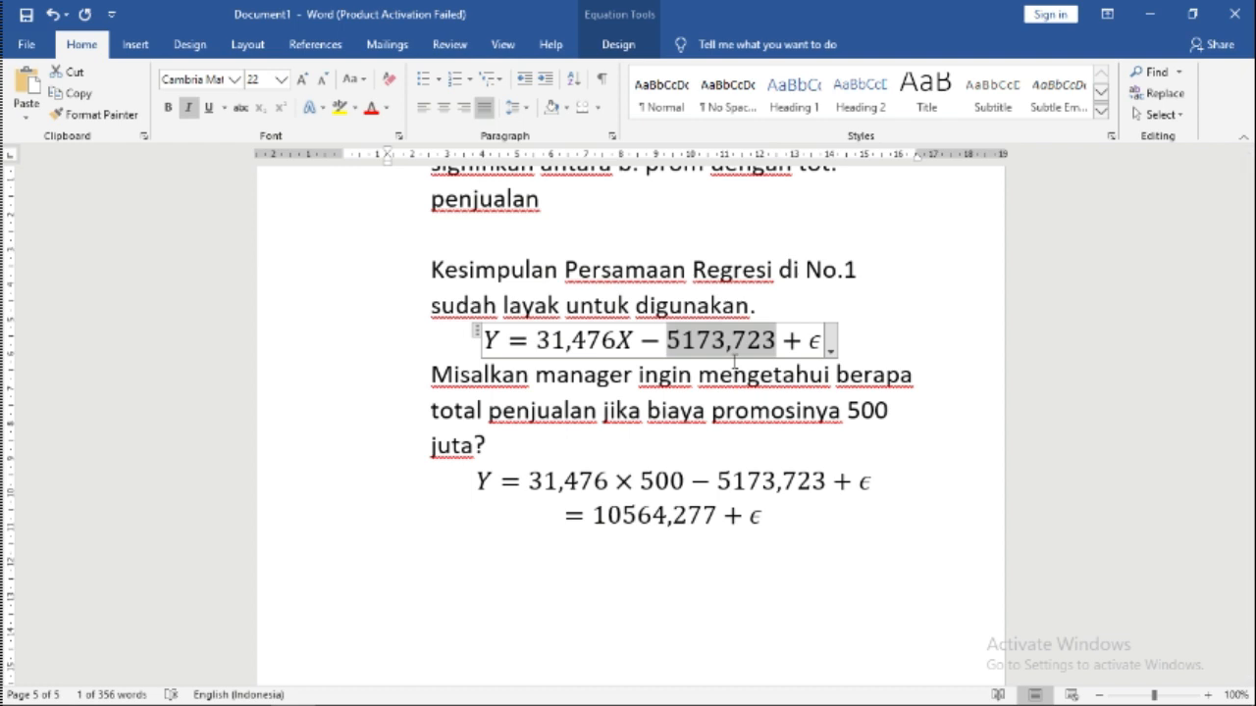
{"action": "left_click", "coordinate": [656, 594]}
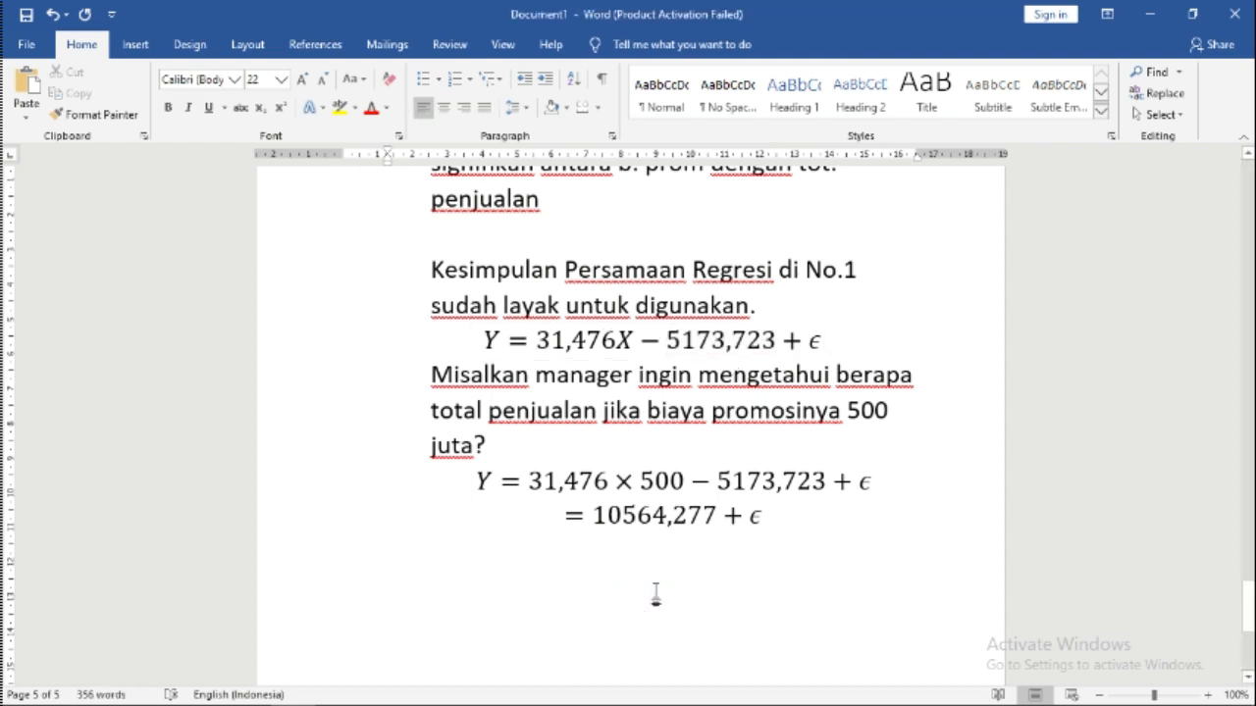
Step: Add numbered item 8 below the prediction, reading "Interval Kepercayaan bagi koefisien intersep dan koefisien regresi."
{"action": "left_click", "coordinate": [608, 563]}
{"action": "type", "text": "Me"}
{"action": "key", "text": "BackSpace"}
{"action": "key", "text": "BackSpace"}
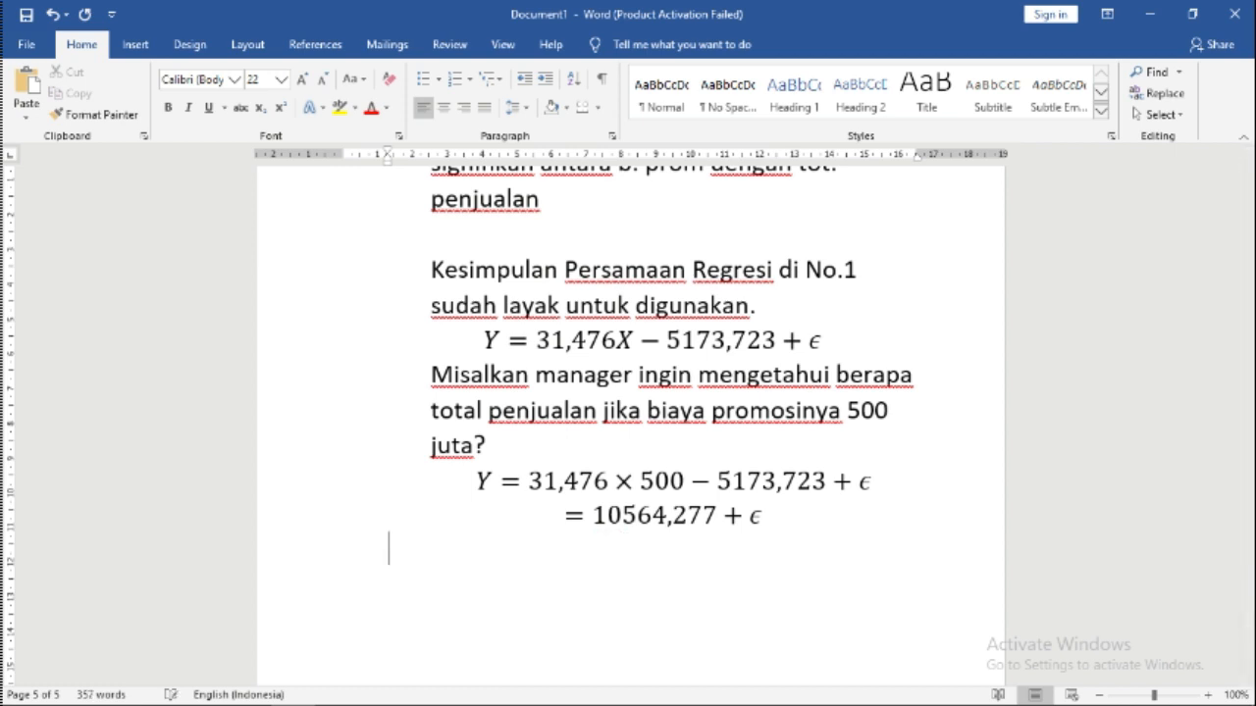
{"action": "type", "text": "8. Inte"}
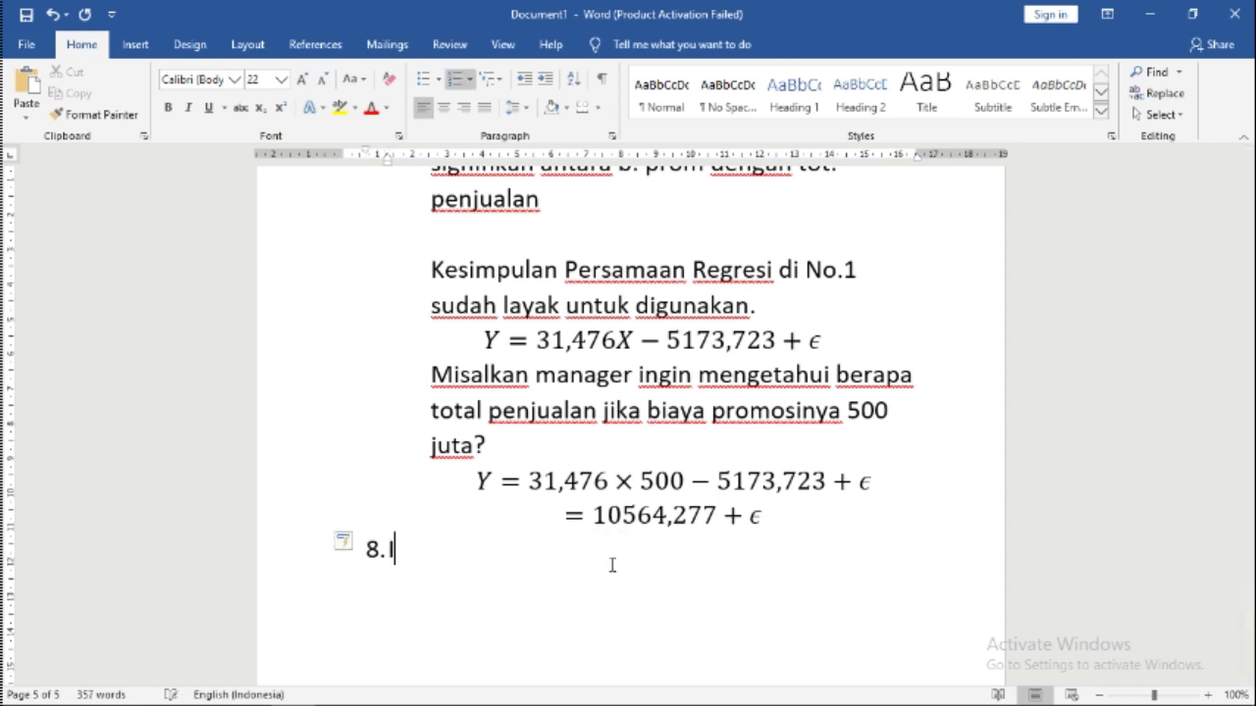
{"action": "type", "text": "rval Kep"}
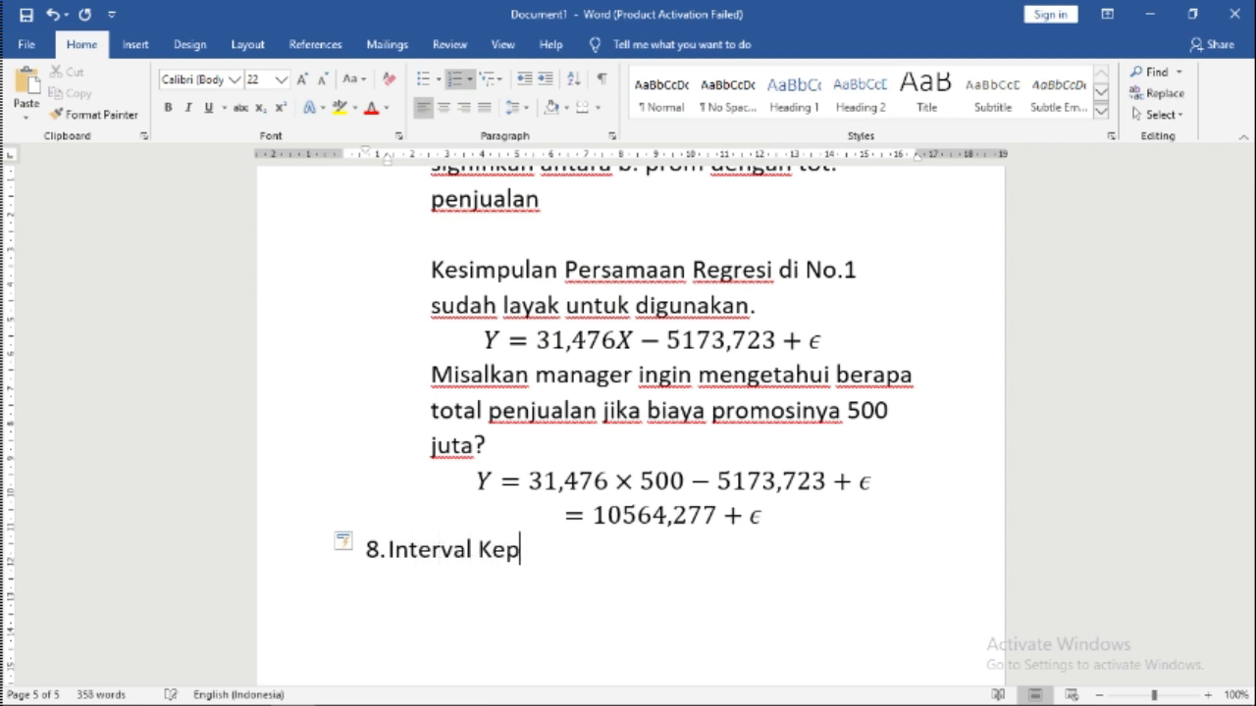
{"action": "type", "text": "ercayaam"}
{"action": "key", "text": "BackSpace"}
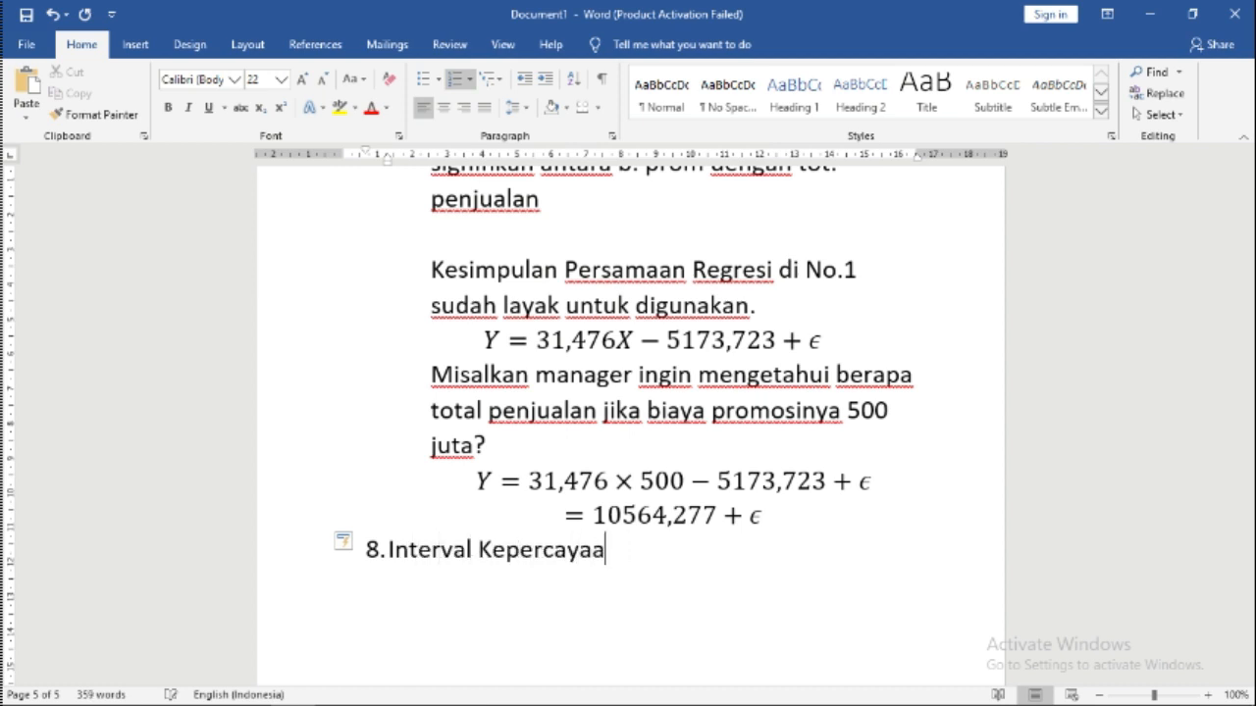
{"action": "type", "text": "n bagi "}
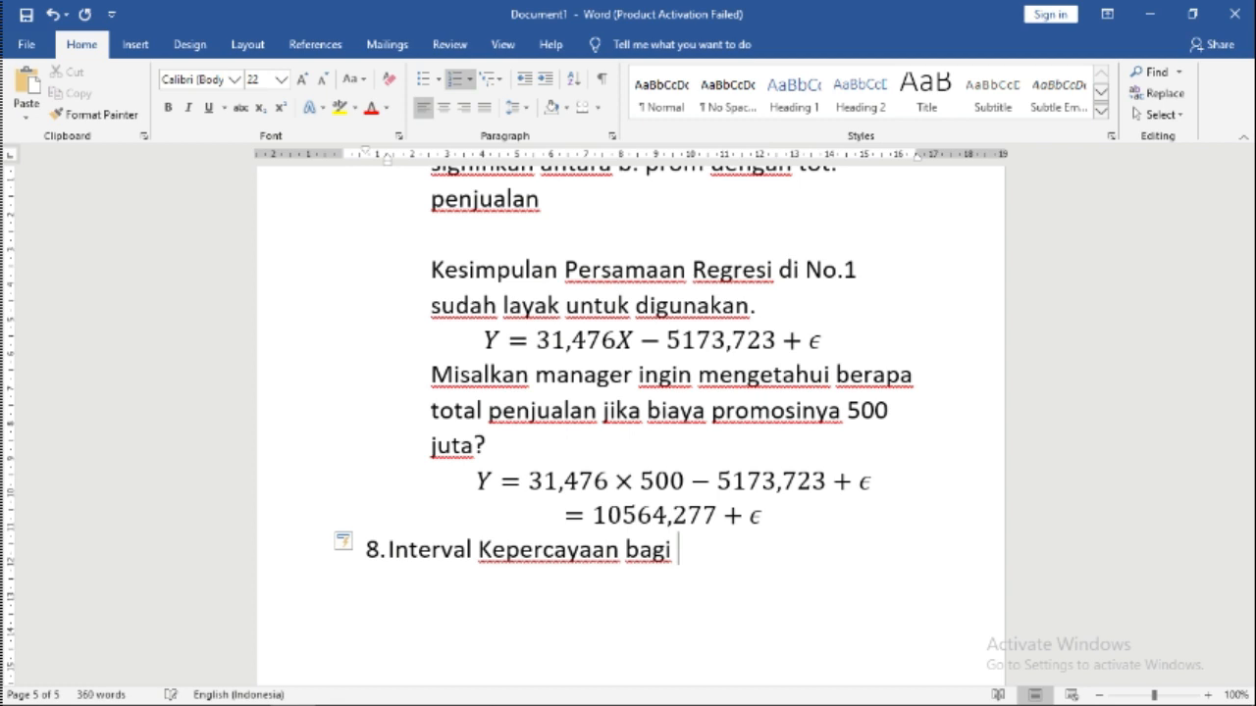
{"action": "type", "text": "koefisien "}
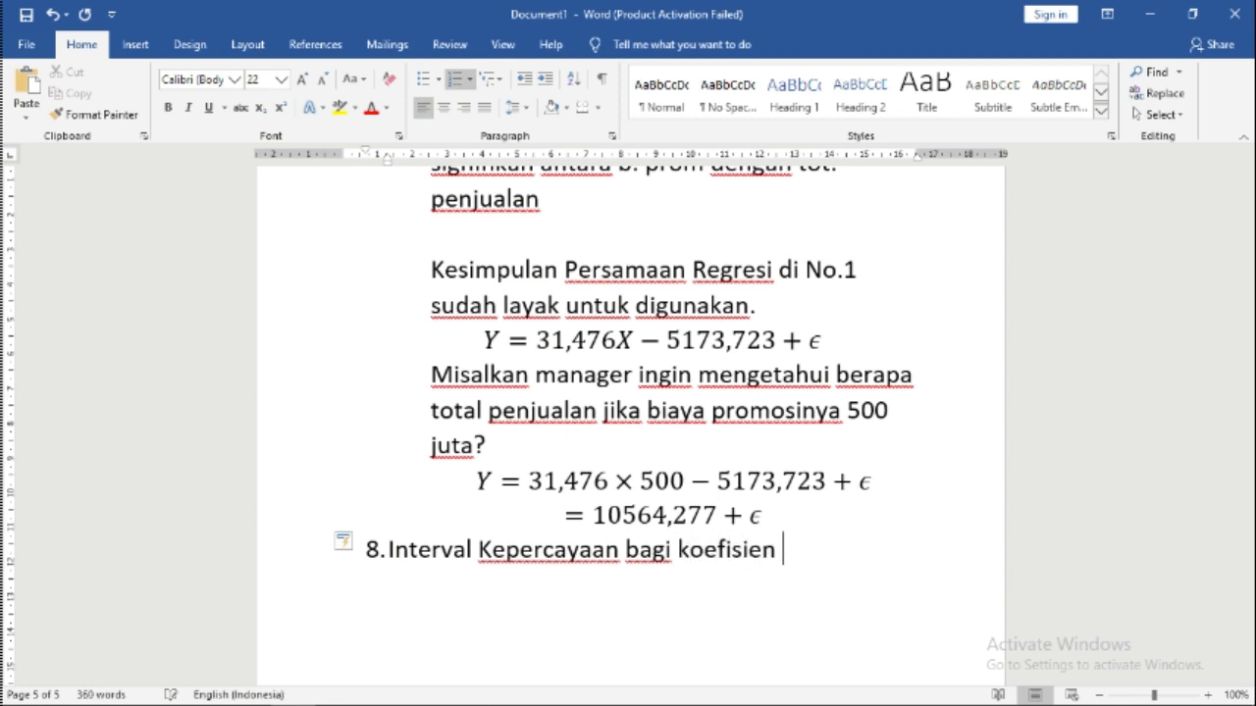
{"action": "type", "text": "intersep da"}
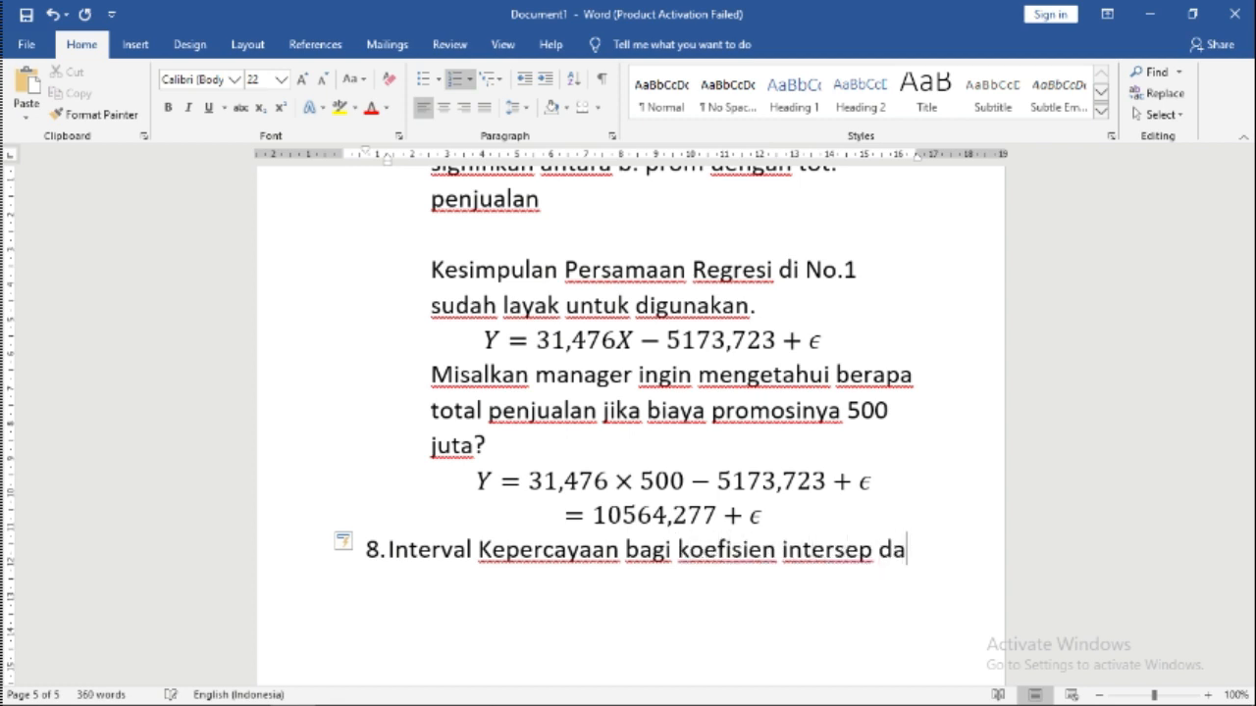
{"action": "type", "text": "n koefisie"}
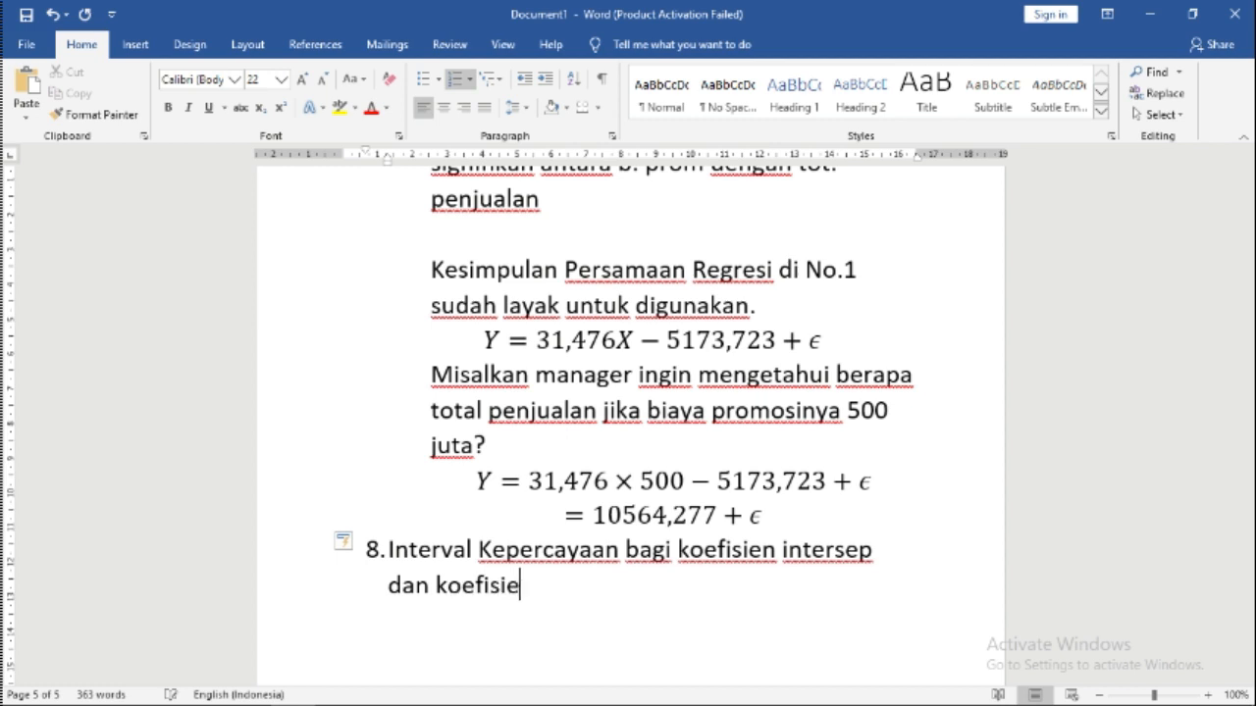
{"action": "type", "text": "n regres"}
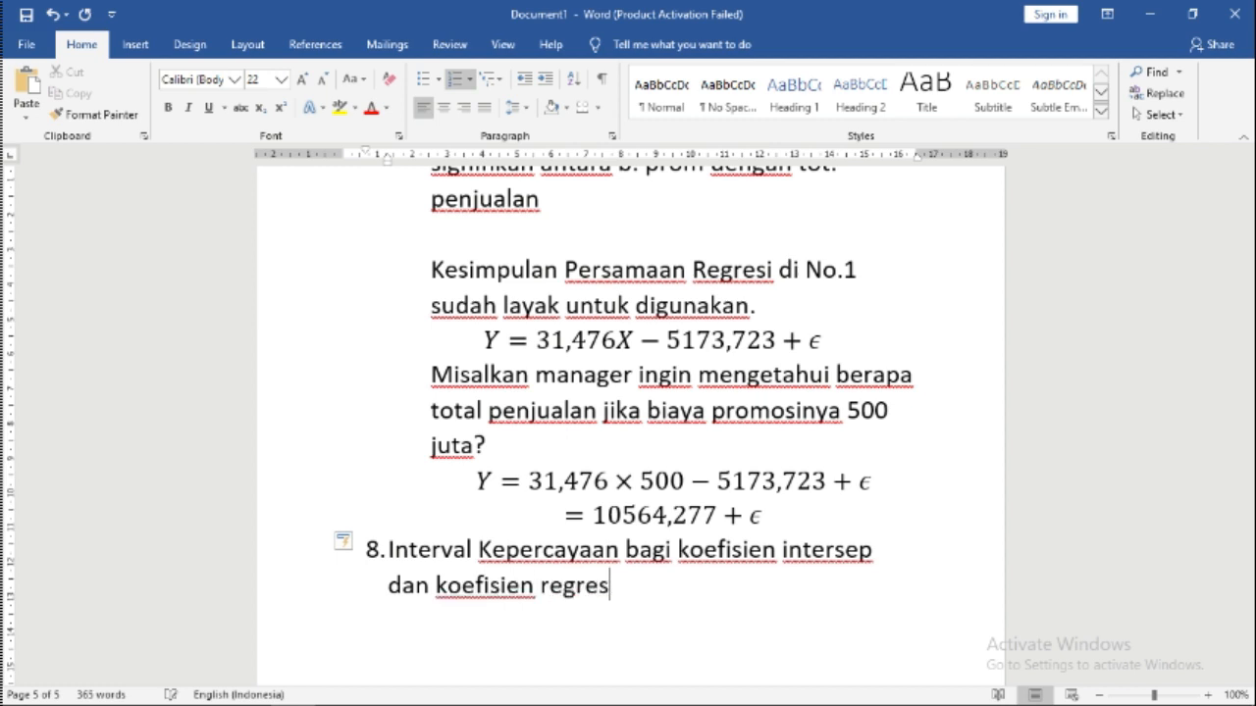
{"action": "type", "text": "i."}
{"action": "key", "text": "Return"}
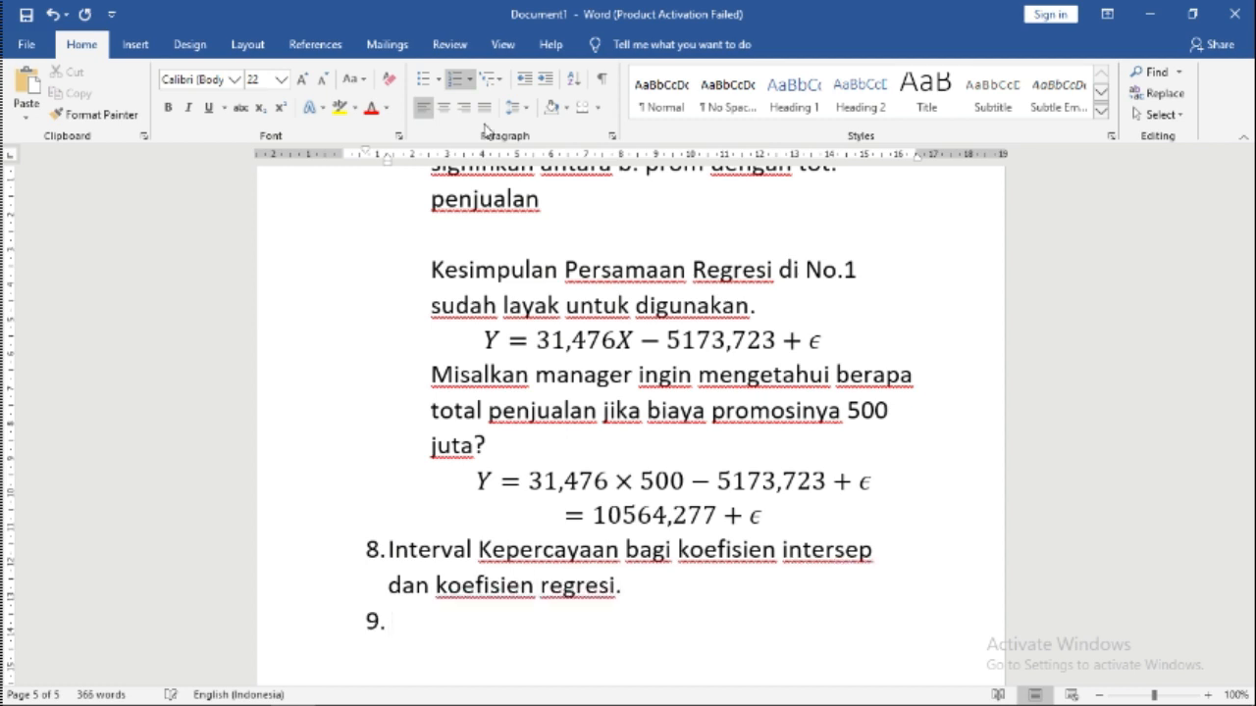
Step: Turn the new line under item 8 into a bullet reading "Koefisien Intersep"
{"action": "left_click", "coordinate": [428, 80]}
{"action": "type", "text": "Koefi"}
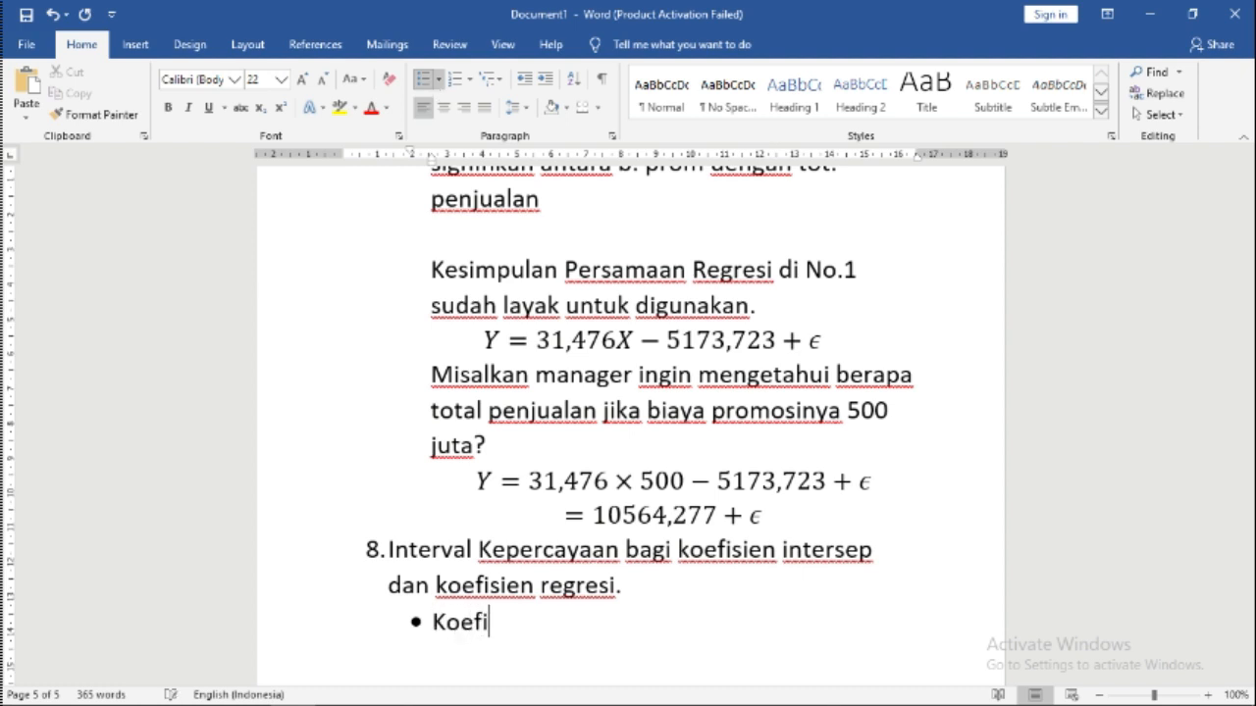
{"action": "type", "text": "sien Intersep"}
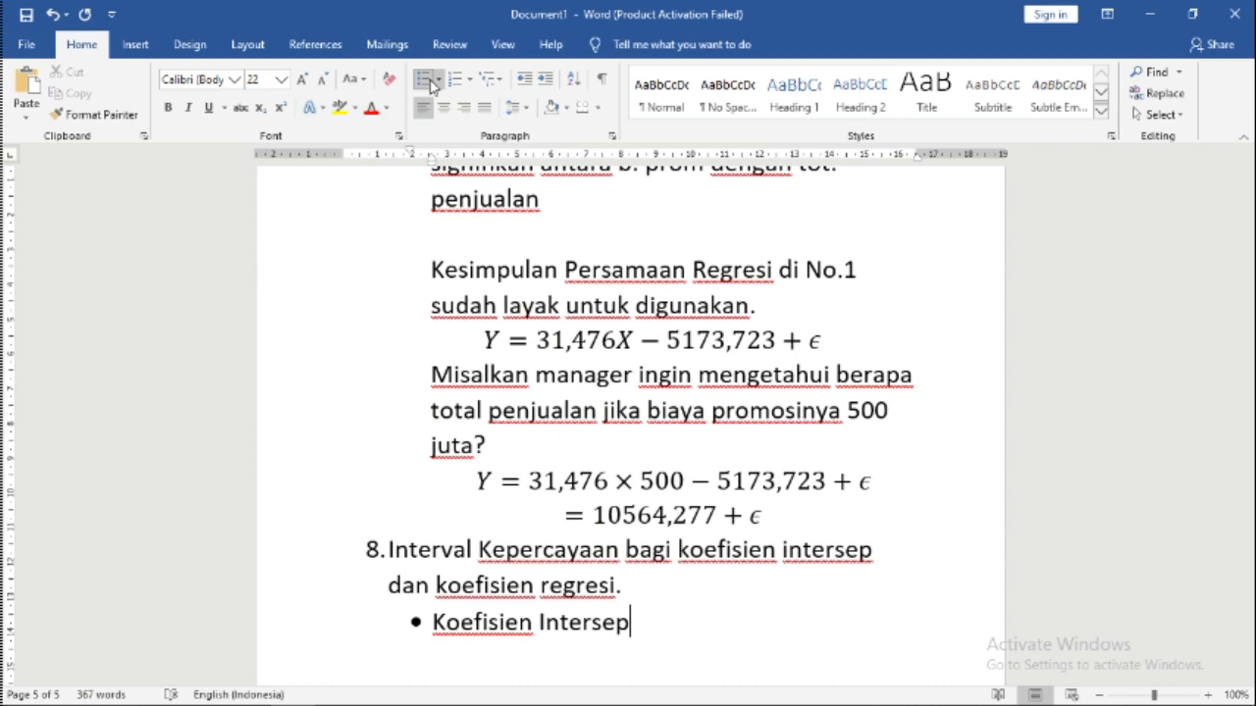
Step: Look up the constant's 95% confidence interval bounds in the SPSS Coefficients table and return to the end of the "Koefisien Intersep" bullet in Word
{"action": "left_click", "coordinate": [1193, 14]}
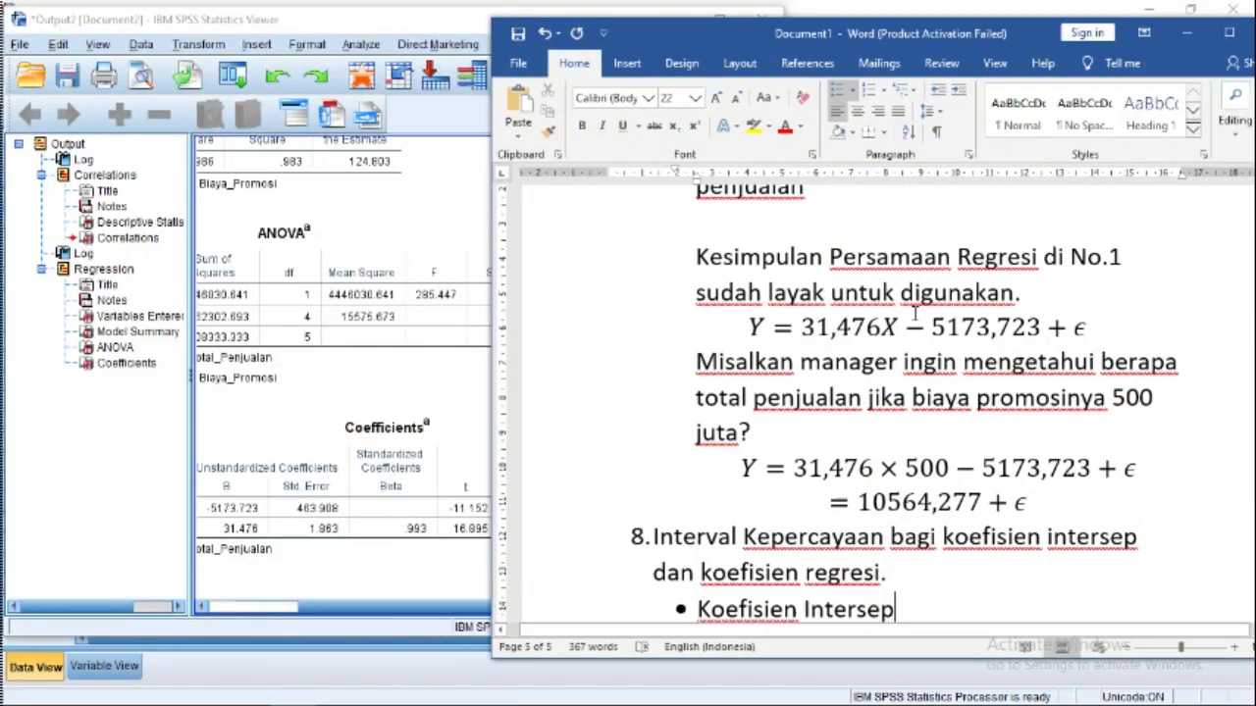
{"action": "scroll", "coordinate": [915, 314], "scroll_direction": "down", "scroll_amount": 5}
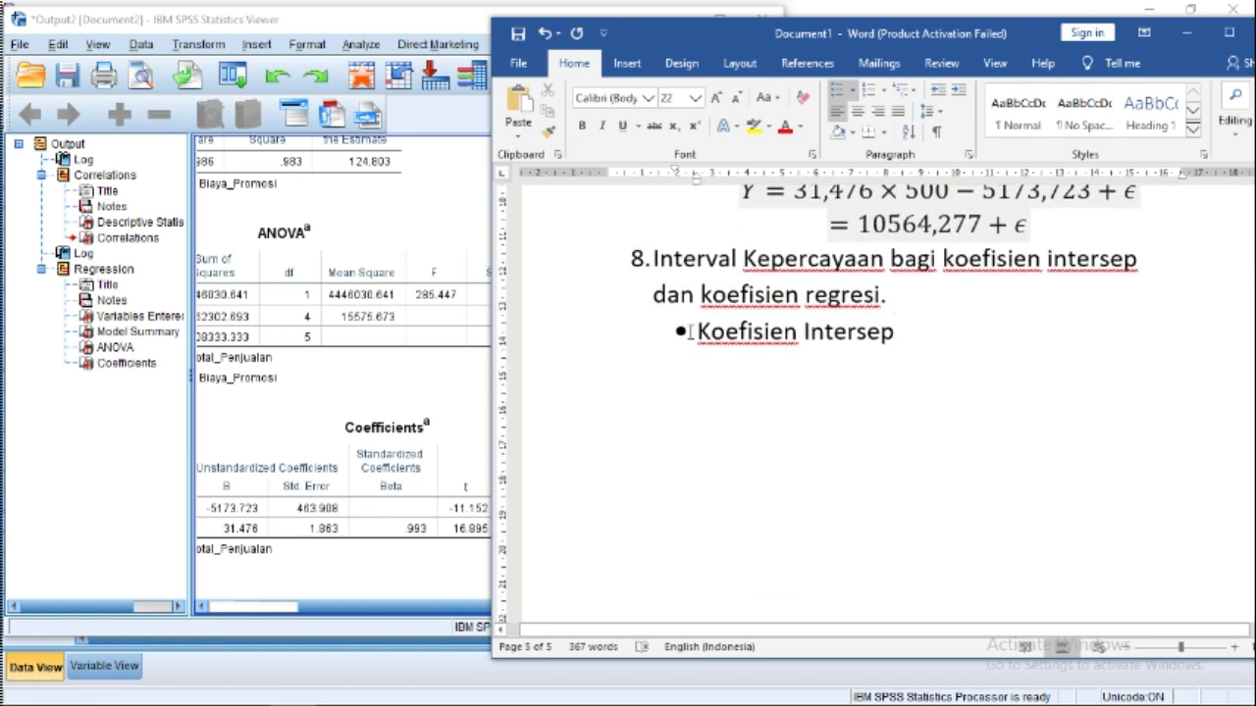
{"action": "left_click_drag", "start_coordinate": [699, 332], "coordinate": [738, 329]}
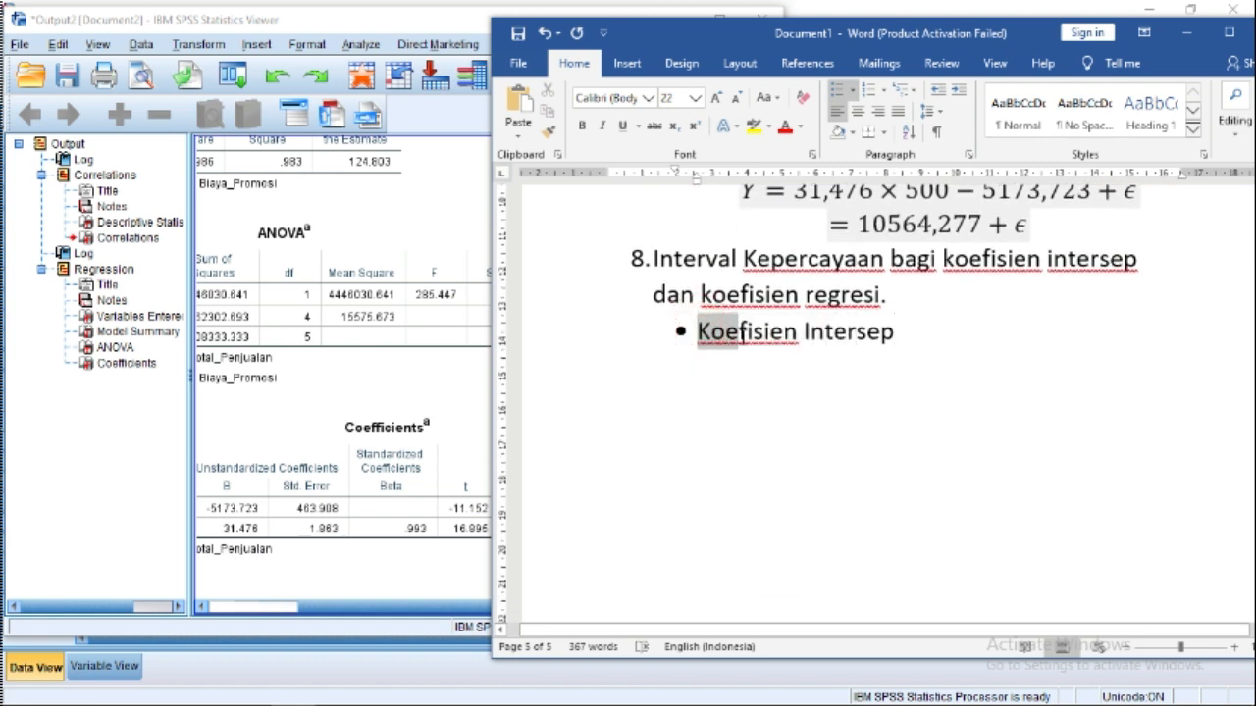
{"action": "left_click", "coordinate": [425, 403]}
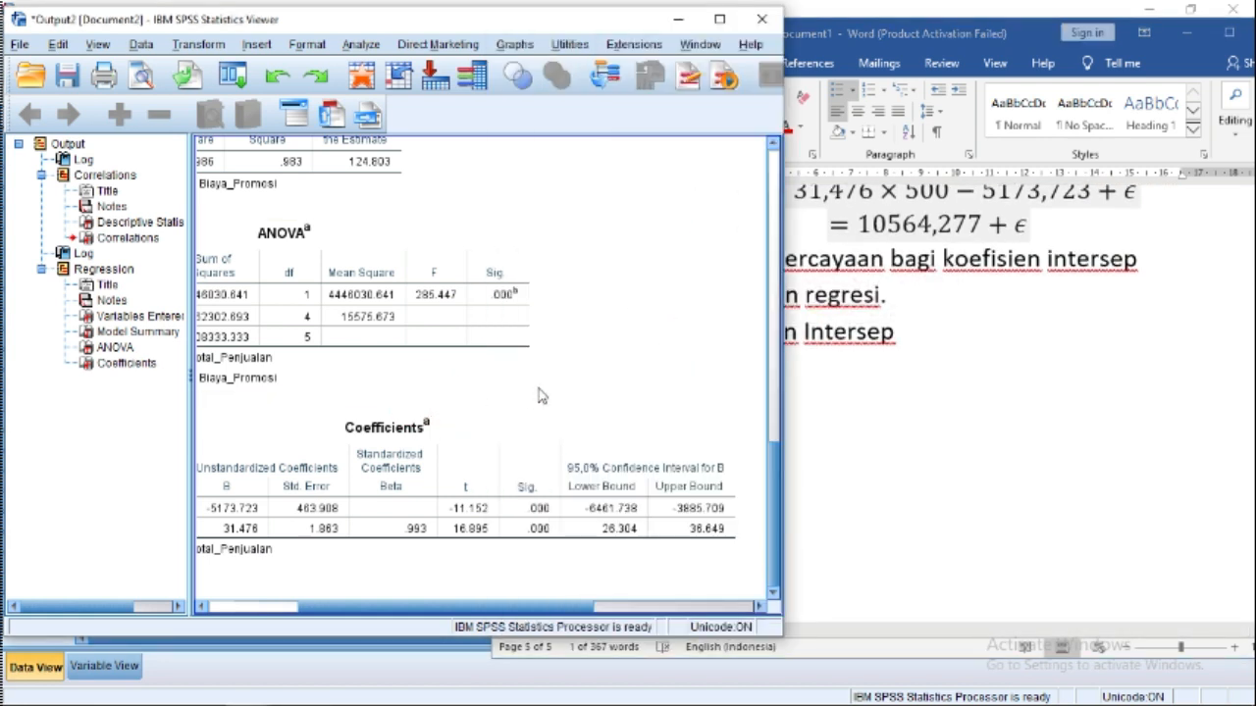
{"action": "left_click", "coordinate": [428, 446]}
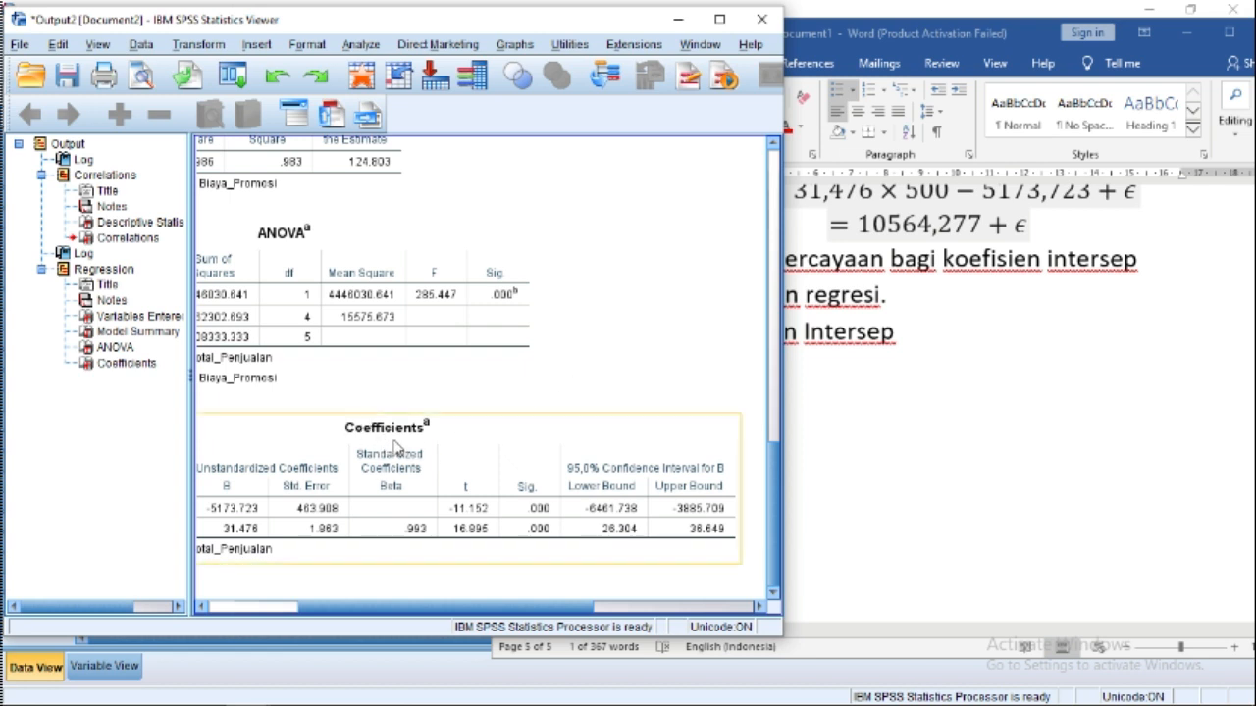
{"action": "left_click_drag", "start_coordinate": [501, 613], "coordinate": [412, 613]}
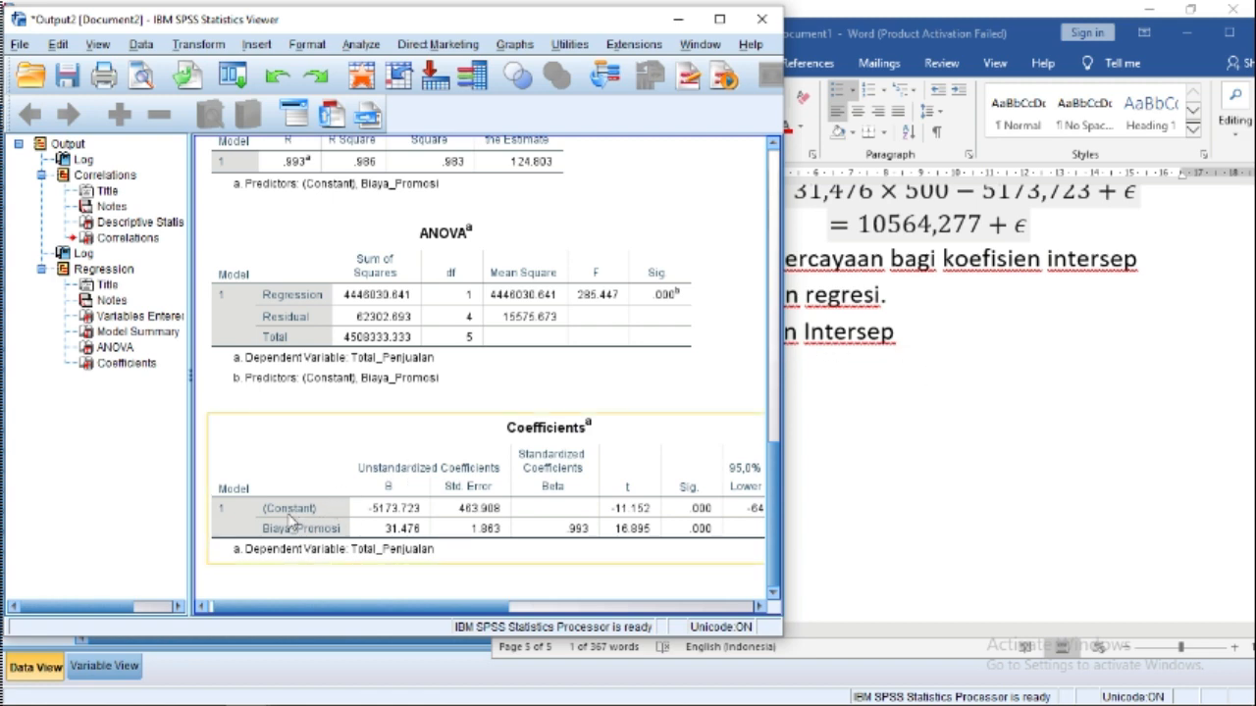
{"action": "left_click_drag", "start_coordinate": [324, 607], "coordinate": [481, 617]}
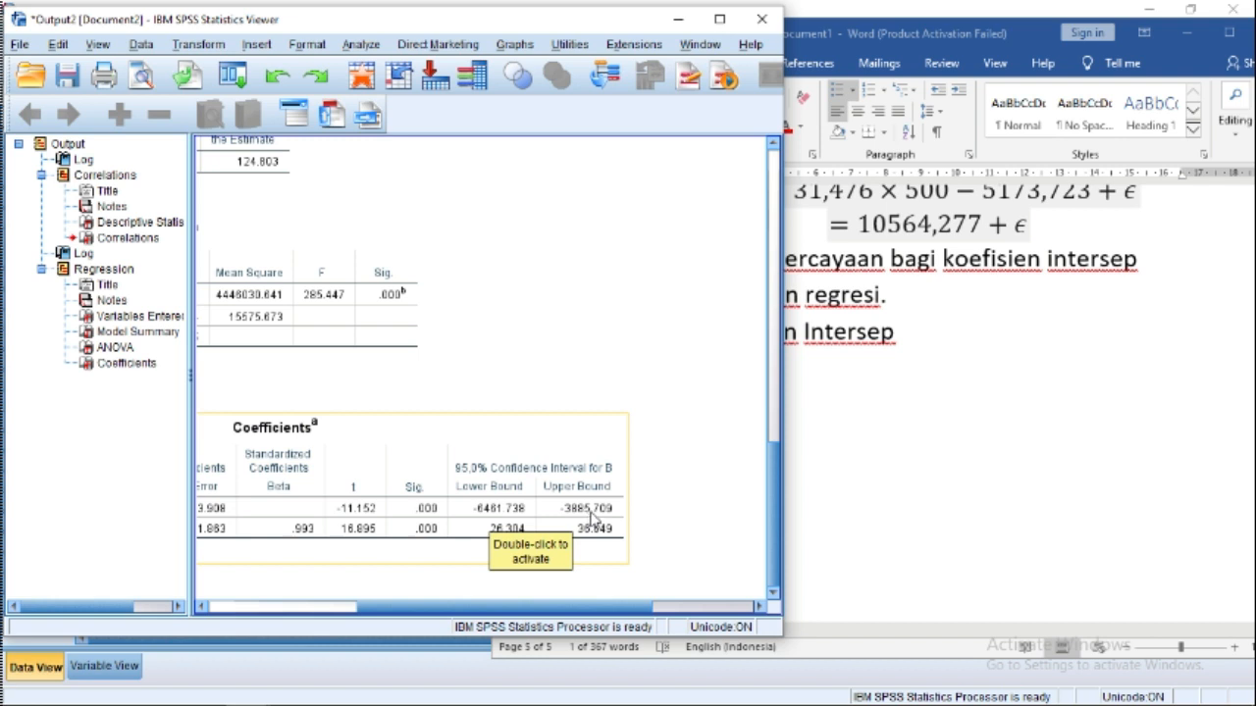
{"action": "left_click", "coordinate": [945, 352]}
{"action": "left_click", "coordinate": [927, 334]}
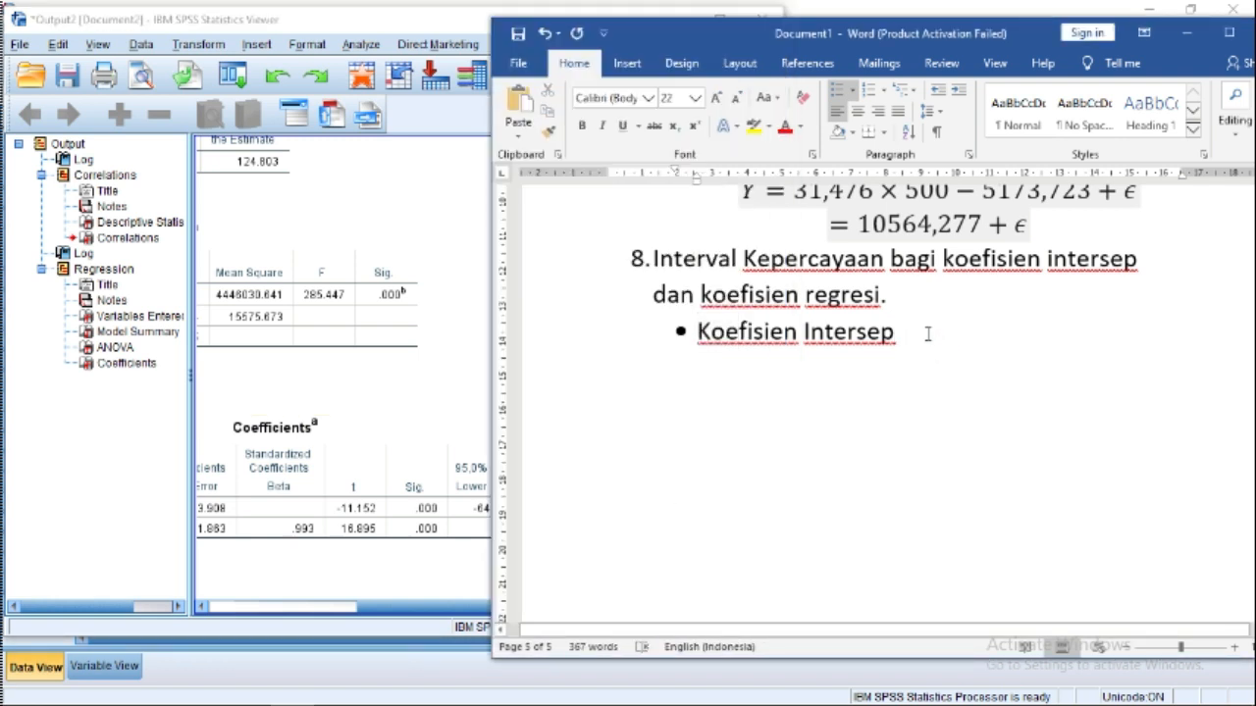
Step: Start an equation on an unbulleted line below "Koefisien Intersep", entering the lower bound and inequality sign as −6461,738 ≤
{"action": "key", "text": "Return"}
{"action": "key", "text": "BackSpace"}
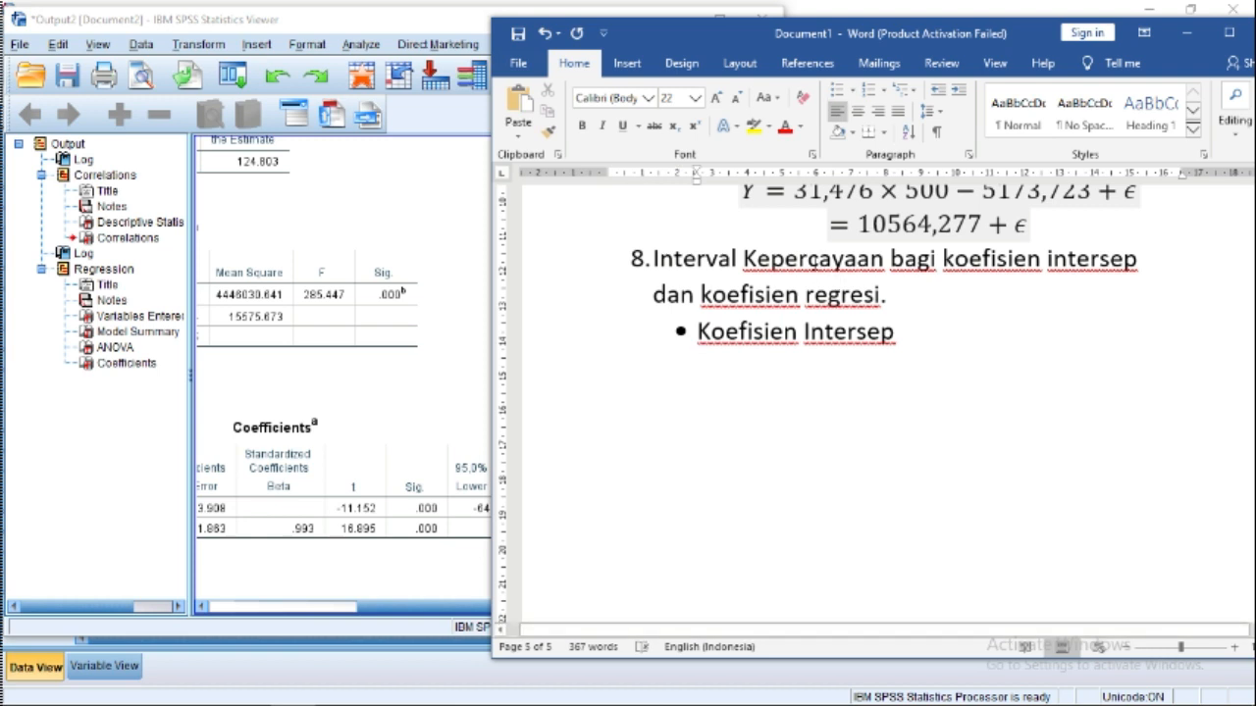
{"action": "key", "text": "alt+equal"}
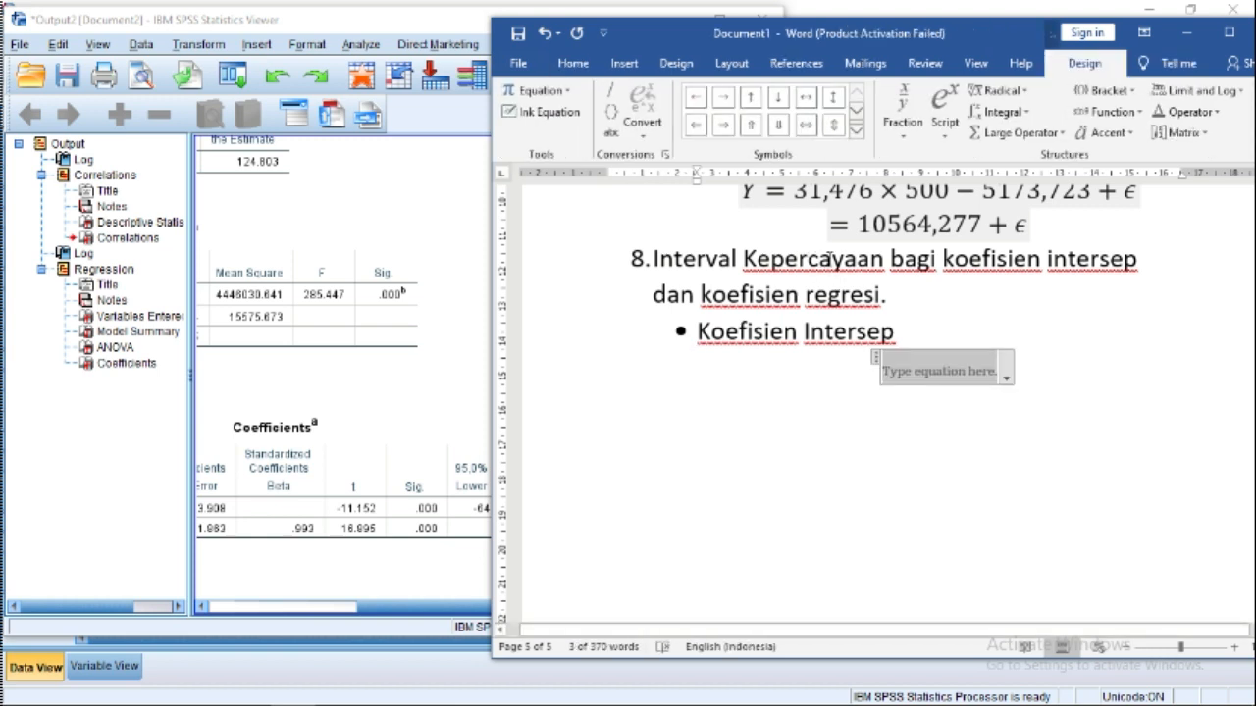
{"action": "type", "text": "-64"}
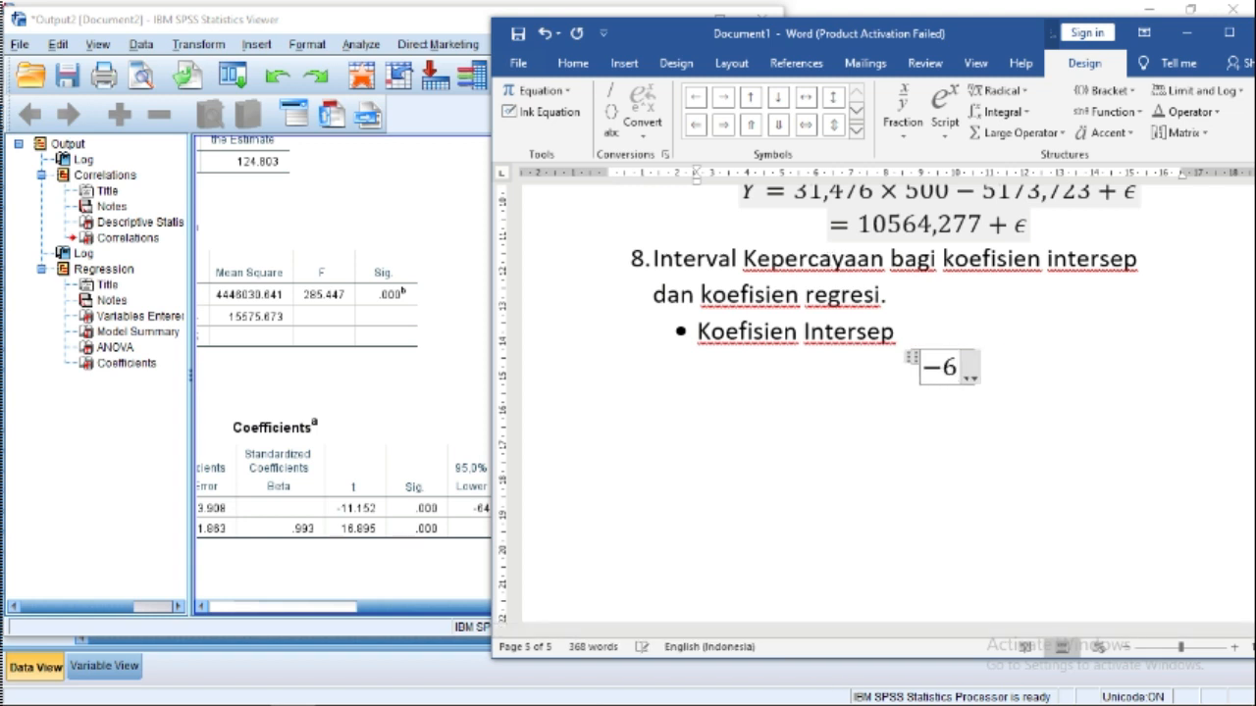
{"action": "type", "text": ","}
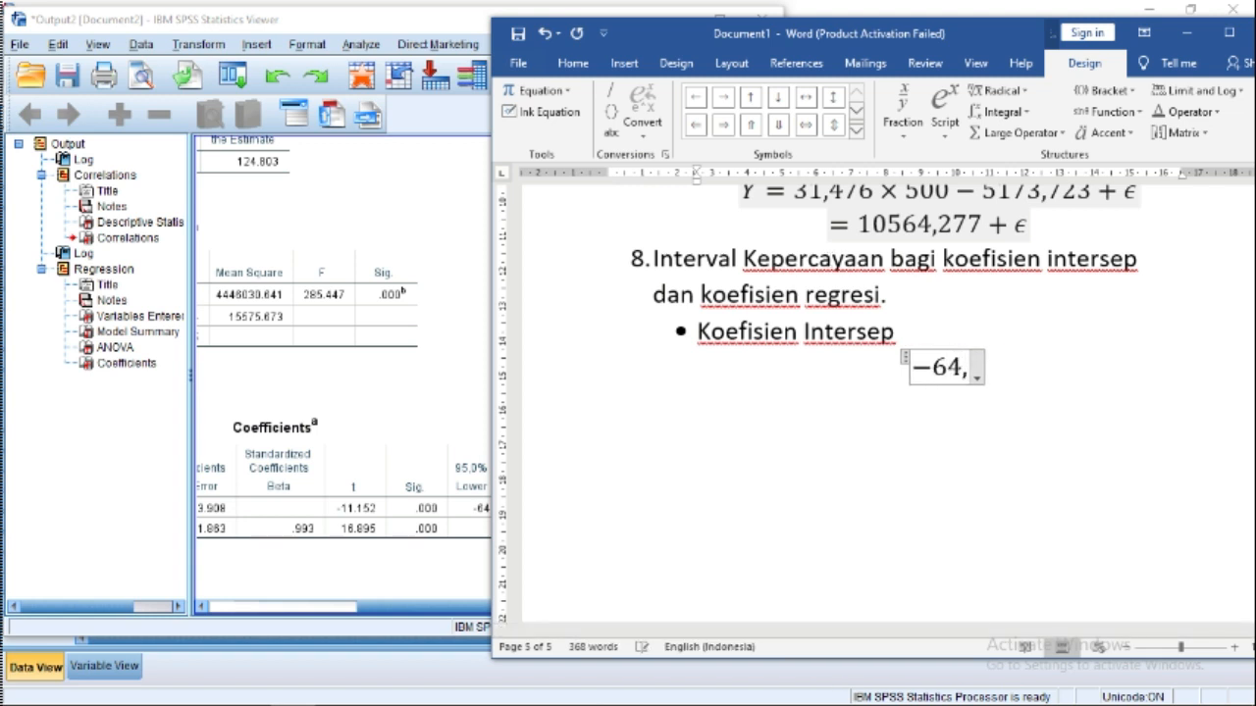
{"action": "key", "text": "BackSpace"}
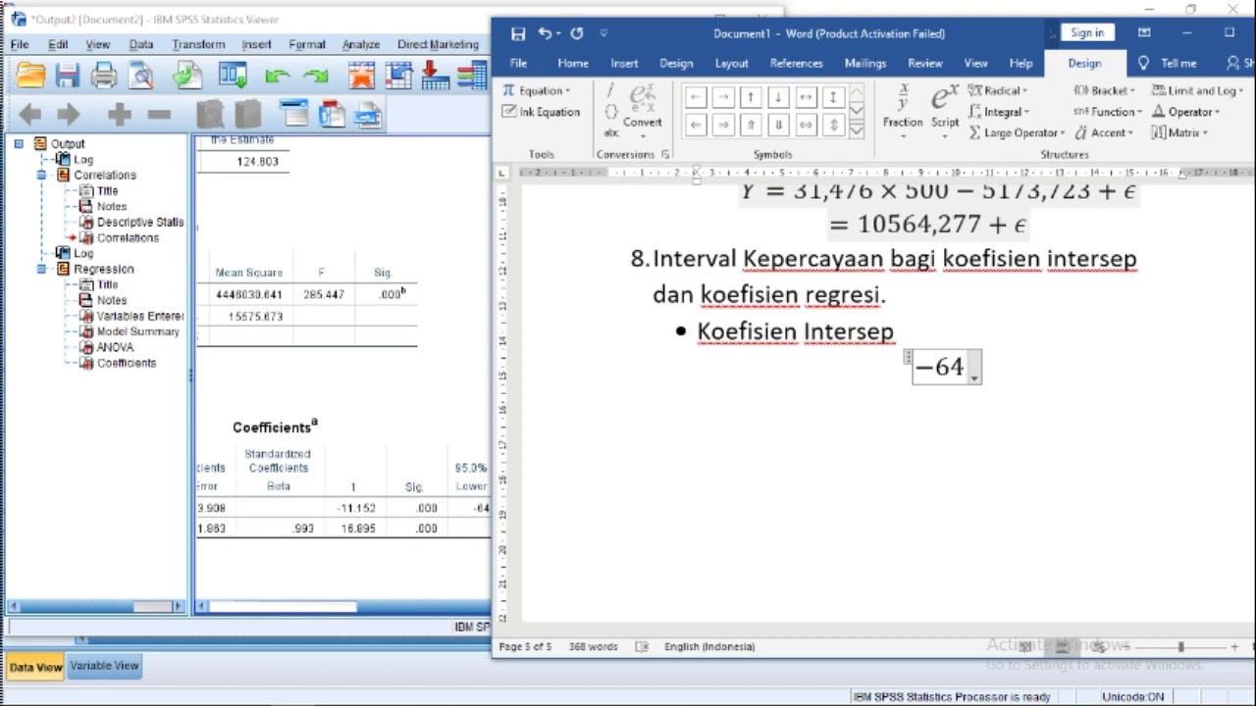
{"action": "type", "text": "61"}
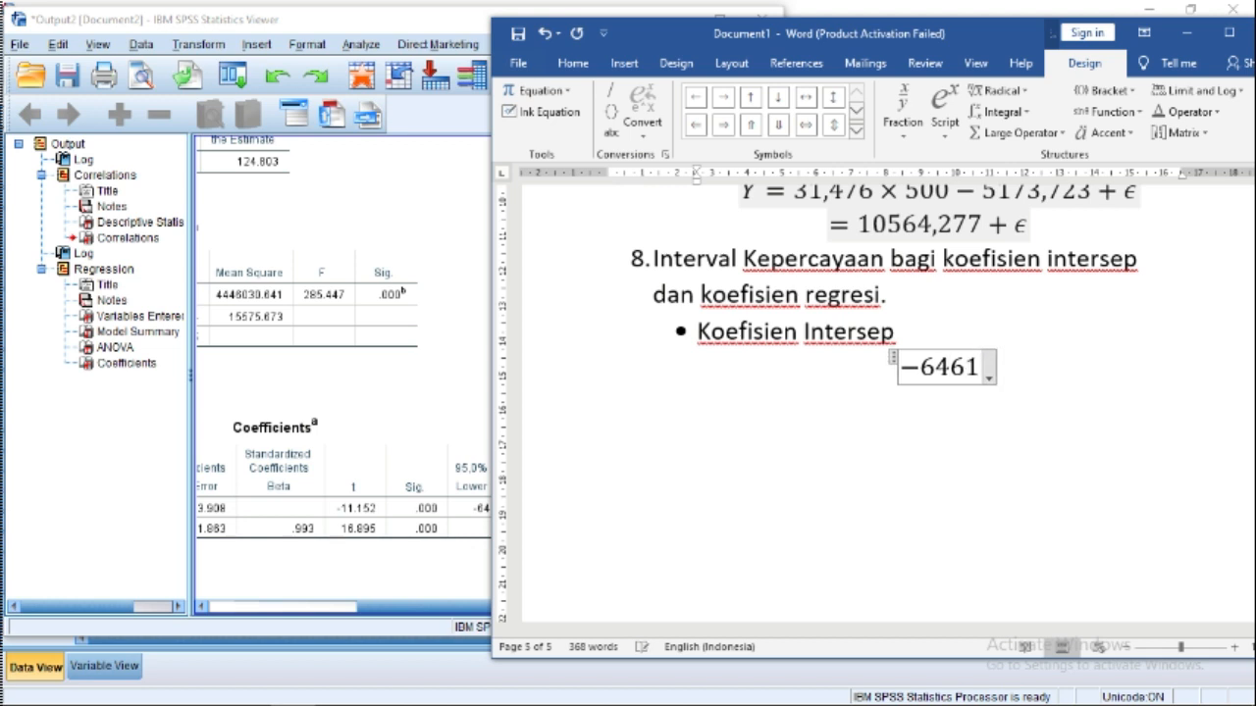
{"action": "type", "text": ",73"}
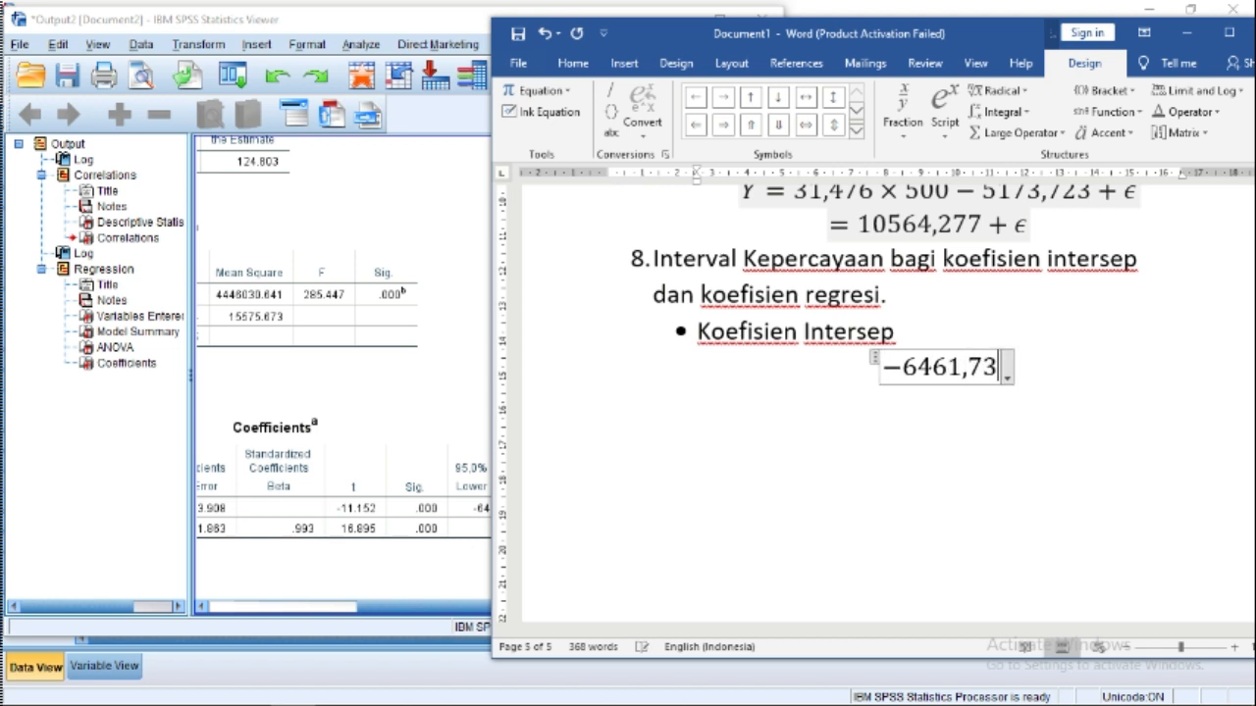
{"action": "type", "text": "8"}
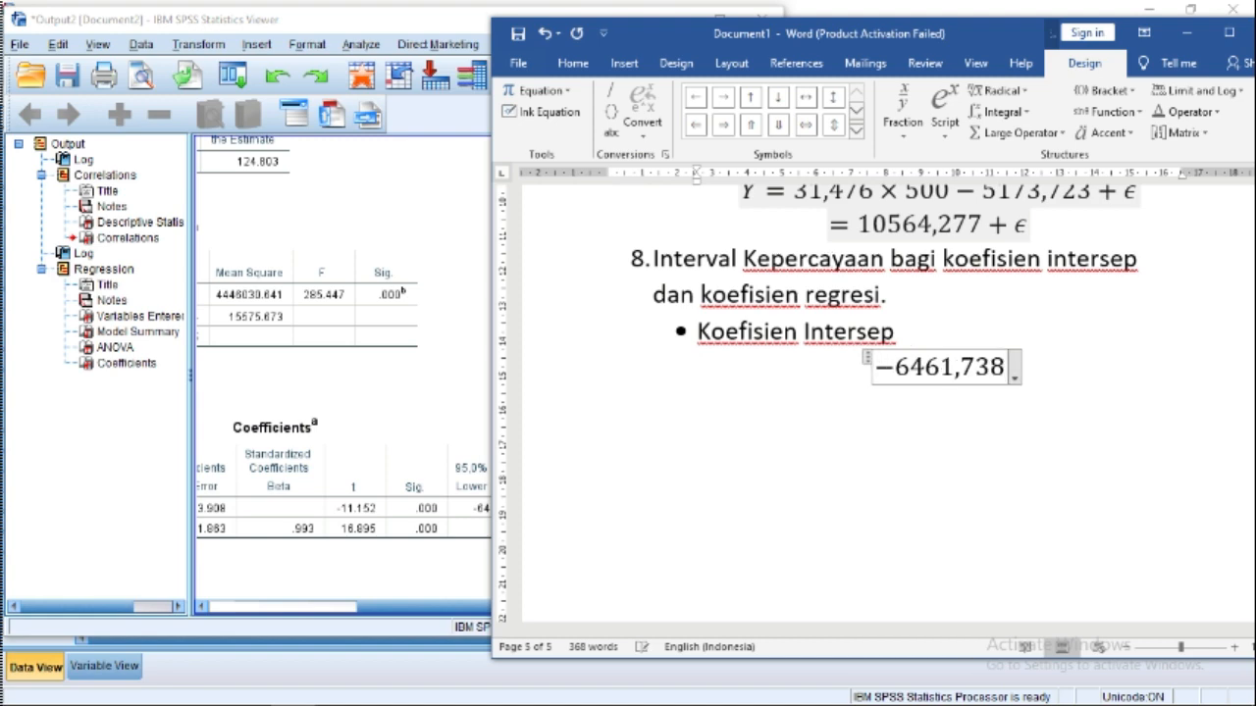
{"action": "type", "text": "\\le"}
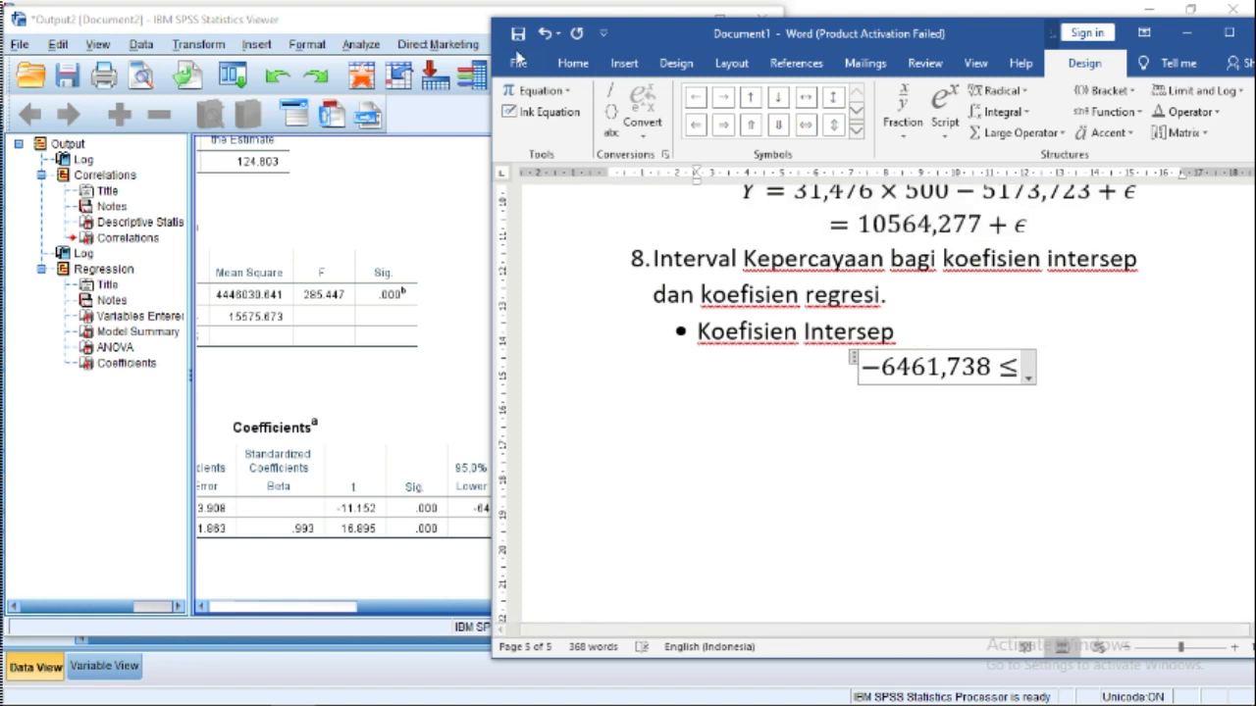
Step: Move the SPSS output window to expose the constant's confidence bounds, and return to the unfinished intercept equation in Word
{"action": "left_click", "coordinate": [436, 21]}
{"action": "left_click_drag", "start_coordinate": [412, 28], "coordinate": [344, 33]}
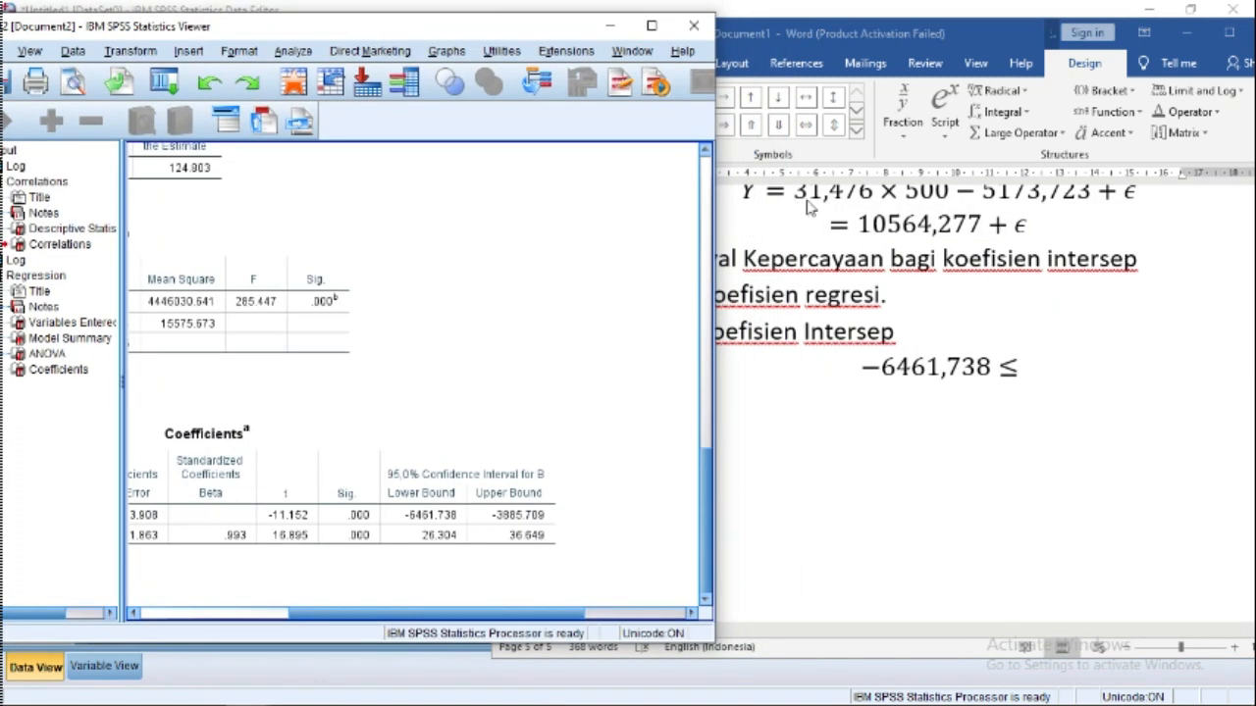
{"action": "left_click", "coordinate": [1073, 304]}
{"action": "scroll", "coordinate": [1154, 309], "scroll_direction": "up", "scroll_amount": 2}
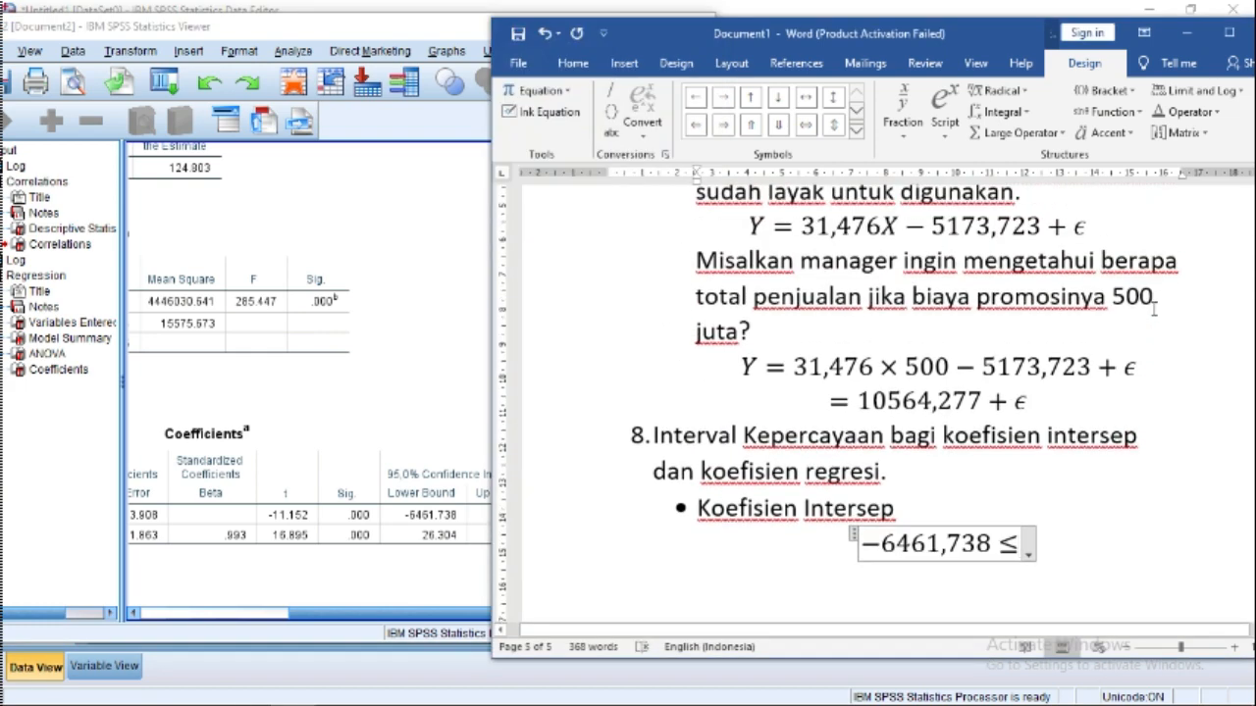
{"action": "scroll", "coordinate": [1154, 309], "scroll_direction": "down", "scroll_amount": 1}
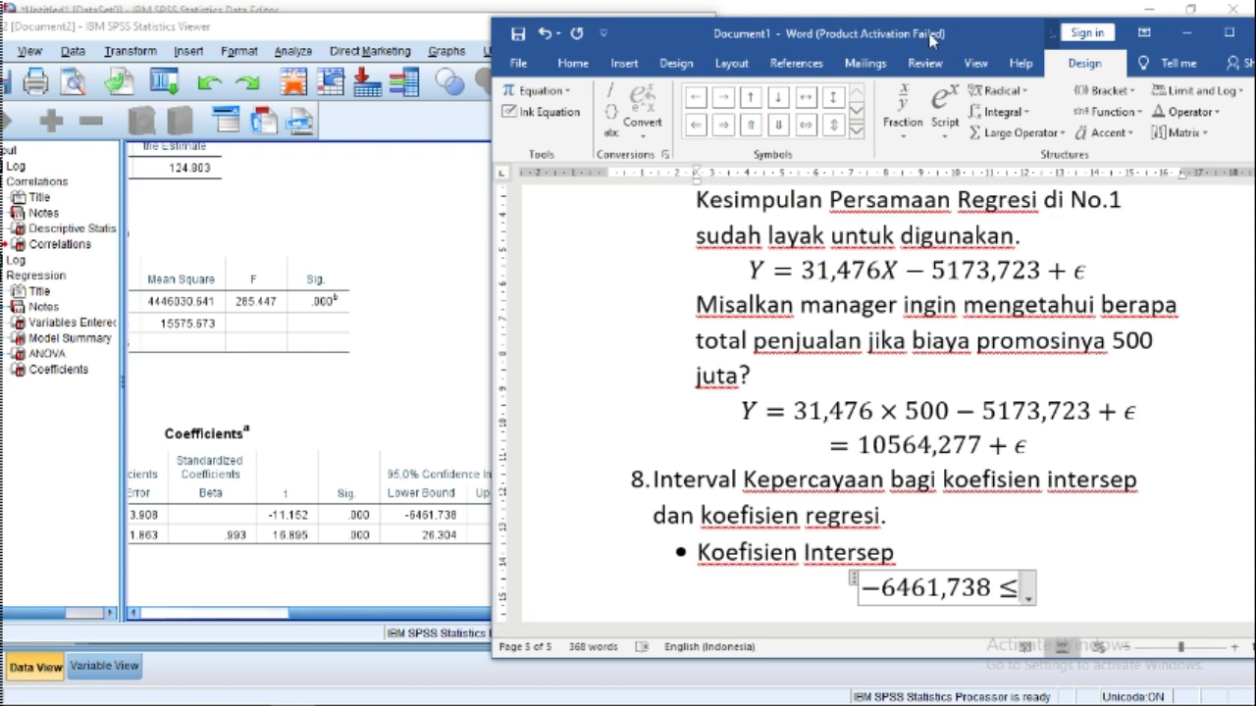
{"action": "left_click_drag", "start_coordinate": [901, 28], "coordinate": [787, 38]}
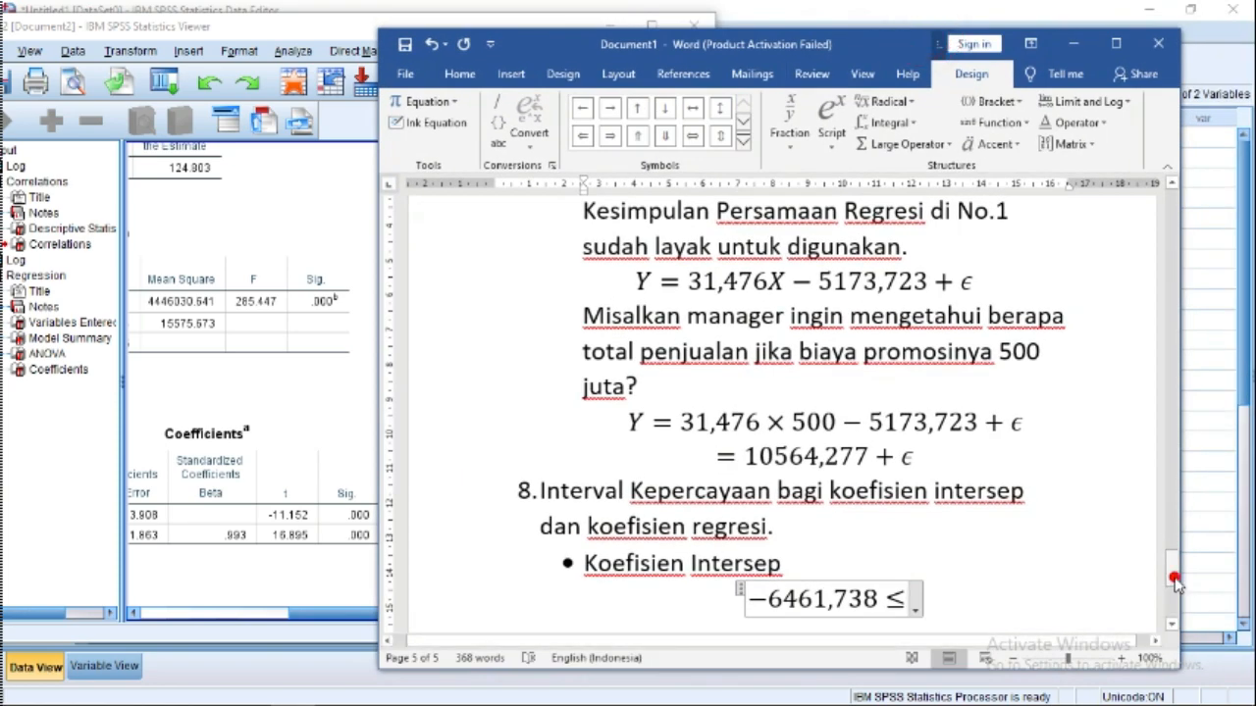
{"action": "mouse_move", "coordinate": [1171, 589]}
{"action": "left_mouse_down"}
{"action": "mouse_move", "coordinate": [1171, 209]}
{"action": "mouse_move", "coordinate": [1185, 592]}
{"action": "left_mouse_up"}
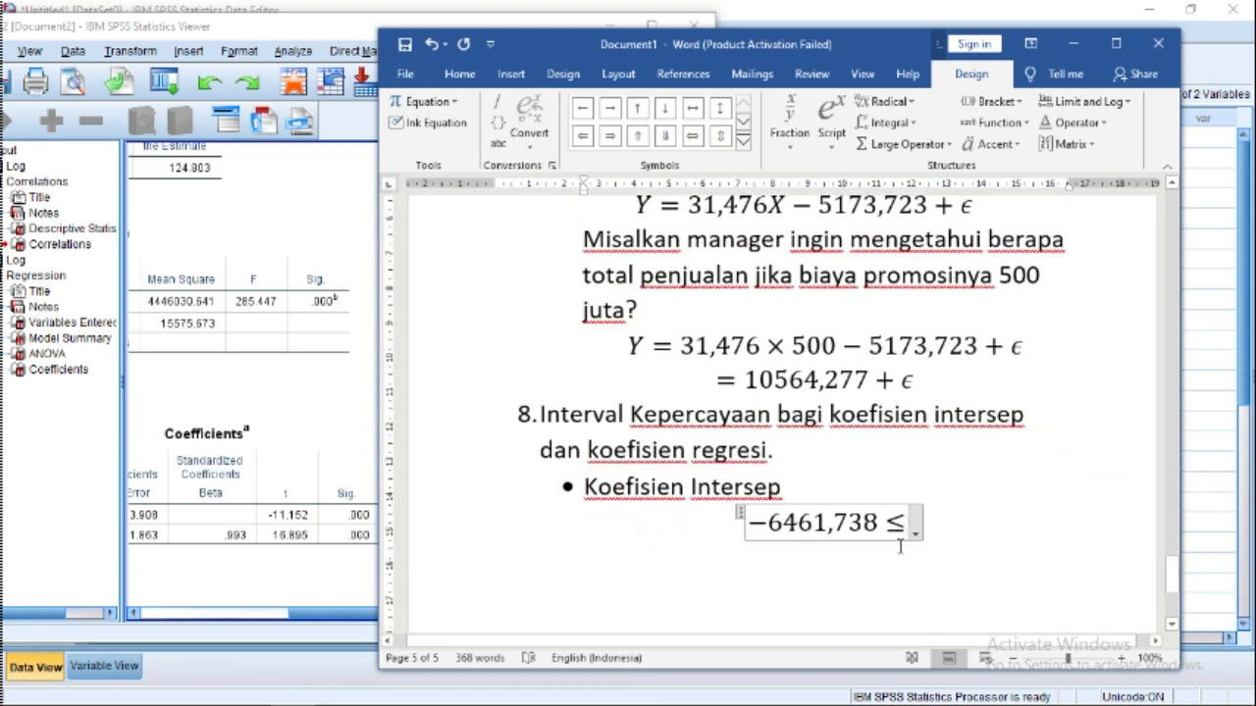
Step: Complete the intercept interval equation with β ≤ −3885,709, shifting the Word window as needed to read the upper bound in SPSS
{"action": "type", "text": "\bet"}
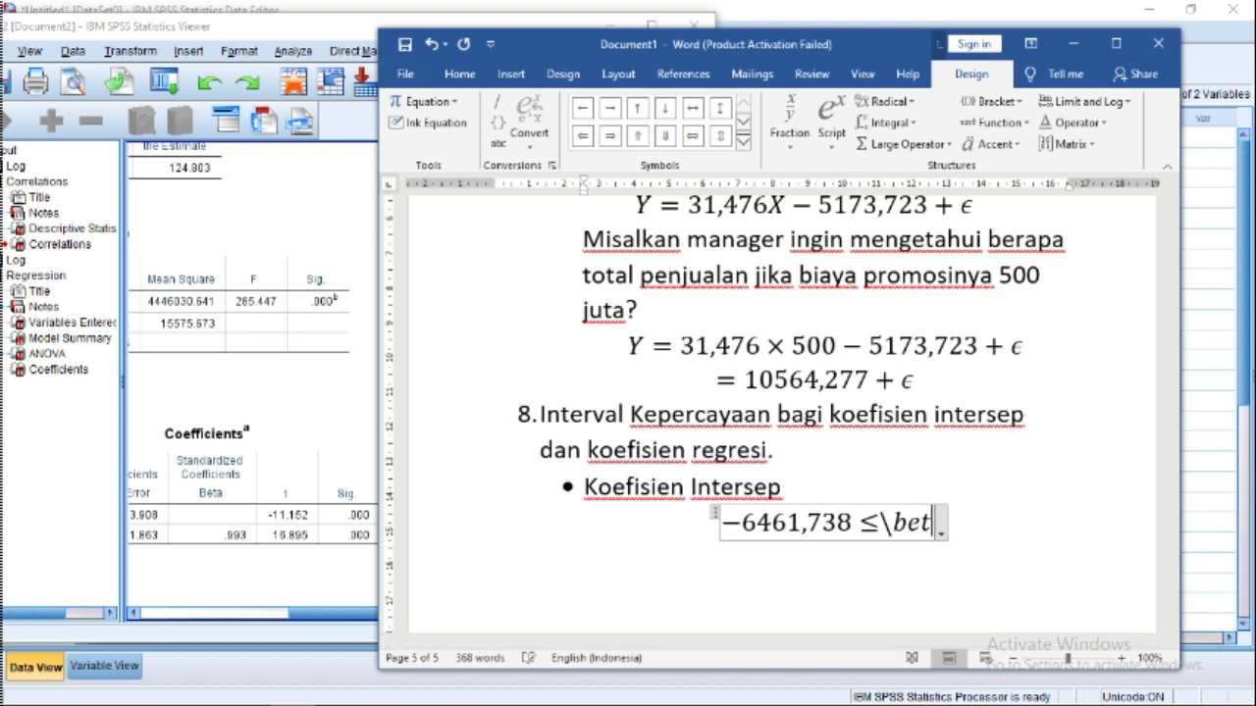
{"action": "type", "text": "a"}
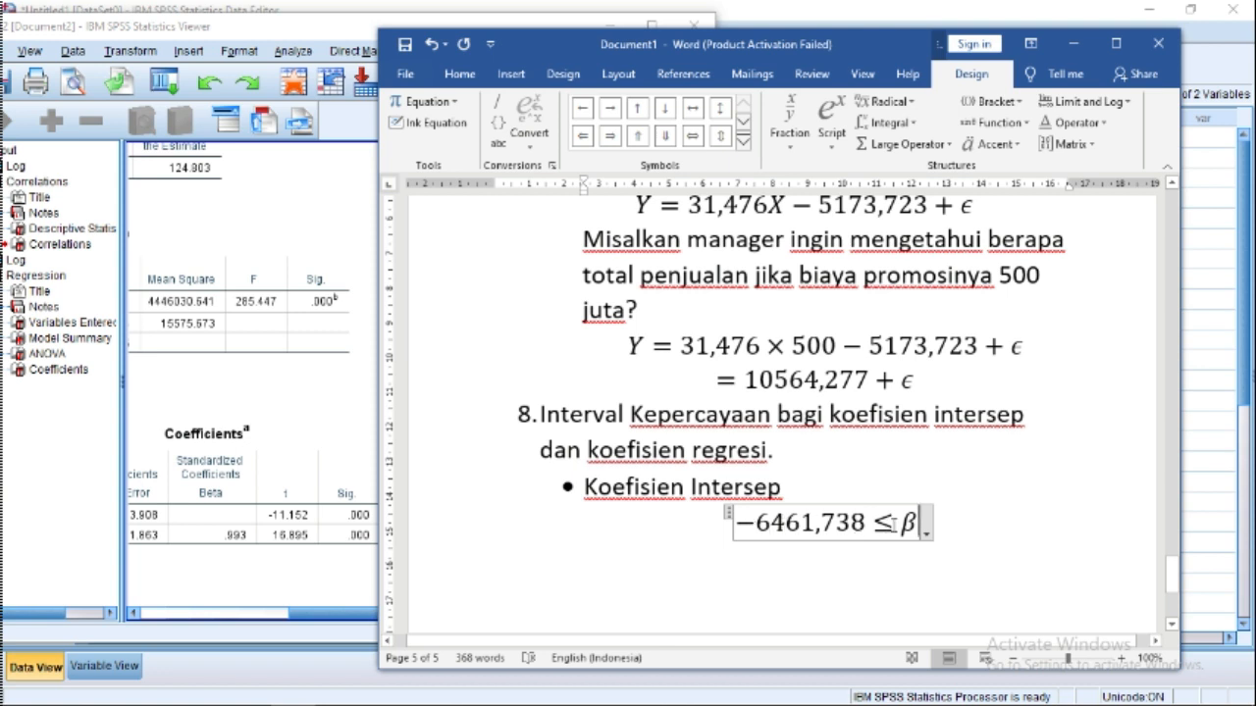
{"action": "type", "text": "\\le"}
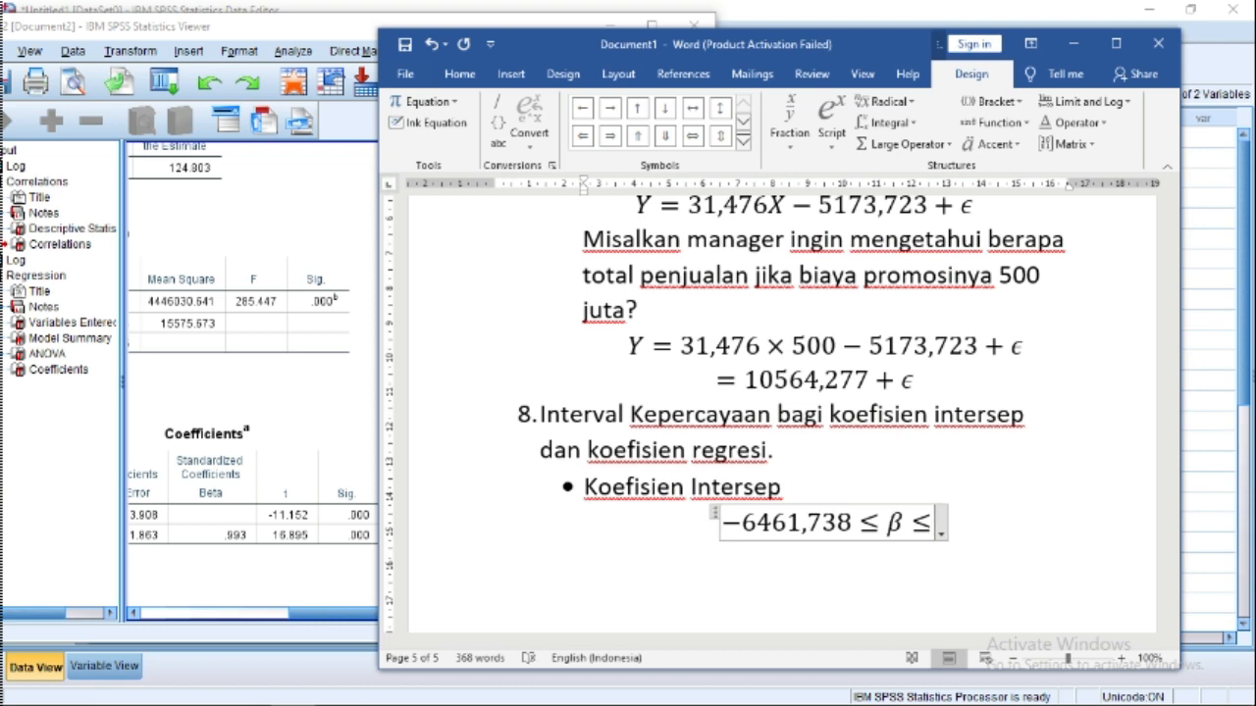
{"action": "left_click_drag", "start_coordinate": [662, 49], "coordinate": [780, 69]}
{"action": "type", "text": "-"}
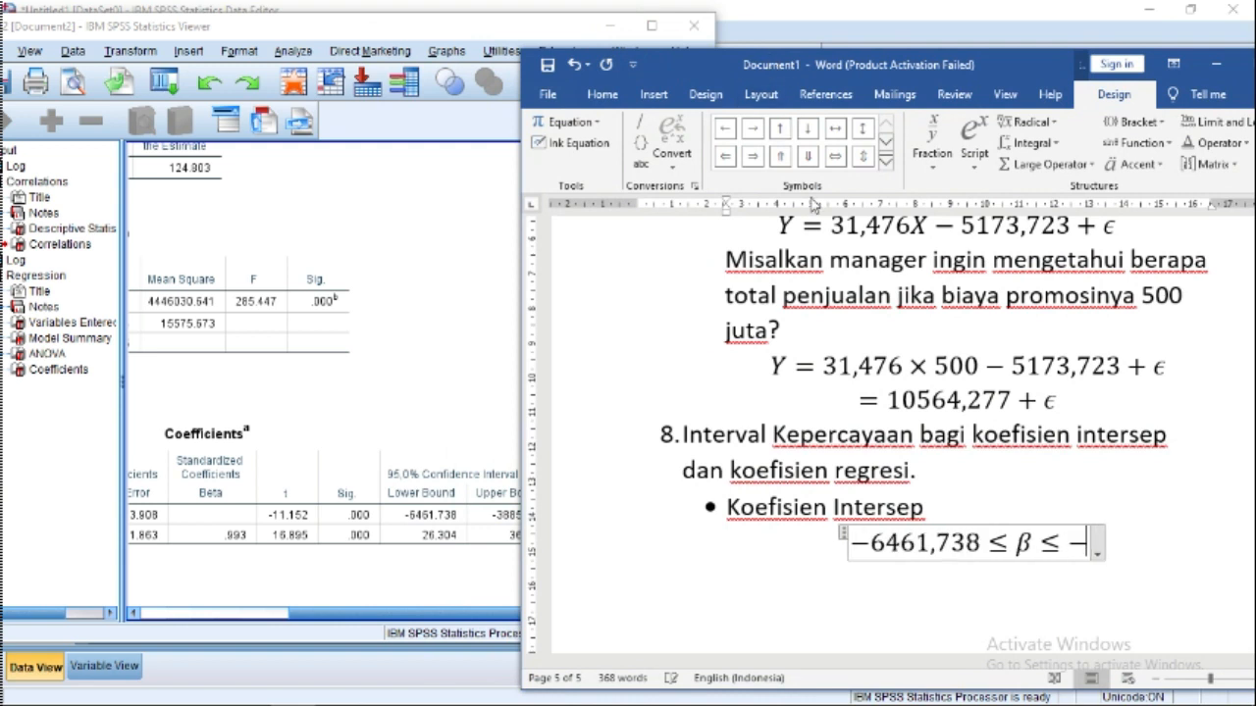
{"action": "type", "text": "3885"}
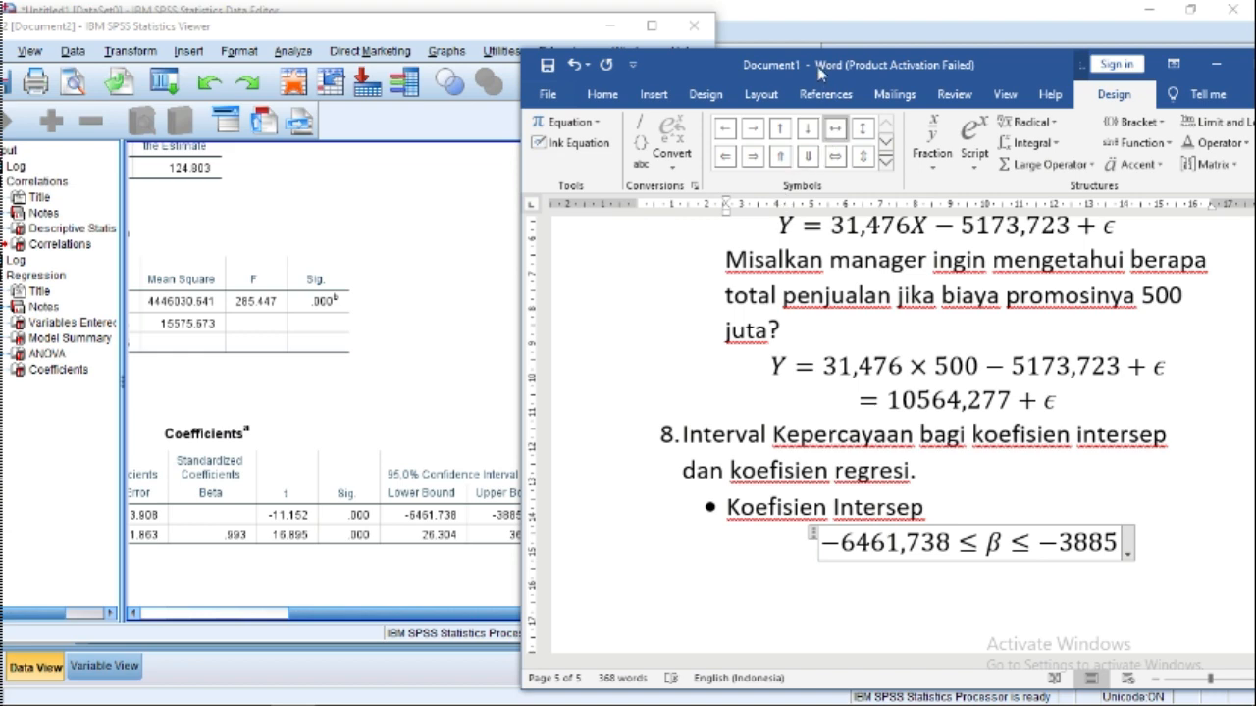
{"action": "mouse_move", "coordinate": [820, 66]}
{"action": "left_mouse_down"}
{"action": "mouse_move", "coordinate": [868, 55]}
{"action": "mouse_move", "coordinate": [834, 53]}
{"action": "left_mouse_up"}
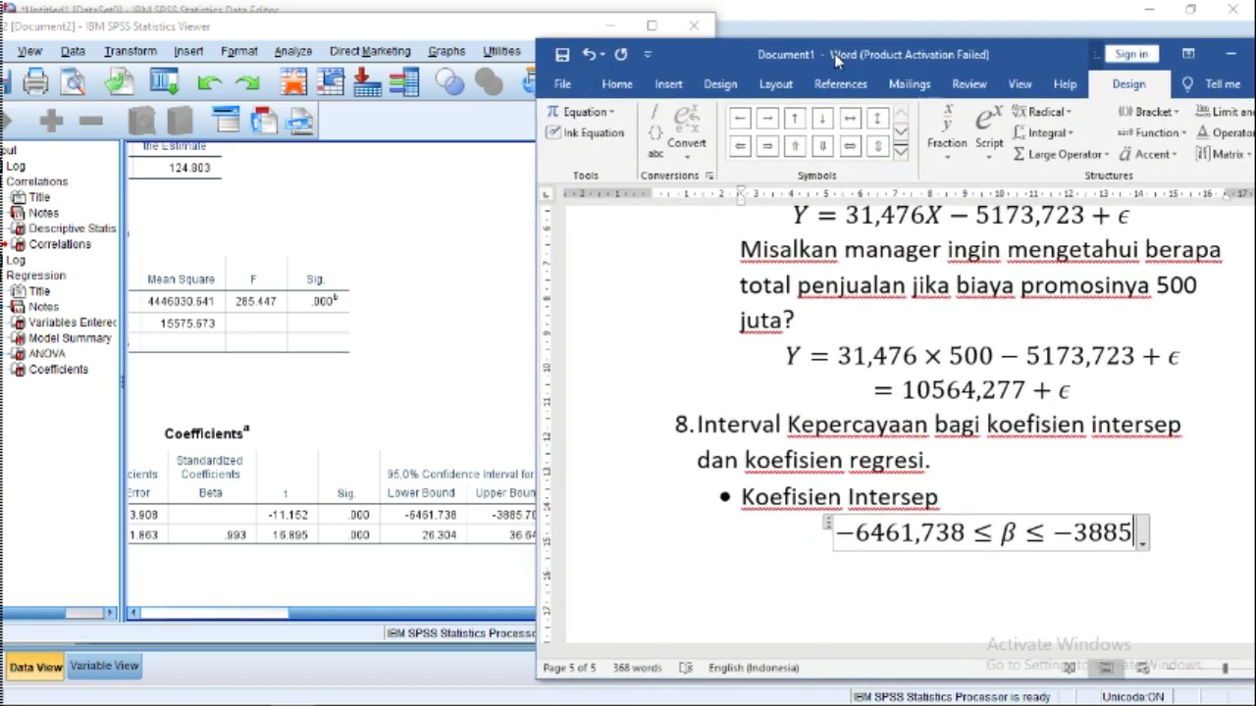
{"action": "type", "text": ",709"}
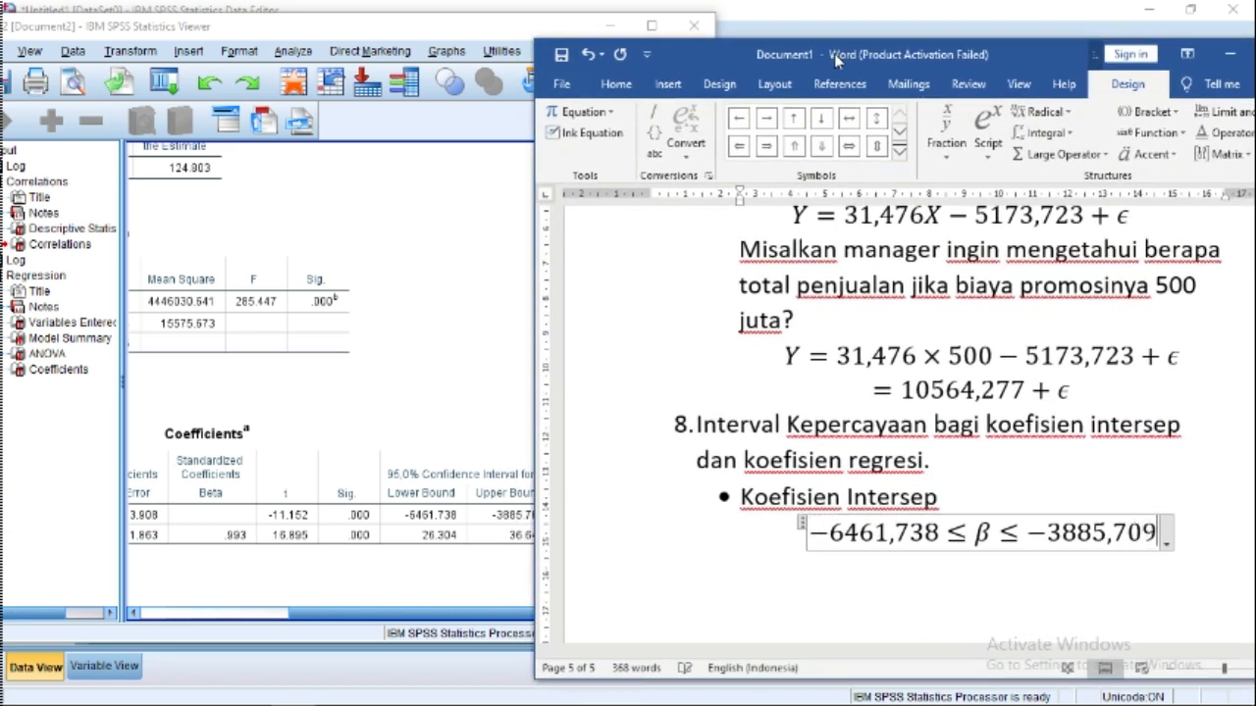
{"action": "left_click_drag", "start_coordinate": [851, 49], "coordinate": [728, 42]}
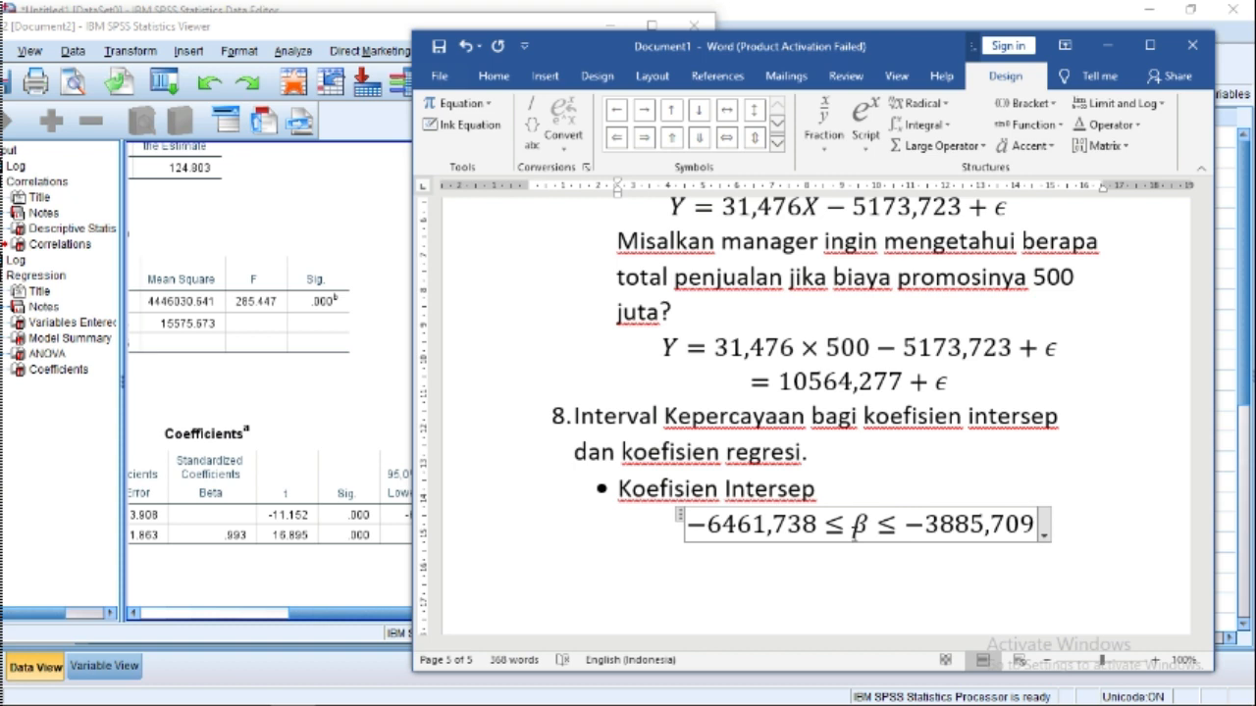
Step: Add a bullet reading "Koefisien Regresi" below the intercept interval, followed by an empty unbulleted line
{"action": "key", "text": "Right"}
{"action": "key", "text": "Return"}
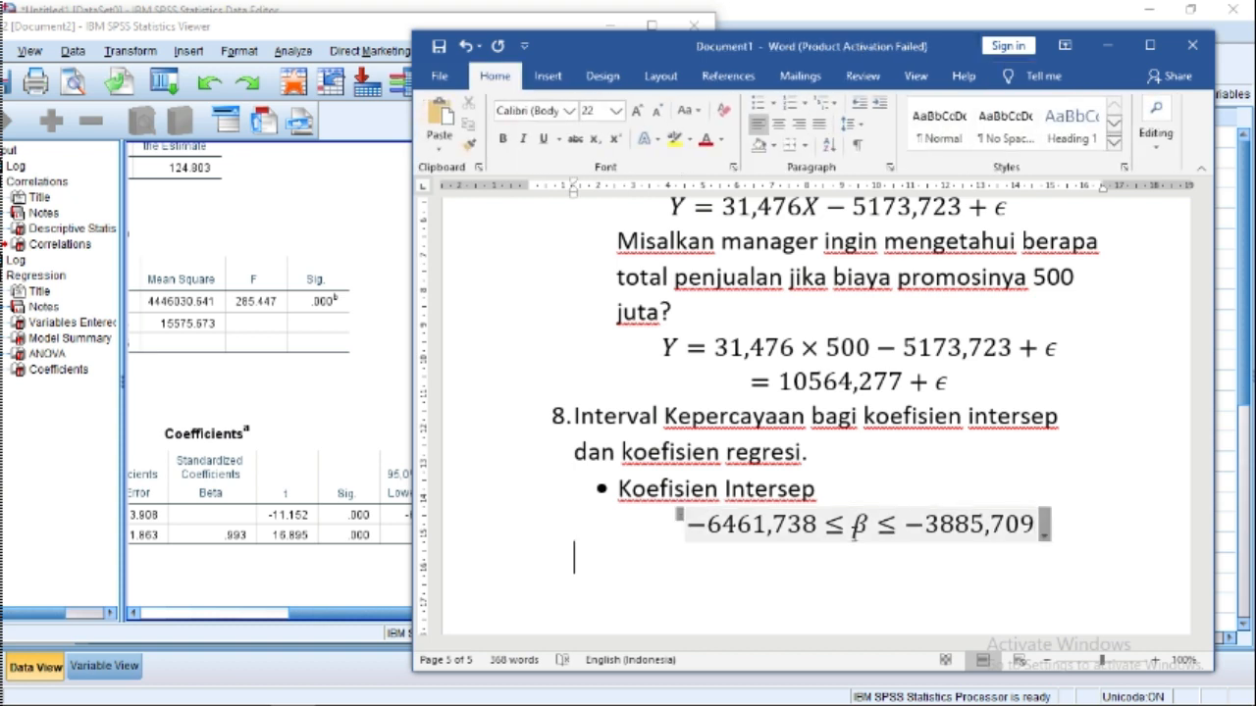
{"action": "left_click", "coordinate": [758, 102]}
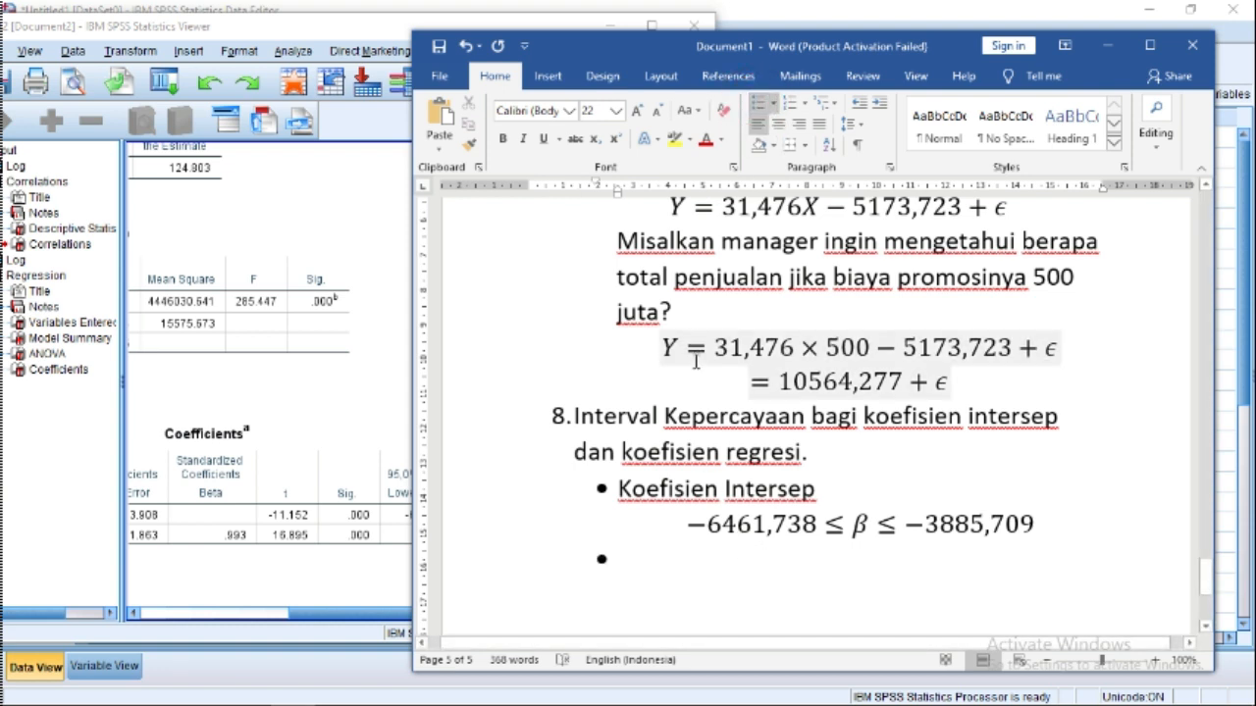
{"action": "type", "text": "Koefisi"}
{"action": "type", "text": "e"}
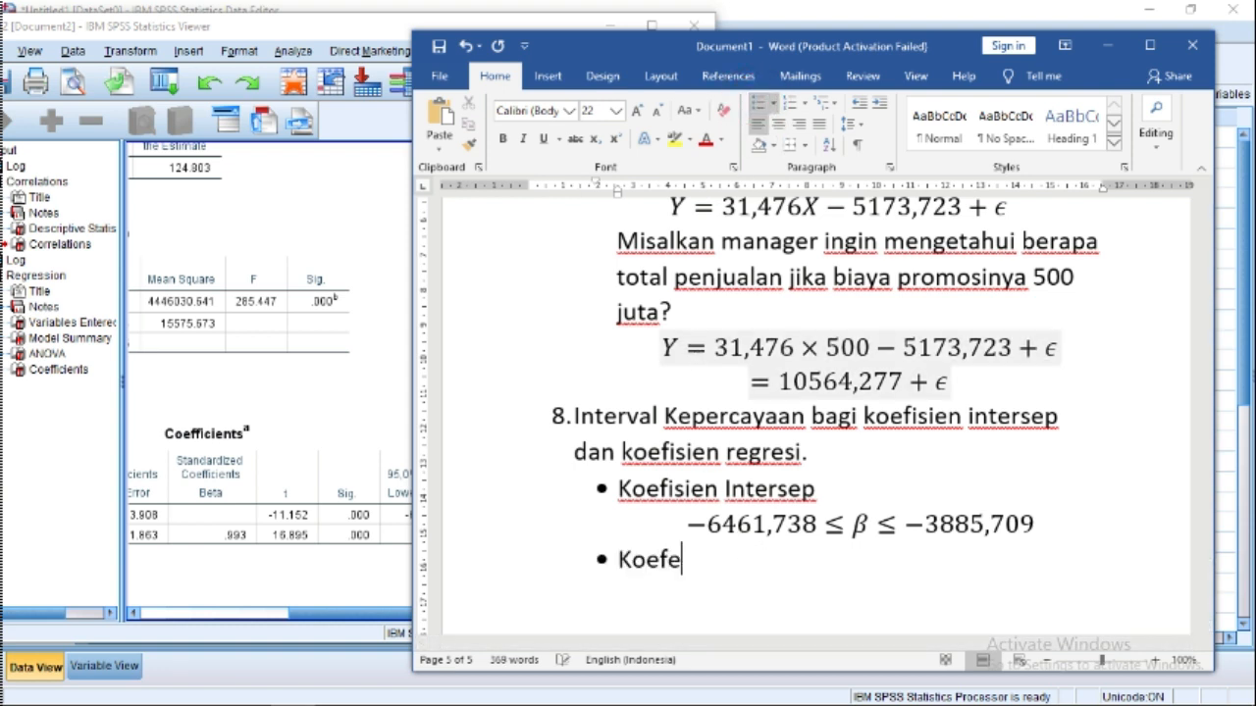
{"action": "key", "text": "BackSpace"}
{"action": "type", "text": "isien Regres"}
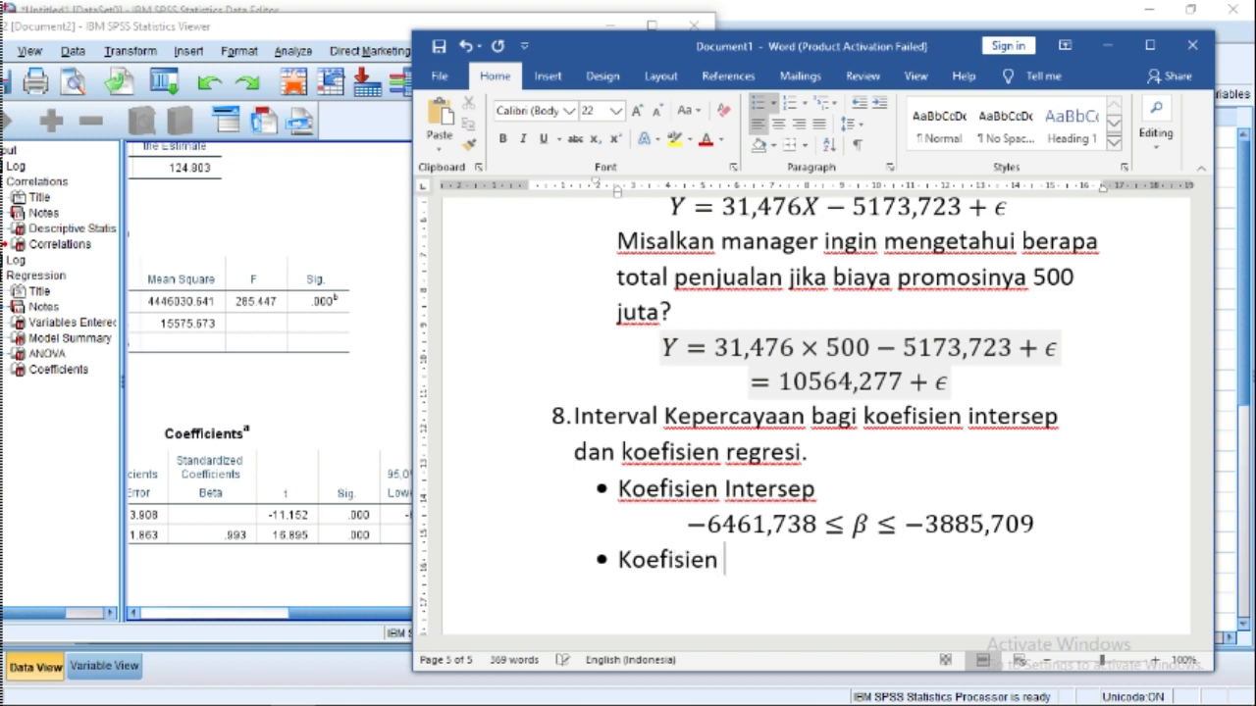
{"action": "type", "text": "i"}
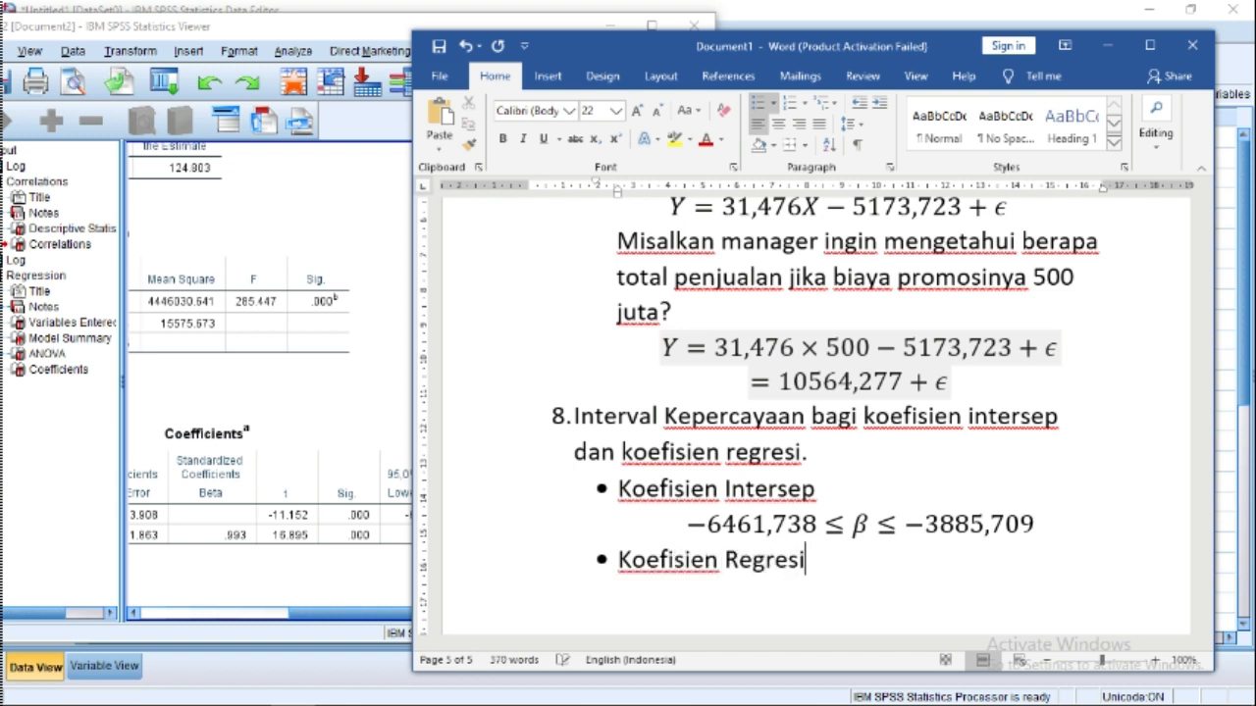
{"action": "key", "text": "Return"}
{"action": "key", "text": "BackSpace"}
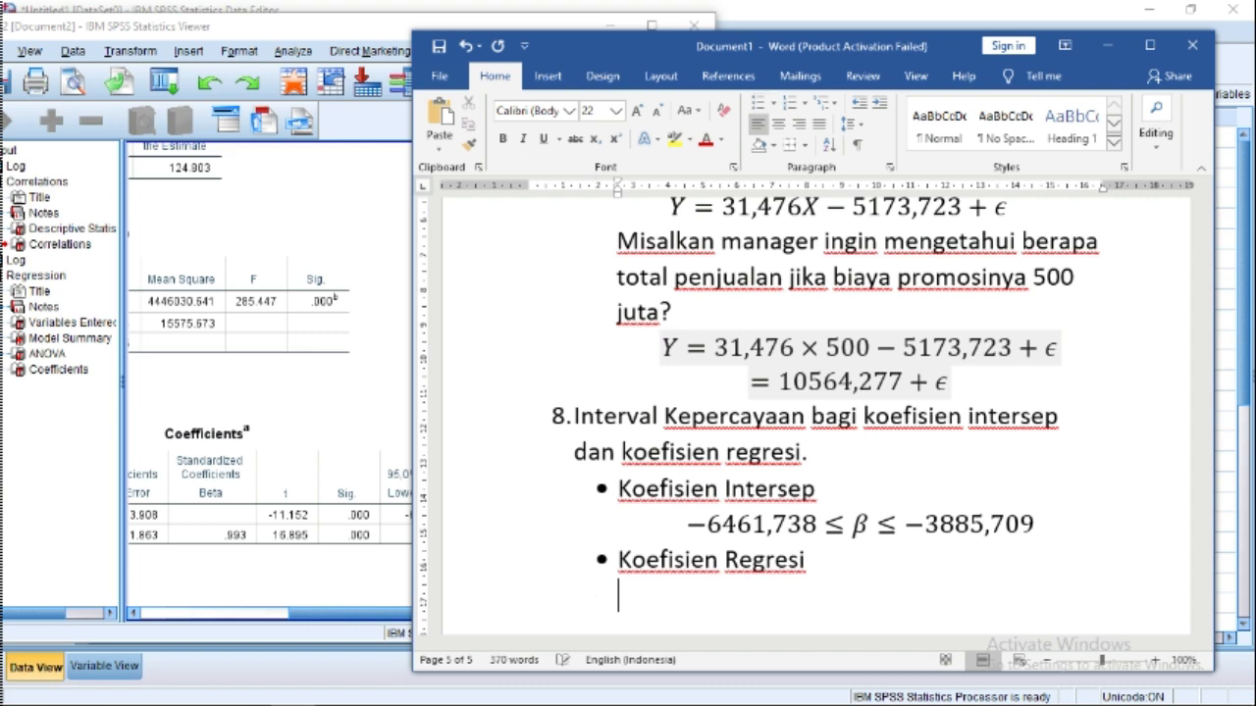
Step: Look up the 95% confidence interval bounds for Biaya_Promosi in the SPSS Coefficients table and return to the line under "Koefisien Regresi" in Word
{"action": "left_click", "coordinate": [390, 403]}
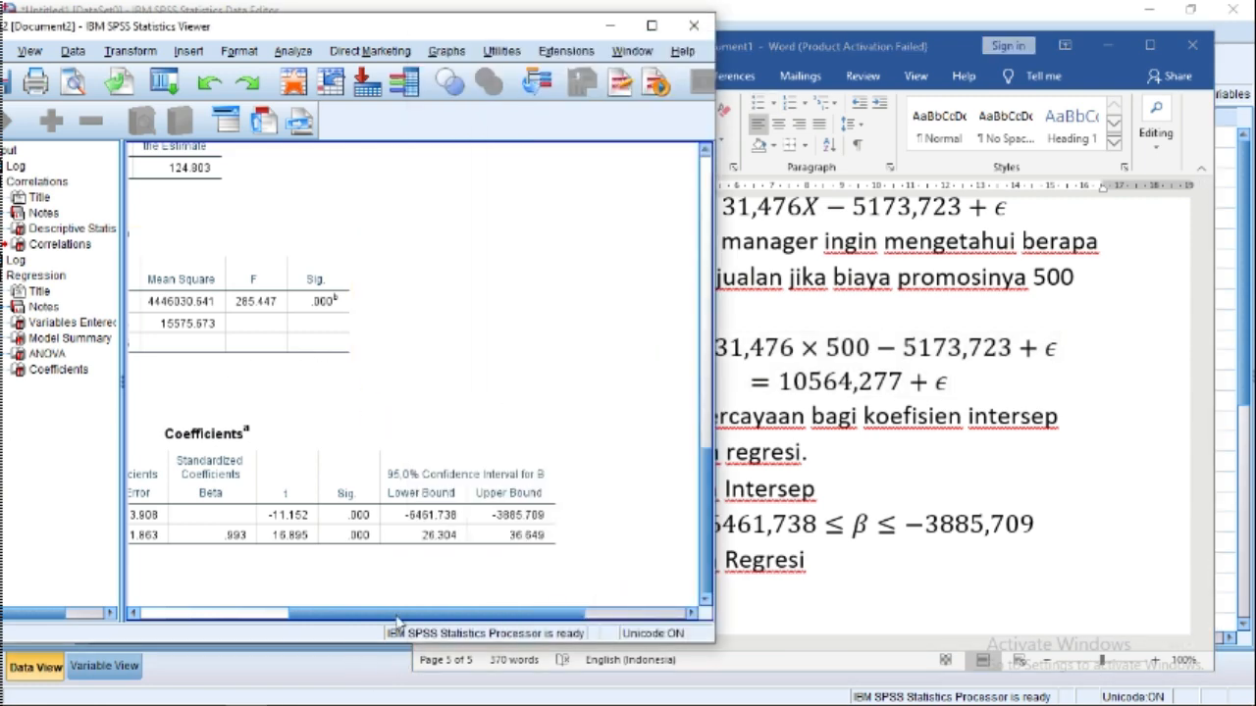
{"action": "left_click_drag", "start_coordinate": [401, 612], "coordinate": [297, 628]}
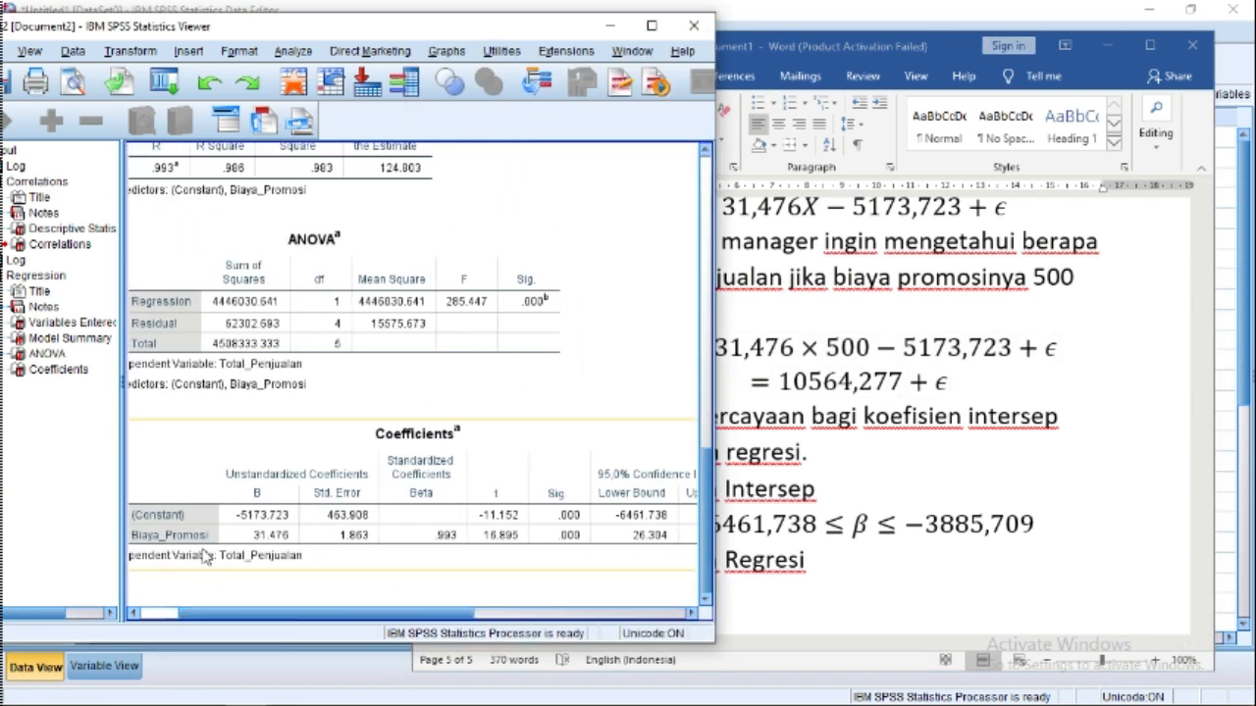
{"action": "left_click", "coordinate": [364, 613]}
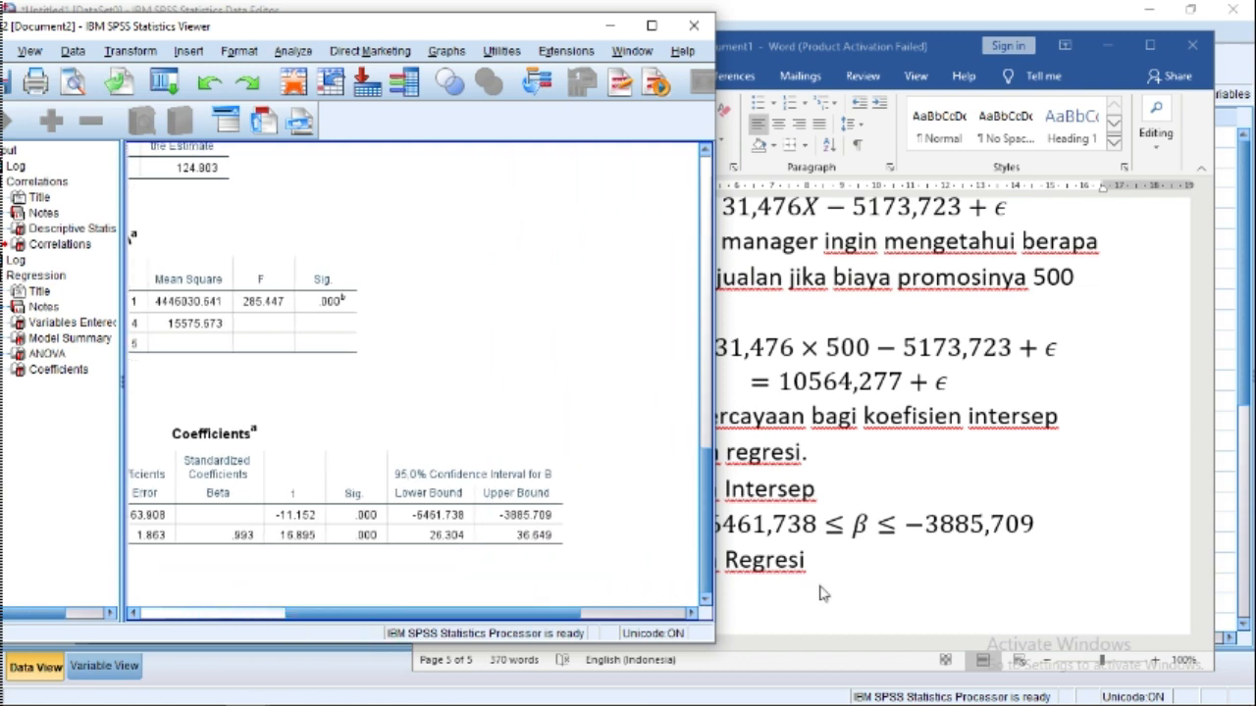
{"action": "left_click", "coordinate": [542, 611]}
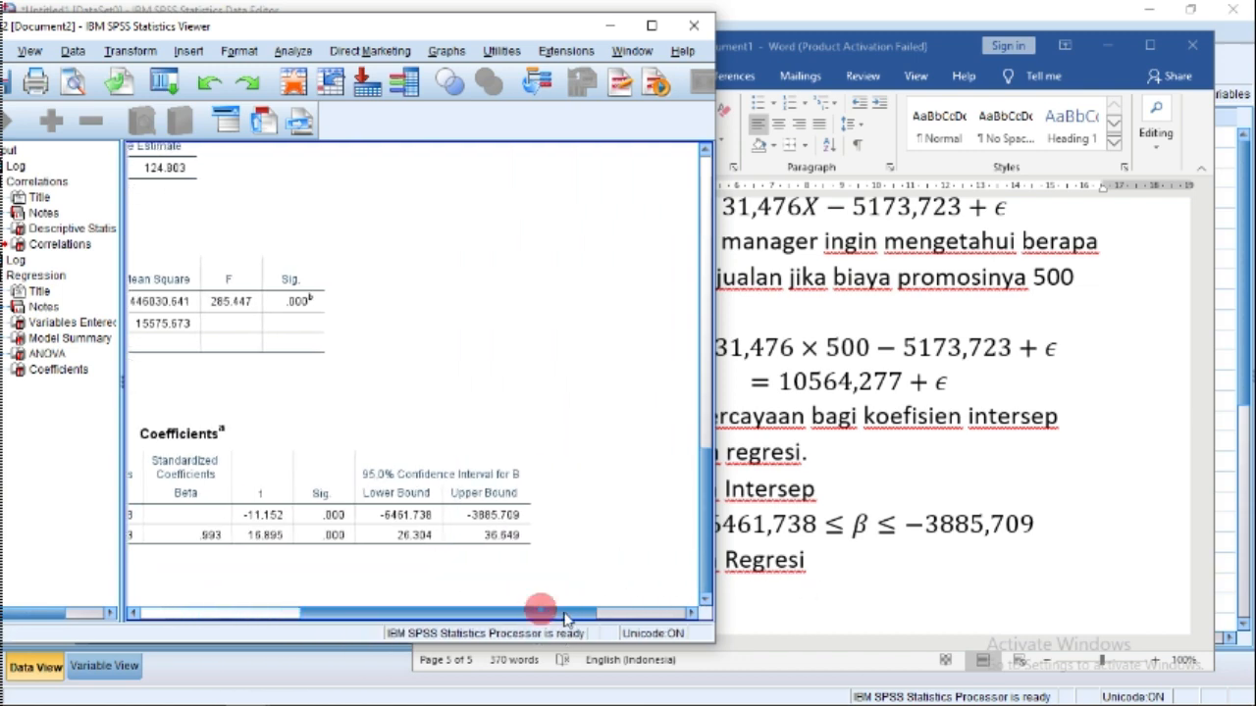
{"action": "left_click", "coordinate": [815, 590]}
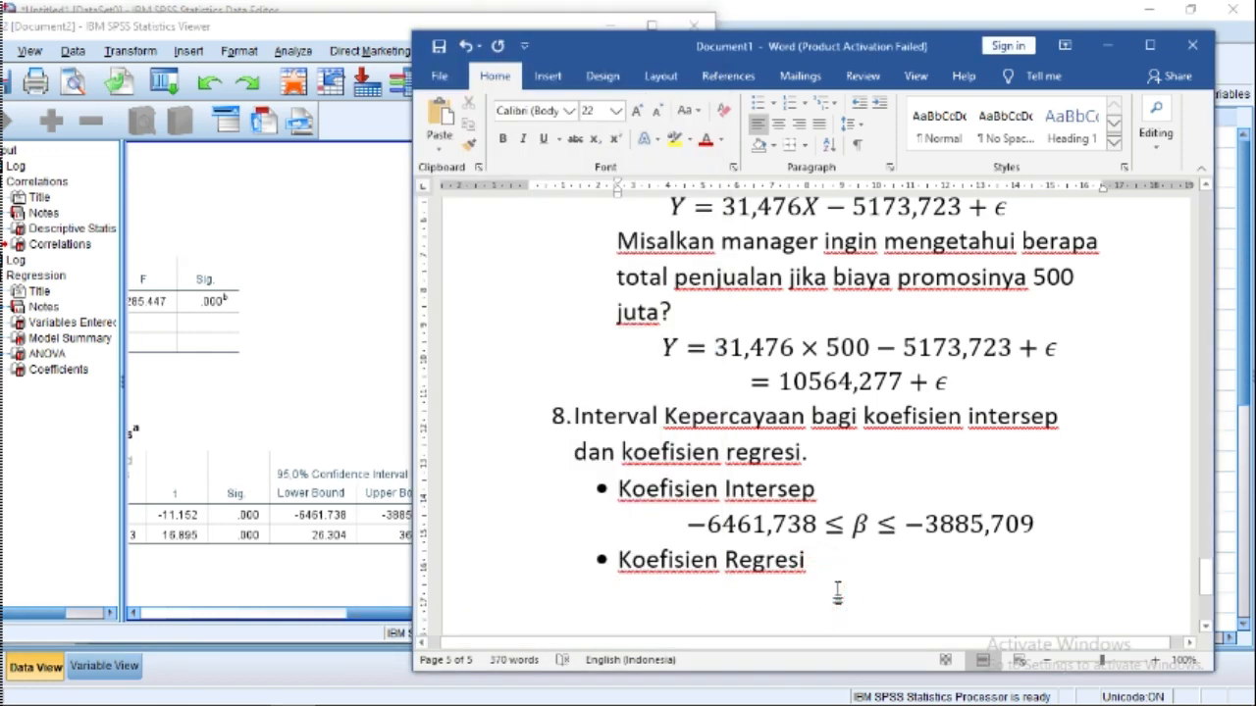
Step: Start an equation under "Koefisien Regresi" reading 26,305 ≤ α ≤, using the proper less-than-or-equal and alpha symbols
{"action": "key", "text": "alt+equal"}
{"action": "type", "text": "2"}
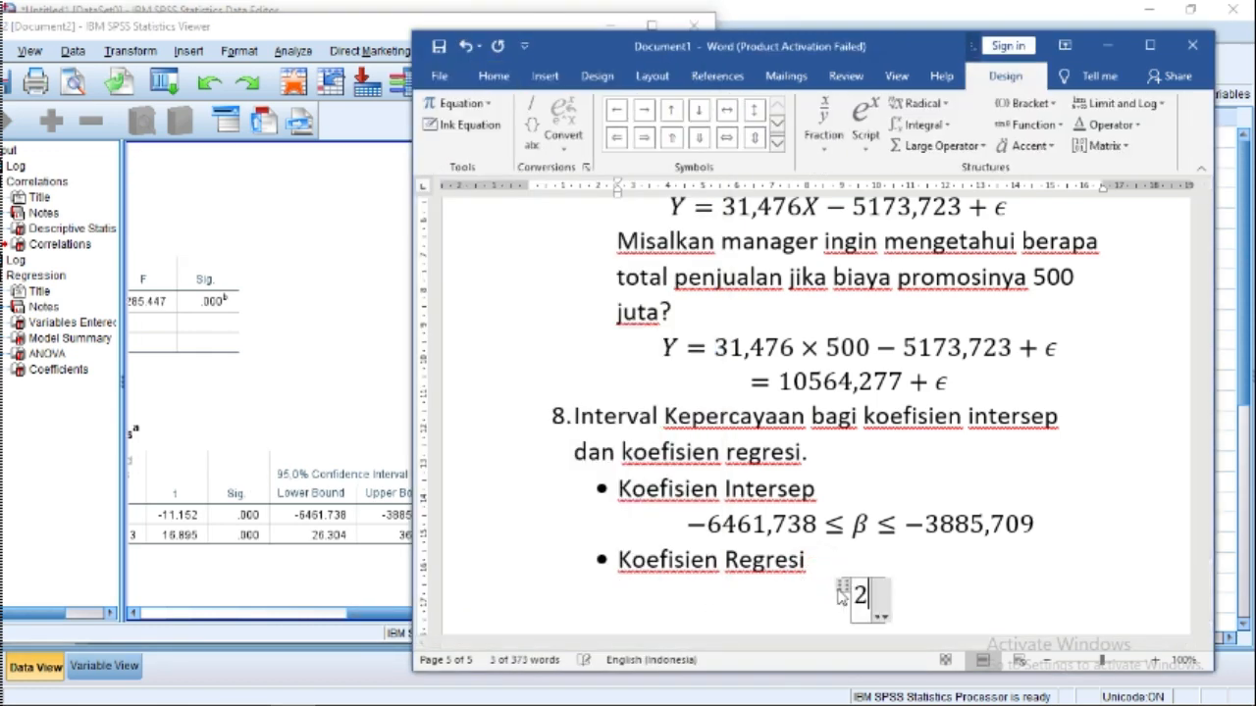
{"action": "type", "text": "6,30"}
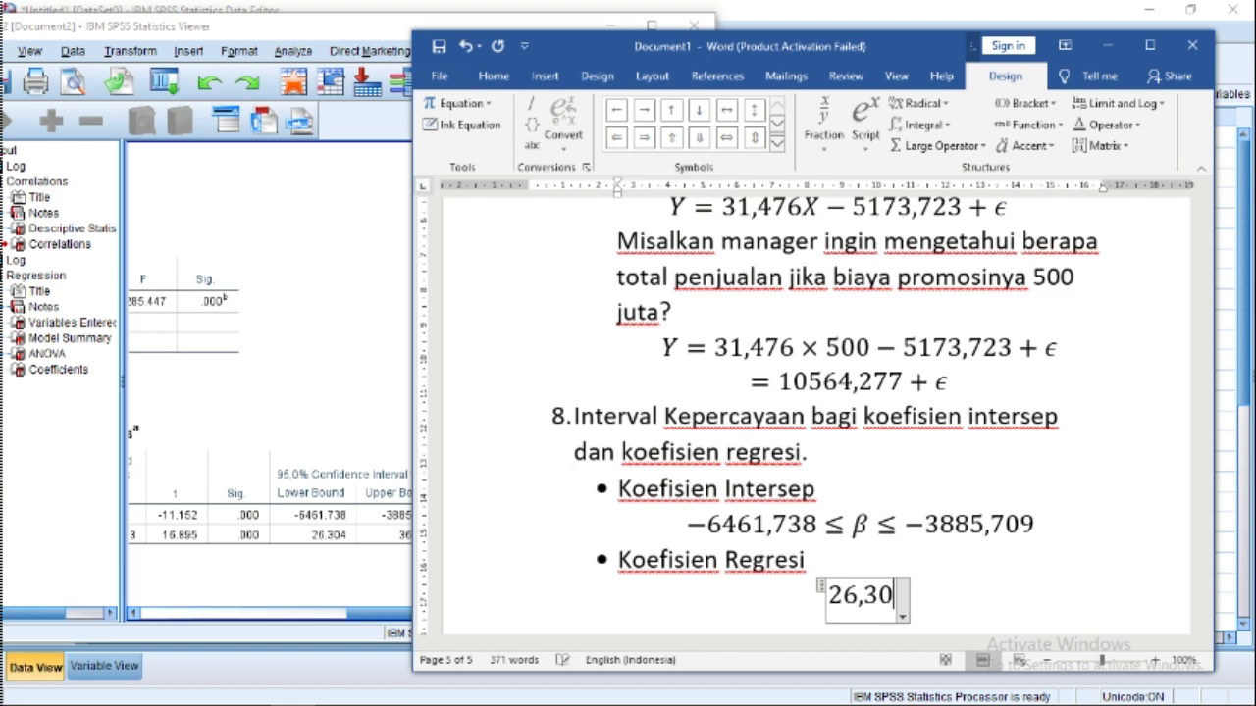
{"action": "type", "text": "5\\leq "}
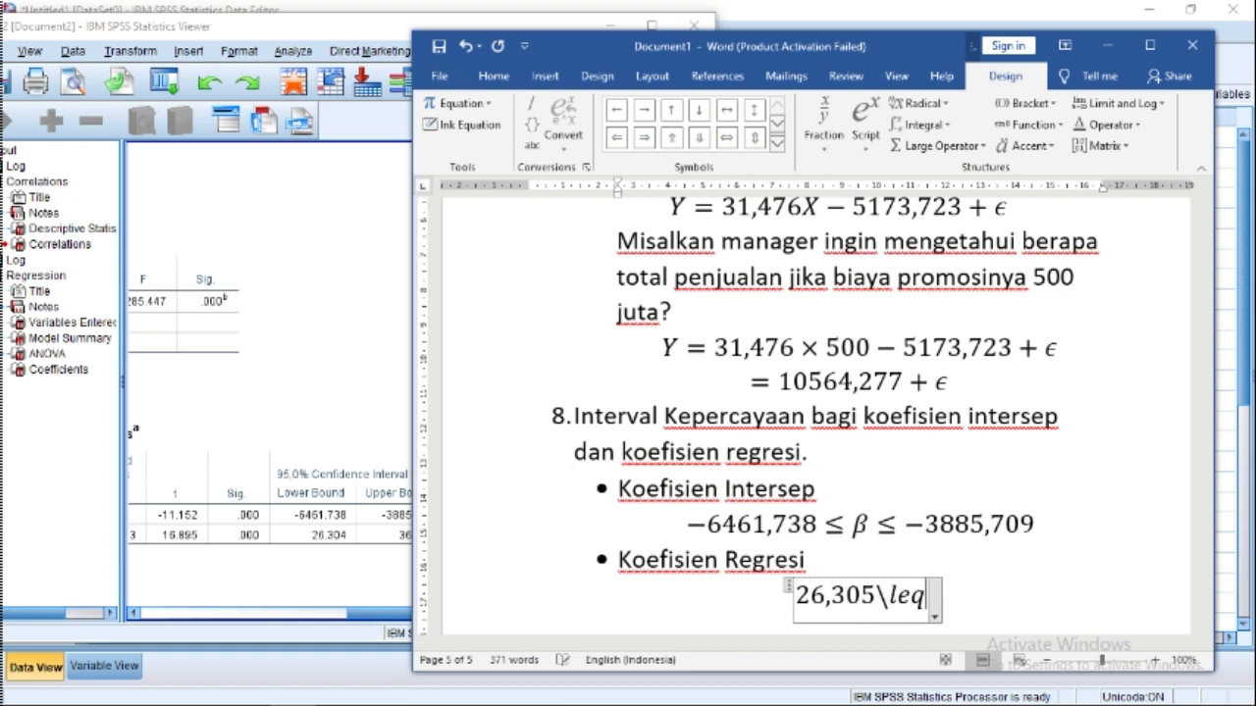
{"action": "key", "text": "BackSpace"}
{"action": "key", "text": "BackSpace"}
{"action": "key", "text": "BackSpace"}
{"action": "key", "text": "BackSpace"}
{"action": "key", "text": "BackSpace"}
{"action": "type", "text": " ≤\\alpha"}
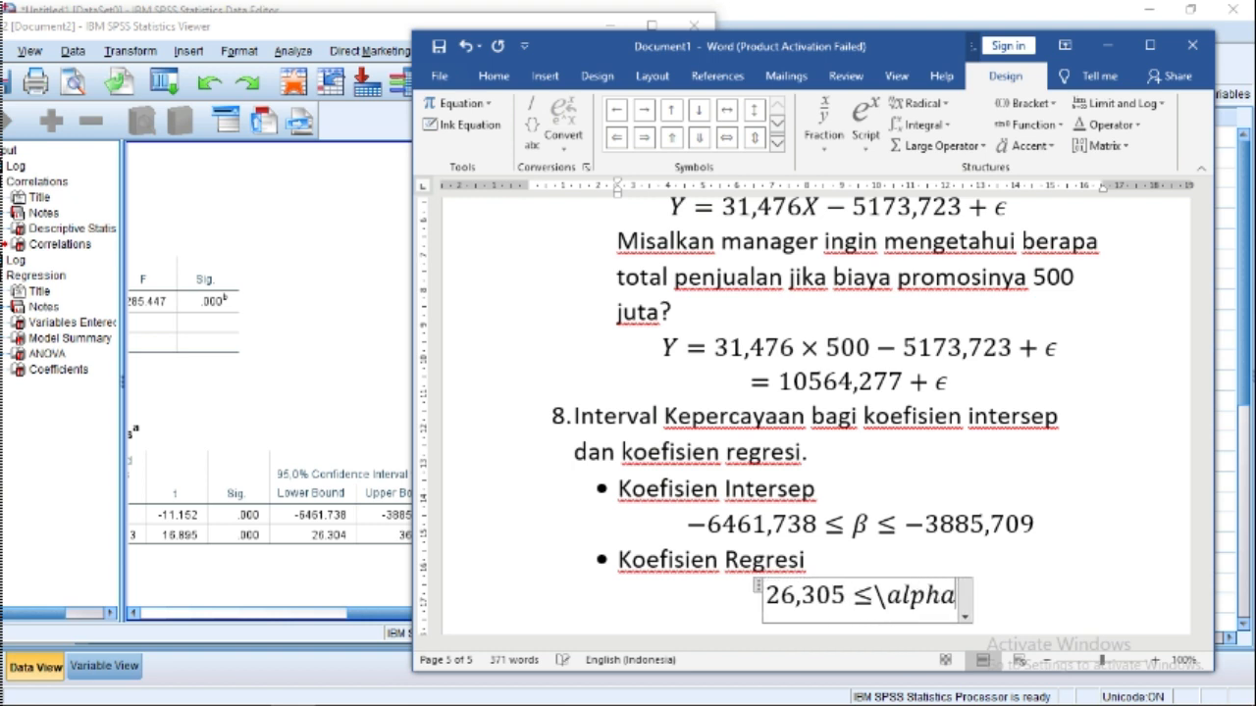
{"action": "type", "text": " \\leq"}
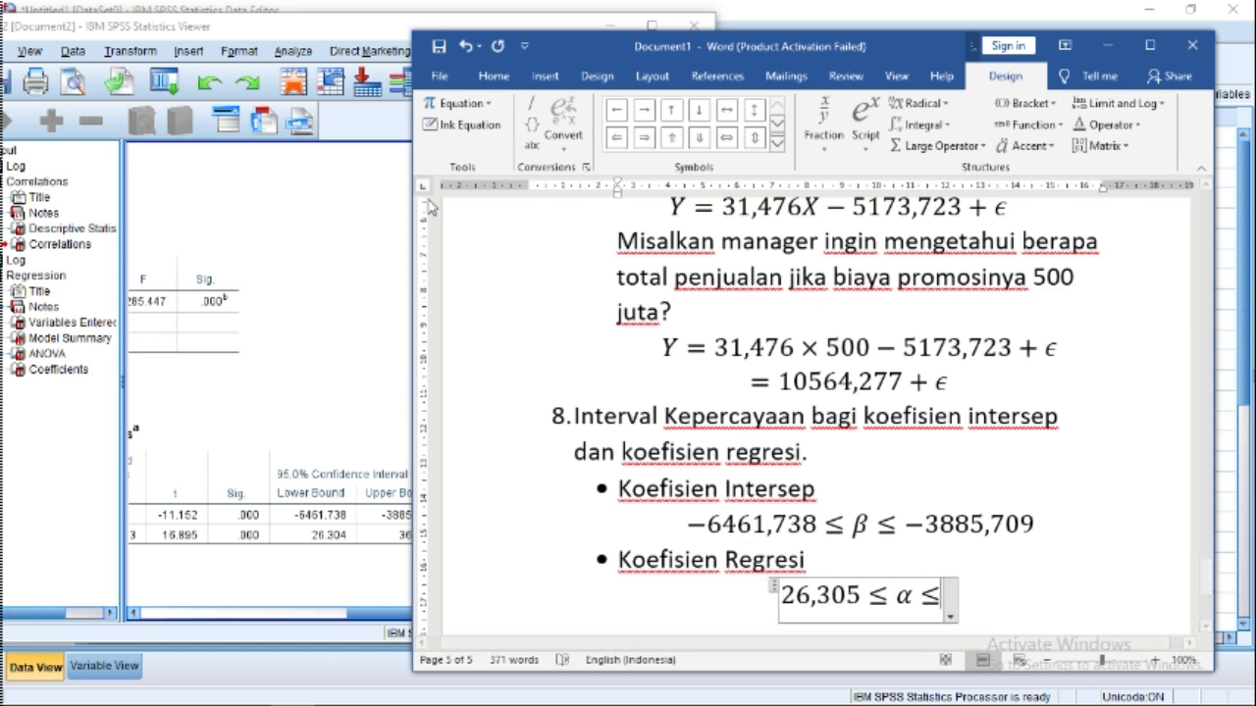
Step: Check the upper bound for Biaya_Promosi in the SPSS output and complete the regression coefficient interval in Word with 36,649
{"action": "left_click", "coordinate": [368, 37]}
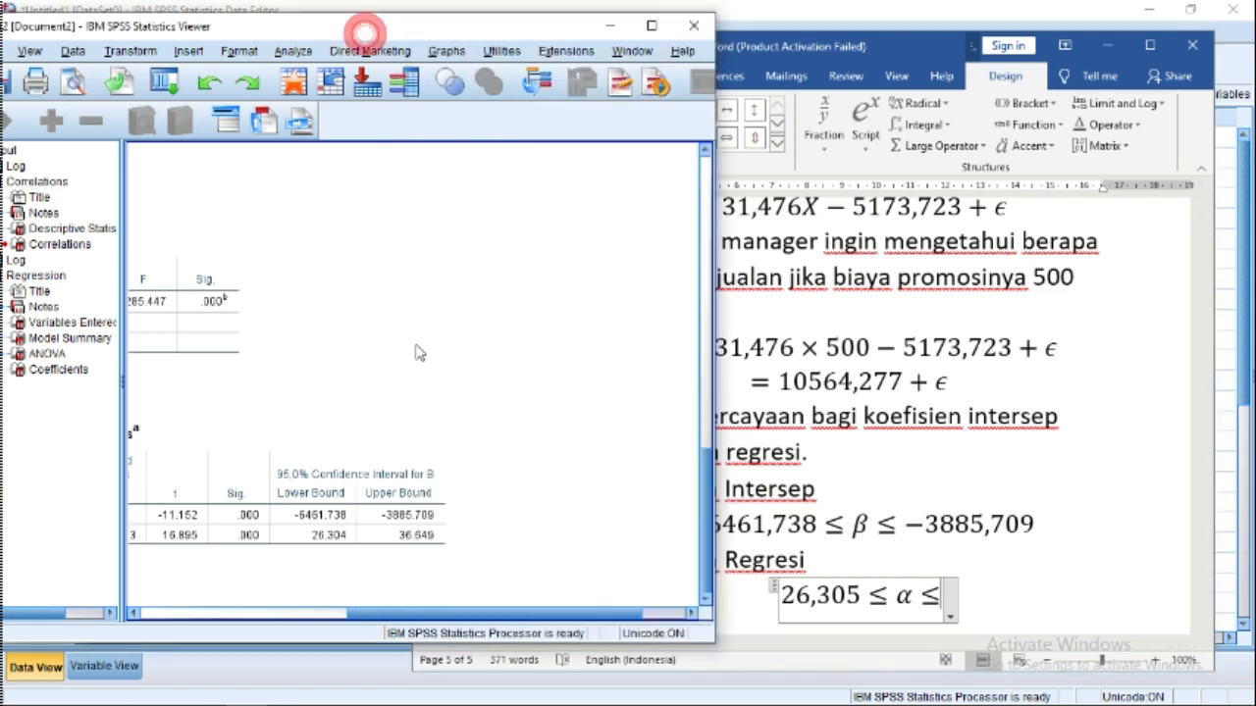
{"action": "left_click", "coordinate": [461, 613]}
{"action": "left_click", "coordinate": [984, 628]}
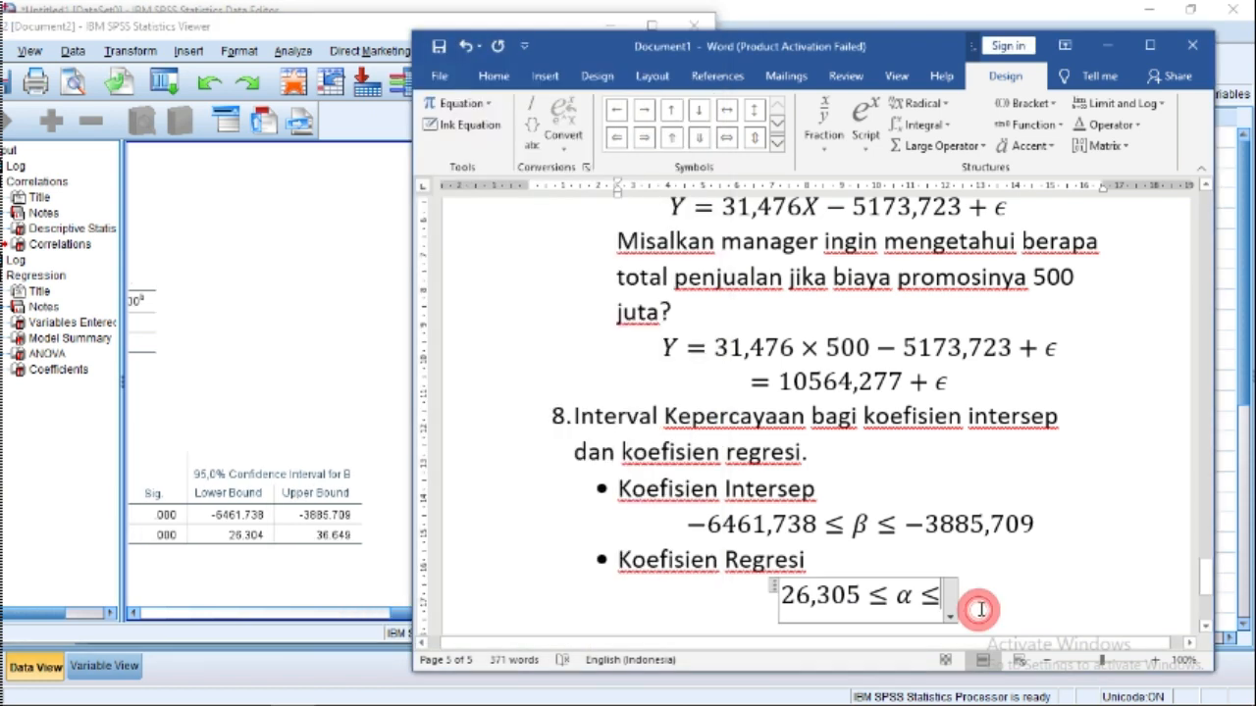
{"action": "type", "text": "36,"}
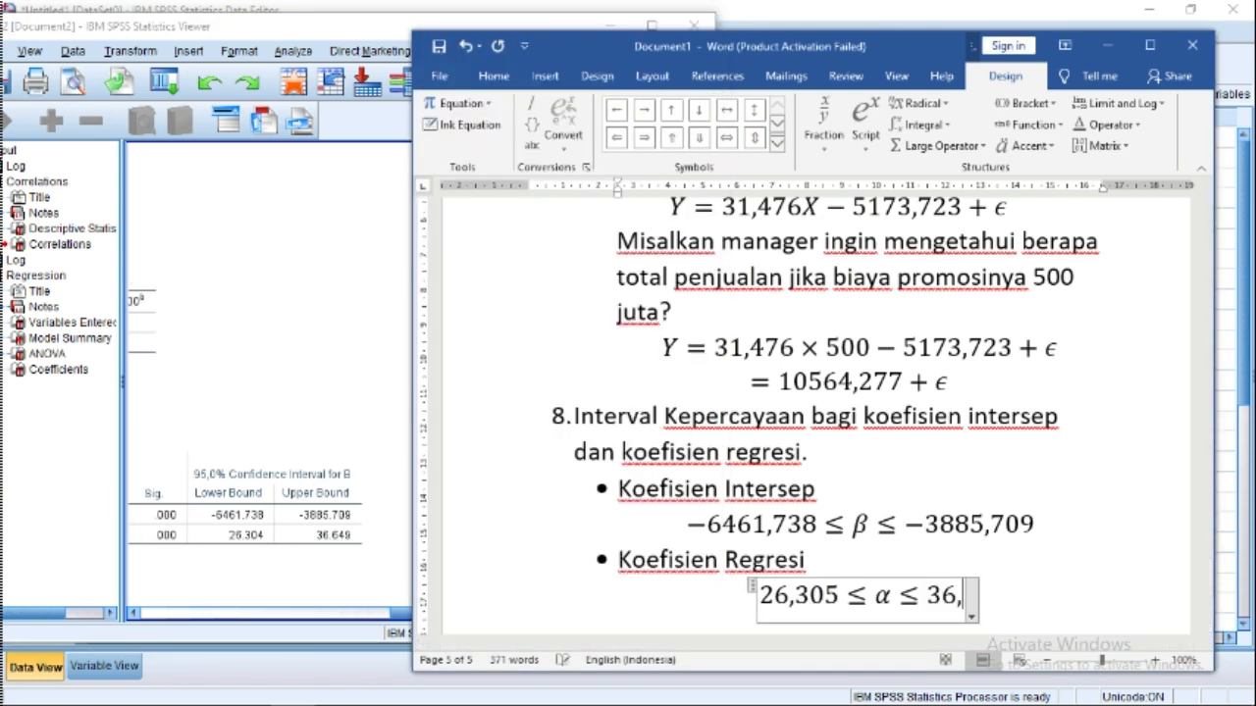
{"action": "type", "text": "649"}
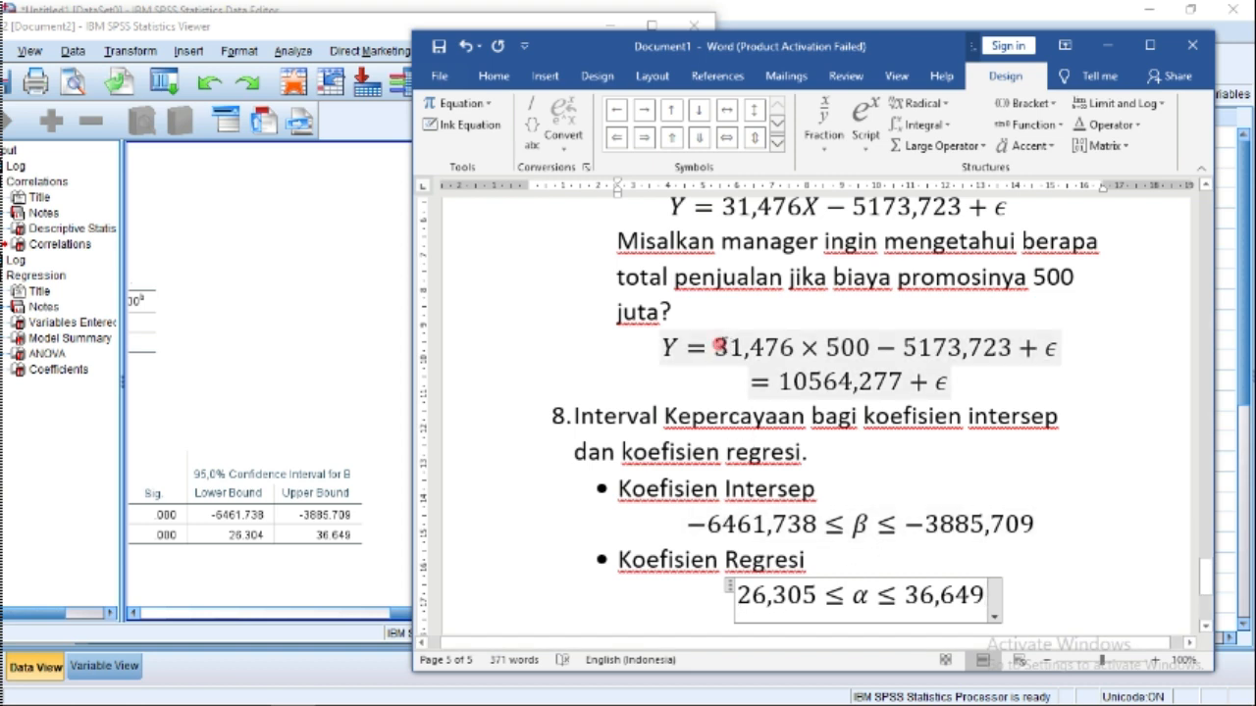
Step: Review the Word write-up from the sales prediction equation back through the significance tests to the proportion explained in item 3
{"action": "left_click_drag", "start_coordinate": [716, 345], "coordinate": [781, 345]}
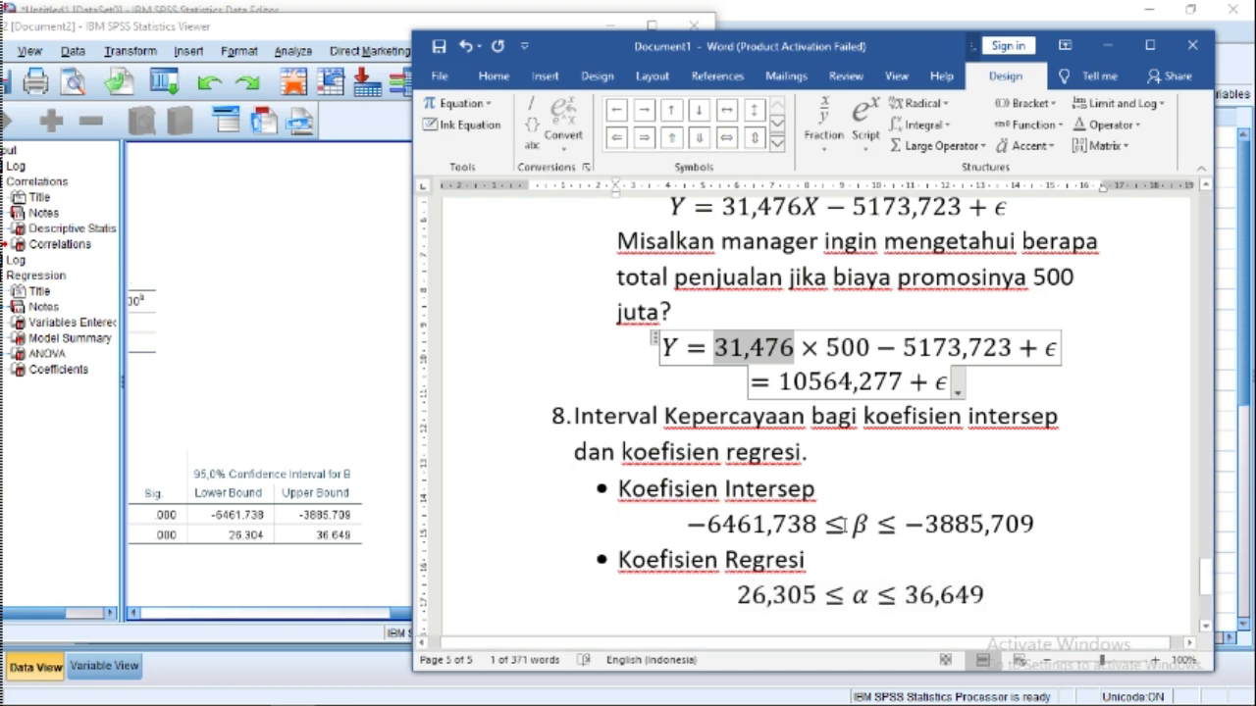
{"action": "scroll", "coordinate": [764, 504], "scroll_direction": "up", "scroll_amount": 2}
{"action": "scroll", "coordinate": [765, 503], "scroll_direction": "down", "scroll_amount": 1}
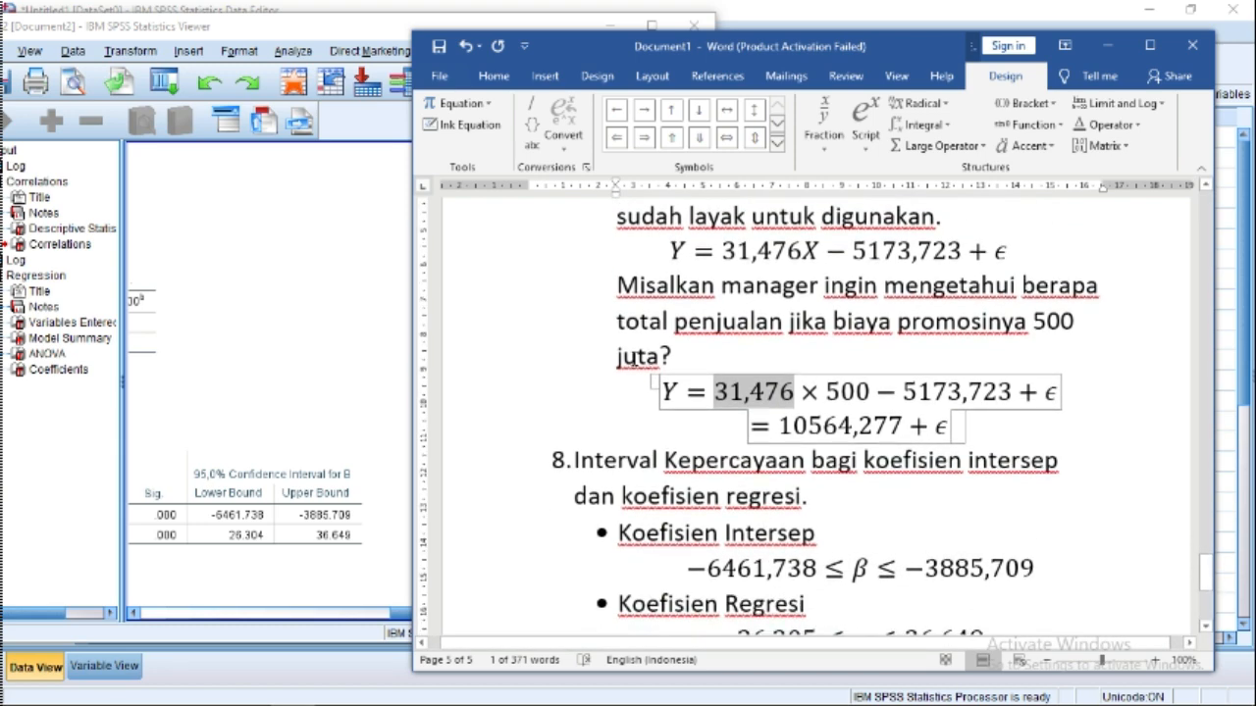
{"action": "left_click", "coordinate": [637, 359]}
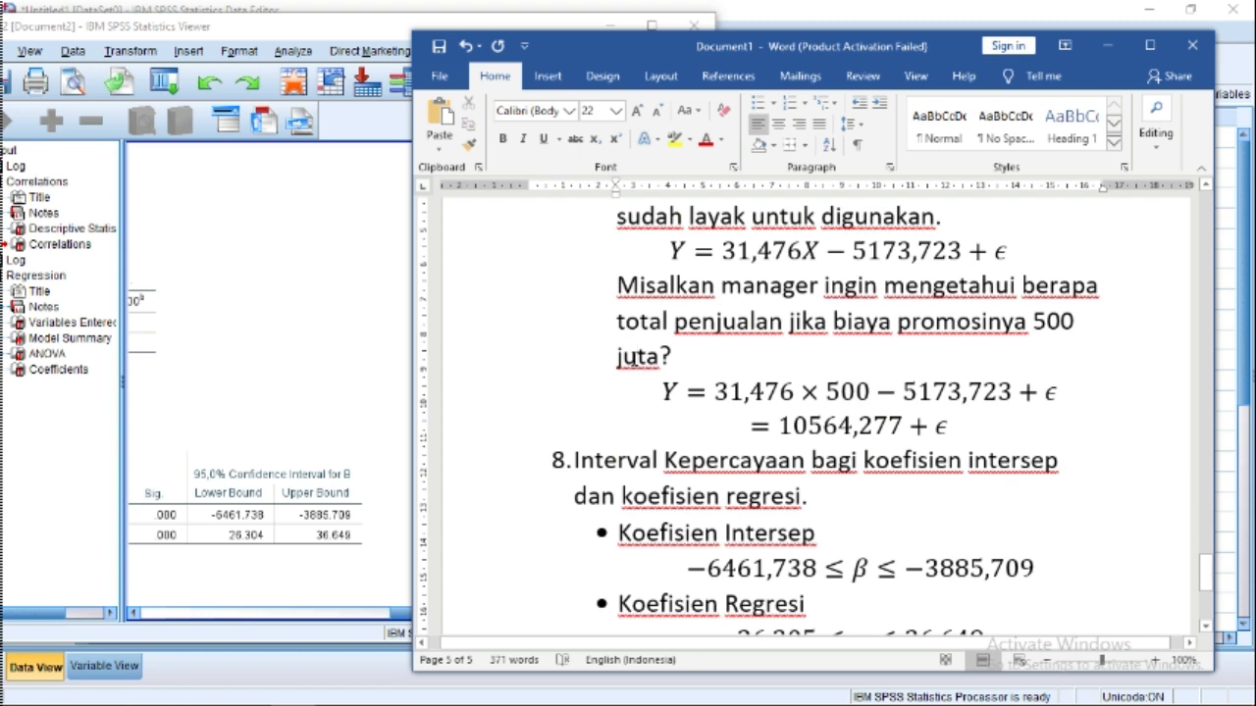
{"action": "scroll", "coordinate": [634, 361], "scroll_direction": "up", "scroll_amount": 2}
{"action": "scroll", "coordinate": [635, 361], "scroll_direction": "up", "scroll_amount": 8}
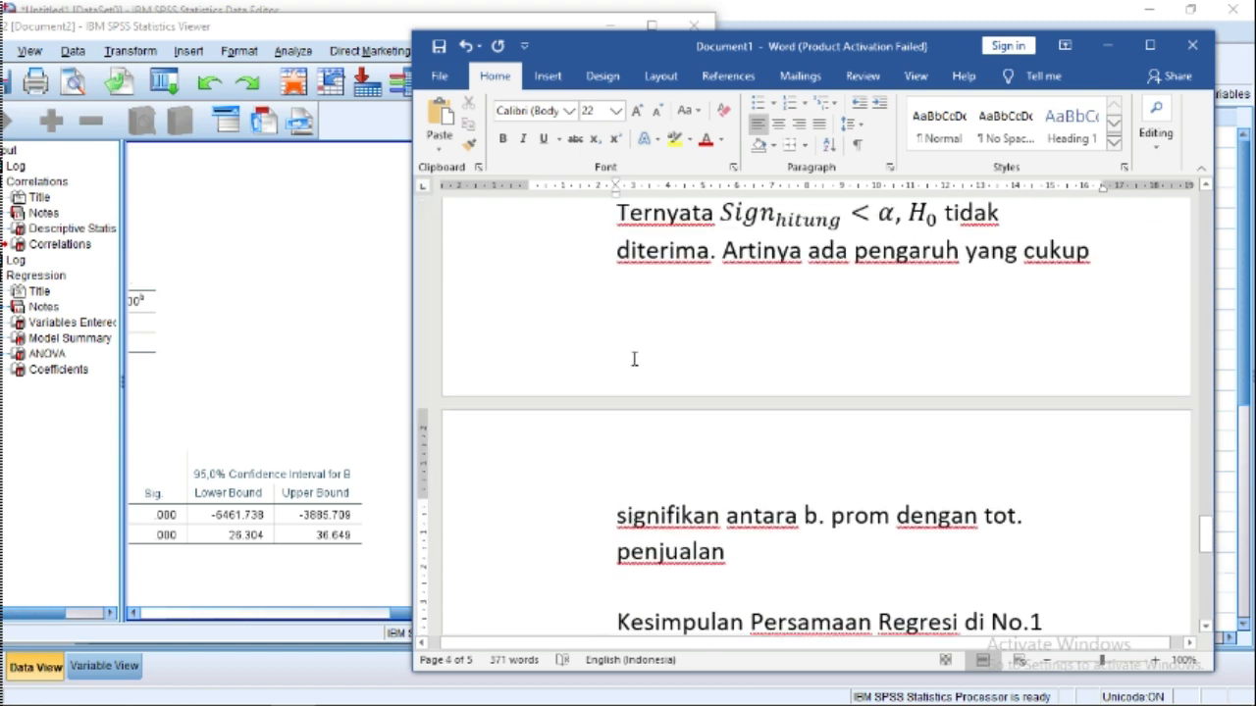
{"action": "scroll", "coordinate": [638, 353], "scroll_direction": "up", "scroll_amount": 20}
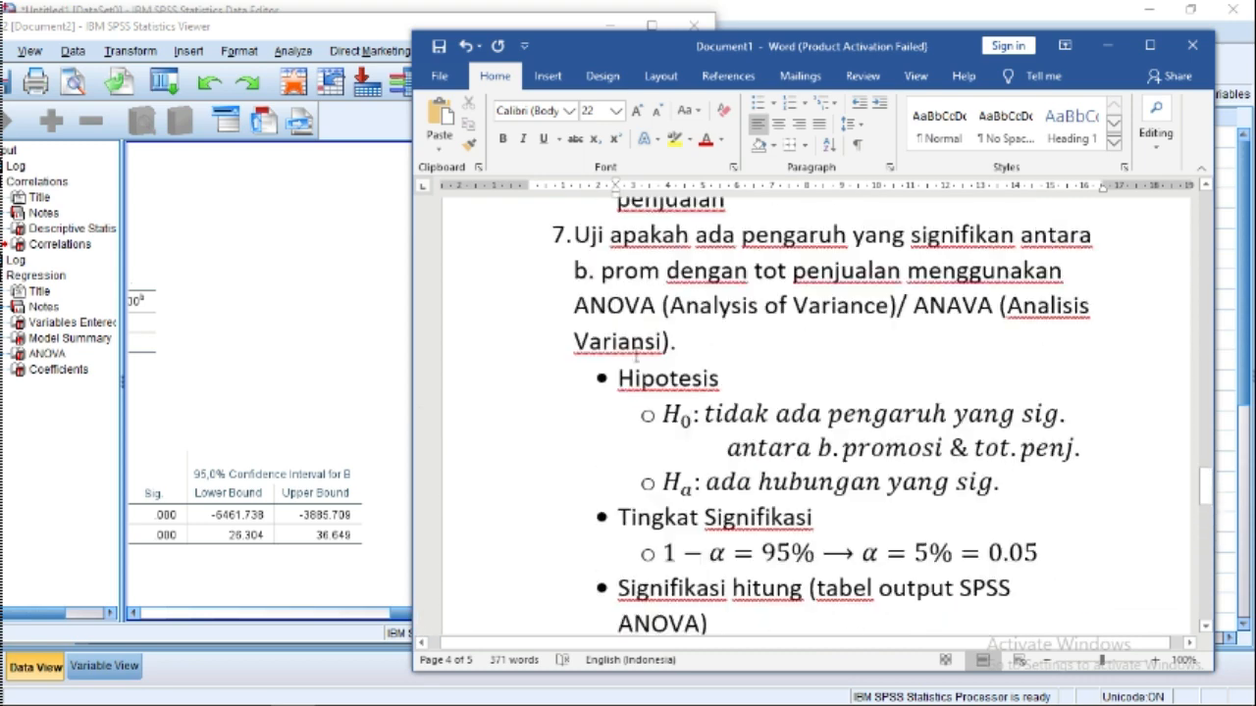
{"action": "scroll", "coordinate": [654, 319], "scroll_direction": "up", "scroll_amount": 5}
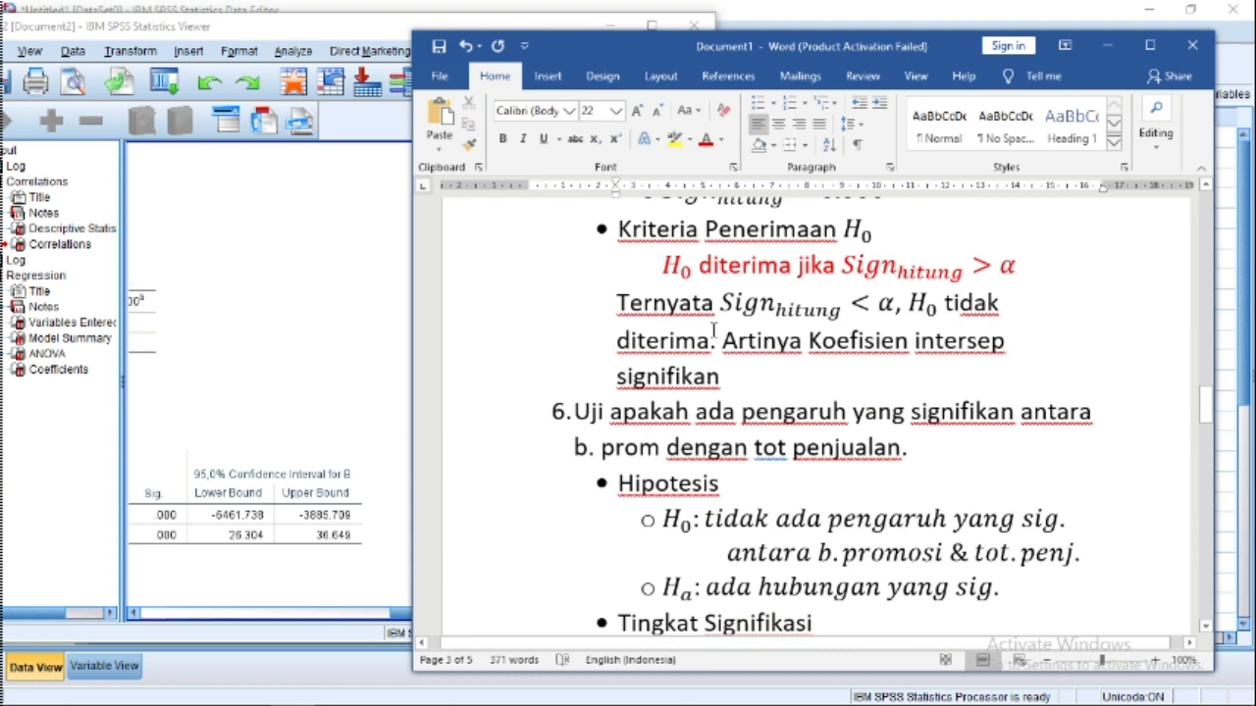
{"action": "scroll", "coordinate": [655, 316], "scroll_direction": "up", "scroll_amount": 12}
{"action": "scroll", "coordinate": [714, 382], "scroll_direction": "up", "scroll_amount": 19}
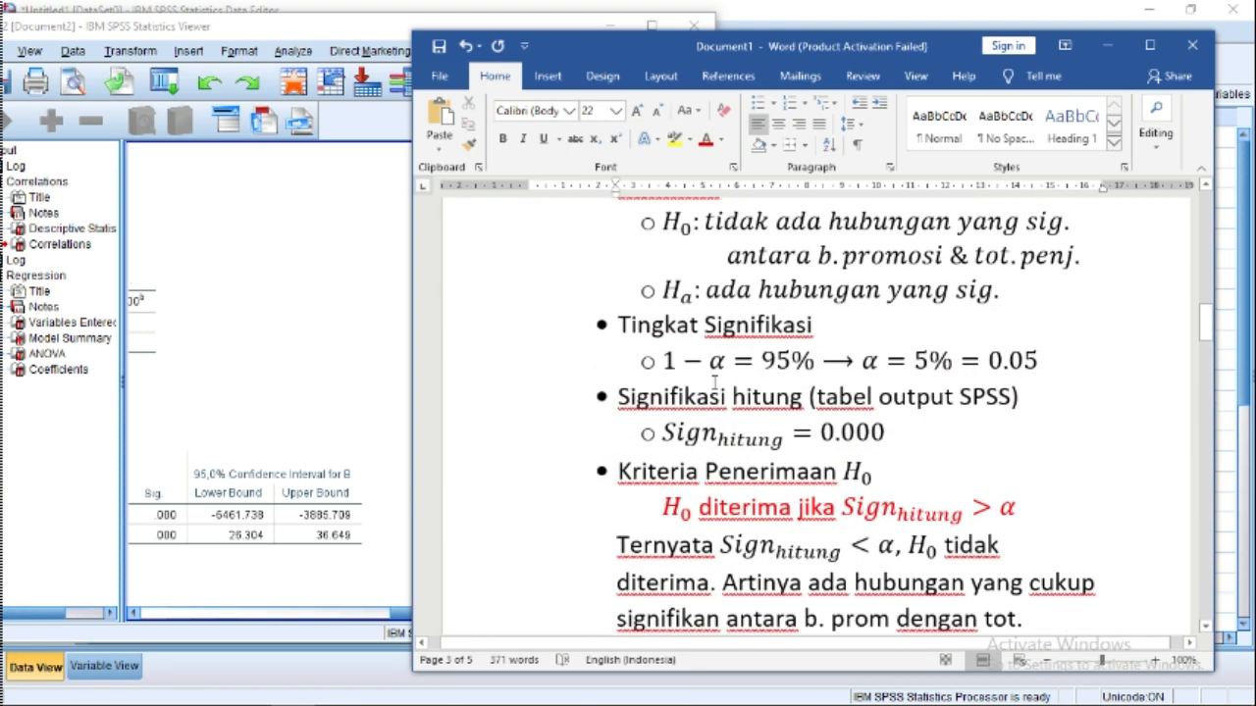
{"action": "scroll", "coordinate": [713, 383], "scroll_direction": "up", "scroll_amount": 7}
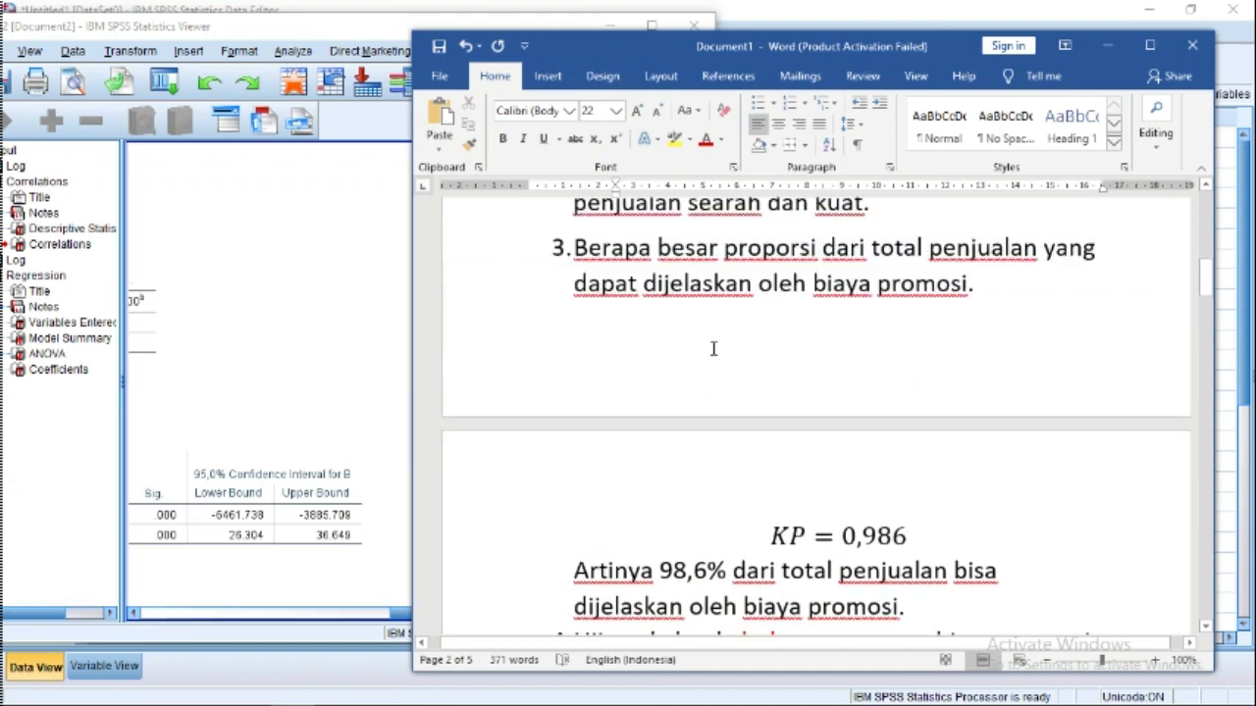
Step: Minimize Word, maximize the SPSS output window, and review the output from the regression tables back to the correlation tables
{"action": "left_click", "coordinate": [1106, 45]}
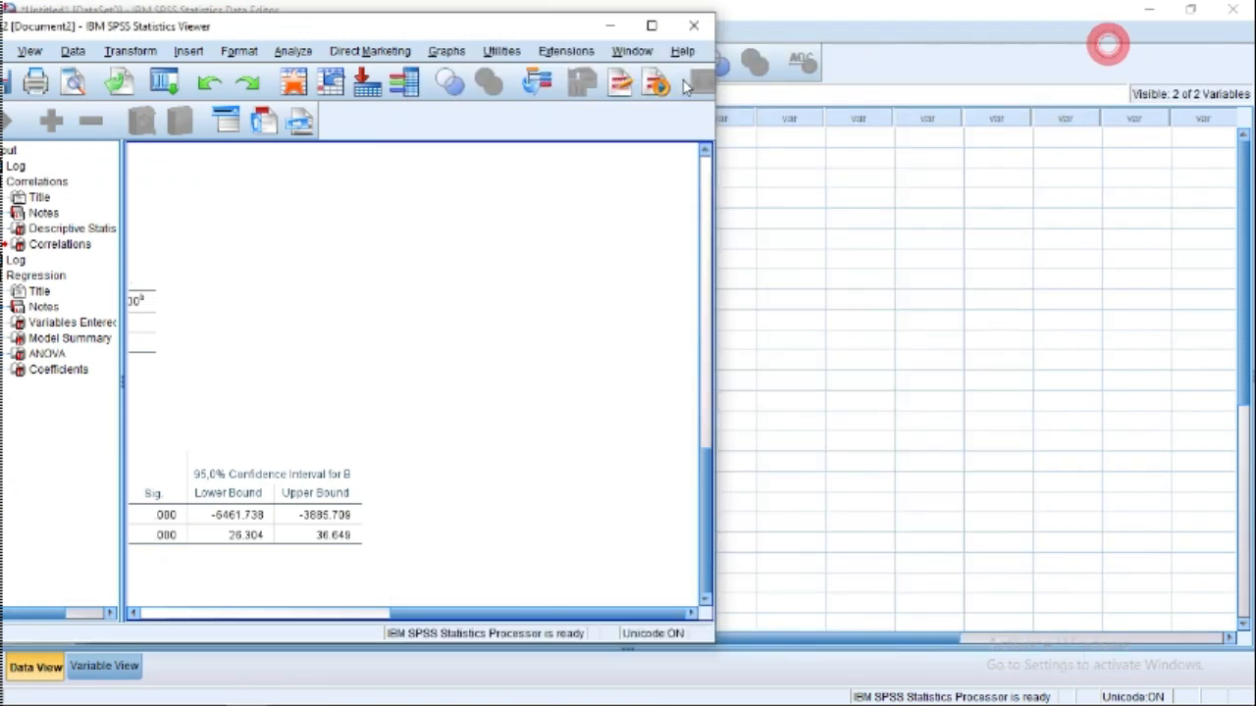
{"action": "left_click", "coordinate": [652, 25]}
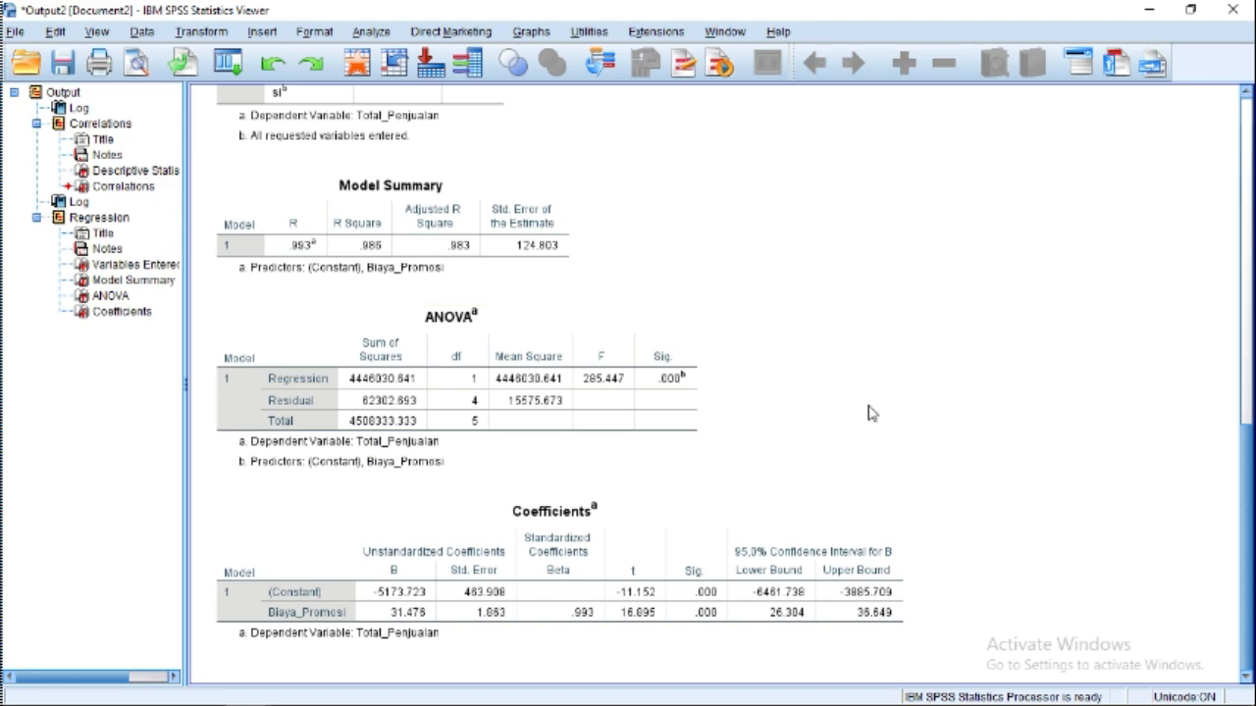
{"action": "scroll", "coordinate": [871, 413], "scroll_direction": "up", "scroll_amount": 15}
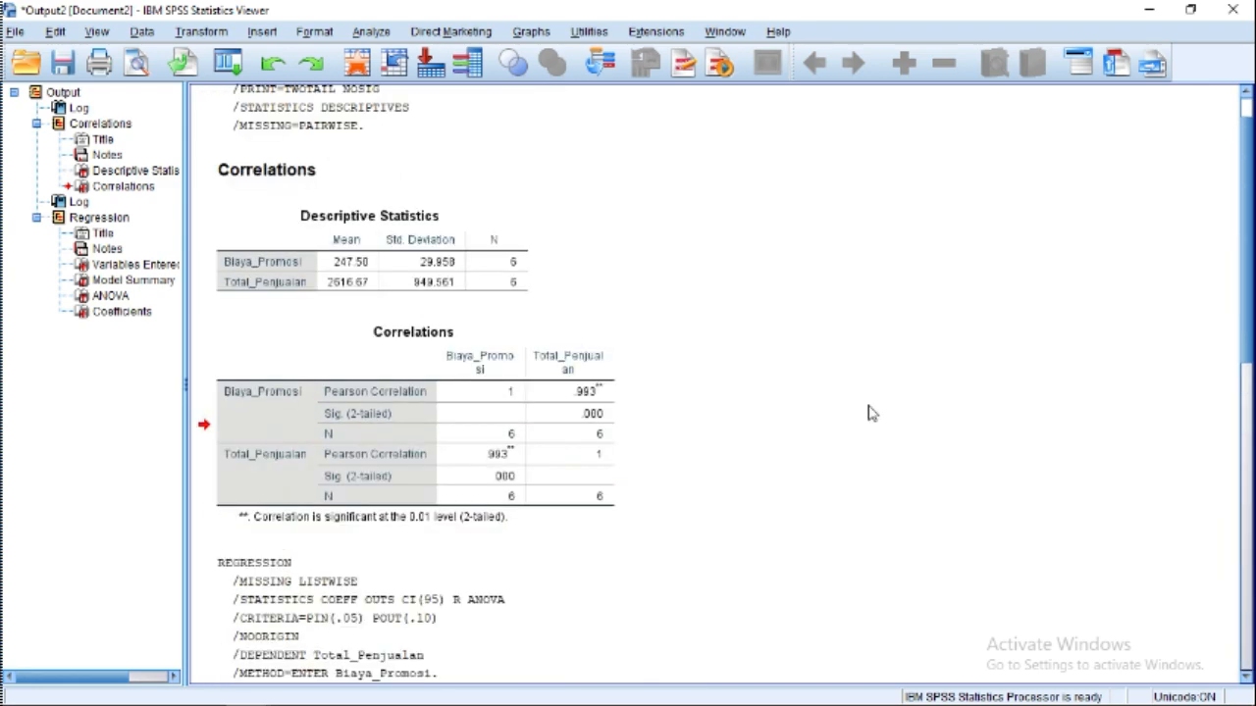
{"action": "scroll", "coordinate": [871, 414], "scroll_direction": "up", "scroll_amount": 1}
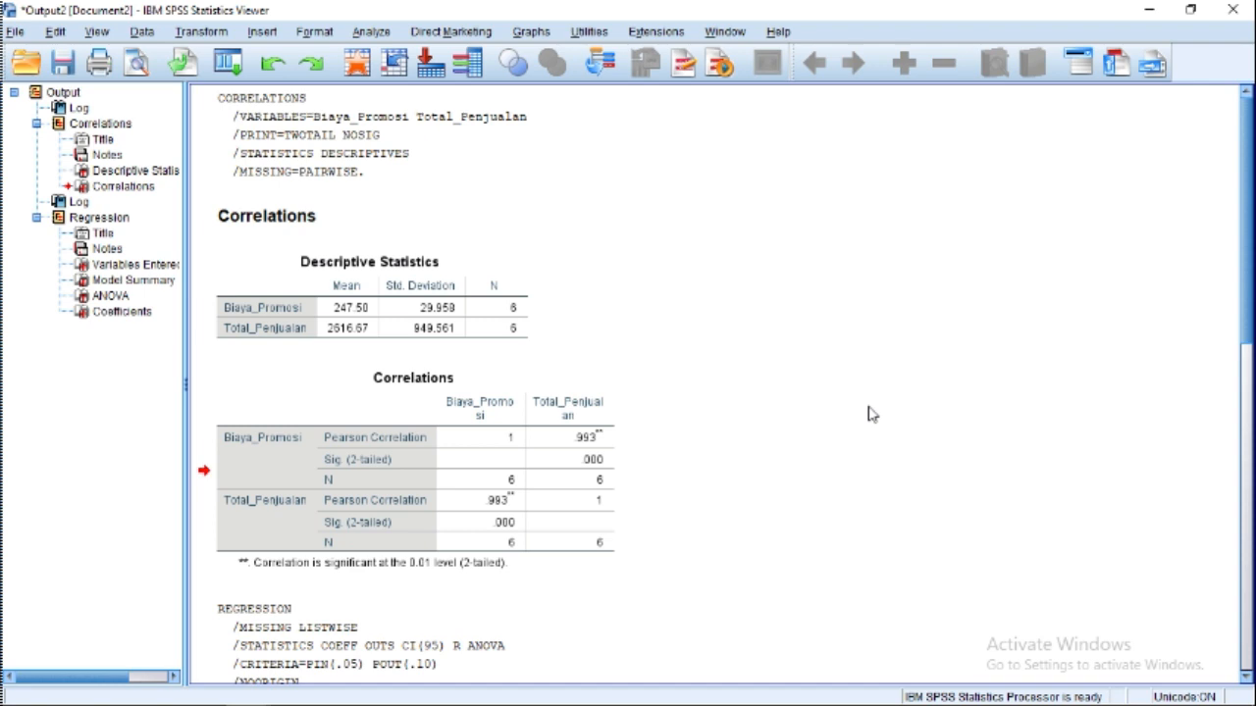